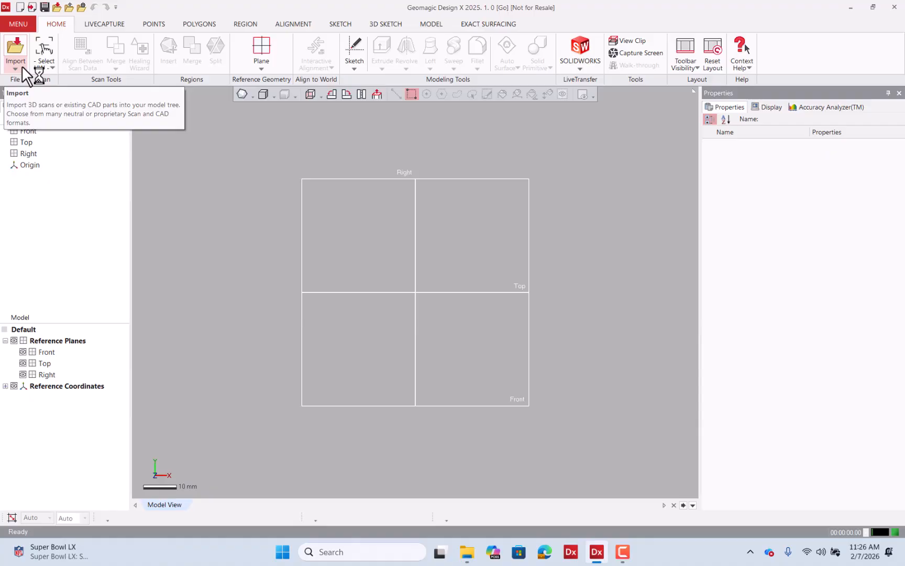
Import Valve.stl from the Training_Files_GCC Day_I folder with Use Custom Setting enabled, using Import Only.
{"action": "left_click", "coordinate": [21, 66]}
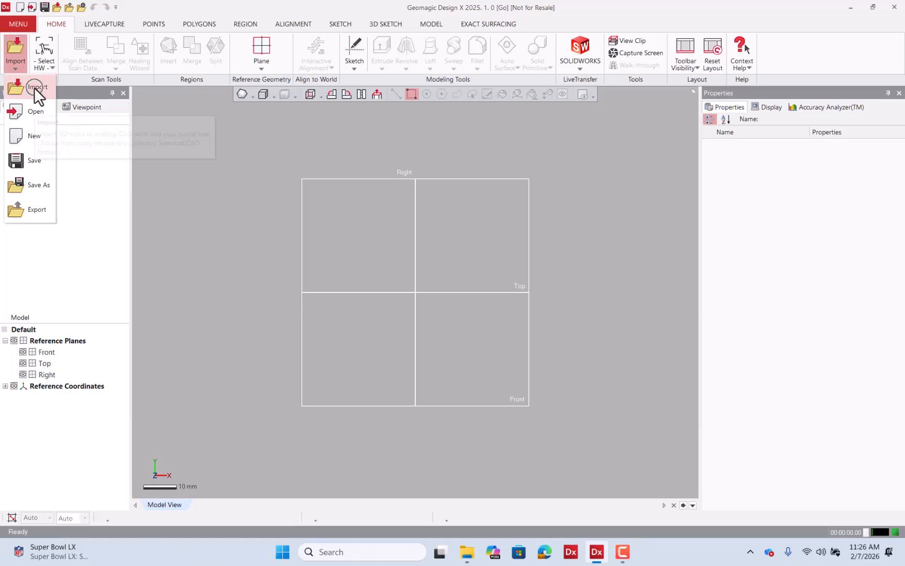
{"action": "left_click", "coordinate": [34, 87]}
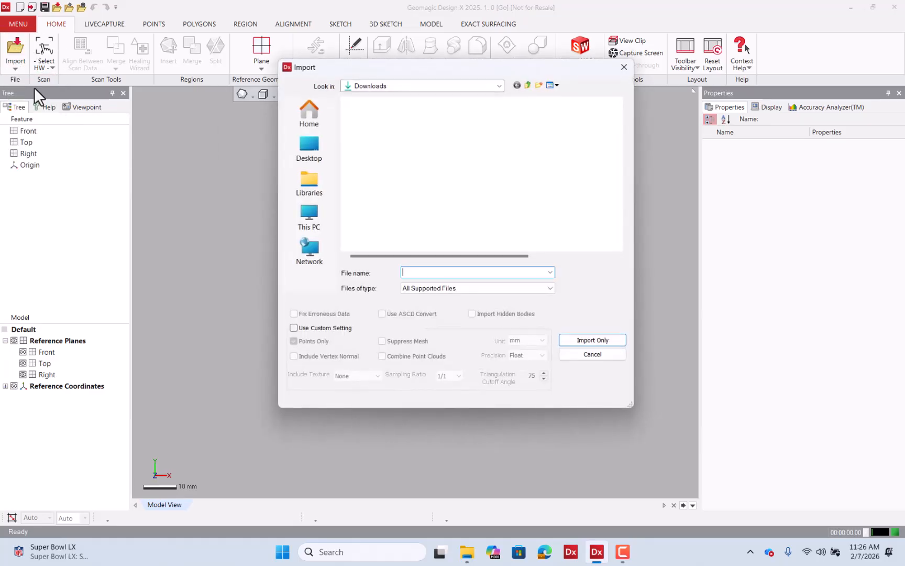
{"action": "scroll", "coordinate": [413, 211], "scroll_direction": "down", "scroll_amount": 10}
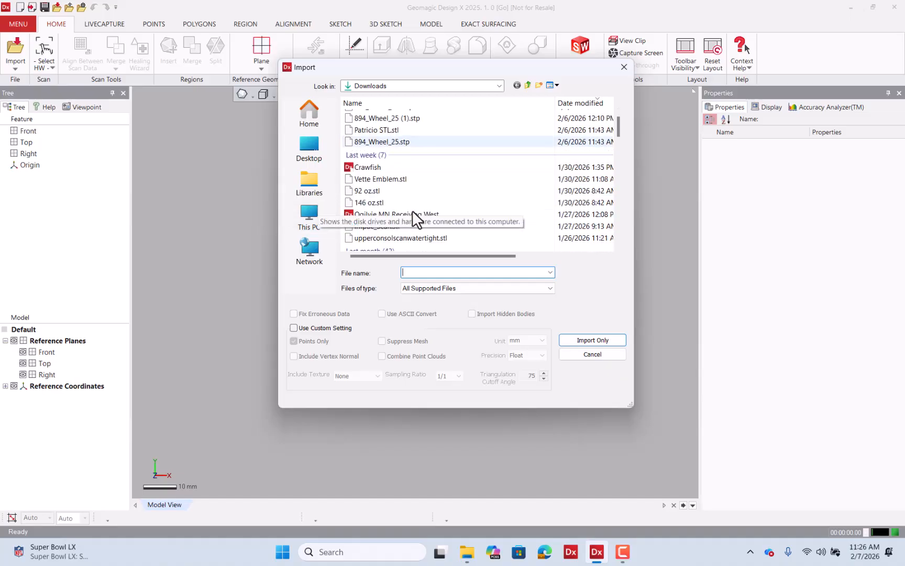
{"action": "scroll", "coordinate": [412, 211], "scroll_direction": "down", "scroll_amount": 10}
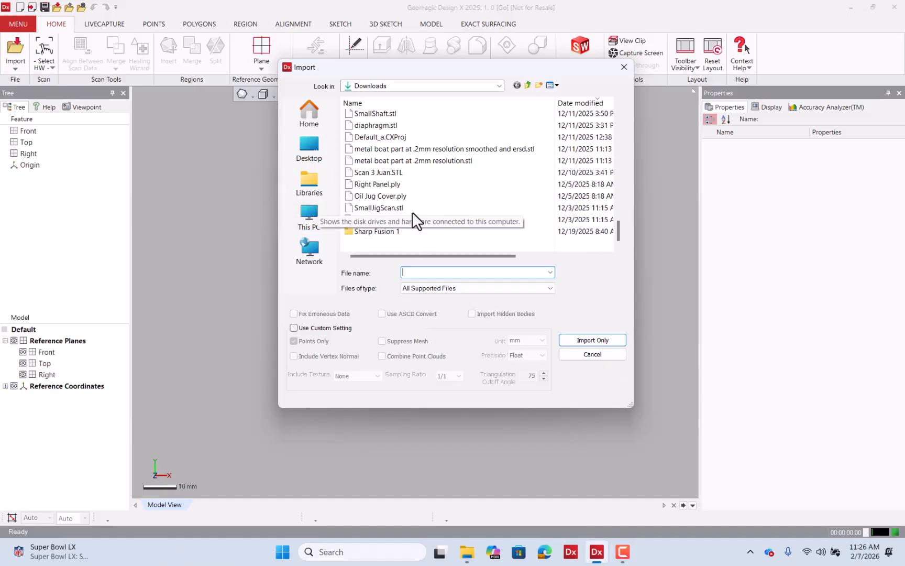
{"action": "scroll", "coordinate": [412, 211], "scroll_direction": "up", "scroll_amount": 5}
{"action": "double_click", "coordinate": [379, 142]}
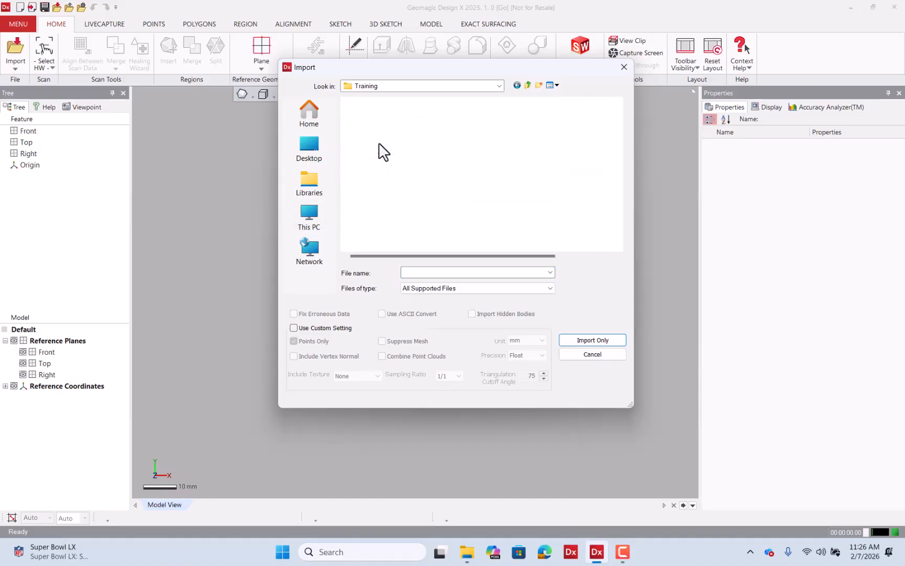
{"action": "double_click", "coordinate": [381, 129]}
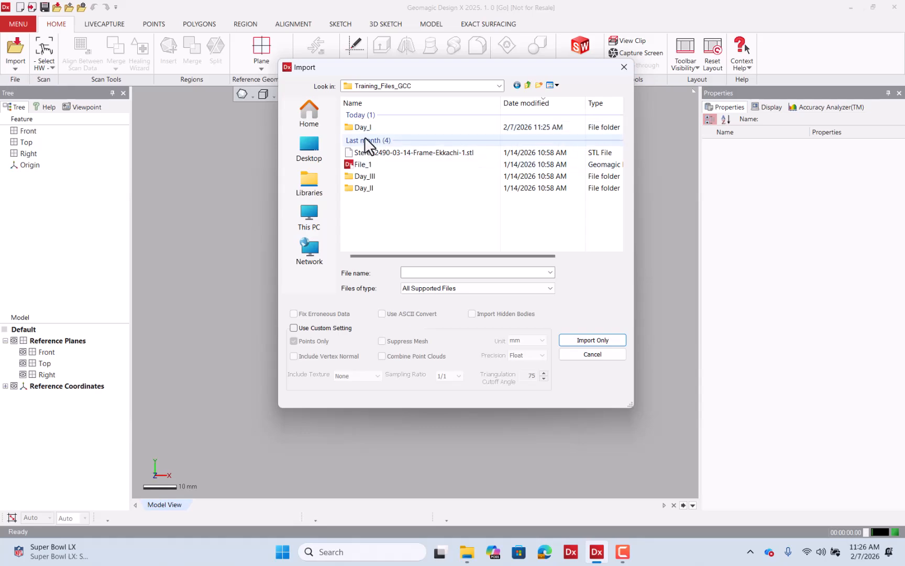
{"action": "double_click", "coordinate": [364, 129]}
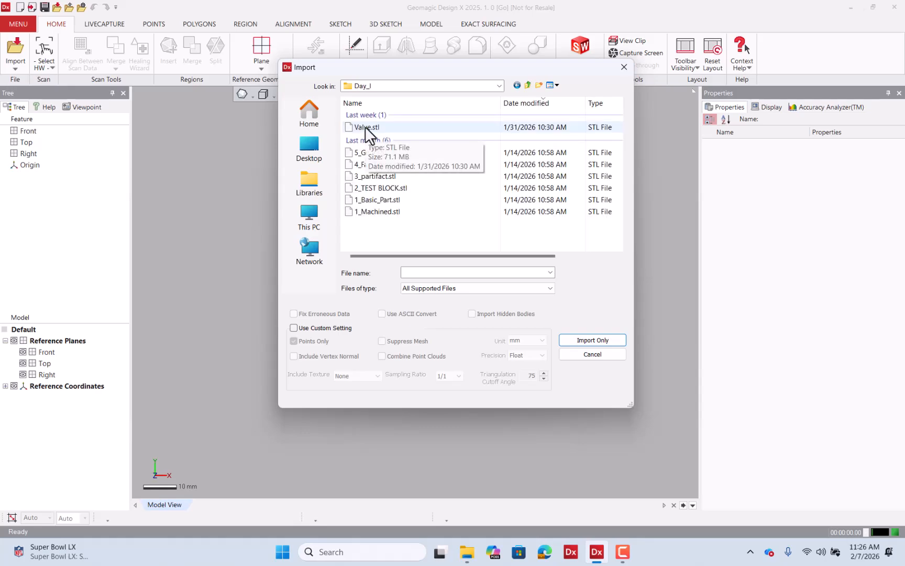
{"action": "left_click", "coordinate": [365, 127]}
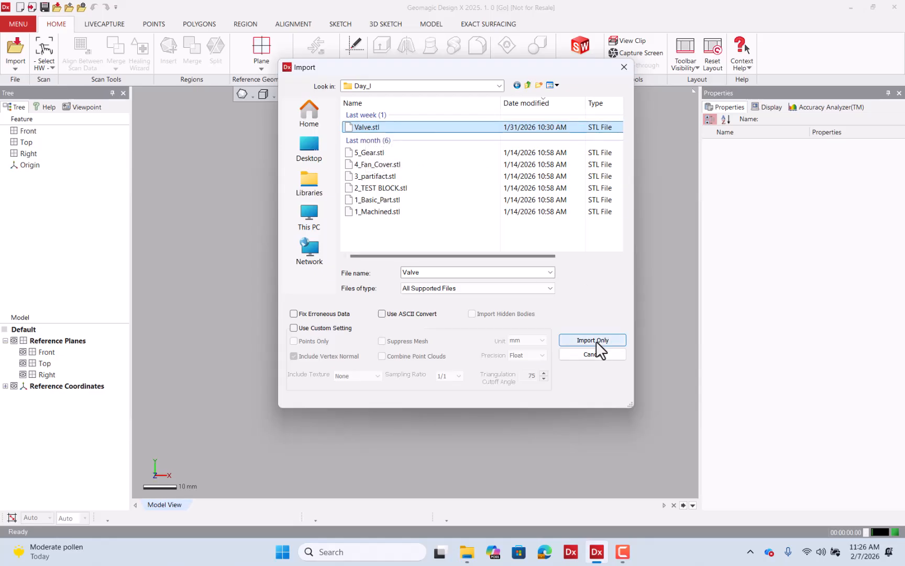
{"action": "left_click", "coordinate": [332, 328]}
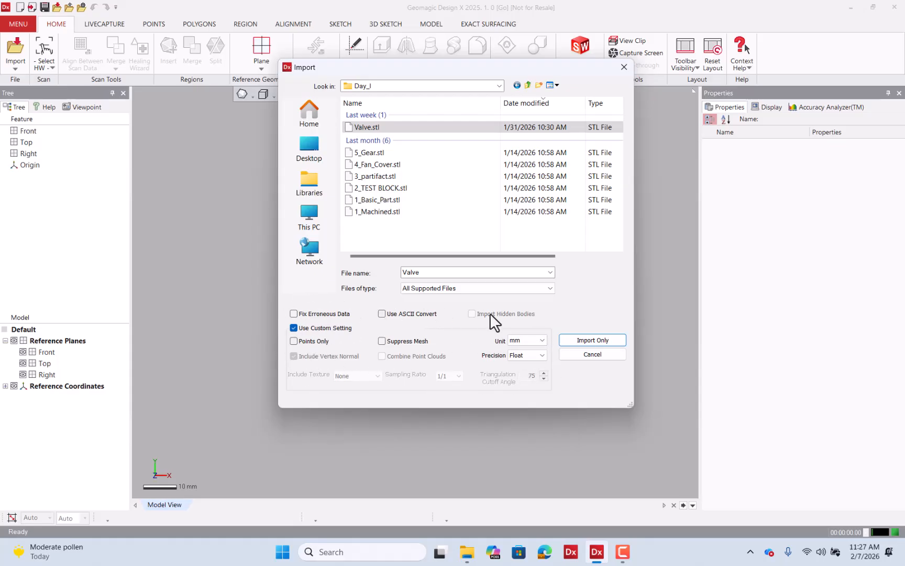
{"action": "left_click", "coordinate": [598, 338]}
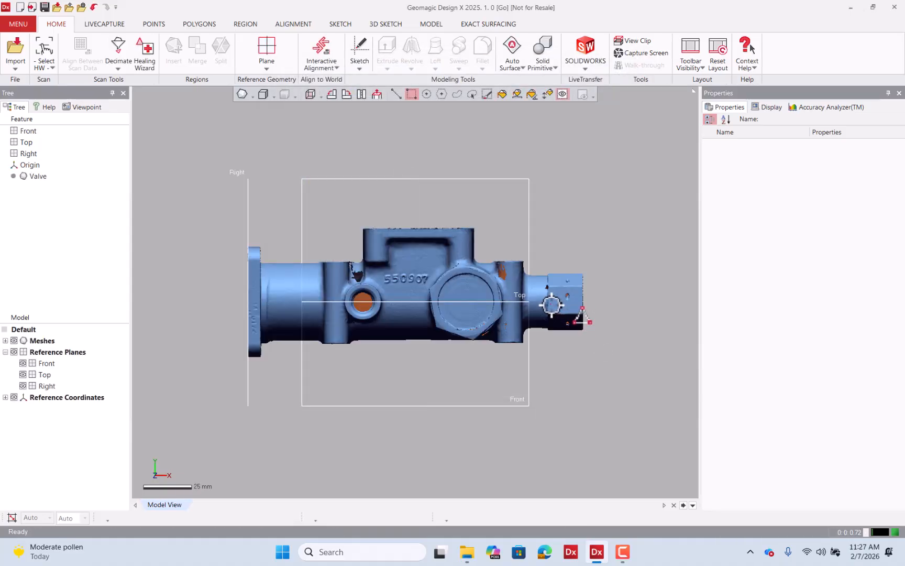
Inspect the Valve mesh's properties and hide the reference planes.
{"action": "scroll", "coordinate": [533, 300], "scroll_direction": "down", "scroll_amount": 1}
{"action": "scroll", "coordinate": [533, 299], "scroll_direction": "down", "scroll_amount": 1}
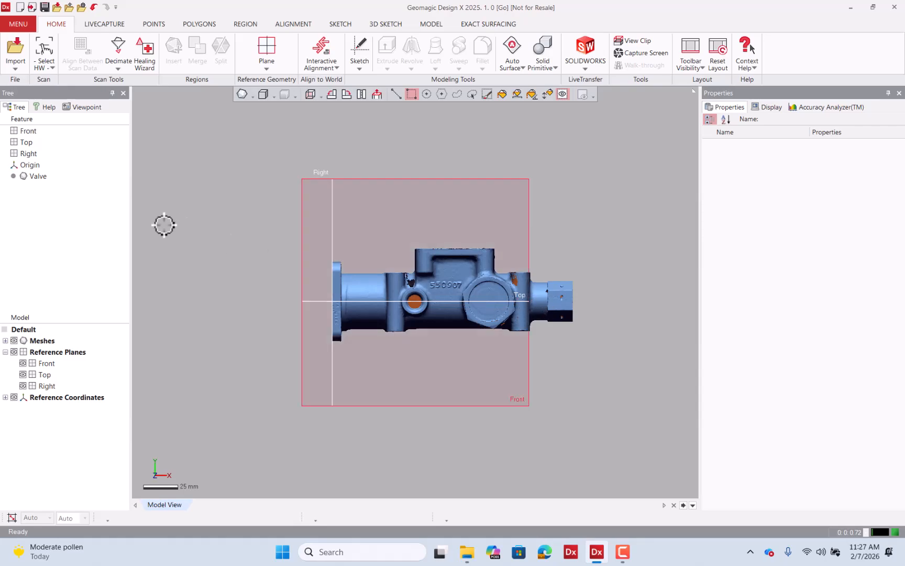
{"action": "left_click", "coordinate": [37, 177]}
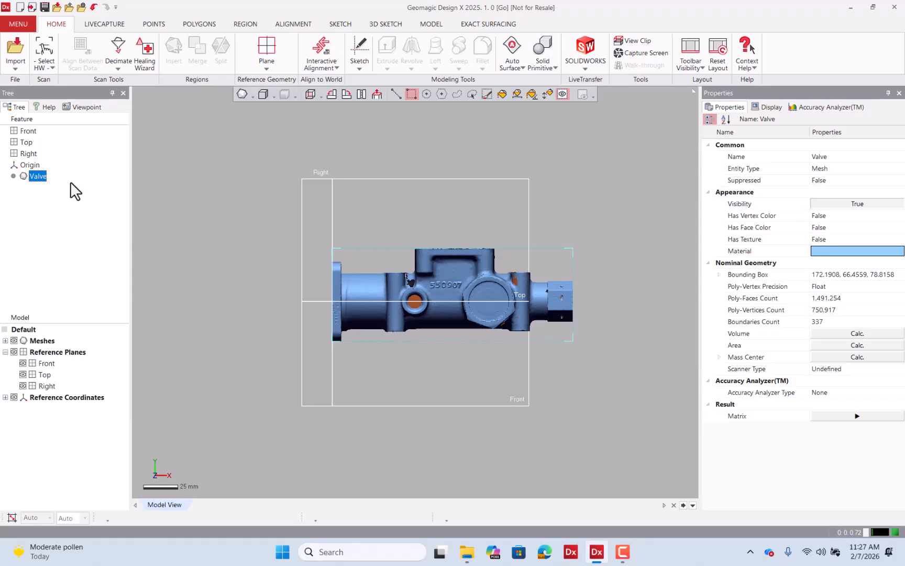
{"action": "left_click", "coordinate": [41, 178]}
{"action": "right_click_drag", "start_coordinate": [415, 196], "coordinate": [621, 235]}
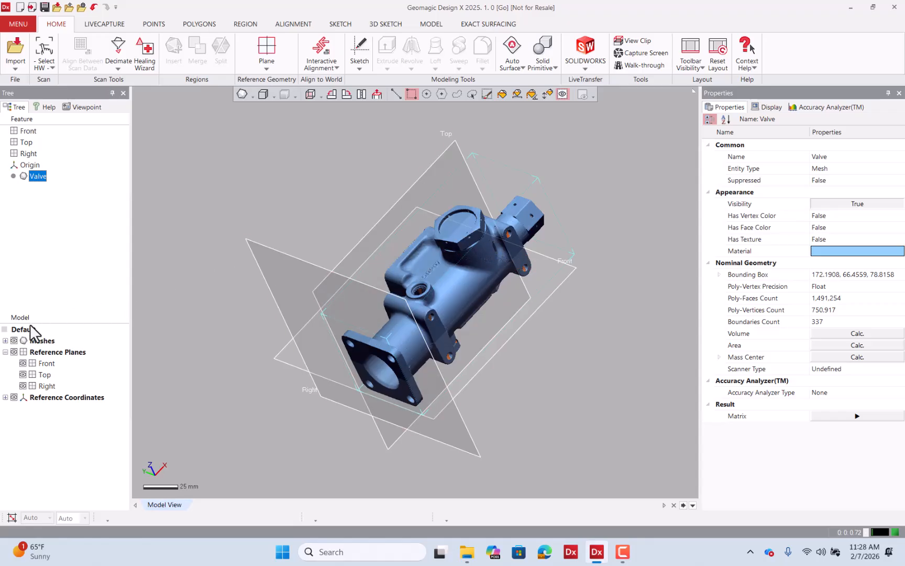
{"action": "left_click", "coordinate": [14, 351]}
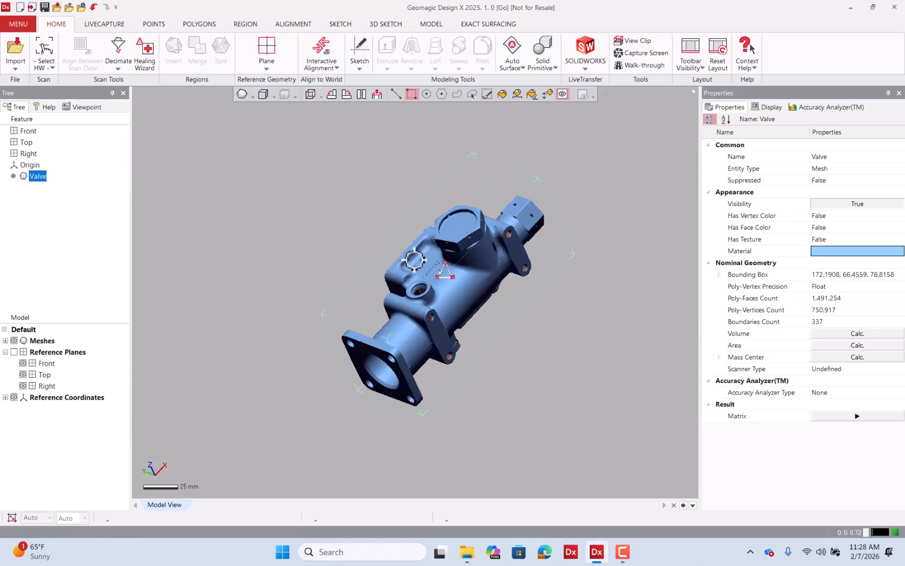
Select the front flange's flat face on the mesh and insert it as a new region.
{"action": "left_click", "coordinate": [335, 207]}
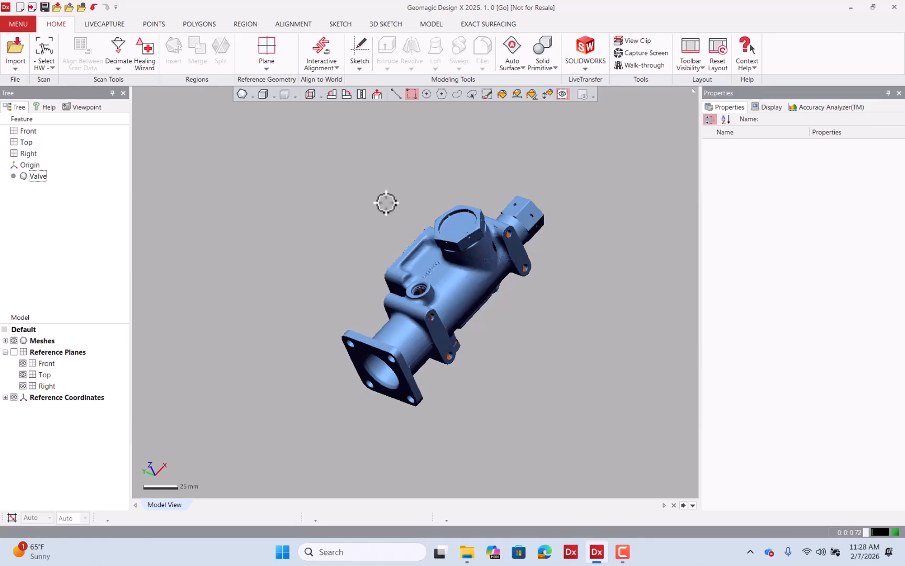
{"action": "right_click_drag", "start_coordinate": [386, 203], "coordinate": [326, 301]}
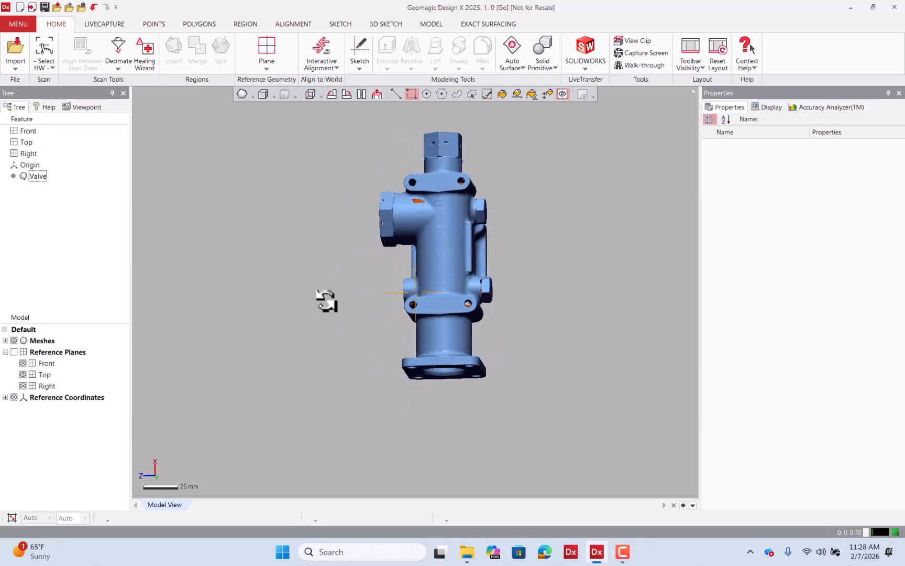
{"action": "right_click_drag", "start_coordinate": [531, 295], "coordinate": [298, 305]}
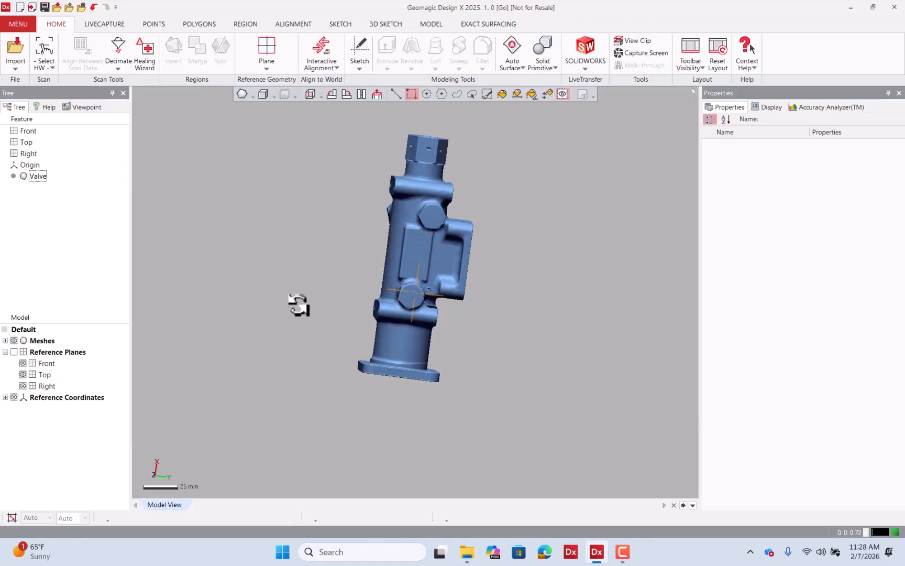
{"action": "right_click_drag", "start_coordinate": [525, 283], "coordinate": [391, 221]}
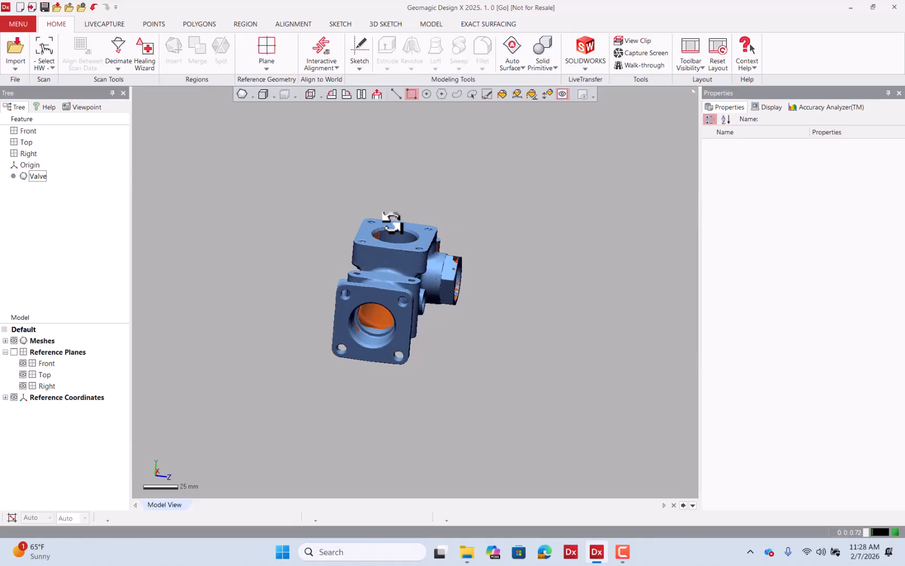
{"action": "left_click", "coordinate": [244, 23]}
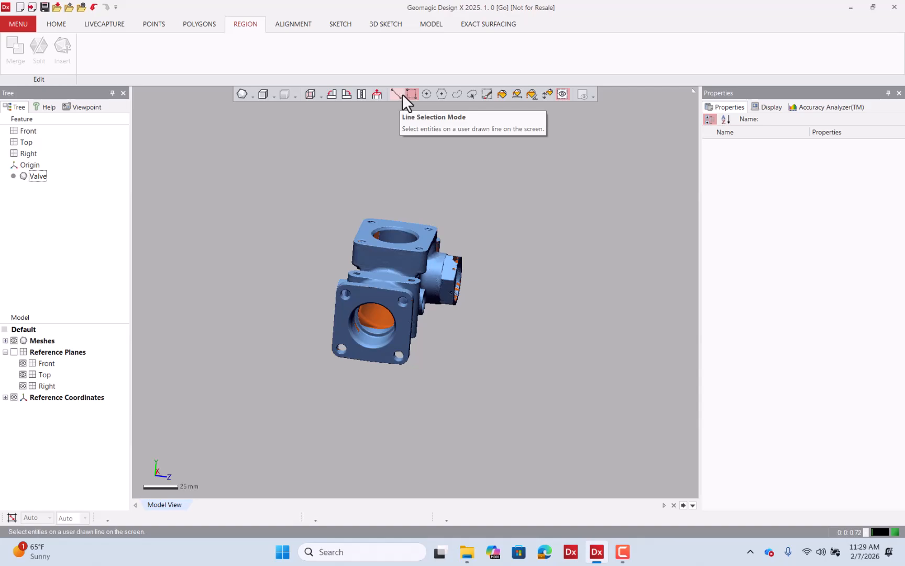
{"action": "left_click", "coordinate": [547, 93]}
{"action": "scroll", "coordinate": [401, 303], "scroll_direction": "up", "scroll_amount": 2}
{"action": "scroll", "coordinate": [401, 302], "scroll_direction": "up", "scroll_amount": 3}
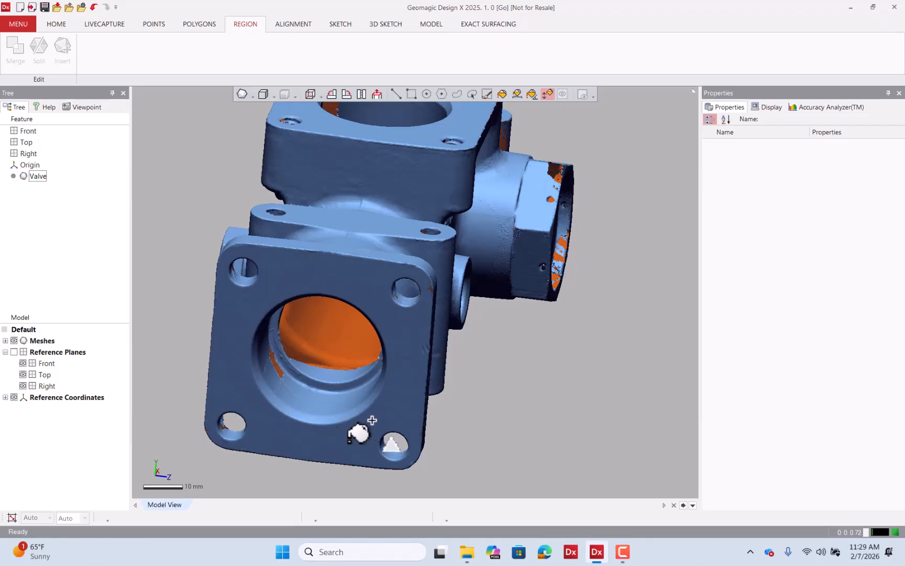
{"action": "left_click", "coordinate": [358, 433]}
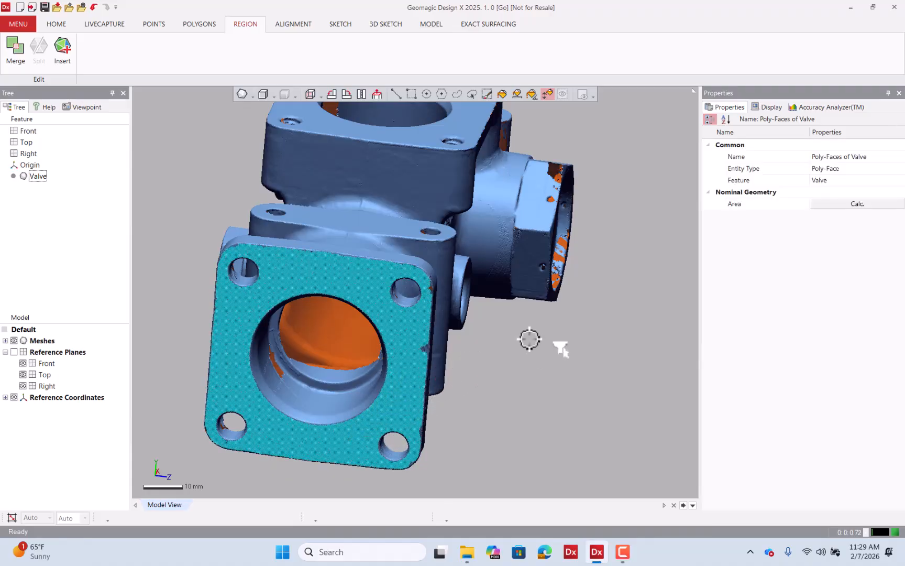
{"action": "scroll", "coordinate": [426, 361], "scroll_direction": "up", "scroll_amount": 10}
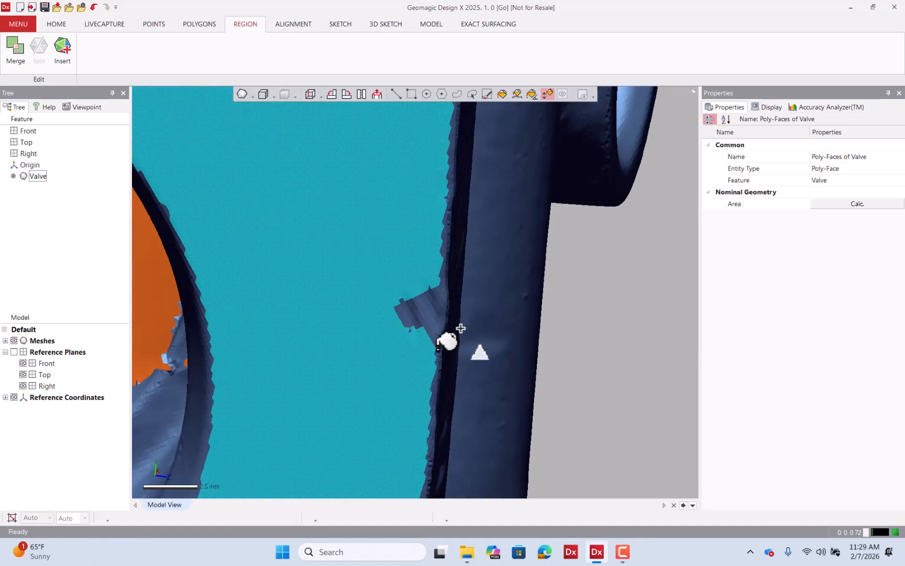
{"action": "scroll", "coordinate": [472, 345], "scroll_direction": "down", "scroll_amount": 6}
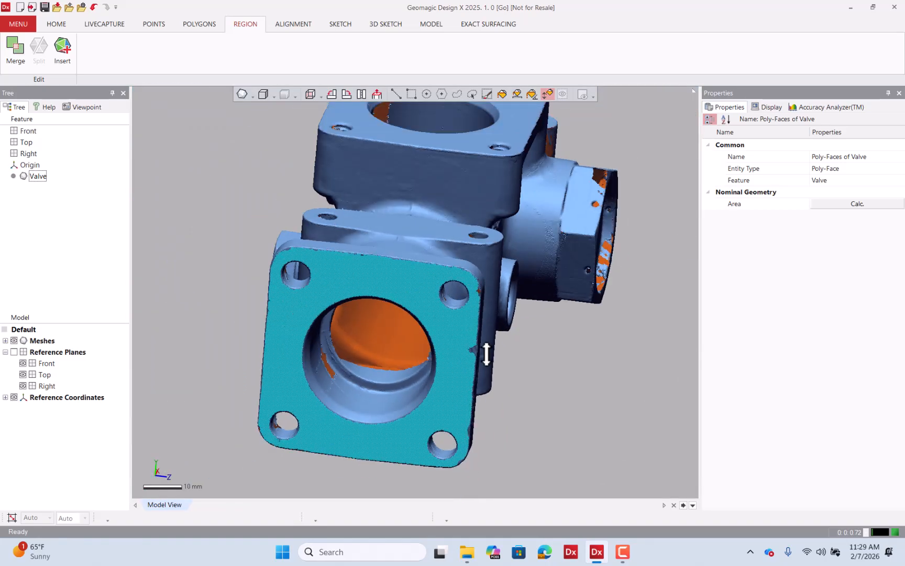
{"action": "left_click", "coordinate": [66, 59]}
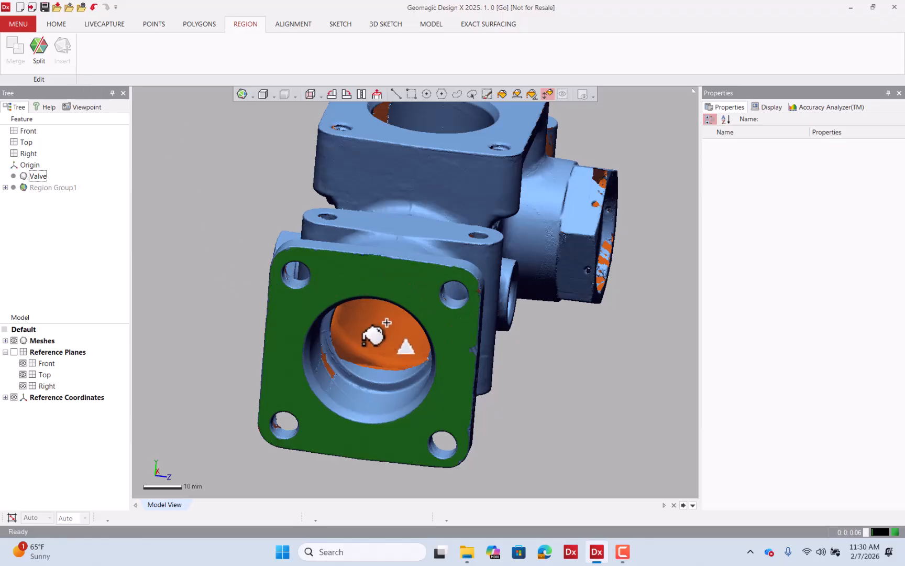
Select the bottom flange's flat face and insert it as another new region.
{"action": "right_click_drag", "start_coordinate": [374, 323], "coordinate": [360, 204]}
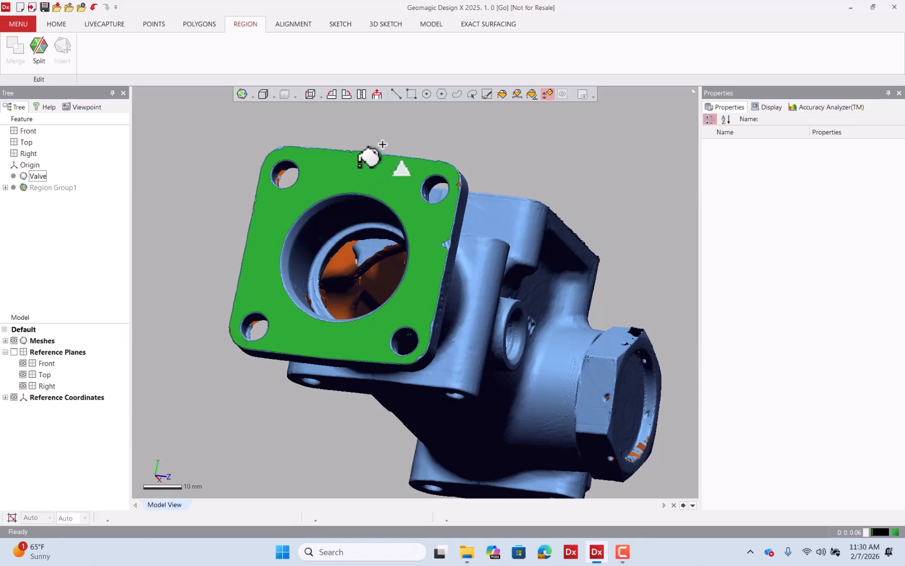
{"action": "right_click_drag", "start_coordinate": [462, 180], "coordinate": [375, 172]}
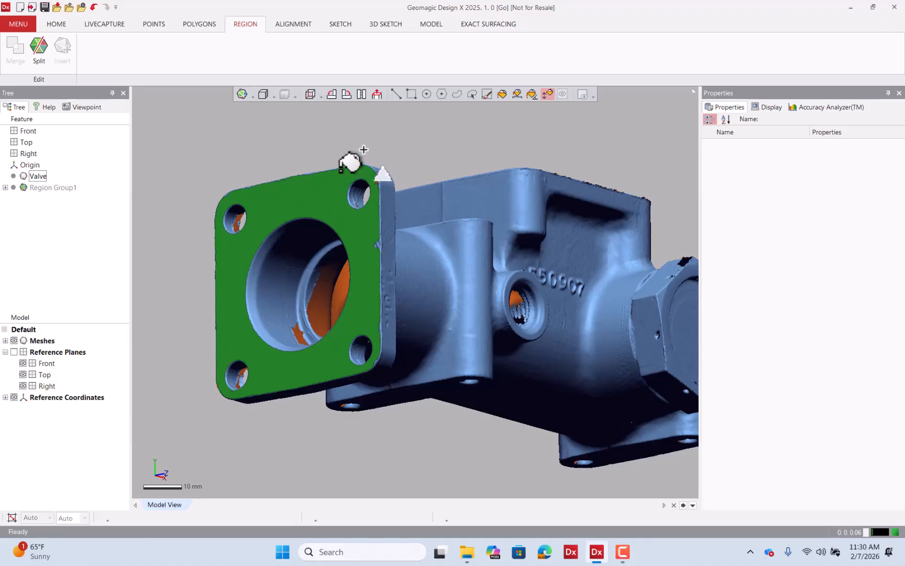
{"action": "right_click_drag", "start_coordinate": [325, 168], "coordinate": [490, 418]}
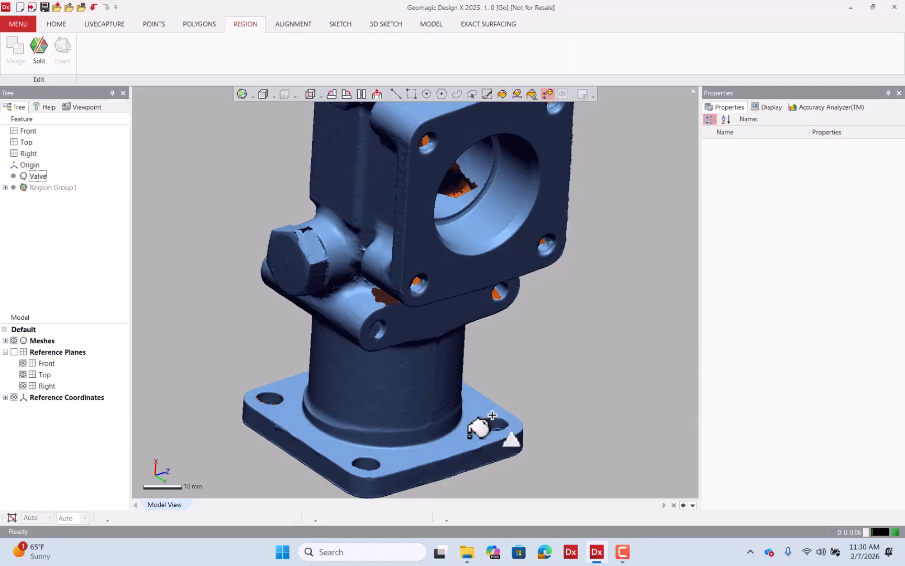
{"action": "left_click", "coordinate": [478, 428]}
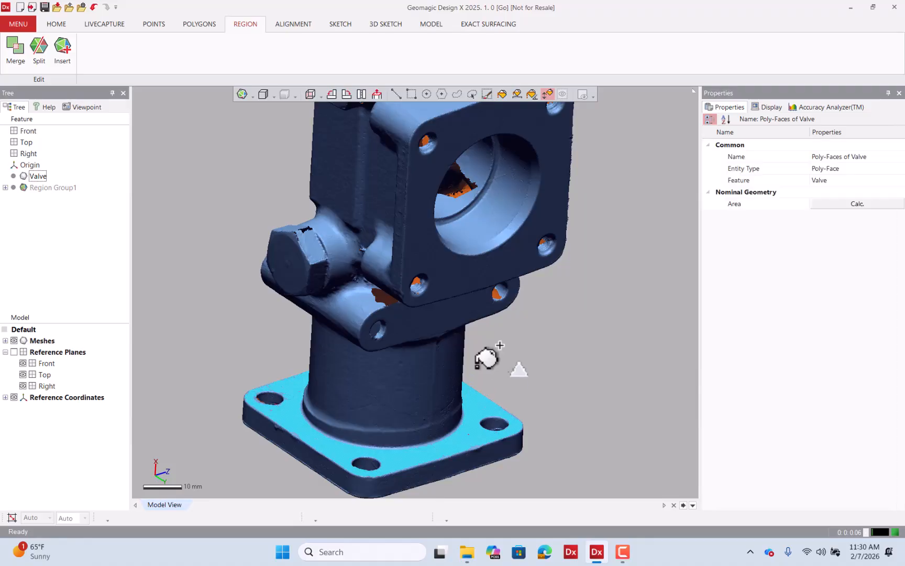
{"action": "mouse_move", "coordinate": [485, 360]}
{"action": "right_mouse_down"}
{"action": "mouse_move", "coordinate": [550, 387]}
{"action": "mouse_move", "coordinate": [662, 409]}
{"action": "mouse_move", "coordinate": [370, 295]}
{"action": "mouse_move", "coordinate": [355, 382]}
{"action": "mouse_move", "coordinate": [592, 344]}
{"action": "right_mouse_up"}
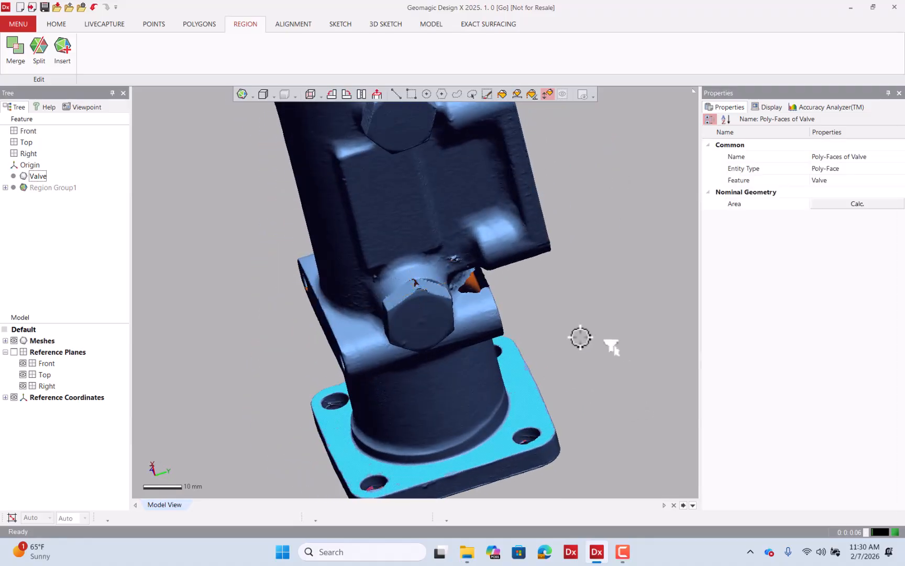
{"action": "left_click", "coordinate": [52, 57]}
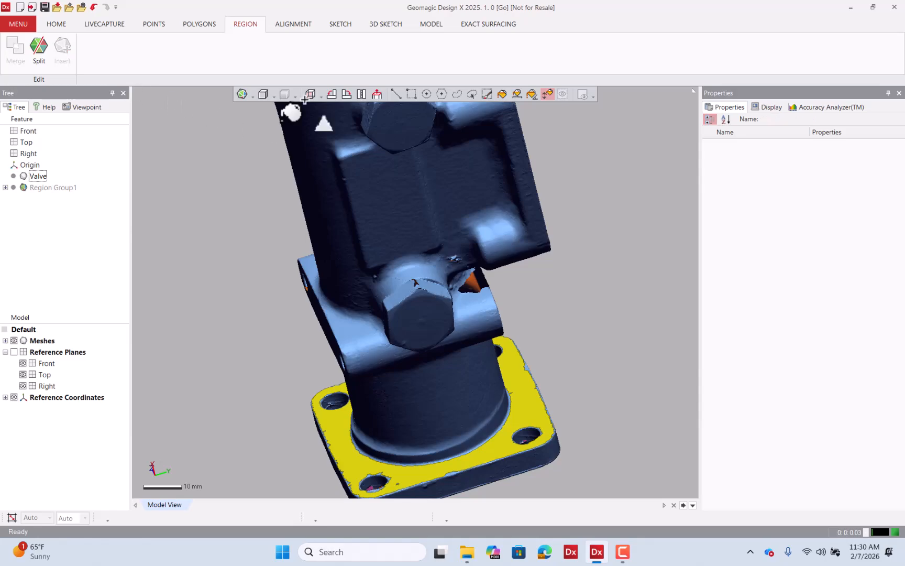
Switch to line selection mode and examine the bottom flange from several angles.
{"action": "left_click", "coordinate": [396, 95]}
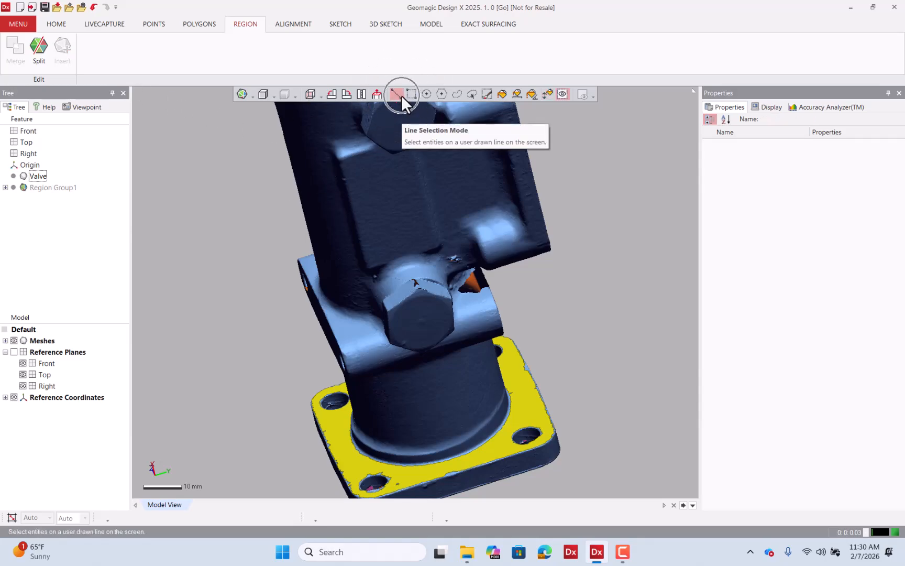
{"action": "right_click_drag", "start_coordinate": [454, 151], "coordinate": [188, 132]}
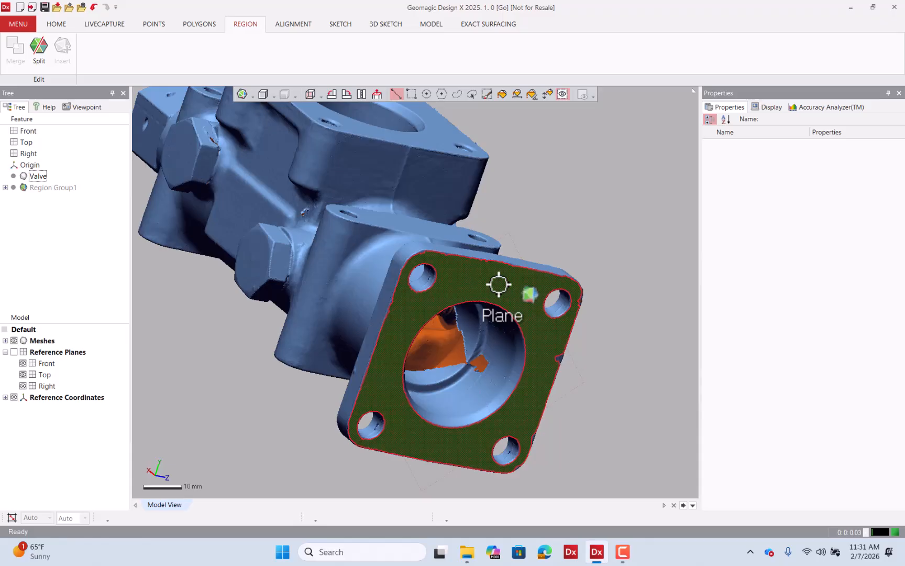
{"action": "right_click_drag", "start_coordinate": [499, 284], "coordinate": [545, 410]}
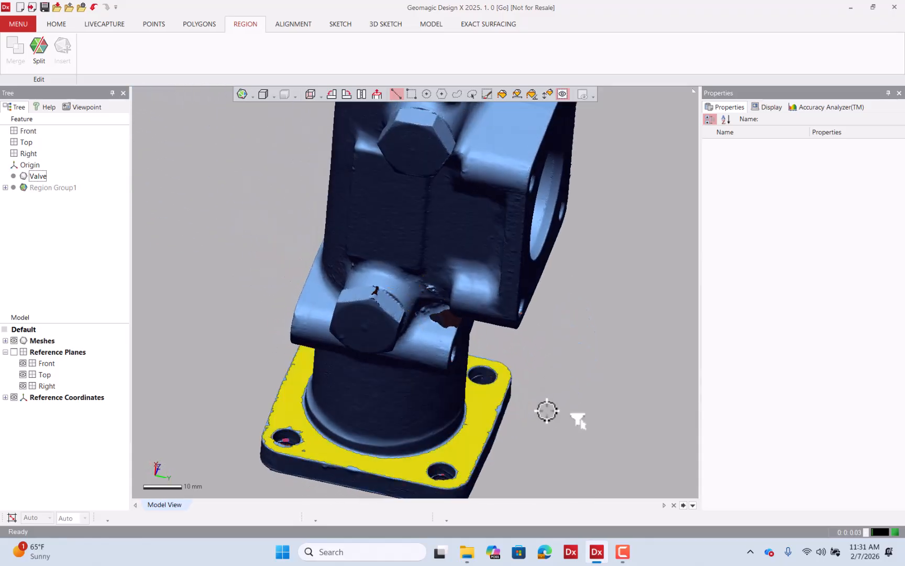
{"action": "left_click", "coordinate": [495, 405]}
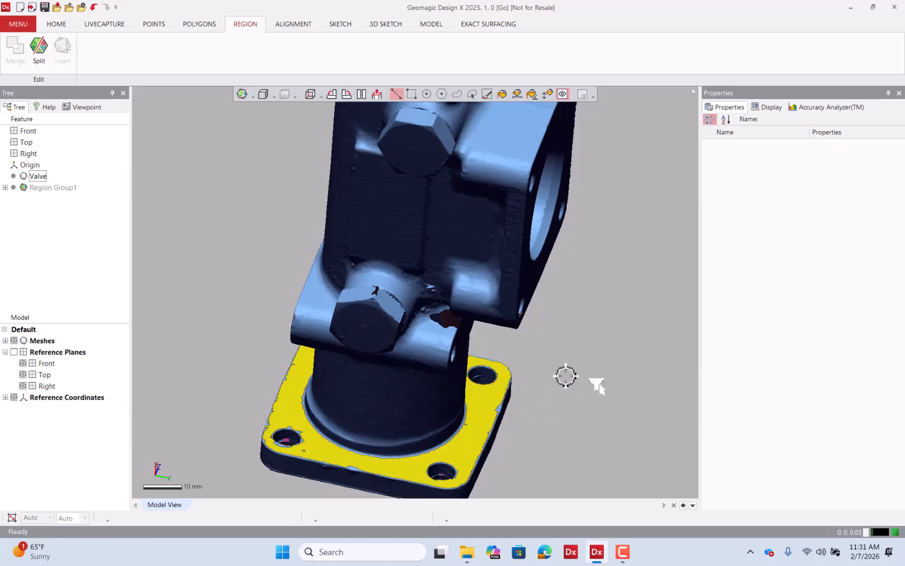
{"action": "right_click_drag", "start_coordinate": [558, 368], "coordinate": [422, 312]}
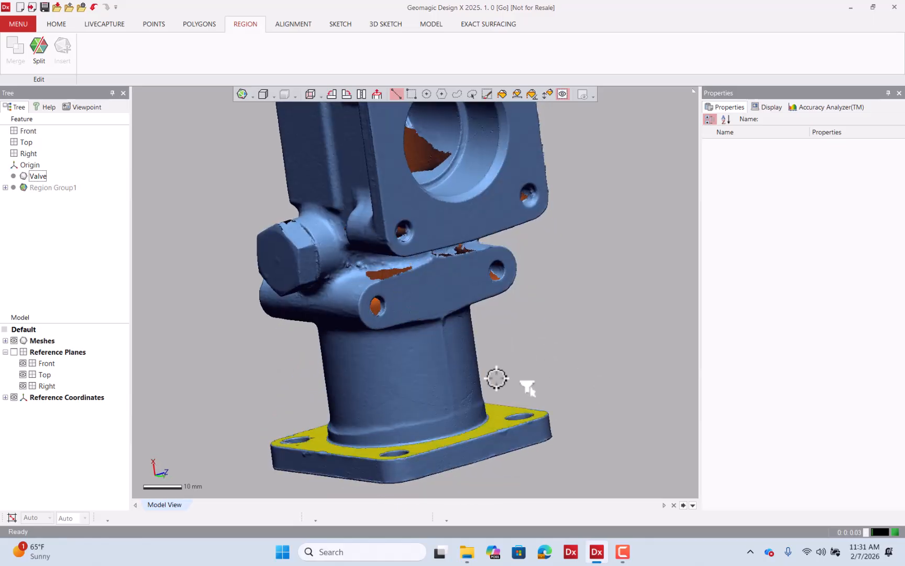
{"action": "scroll", "coordinate": [452, 361], "scroll_direction": "down", "scroll_amount": 1}
{"action": "right_click_drag", "start_coordinate": [452, 361], "coordinate": [430, 449], "text": "shift"}
{"action": "scroll", "coordinate": [474, 438], "scroll_direction": "up", "scroll_amount": 5}
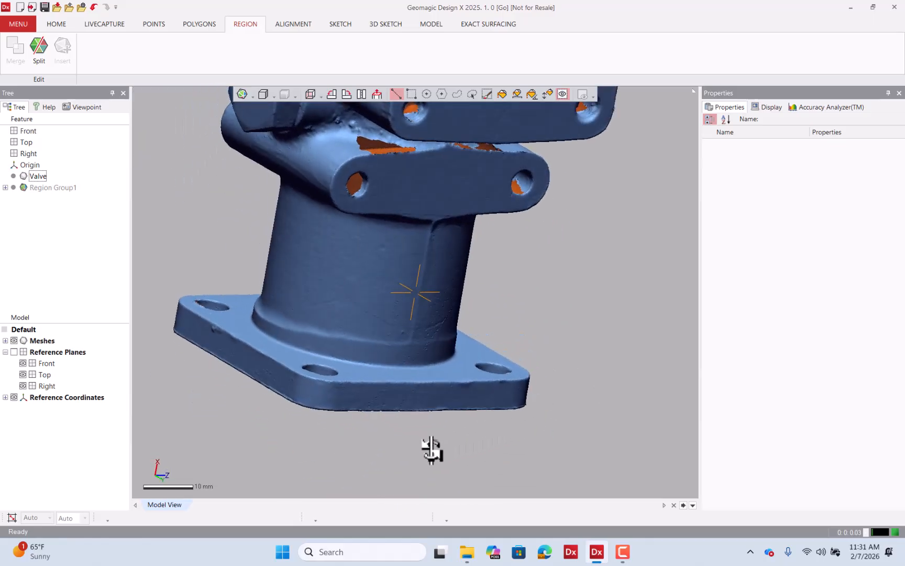
{"action": "right_click_drag", "start_coordinate": [400, 349], "coordinate": [282, 278]}
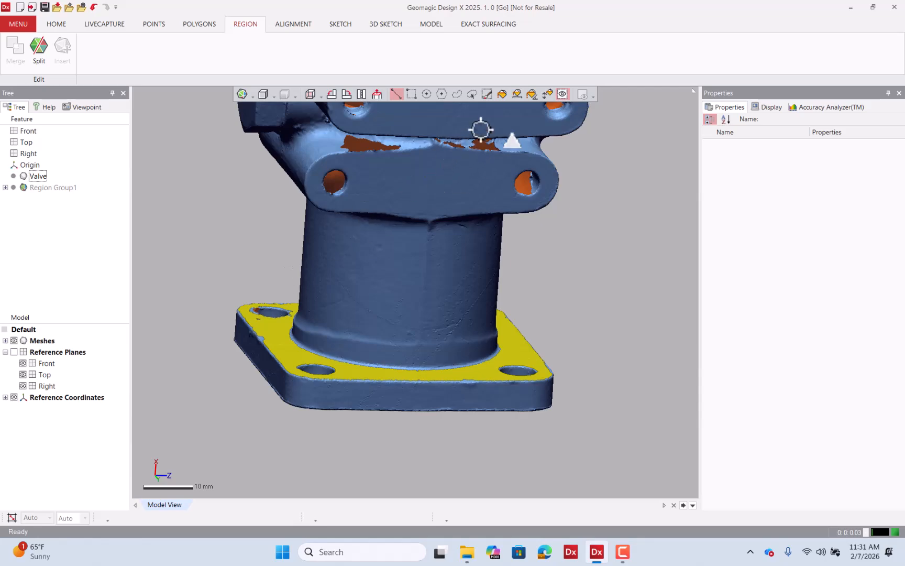
Draw a polyline selection around the bottom flange's side face and insert it as a new region.
{"action": "left_click", "coordinate": [436, 91]}
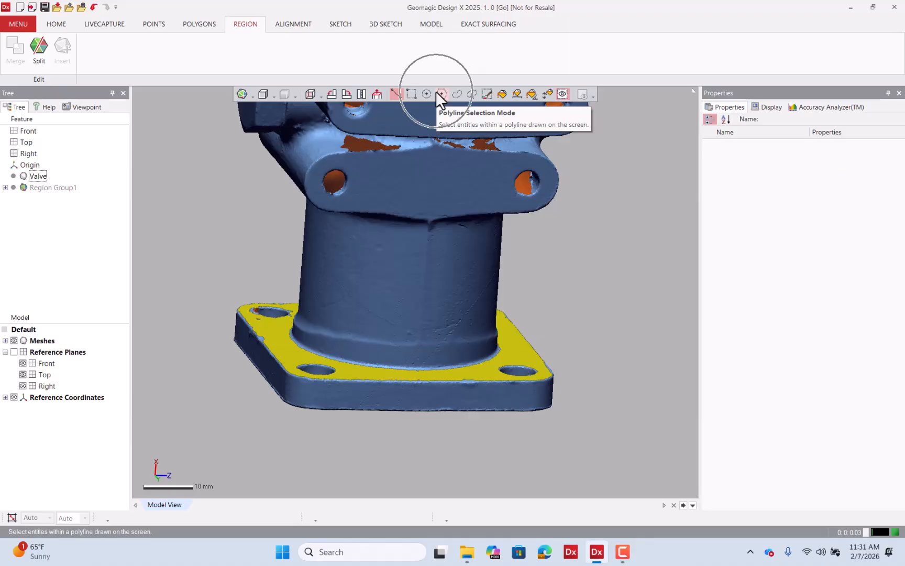
{"action": "left_click", "coordinate": [438, 91]}
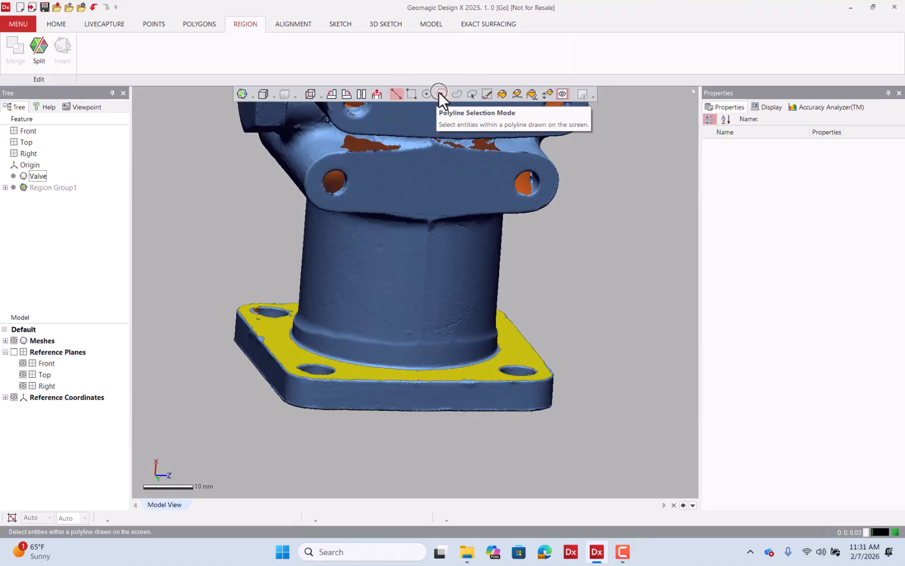
{"action": "right_click_drag", "start_coordinate": [495, 136], "coordinate": [511, 216]}
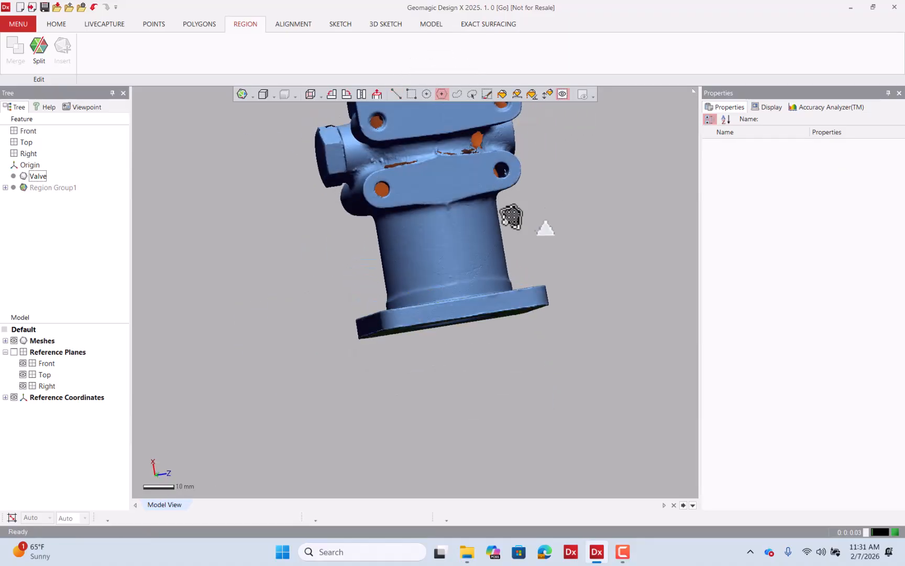
{"action": "scroll", "coordinate": [483, 312], "scroll_direction": "up", "scroll_amount": 5}
{"action": "right_click_drag", "start_coordinate": [483, 311], "coordinate": [479, 379]}
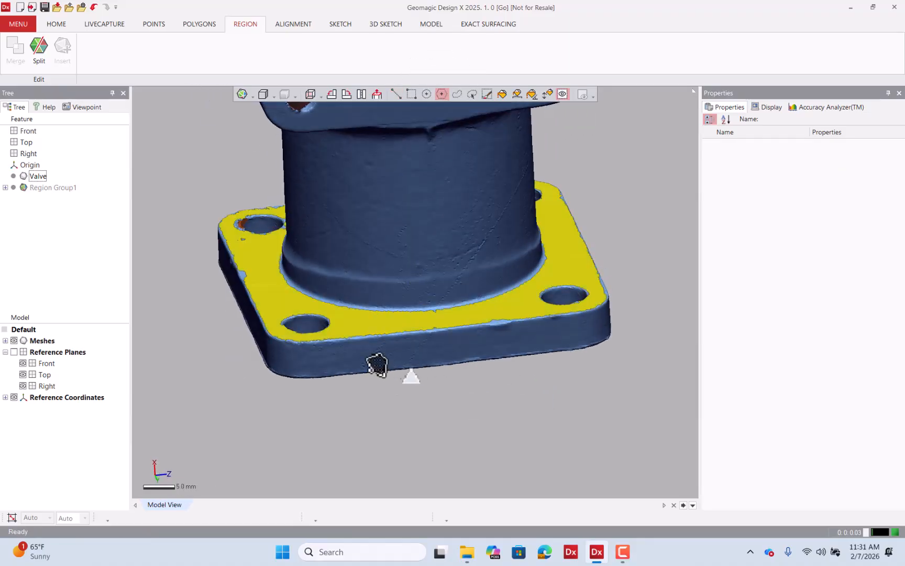
{"action": "left_click", "coordinate": [327, 345]}
{"action": "left_click", "coordinate": [333, 373]}
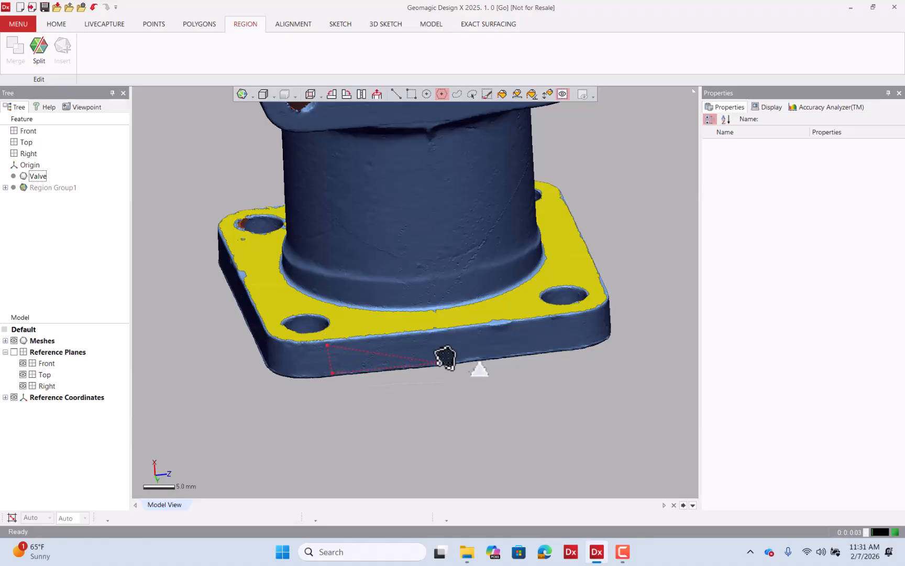
{"action": "left_click", "coordinate": [449, 360]}
{"action": "left_click", "coordinate": [502, 353]}
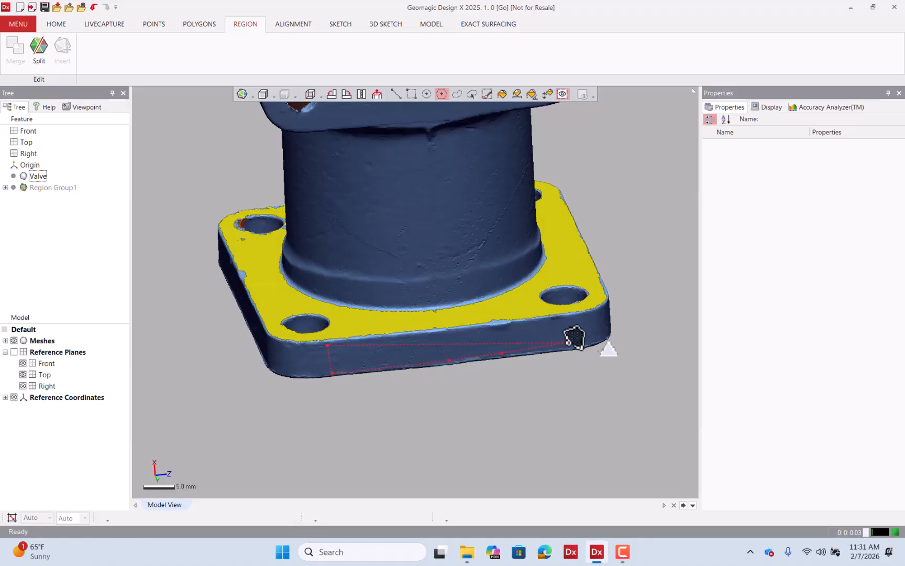
{"action": "left_click", "coordinate": [561, 345]}
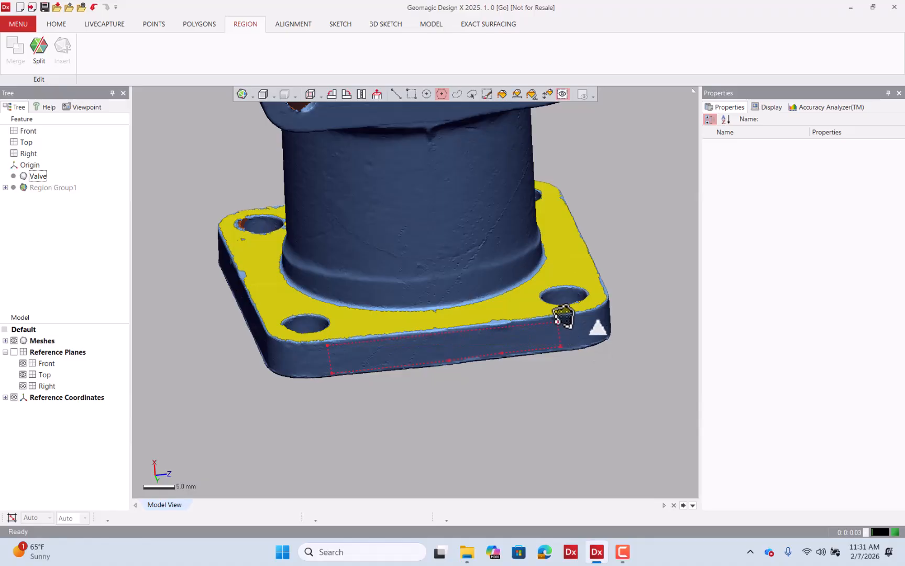
{"action": "left_click", "coordinate": [554, 320]}
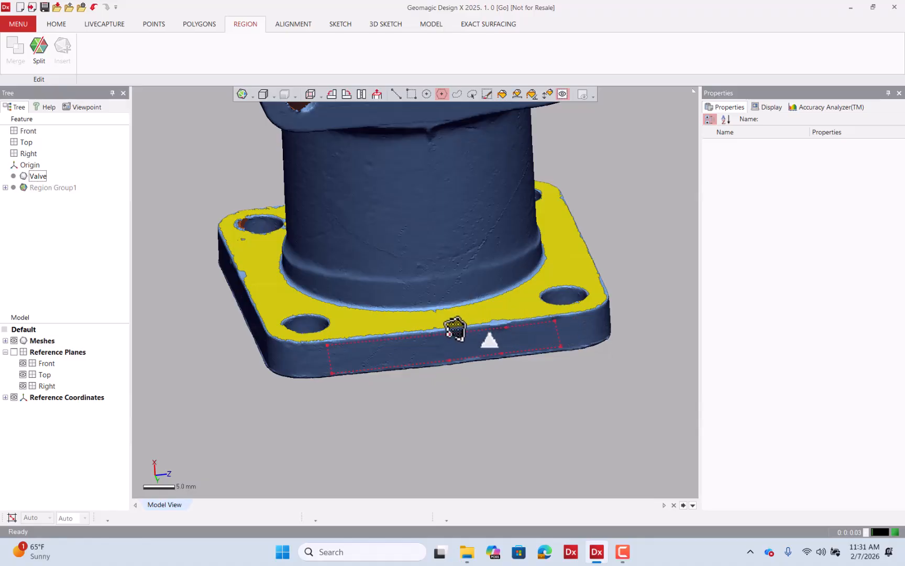
{"action": "double_click", "coordinate": [449, 334]}
{"action": "left_click", "coordinate": [69, 55]}
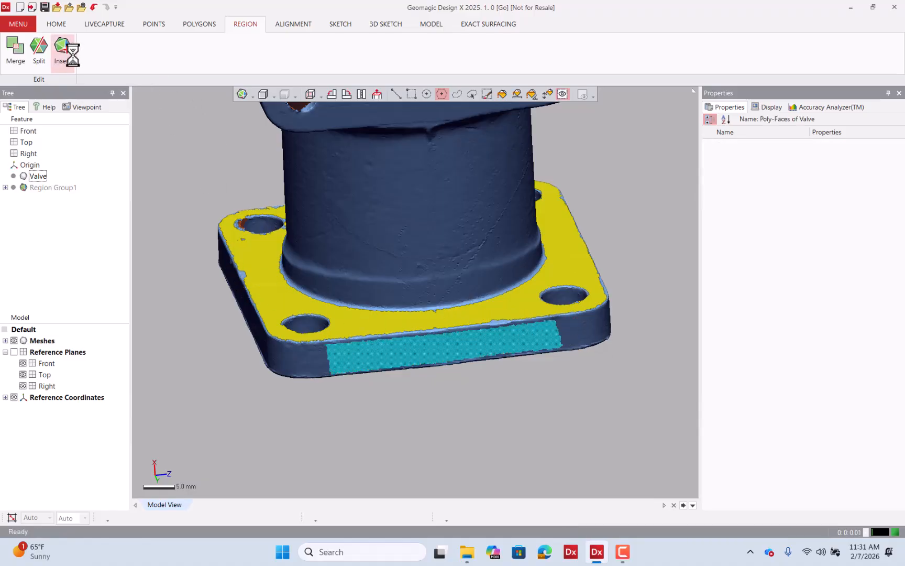
Brush-select a strip on the opposite side face of the bottom flange and insert it as another region.
{"action": "left_click", "coordinate": [396, 92]}
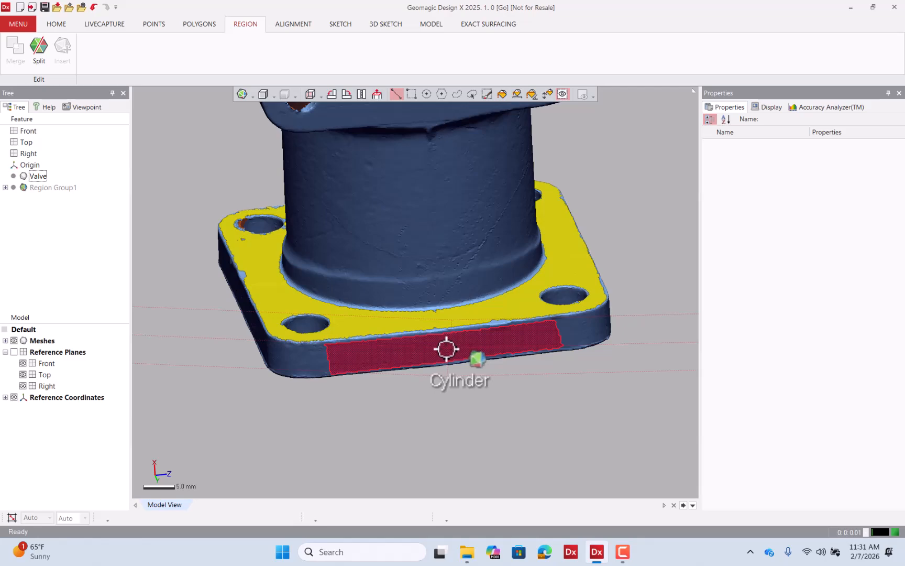
{"action": "right_click_drag", "start_coordinate": [277, 292], "coordinate": [314, 189]}
{"action": "left_click", "coordinate": [454, 94]}
{"action": "scroll", "coordinate": [391, 254], "scroll_direction": "up", "scroll_amount": 5}
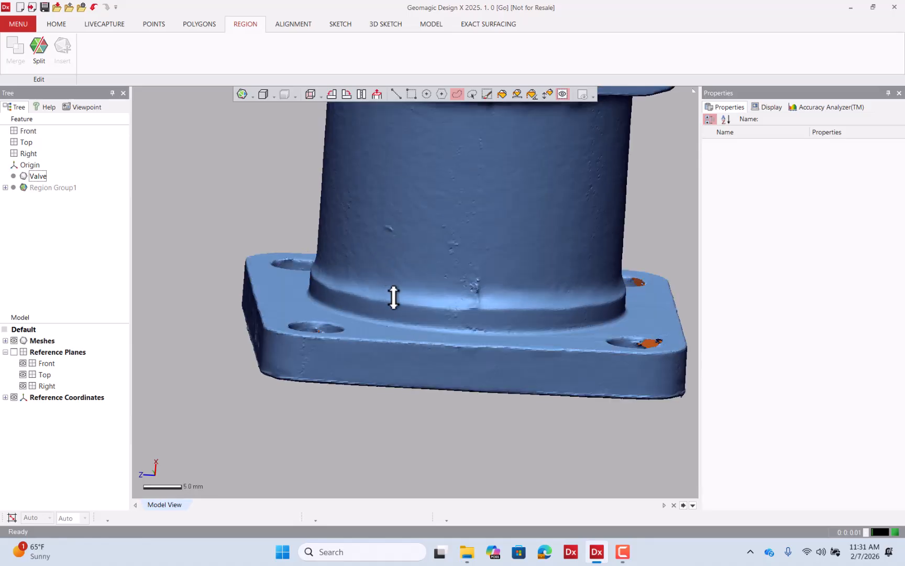
{"action": "mouse_move", "coordinate": [350, 348]}
{"action": "left_mouse_down"}
{"action": "mouse_move", "coordinate": [339, 353]}
{"action": "mouse_move", "coordinate": [359, 375]}
{"action": "mouse_move", "coordinate": [433, 384]}
{"action": "mouse_move", "coordinate": [613, 388]}
{"action": "mouse_move", "coordinate": [617, 367]}
{"action": "mouse_move", "coordinate": [602, 358]}
{"action": "left_mouse_up"}
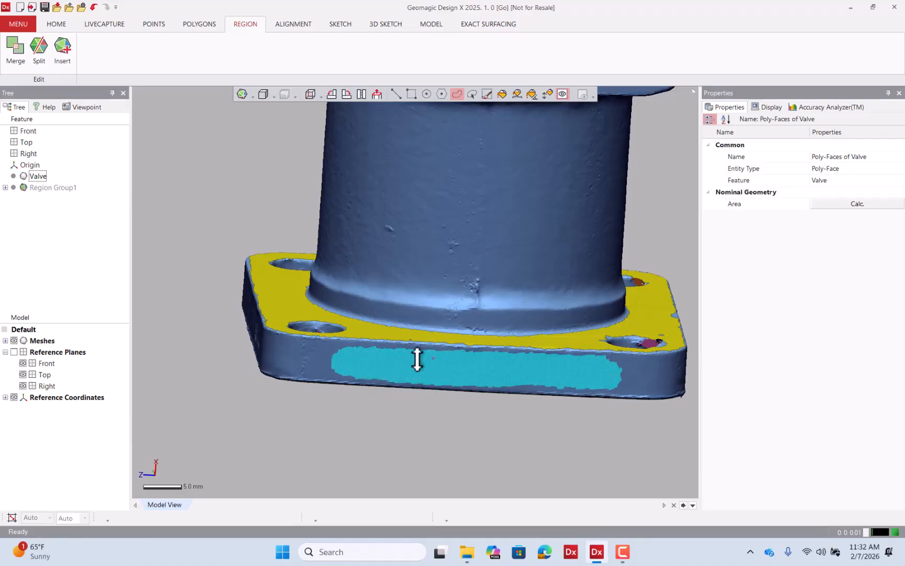
{"action": "left_click", "coordinate": [69, 50]}
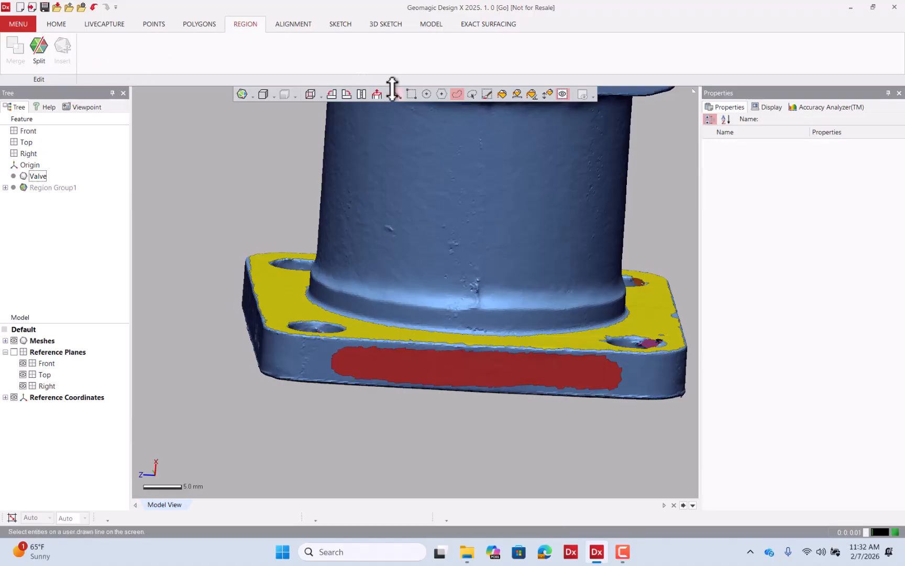
Select the bottom flange's side faces all around its edge and insert them as one region.
{"action": "left_click", "coordinate": [394, 92]}
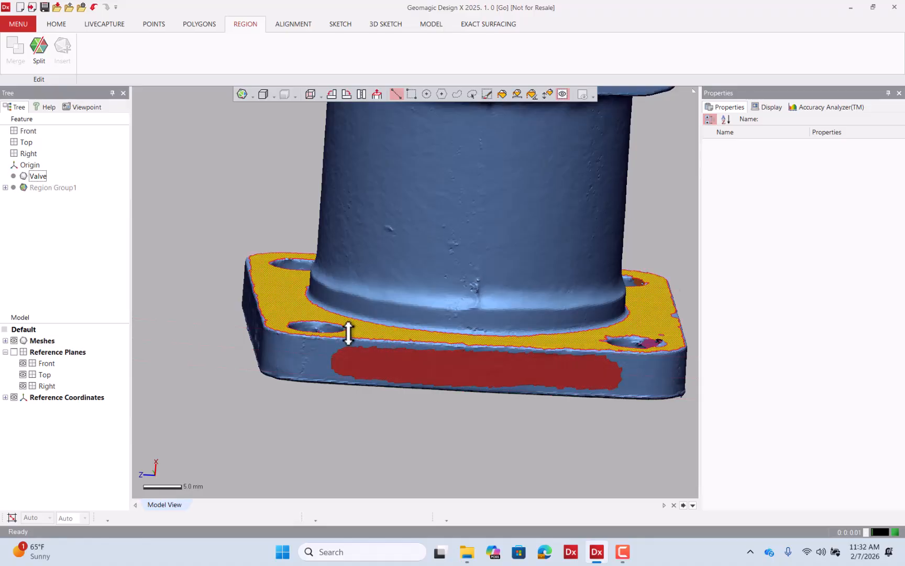
{"action": "scroll", "coordinate": [347, 333], "scroll_direction": "down", "scroll_amount": 5}
{"action": "right_click_drag", "start_coordinate": [407, 247], "coordinate": [313, 317]}
{"action": "right_click_drag", "start_coordinate": [397, 268], "coordinate": [515, 327]}
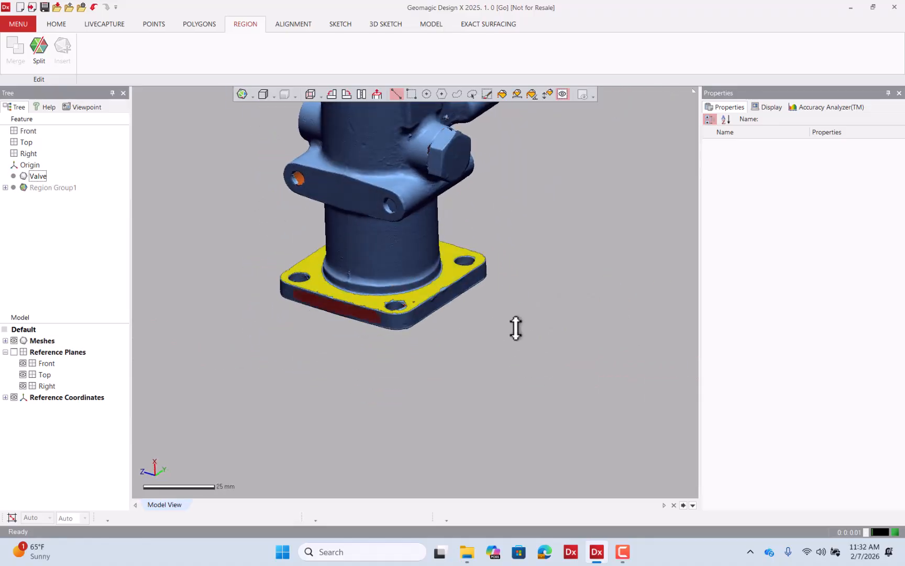
{"action": "left_click", "coordinate": [545, 94]}
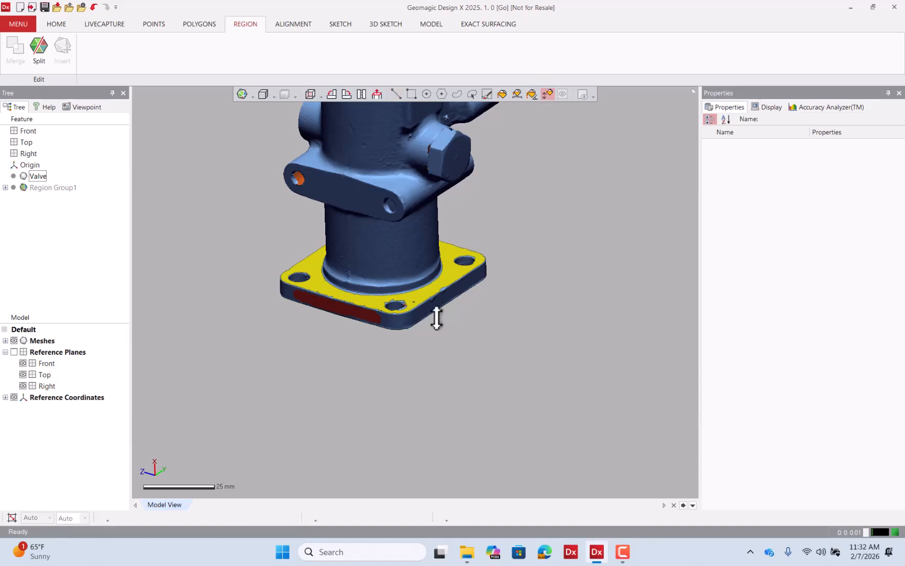
{"action": "scroll", "coordinate": [437, 313], "scroll_direction": "up", "scroll_amount": 4}
{"action": "left_click", "coordinate": [452, 284]}
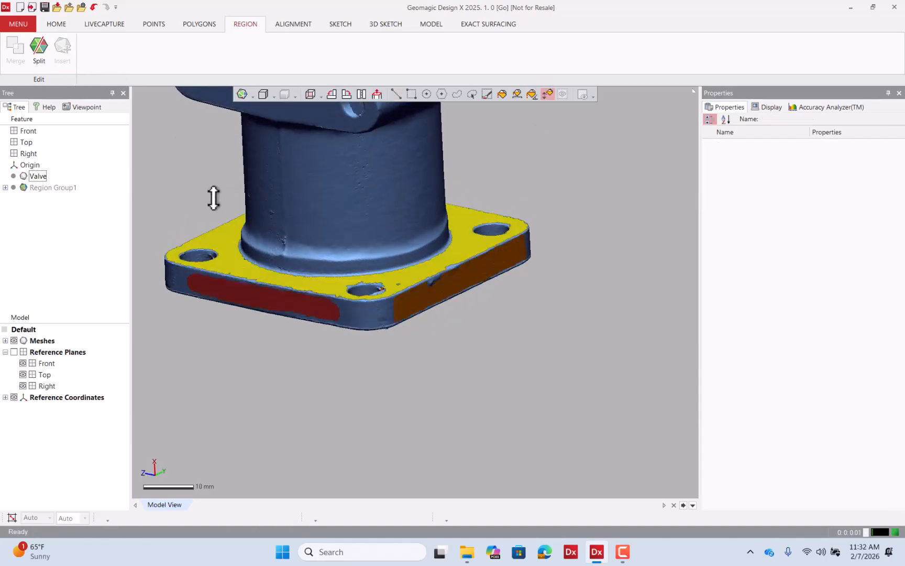
{"action": "right_click_drag", "start_coordinate": [212, 196], "coordinate": [273, 229]}
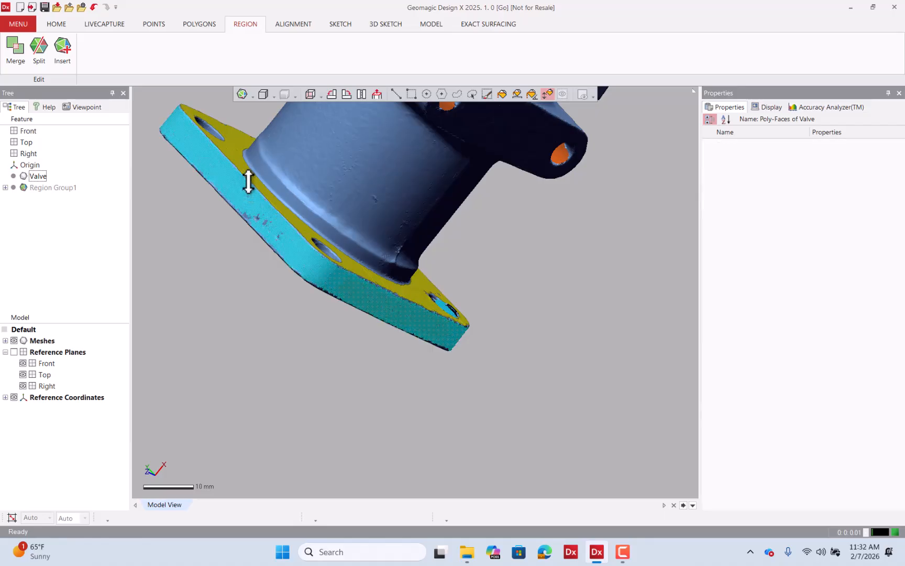
{"action": "right_click_drag", "start_coordinate": [466, 234], "coordinate": [236, 227]}
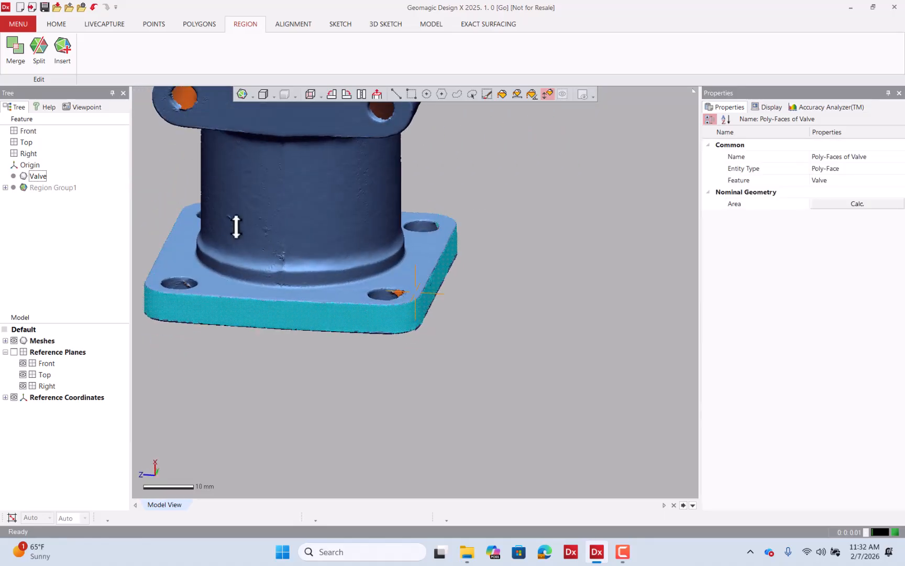
{"action": "left_click", "coordinate": [62, 46]}
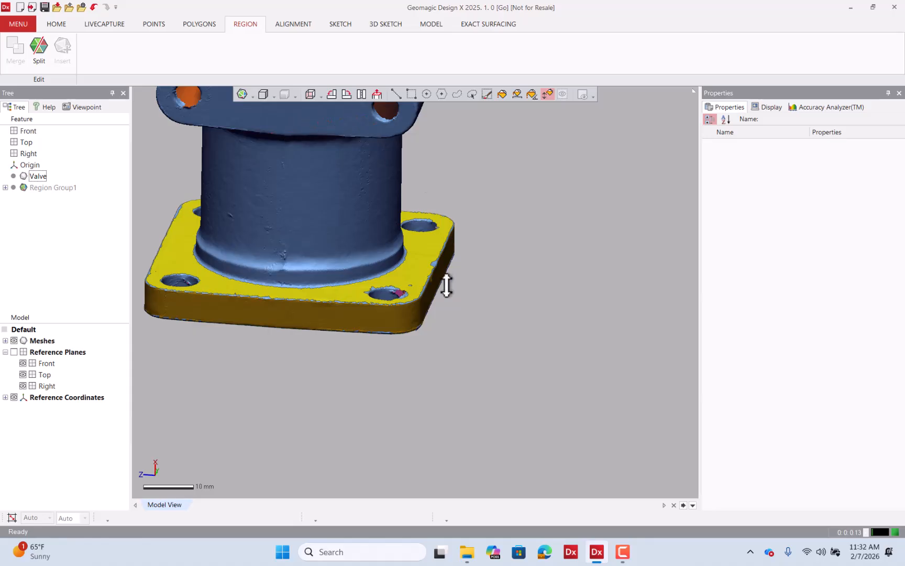
Select the flange's side band region and inspect it from several angles.
{"action": "right_click_drag", "start_coordinate": [446, 283], "coordinate": [404, 154]}
{"action": "left_click", "coordinate": [397, 94]}
{"action": "left_click", "coordinate": [433, 299]}
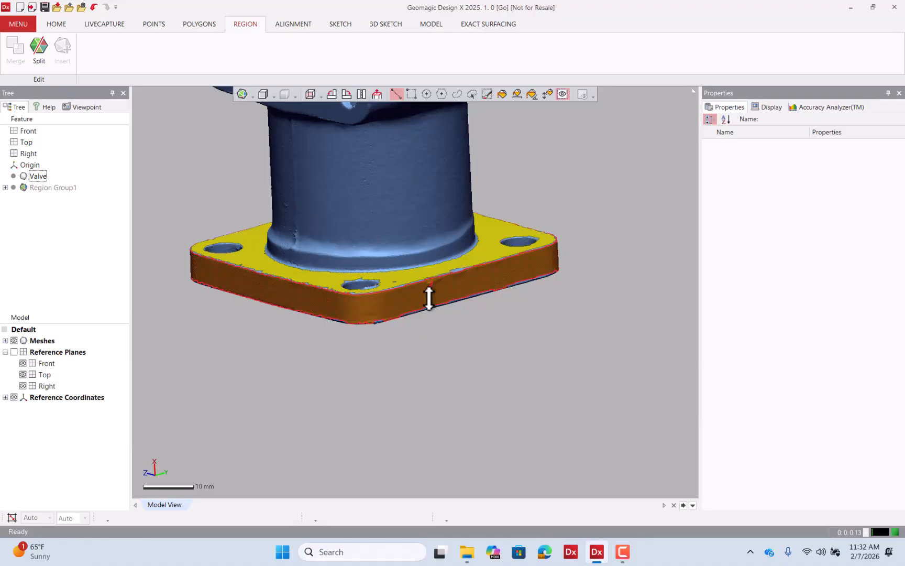
{"action": "left_click", "coordinate": [441, 365]}
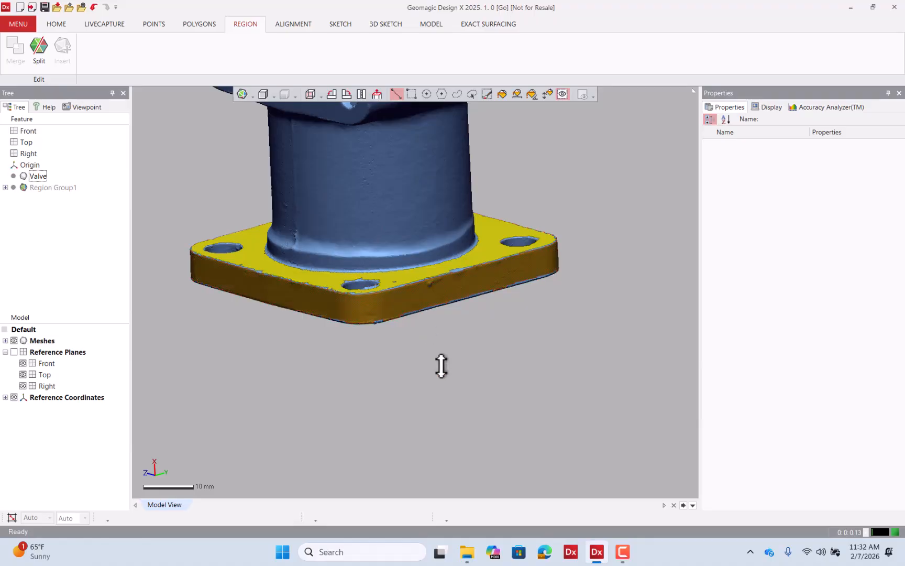
{"action": "scroll", "coordinate": [444, 362], "scroll_direction": "down", "scroll_amount": 2}
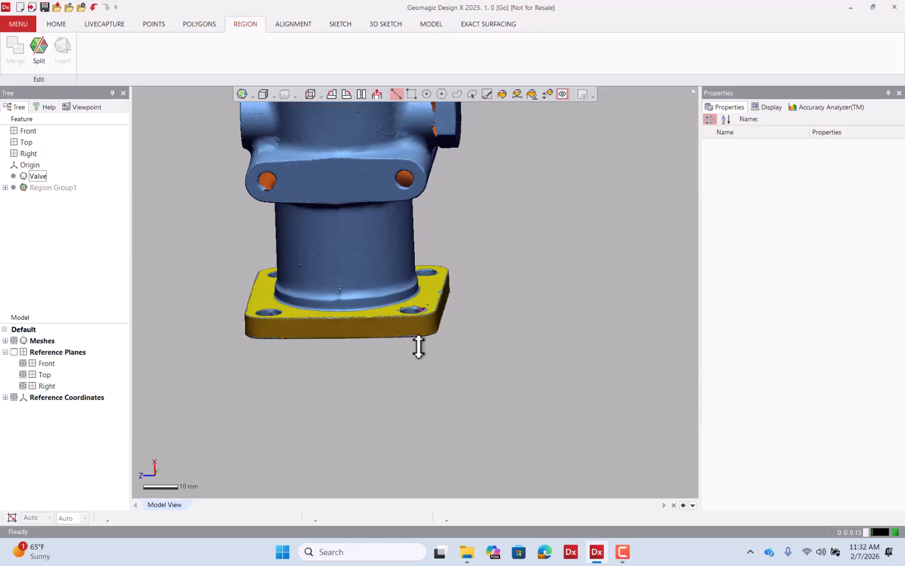
{"action": "scroll", "coordinate": [399, 349], "scroll_direction": "up", "scroll_amount": 3}
{"action": "scroll", "coordinate": [399, 350], "scroll_direction": "down", "scroll_amount": 1}
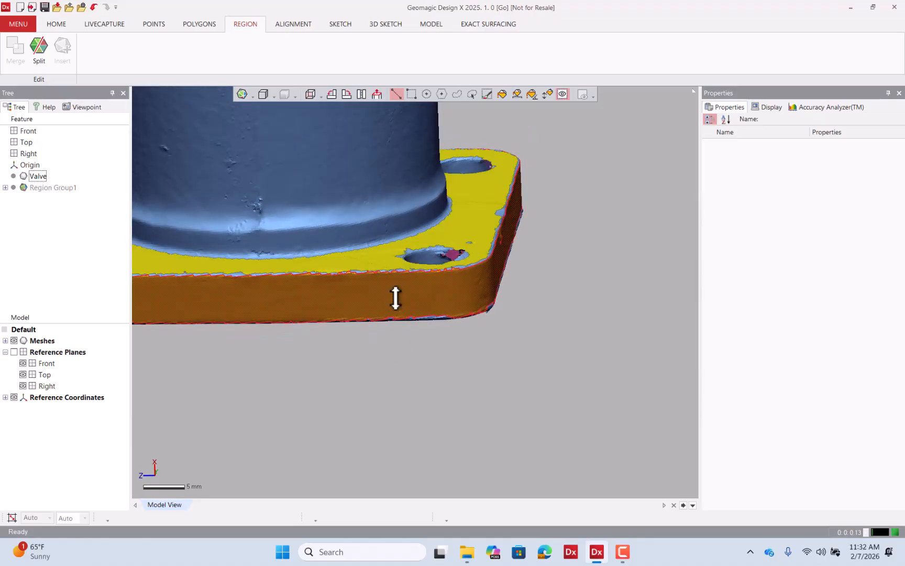
{"action": "right_click_drag", "start_coordinate": [475, 303], "coordinate": [366, 281]}
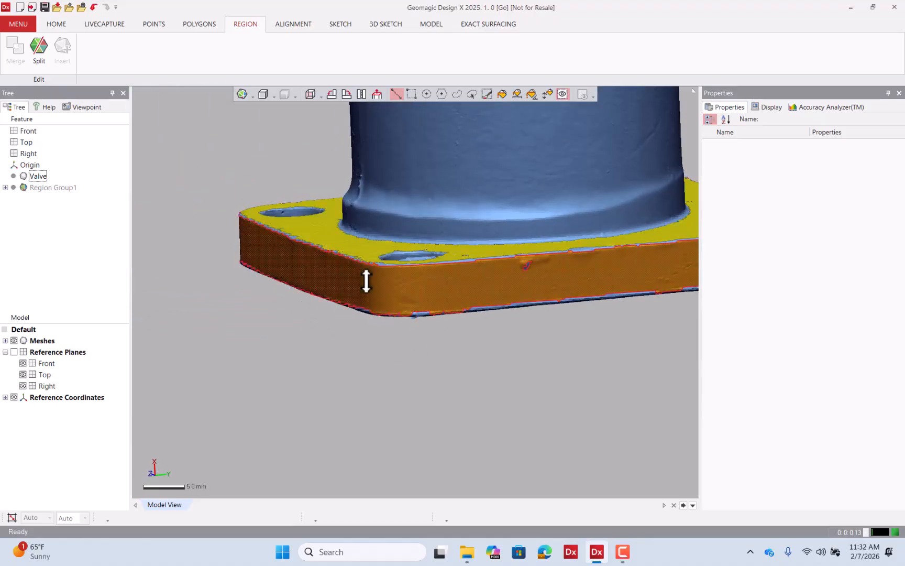
Split the flange's side band region, limited to that region, with two vertical cut lines across the band.
{"action": "left_click", "coordinate": [335, 275]}
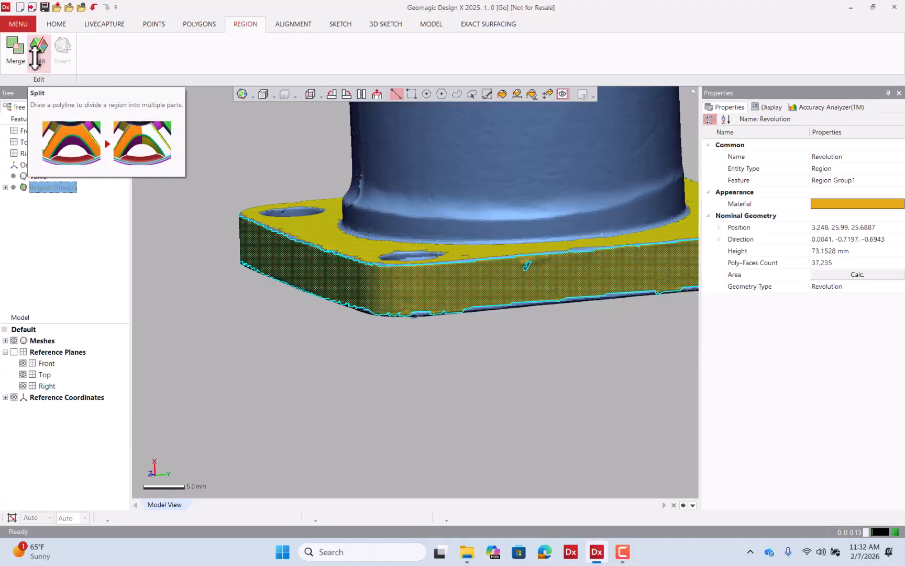
{"action": "left_click", "coordinate": [36, 52]}
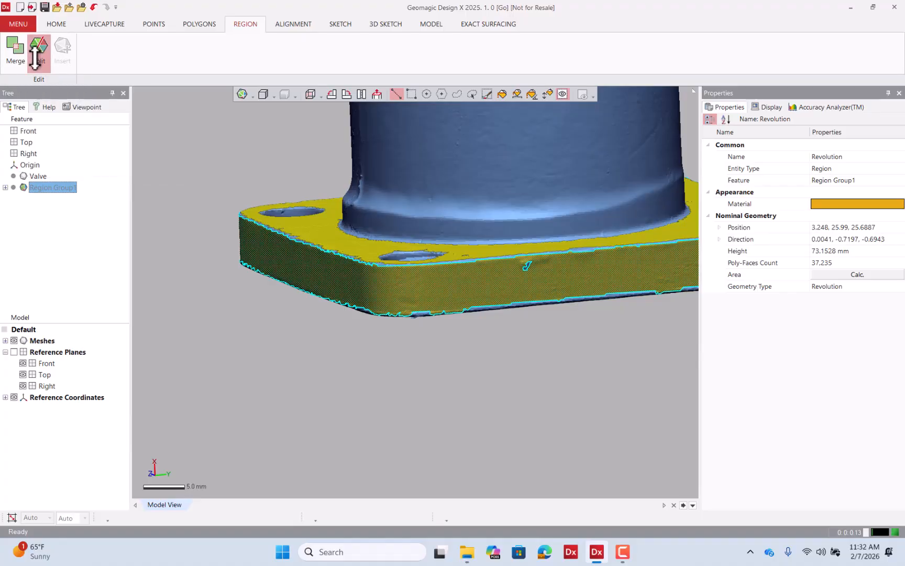
{"action": "right_click_drag", "start_coordinate": [299, 283], "coordinate": [517, 259]}
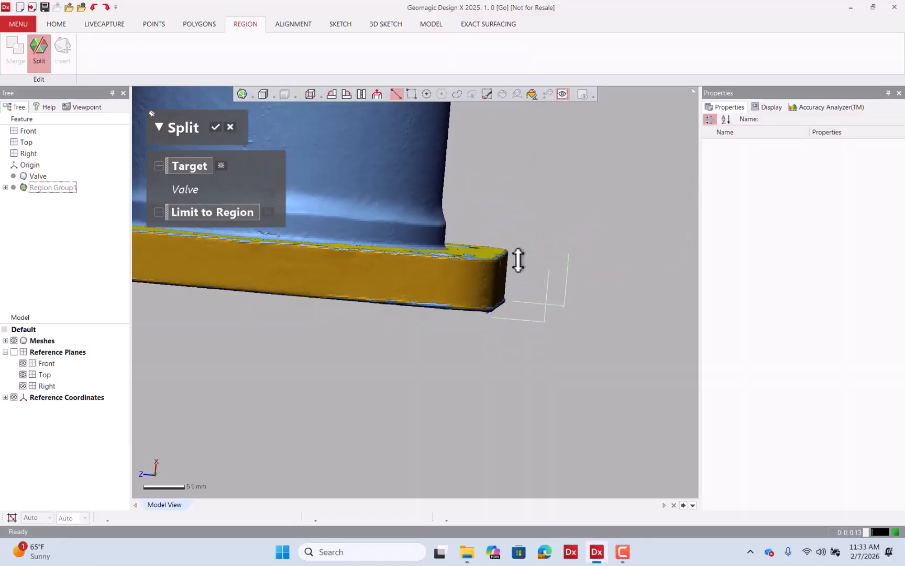
{"action": "left_click", "coordinate": [223, 211]}
{"action": "left_click", "coordinate": [223, 210]}
{"action": "left_click", "coordinate": [341, 267]}
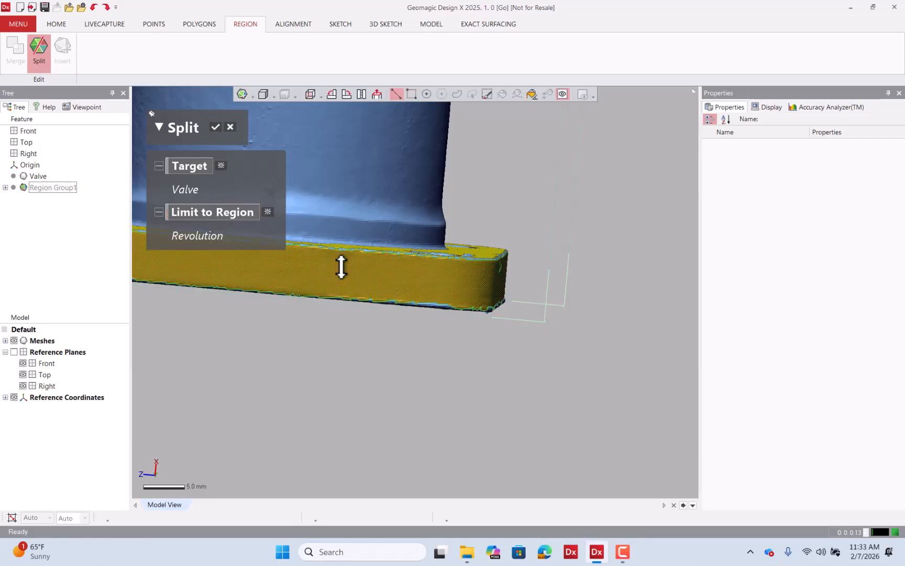
{"action": "right_click_drag", "start_coordinate": [365, 271], "coordinate": [363, 314]}
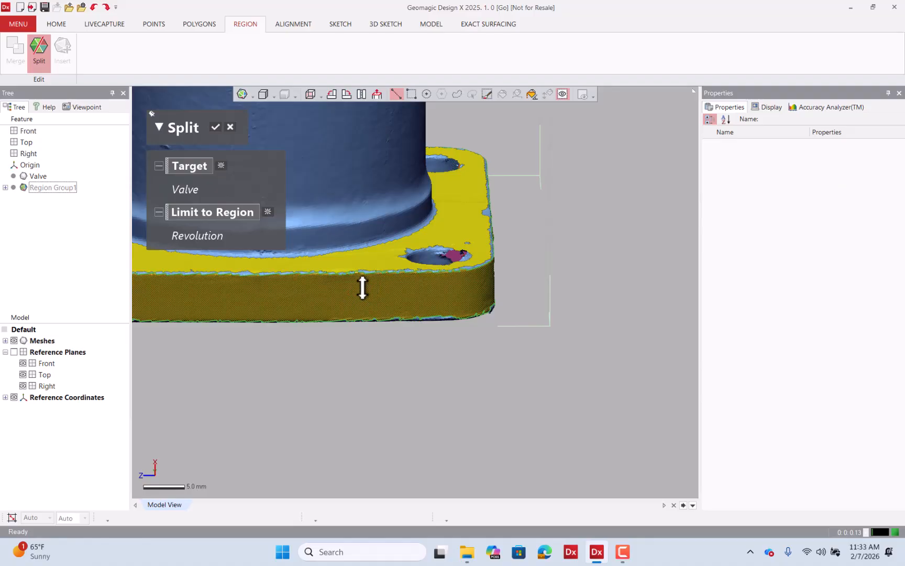
{"action": "scroll", "coordinate": [378, 309], "scroll_direction": "up", "scroll_amount": 2}
{"action": "right_click_drag", "start_coordinate": [377, 308], "coordinate": [359, 251]}
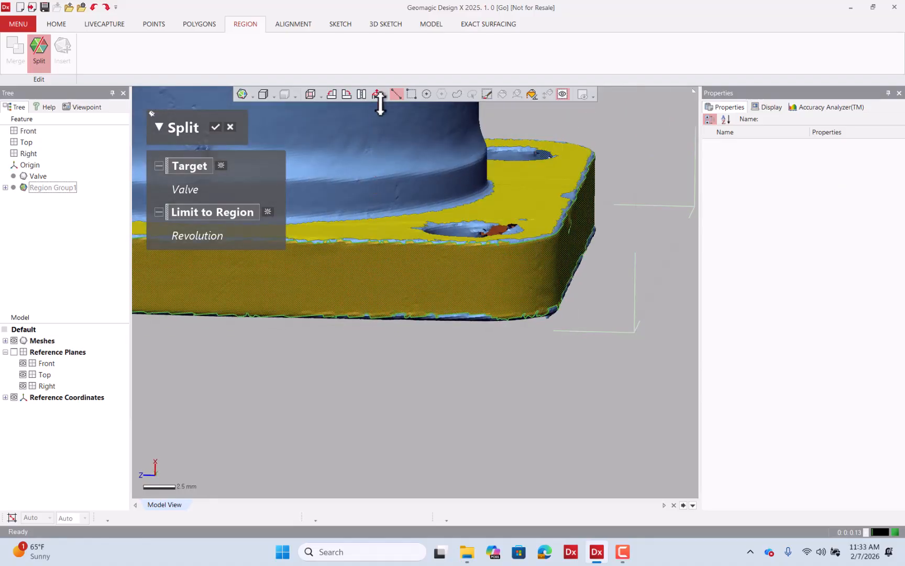
{"action": "left_click_drag", "start_coordinate": [404, 225], "coordinate": [405, 374]}
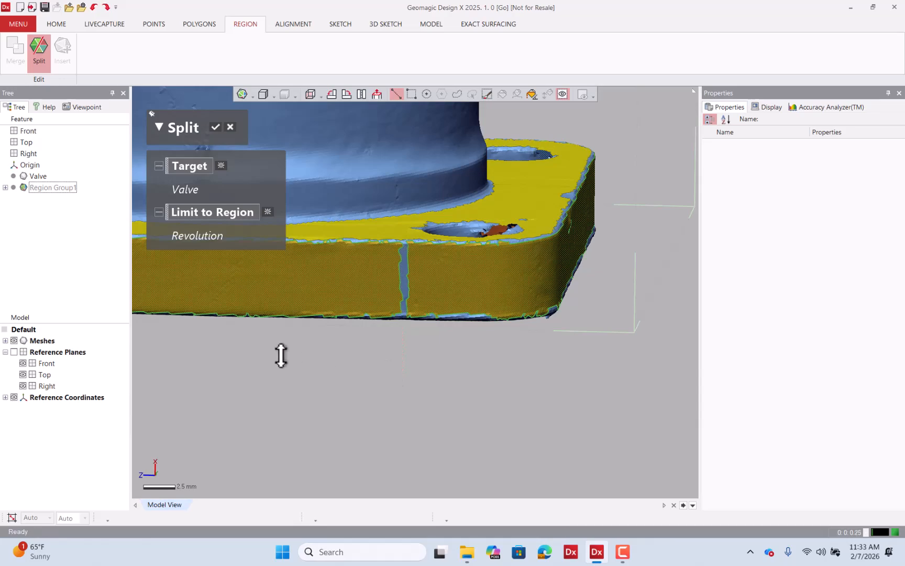
{"action": "scroll", "coordinate": [374, 340], "scroll_direction": "down", "scroll_amount": 5}
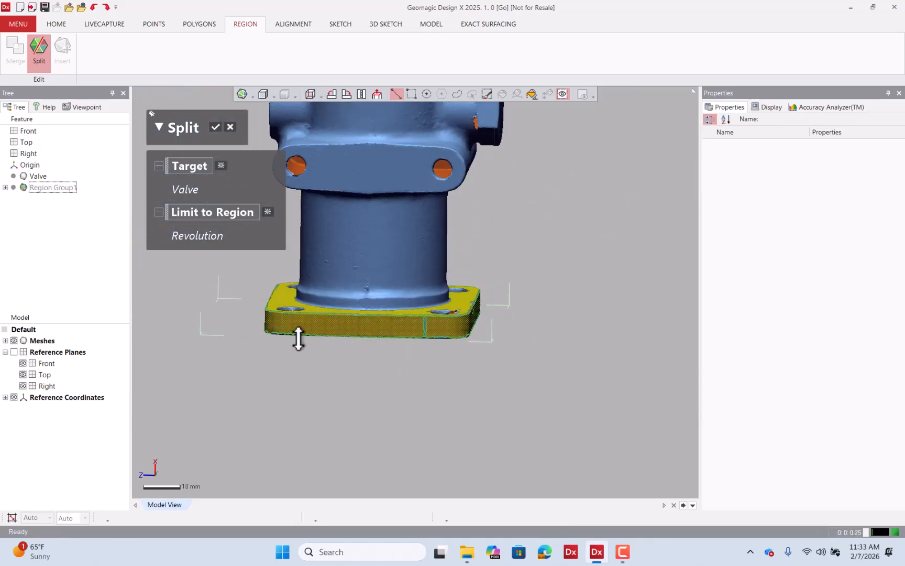
{"action": "right_click_drag", "start_coordinate": [296, 339], "coordinate": [408, 339]}
{"action": "scroll", "coordinate": [319, 339], "scroll_direction": "up", "scroll_amount": 5}
{"action": "right_click_drag", "start_coordinate": [307, 352], "coordinate": [285, 332]}
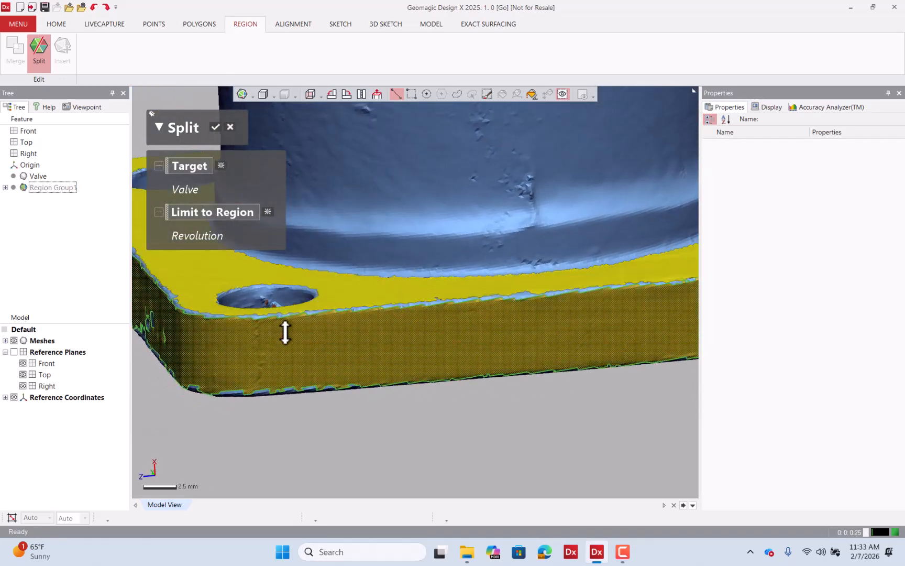
{"action": "left_click_drag", "start_coordinate": [299, 298], "coordinate": [304, 395]}
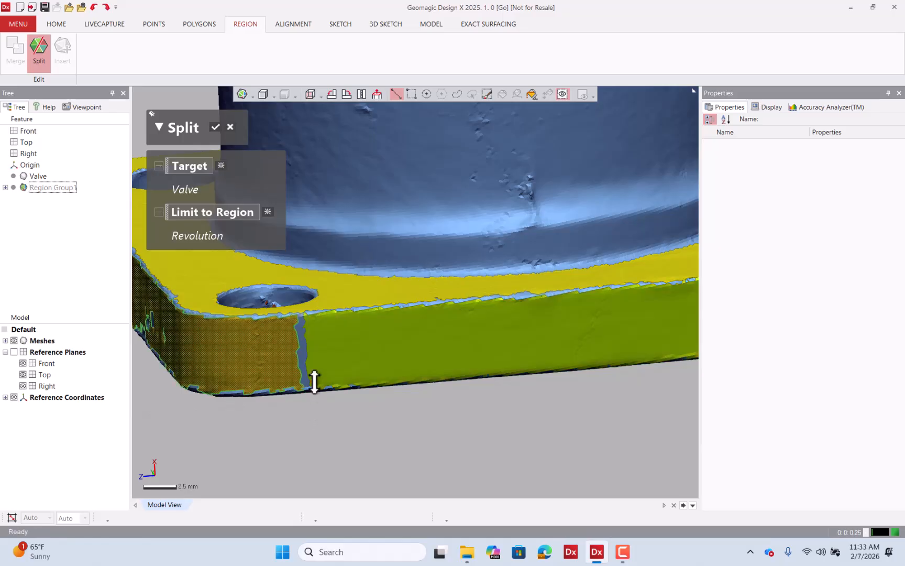
{"action": "scroll", "coordinate": [284, 389], "scroll_direction": "down", "scroll_amount": 3}
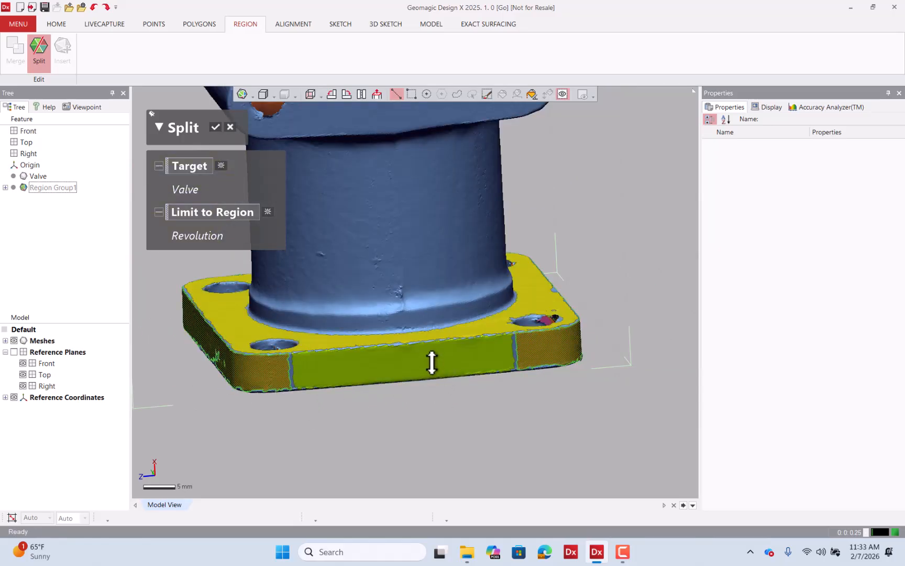
{"action": "left_click", "coordinate": [219, 119]}
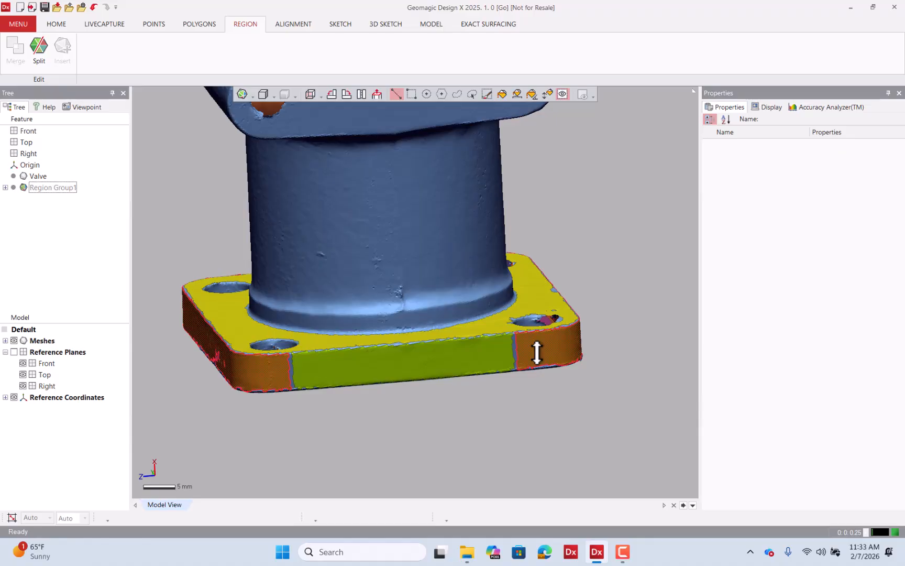
Start another Split on the Valve mesh and draw vertical cut lines across the flange side faces near a rounded corner.
{"action": "right_click_drag", "start_coordinate": [536, 352], "coordinate": [380, 330]}
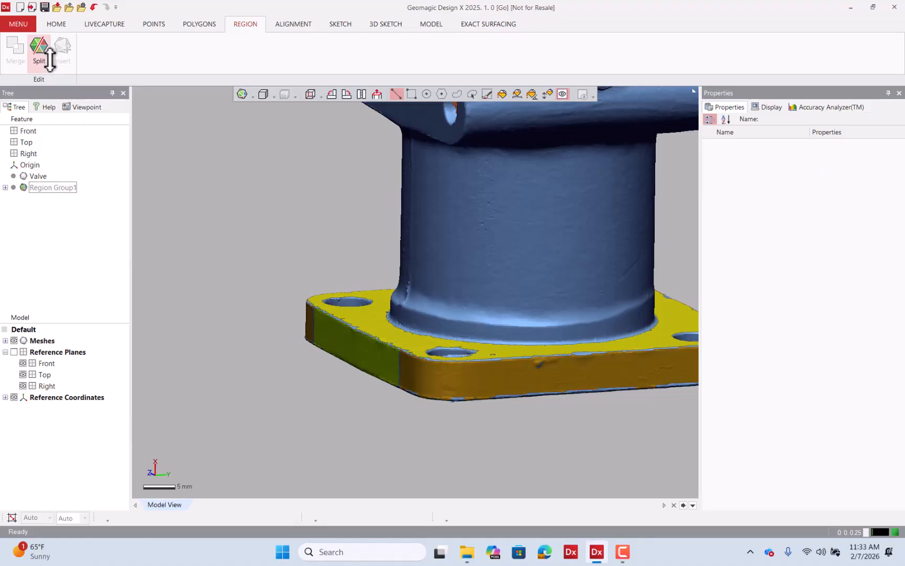
{"action": "left_click", "coordinate": [39, 48]}
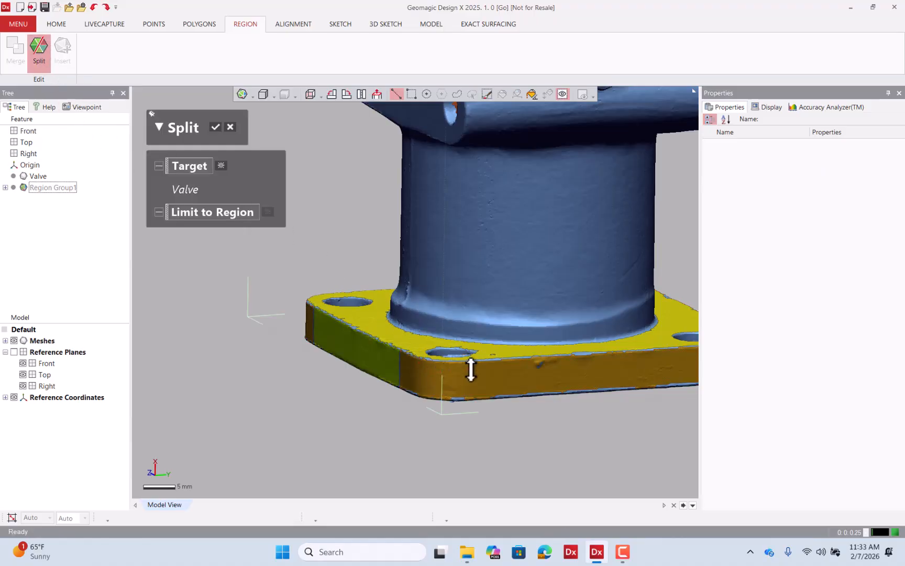
{"action": "scroll", "coordinate": [470, 370], "scroll_direction": "up", "scroll_amount": 5}
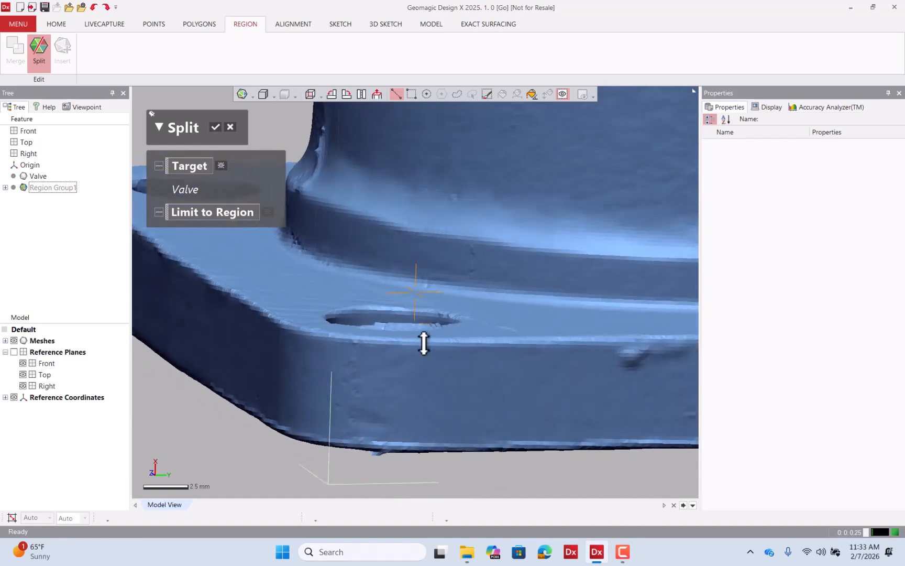
{"action": "scroll", "coordinate": [424, 343], "scroll_direction": "up", "scroll_amount": 1}
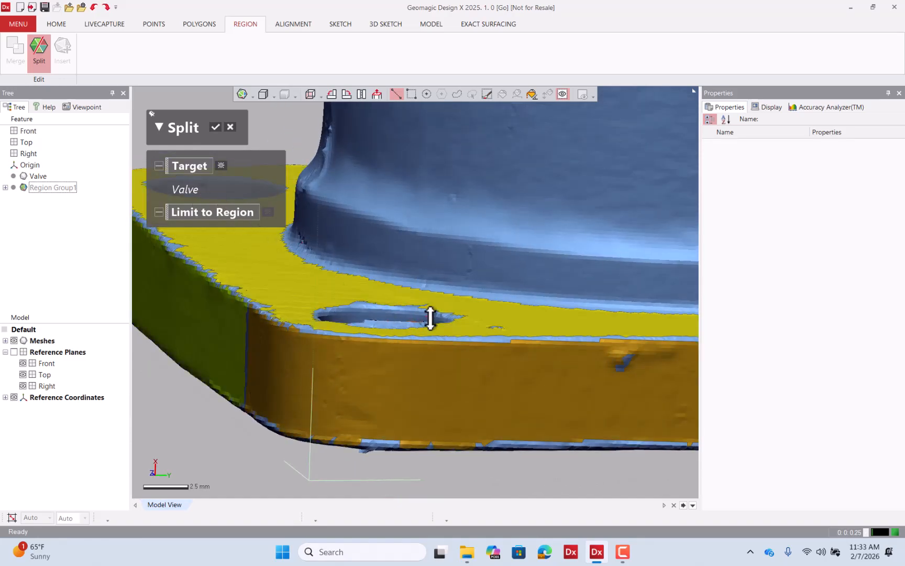
{"action": "right_click_drag", "start_coordinate": [429, 317], "coordinate": [417, 303]}
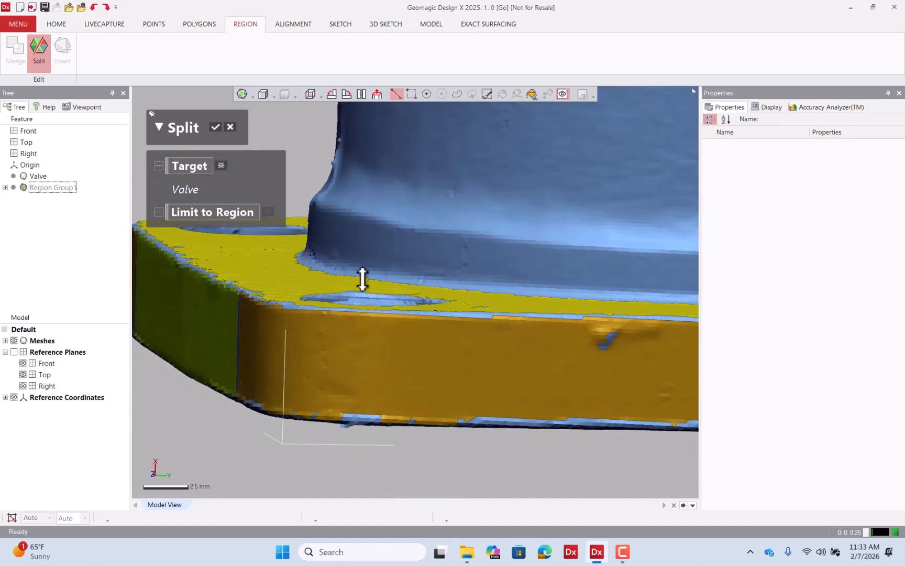
{"action": "right_click_drag", "start_coordinate": [363, 279], "coordinate": [403, 292]}
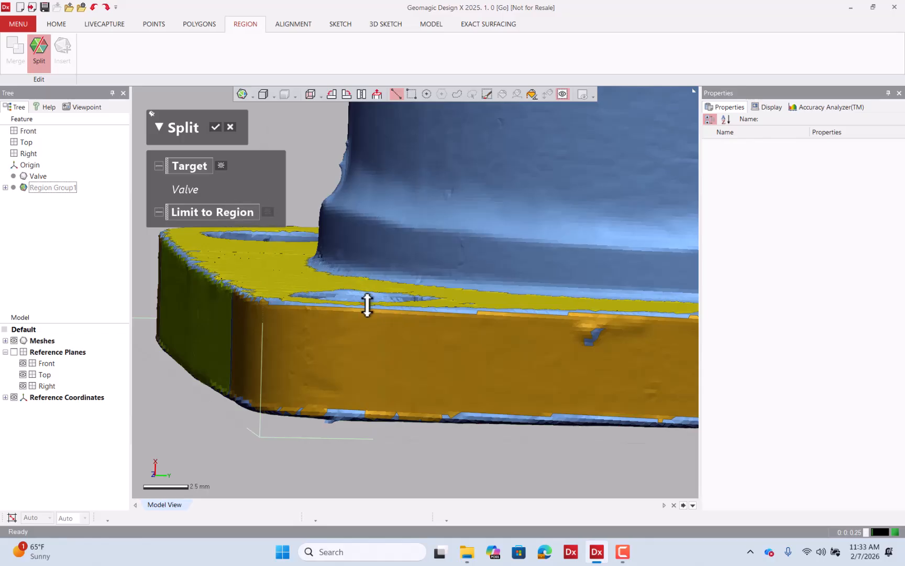
{"action": "left_click_drag", "start_coordinate": [367, 304], "coordinate": [360, 417]}
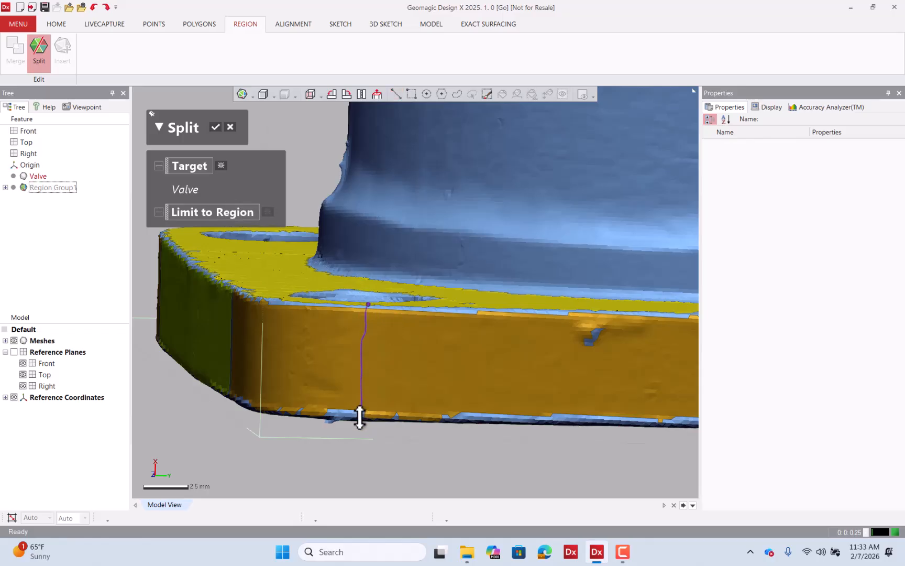
{"action": "scroll", "coordinate": [314, 371], "scroll_direction": "down", "scroll_amount": 5}
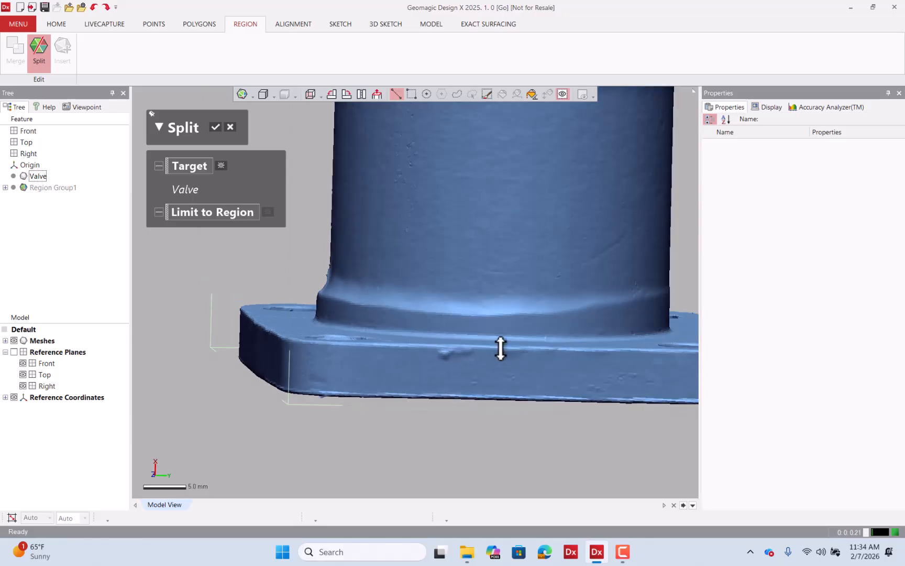
{"action": "right_click_drag", "start_coordinate": [501, 348], "coordinate": [317, 321]}
{"action": "scroll", "coordinate": [310, 322], "scroll_direction": "down", "scroll_amount": 3}
{"action": "scroll", "coordinate": [555, 387], "scroll_direction": "up", "scroll_amount": 5}
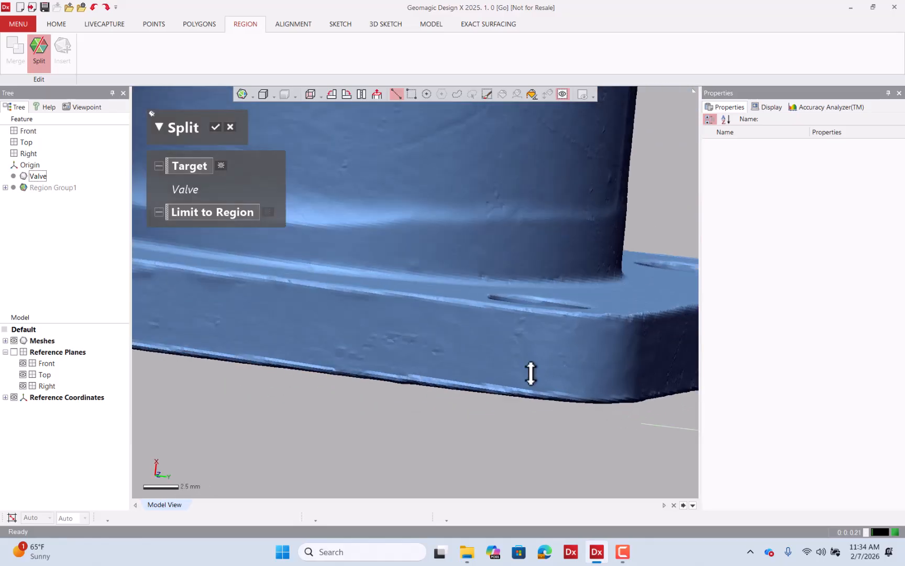
{"action": "scroll", "coordinate": [530, 372], "scroll_direction": "up", "scroll_amount": 3}
{"action": "left_click_drag", "start_coordinate": [469, 265], "coordinate": [460, 399]}
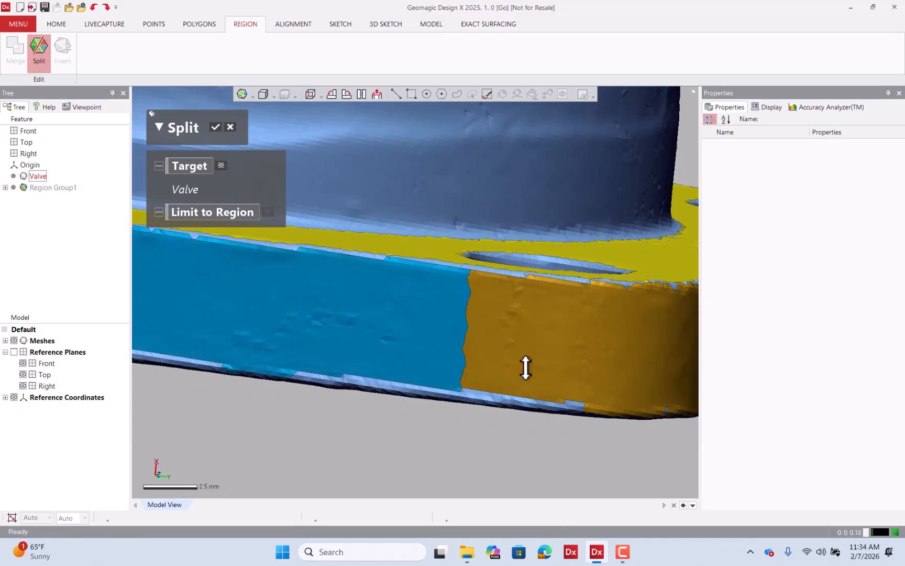
Draw further vertical cut lines where the flange's straight sides meet the next rounded corners.
{"action": "scroll", "coordinate": [276, 305], "scroll_direction": "down", "scroll_amount": 3}
{"action": "right_click_drag", "start_coordinate": [512, 330], "coordinate": [453, 308]}
{"action": "scroll", "coordinate": [375, 296], "scroll_direction": "up", "scroll_amount": 3}
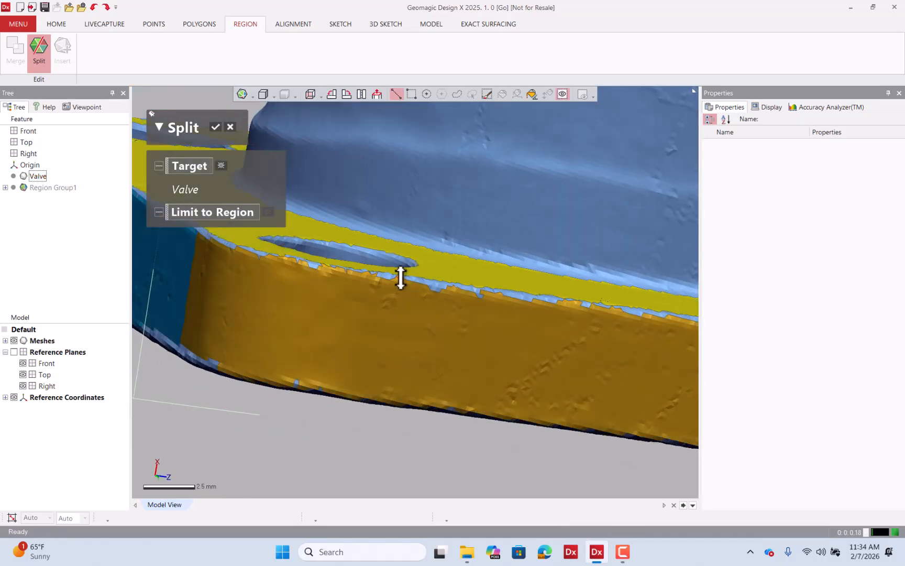
{"action": "left_click_drag", "start_coordinate": [387, 275], "coordinate": [370, 403]}
{"action": "scroll", "coordinate": [253, 323], "scroll_direction": "down", "scroll_amount": 3}
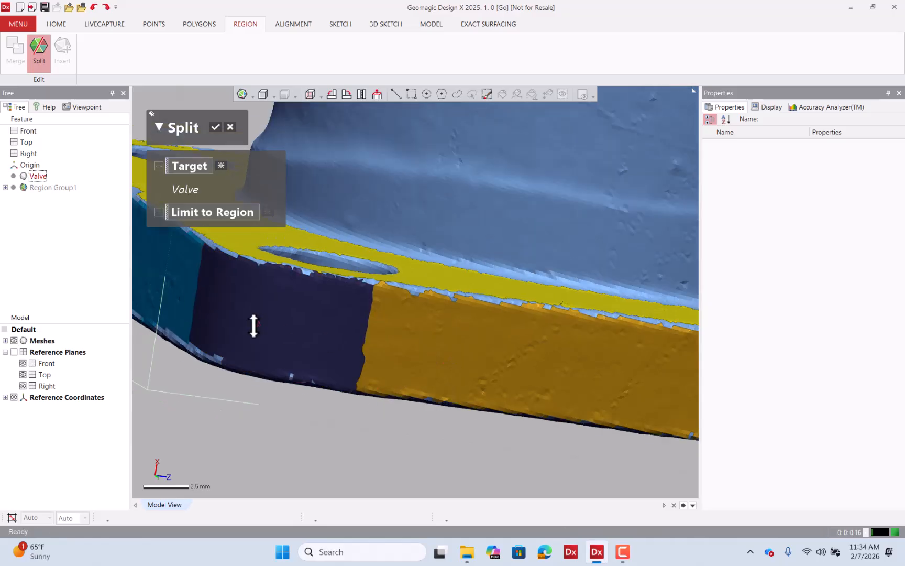
{"action": "scroll", "coordinate": [373, 299], "scroll_direction": "down", "scroll_amount": 3}
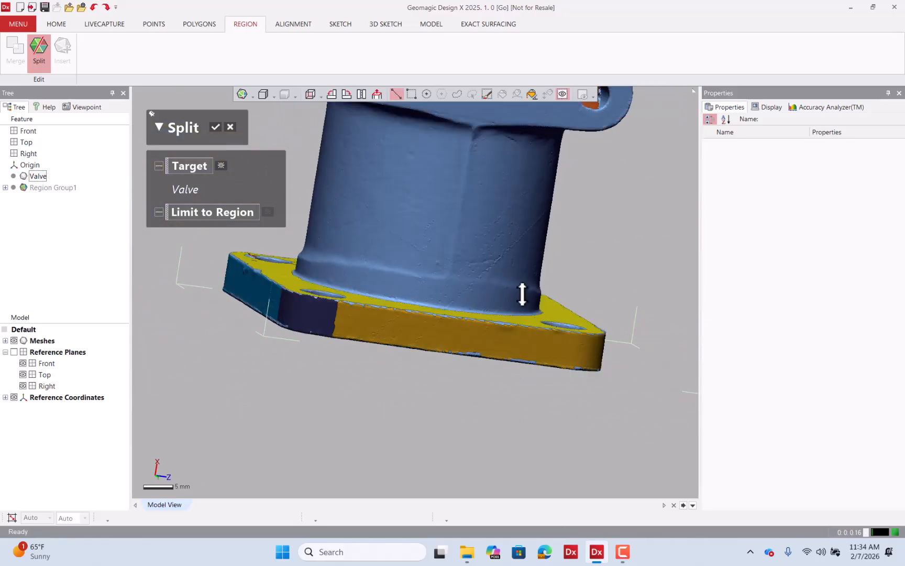
{"action": "right_click_drag", "start_coordinate": [522, 294], "coordinate": [395, 275]}
{"action": "scroll", "coordinate": [558, 355], "scroll_direction": "up", "scroll_amount": 4}
{"action": "scroll", "coordinate": [451, 306], "scroll_direction": "up", "scroll_amount": 2}
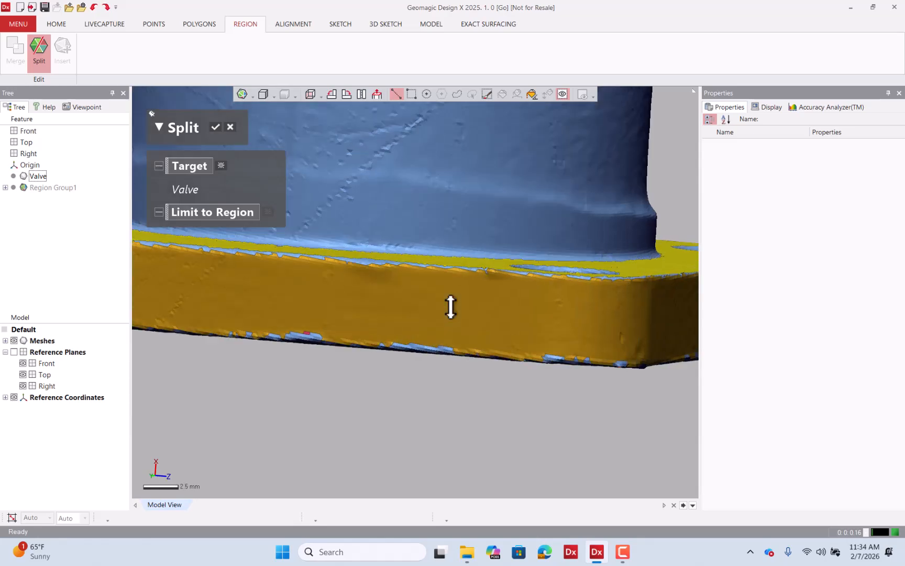
{"action": "right_click_drag", "start_coordinate": [451, 307], "coordinate": [462, 326]}
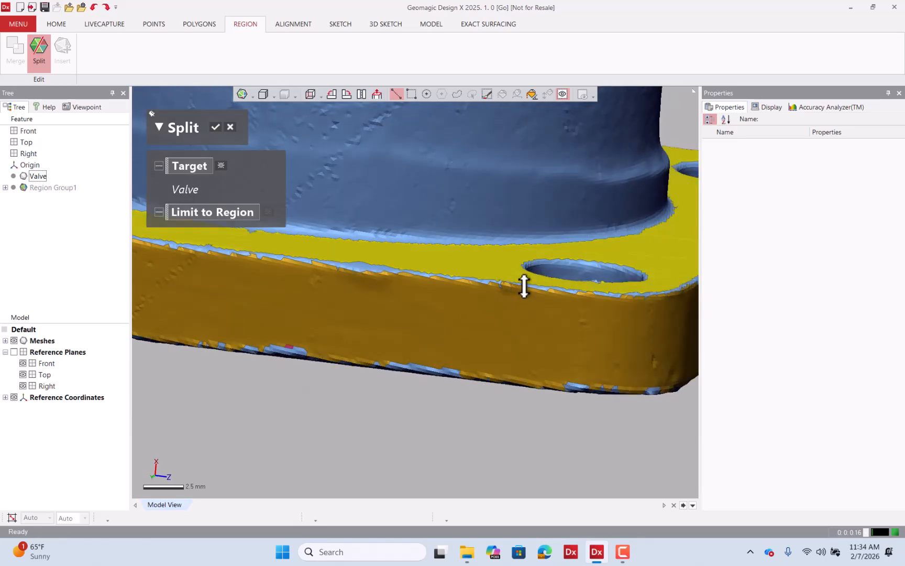
{"action": "left_click_drag", "start_coordinate": [524, 285], "coordinate": [515, 387]}
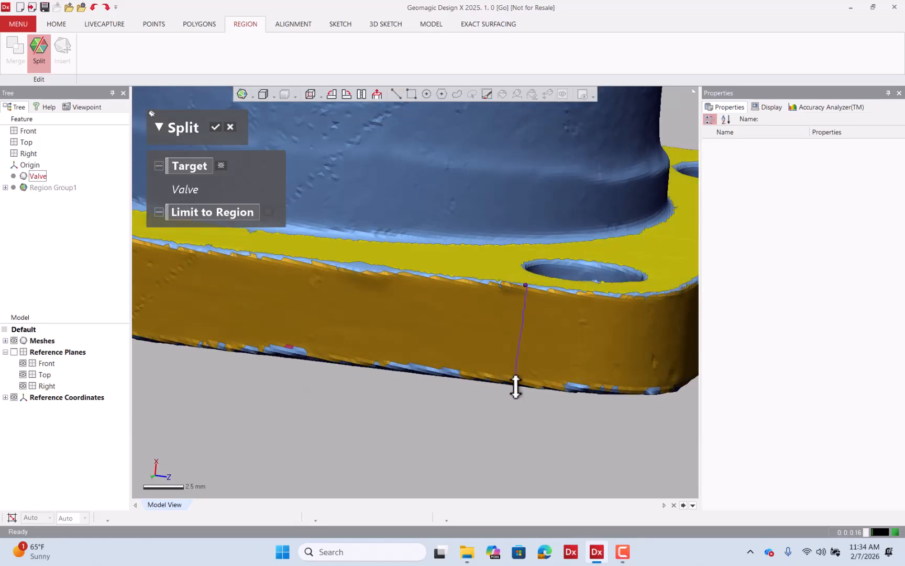
Draw another vertical cut line across the flange side band where the straight side meets the rounded corner.
{"action": "scroll", "coordinate": [491, 340], "scroll_direction": "down", "scroll_amount": 2}
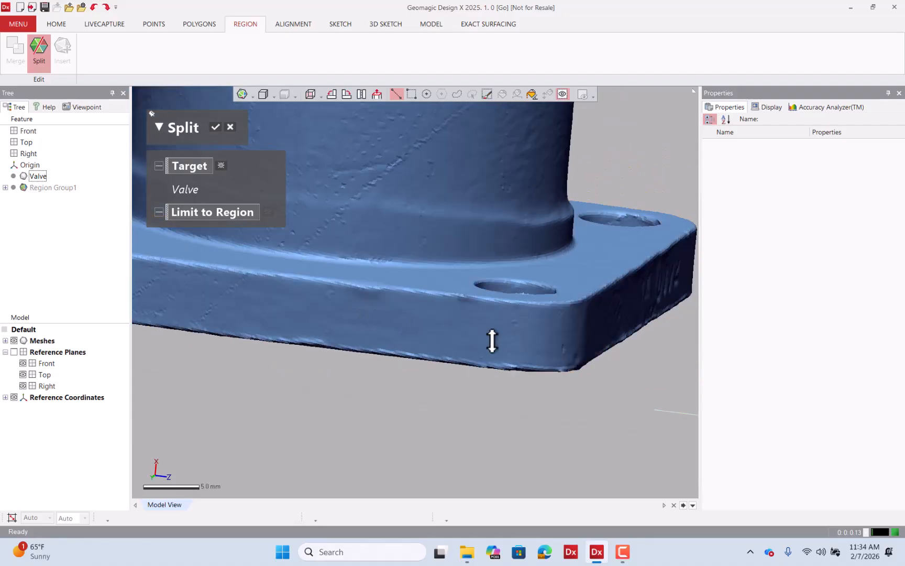
{"action": "right_click_drag", "start_coordinate": [491, 339], "coordinate": [408, 292]}
{"action": "scroll", "coordinate": [504, 319], "scroll_direction": "up", "scroll_amount": 2}
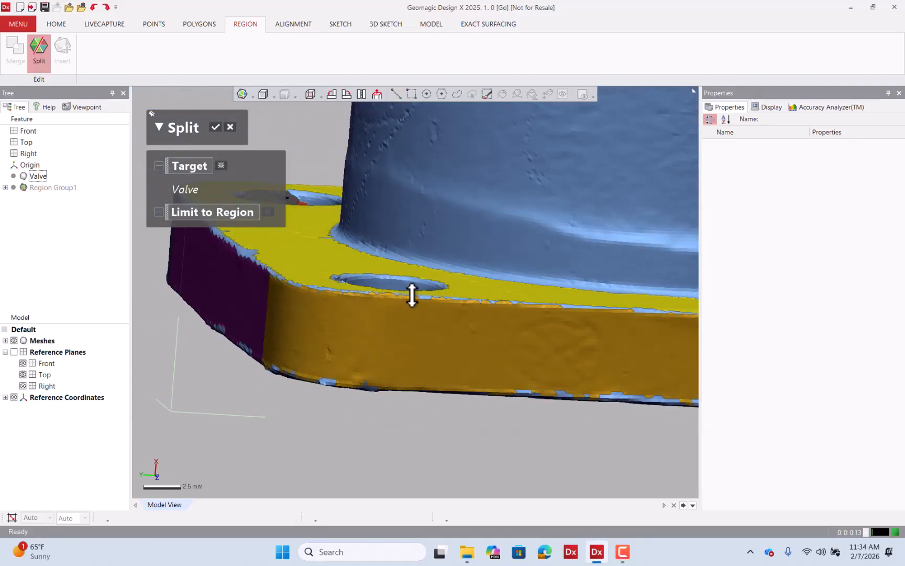
{"action": "left_click_drag", "start_coordinate": [411, 295], "coordinate": [397, 396]}
Draw a vertical cut line across the flange's straight side near the engraved lettering and confirm the Split.
{"action": "scroll", "coordinate": [396, 355], "scroll_direction": "down", "scroll_amount": 2}
{"action": "right_click_drag", "start_coordinate": [396, 355], "coordinate": [268, 305]}
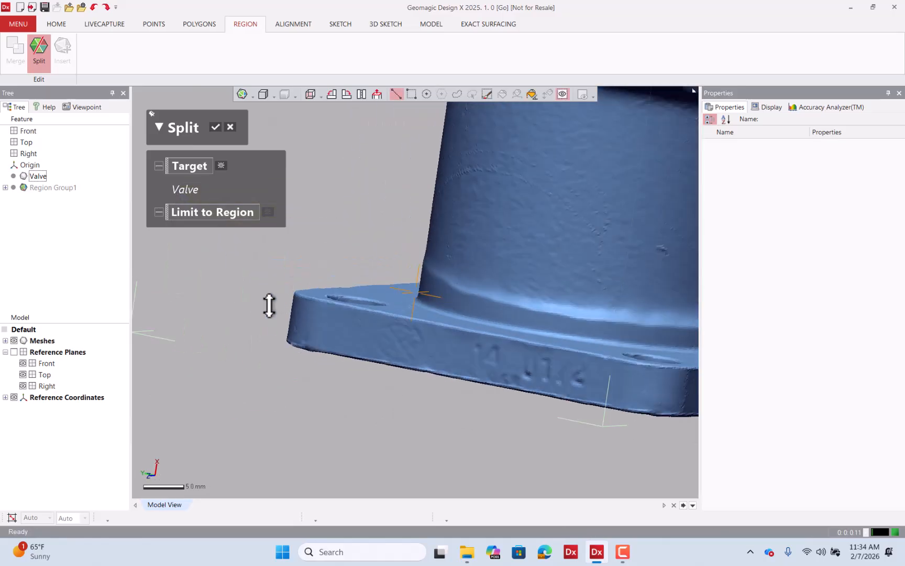
{"action": "scroll", "coordinate": [354, 317], "scroll_direction": "down", "scroll_amount": 3}
{"action": "scroll", "coordinate": [487, 346], "scroll_direction": "up", "scroll_amount": 6}
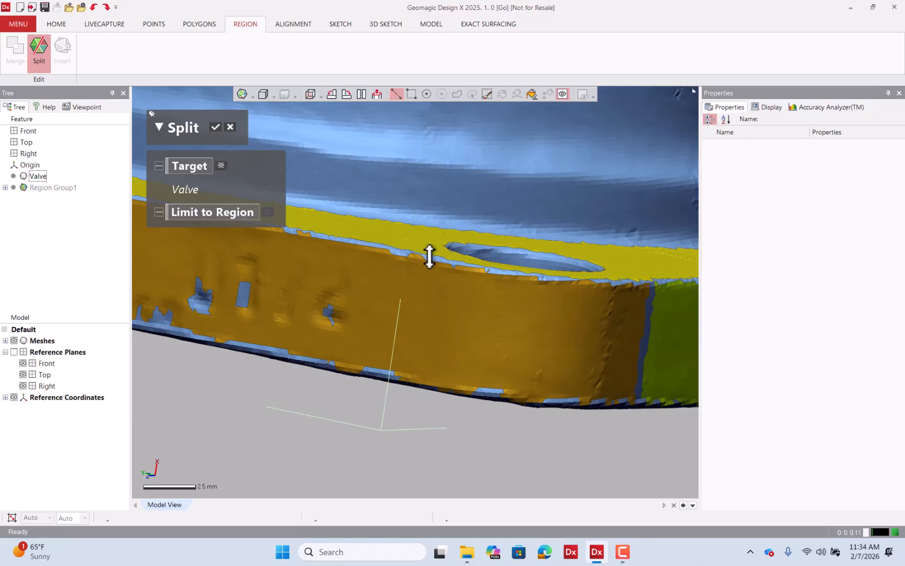
{"action": "left_click_drag", "start_coordinate": [429, 256], "coordinate": [394, 377]}
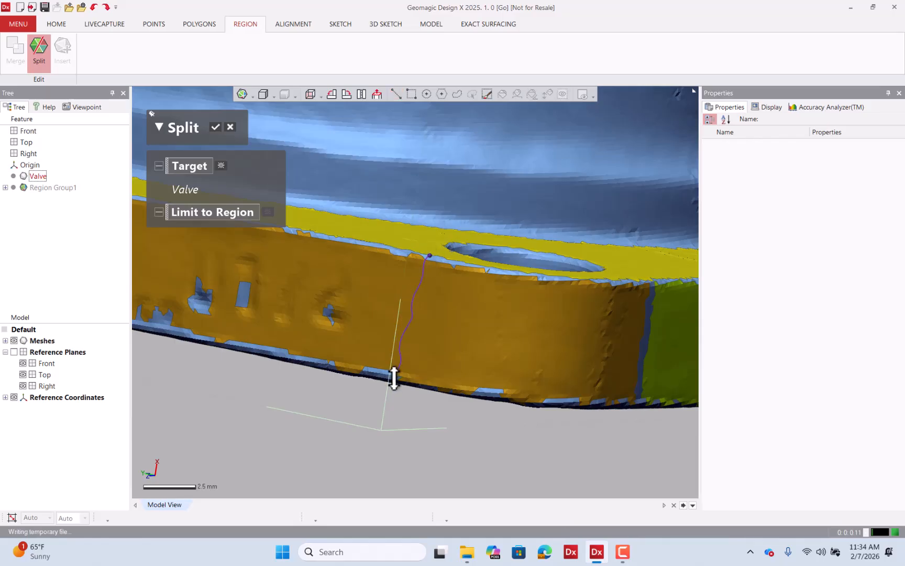
{"action": "right_click_drag", "start_coordinate": [582, 328], "coordinate": [464, 302]}
{"action": "scroll", "coordinate": [393, 271], "scroll_direction": "down", "scroll_amount": 5}
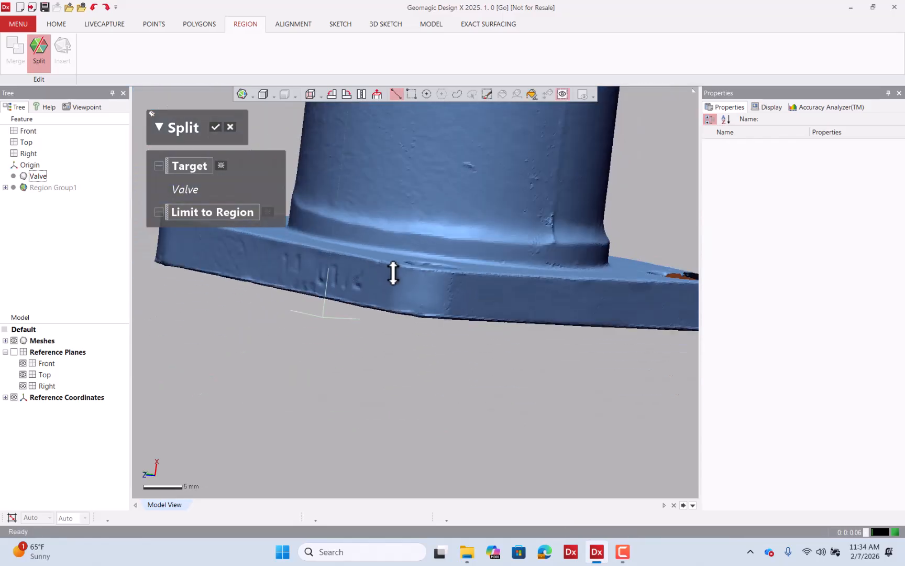
{"action": "scroll", "coordinate": [393, 273], "scroll_direction": "down", "scroll_amount": 1}
{"action": "right_click_drag", "start_coordinate": [485, 263], "coordinate": [360, 250]}
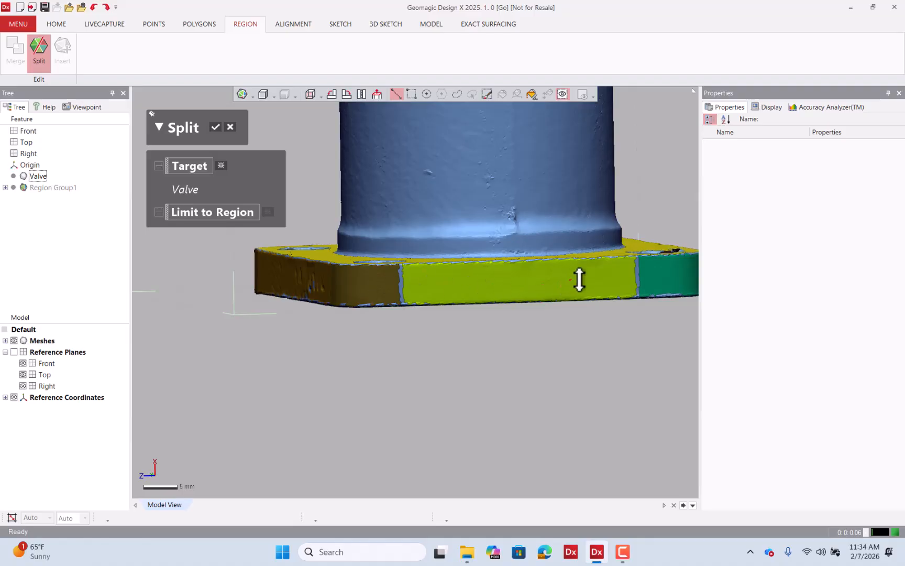
{"action": "right_click_drag", "start_coordinate": [579, 279], "coordinate": [540, 300]}
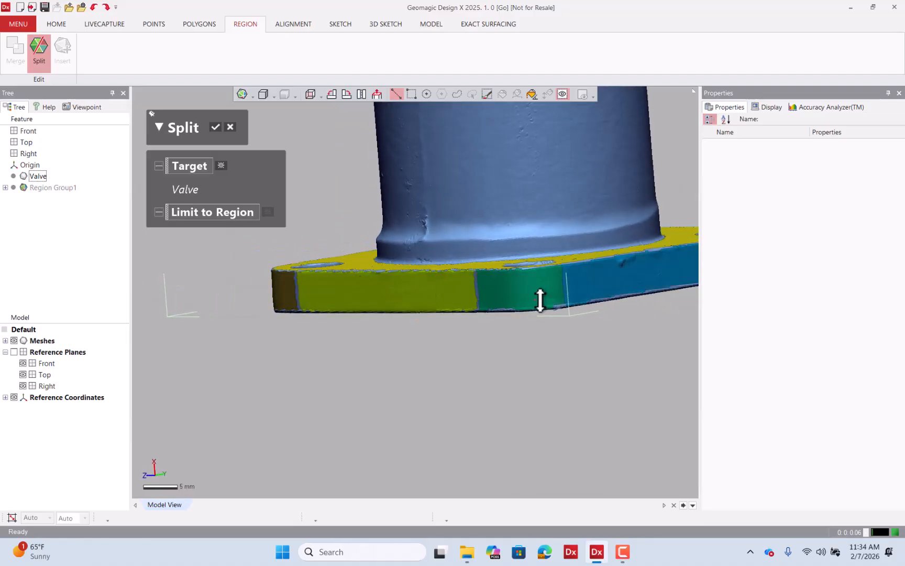
{"action": "left_click", "coordinate": [217, 127]}
Inspect the newly split flange side regions from several angles around the Valve mesh.
{"action": "scroll", "coordinate": [256, 231], "scroll_direction": "down", "scroll_amount": 4}
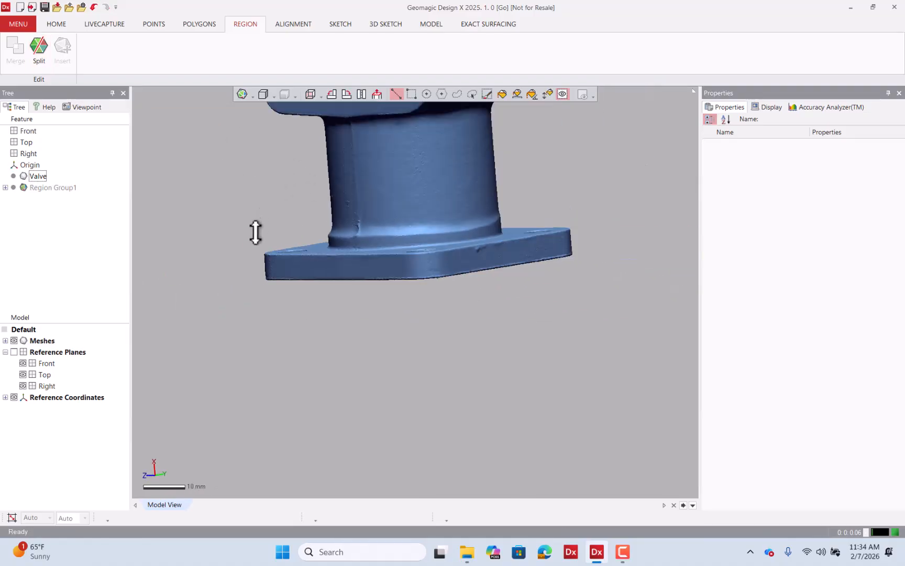
{"action": "right_click_drag", "start_coordinate": [453, 347], "coordinate": [488, 380]}
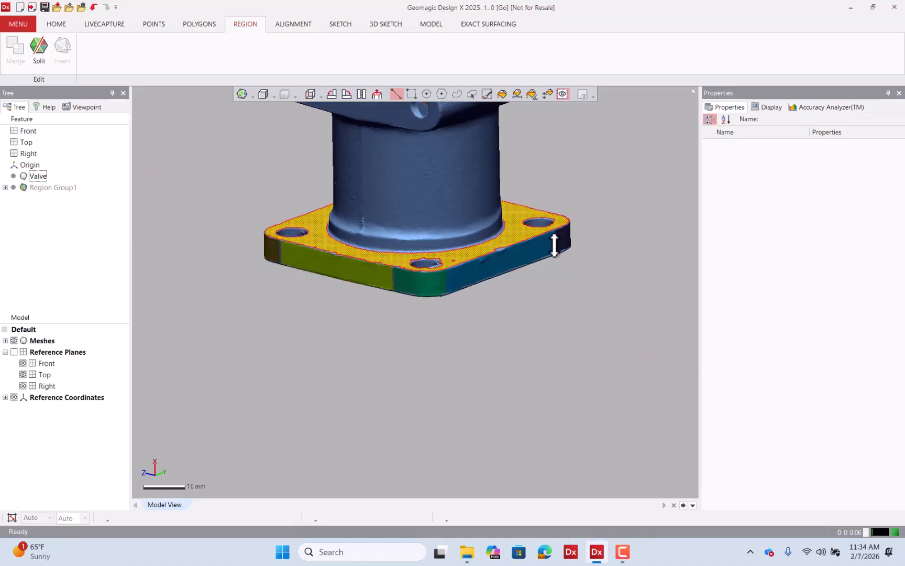
{"action": "right_click_drag", "start_coordinate": [629, 233], "coordinate": [436, 238]}
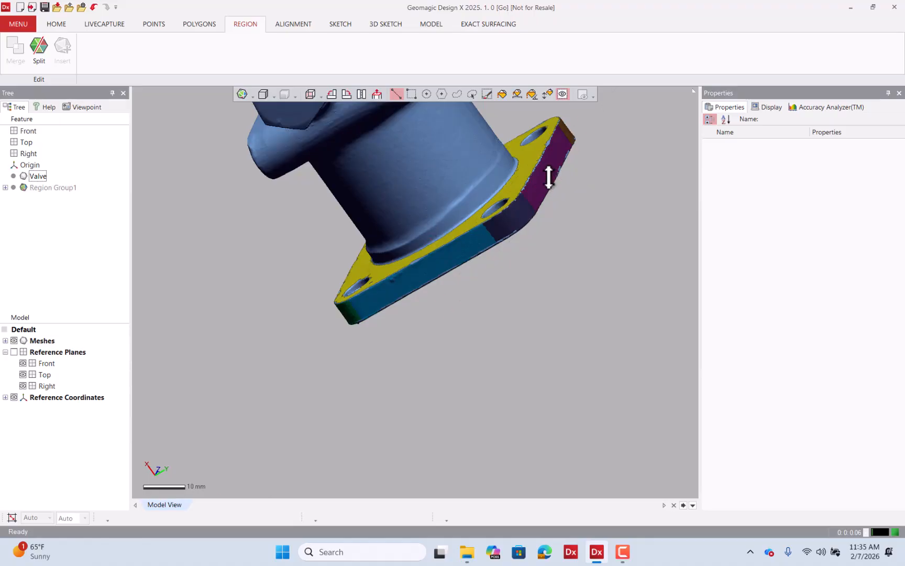
{"action": "right_click_drag", "start_coordinate": [590, 162], "coordinate": [486, 245]}
{"action": "right_click_drag", "start_coordinate": [535, 204], "coordinate": [484, 229]}
{"action": "scroll", "coordinate": [395, 327], "scroll_direction": "down", "scroll_amount": 3}
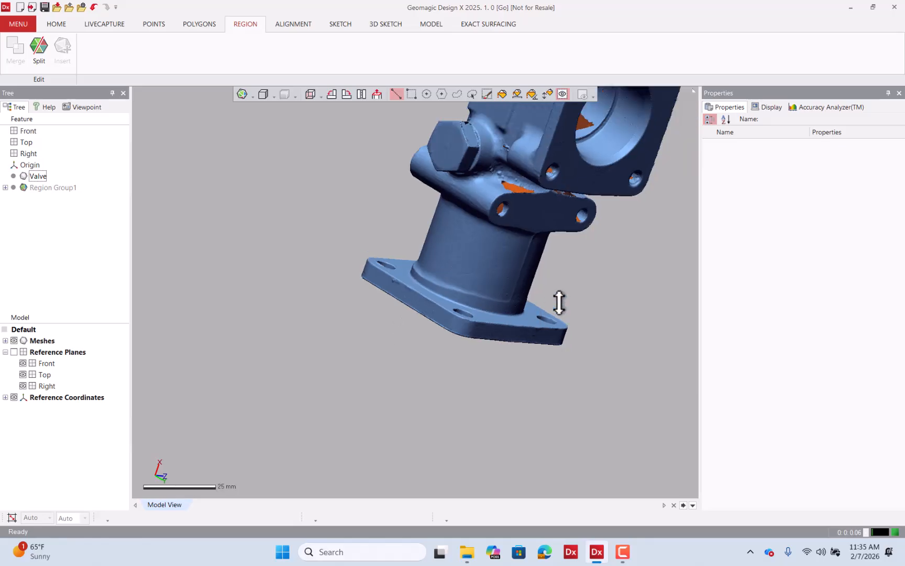
{"action": "right_click_drag", "start_coordinate": [589, 298], "coordinate": [480, 271]}
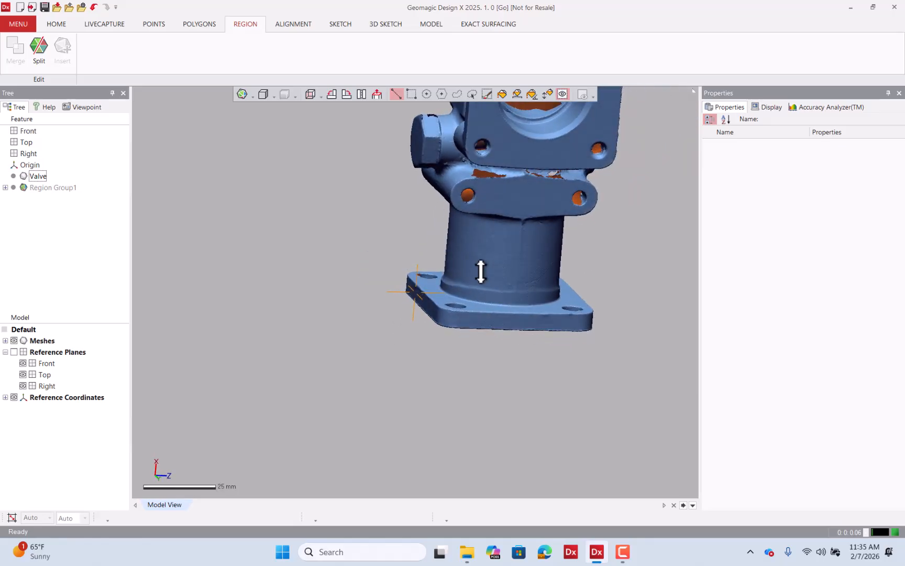
{"action": "scroll", "coordinate": [444, 331], "scroll_direction": "down", "scroll_amount": 3}
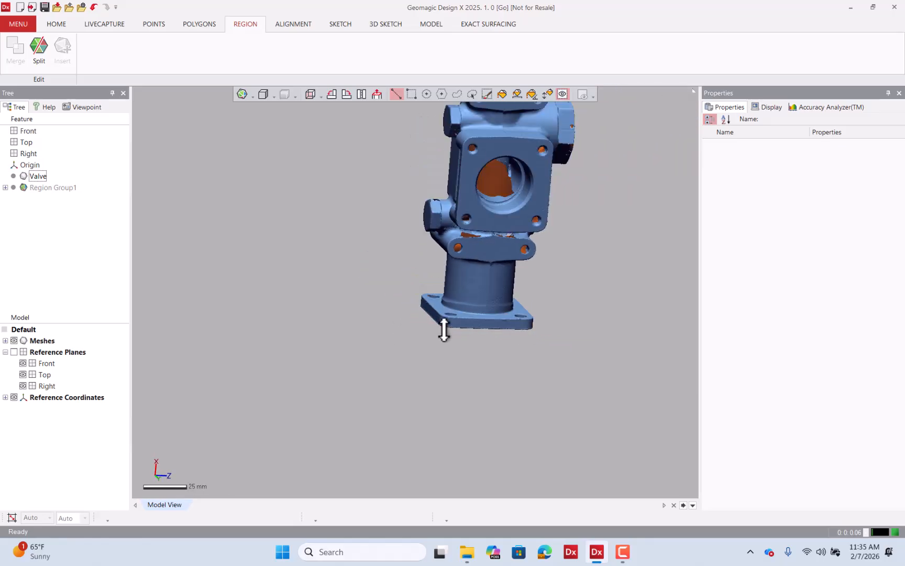
{"action": "right_click_drag", "start_coordinate": [472, 289], "coordinate": [432, 138]}
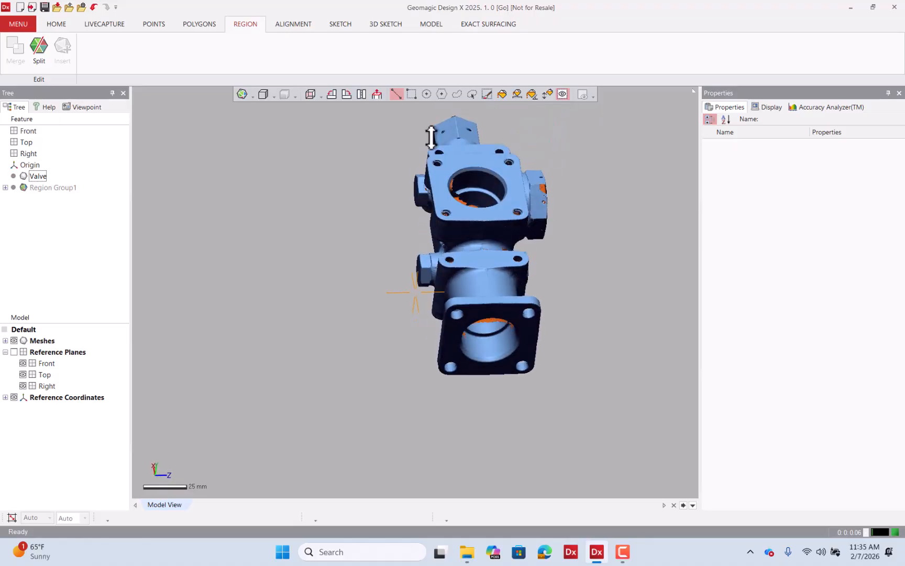
Select the flange's front face region and create a mesh sketch on its plane with a 1 mm offset.
{"action": "mouse_move", "coordinate": [509, 308]}
{"action": "right_mouse_down"}
{"action": "mouse_move", "coordinate": [489, 317]}
{"action": "mouse_move", "coordinate": [509, 307]}
{"action": "right_mouse_up"}
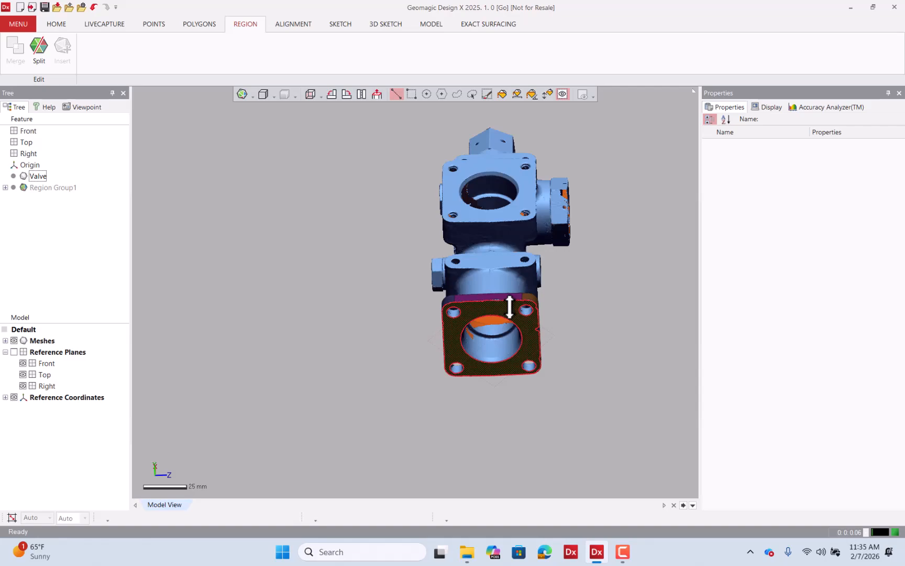
{"action": "scroll", "coordinate": [509, 307], "scroll_direction": "up", "scroll_amount": 5}
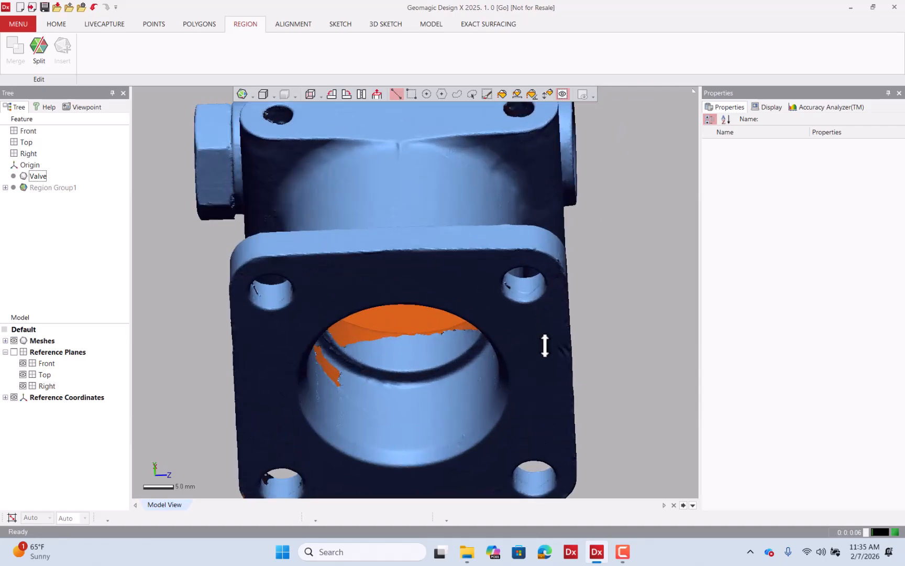
{"action": "left_click", "coordinate": [520, 329]}
{"action": "right_click", "coordinate": [520, 329]}
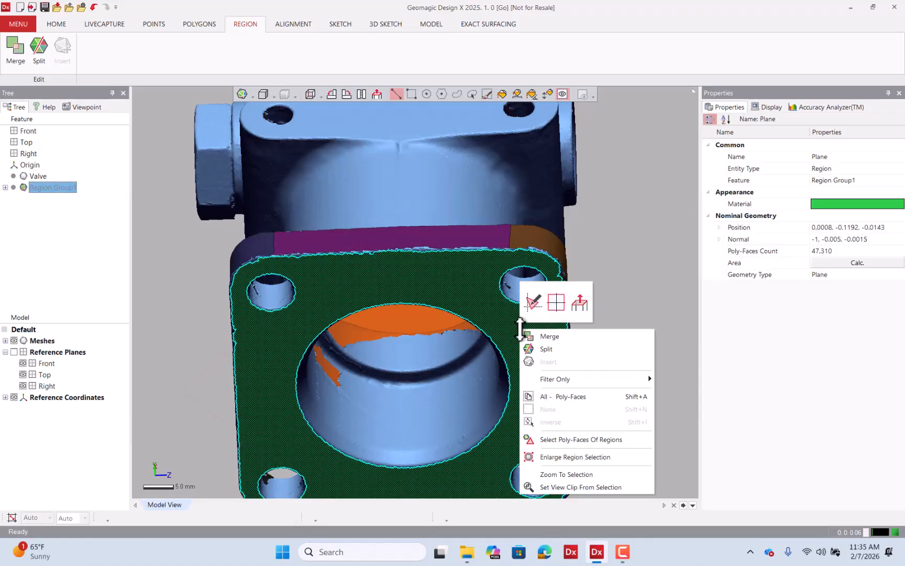
{"action": "left_click", "coordinate": [532, 303]}
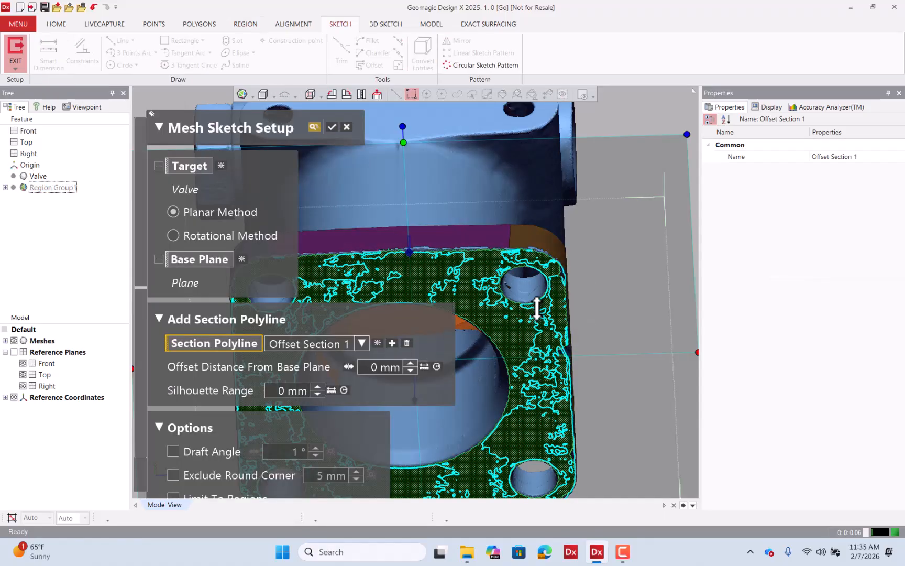
{"action": "right_click_drag", "start_coordinate": [529, 316], "coordinate": [590, 319]}
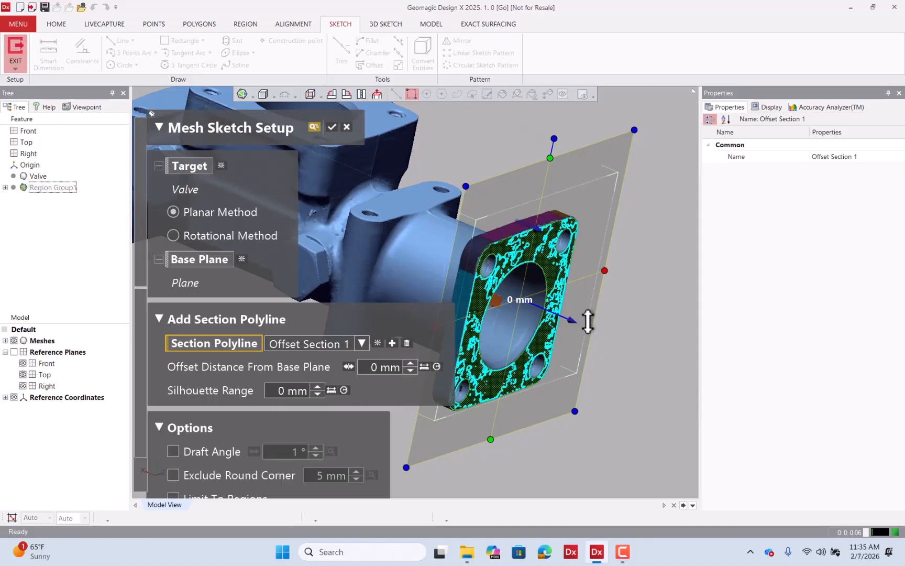
{"action": "left_click_drag", "start_coordinate": [571, 324], "coordinate": [570, 323]}
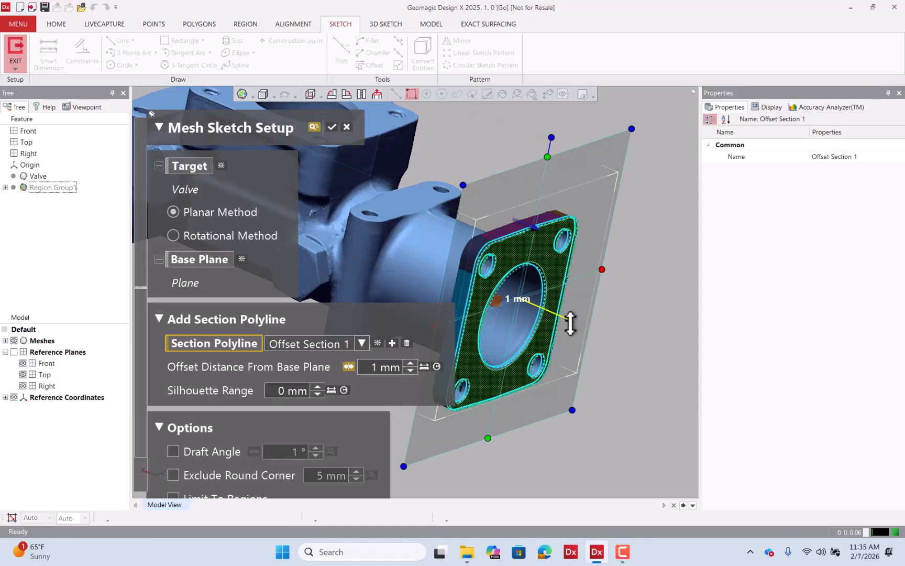
{"action": "left_click", "coordinate": [332, 127]}
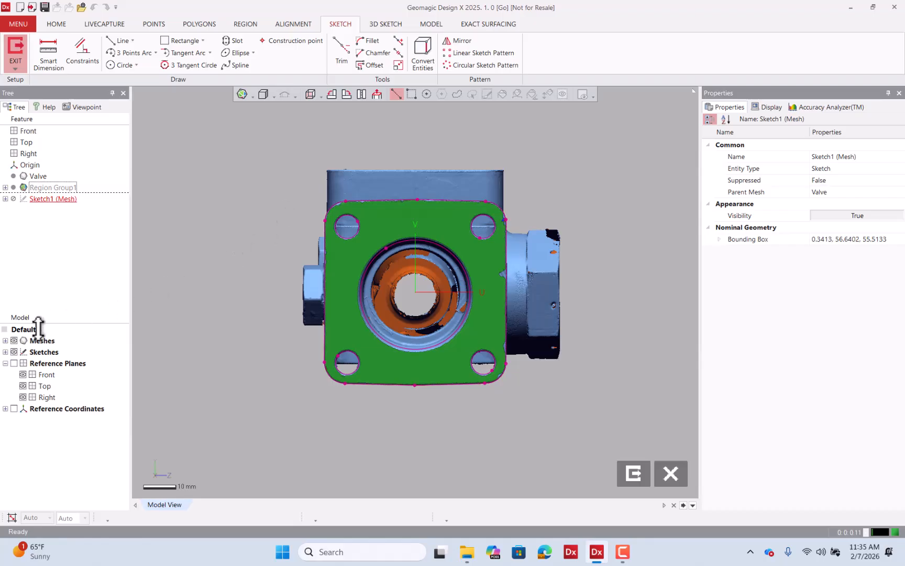
Check the extracted section profile with the mesh hidden, then exit the mesh sketch.
{"action": "left_click", "coordinate": [14, 340]}
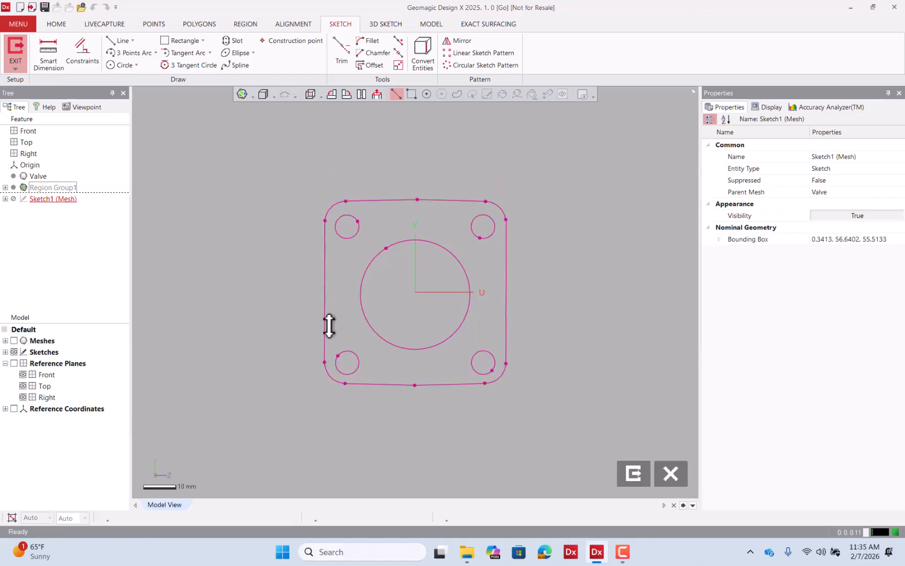
{"action": "left_click", "coordinate": [14, 340]}
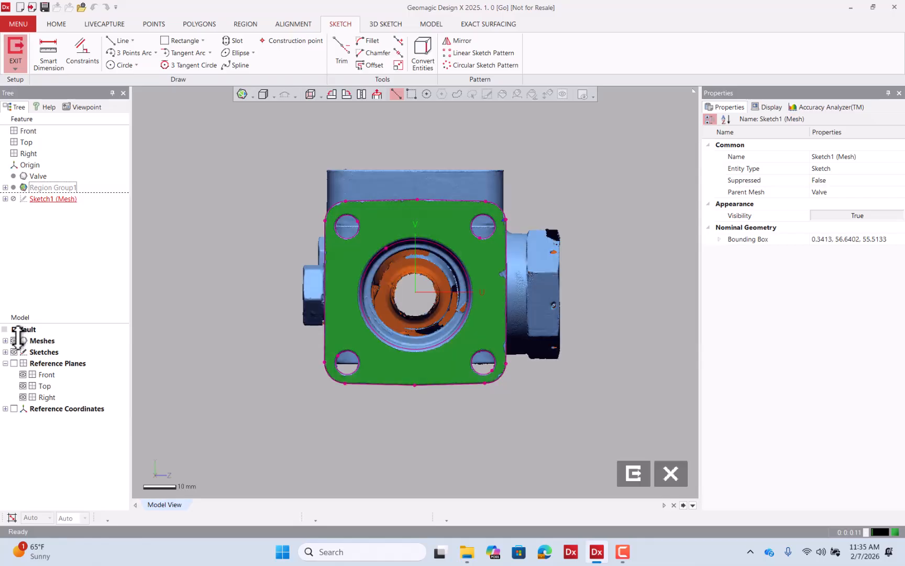
{"action": "right_click_drag", "start_coordinate": [351, 204], "coordinate": [430, 212]}
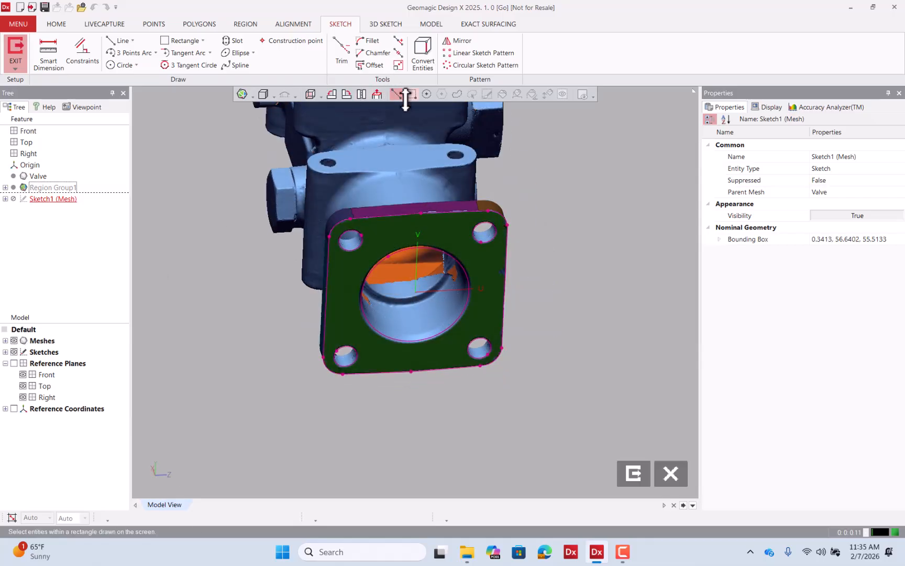
{"action": "left_click", "coordinate": [634, 474]}
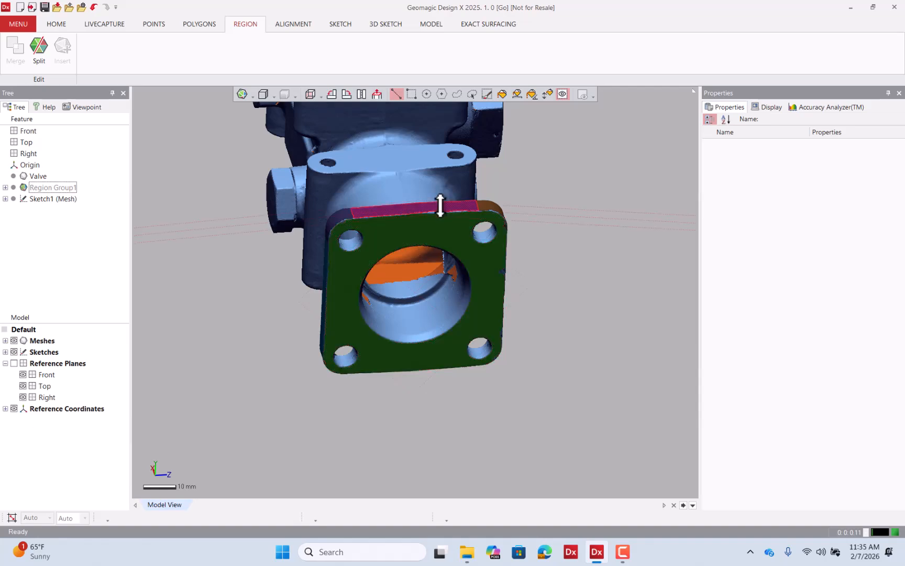
{"action": "right_click_drag", "start_coordinate": [435, 409], "coordinate": [427, 200]}
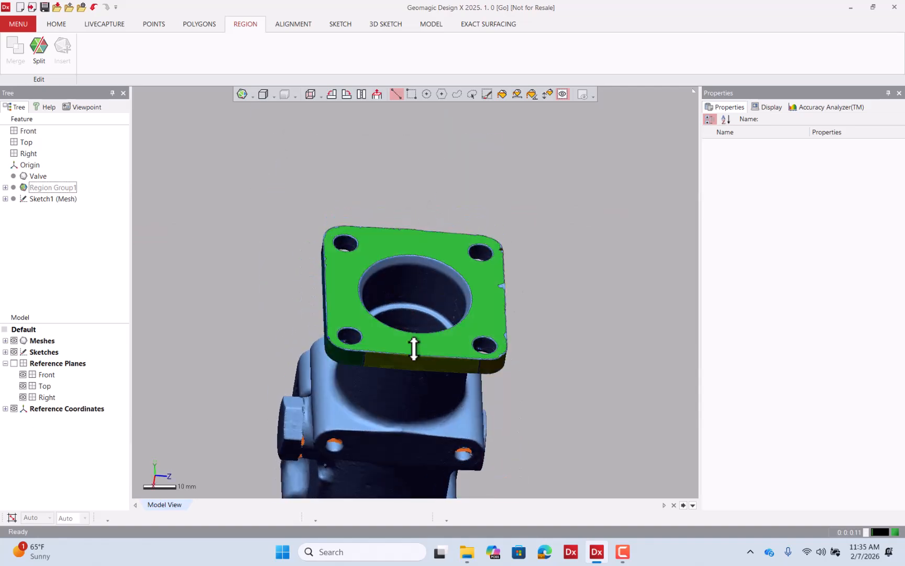
{"action": "right_click_drag", "start_coordinate": [348, 228], "coordinate": [495, 304]}
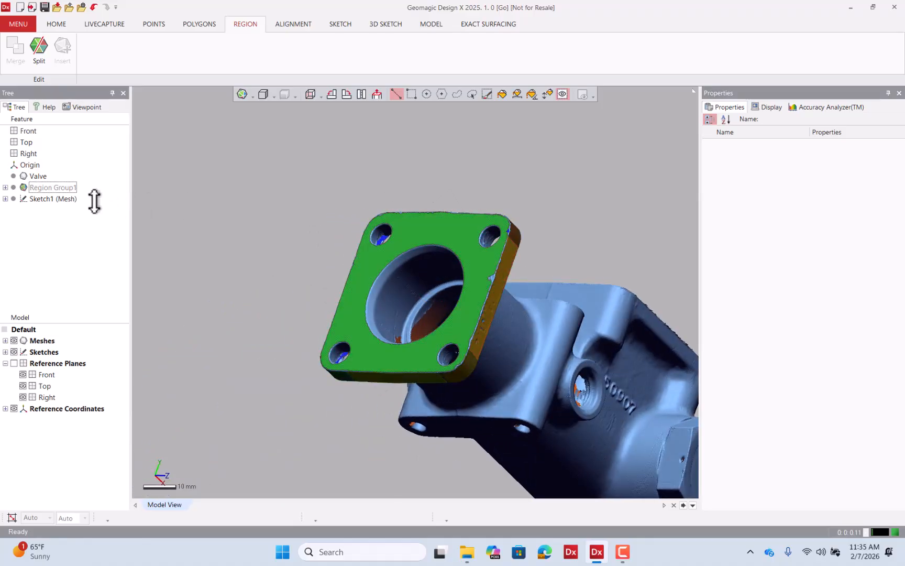
Reopen Sketch1 (Mesh) with the mesh hidden and fit lines to the outline's left and right straight sides.
{"action": "double_click", "coordinate": [73, 198]}
{"action": "left_click", "coordinate": [379, 94]}
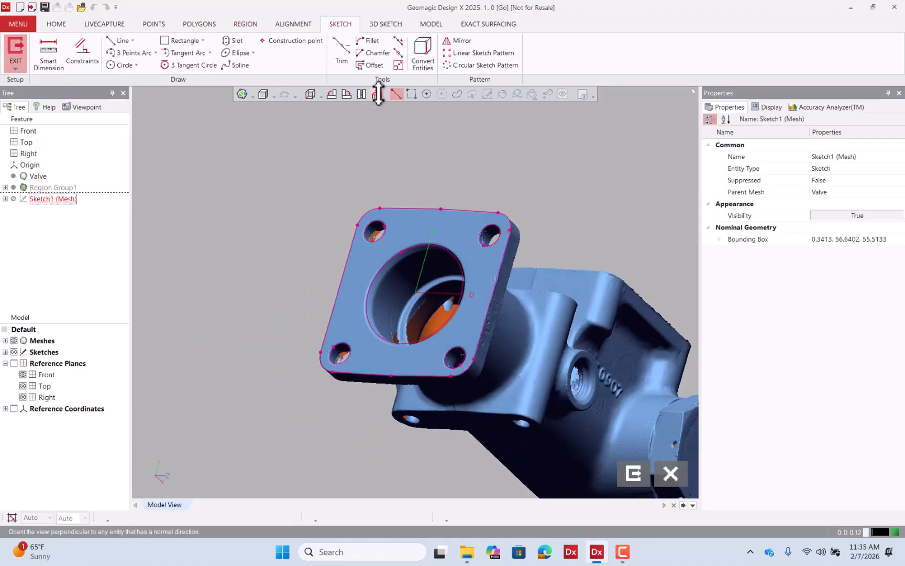
{"action": "left_click", "coordinate": [14, 340]}
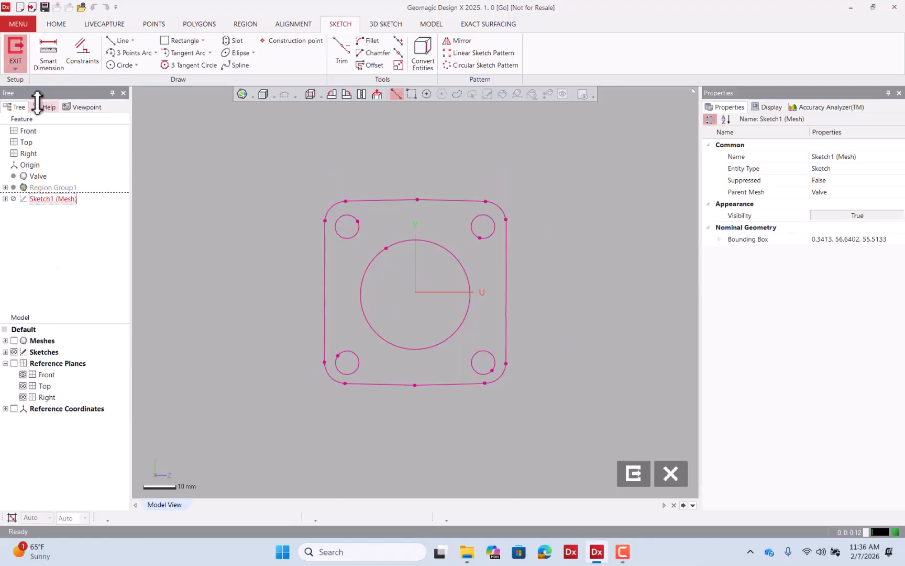
{"action": "left_click", "coordinate": [122, 41]}
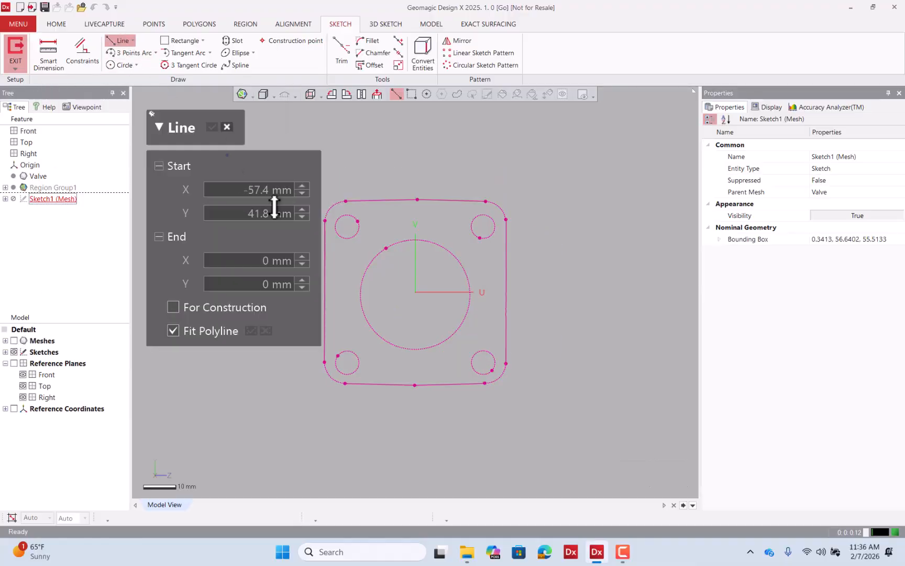
{"action": "scroll", "coordinate": [503, 270], "scroll_direction": "down", "scroll_amount": 2}
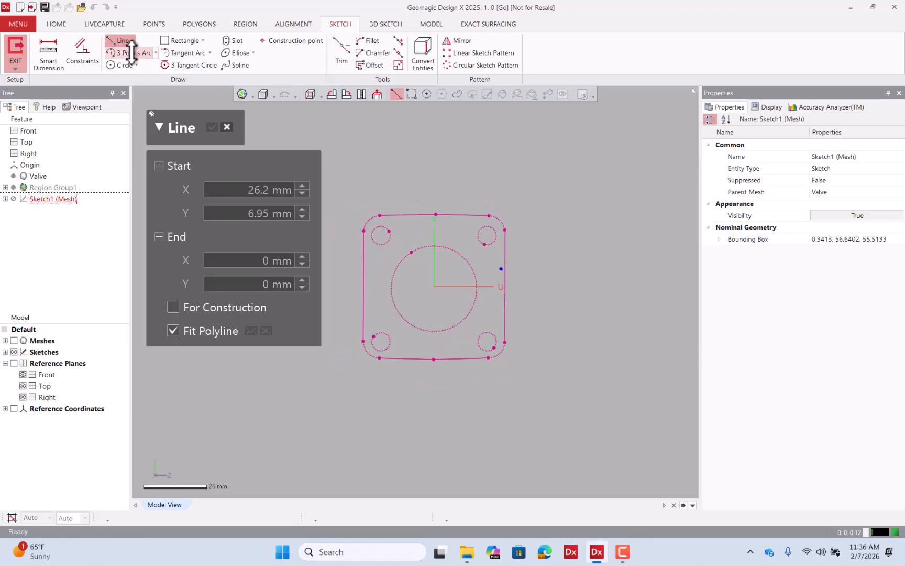
{"action": "left_click", "coordinate": [365, 263]}
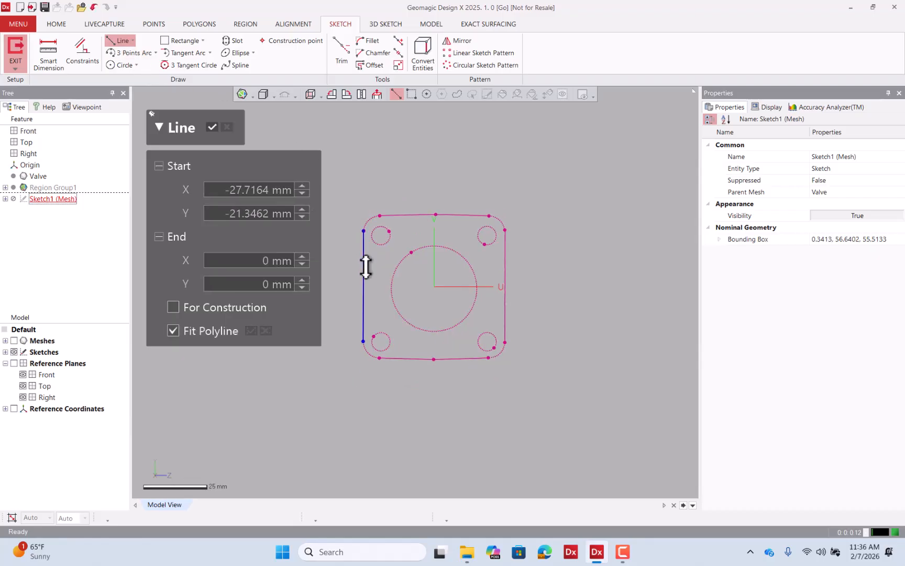
{"action": "left_click", "coordinate": [506, 285]}
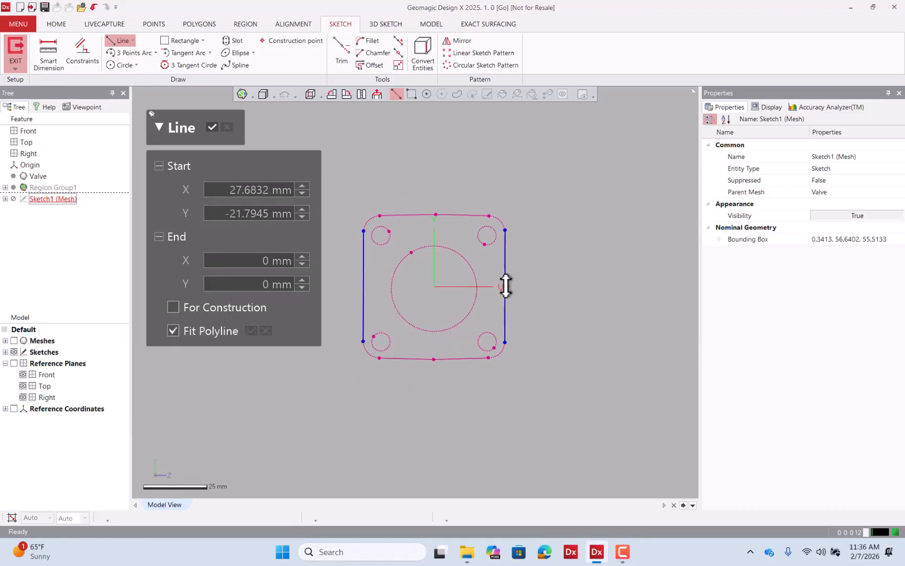
Fit three-point arcs to the outline's top and bottom edges.
{"action": "left_click", "coordinate": [131, 53]}
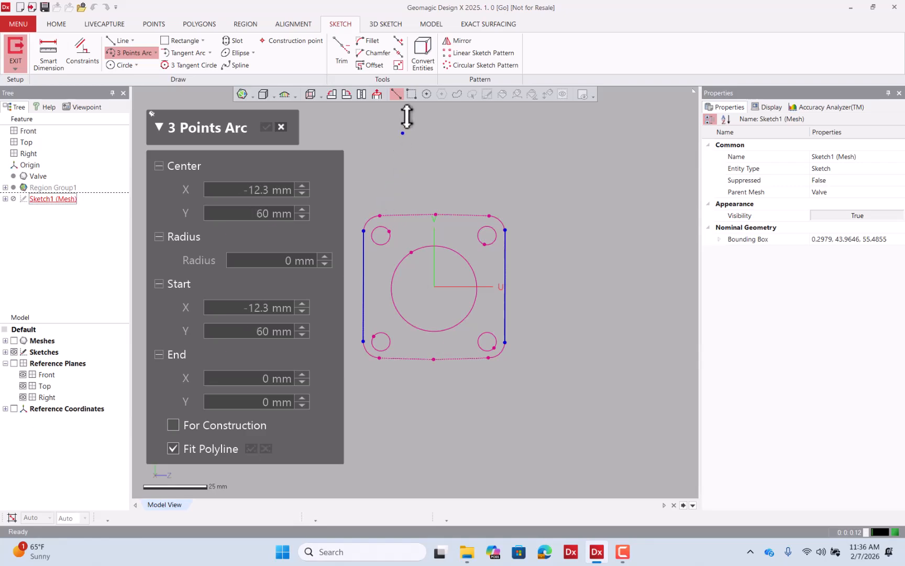
{"action": "mouse_move", "coordinate": [384, 198]}
{"action": "left_mouse_down"}
{"action": "mouse_move", "coordinate": [419, 217]}
{"action": "mouse_move", "coordinate": [487, 222]}
{"action": "left_mouse_up"}
{"action": "left_click", "coordinate": [266, 128]}
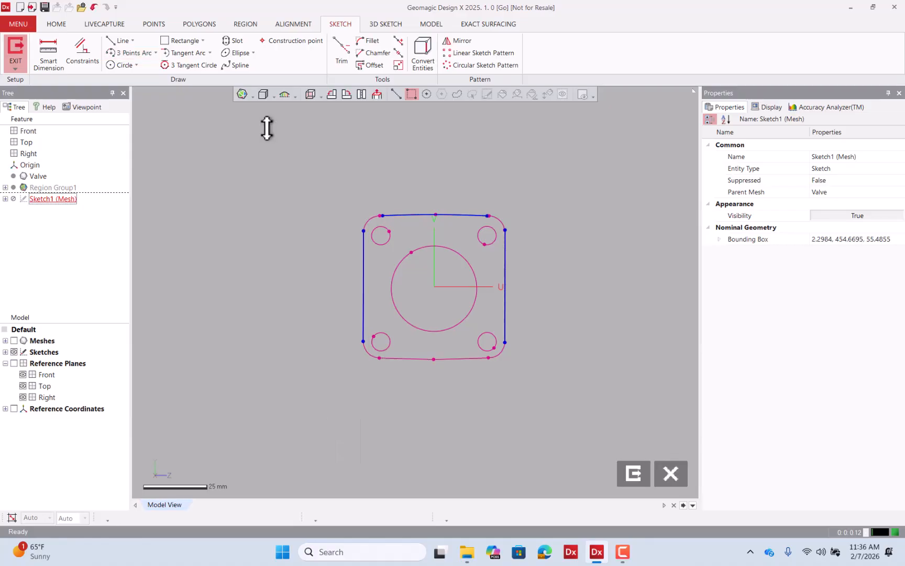
{"action": "left_click", "coordinate": [135, 55]}
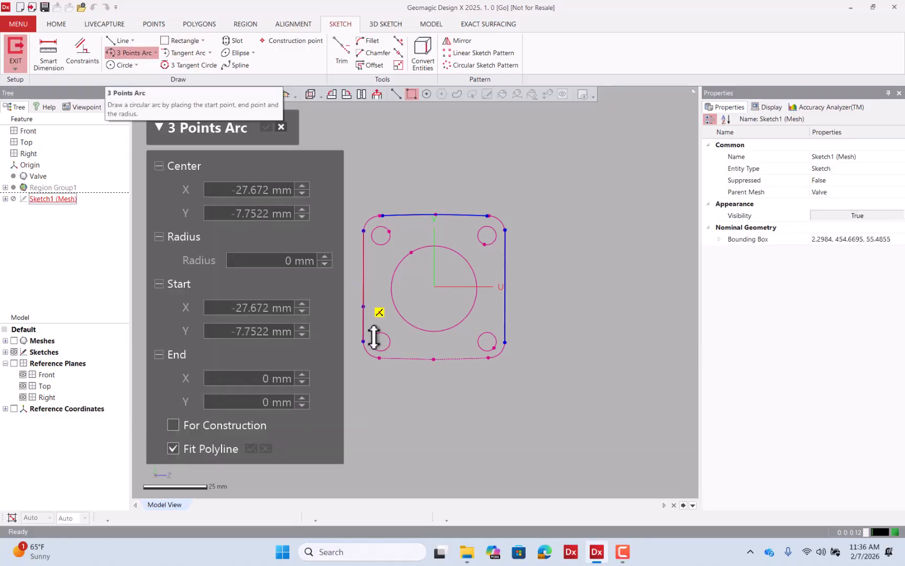
{"action": "mouse_move", "coordinate": [430, 368]}
{"action": "left_mouse_down"}
{"action": "mouse_move", "coordinate": [453, 356]}
{"action": "mouse_move", "coordinate": [462, 367]}
{"action": "mouse_move", "coordinate": [483, 357]}
{"action": "mouse_move", "coordinate": [489, 369]}
{"action": "left_mouse_up"}
{"action": "left_click", "coordinate": [269, 127]}
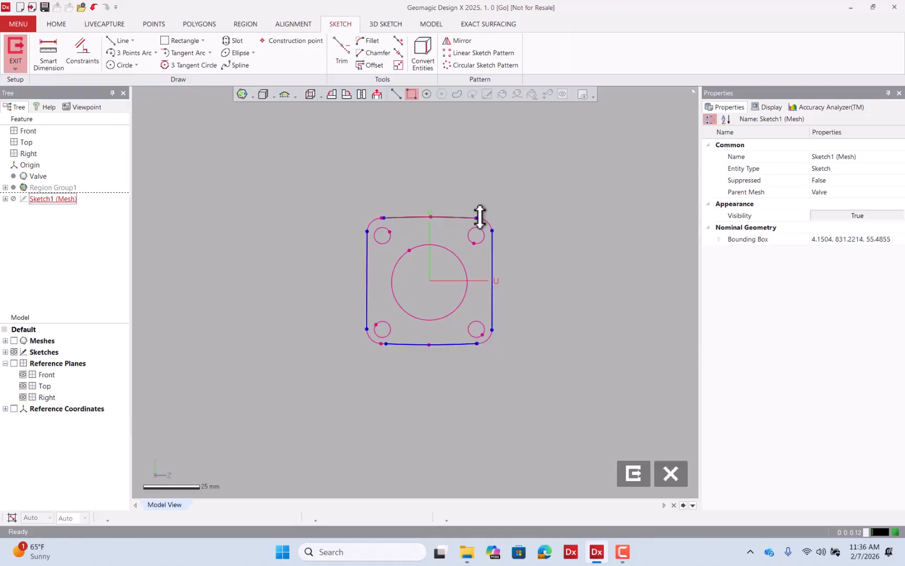
Corner-trim all four corners where the fitted side lines and top and bottom arcs meet.
{"action": "scroll", "coordinate": [473, 216], "scroll_direction": "up", "scroll_amount": 2}
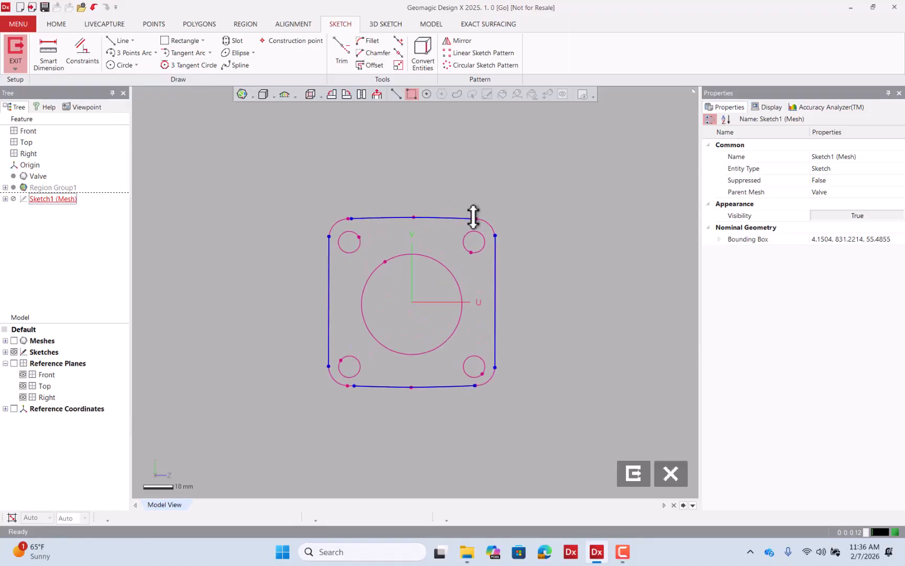
{"action": "left_click", "coordinate": [340, 50]}
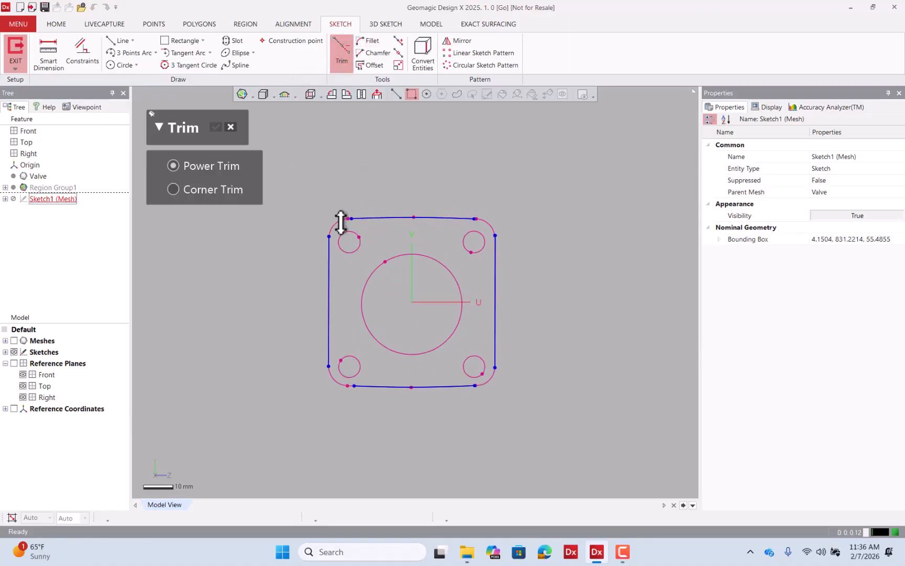
{"action": "left_click", "coordinate": [207, 185]}
{"action": "left_click", "coordinate": [370, 216]}
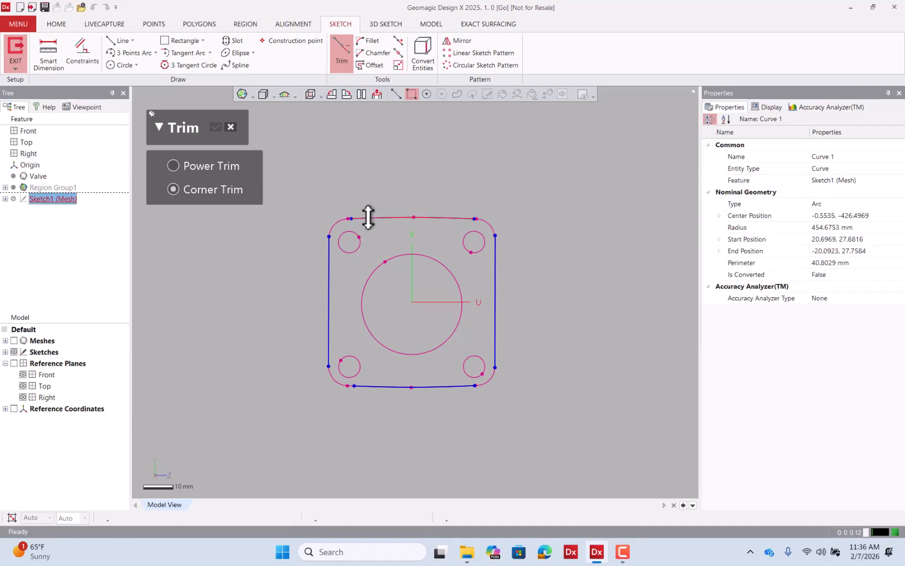
{"action": "left_click", "coordinate": [327, 244]}
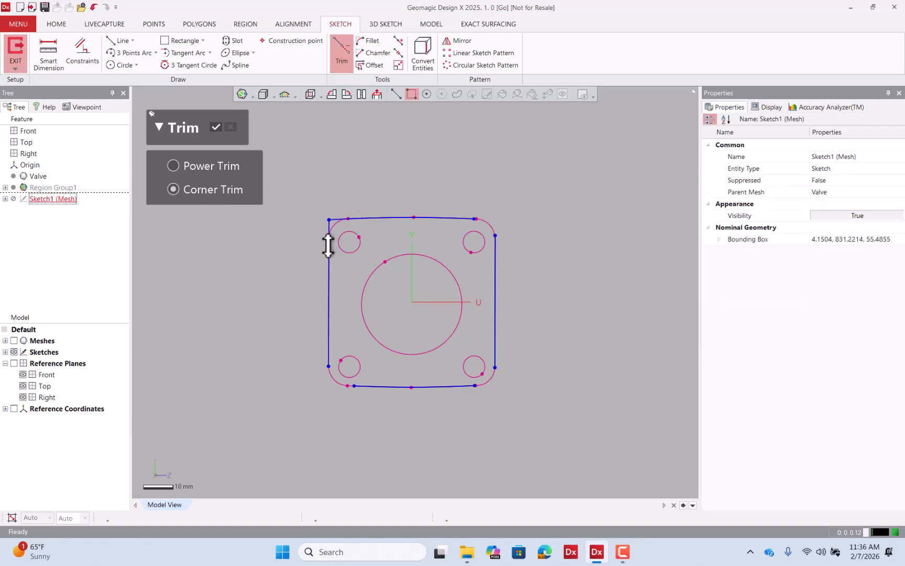
{"action": "left_click", "coordinate": [329, 322]}
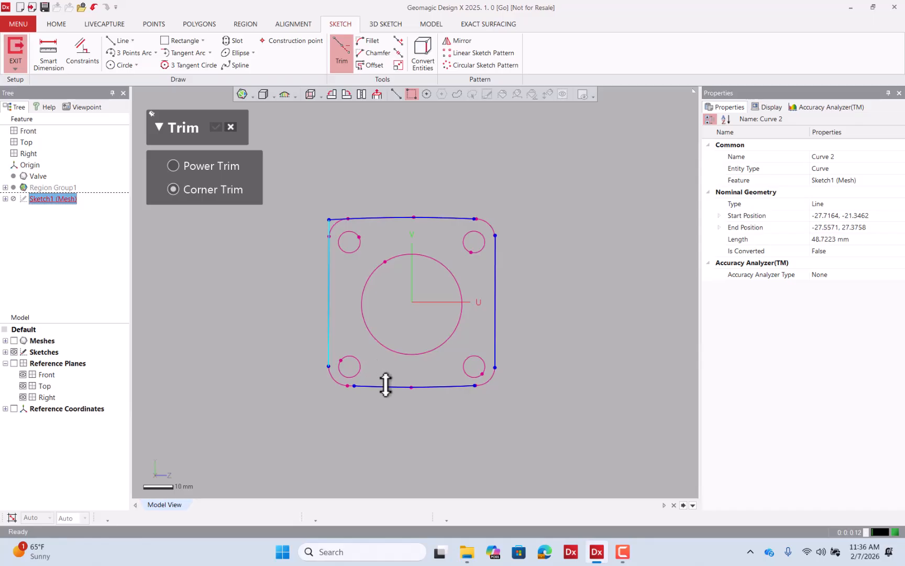
{"action": "left_click", "coordinate": [387, 386]}
{"action": "left_click", "coordinate": [460, 386]}
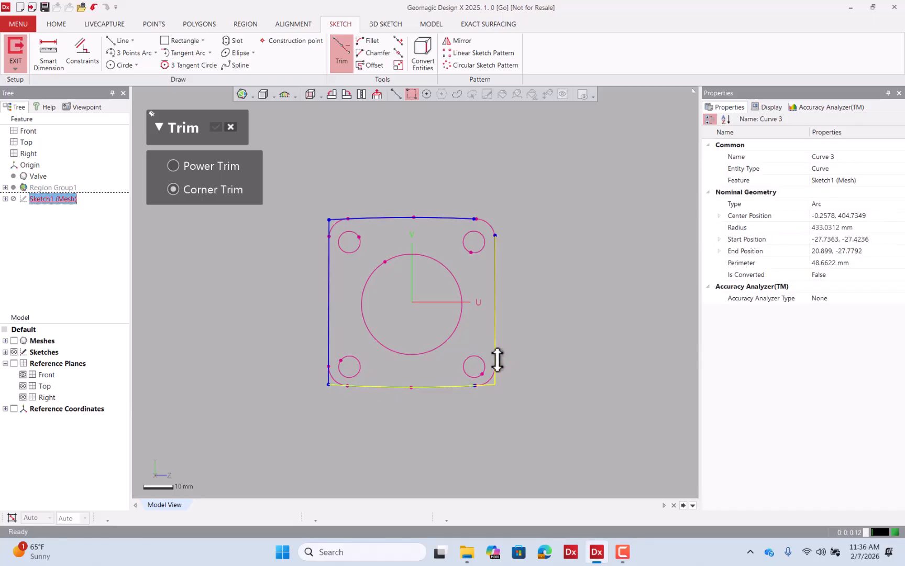
{"action": "left_click", "coordinate": [496, 355]}
{"action": "left_click", "coordinate": [496, 245]}
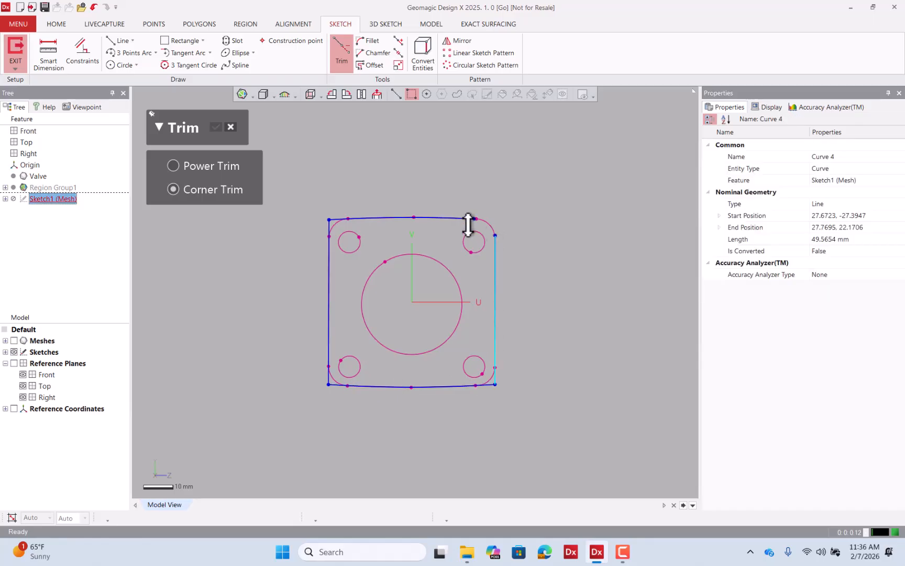
{"action": "left_click", "coordinate": [463, 218]}
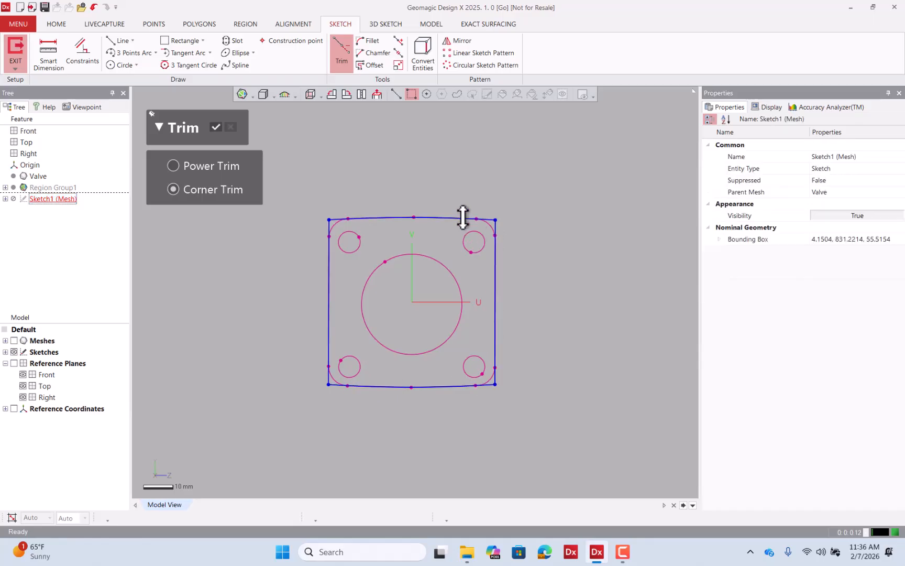
{"action": "left_click", "coordinate": [215, 127]}
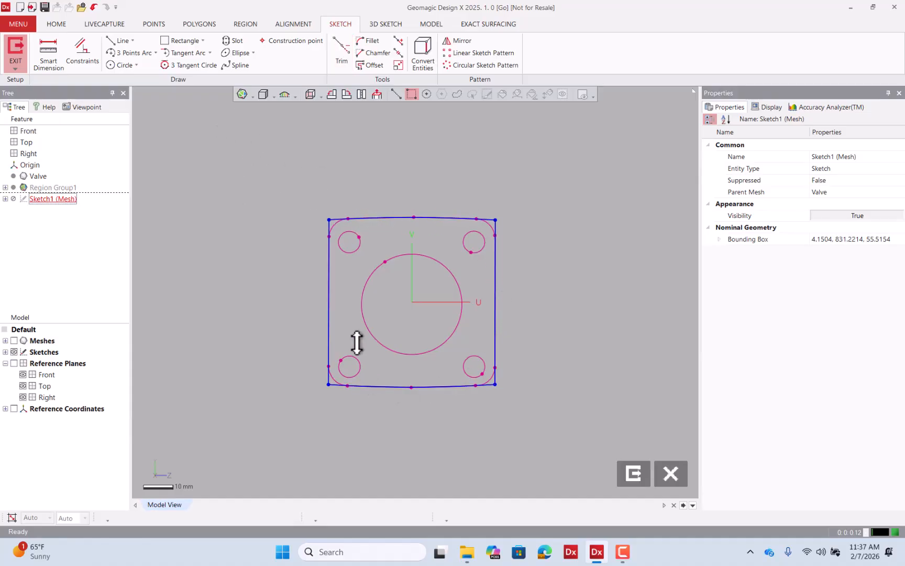
Fillet the outline's top-left corner with a radius of about 6.46 mm.
{"action": "left_click", "coordinate": [359, 42]}
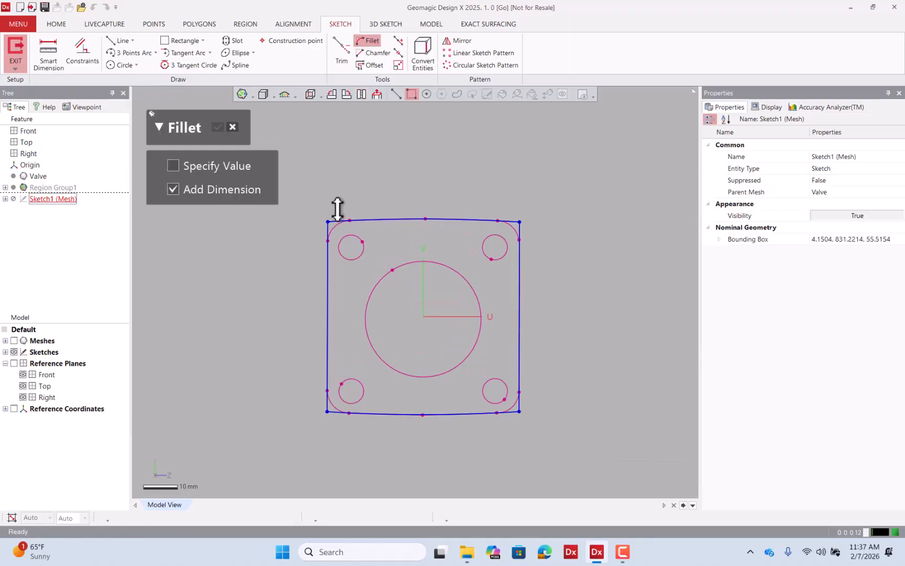
{"action": "scroll", "coordinate": [340, 212], "scroll_direction": "up", "scroll_amount": 5}
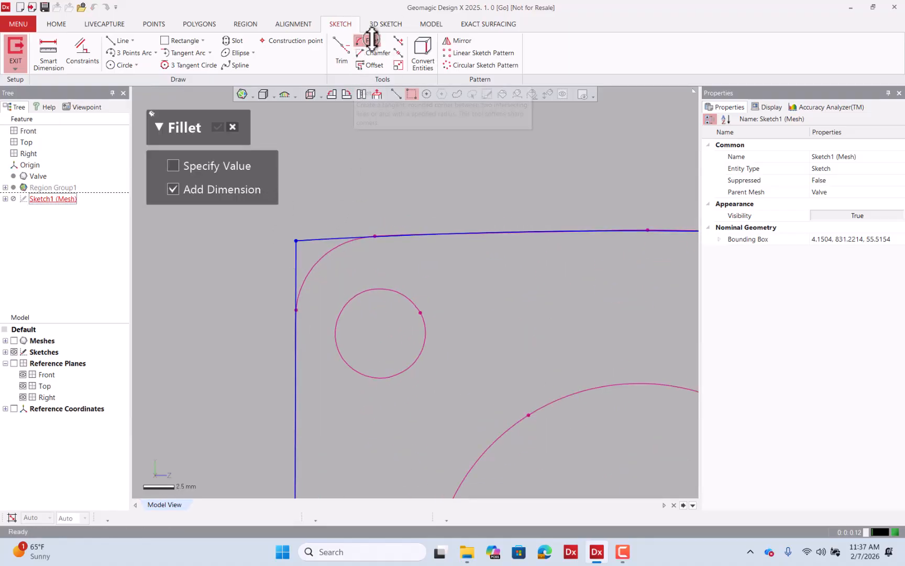
{"action": "left_click", "coordinate": [295, 255]}
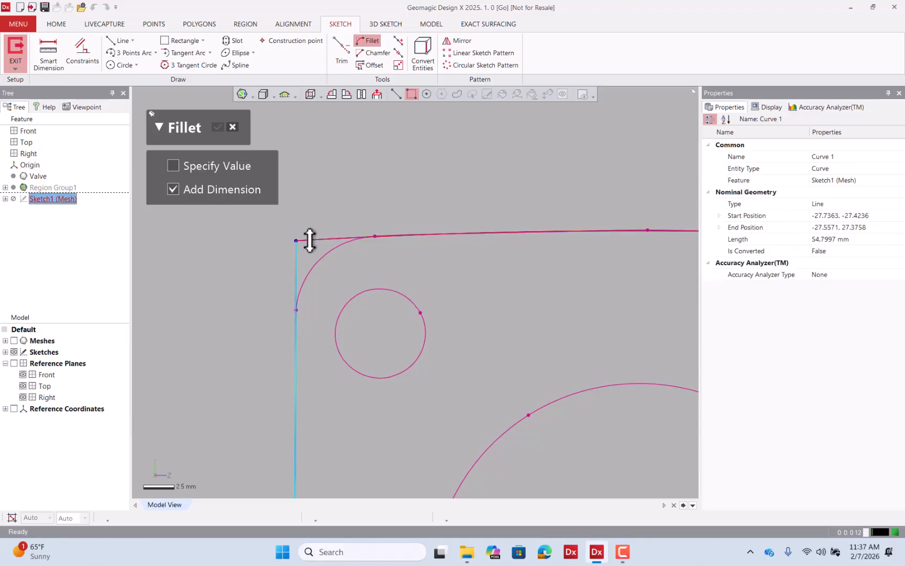
{"action": "left_click", "coordinate": [310, 239]}
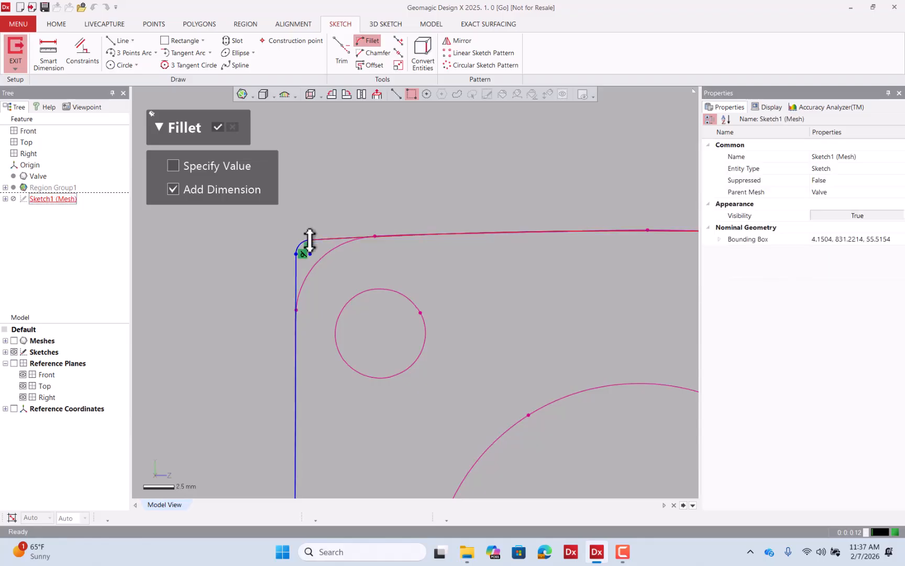
{"action": "left_click_drag", "start_coordinate": [310, 241], "coordinate": [373, 261]}
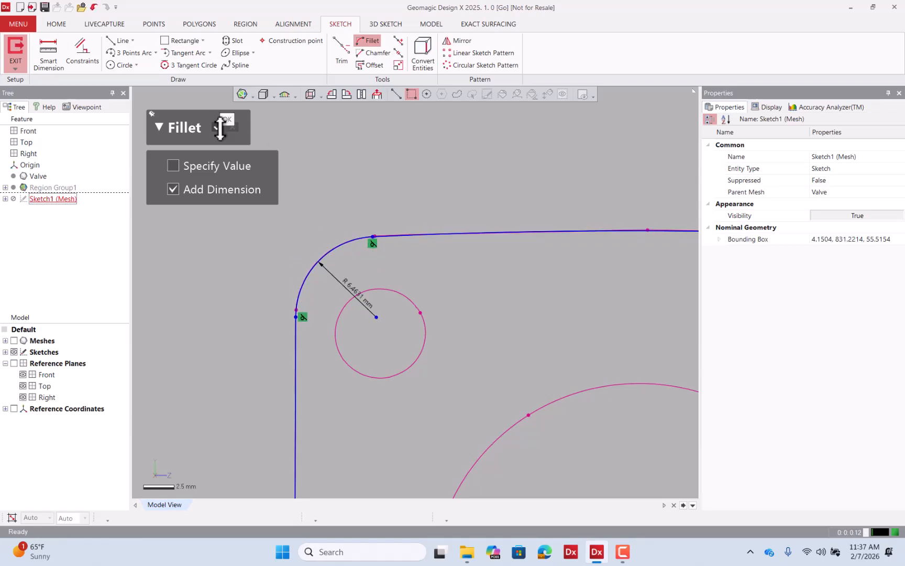
{"action": "left_click", "coordinate": [219, 127]}
Set the top-left fillet's radius dimension to 6.45 mm.
{"action": "scroll", "coordinate": [212, 178], "scroll_direction": "down", "scroll_amount": 3}
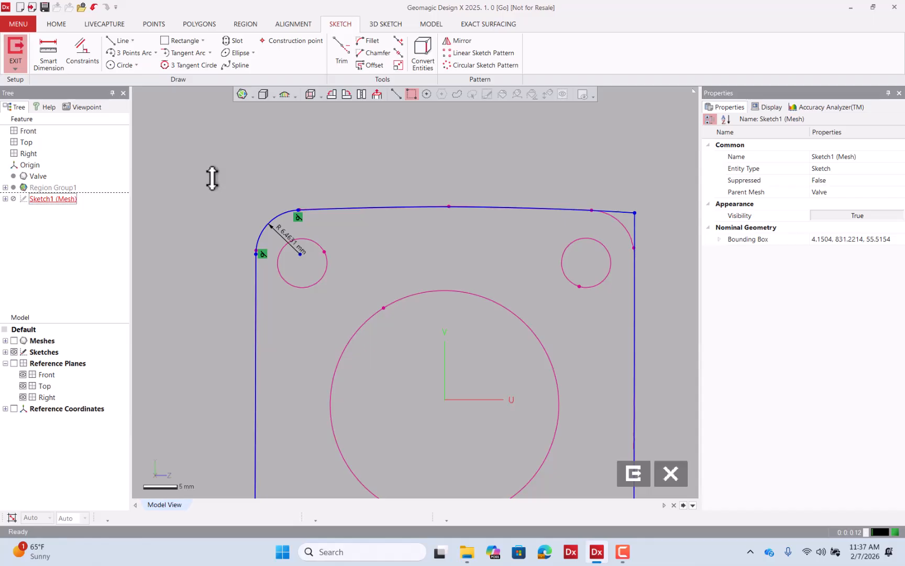
{"action": "scroll", "coordinate": [212, 179], "scroll_direction": "down", "scroll_amount": 2}
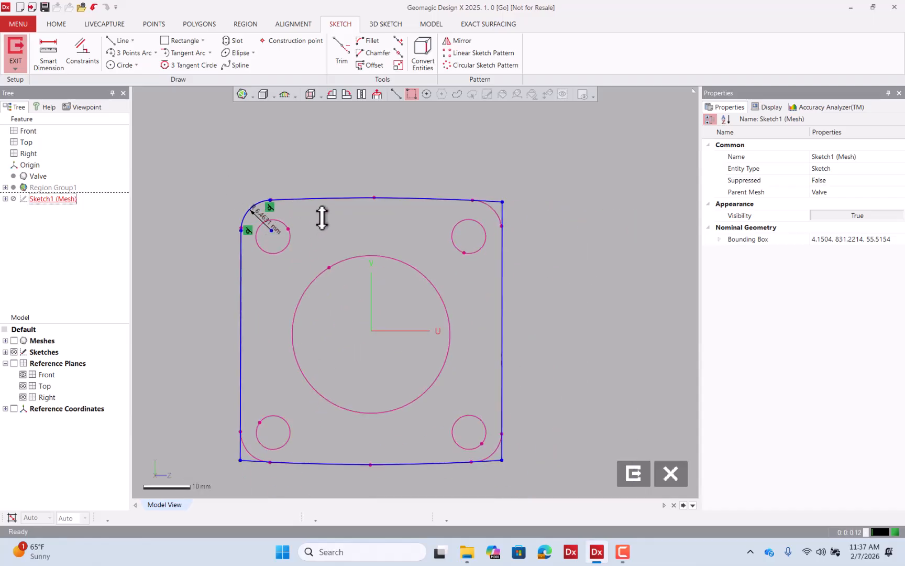
{"action": "double_click", "coordinate": [268, 224]}
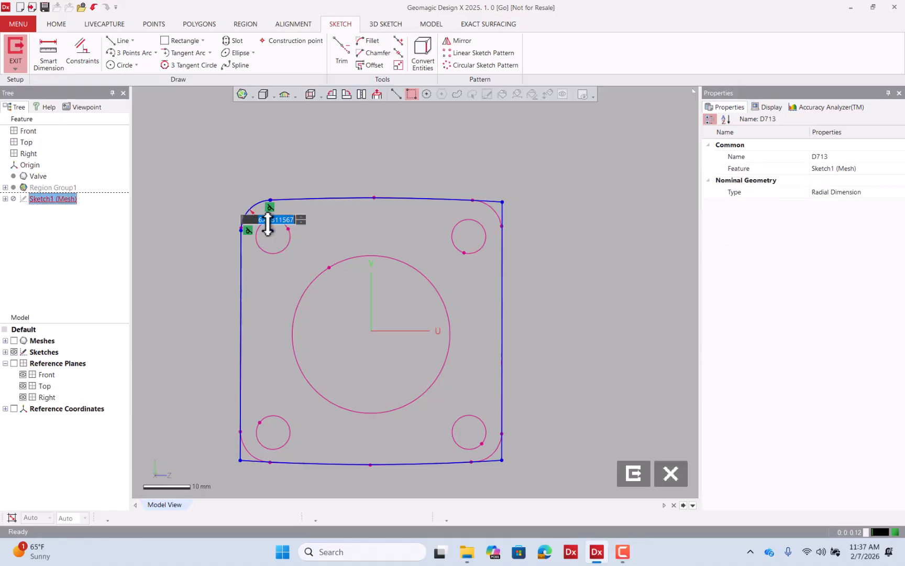
{"action": "key", "text": "Return"}
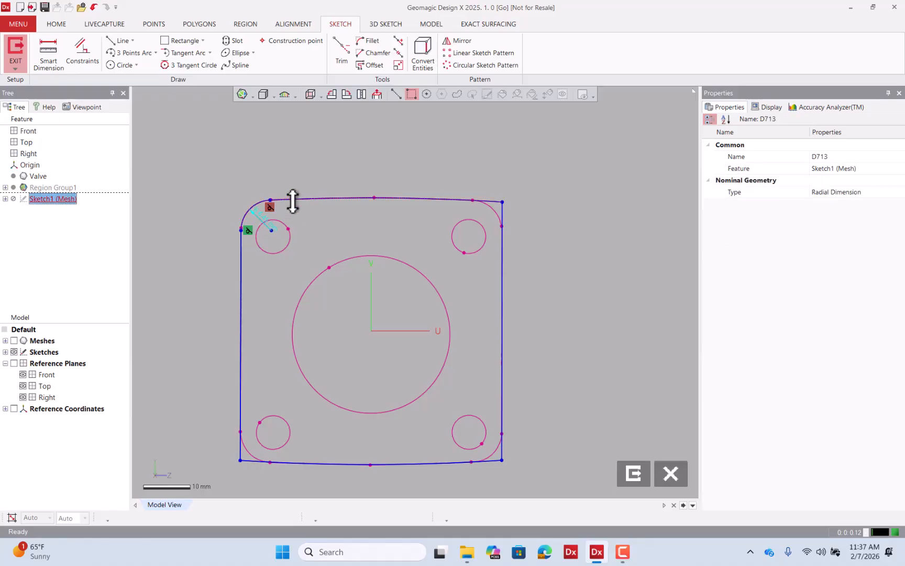
{"action": "left_click", "coordinate": [334, 146]}
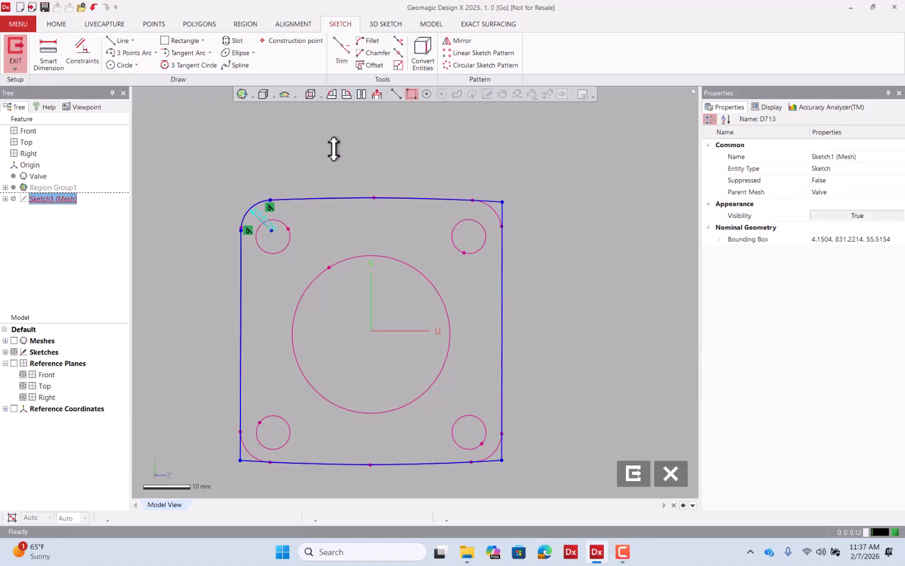
Fillet the remaining top-right, bottom-right and bottom-left corners with a specified radius of 6.45 mm.
{"action": "left_click", "coordinate": [373, 41]}
{"action": "left_click", "coordinate": [212, 162]}
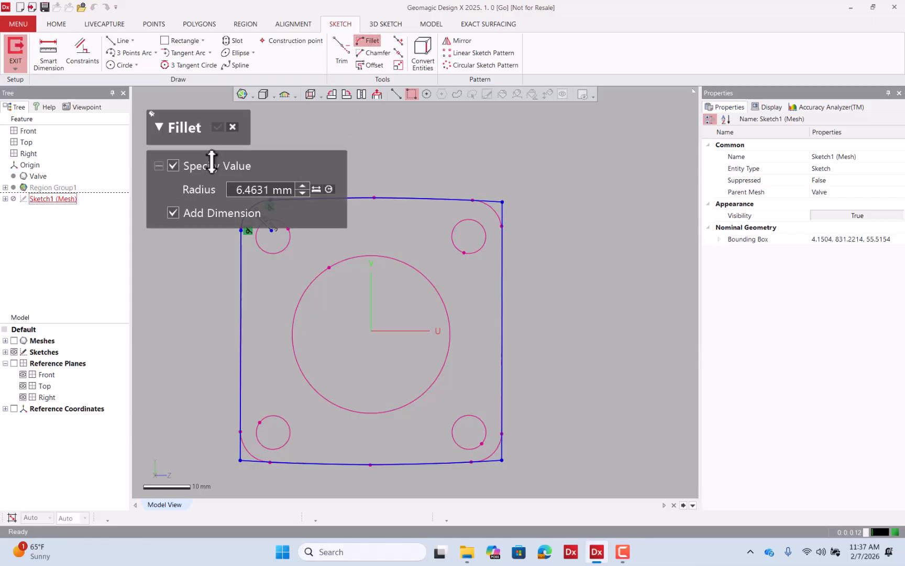
{"action": "left_click", "coordinate": [260, 188]}
{"action": "left_click_drag", "start_coordinate": [252, 191], "coordinate": [306, 190]}
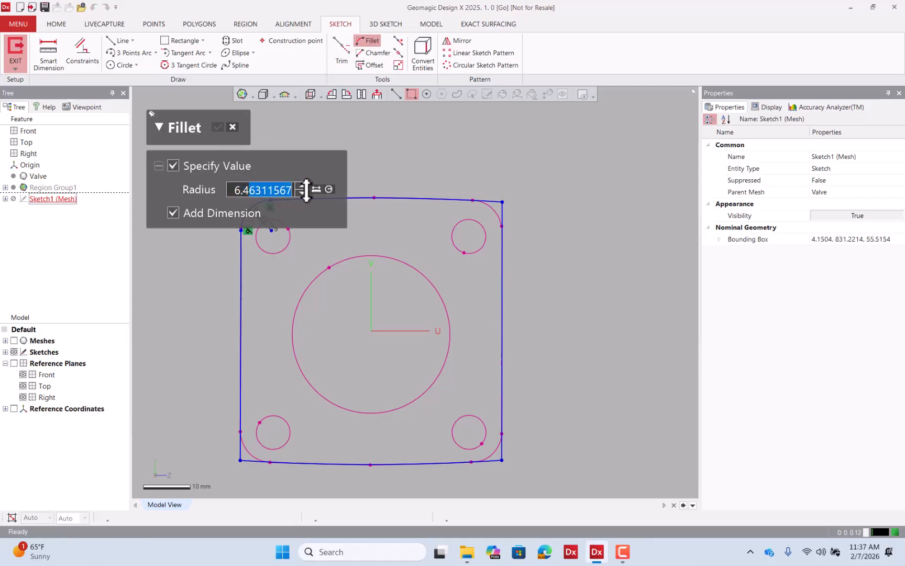
{"action": "type", "text": "5"}
{"action": "key", "text": "Return"}
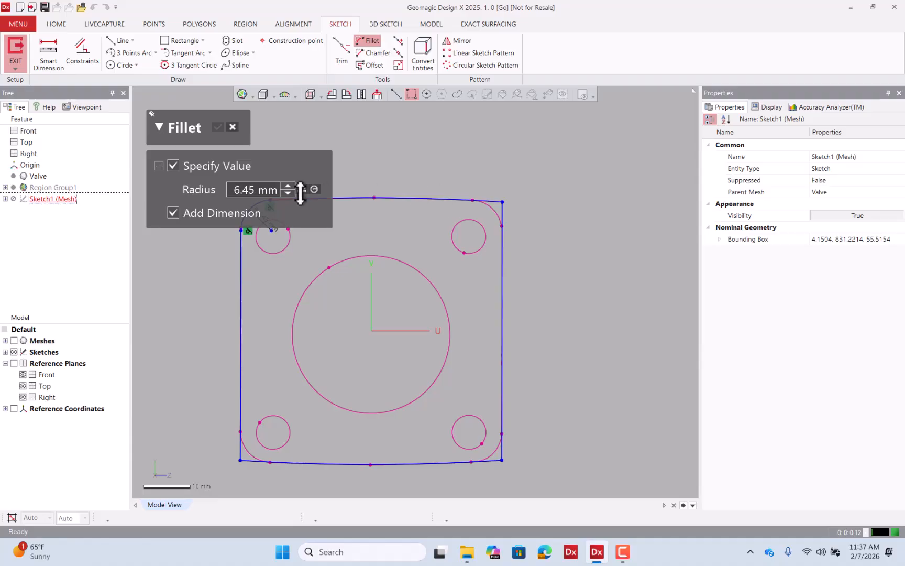
{"action": "left_click", "coordinate": [466, 200]}
{"action": "left_click", "coordinate": [501, 220]}
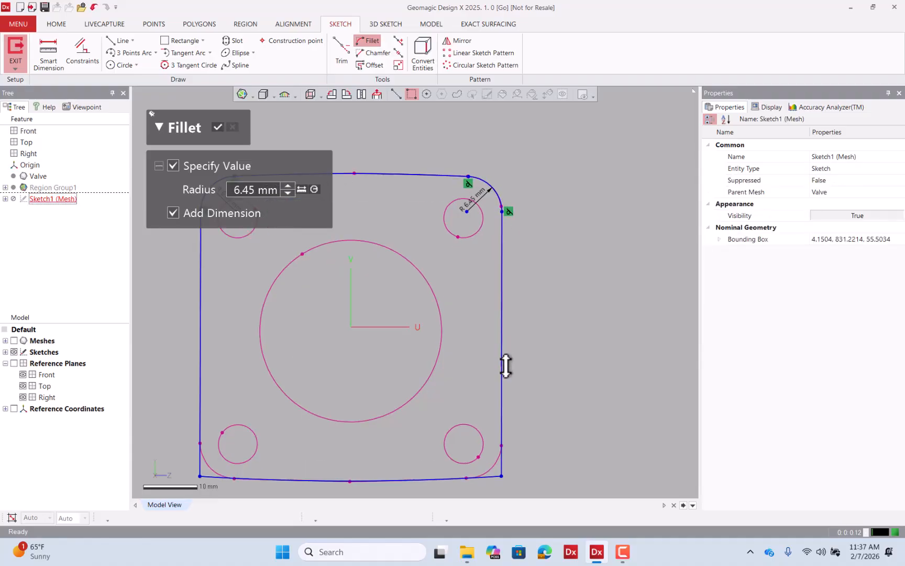
{"action": "left_click", "coordinate": [502, 404]}
{"action": "left_click", "coordinate": [482, 475]}
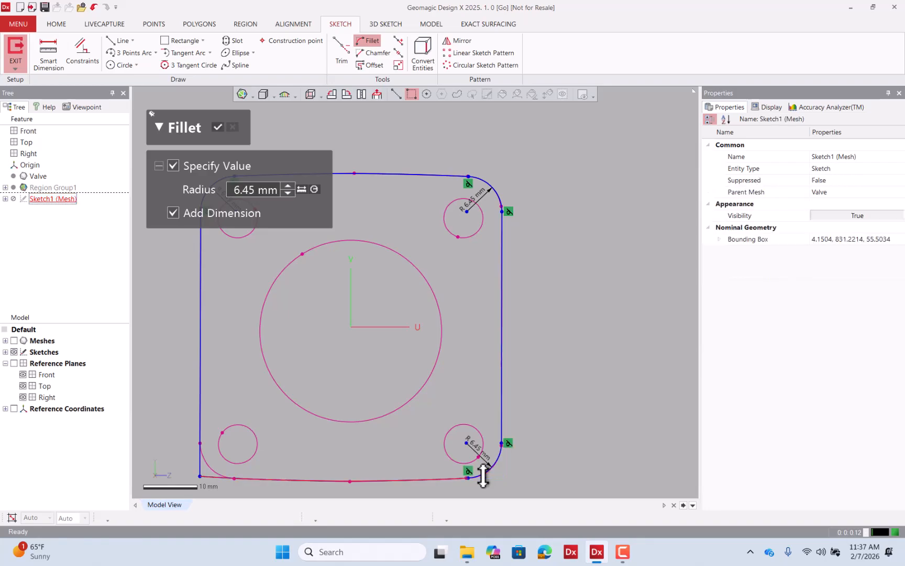
{"action": "left_click", "coordinate": [234, 474]}
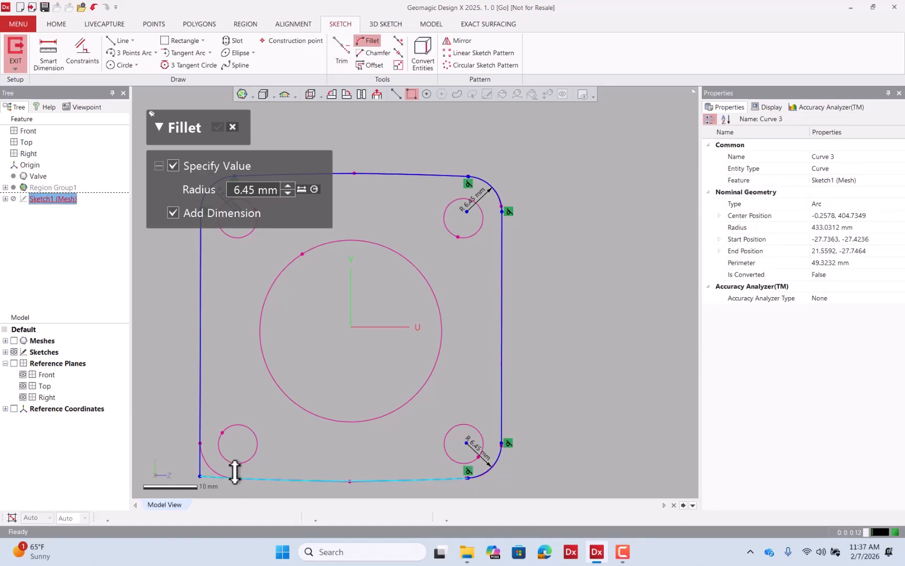
{"action": "left_click", "coordinate": [200, 453]}
{"action": "scroll", "coordinate": [538, 384], "scroll_direction": "down", "scroll_amount": 3}
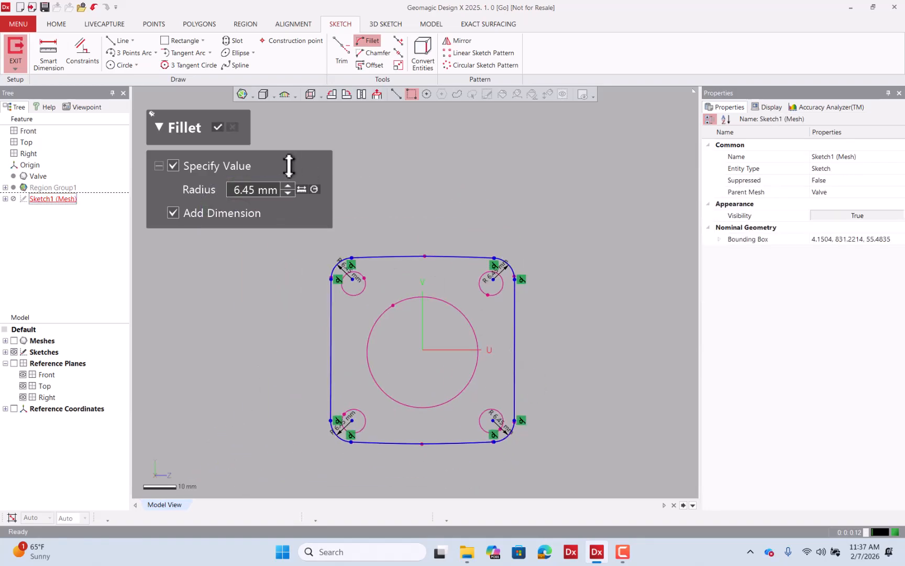
{"action": "left_click", "coordinate": [217, 126]}
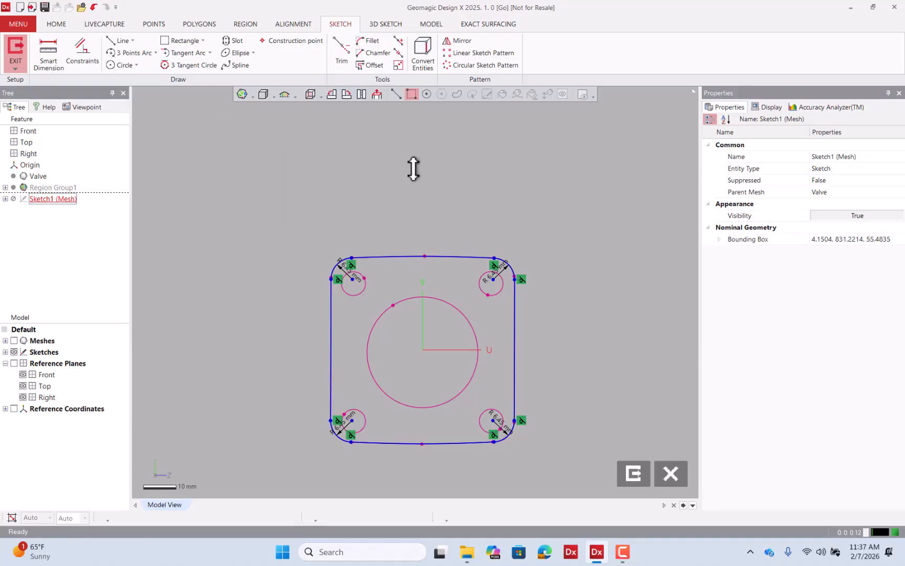
Fit a circle to each of the four bolt holes in the flange section with the Circle tool.
{"action": "scroll", "coordinate": [413, 168], "scroll_direction": "up", "scroll_amount": 1}
{"action": "scroll", "coordinate": [452, 237], "scroll_direction": "up", "scroll_amount": 2}
{"action": "scroll", "coordinate": [299, 255], "scroll_direction": "up", "scroll_amount": 2}
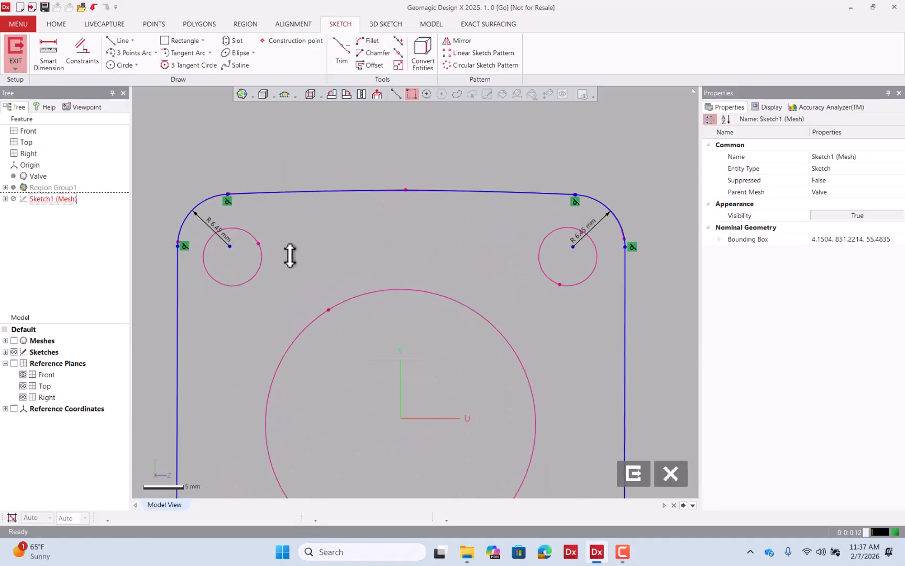
{"action": "left_click", "coordinate": [124, 65]}
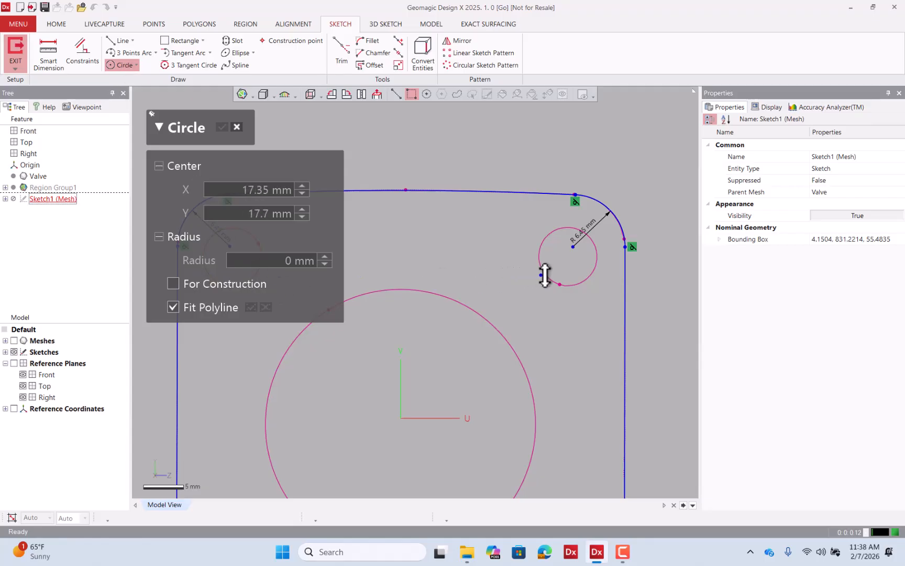
{"action": "scroll", "coordinate": [559, 266], "scroll_direction": "down", "scroll_amount": 3}
{"action": "scroll", "coordinate": [482, 174], "scroll_direction": "down", "scroll_amount": 1}
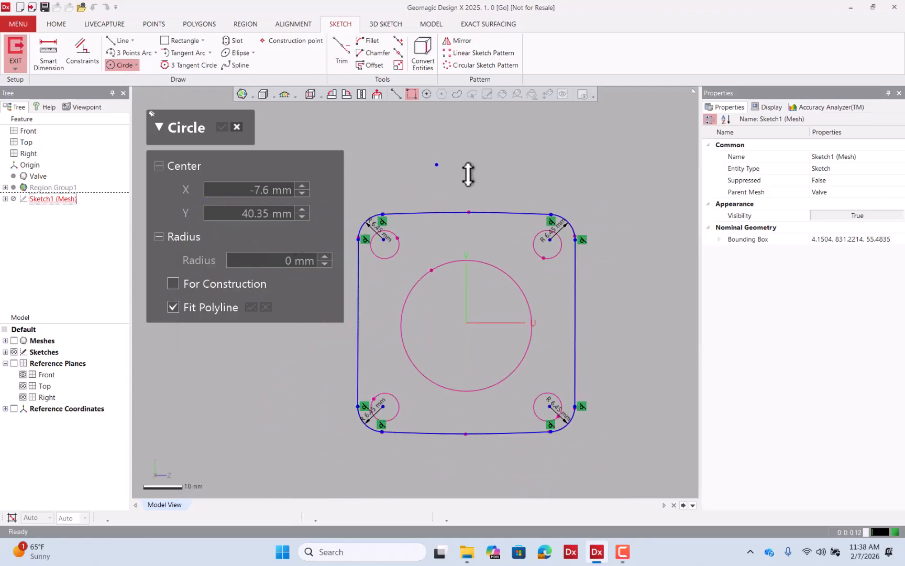
{"action": "left_click", "coordinate": [131, 65]}
{"action": "left_click", "coordinate": [131, 65]}
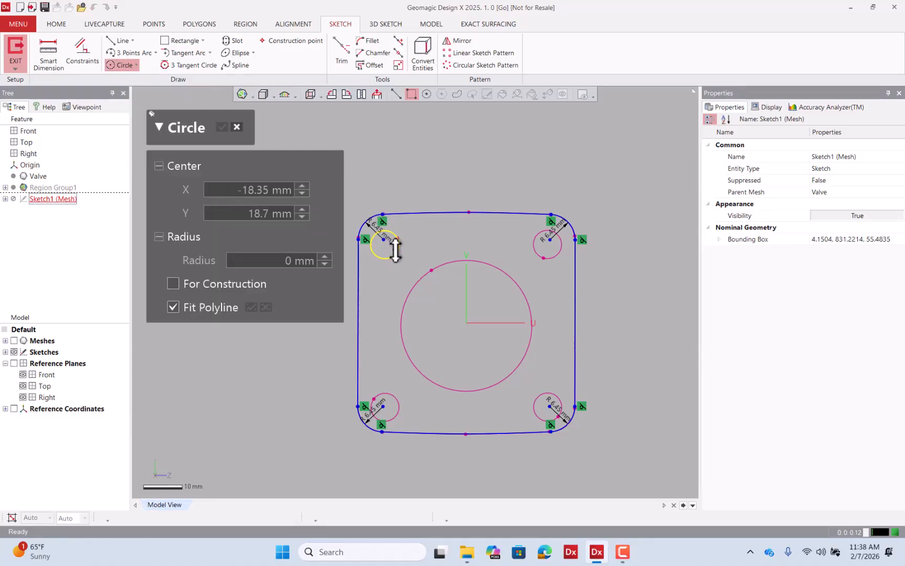
{"action": "left_click", "coordinate": [395, 250]}
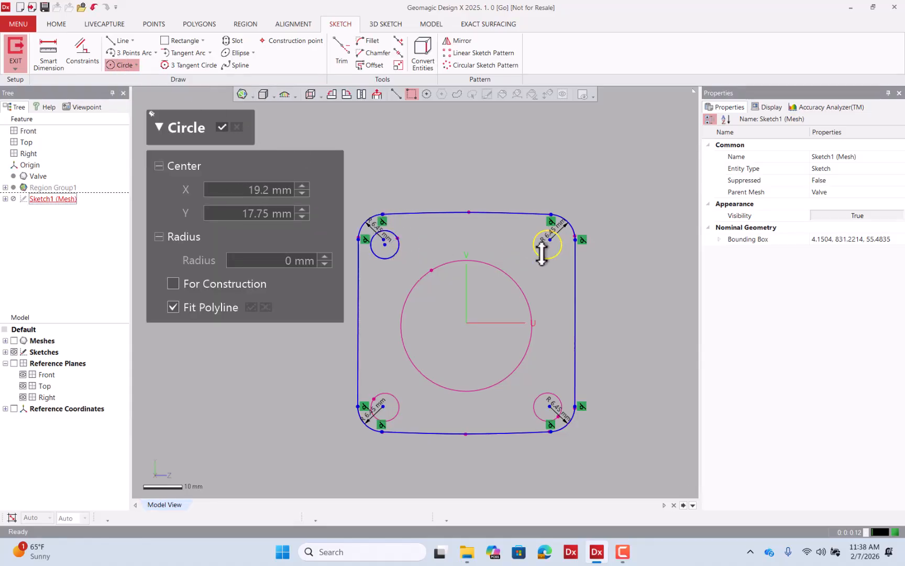
{"action": "left_click", "coordinate": [541, 253]}
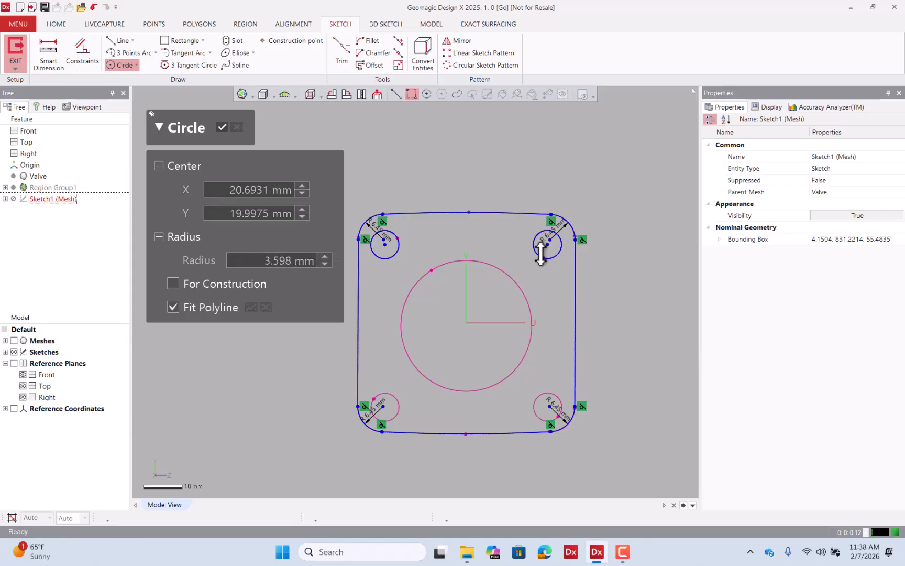
{"action": "left_click", "coordinate": [550, 391]}
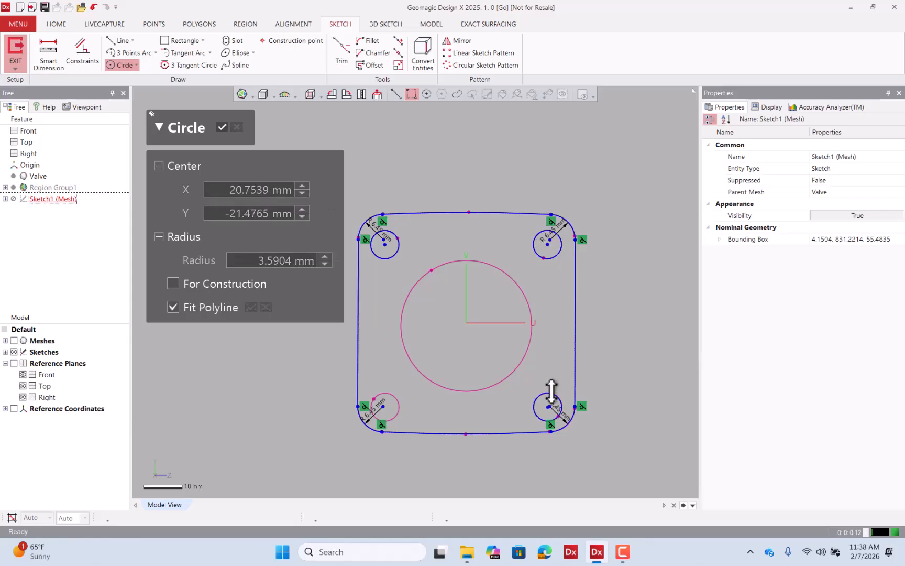
{"action": "left_click", "coordinate": [398, 404]}
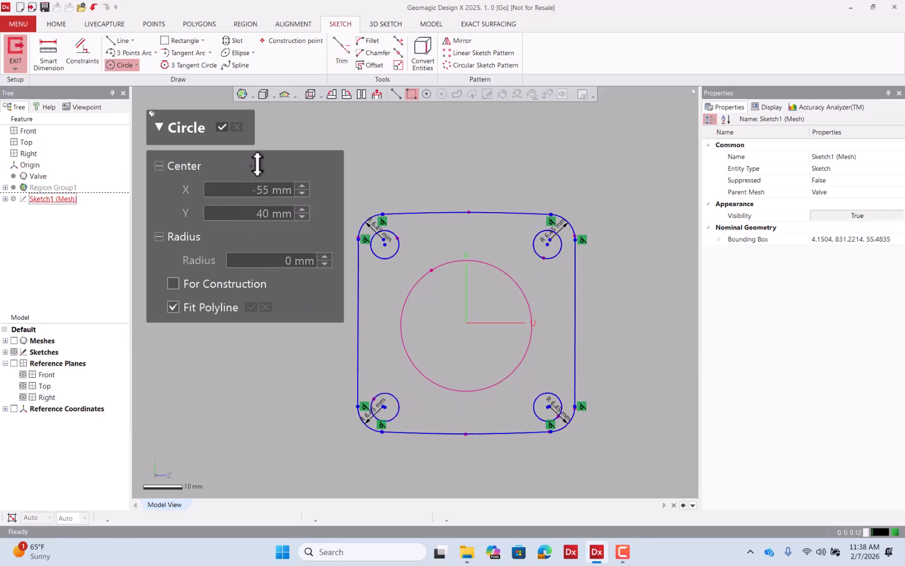
{"action": "left_click", "coordinate": [222, 126]}
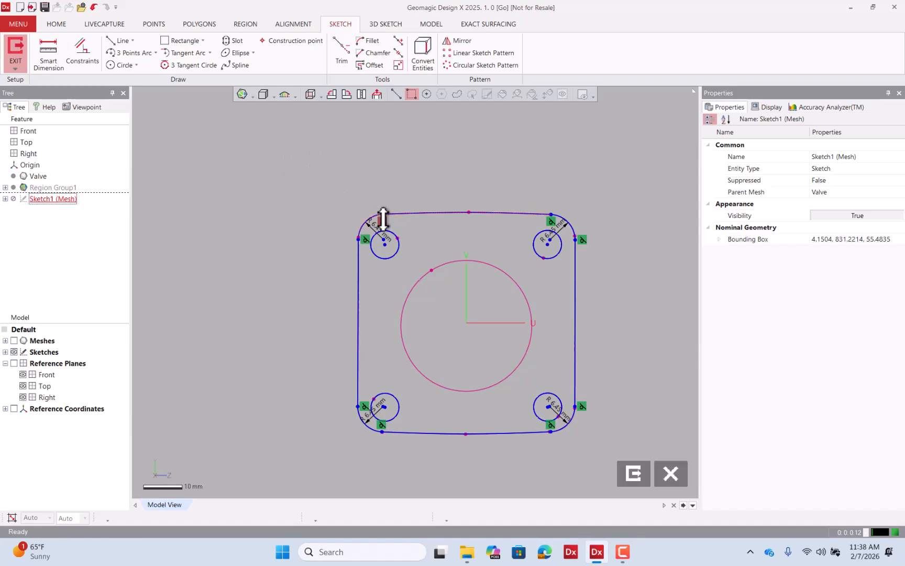
Constrain the four bolt-hole circles to have equal radius.
{"action": "left_click", "coordinate": [400, 250]}
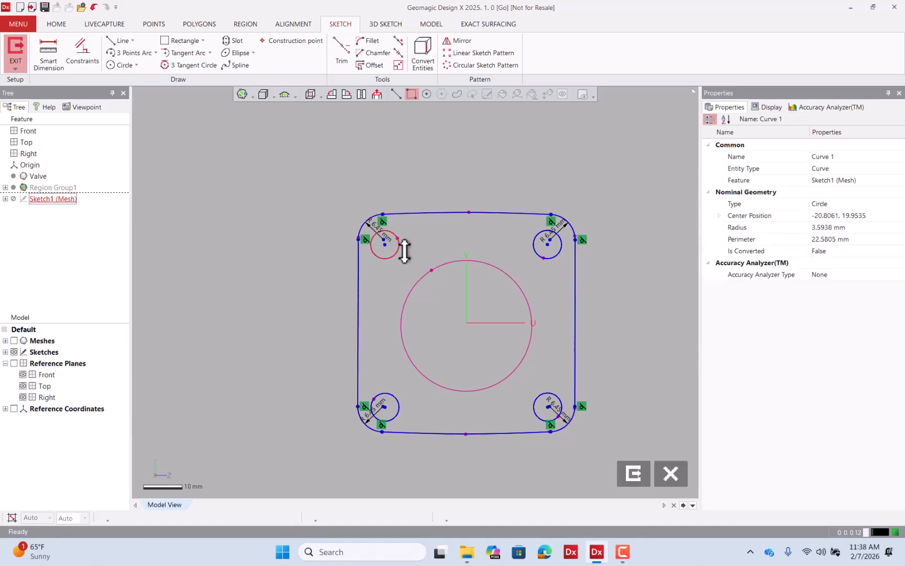
{"action": "left_click", "coordinate": [550, 257]}
{"action": "left_click", "coordinate": [558, 399]}
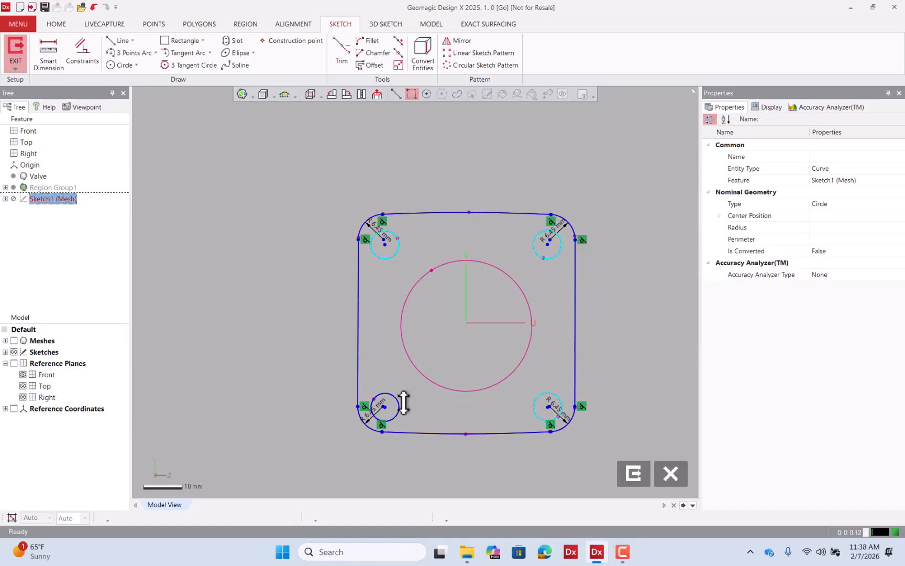
{"action": "left_click", "coordinate": [399, 402]}
{"action": "left_click", "coordinate": [81, 55]}
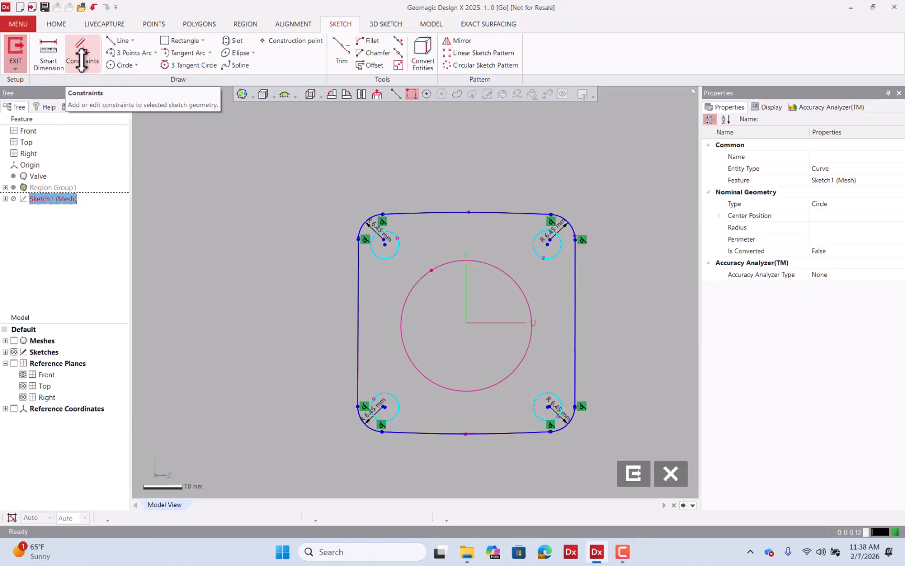
{"action": "left_click", "coordinate": [81, 55]}
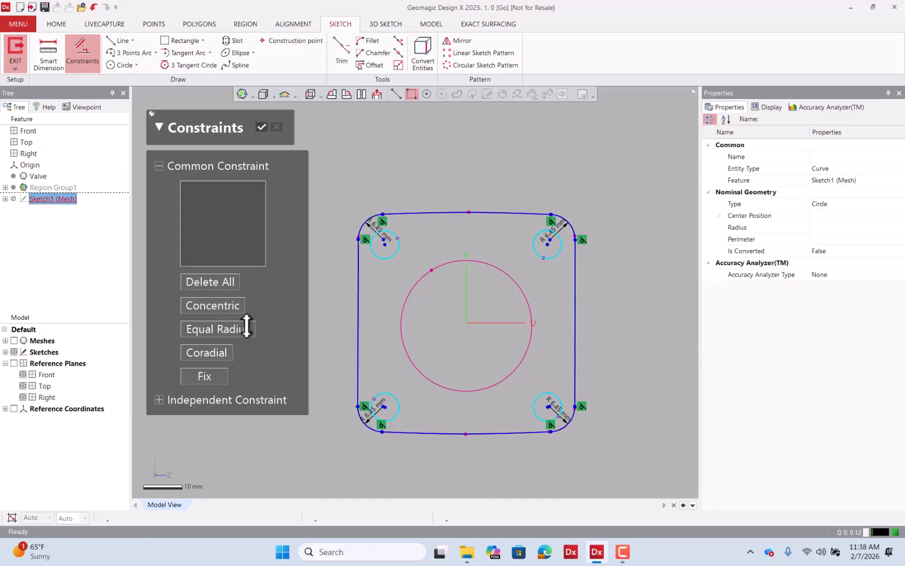
{"action": "left_click", "coordinate": [246, 325]}
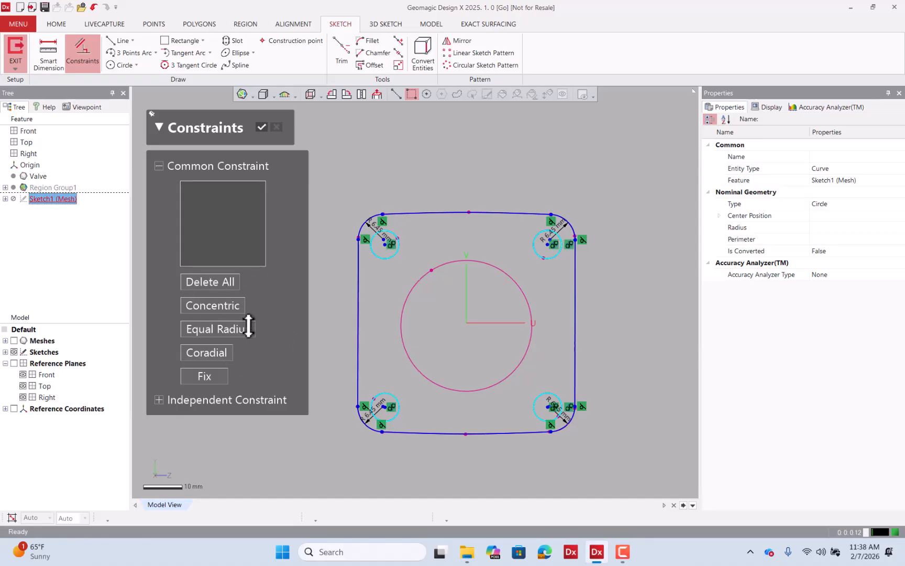
{"action": "left_click", "coordinate": [261, 126]}
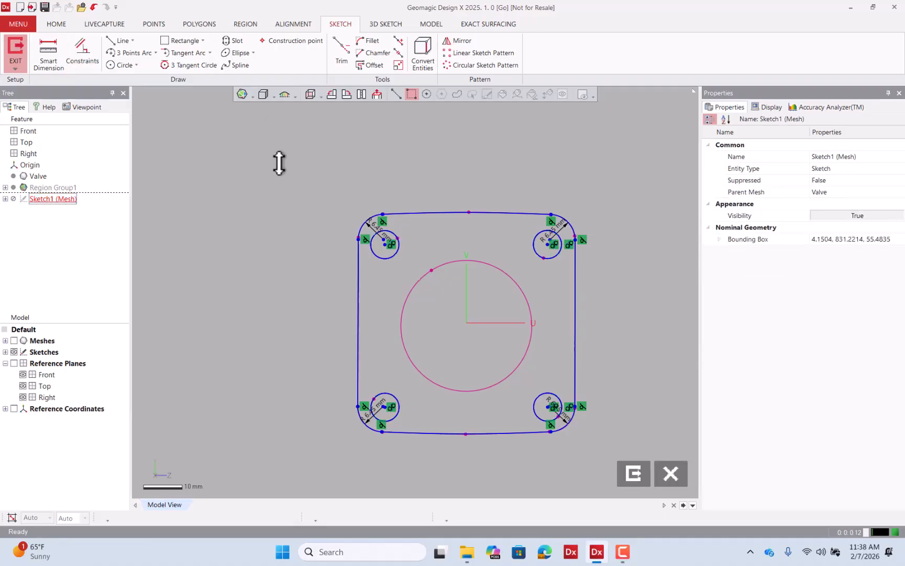
Exit the sketch and turn the mesh display back on.
{"action": "scroll", "coordinate": [553, 428], "scroll_direction": "up", "scroll_amount": 1}
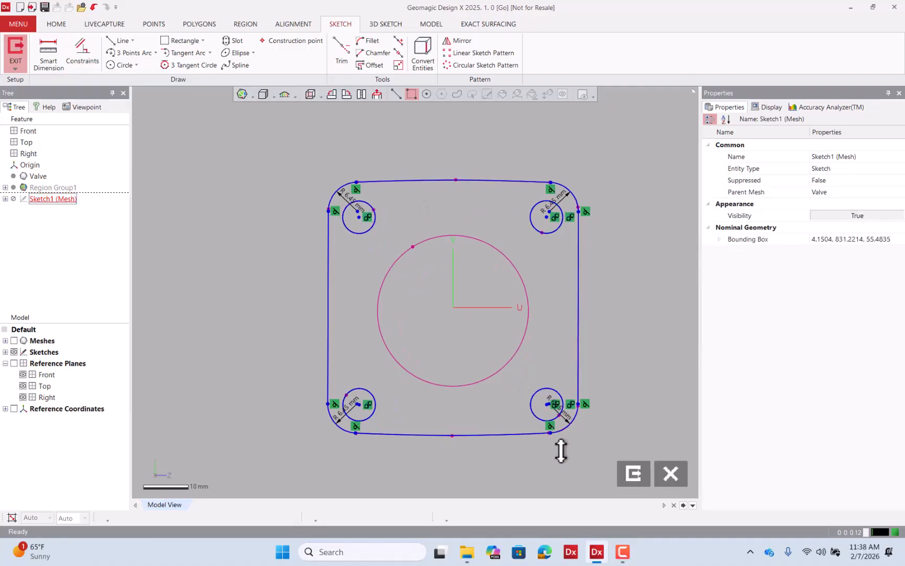
{"action": "left_click", "coordinate": [639, 479]}
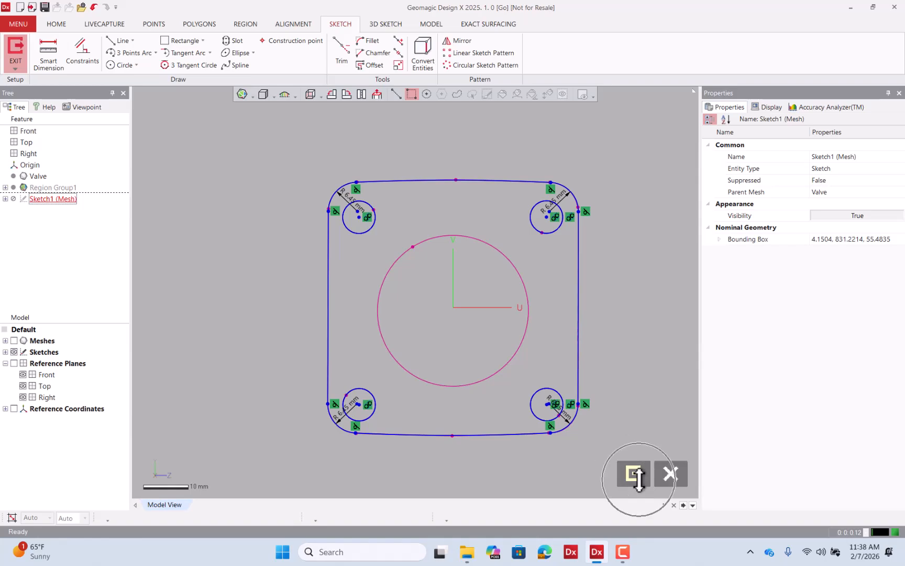
{"action": "left_click", "coordinate": [639, 479]}
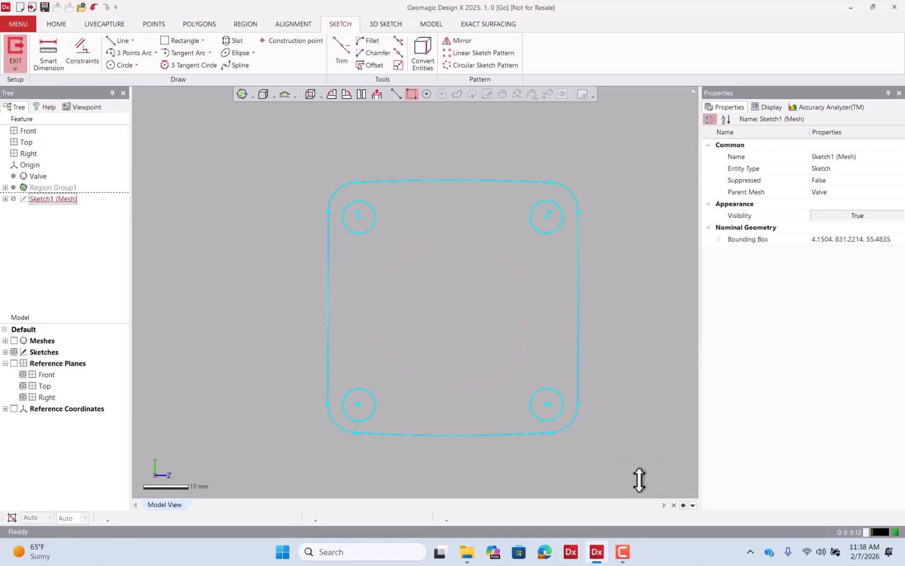
{"action": "mouse_move", "coordinate": [221, 211]}
{"action": "right_mouse_down"}
{"action": "mouse_move", "coordinate": [475, 363]}
{"action": "mouse_move", "coordinate": [390, 445]}
{"action": "right_mouse_up"}
{"action": "left_click", "coordinate": [14, 340]}
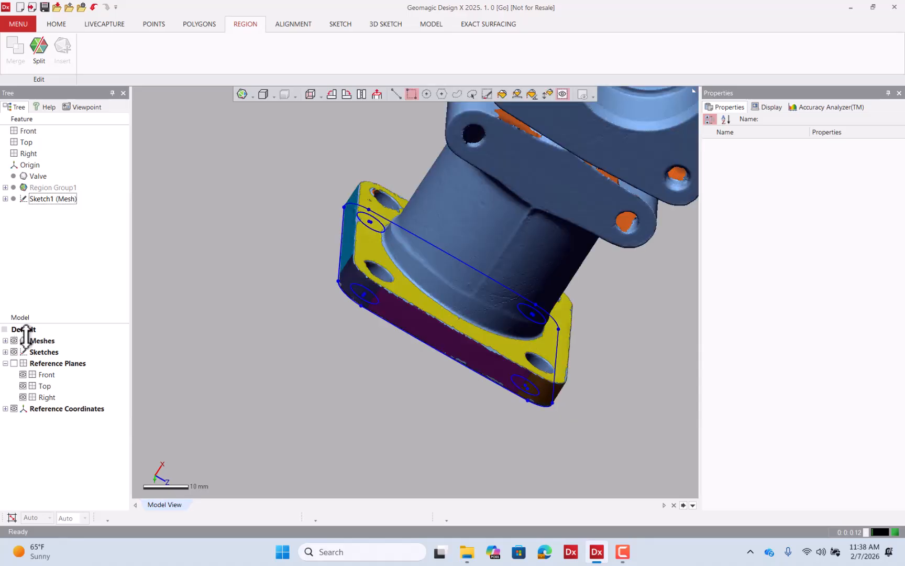
Start a solid Extrude using Sketch1 (Mesh) as the base sketch.
{"action": "mouse_move", "coordinate": [377, 220]}
{"action": "right_mouse_down"}
{"action": "mouse_move", "coordinate": [354, 192]}
{"action": "mouse_move", "coordinate": [297, 182]}
{"action": "mouse_move", "coordinate": [436, 182]}
{"action": "mouse_move", "coordinate": [393, 217]}
{"action": "right_mouse_up"}
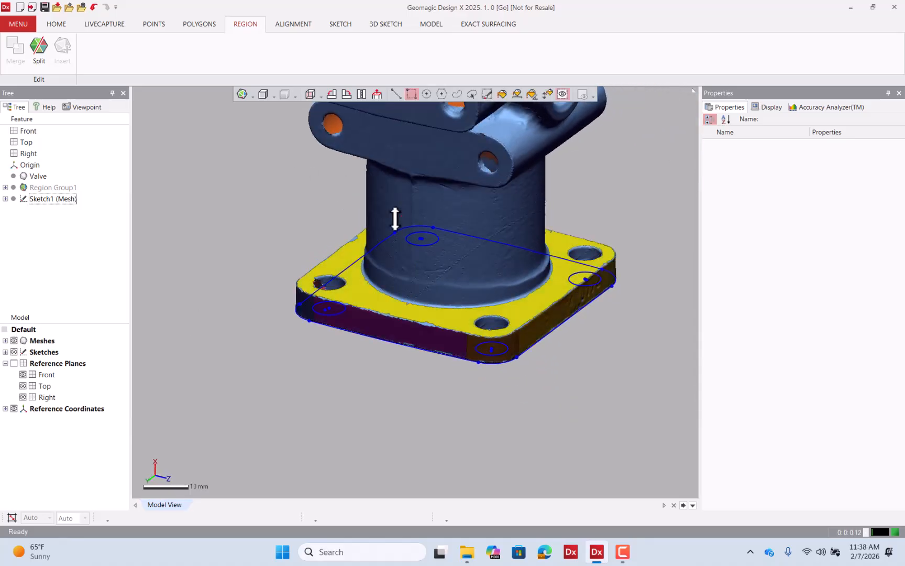
{"action": "left_click", "coordinate": [349, 273]}
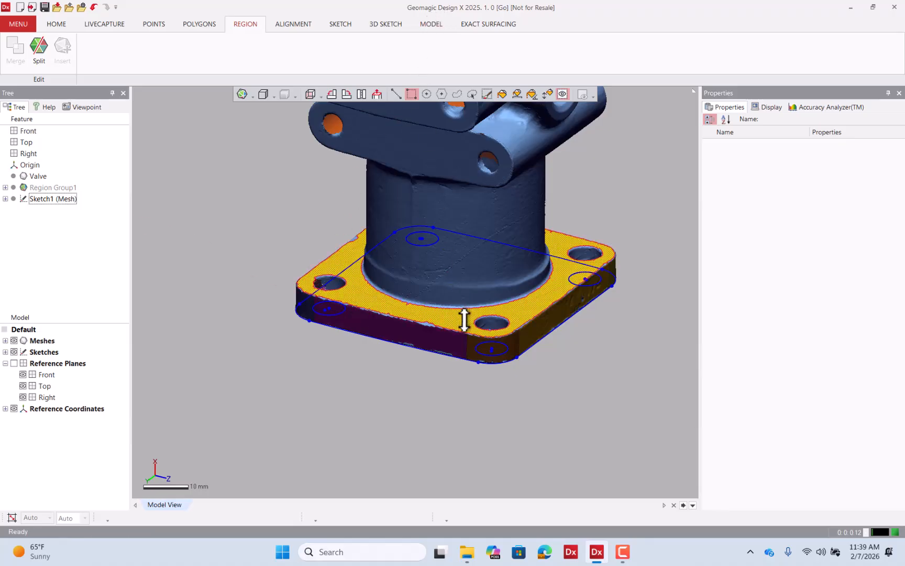
{"action": "left_click", "coordinate": [427, 24]}
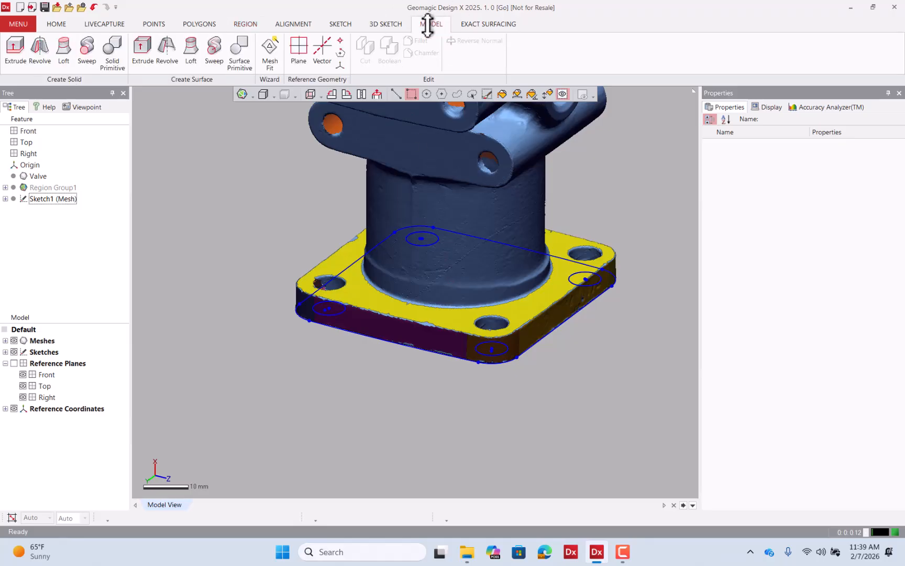
{"action": "left_click", "coordinate": [21, 50]}
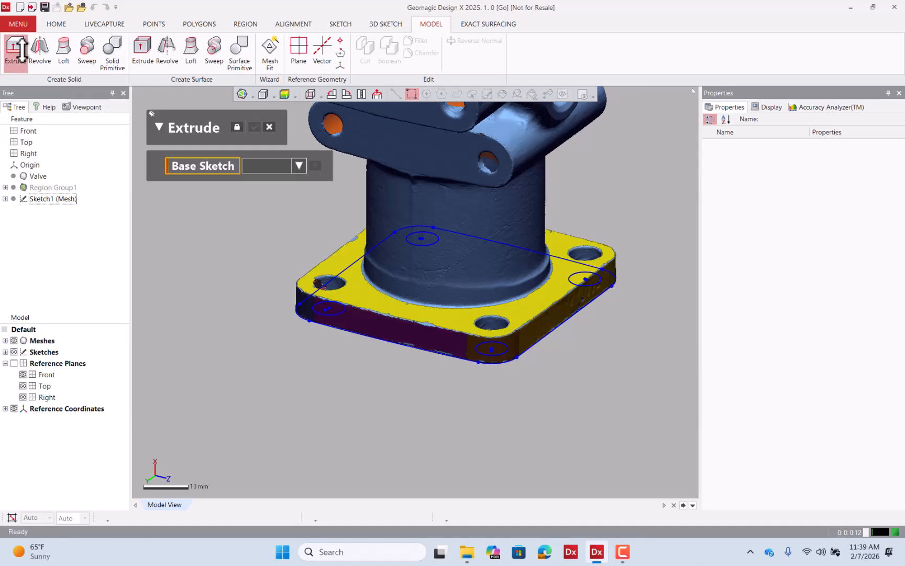
{"action": "left_click", "coordinate": [62, 198]}
{"action": "scroll", "coordinate": [580, 218], "scroll_direction": "down", "scroll_amount": 3}
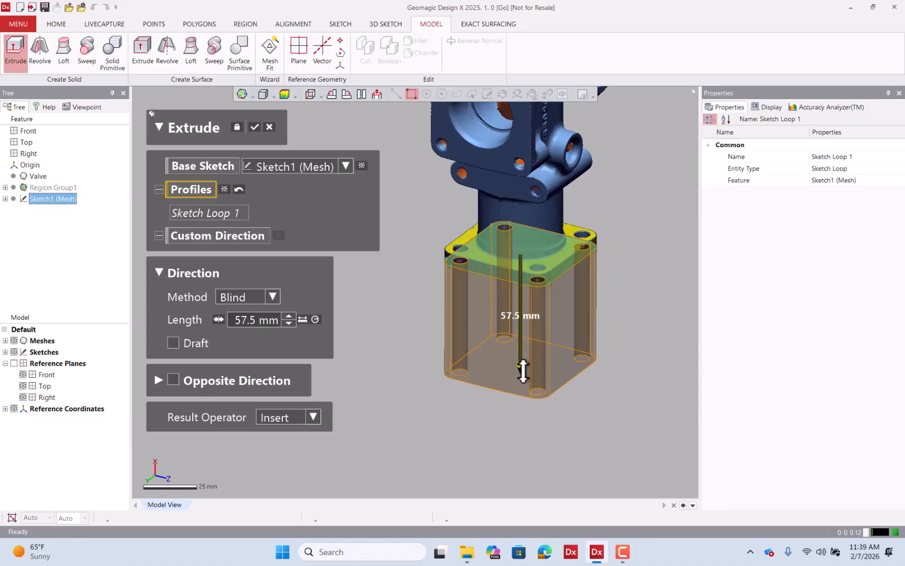
Flip the extrusion upward and set its blind length to 20 mm.
{"action": "left_click_drag", "start_coordinate": [523, 371], "coordinate": [533, 214]}
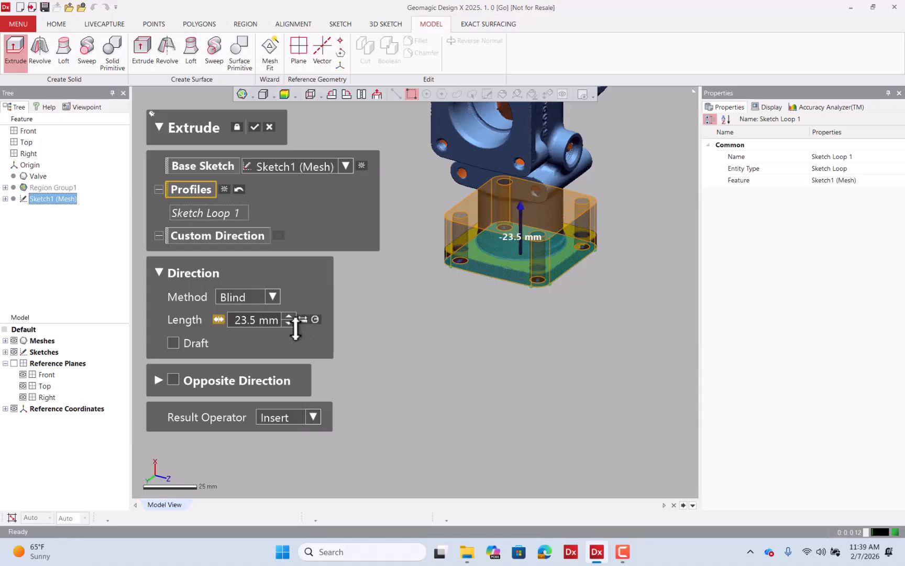
{"action": "double_click", "coordinate": [256, 317]}
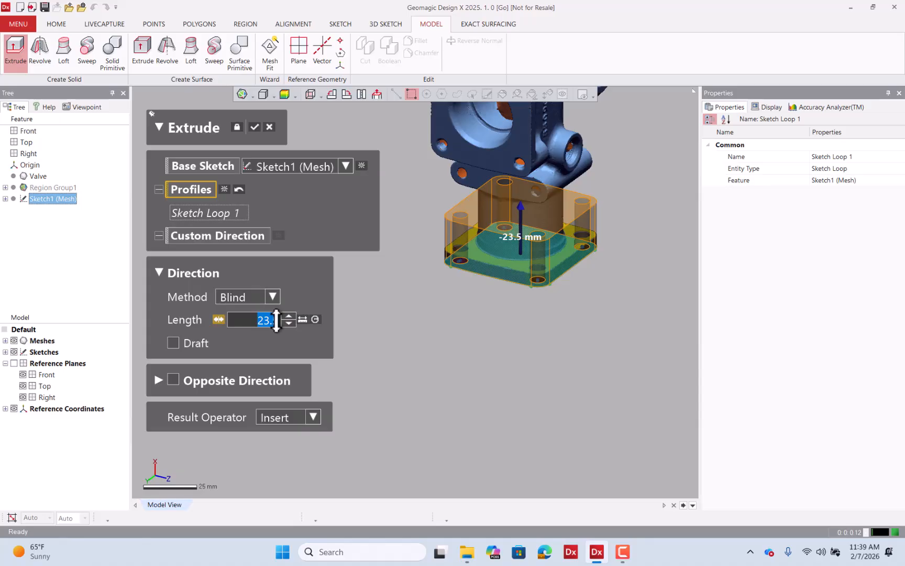
{"action": "type", "text": "20"}
{"action": "key", "text": "Return"}
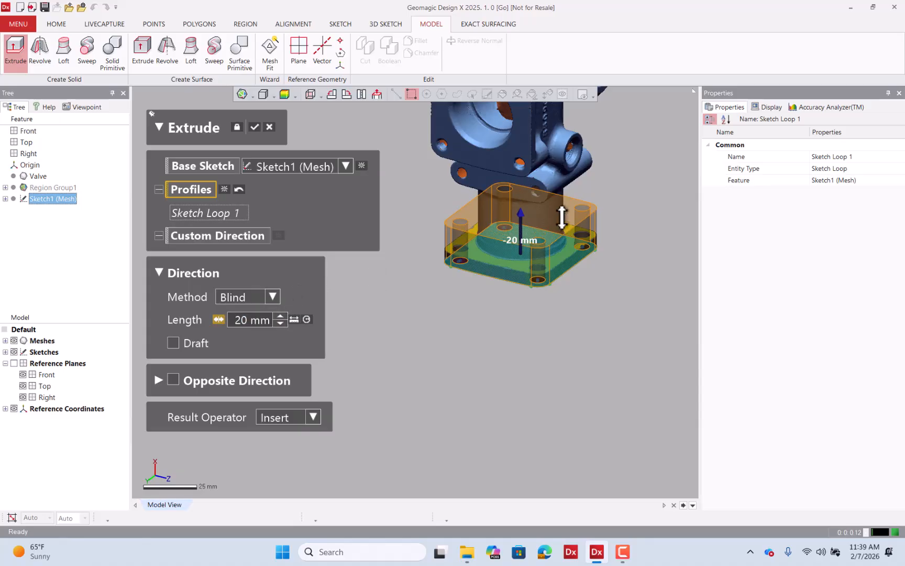
Change the extrusion method to Up To Region.
{"action": "scroll", "coordinate": [532, 191], "scroll_direction": "up", "scroll_amount": 5}
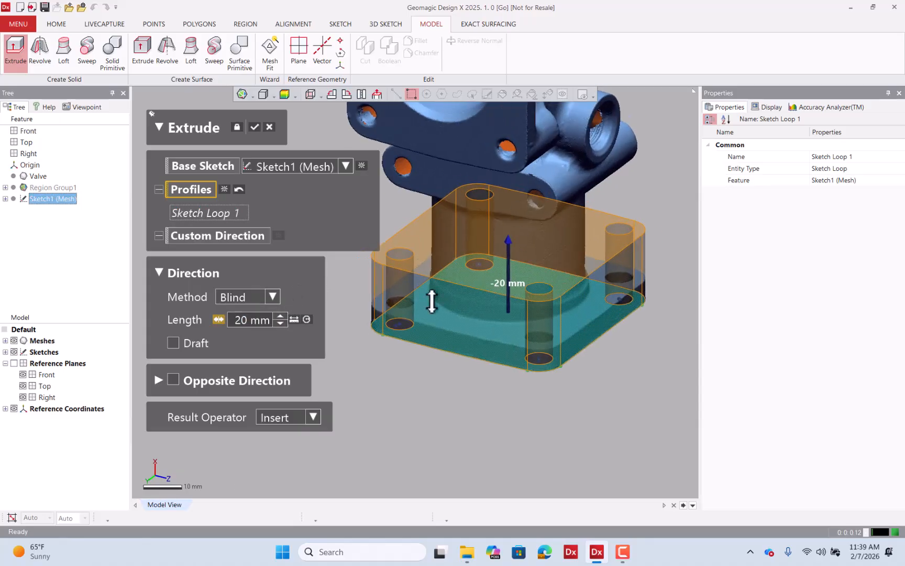
{"action": "left_click", "coordinate": [272, 297]}
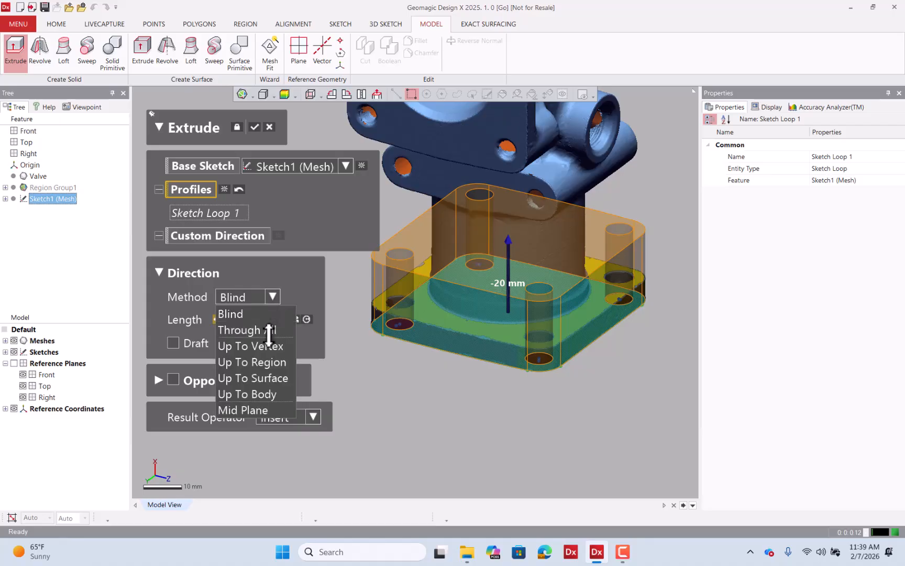
{"action": "left_click", "coordinate": [272, 296]}
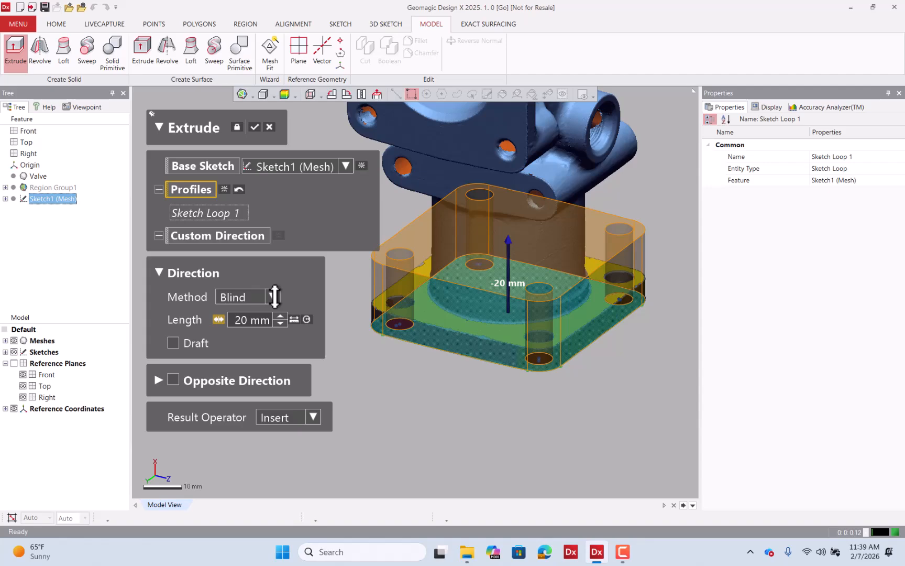
{"action": "left_click", "coordinate": [272, 297]}
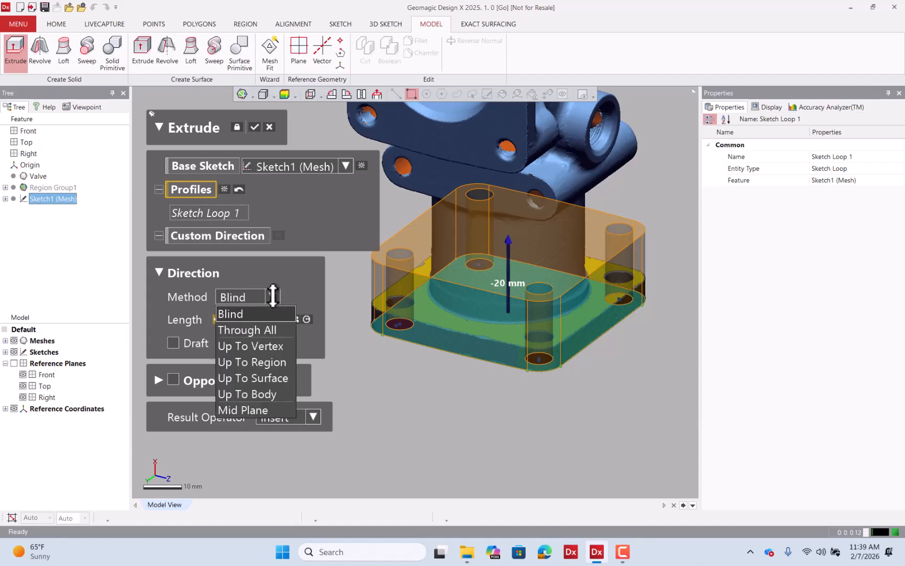
{"action": "left_click", "coordinate": [268, 361]}
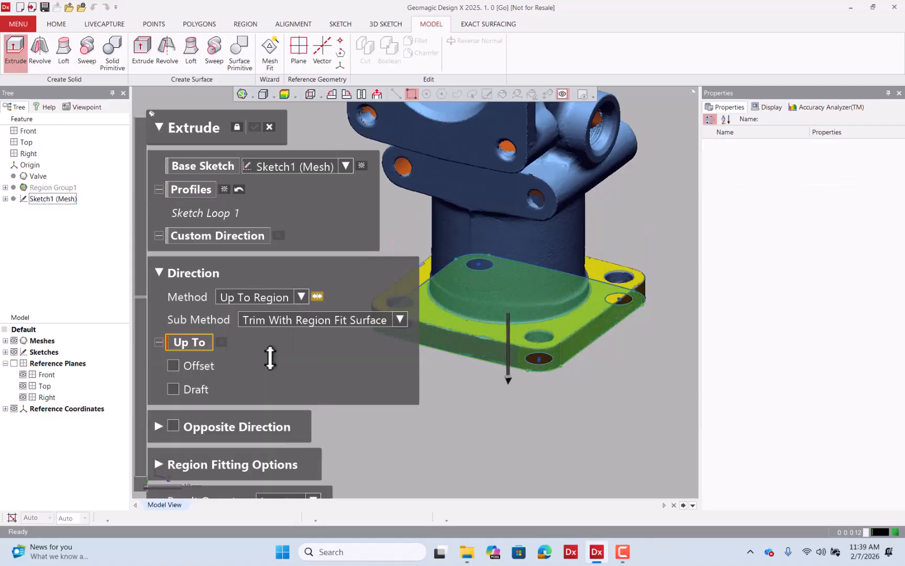
Try the Min., Mean and Max. Distance Position sub-methods, then restore Trim With Region Fit Surface.
{"action": "left_click", "coordinate": [399, 321]}
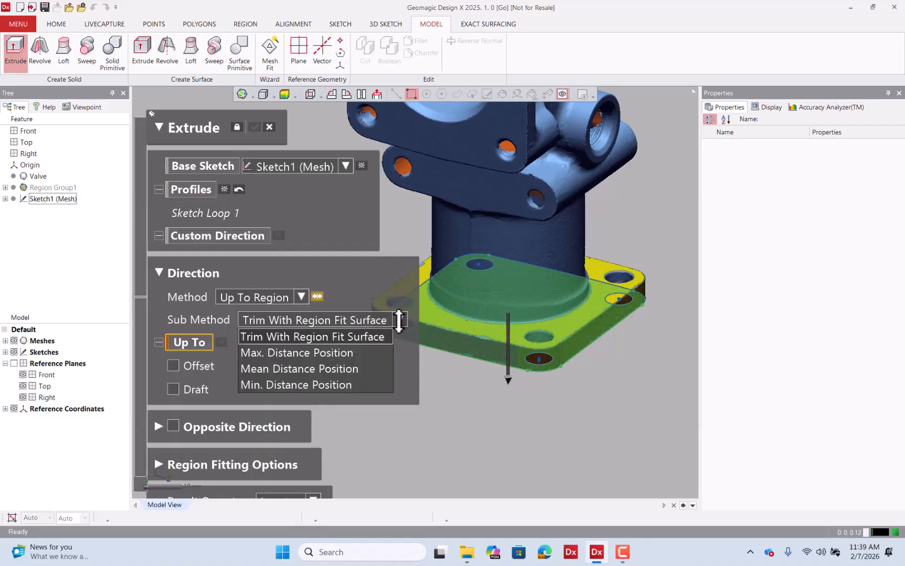
{"action": "left_click", "coordinate": [329, 385]}
{"action": "left_click", "coordinate": [353, 319]}
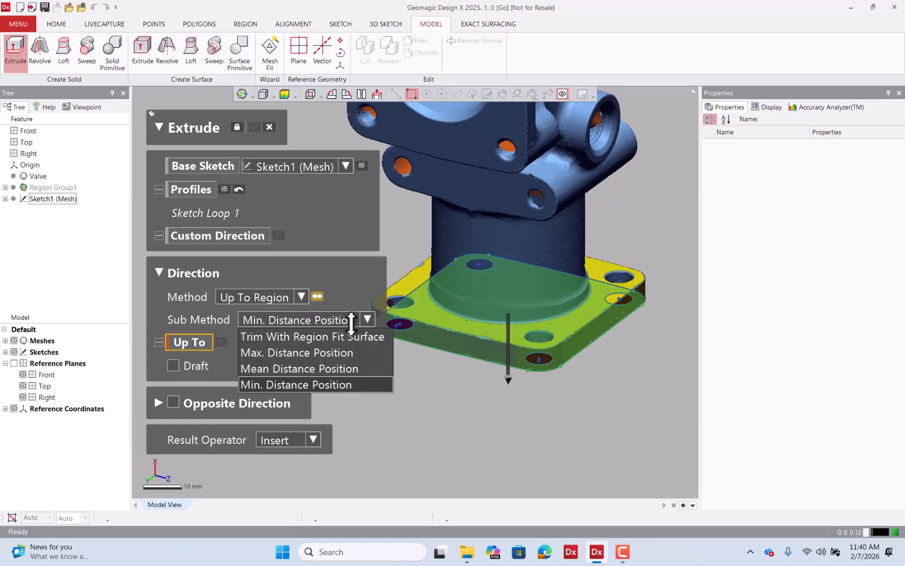
{"action": "left_click", "coordinate": [320, 368]}
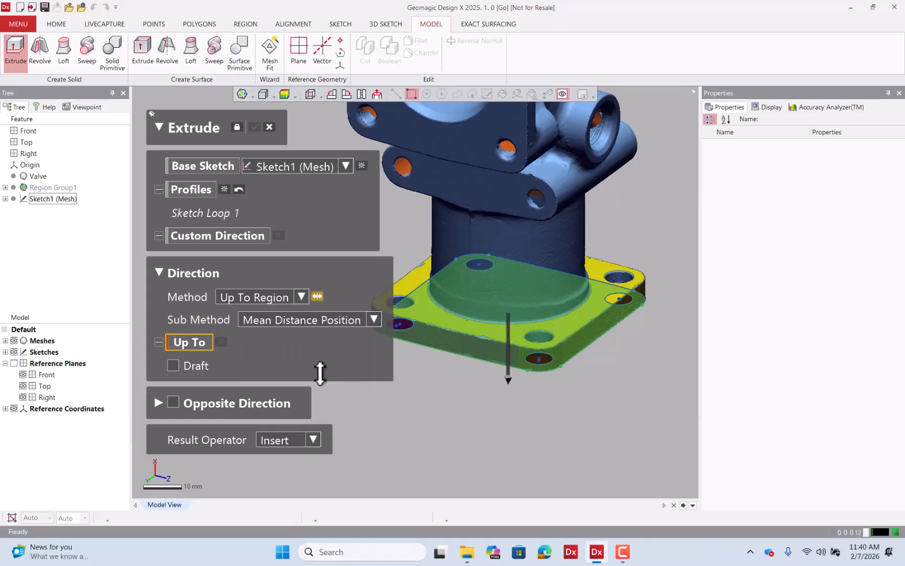
{"action": "left_click", "coordinate": [338, 321]}
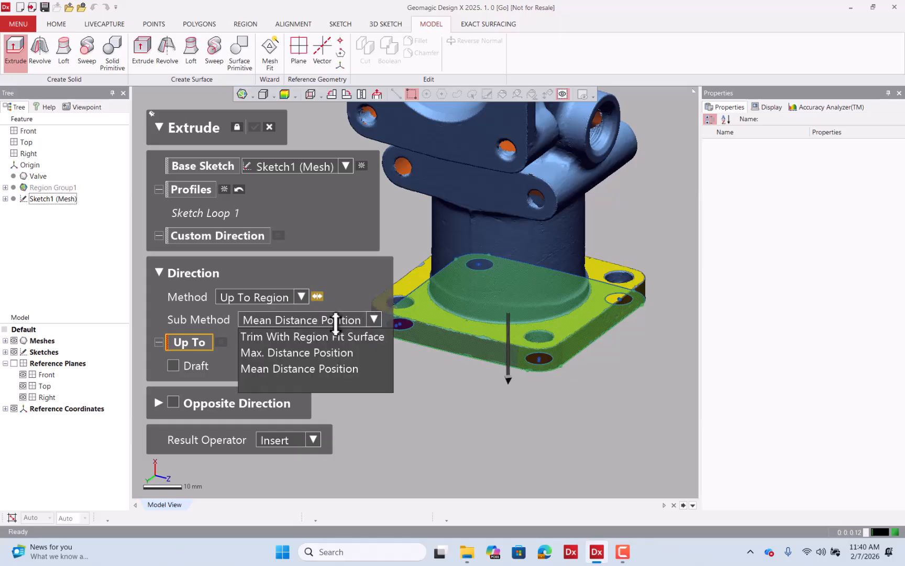
{"action": "left_click", "coordinate": [310, 353]}
{"action": "left_click", "coordinate": [315, 320]}
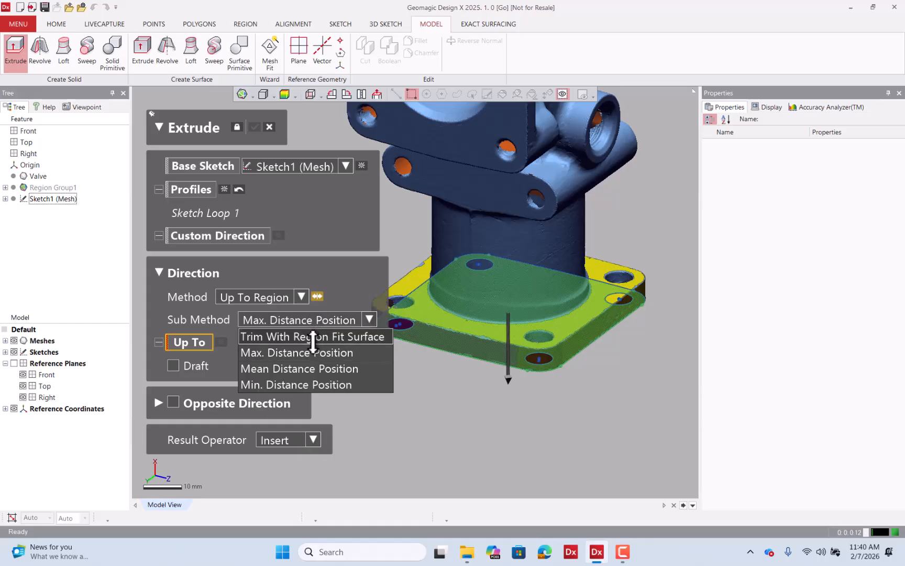
{"action": "left_click", "coordinate": [314, 337]}
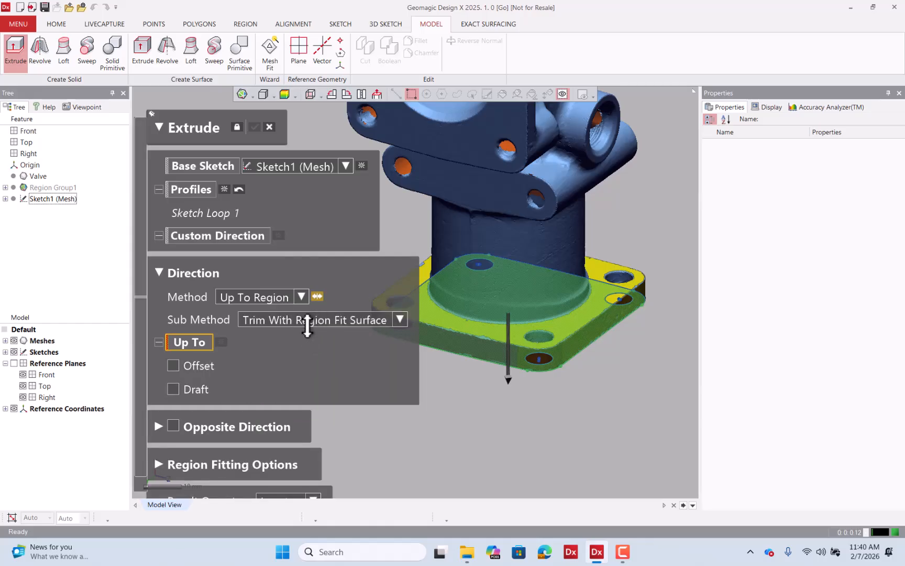
Set the extrusion's Up To target to the plane region on the flange's top face.
{"action": "left_click", "coordinate": [205, 342]}
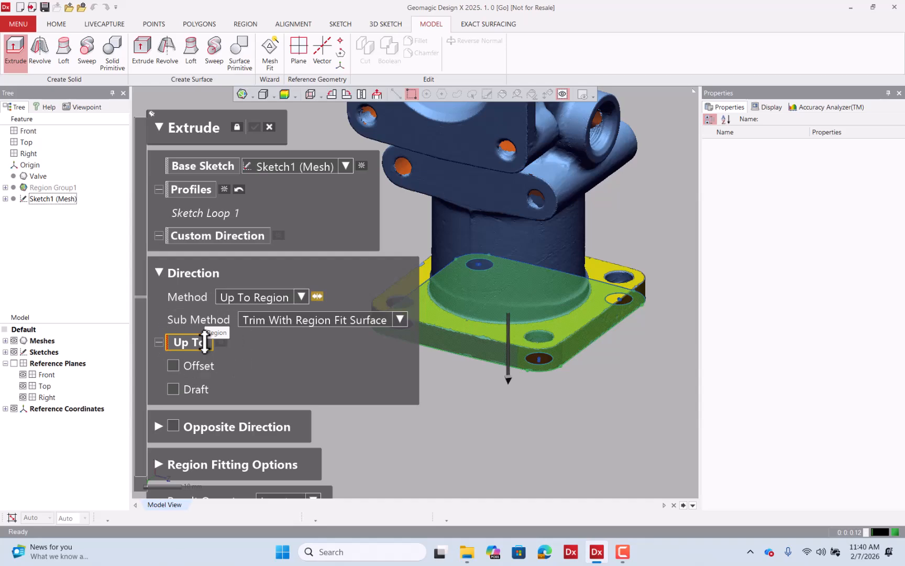
{"action": "left_click", "coordinate": [204, 341]}
{"action": "left_click", "coordinate": [204, 342]}
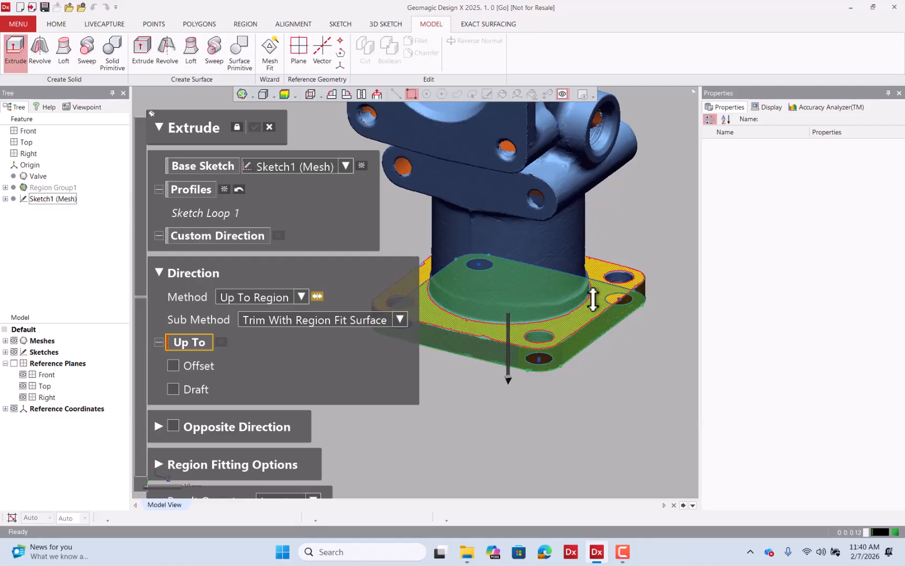
{"action": "left_click", "coordinate": [580, 318]}
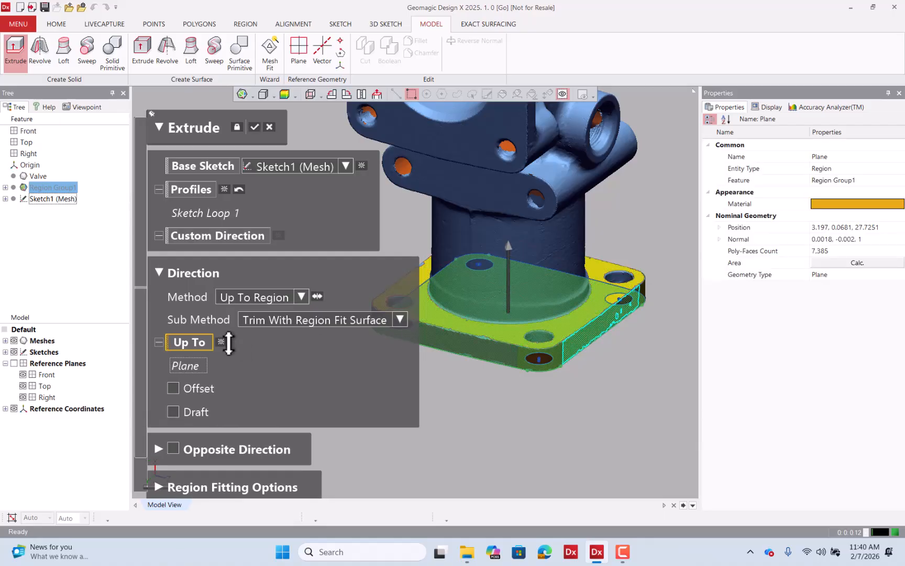
{"action": "left_click", "coordinate": [589, 304]}
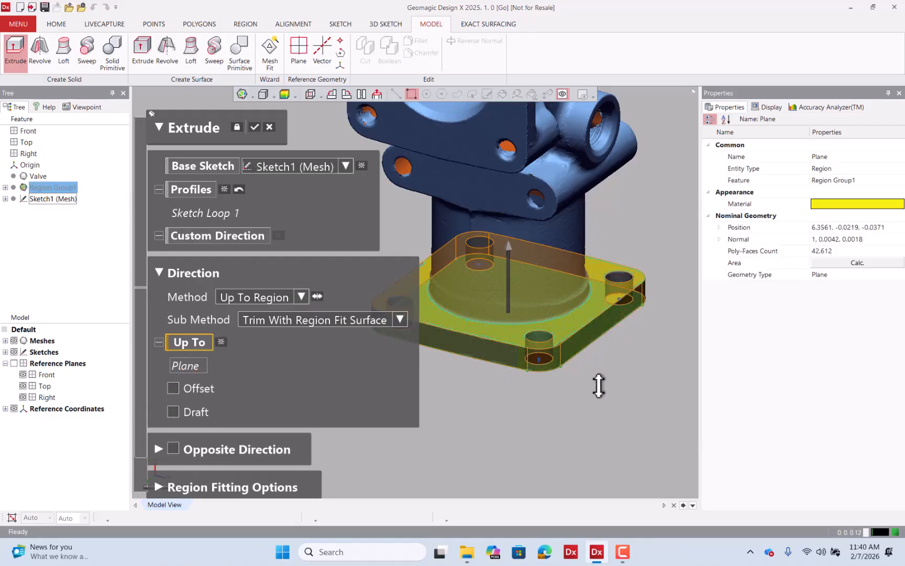
Review the extrusion preview's deviation from the scan with the accuracy analyzer and complete the Extrude.
{"action": "right_click_drag", "start_coordinate": [478, 369], "coordinate": [561, 356]}
{"action": "scroll", "coordinate": [610, 282], "scroll_direction": "down", "scroll_amount": 3}
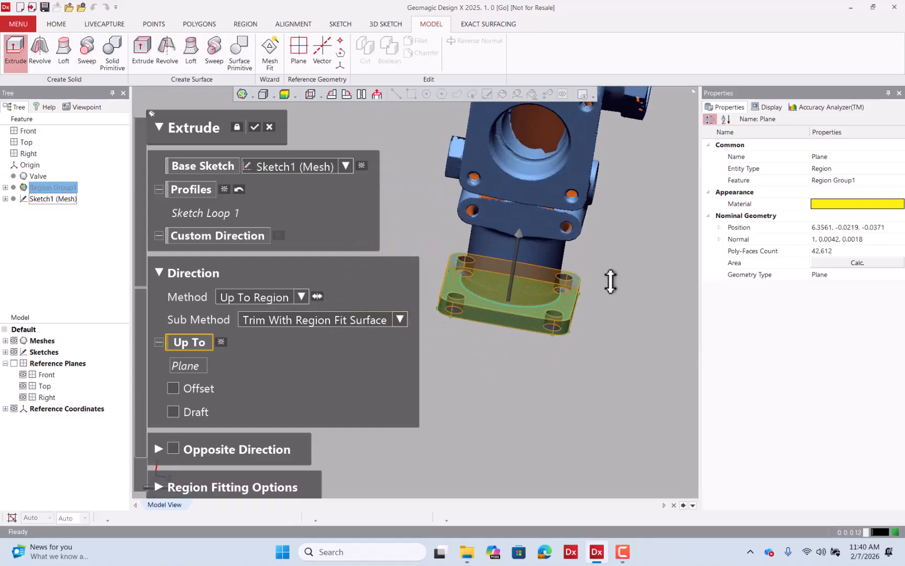
{"action": "right_click_drag", "start_coordinate": [610, 281], "coordinate": [546, 246]}
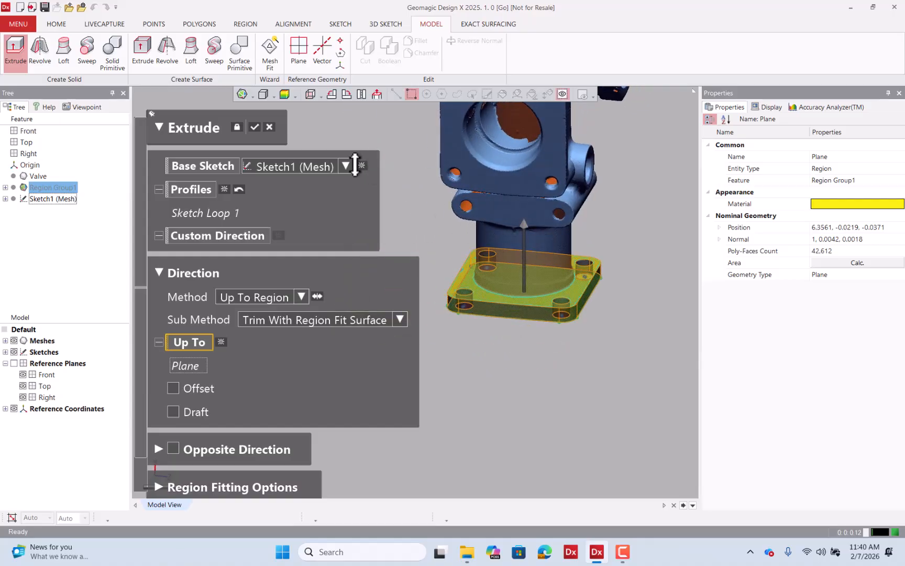
{"action": "left_click", "coordinate": [283, 94]}
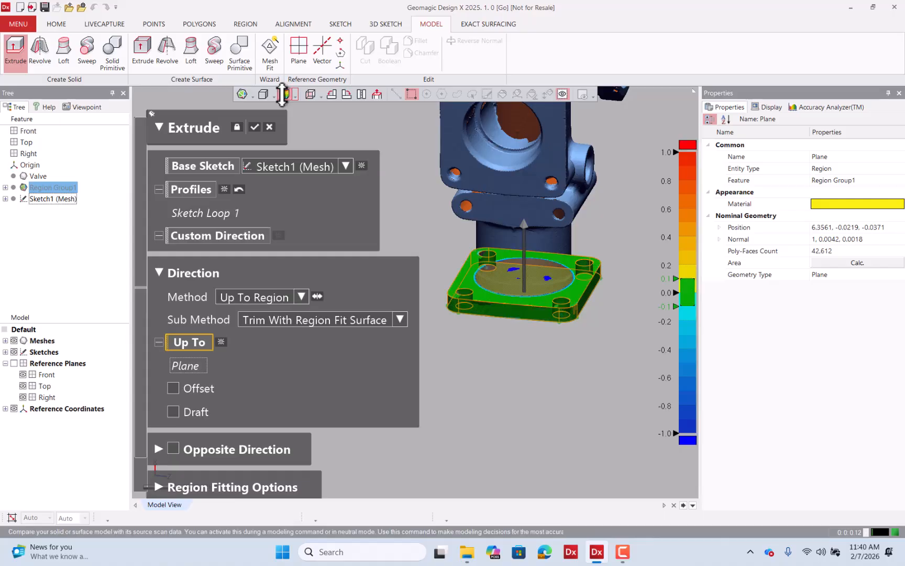
{"action": "key", "text": "ctrl+1"}
{"action": "scroll", "coordinate": [524, 276], "scroll_direction": "up", "scroll_amount": 5}
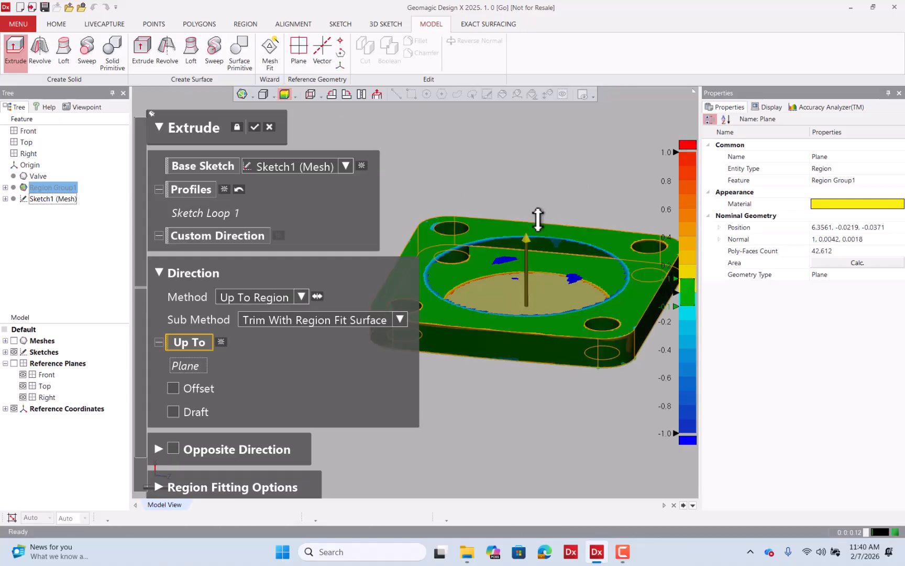
{"action": "right_click_drag", "start_coordinate": [538, 219], "coordinate": [510, 281]}
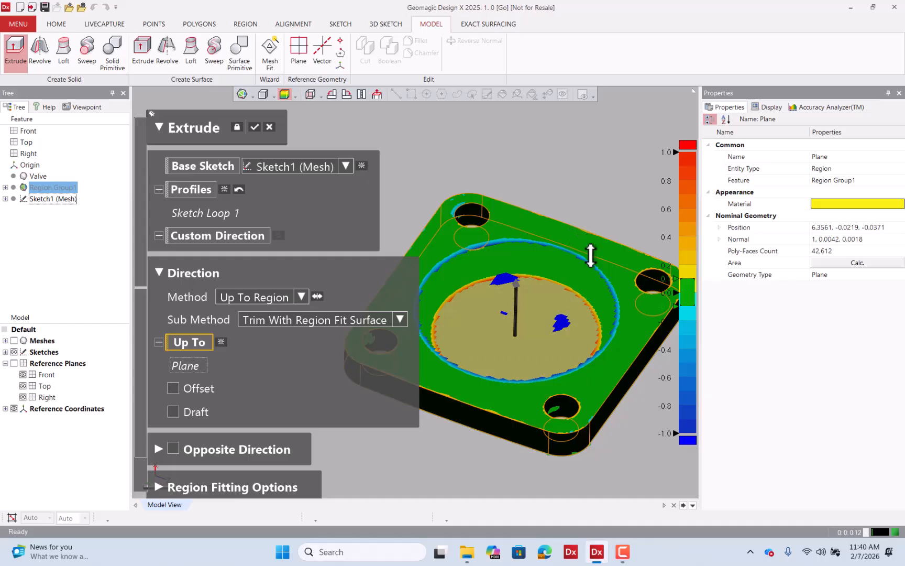
{"action": "left_click", "coordinate": [255, 126]}
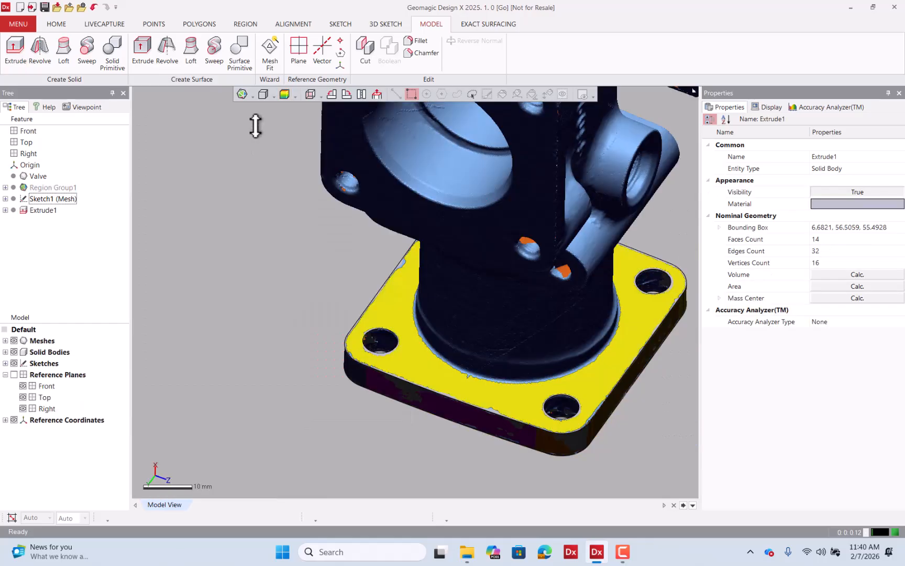
Hide the mesh and inspect the extruded flange's deviation from the scan.
{"action": "left_click", "coordinate": [15, 340]}
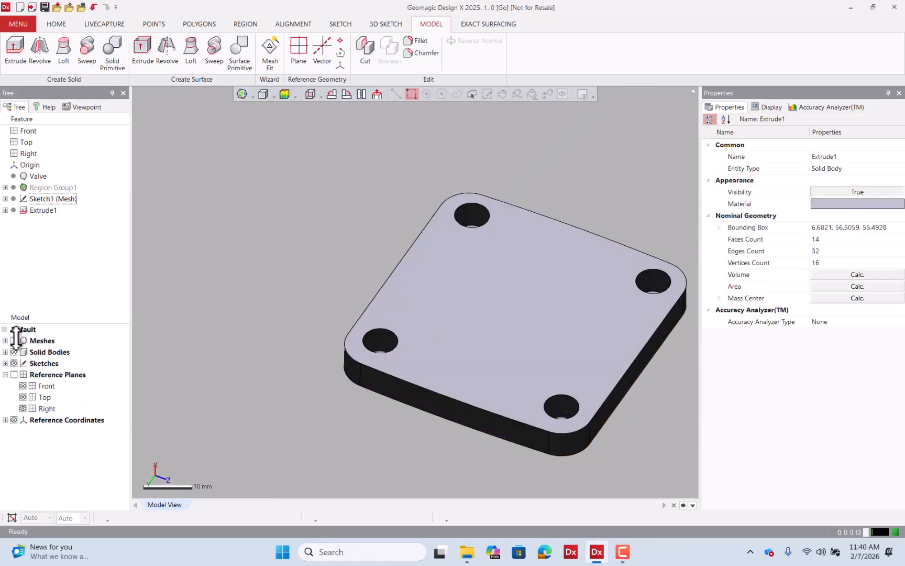
{"action": "right_click_drag", "start_coordinate": [346, 288], "coordinate": [148, 314]}
{"action": "left_click", "coordinate": [285, 94]}
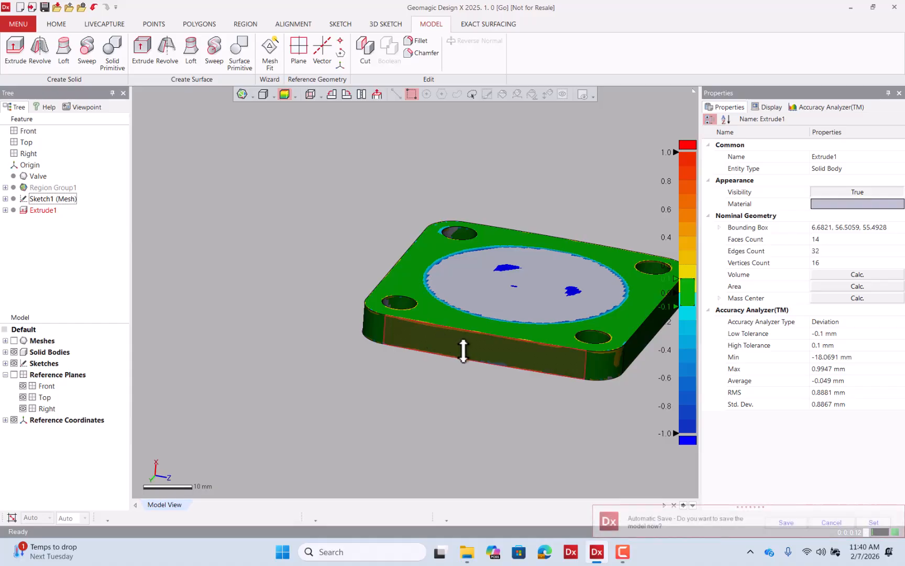
{"action": "scroll", "coordinate": [203, 273], "scroll_direction": "down", "scroll_amount": 3}
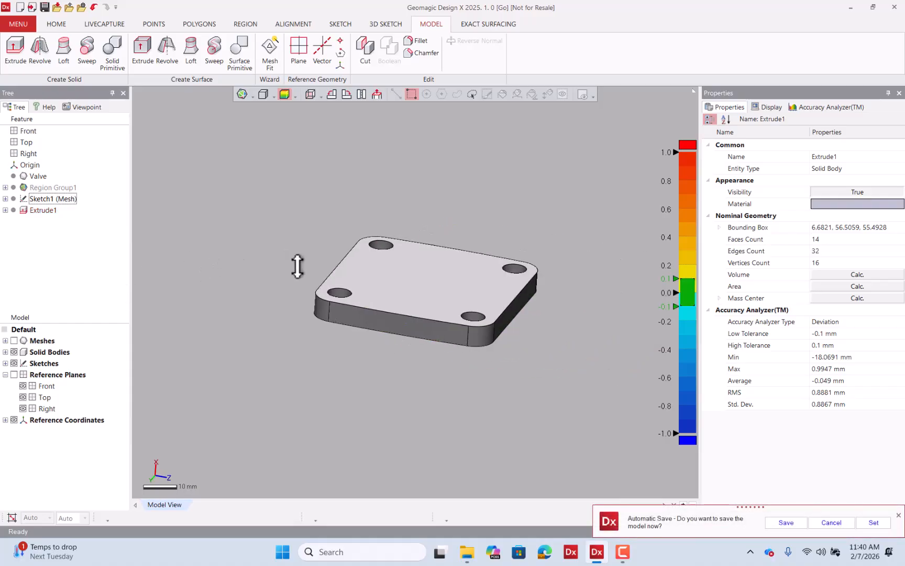
{"action": "right_click_drag", "start_coordinate": [487, 323], "coordinate": [470, 388]}
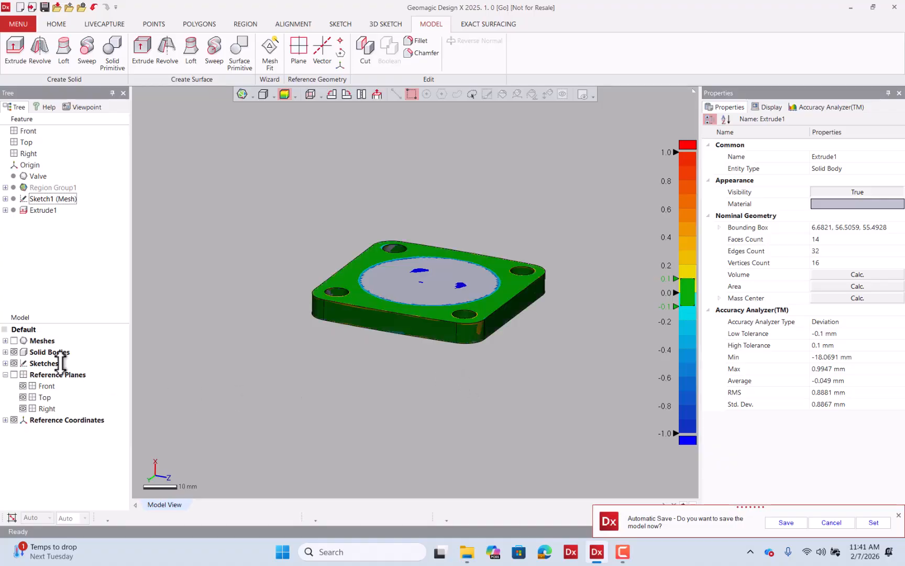
Show the mesh again and turn off the accuracy analyzer display.
{"action": "left_click", "coordinate": [14, 340]}
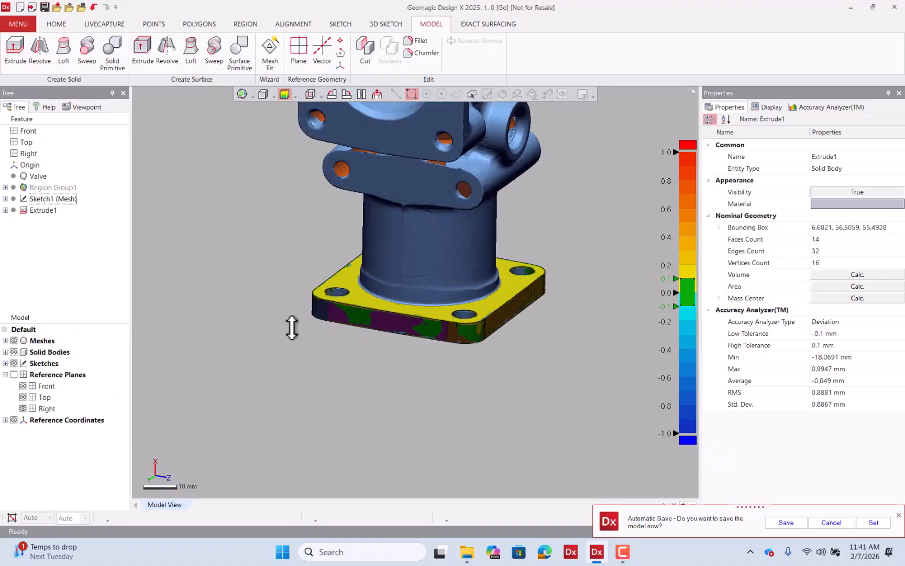
{"action": "right_click_drag", "start_coordinate": [292, 327], "coordinate": [343, 360]}
{"action": "right_click_drag", "start_coordinate": [366, 291], "coordinate": [337, 208]}
{"action": "left_click", "coordinate": [285, 95]}
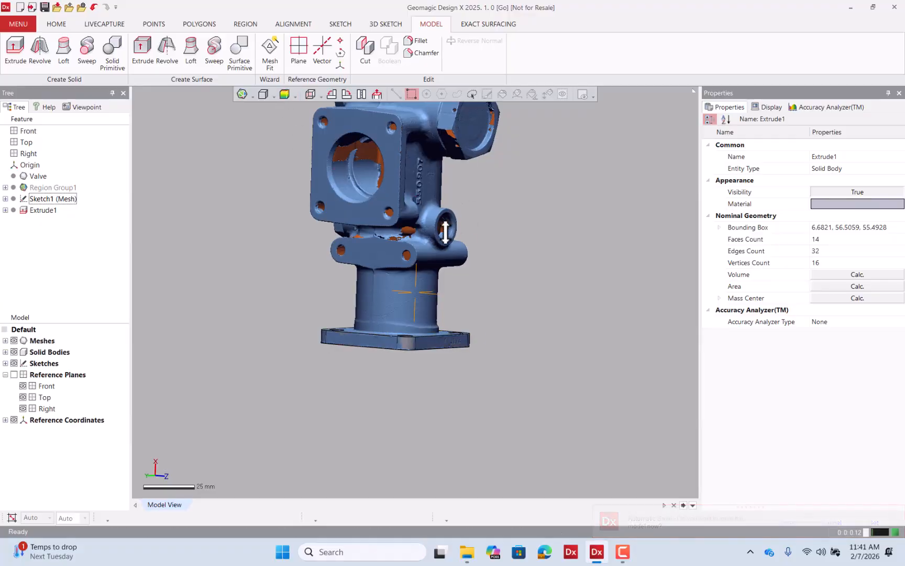
{"action": "scroll", "coordinate": [444, 231], "scroll_direction": "up", "scroll_amount": 5}
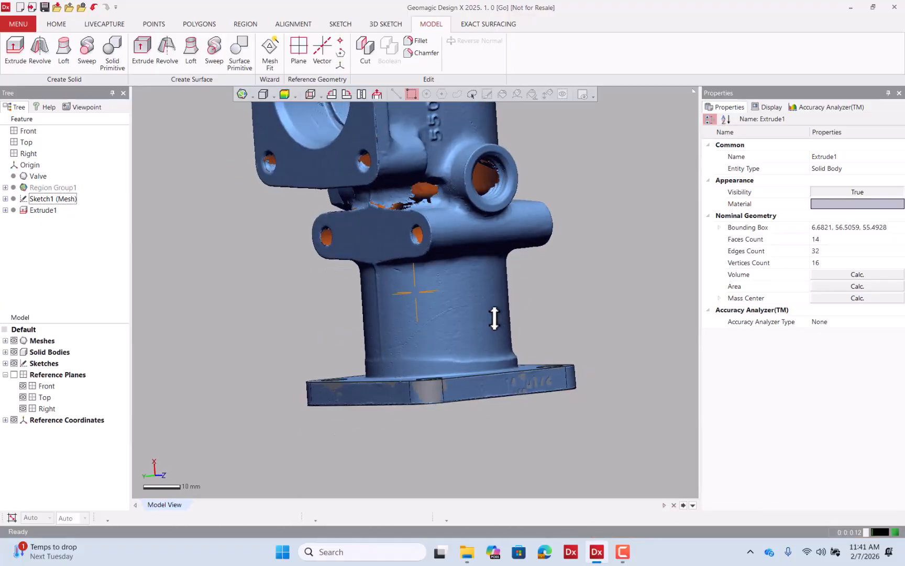
{"action": "right_click_drag", "start_coordinate": [494, 317], "coordinate": [515, 356]}
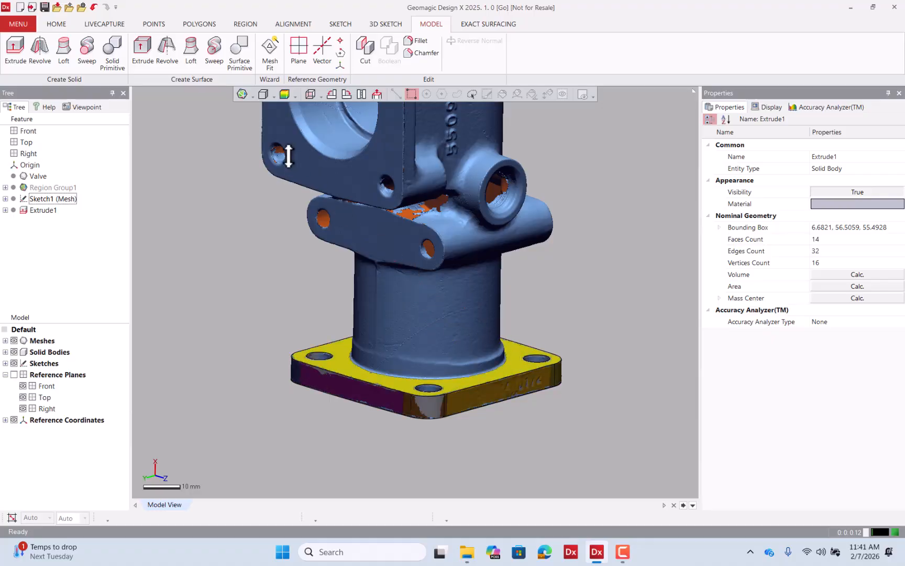
Smart-select the poly-faces of the valve's cylindrical neck above the flange.
{"action": "left_click", "coordinate": [249, 24]}
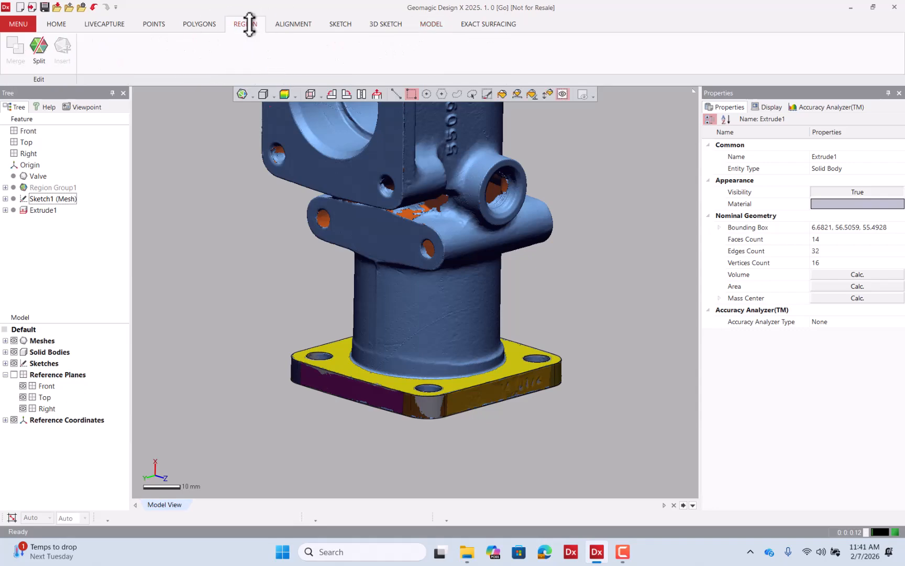
{"action": "left_click", "coordinate": [546, 93]}
{"action": "scroll", "coordinate": [452, 295], "scroll_direction": "down", "scroll_amount": 3}
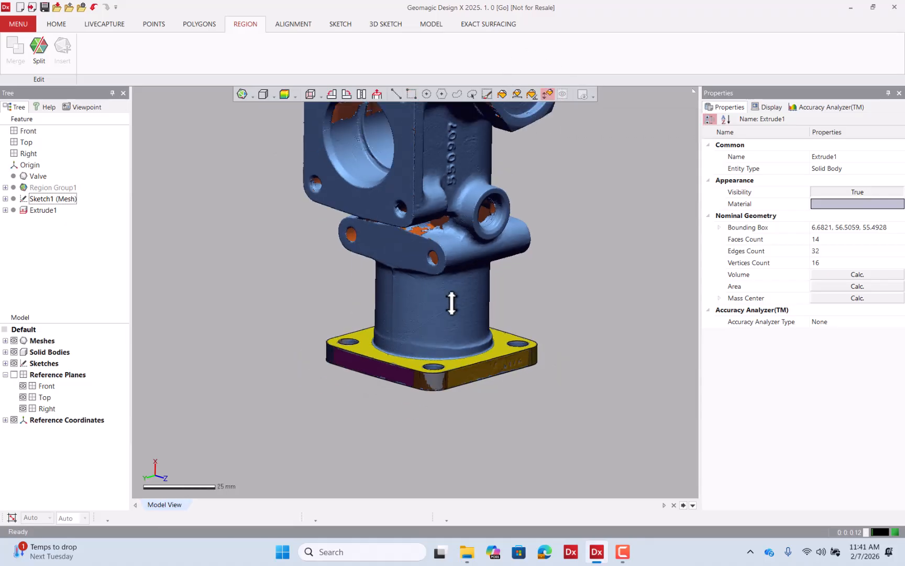
{"action": "scroll", "coordinate": [429, 303], "scroll_direction": "up", "scroll_amount": 3}
{"action": "left_click", "coordinate": [421, 314]}
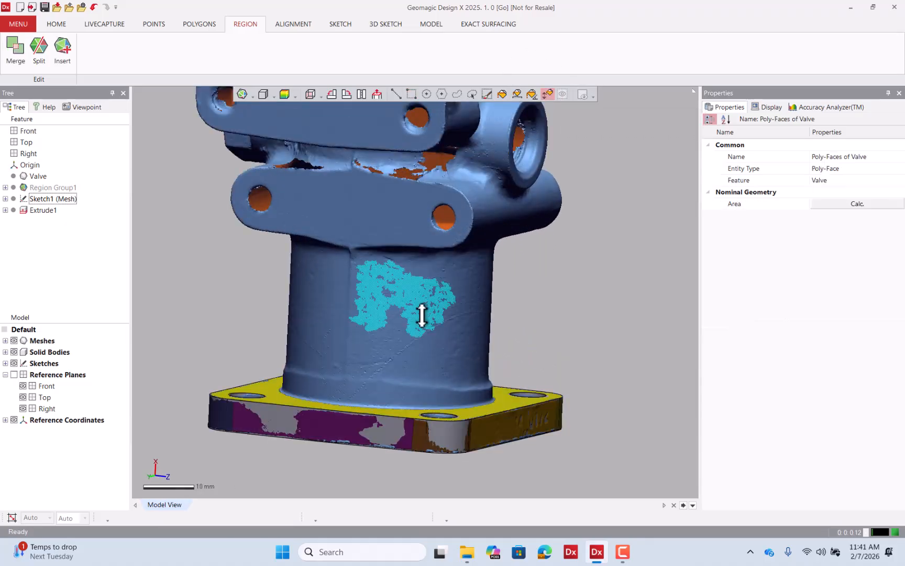
{"action": "right_click_drag", "start_coordinate": [430, 303], "coordinate": [316, 332]}
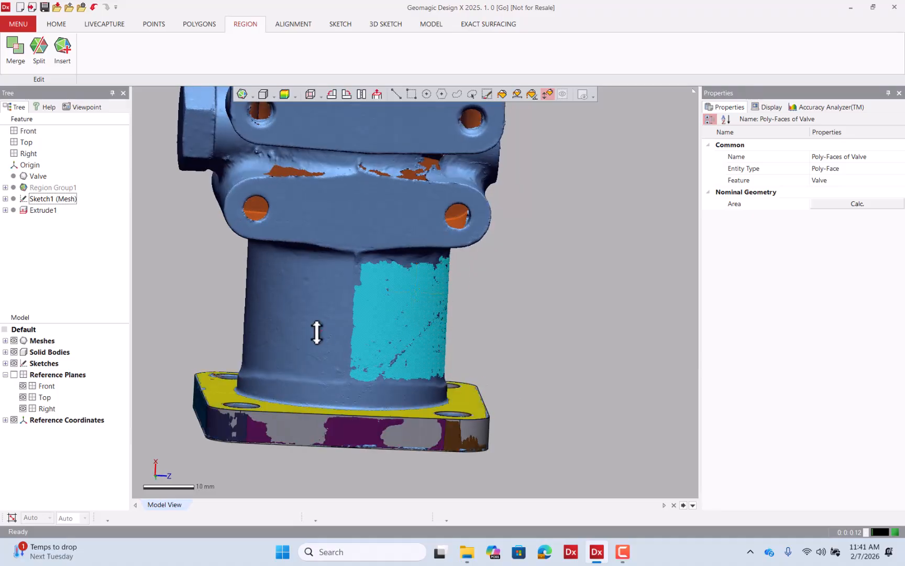
{"action": "left_click", "coordinate": [327, 311], "text": "shift"}
{"action": "left_click", "coordinate": [276, 292], "text": "shift"}
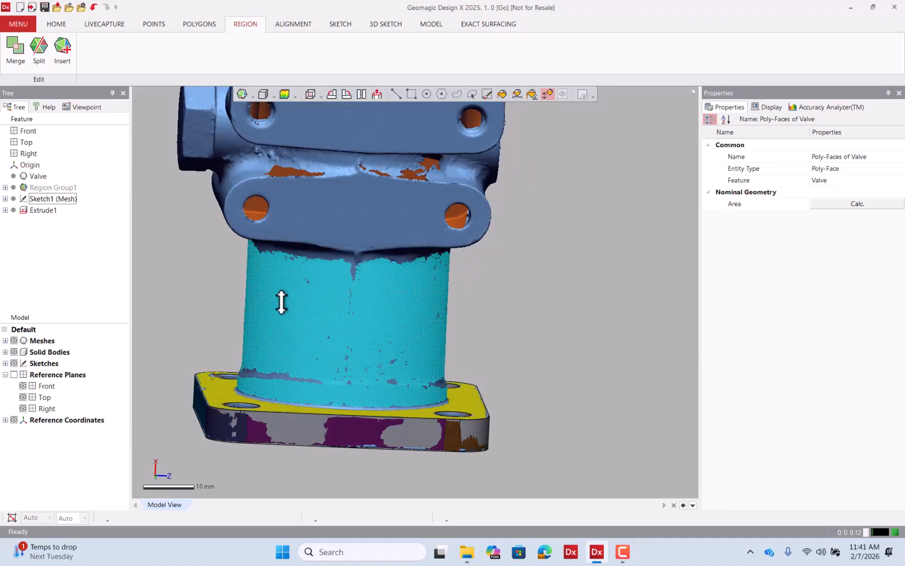
{"action": "right_click_drag", "start_coordinate": [282, 302], "coordinate": [336, 367]}
{"action": "left_click", "coordinate": [307, 325]}
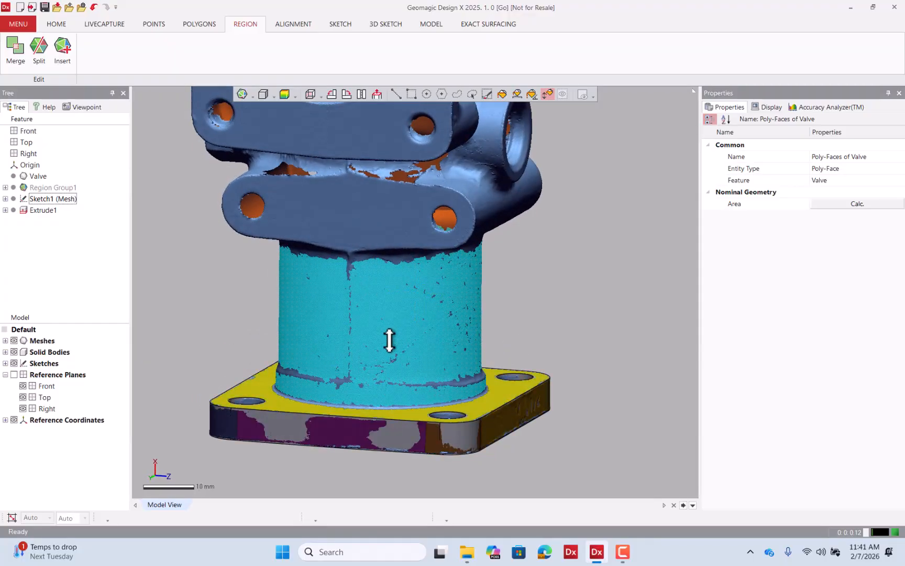
{"action": "right_click_drag", "start_coordinate": [390, 340], "coordinate": [435, 331]}
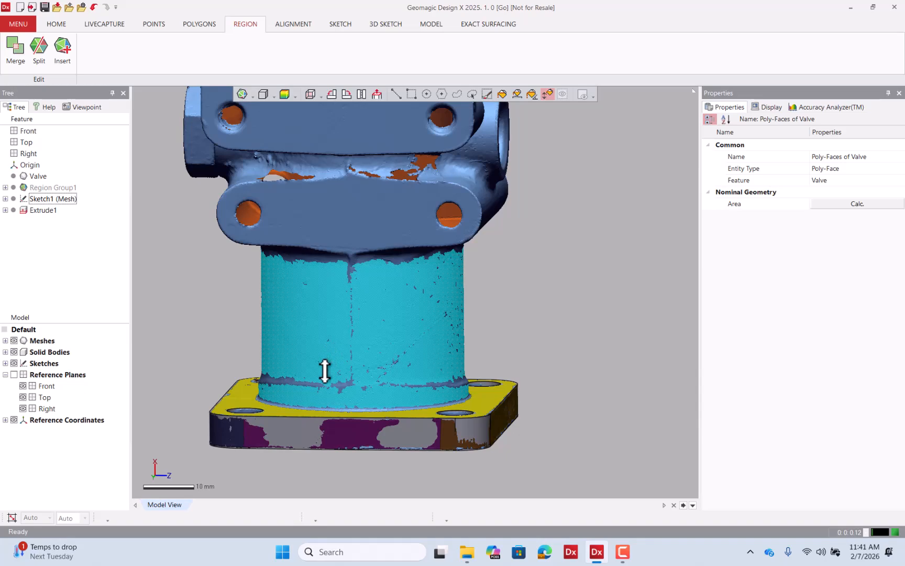
{"action": "scroll", "coordinate": [326, 370], "scroll_direction": "up", "scroll_amount": 4}
{"action": "right_click_drag", "start_coordinate": [327, 369], "coordinate": [342, 329]}
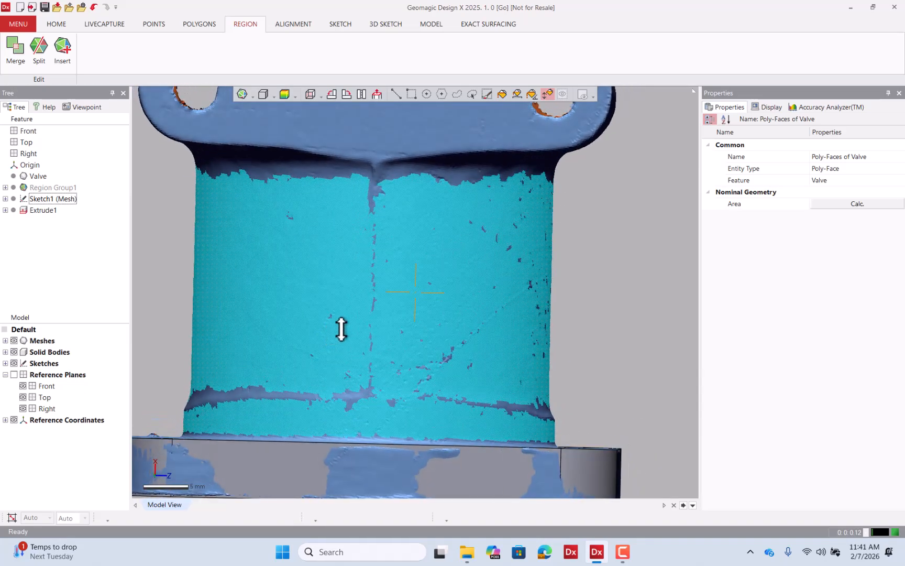
{"action": "scroll", "coordinate": [341, 329], "scroll_direction": "down", "scroll_amount": 4}
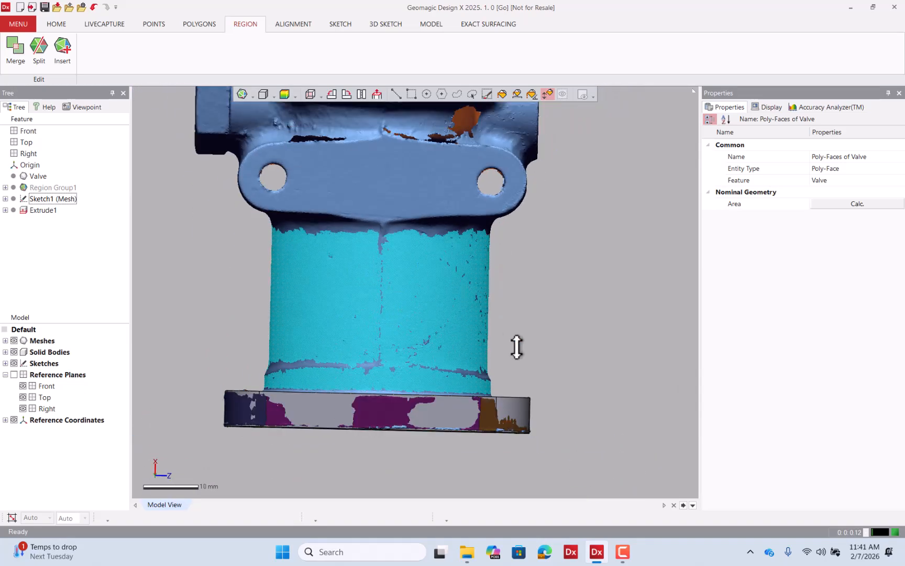
{"action": "right_click_drag", "start_coordinate": [516, 347], "coordinate": [534, 344]}
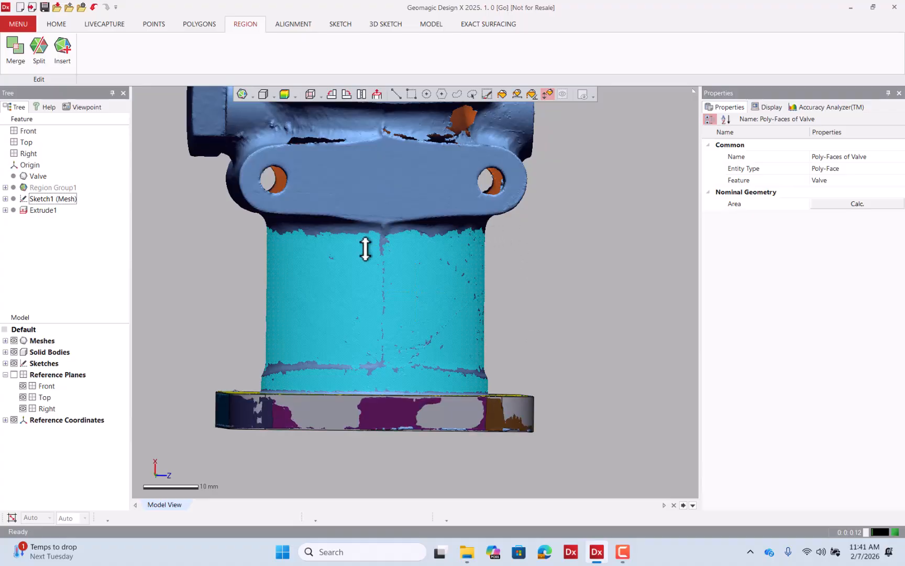
{"action": "scroll", "coordinate": [357, 301], "scroll_direction": "up", "scroll_amount": 3}
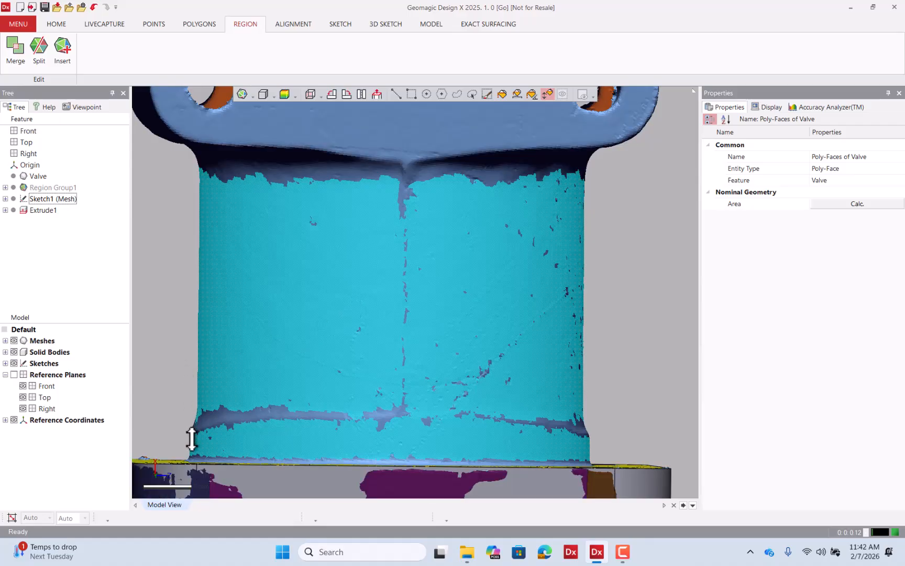
{"action": "scroll", "coordinate": [459, 181], "scroll_direction": "down", "scroll_amount": 3}
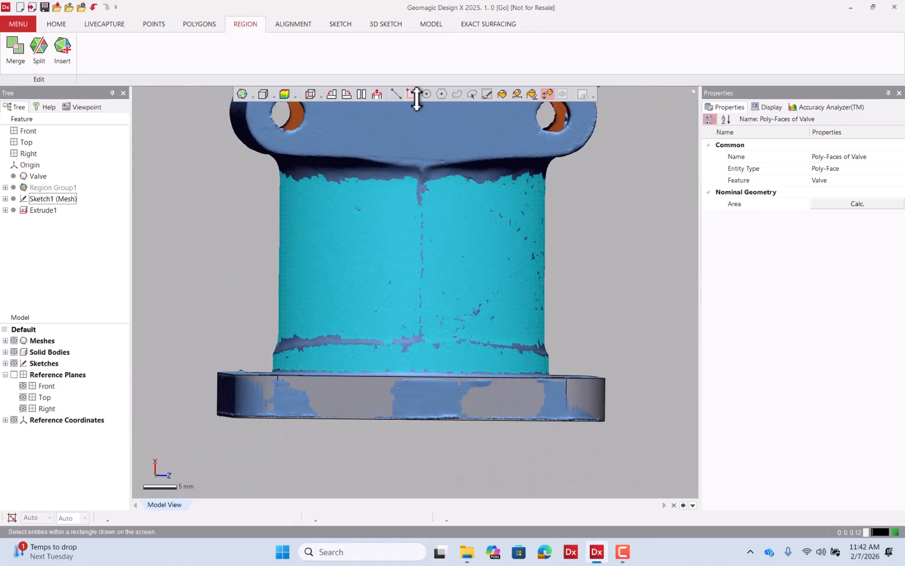
Deselect the fillet bands at the top and bottom of the neck with rectangle selection.
{"action": "left_click", "coordinate": [412, 94]}
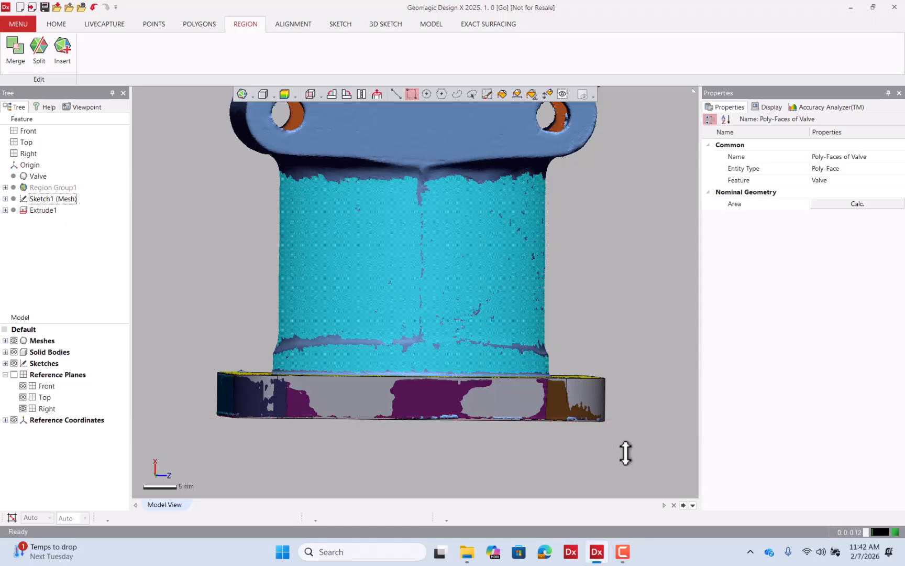
{"action": "left_click_drag", "start_coordinate": [623, 453], "coordinate": [200, 328]}
{"action": "right_click_drag", "start_coordinate": [560, 286], "coordinate": [292, 166]}
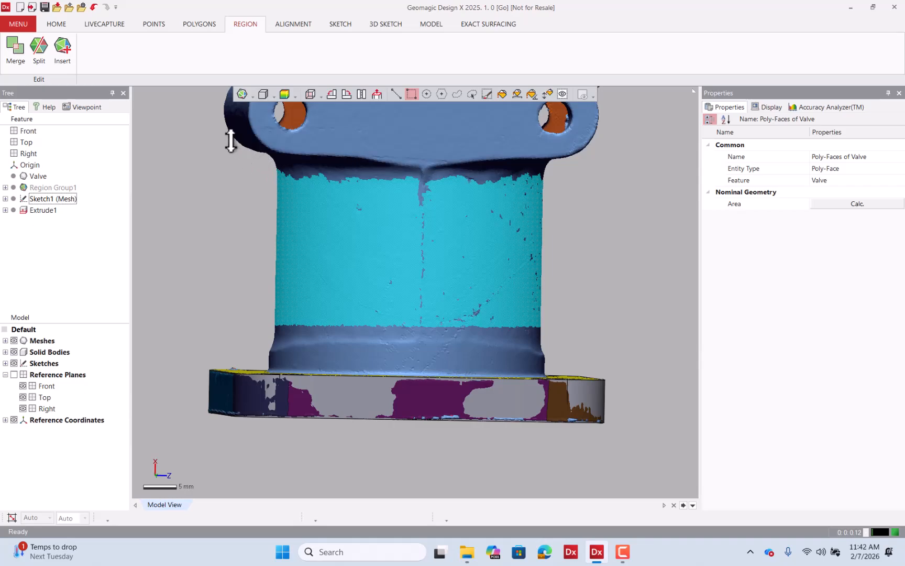
{"action": "left_click_drag", "start_coordinate": [230, 139], "coordinate": [585, 196]}
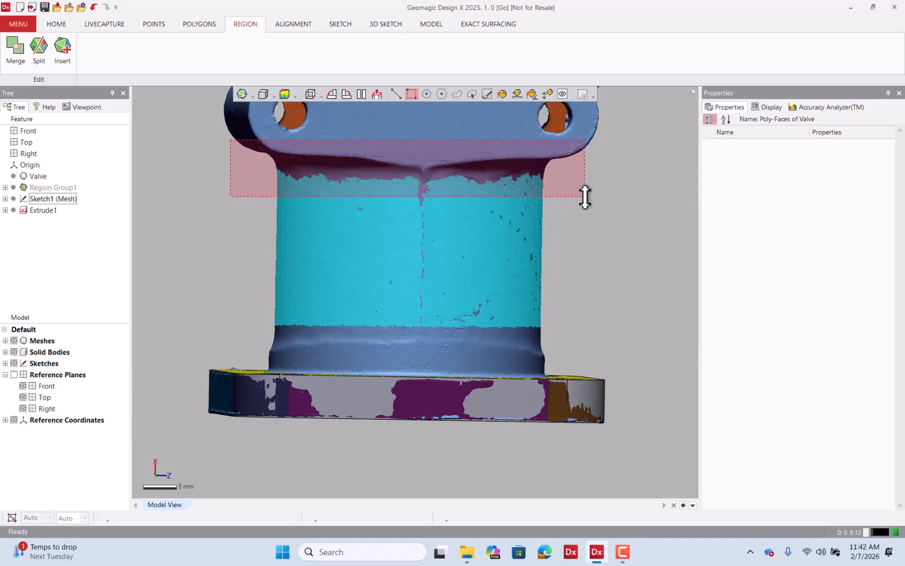
{"action": "right_click_drag", "start_coordinate": [577, 238], "coordinate": [505, 282]}
{"action": "scroll", "coordinate": [411, 301], "scroll_direction": "down", "scroll_amount": 6}
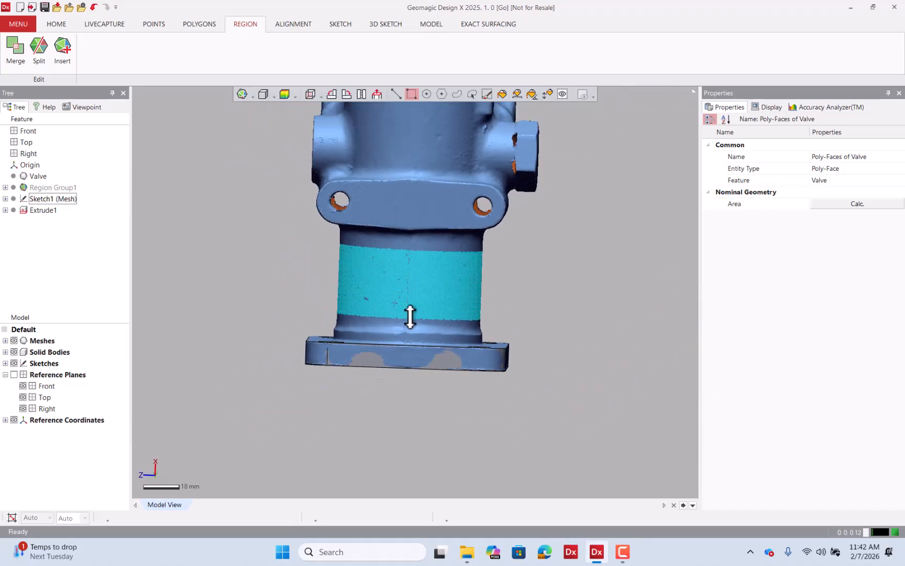
{"action": "scroll", "coordinate": [396, 283], "scroll_direction": "down", "scroll_amount": 2}
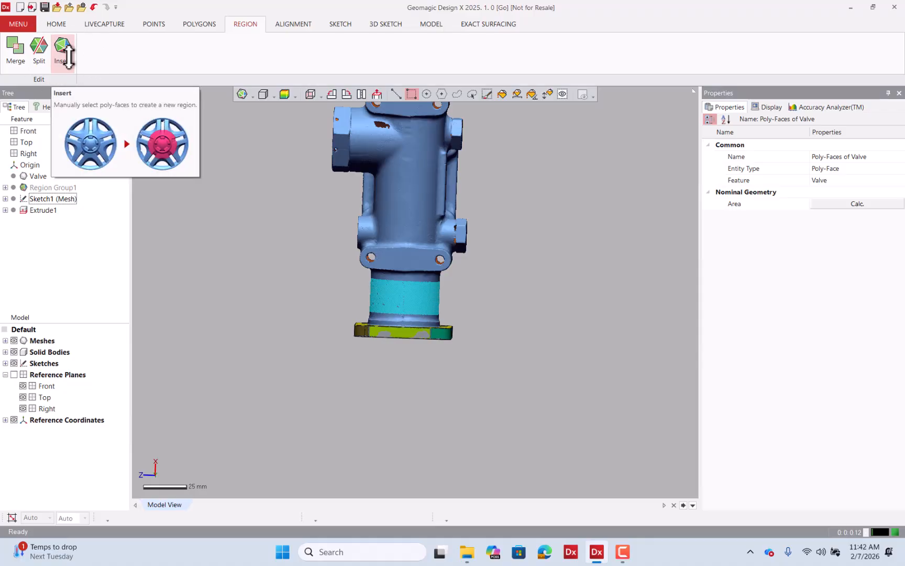
Insert the selected neck poly-faces as a new region and inspect its cylinder properties.
{"action": "left_click", "coordinate": [65, 50]}
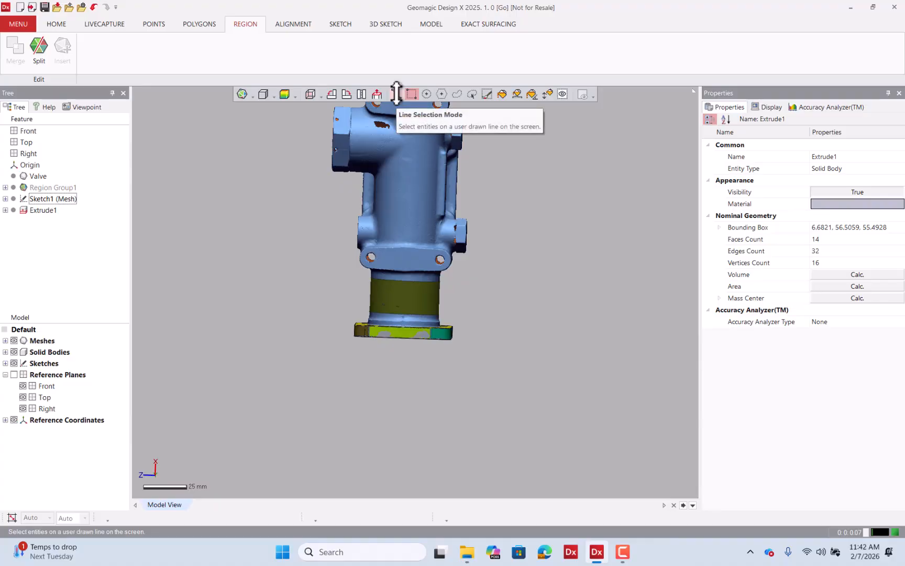
{"action": "left_click", "coordinate": [397, 94]}
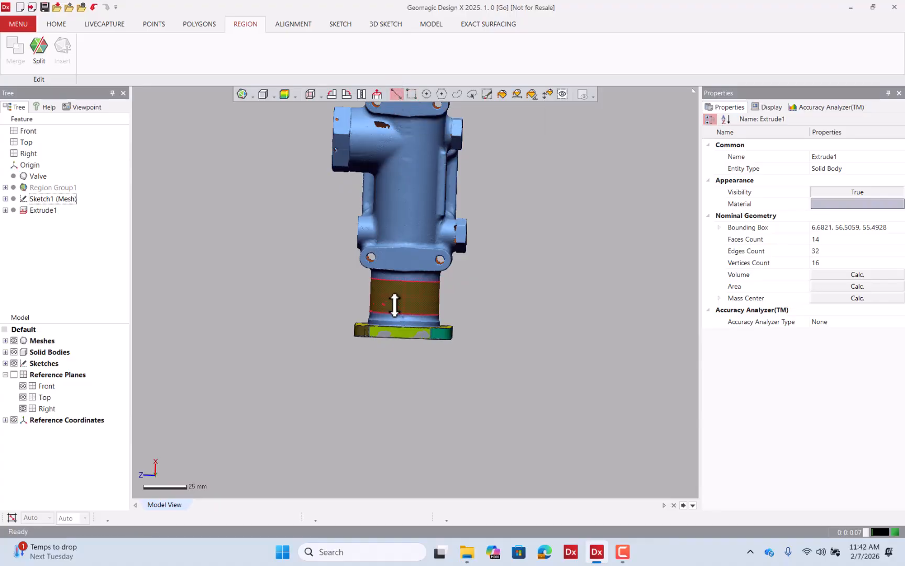
{"action": "left_click", "coordinate": [395, 304]}
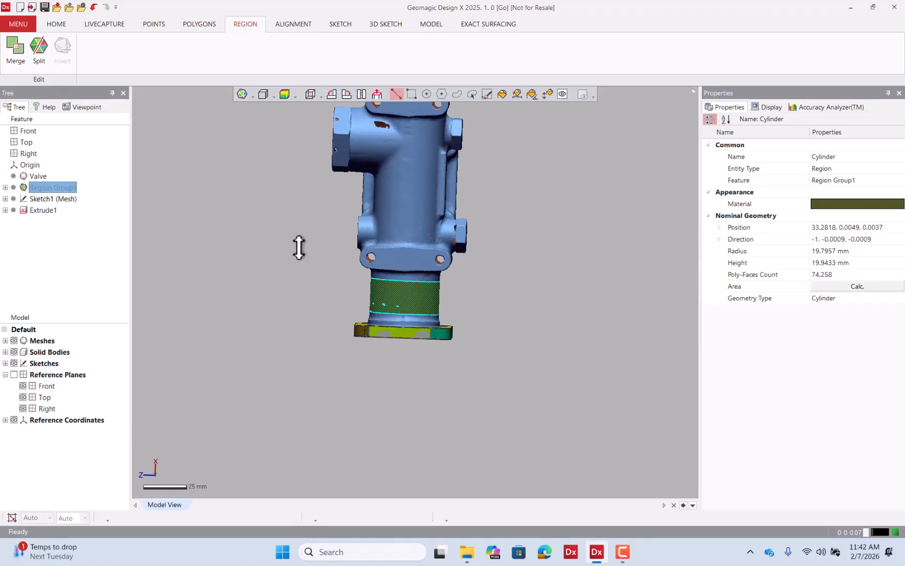
{"action": "left_click", "coordinate": [299, 247]}
Smart-select the poly-faces of the valve's main vertical body and the side port cylinder.
{"action": "scroll", "coordinate": [462, 153], "scroll_direction": "up", "scroll_amount": 4}
{"action": "right_click_drag", "start_coordinate": [455, 166], "coordinate": [488, 372]}
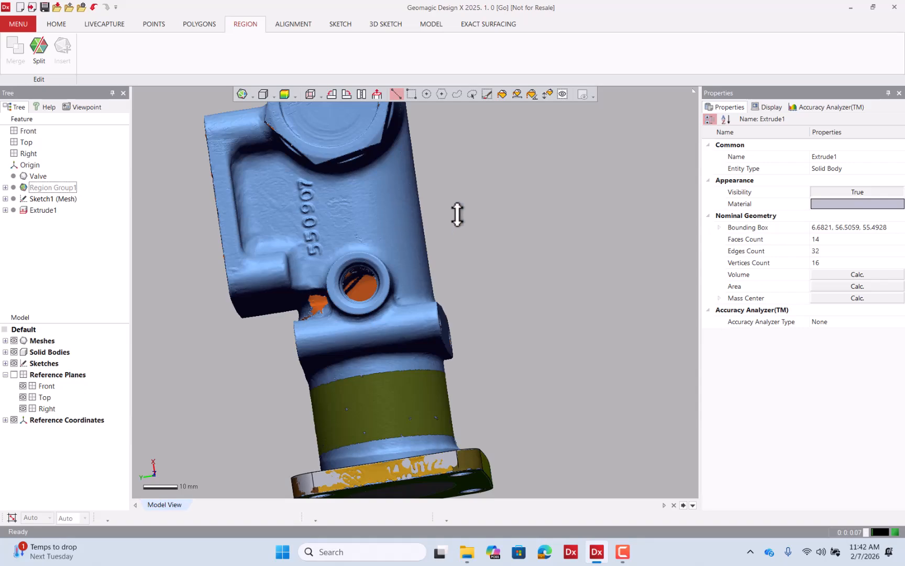
{"action": "right_click_drag", "start_coordinate": [457, 214], "coordinate": [390, 285]}
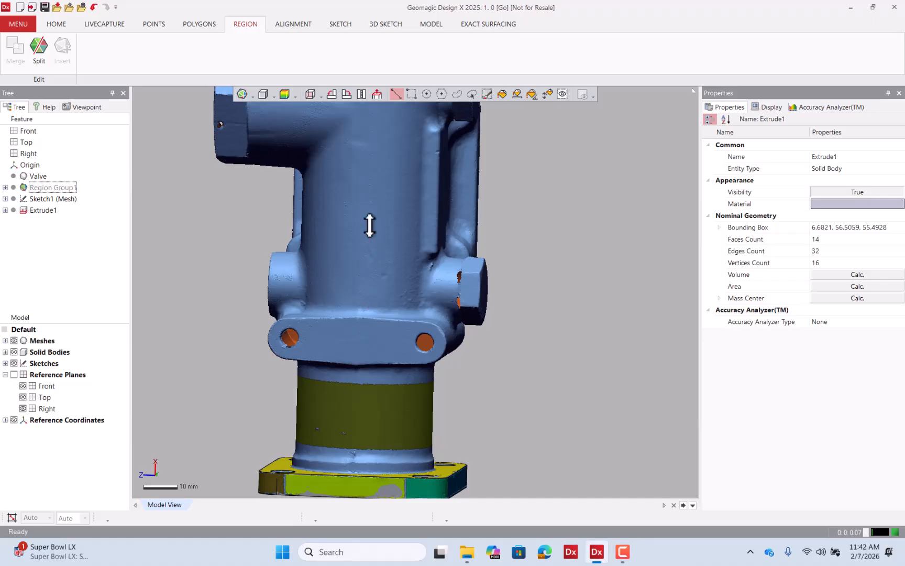
{"action": "scroll", "coordinate": [373, 289], "scroll_direction": "down", "scroll_amount": 5}
{"action": "right_click_drag", "start_coordinate": [373, 290], "coordinate": [436, 242]}
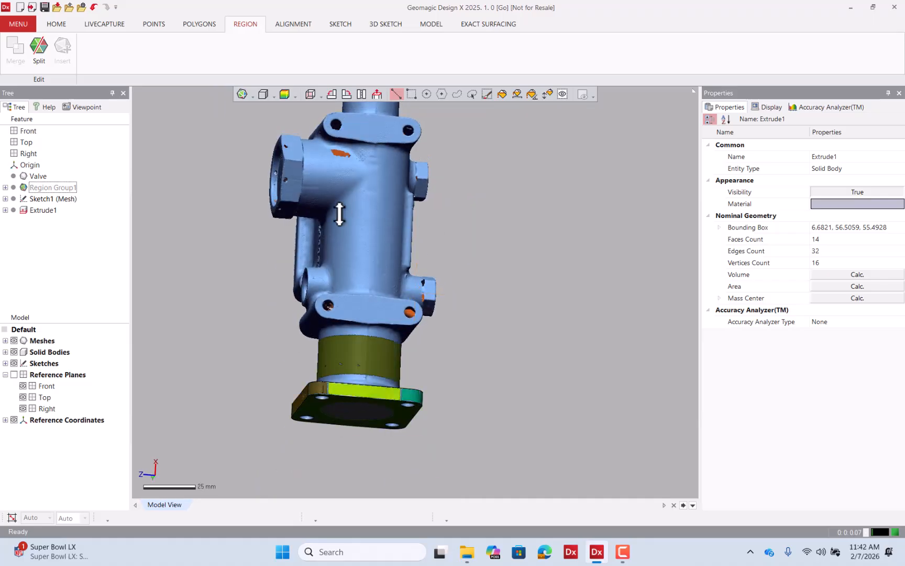
{"action": "right_click_drag", "start_coordinate": [371, 212], "coordinate": [481, 239]}
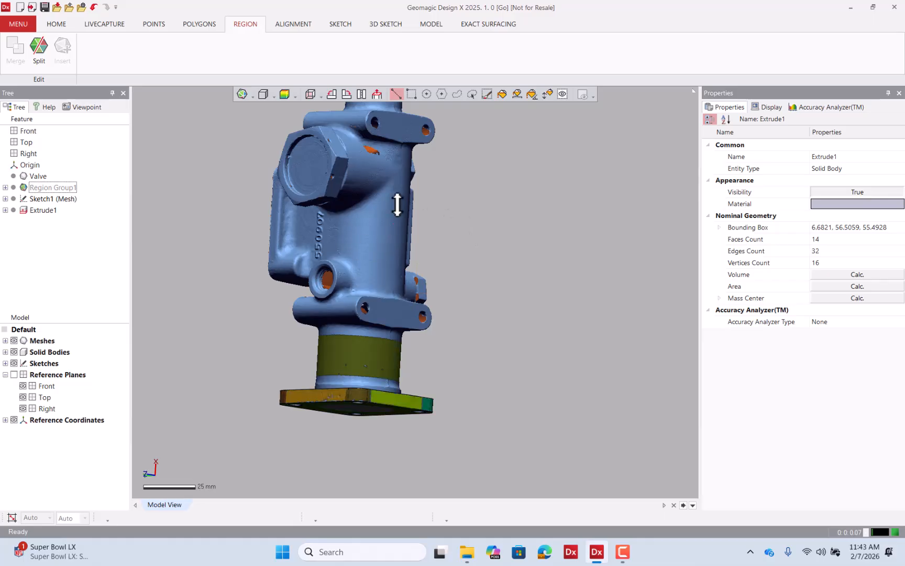
{"action": "left_click", "coordinate": [548, 94]}
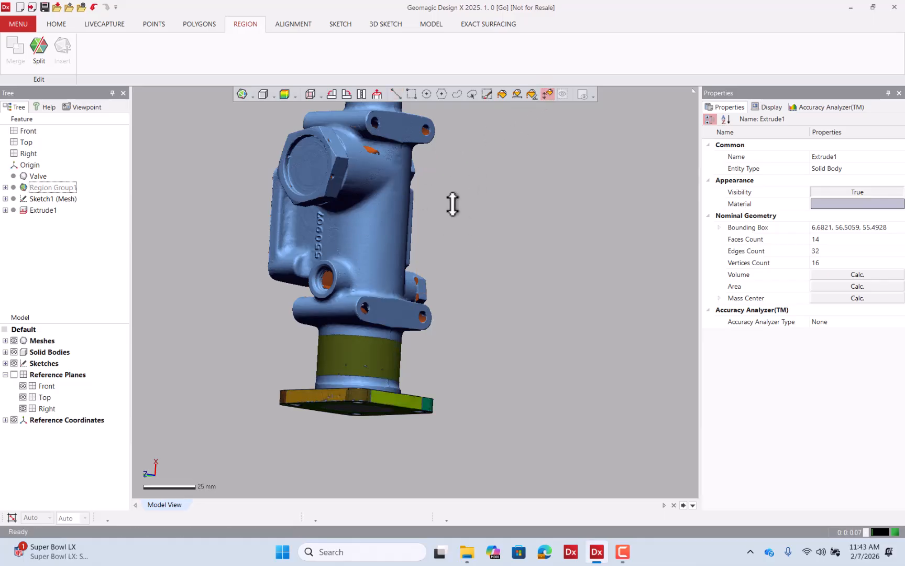
{"action": "left_click_drag", "start_coordinate": [383, 242], "coordinate": [417, 150]}
{"action": "left_click_drag", "start_coordinate": [410, 189], "coordinate": [408, 191]}
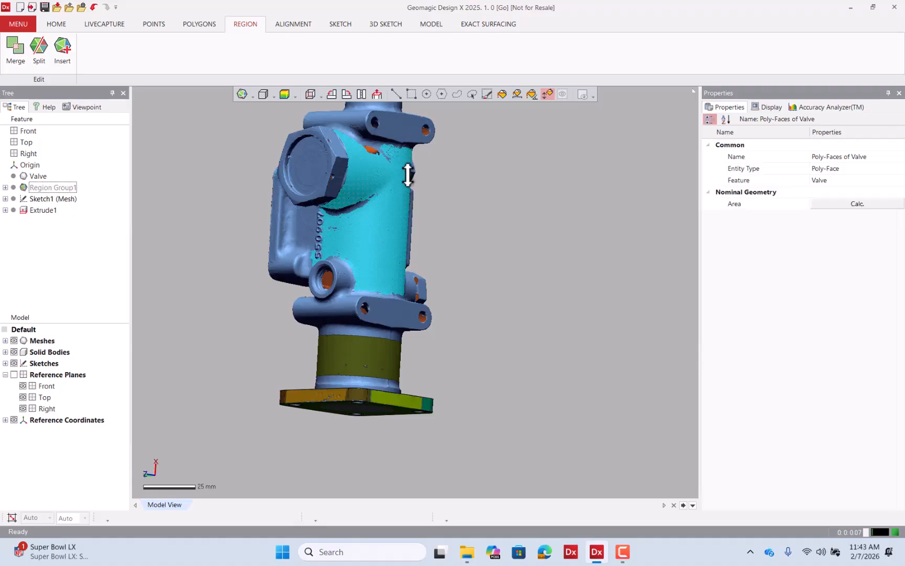
{"action": "mouse_move", "coordinate": [426, 189]}
{"action": "right_mouse_down"}
{"action": "mouse_move", "coordinate": [319, 243]}
{"action": "mouse_move", "coordinate": [232, 250]}
{"action": "mouse_move", "coordinate": [358, 228]}
{"action": "mouse_move", "coordinate": [453, 300]}
{"action": "mouse_move", "coordinate": [521, 289]}
{"action": "mouse_move", "coordinate": [464, 269]}
{"action": "right_mouse_up"}
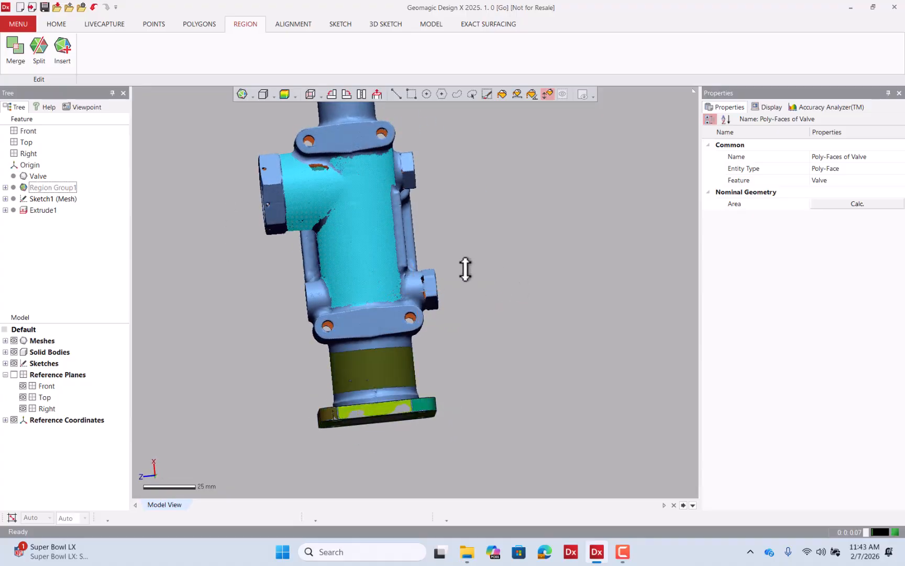
{"action": "scroll", "coordinate": [287, 234], "scroll_direction": "up", "scroll_amount": 5}
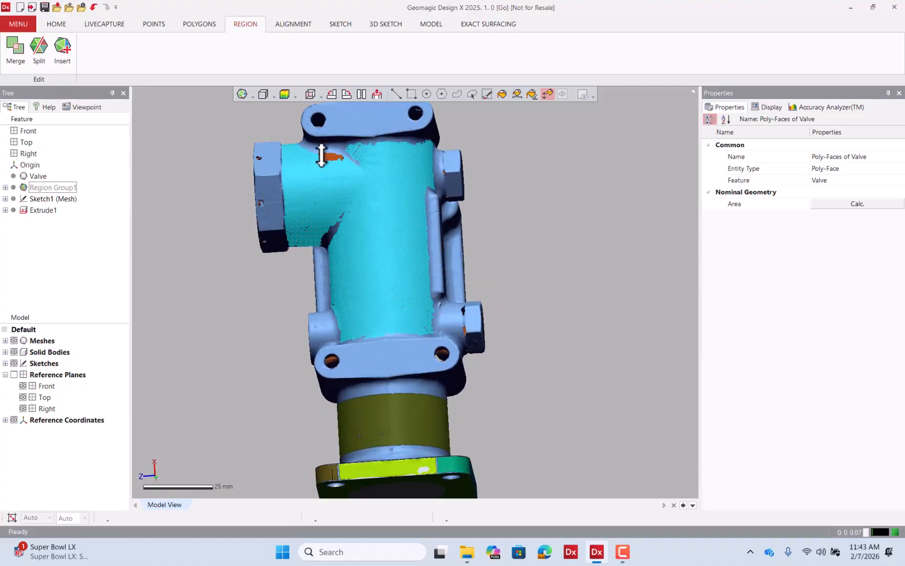
{"action": "scroll", "coordinate": [354, 162], "scroll_direction": "up", "scroll_amount": 3}
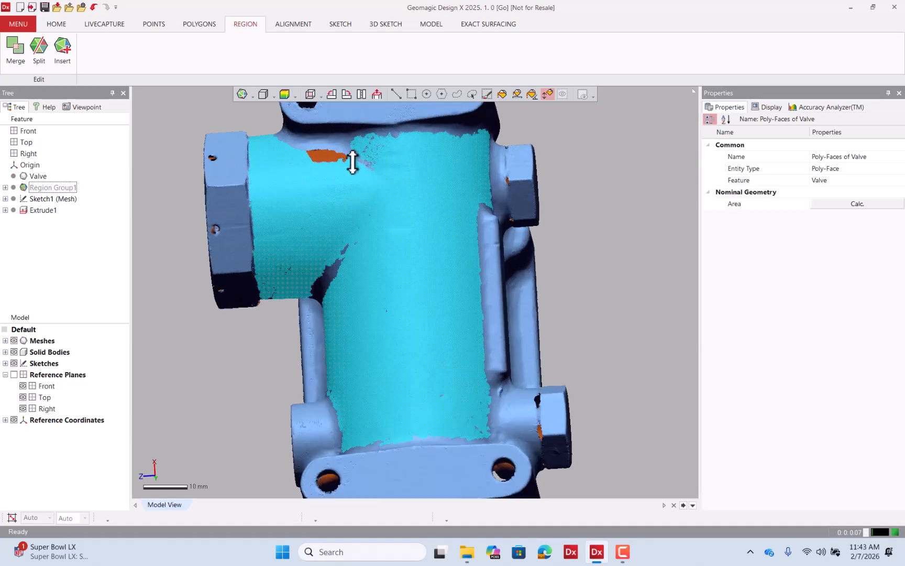
Brush-deselect the fillet blend between the side port and the main body.
{"action": "left_click", "coordinate": [486, 94]}
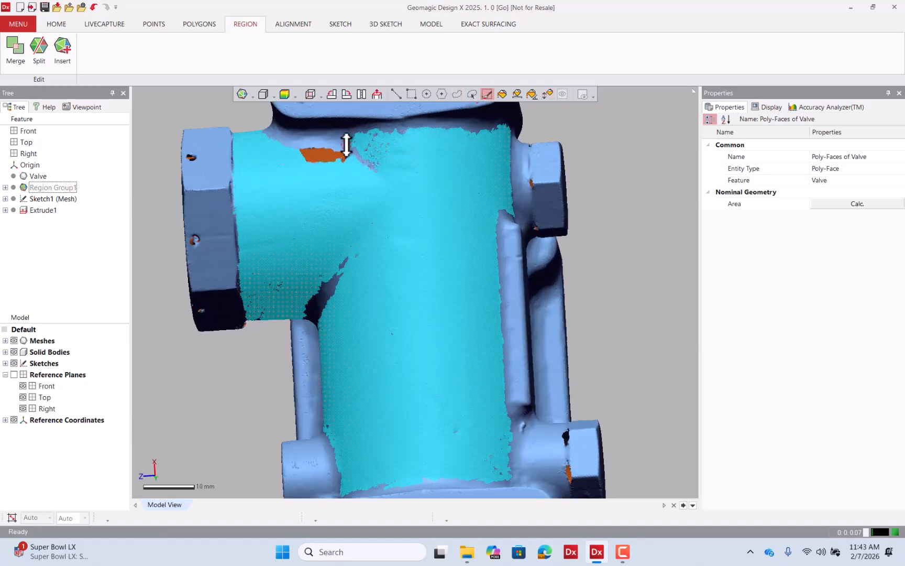
{"action": "key", "text": "ctrl"}
{"action": "key", "text": "ctrl"}
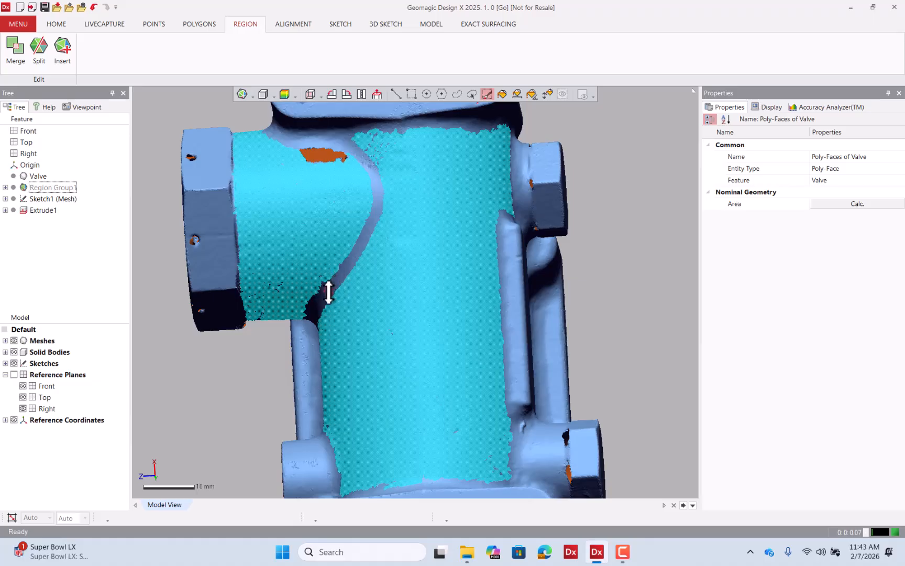
{"action": "right_click_drag", "start_coordinate": [380, 224], "coordinate": [445, 226]}
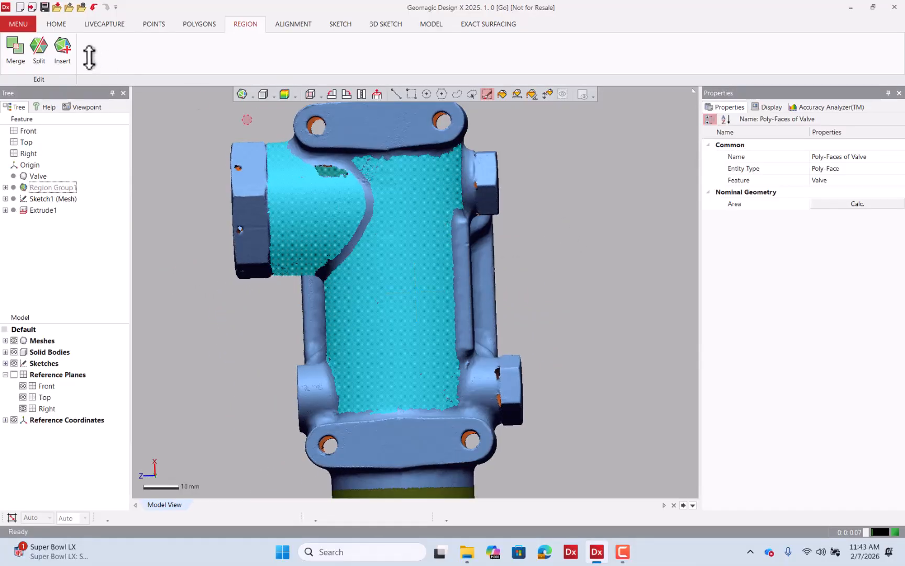
Insert the selected main-body poly-faces as a new region.
{"action": "left_click", "coordinate": [69, 52]}
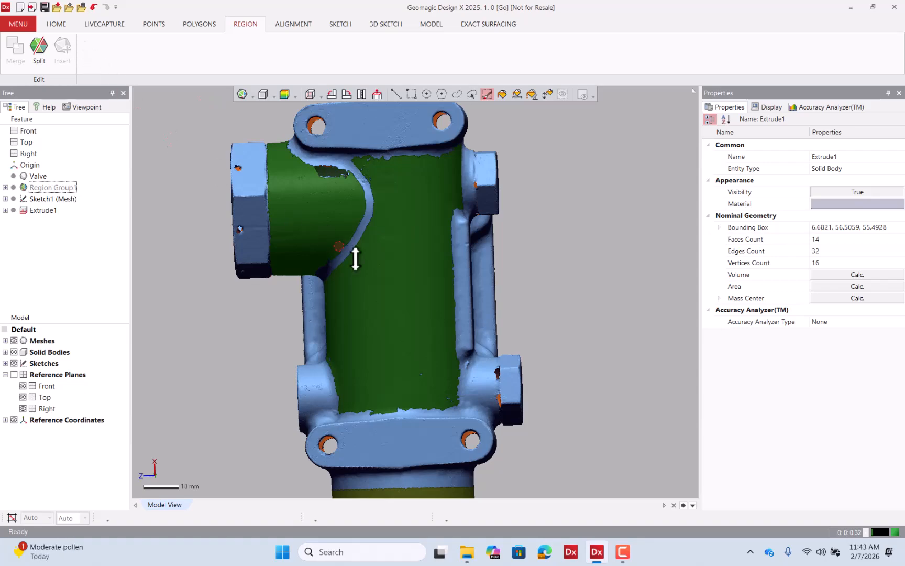
{"action": "scroll", "coordinate": [355, 257], "scroll_direction": "down", "scroll_amount": 5}
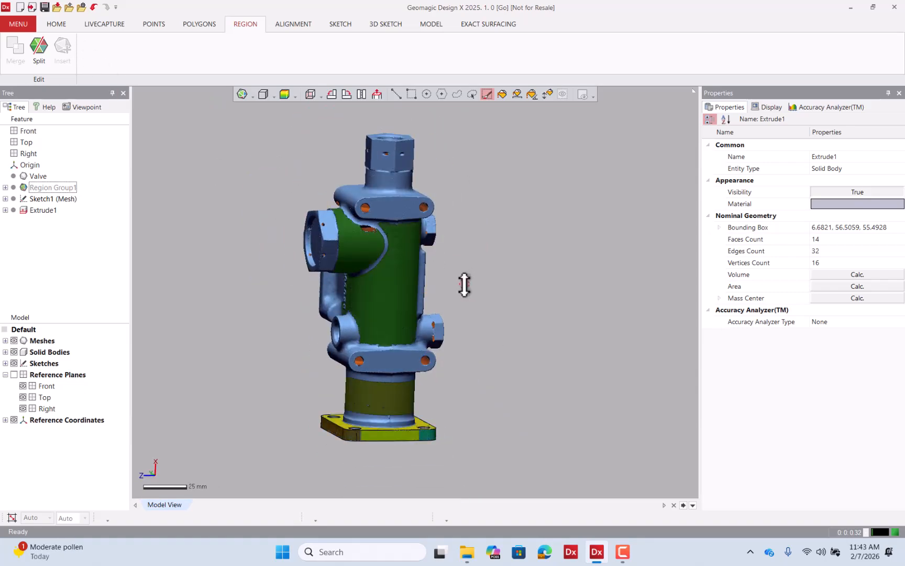
{"action": "scroll", "coordinate": [397, 279], "scroll_direction": "up", "scroll_amount": 2}
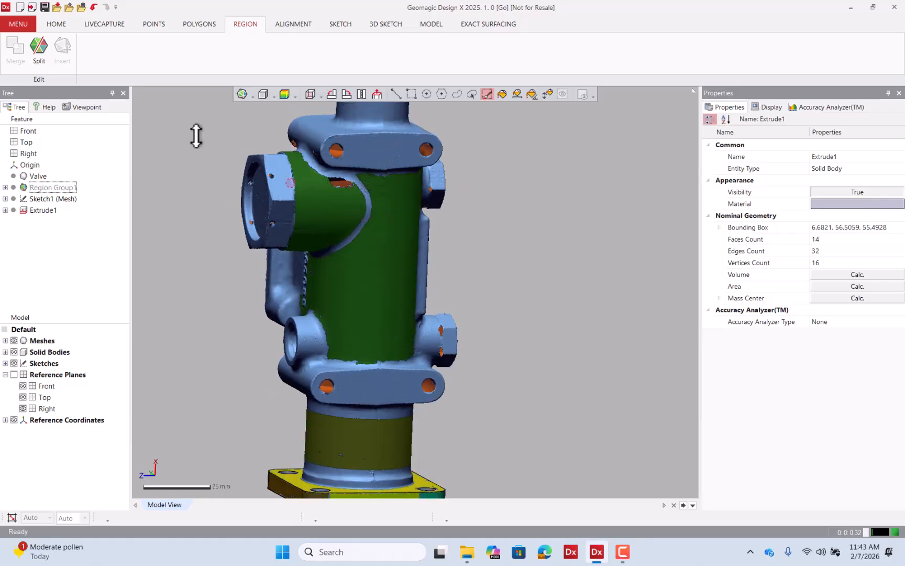
Select the main-body region on the zoomed-in valve to review its properties.
{"action": "scroll", "coordinate": [345, 245], "scroll_direction": "up", "scroll_amount": 2}
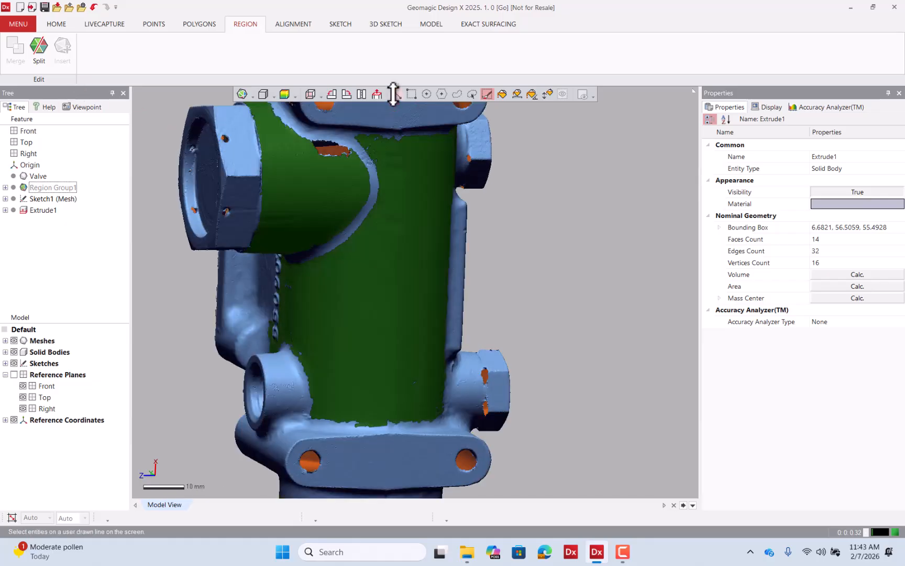
{"action": "left_click", "coordinate": [396, 94]}
{"action": "left_click", "coordinate": [413, 198]}
{"action": "right_click_drag", "start_coordinate": [484, 293], "coordinate": [401, 257]}
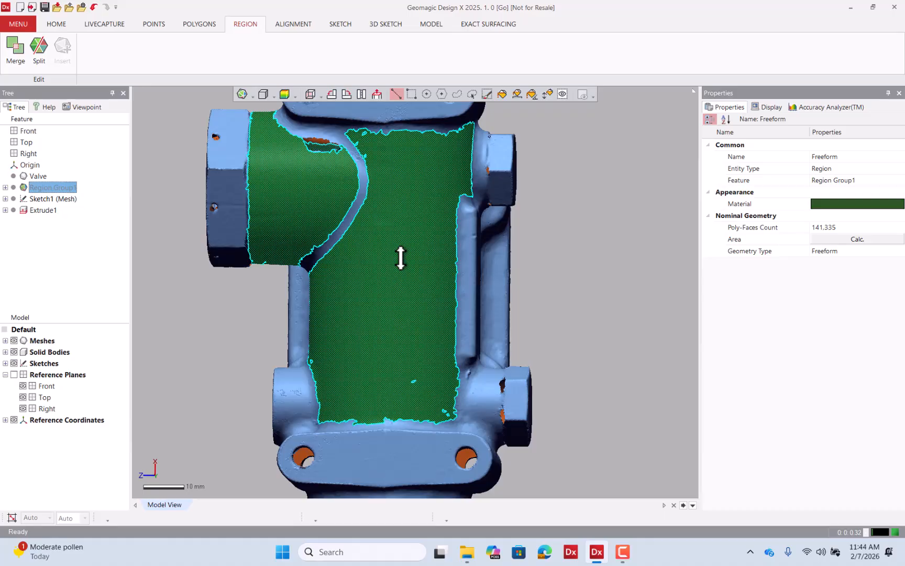
Select the side port's end face and the hex bolt's top face, and insert them as a new region.
{"action": "left_click", "coordinate": [182, 272]}
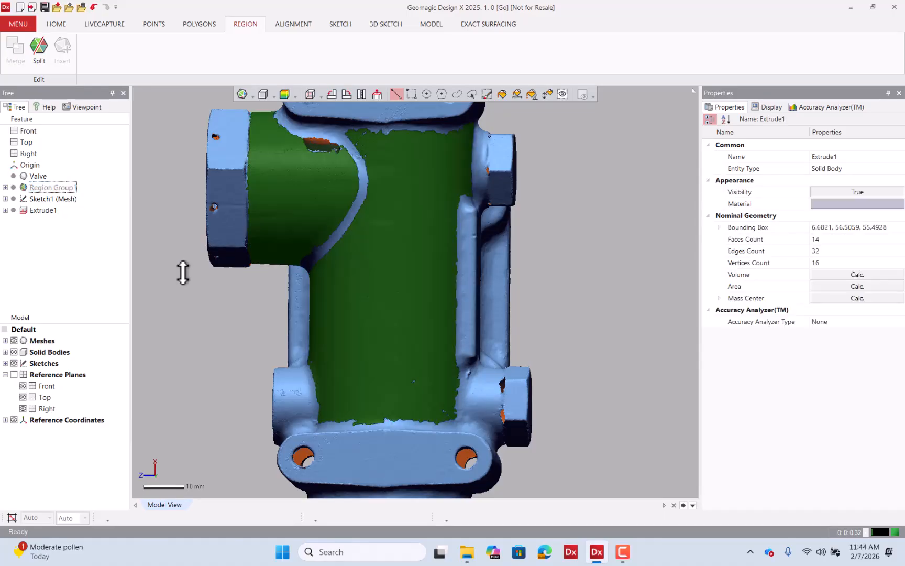
{"action": "right_click_drag", "start_coordinate": [182, 272], "coordinate": [461, 155]}
{"action": "left_click", "coordinate": [546, 93]}
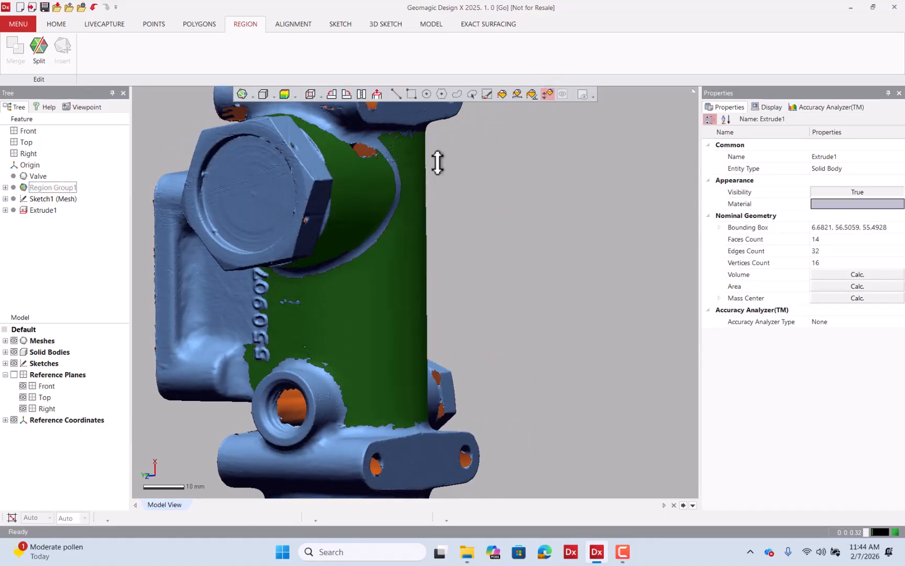
{"action": "left_click_drag", "start_coordinate": [244, 215], "coordinate": [256, 150]}
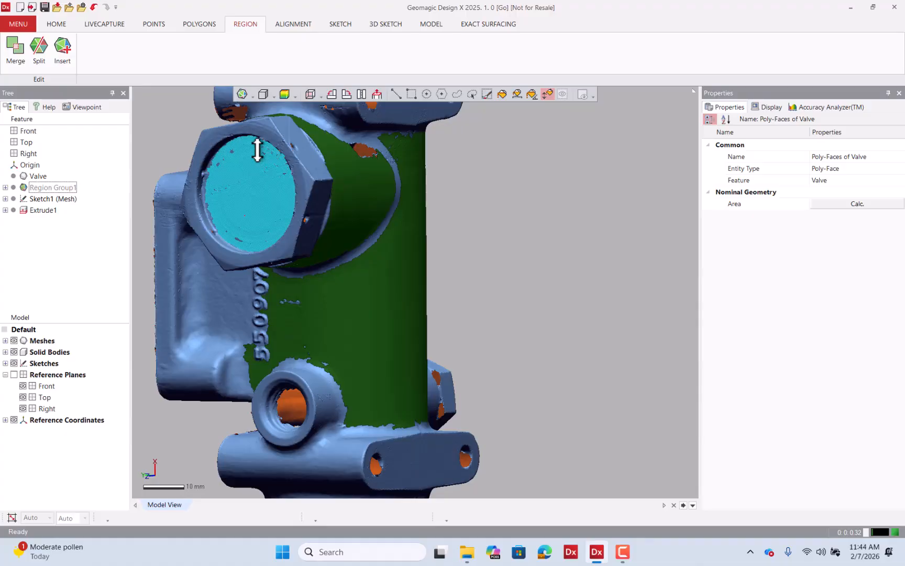
{"action": "right_click_drag", "start_coordinate": [257, 150], "coordinate": [477, 188]}
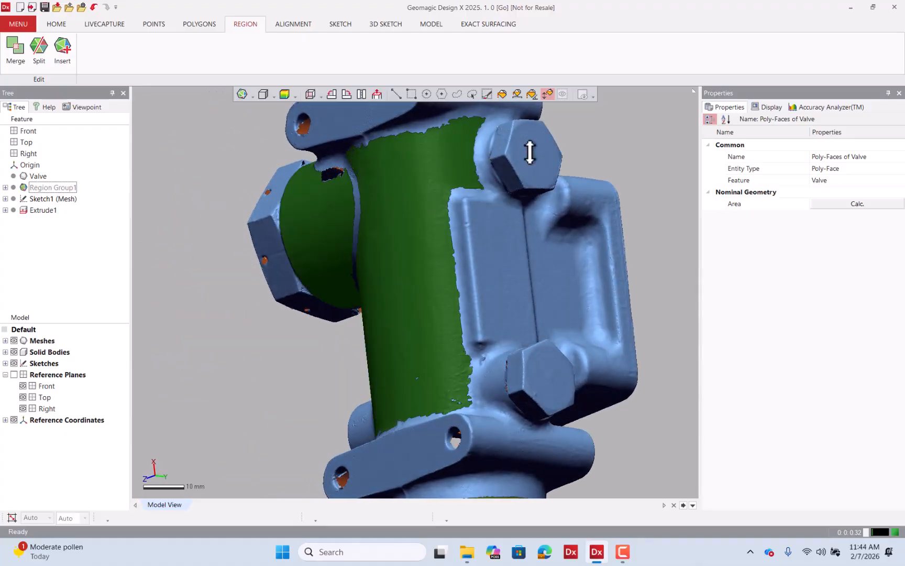
{"action": "left_click_drag", "start_coordinate": [534, 160], "coordinate": [538, 144]}
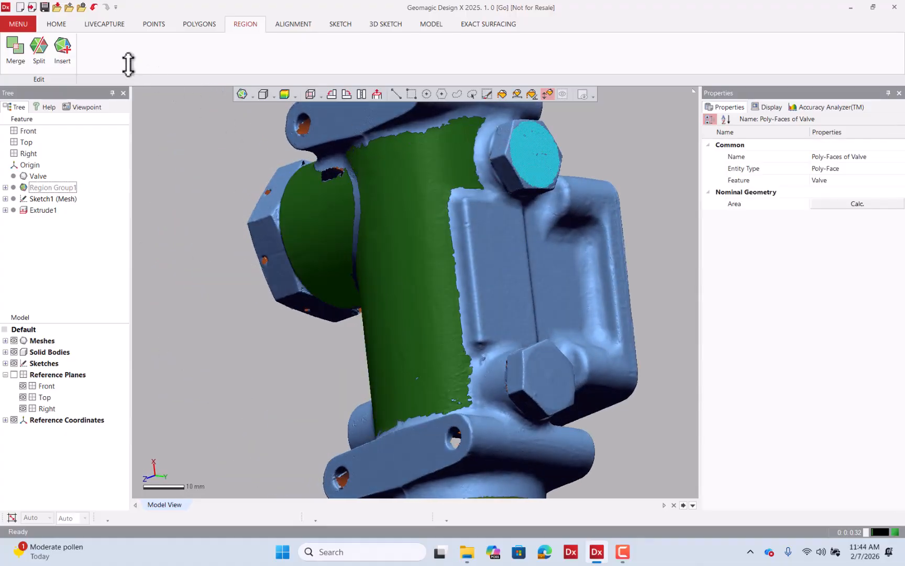
{"action": "left_click", "coordinate": [157, 128]}
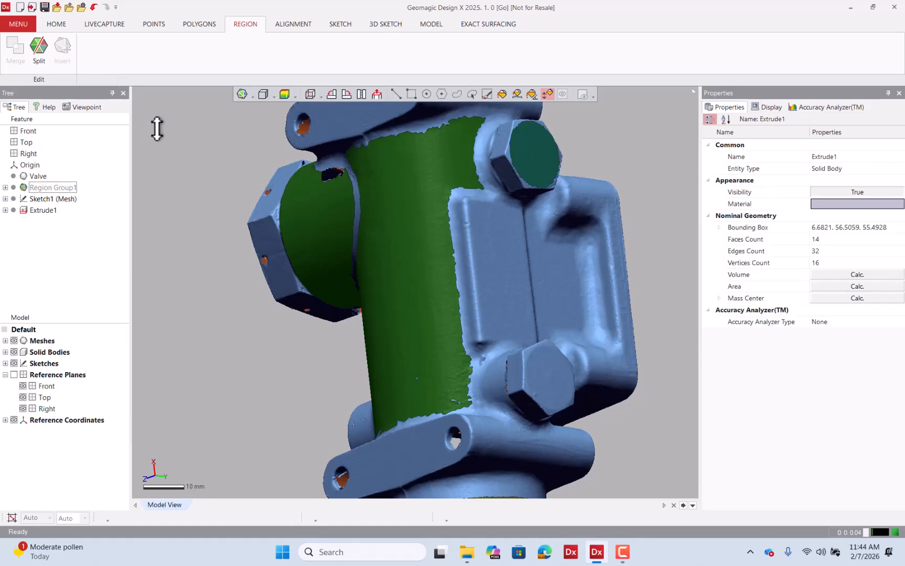
Inspect the side port's revolution region and the main body's freeform region from different angles.
{"action": "right_click_drag", "start_coordinate": [158, 128], "coordinate": [423, 143]}
{"action": "left_click", "coordinate": [395, 94]}
{"action": "left_click", "coordinate": [316, 188]}
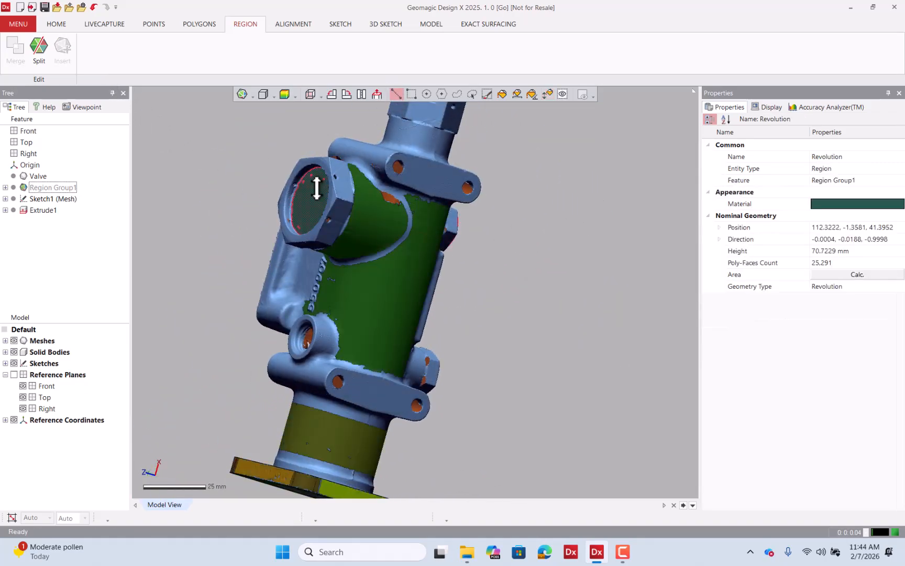
{"action": "right_click_drag", "start_coordinate": [558, 264], "coordinate": [378, 263]}
{"action": "left_click", "coordinate": [542, 279]}
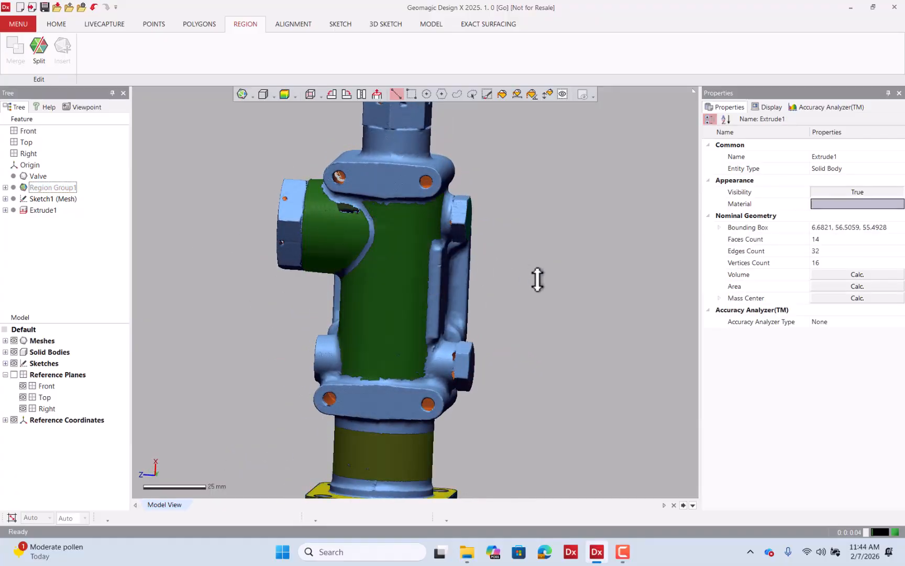
{"action": "left_click", "coordinate": [399, 266]}
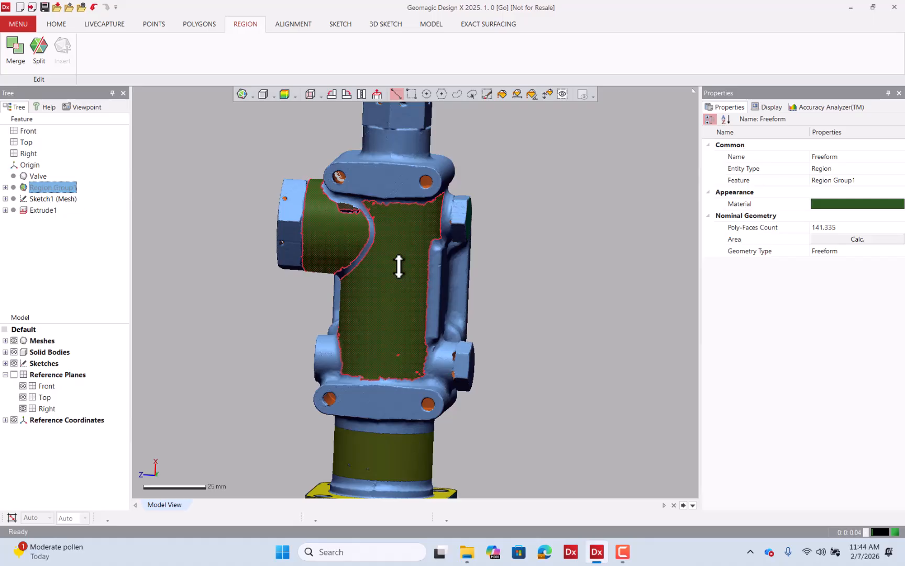
{"action": "mouse_move", "coordinate": [393, 272]}
{"action": "right_mouse_down"}
{"action": "mouse_move", "coordinate": [445, 252]}
{"action": "mouse_move", "coordinate": [476, 208]}
{"action": "mouse_move", "coordinate": [448, 243]}
{"action": "mouse_move", "coordinate": [424, 246]}
{"action": "mouse_move", "coordinate": [399, 267]}
{"action": "right_mouse_up"}
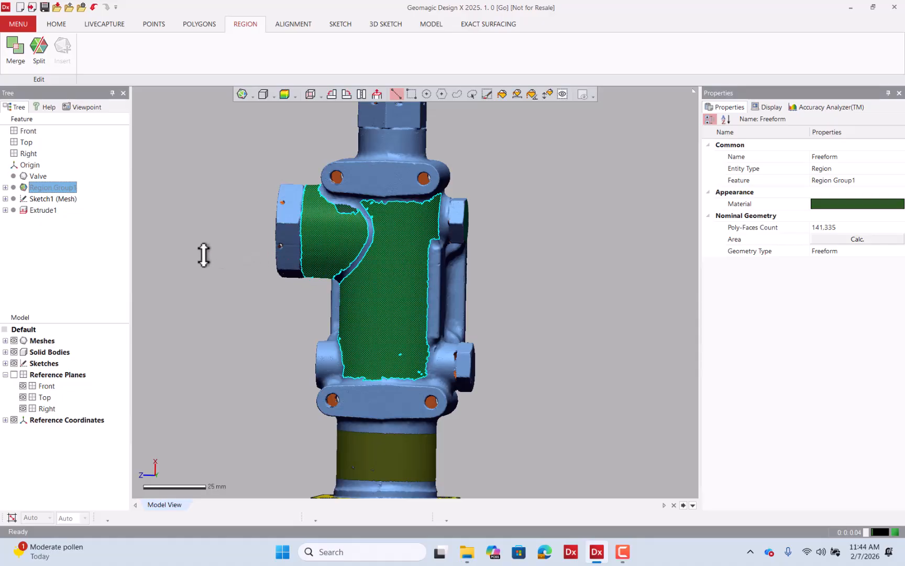
{"action": "left_click", "coordinate": [72, 230]}
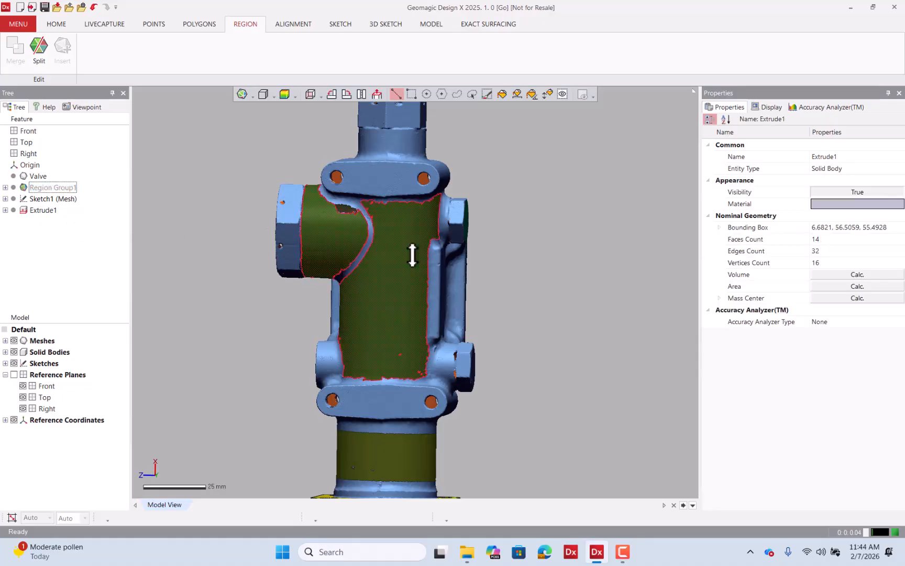
{"action": "left_click", "coordinate": [390, 256]}
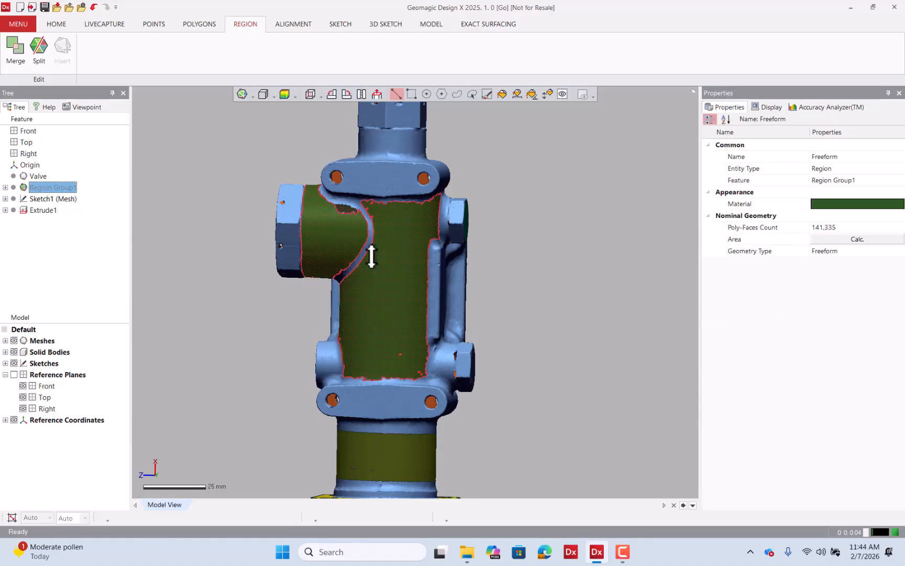
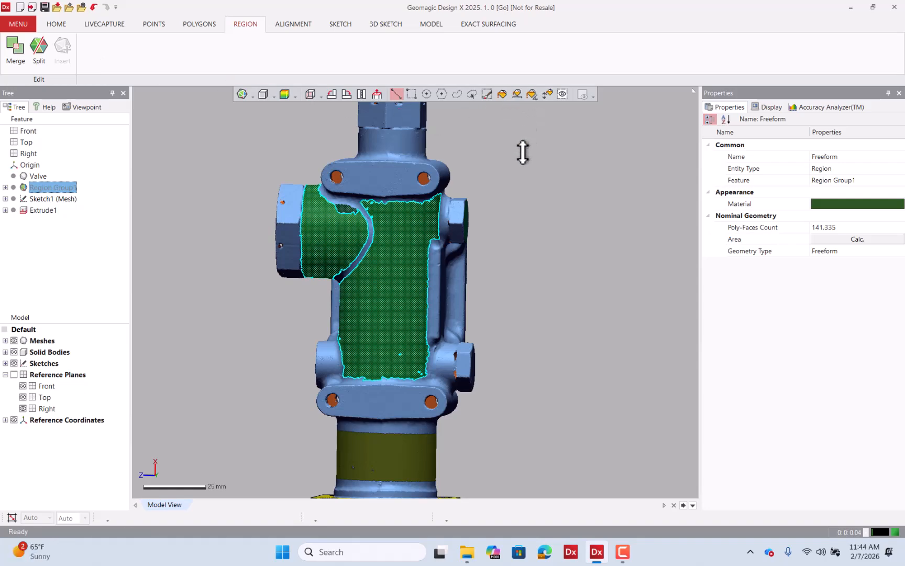
Deselect everything and undo the last two region operations on the main body.
{"action": "left_click", "coordinate": [503, 156]}
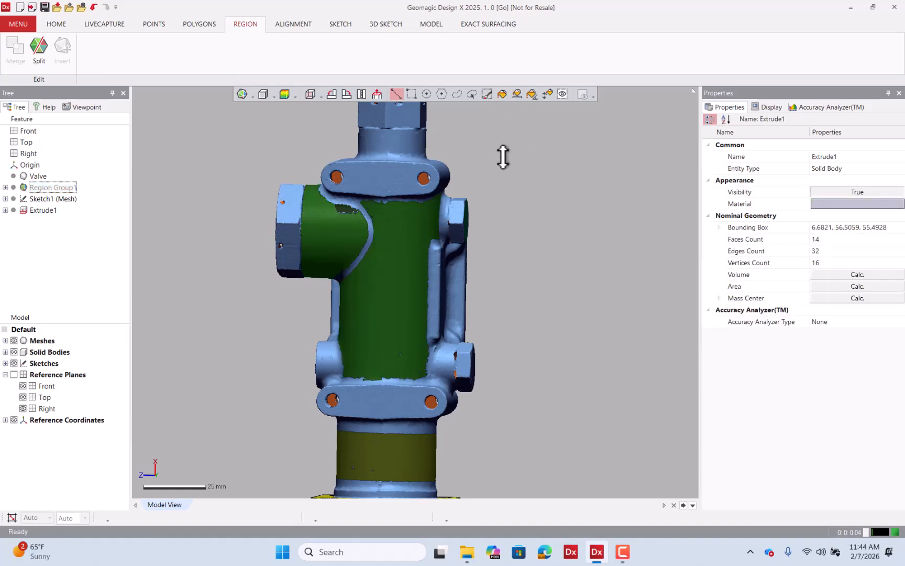
{"action": "key", "text": "ctrl+z"}
{"action": "key", "text": "ctrl+z"}
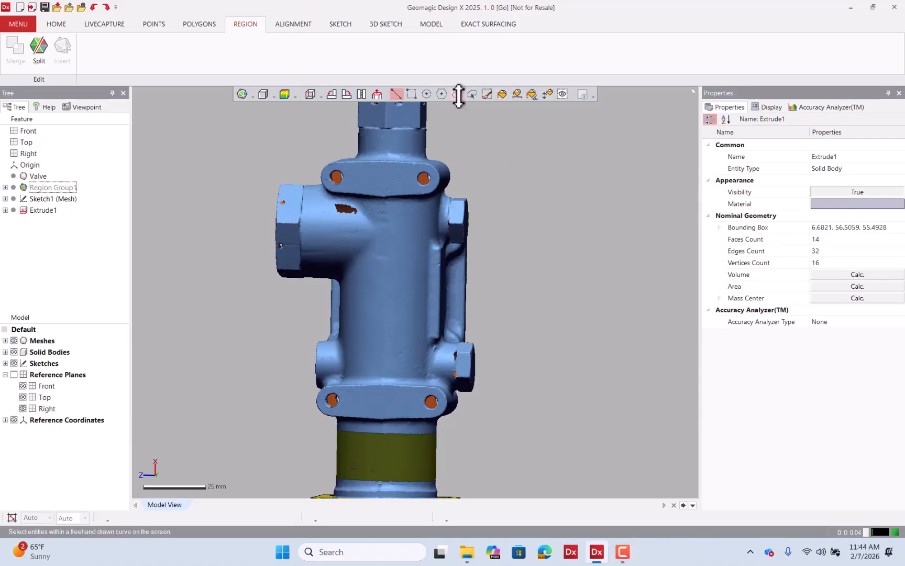
Switch to brush selection, paint over the front of the main body up to the port junction, and insert it as a new region.
{"action": "left_click", "coordinate": [443, 94]}
{"action": "scroll", "coordinate": [378, 337], "scroll_direction": "up", "scroll_amount": 5}
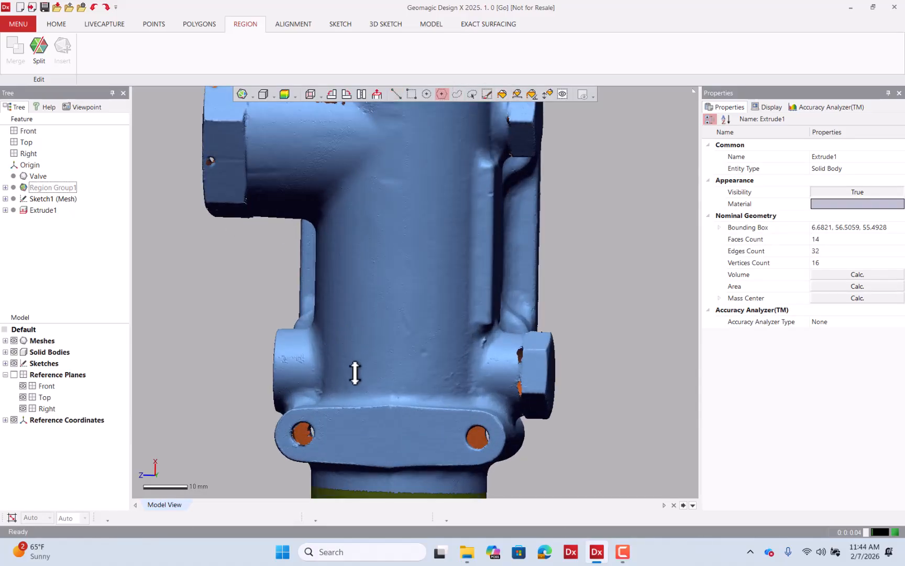
{"action": "left_click", "coordinate": [337, 384]}
{"action": "left_click", "coordinate": [455, 132]}
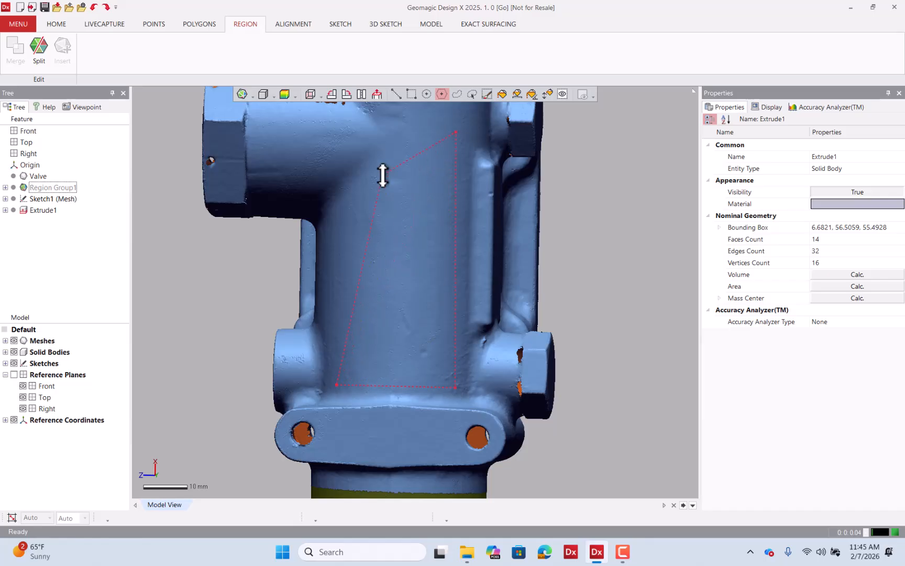
{"action": "double_click", "coordinate": [337, 225]}
{"action": "right_click_drag", "start_coordinate": [365, 268], "coordinate": [386, 186]}
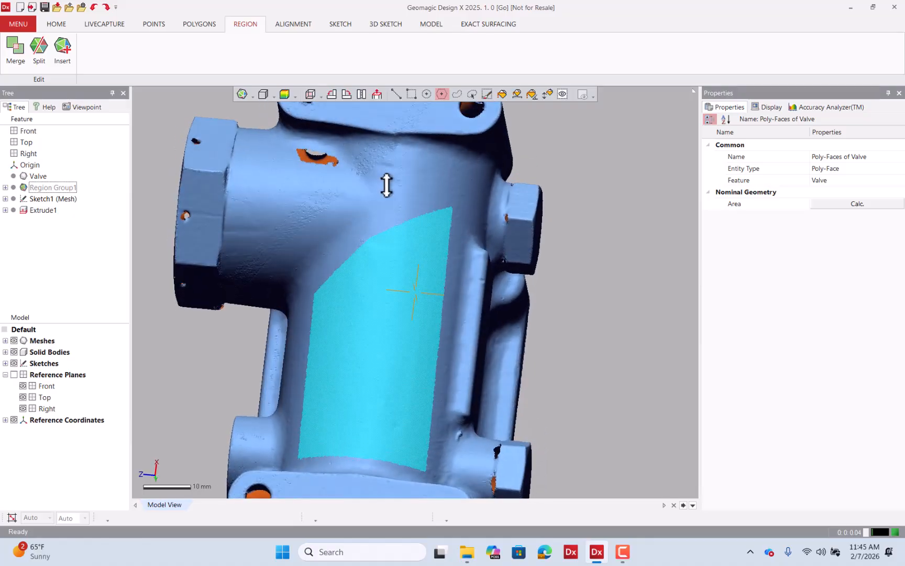
{"action": "left_click", "coordinate": [370, 149]}
{"action": "left_click", "coordinate": [418, 230]}
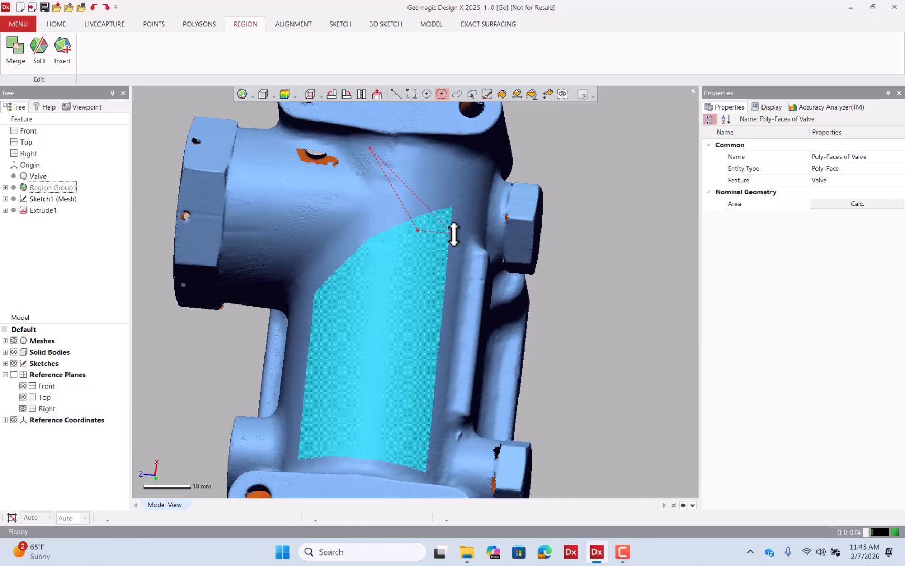
{"action": "left_click", "coordinate": [453, 233]}
{"action": "double_click", "coordinate": [395, 148]}
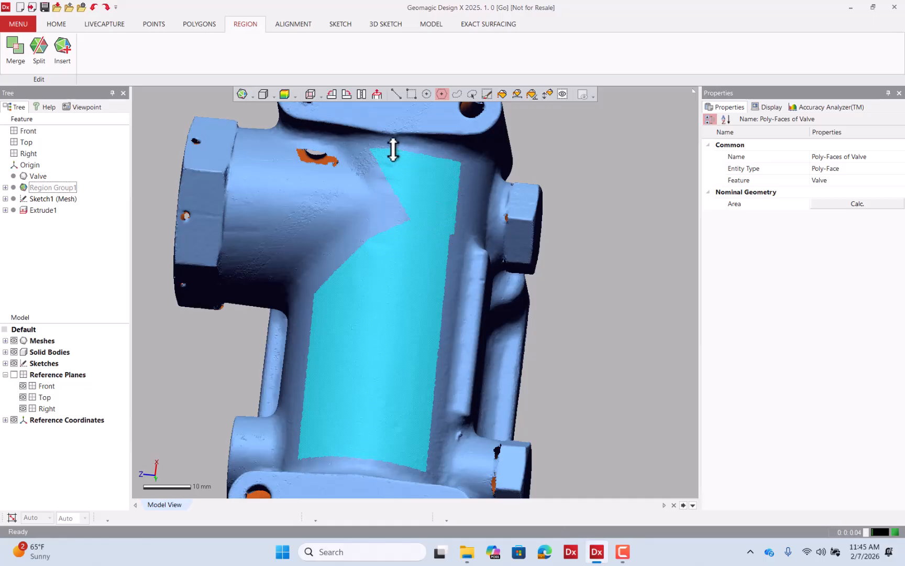
{"action": "right_click_drag", "start_coordinate": [395, 148], "coordinate": [384, 325]}
{"action": "scroll", "coordinate": [404, 319], "scroll_direction": "down", "scroll_amount": 3}
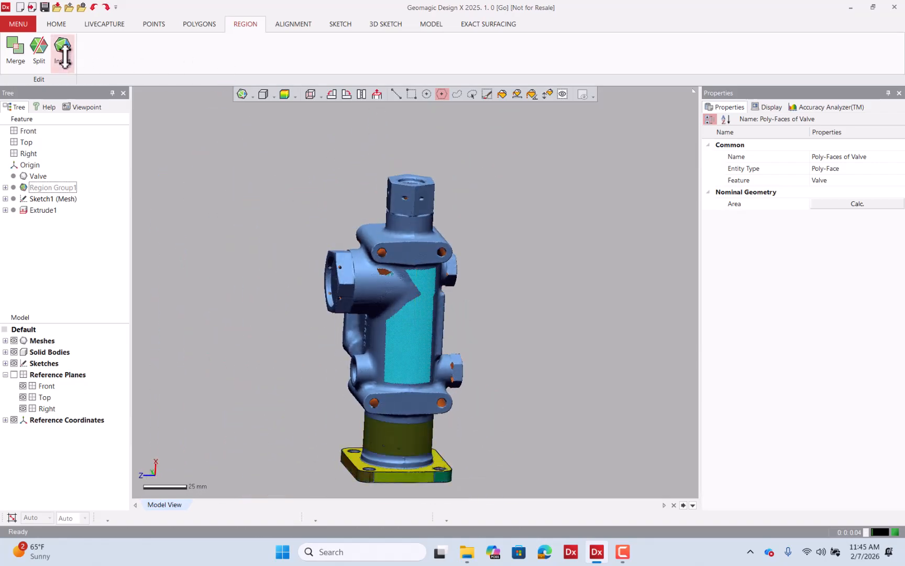
{"action": "left_click", "coordinate": [61, 48]}
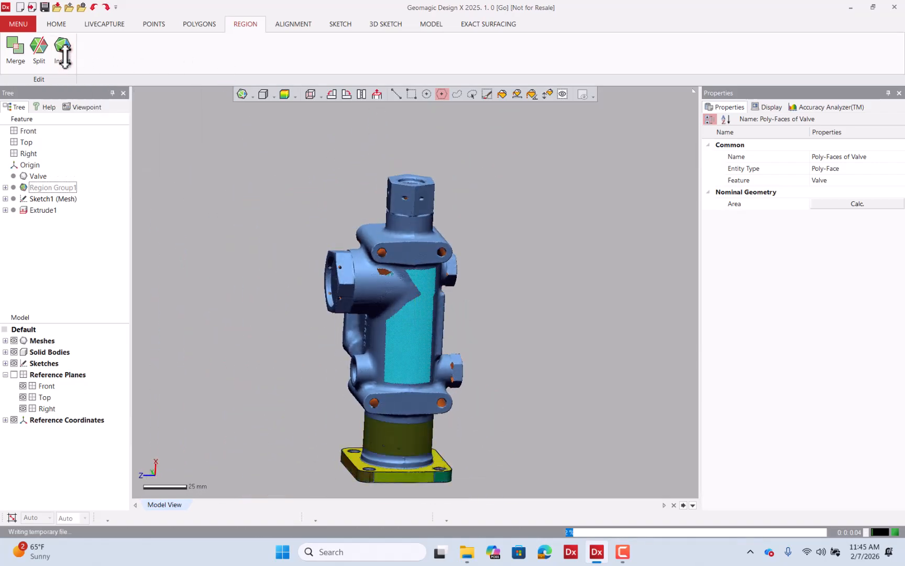
Select the new main-body region and inspect it from different angles.
{"action": "left_click", "coordinate": [397, 94]}
{"action": "left_click", "coordinate": [422, 343]}
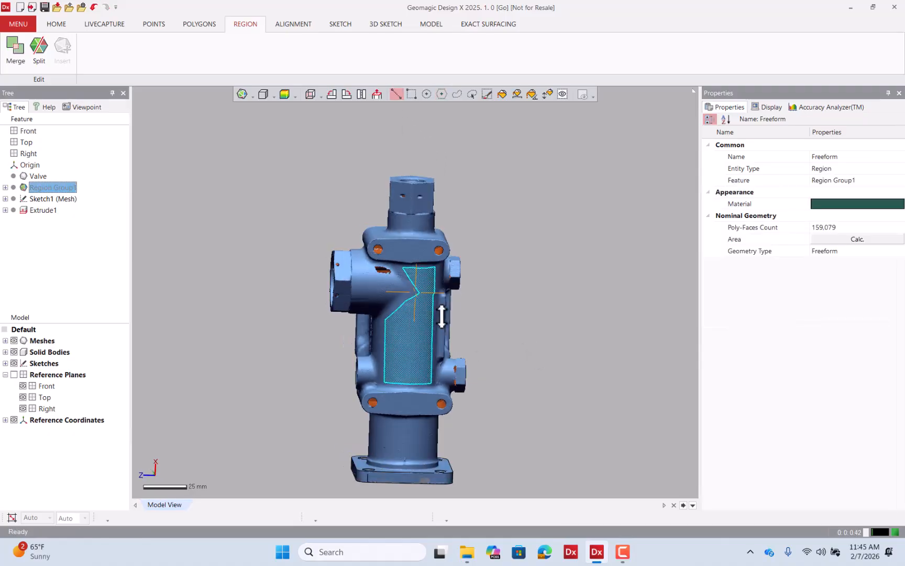
{"action": "right_click_drag", "start_coordinate": [440, 313], "coordinate": [597, 323]}
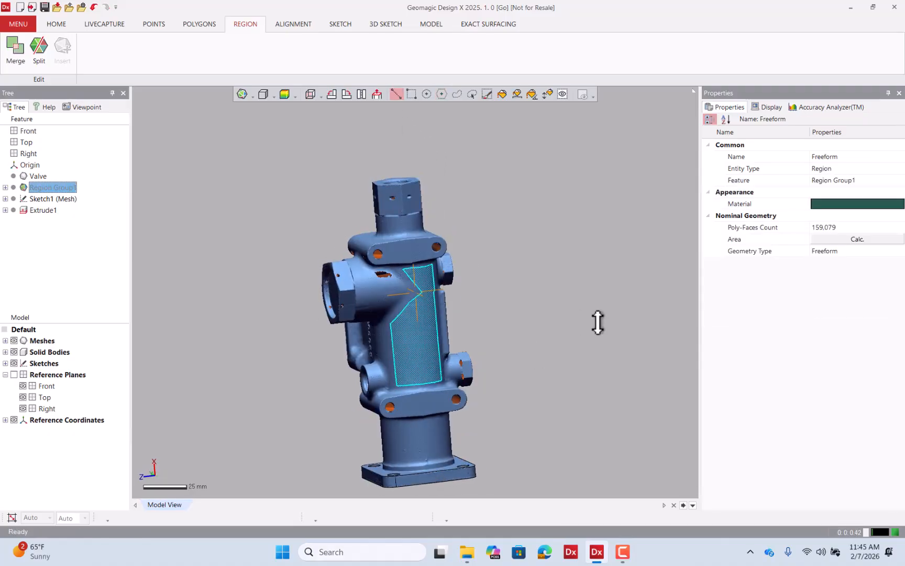
{"action": "left_click", "coordinate": [490, 338]}
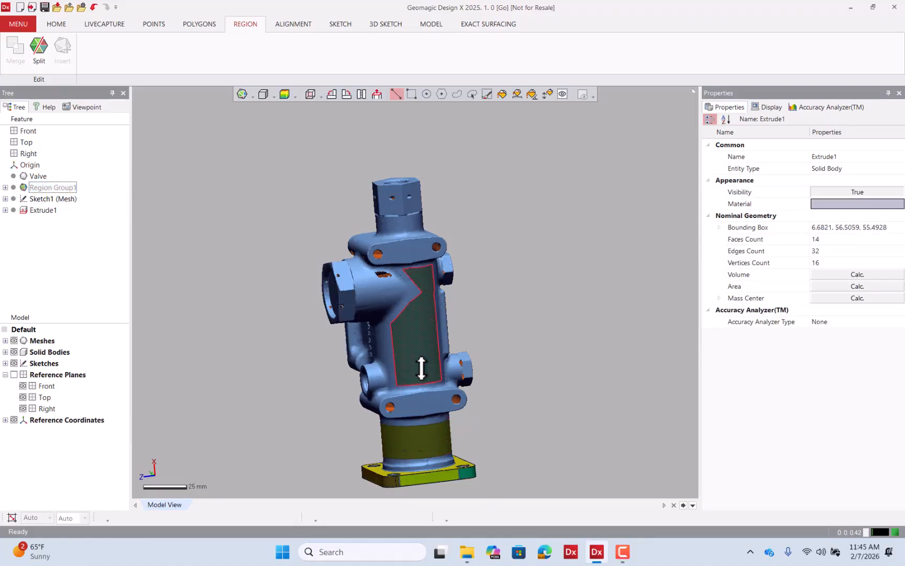
{"action": "right_click_drag", "start_coordinate": [421, 369], "coordinate": [565, 333]}
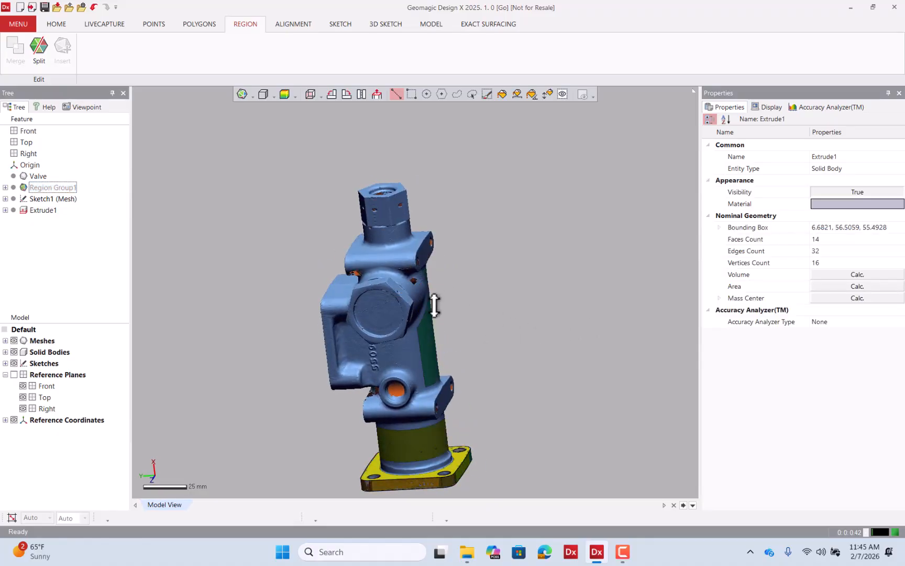
{"action": "right_click_drag", "start_coordinate": [434, 305], "coordinate": [358, 369]}
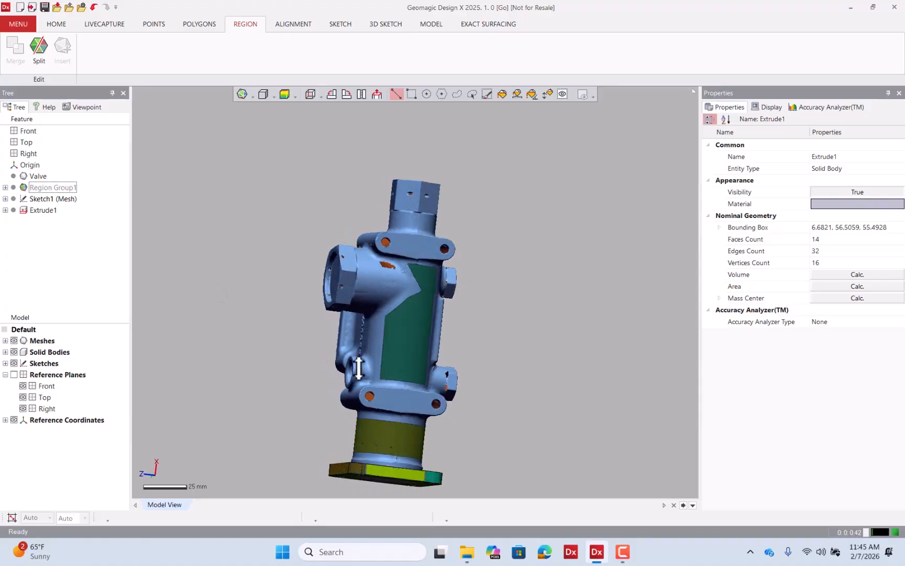
Select the neck cylinder region together with the main-body region and merge them.
{"action": "scroll", "coordinate": [463, 422], "scroll_direction": "up", "scroll_amount": 4}
{"action": "right_click_drag", "start_coordinate": [464, 422], "coordinate": [347, 264]}
{"action": "scroll", "coordinate": [334, 328], "scroll_direction": "down", "scroll_amount": 1}
{"action": "scroll", "coordinate": [342, 347], "scroll_direction": "down", "scroll_amount": 3}
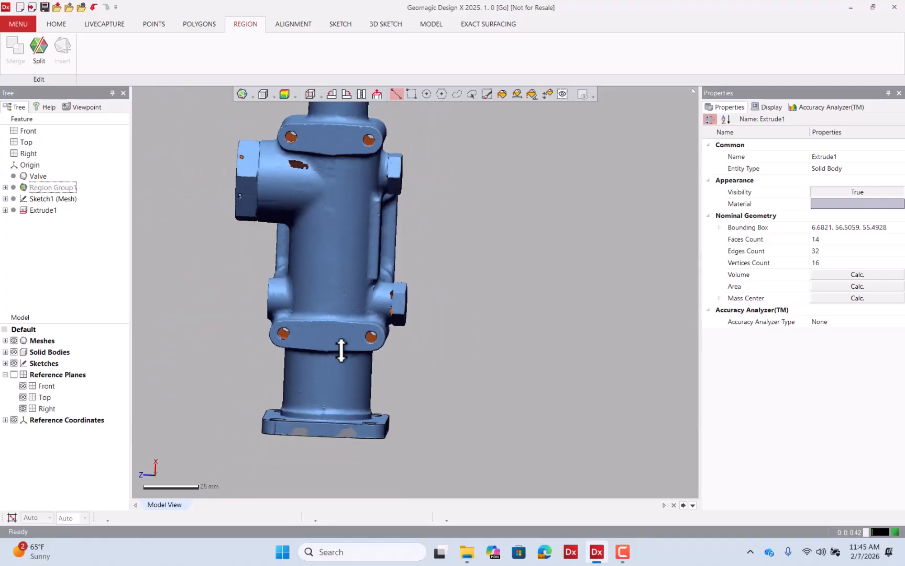
{"action": "left_click", "coordinate": [340, 393]}
{"action": "left_click", "coordinate": [335, 275]}
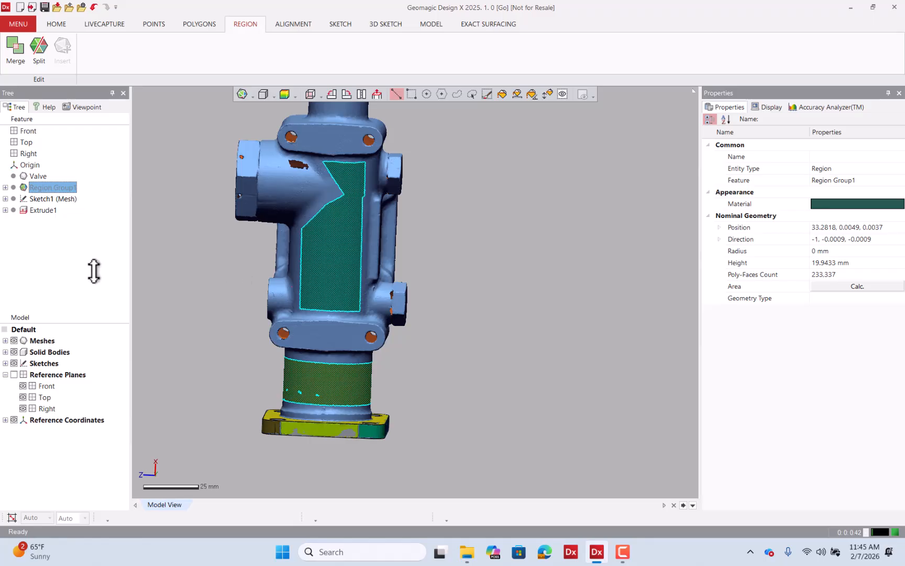
{"action": "key", "text": "Escape"}
{"action": "left_click", "coordinate": [315, 398]}
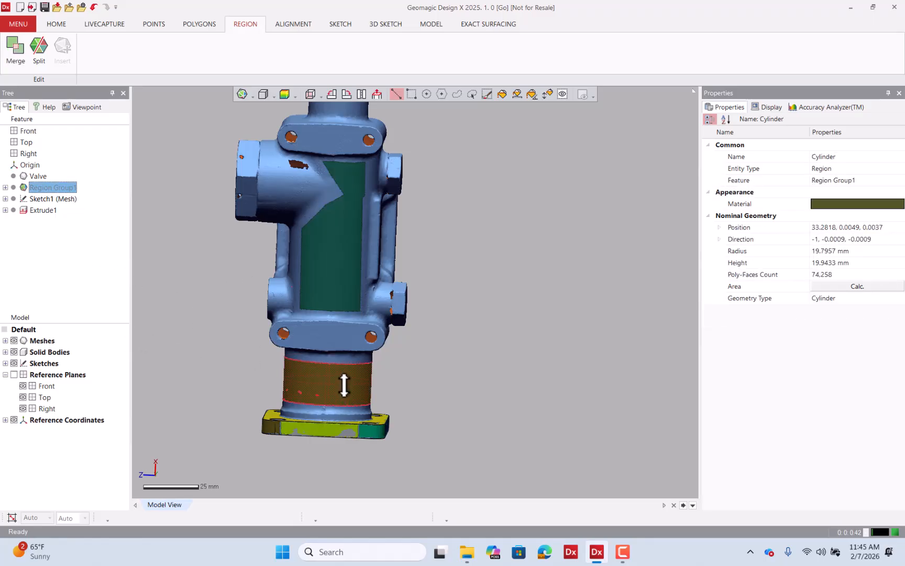
{"action": "left_click", "coordinate": [345, 270]}
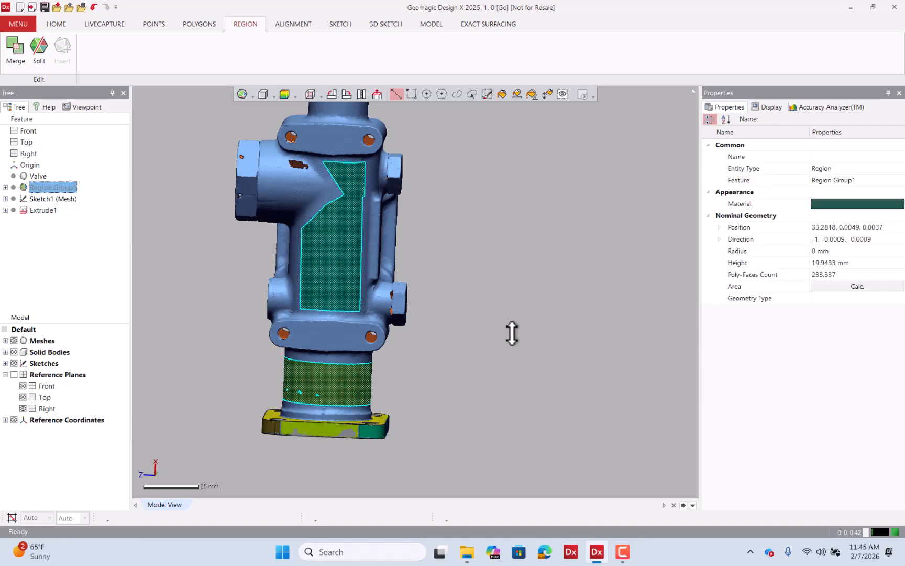
{"action": "left_click", "coordinate": [17, 56]}
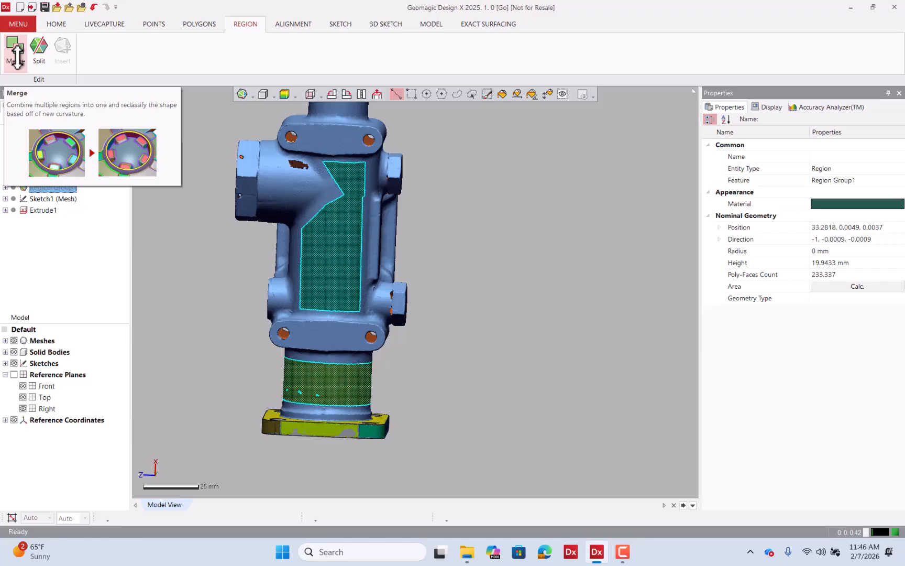
{"action": "left_click", "coordinate": [17, 56]}
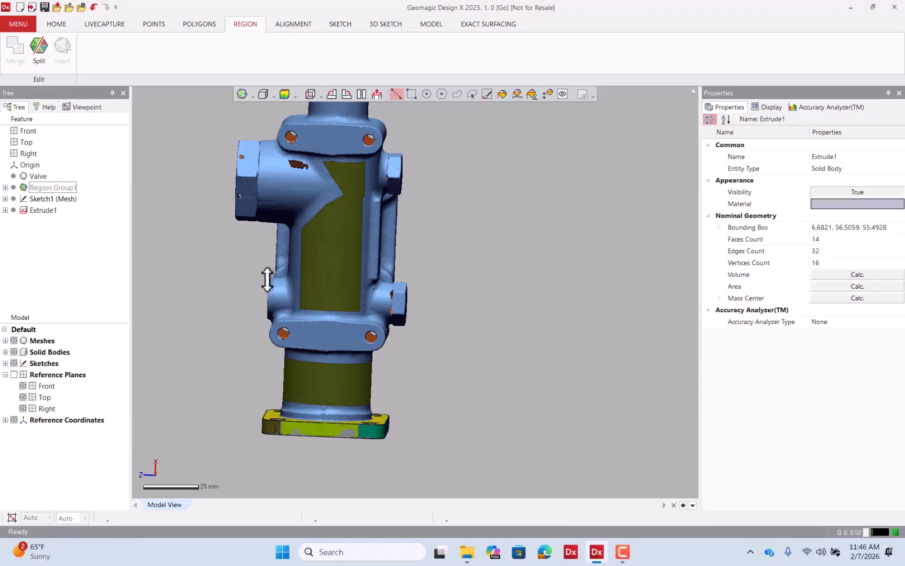
Select the merged region and orbit around the valve to inspect it from the back.
{"action": "right_click_drag", "start_coordinate": [266, 278], "coordinate": [524, 304]}
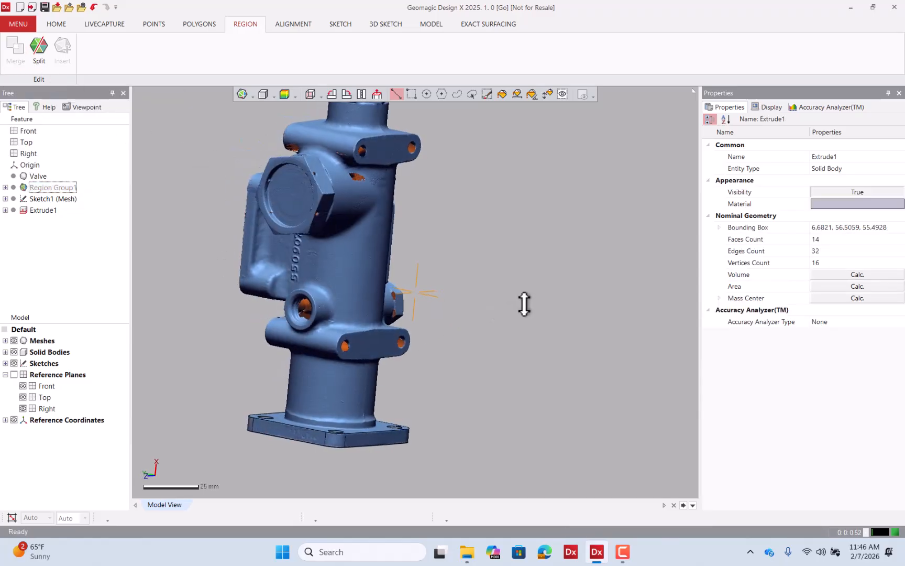
{"action": "left_click", "coordinate": [366, 393]}
{"action": "right_click_drag", "start_coordinate": [366, 394], "coordinate": [499, 307]}
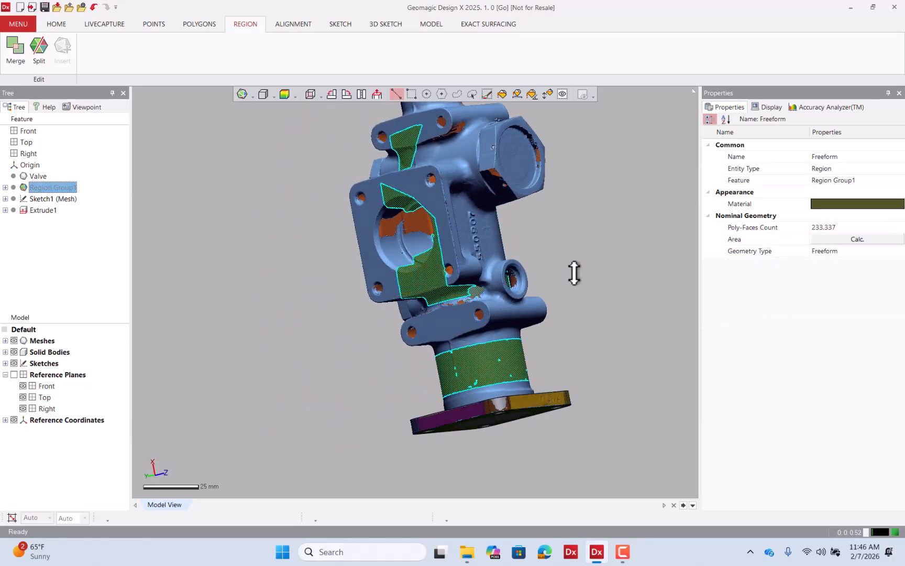
{"action": "mouse_move", "coordinate": [574, 272]}
{"action": "right_mouse_down"}
{"action": "mouse_move", "coordinate": [303, 290]}
{"action": "mouse_move", "coordinate": [400, 295]}
{"action": "mouse_move", "coordinate": [268, 309]}
{"action": "mouse_move", "coordinate": [290, 251]}
{"action": "mouse_move", "coordinate": [348, 242]}
{"action": "right_mouse_up"}
{"action": "left_click", "coordinate": [513, 299]}
{"action": "right_click_drag", "start_coordinate": [511, 299], "coordinate": [422, 231]}
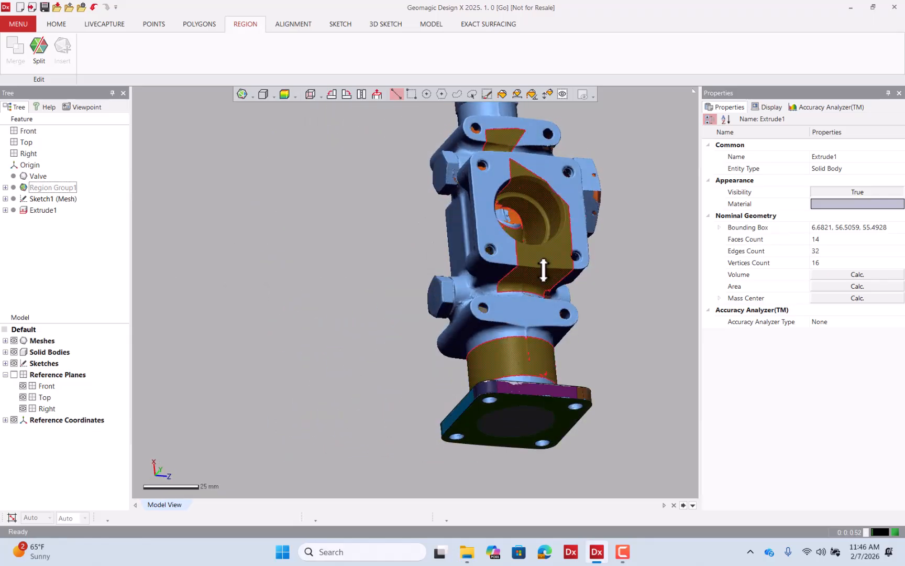
{"action": "left_click", "coordinate": [41, 50]}
{"action": "scroll", "coordinate": [539, 309], "scroll_direction": "up", "scroll_amount": 5}
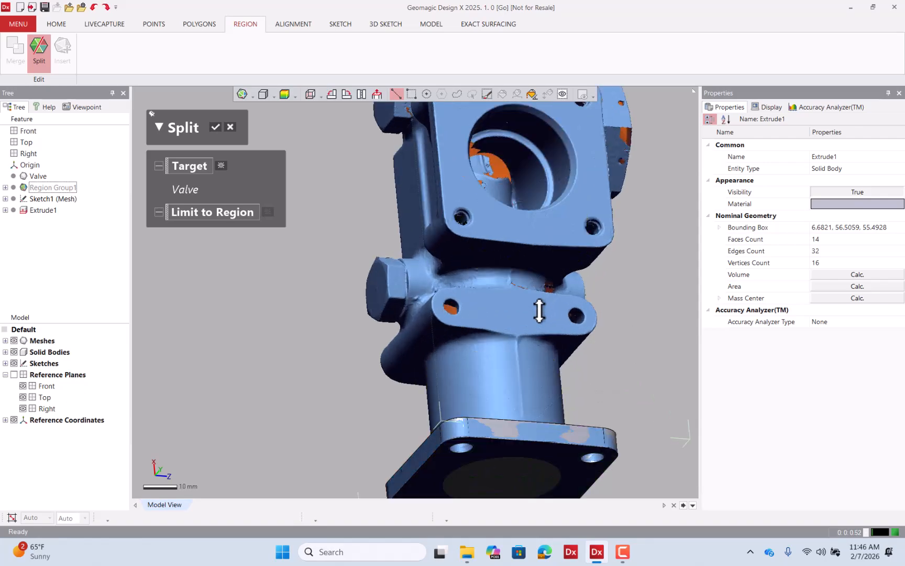
{"action": "scroll", "coordinate": [453, 273], "scroll_direction": "up", "scroll_amount": 3}
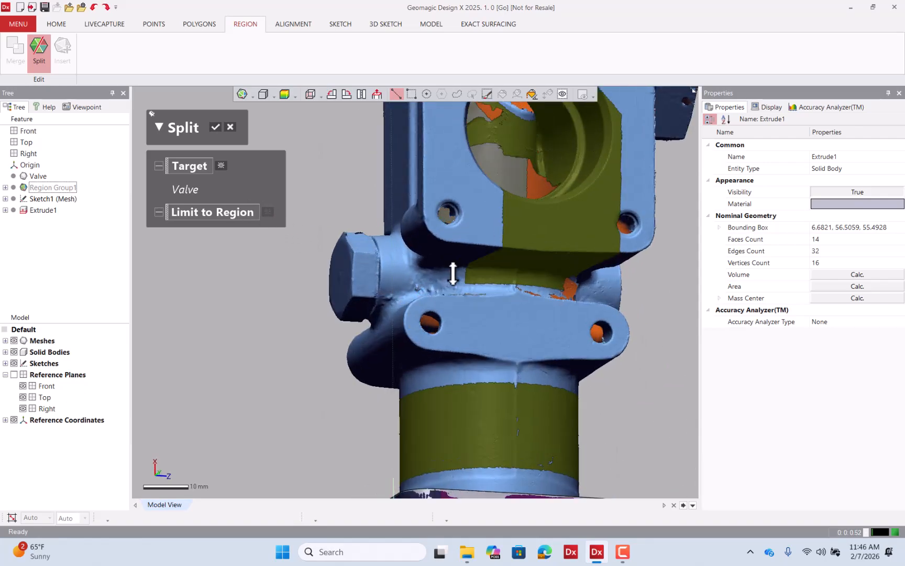
{"action": "right_click_drag", "start_coordinate": [456, 286], "coordinate": [445, 299]}
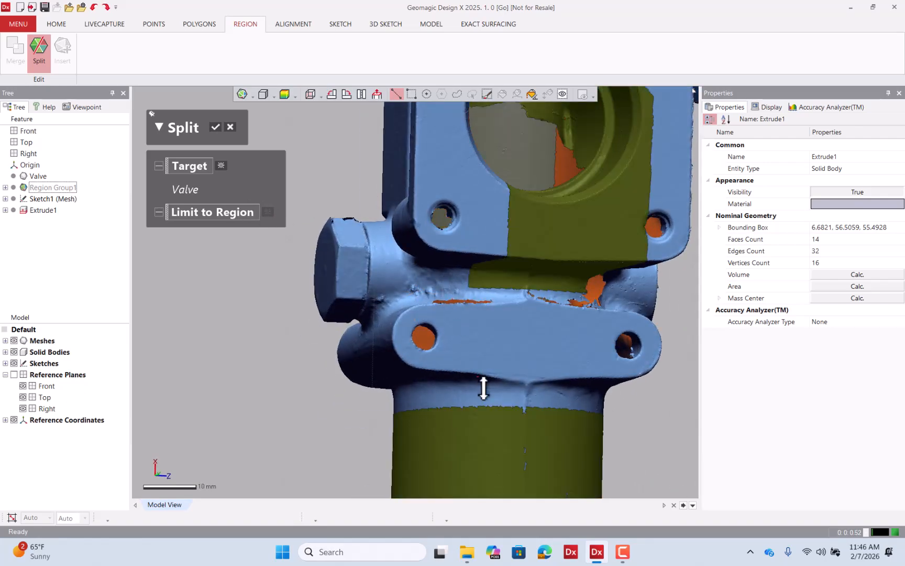
{"action": "scroll", "coordinate": [483, 388], "scroll_direction": "down", "scroll_amount": 3}
{"action": "left_click", "coordinate": [461, 323]}
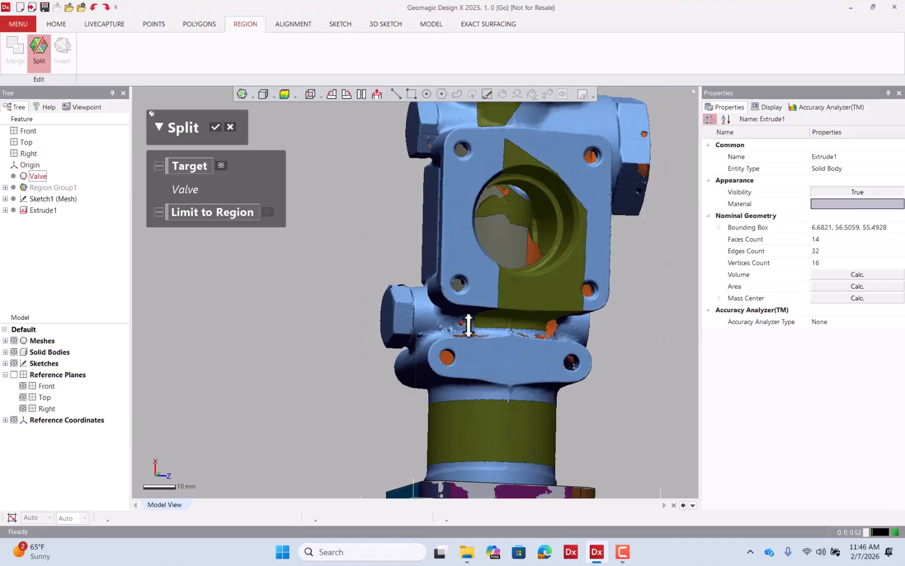
{"action": "scroll", "coordinate": [494, 376], "scroll_direction": "down", "scroll_amount": 3}
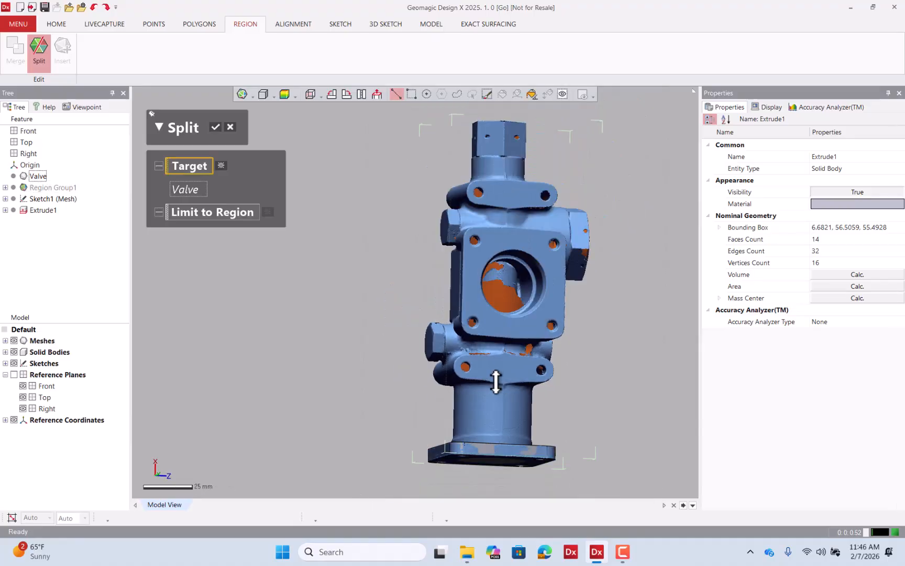
{"action": "right_click_drag", "start_coordinate": [495, 377], "coordinate": [388, 247]}
{"action": "left_click", "coordinate": [232, 125]}
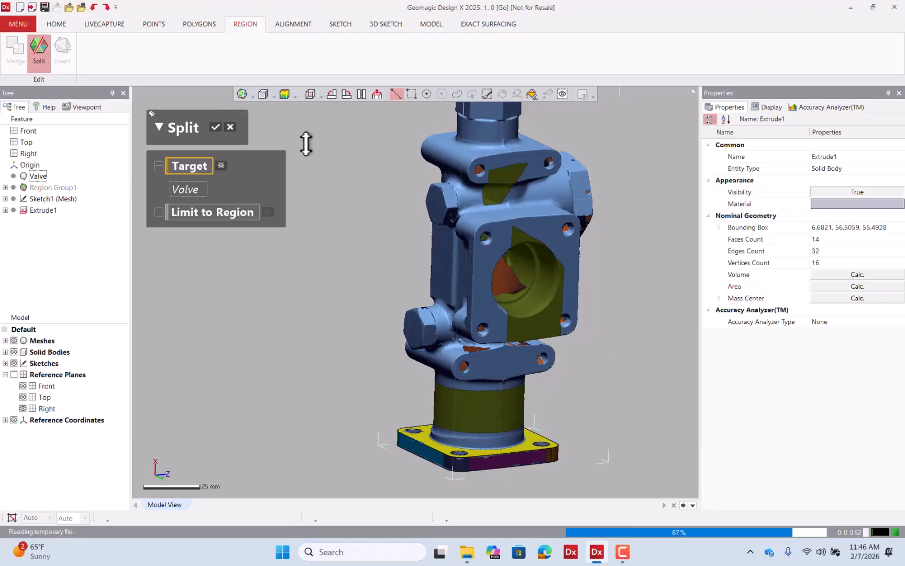
Select the upper bolt lug's top face and the rear port flange face, inserting each as a new region.
{"action": "left_click", "coordinate": [547, 94]}
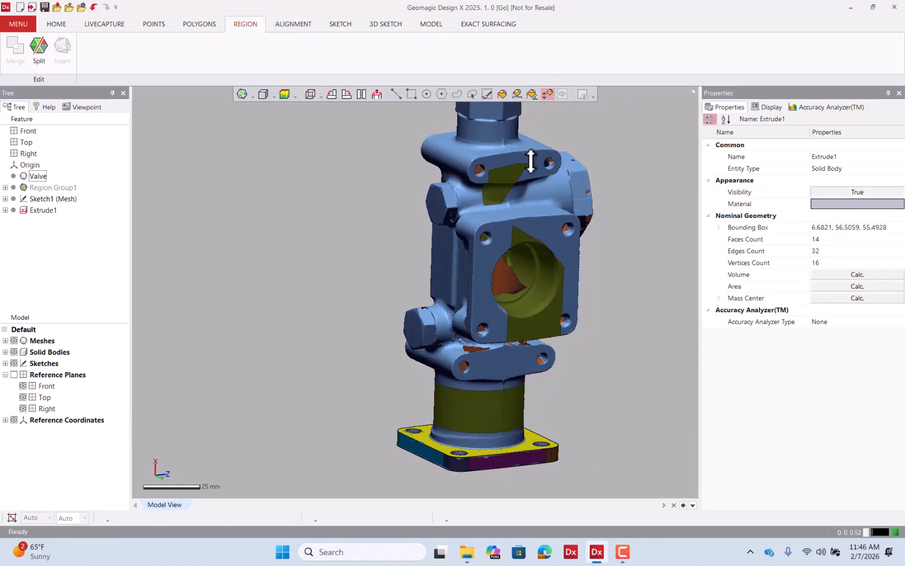
{"action": "left_click", "coordinate": [531, 155]}
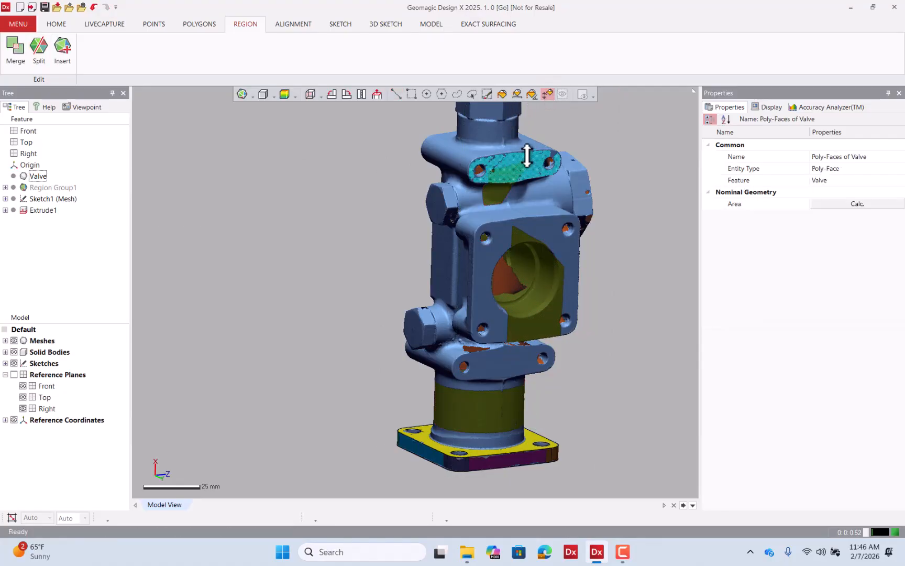
{"action": "left_click", "coordinate": [62, 46]}
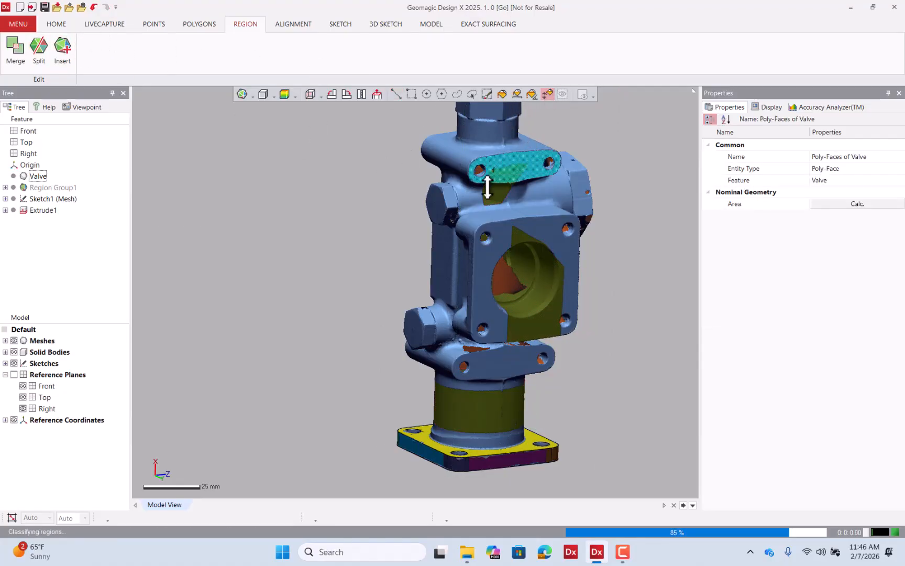
{"action": "left_click", "coordinate": [530, 236]}
{"action": "left_click", "coordinate": [62, 46]}
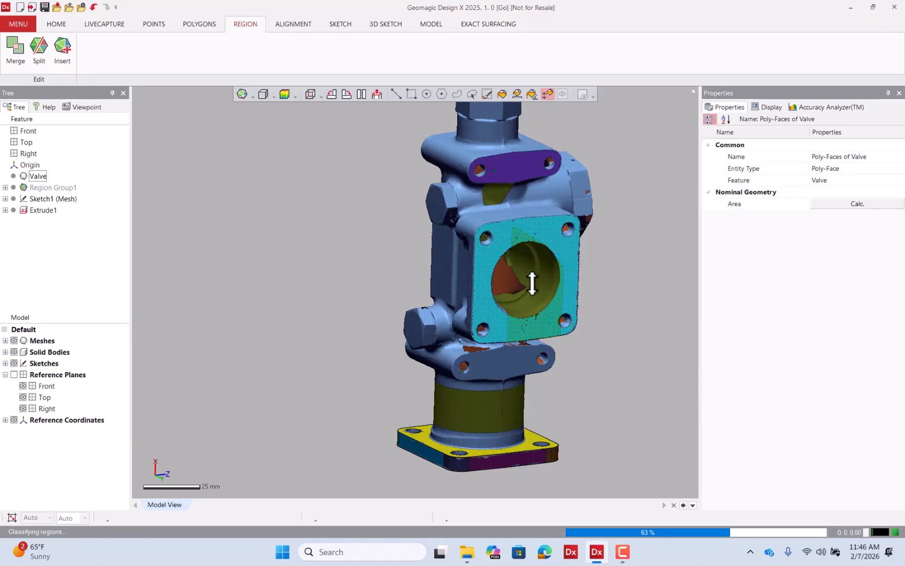
Select the rear port's inner bore faces and insert them as a new region.
{"action": "left_click", "coordinate": [543, 295]}
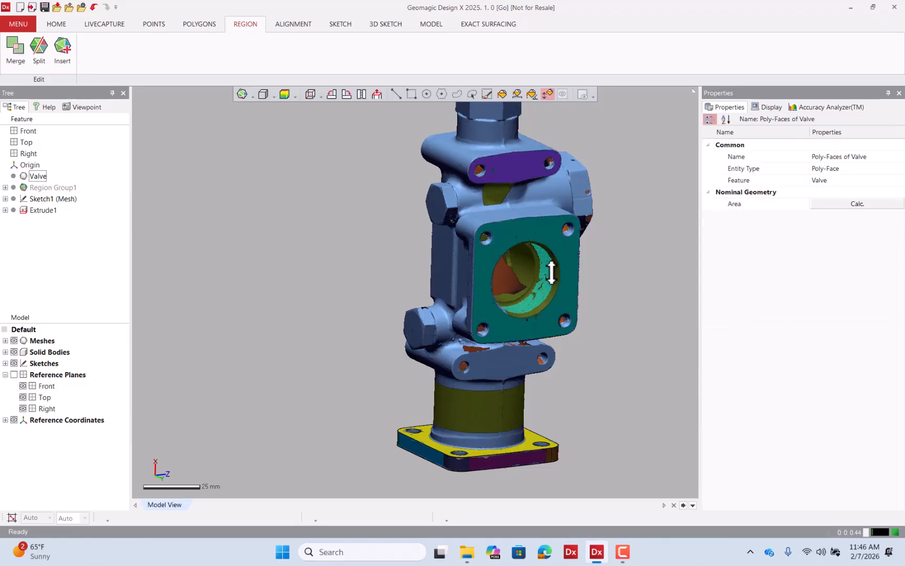
{"action": "right_click_drag", "start_coordinate": [552, 247], "coordinate": [431, 199]}
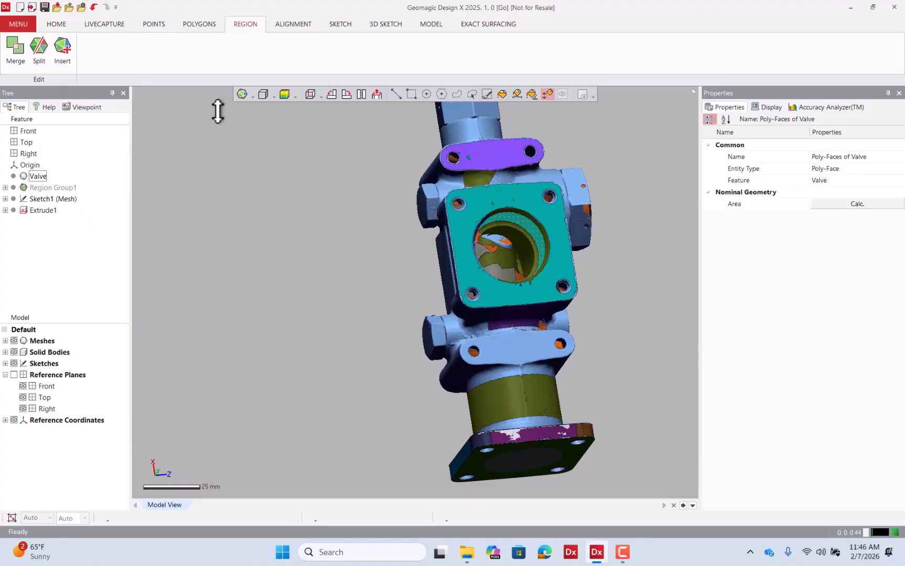
{"action": "left_click", "coordinate": [61, 47]}
Undo the last region insertion.
{"action": "right_click_drag", "start_coordinate": [335, 224], "coordinate": [277, 224]}
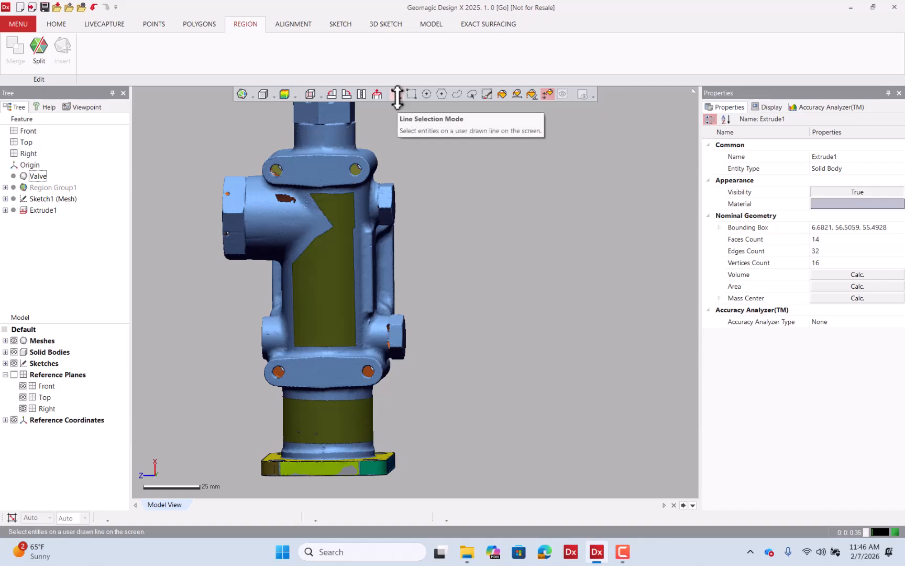
{"action": "key", "text": "ctrl+z"}
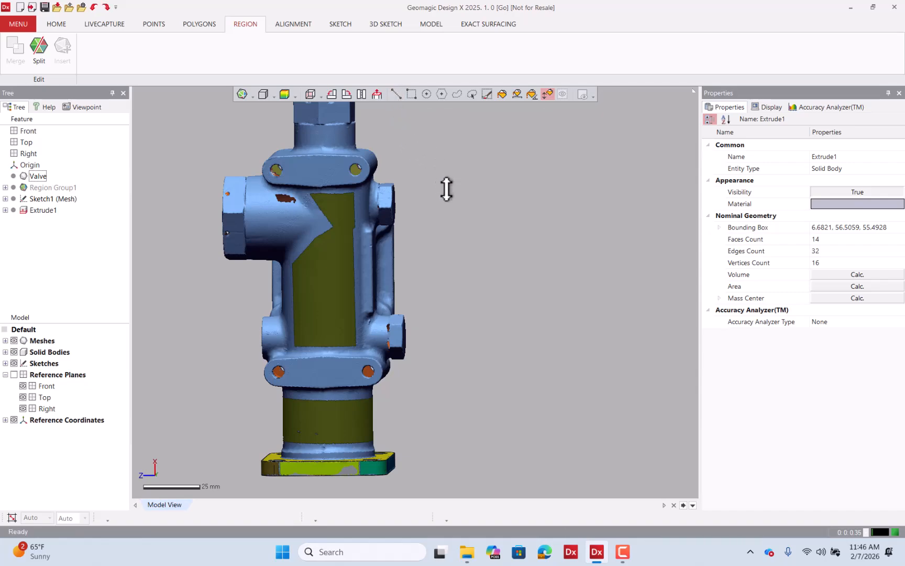
Undo the earlier main body region insertion.
{"action": "key", "text": "ctrl+z"}
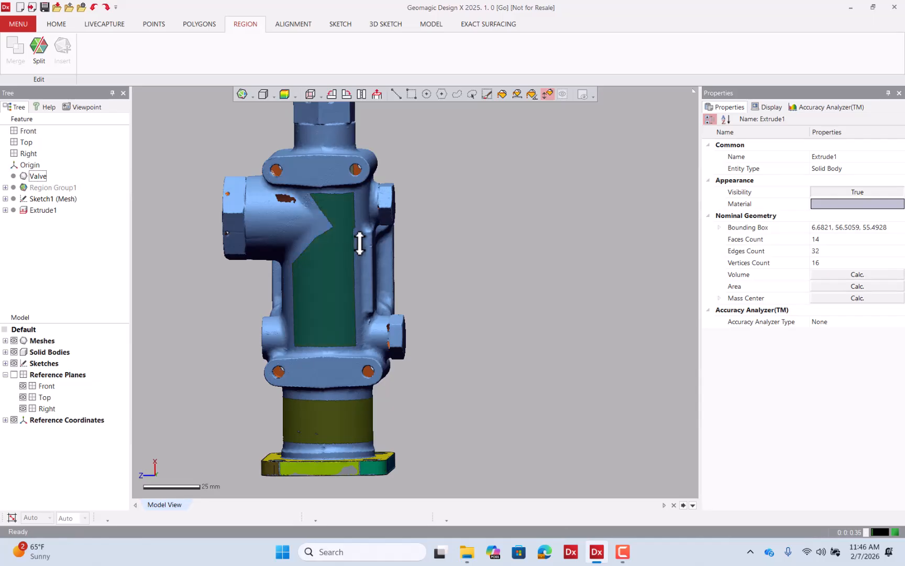
{"action": "right_click_drag", "start_coordinate": [443, 308], "coordinate": [447, 249]}
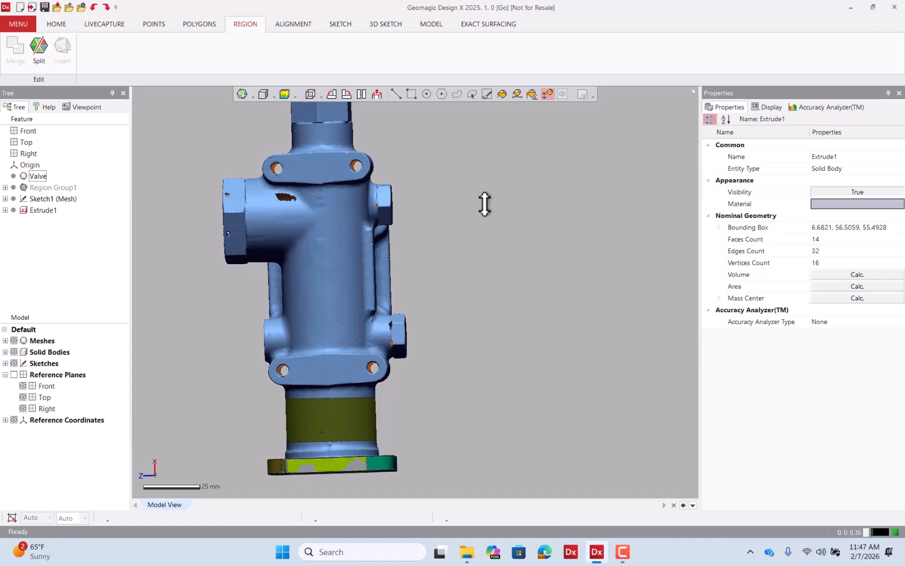
Enable visible-only selection, select the main body's front faces and insert them as a new region.
{"action": "left_click", "coordinate": [438, 94]}
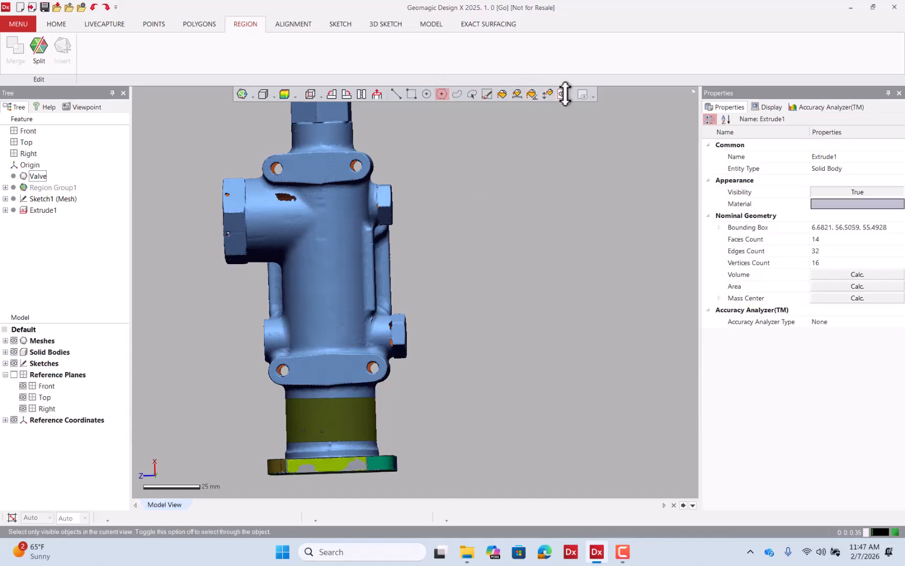
{"action": "left_click", "coordinate": [564, 93]}
{"action": "scroll", "coordinate": [281, 238], "scroll_direction": "up", "scroll_amount": 3}
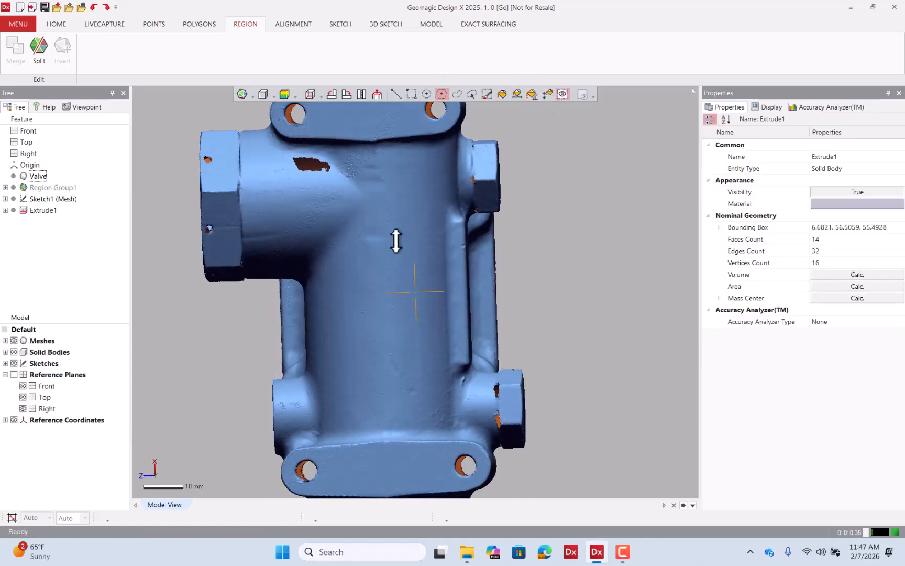
{"action": "left_click", "coordinate": [366, 152]}
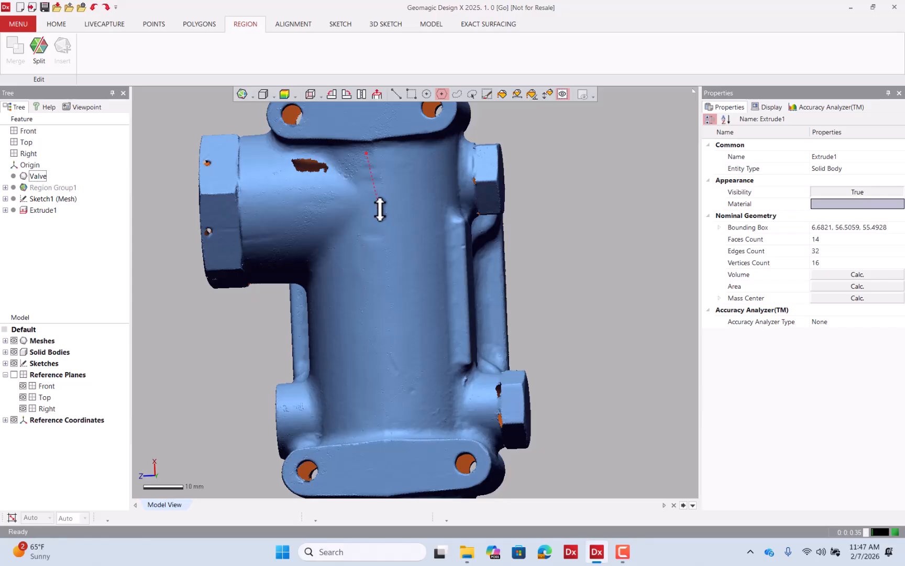
{"action": "left_click", "coordinate": [380, 208]}
{"action": "left_click", "coordinate": [320, 292]}
{"action": "left_click", "coordinate": [334, 425]}
{"action": "left_click", "coordinate": [385, 425]}
{"action": "left_click", "coordinate": [443, 418]}
{"action": "left_click", "coordinate": [436, 240]}
{"action": "left_click", "coordinate": [434, 206]}
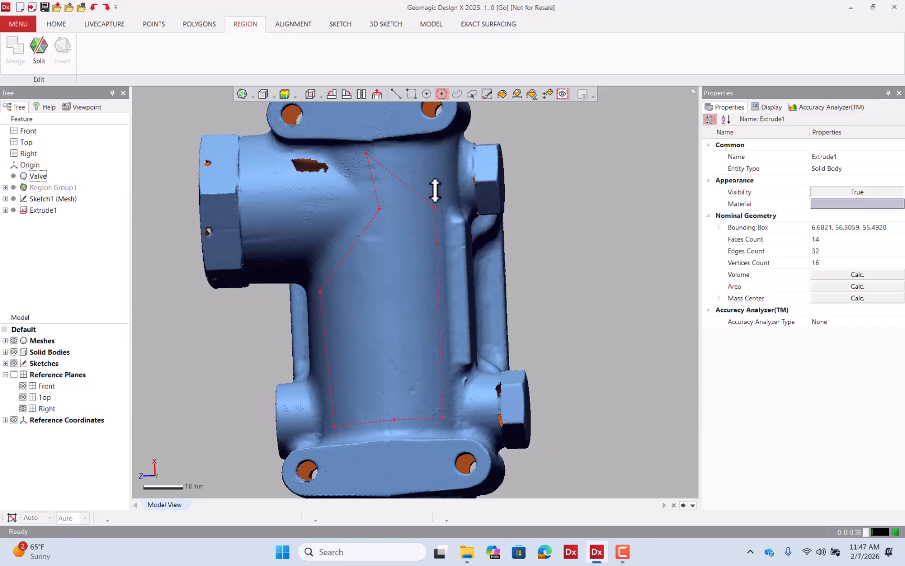
{"action": "double_click", "coordinate": [429, 154]}
{"action": "left_click", "coordinate": [63, 48]}
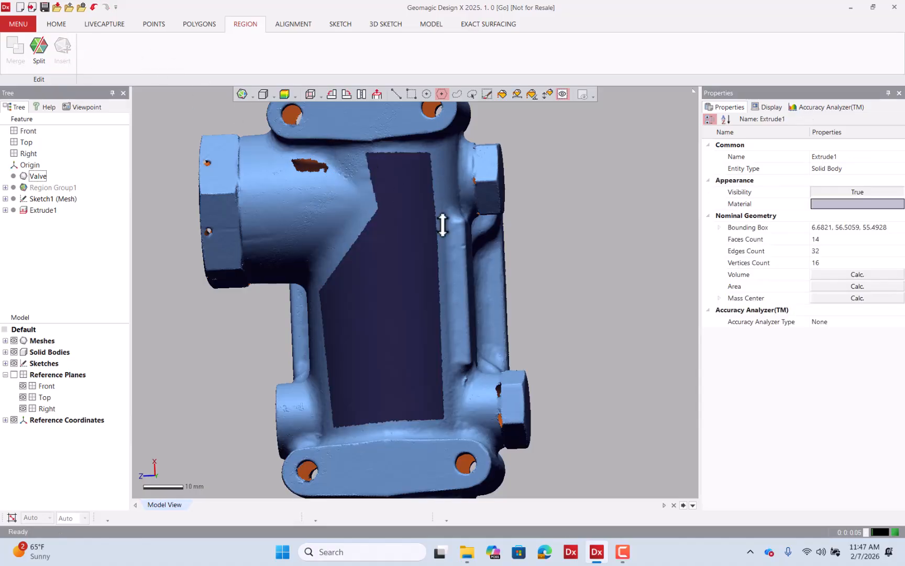
Merge the new main body region with the lower neck cylinder region.
{"action": "scroll", "coordinate": [443, 225], "scroll_direction": "down", "scroll_amount": 5}
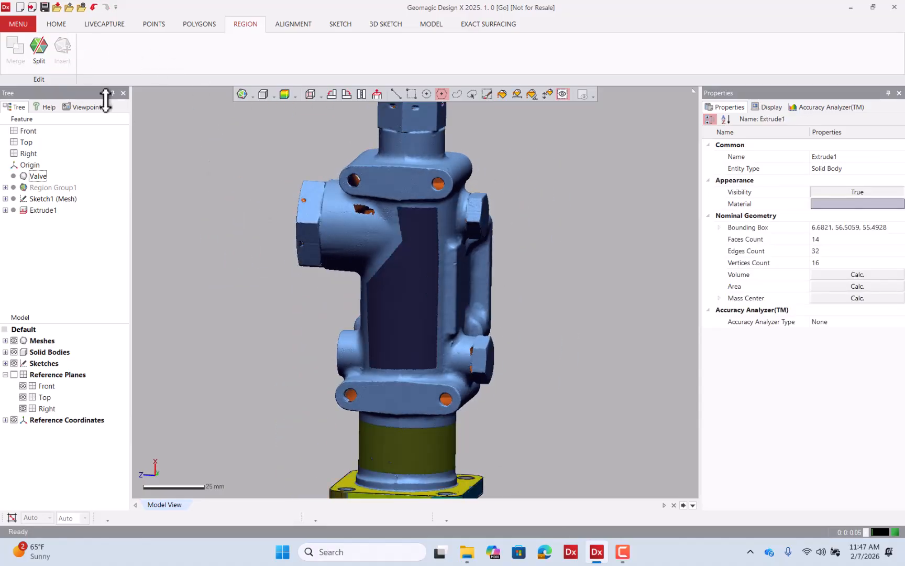
{"action": "left_click", "coordinate": [397, 94]}
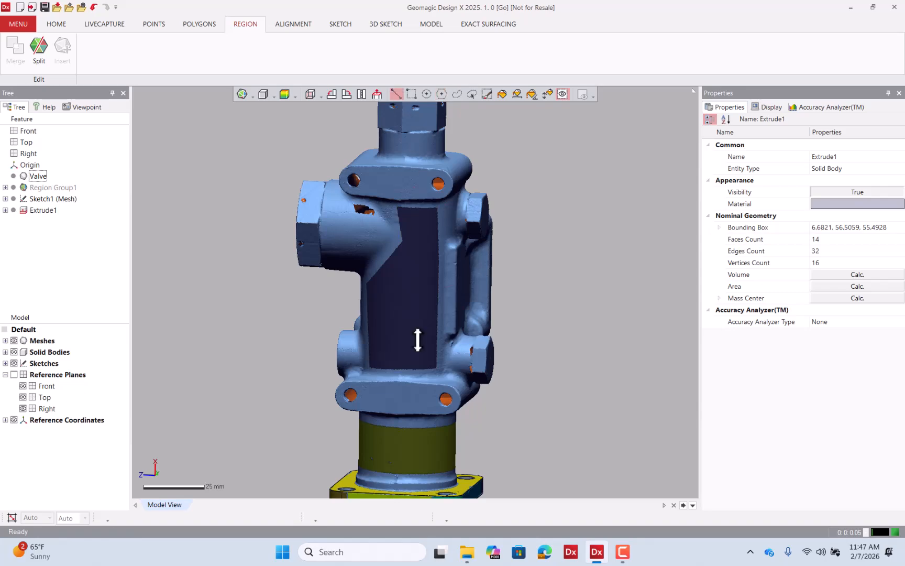
{"action": "left_click", "coordinate": [414, 340]}
{"action": "left_click", "coordinate": [414, 339]}
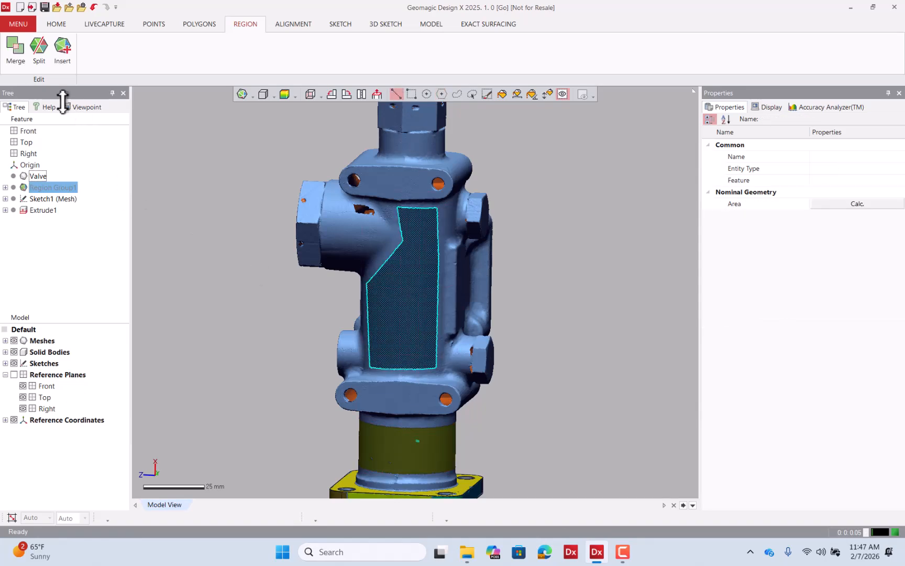
{"action": "left_click", "coordinate": [17, 58]}
{"action": "left_click", "coordinate": [404, 352]}
{"action": "left_click", "coordinate": [396, 441]}
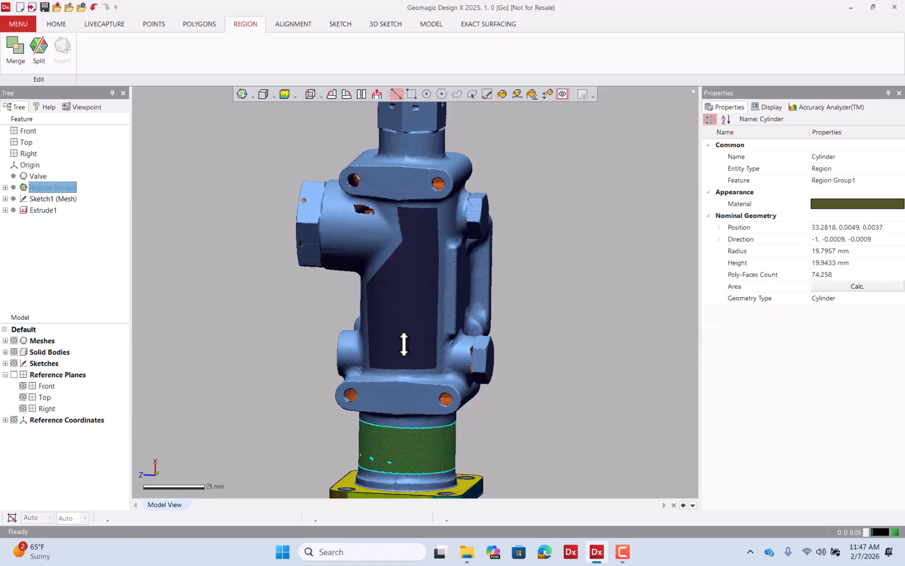
{"action": "left_click", "coordinate": [406, 341]}
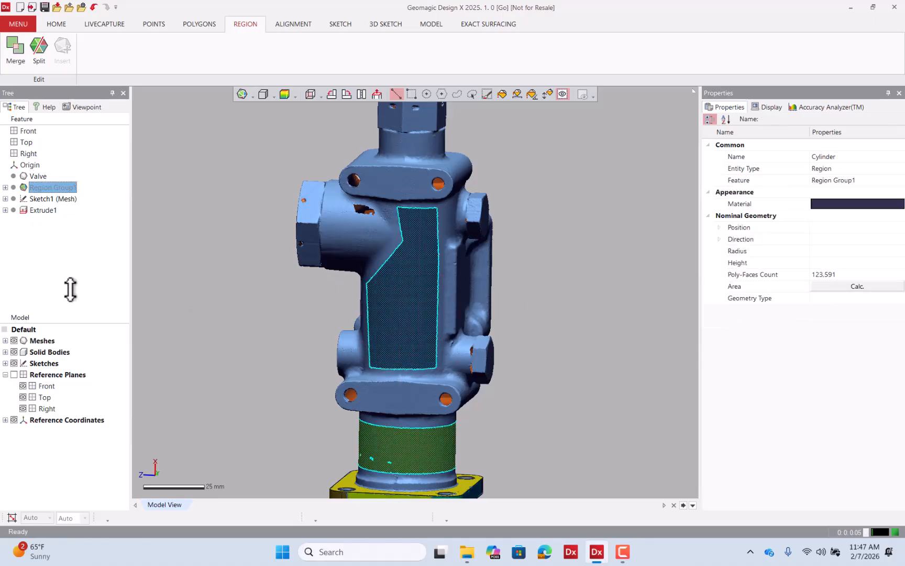
{"action": "left_click", "coordinate": [16, 52]}
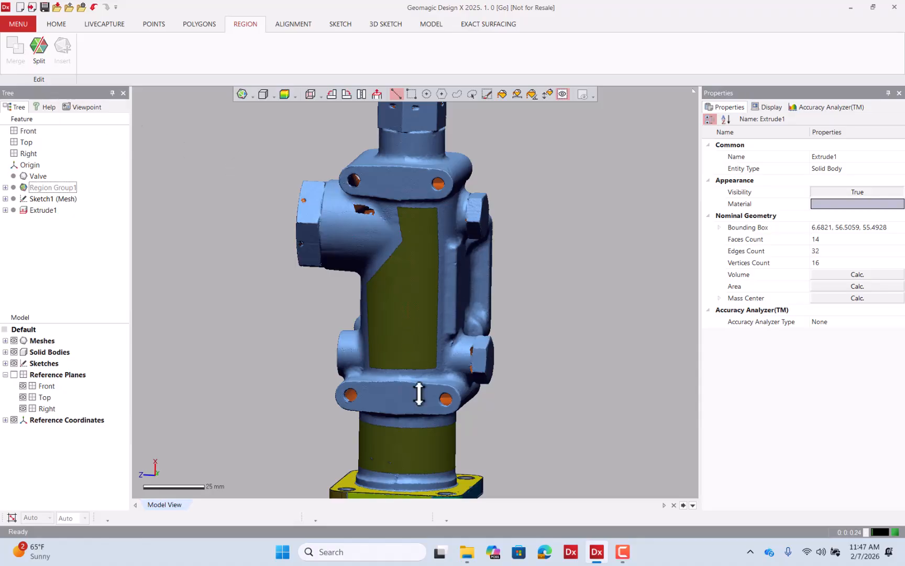
Set the merged region's geometry type to Cylinder.
{"action": "left_click", "coordinate": [421, 443]}
{"action": "right_click_drag", "start_coordinate": [422, 441], "coordinate": [531, 297]}
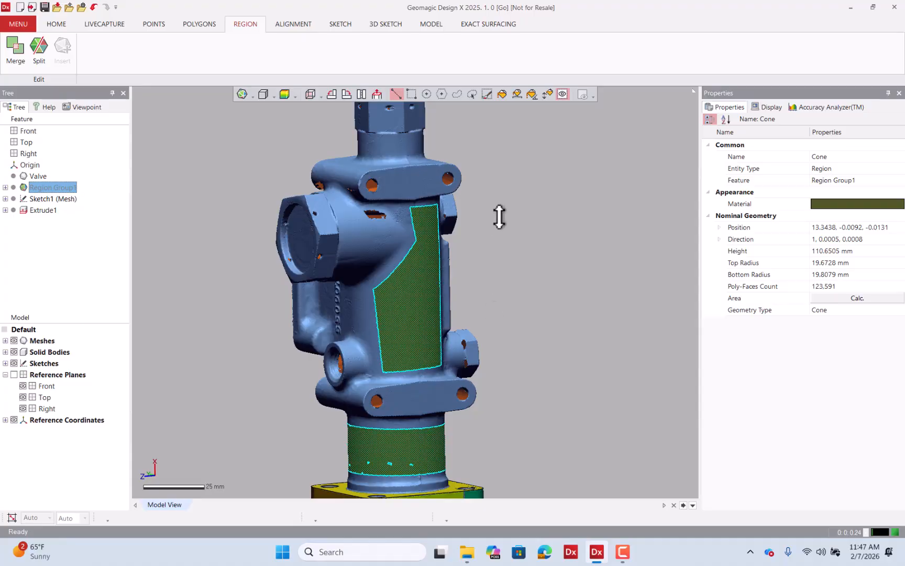
{"action": "scroll", "coordinate": [499, 234], "scroll_direction": "down", "scroll_amount": 3}
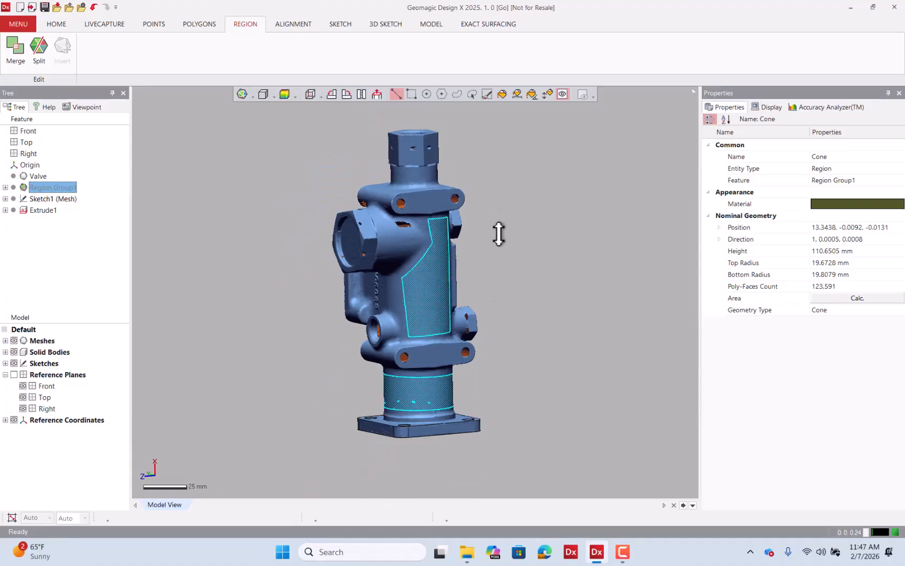
{"action": "left_click", "coordinate": [527, 229]}
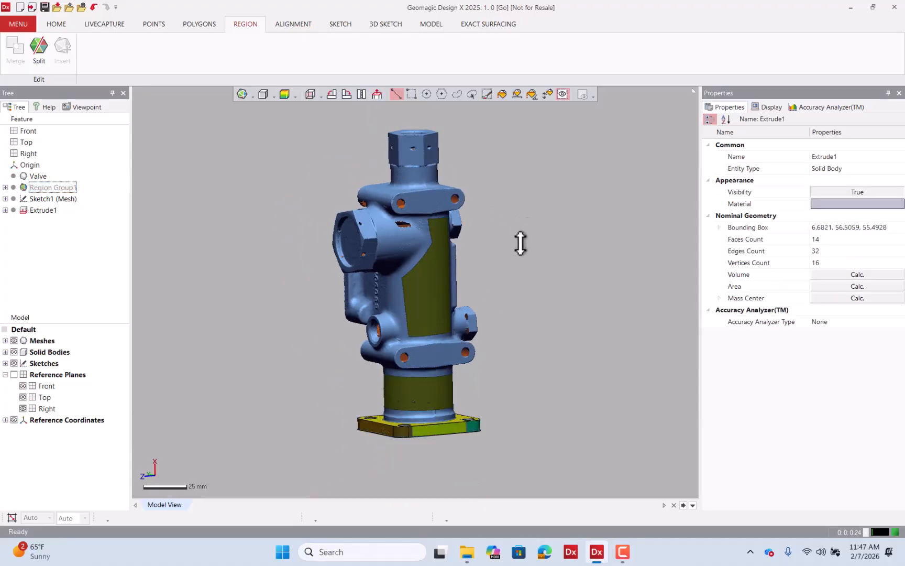
{"action": "left_click", "coordinate": [449, 275]}
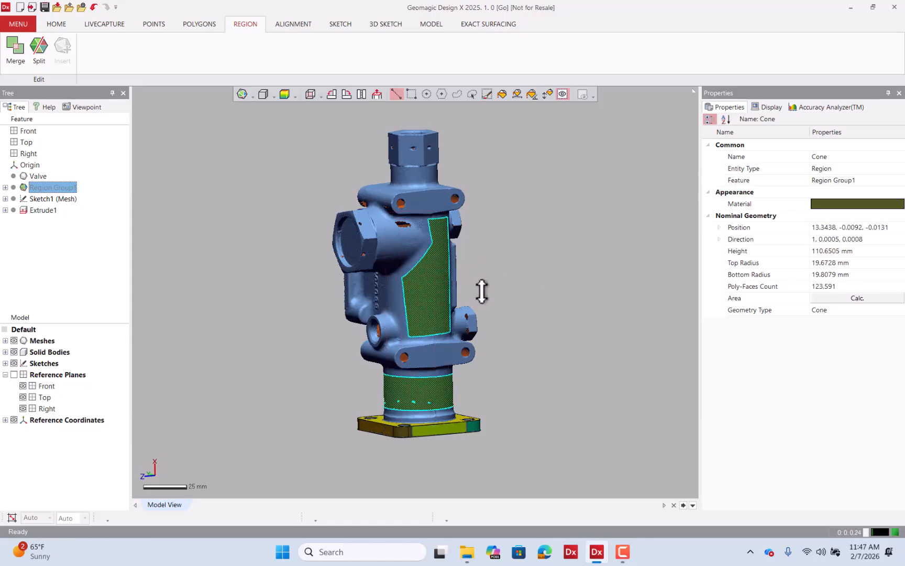
{"action": "left_click", "coordinate": [109, 235]}
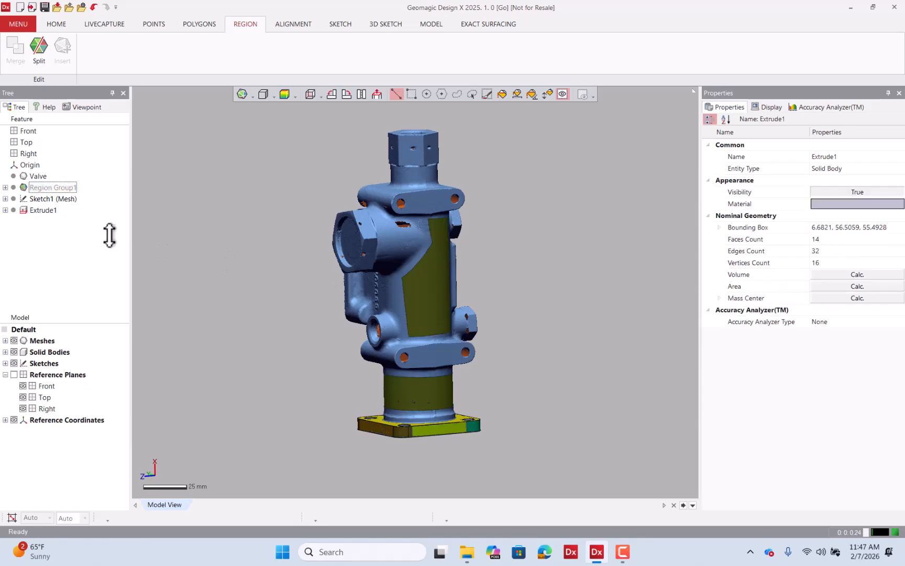
{"action": "left_click", "coordinate": [448, 287]}
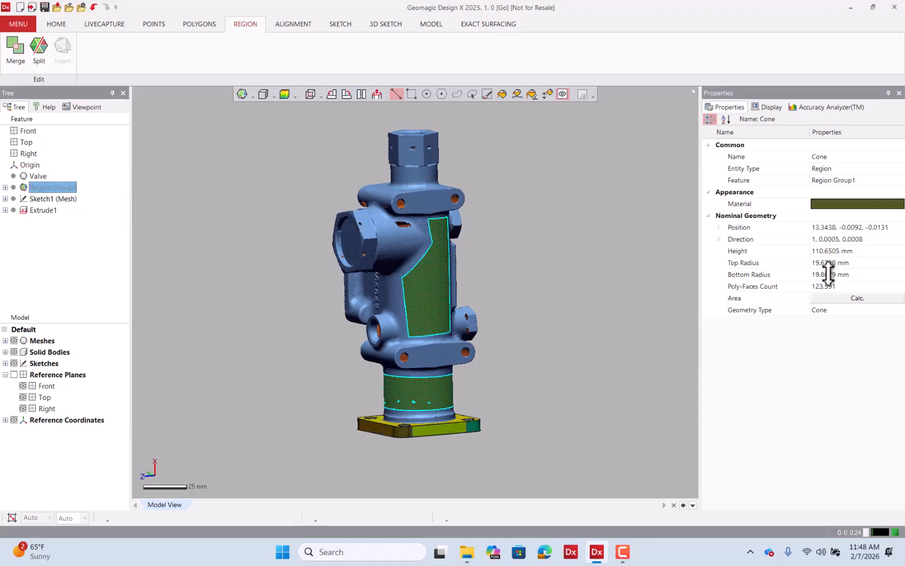
{"action": "left_click", "coordinate": [829, 310]}
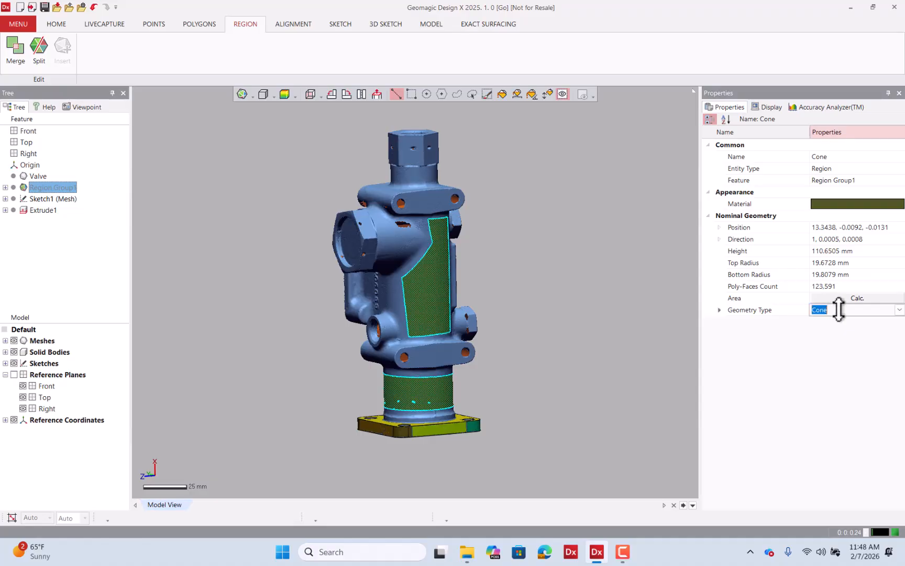
{"action": "left_click", "coordinate": [899, 310]}
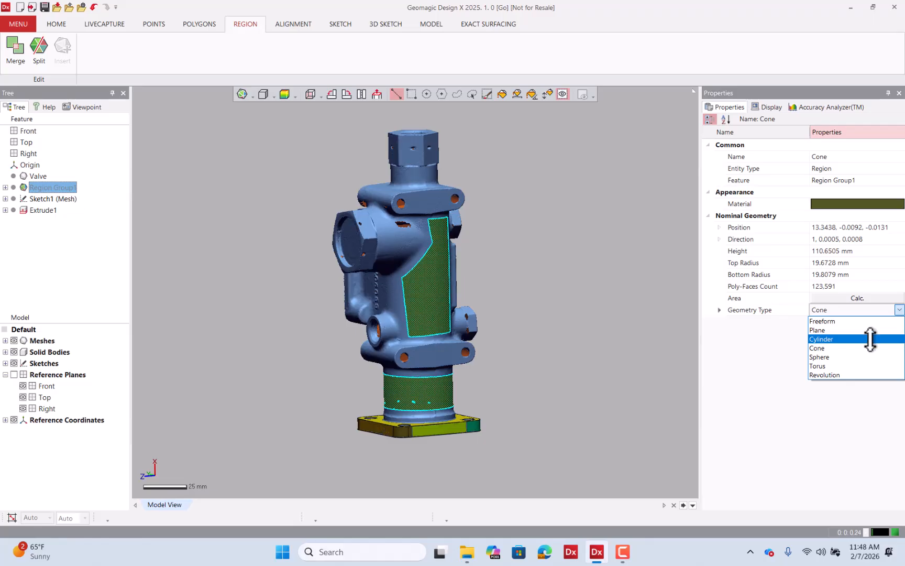
{"action": "left_click", "coordinate": [870, 339]}
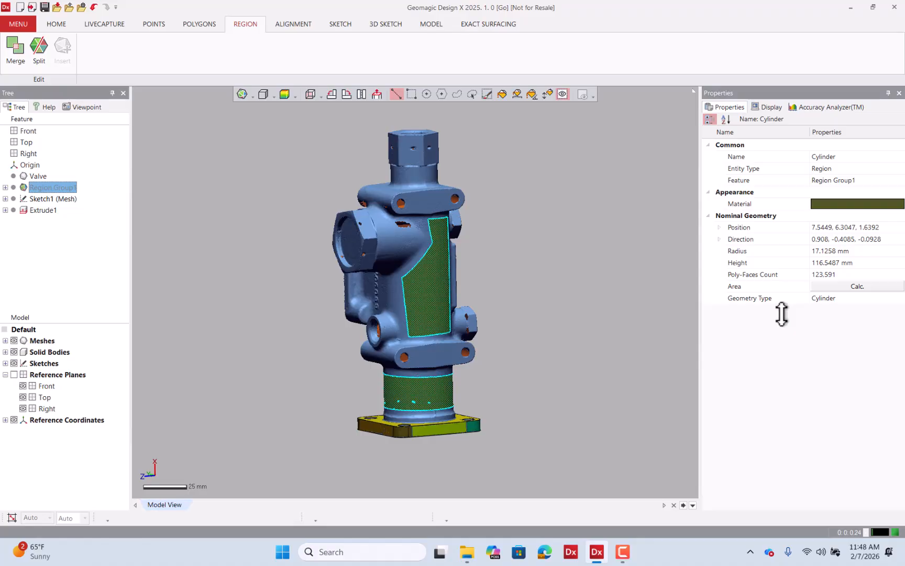
{"action": "left_click", "coordinate": [432, 291]}
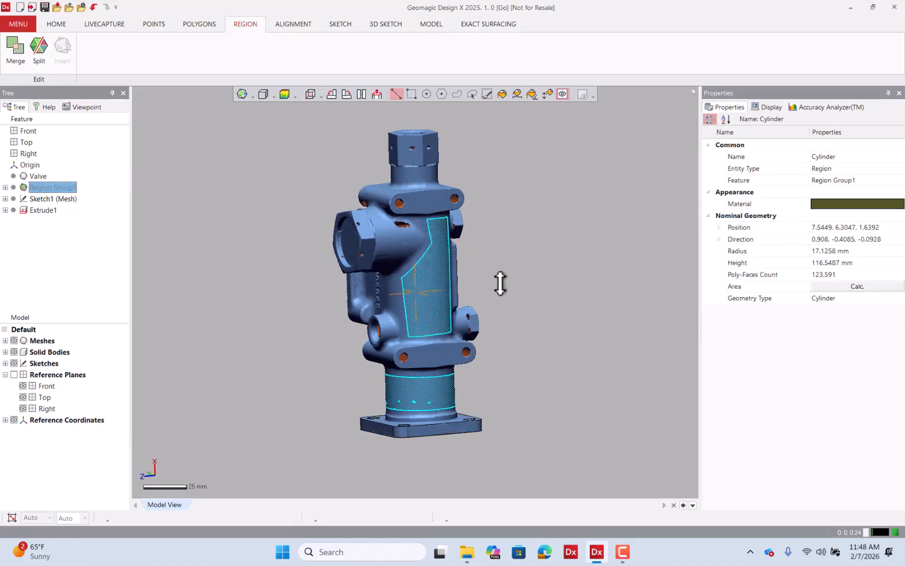
{"action": "right_click_drag", "start_coordinate": [501, 283], "coordinate": [463, 245]}
{"action": "right_click_drag", "start_coordinate": [547, 272], "coordinate": [537, 297]}
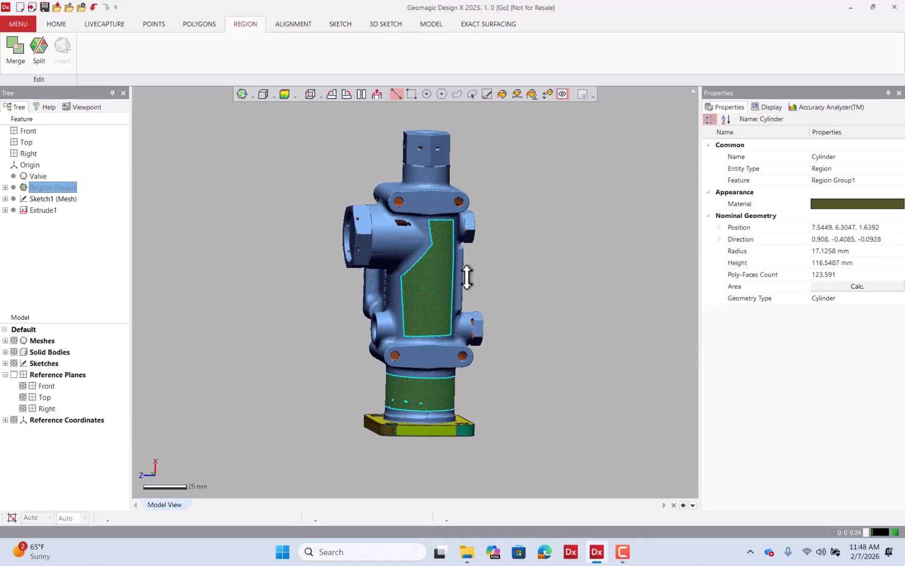
{"action": "left_click", "coordinate": [508, 283]}
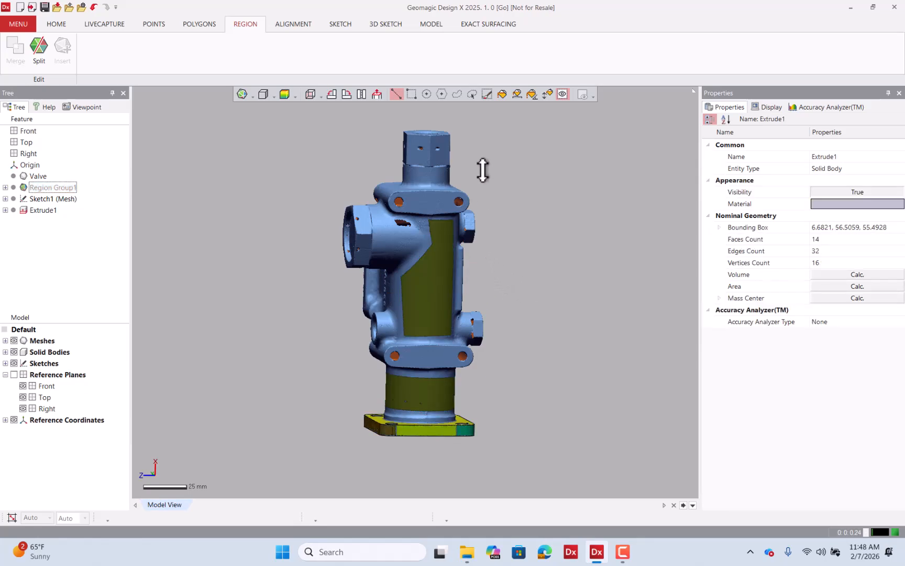
Extract a cone solid primitive from the merged region using Extract Specific Shape with a 25% extend ratio, previewing it.
{"action": "left_click", "coordinate": [430, 24]}
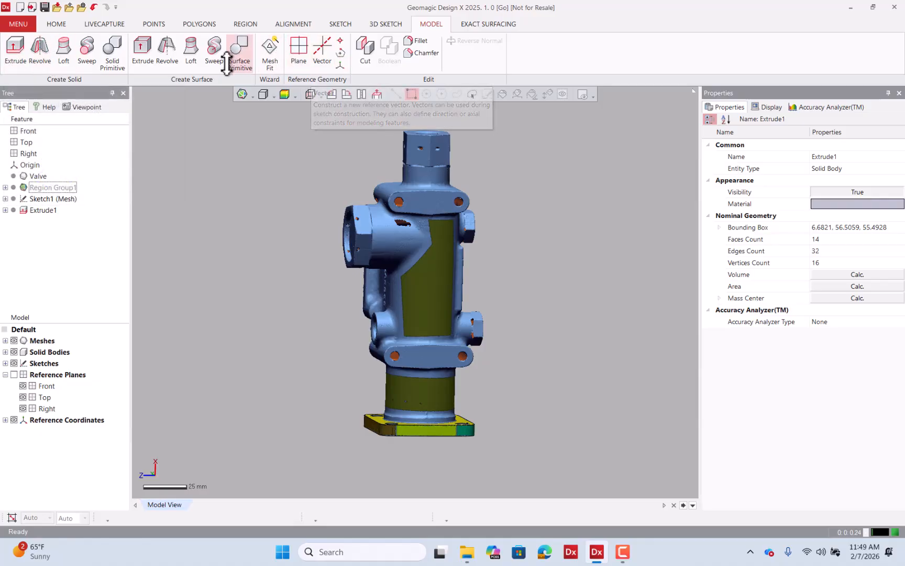
{"action": "left_click", "coordinate": [110, 53]}
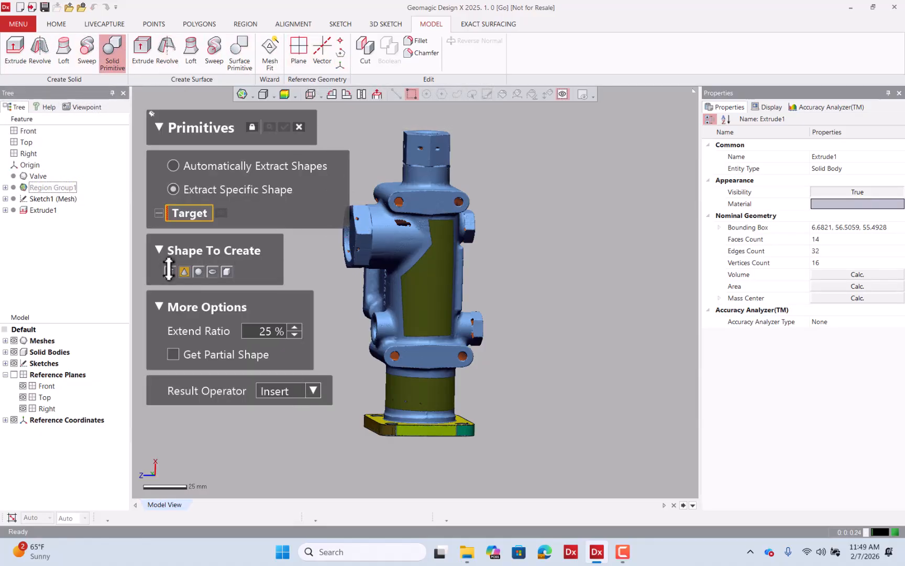
{"action": "left_click", "coordinate": [426, 282]}
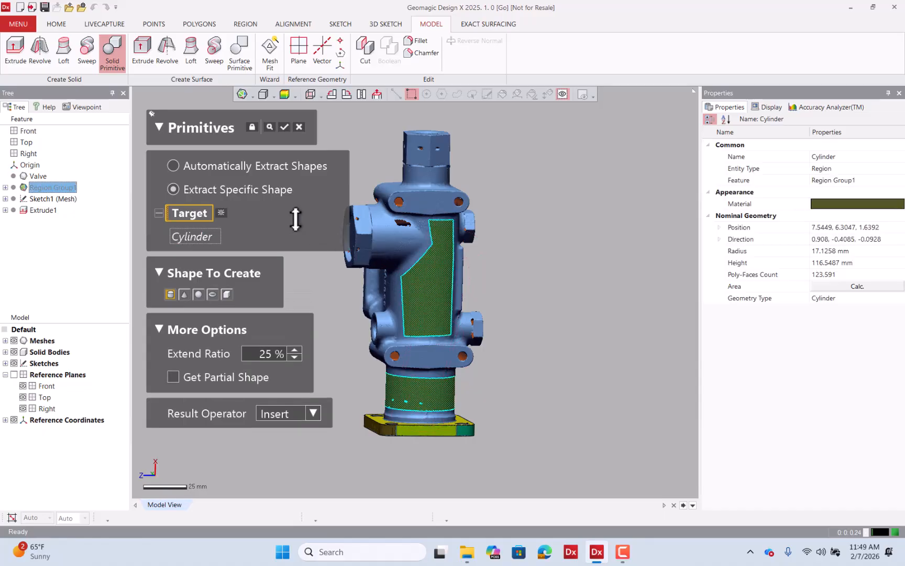
{"action": "left_click", "coordinate": [269, 127]}
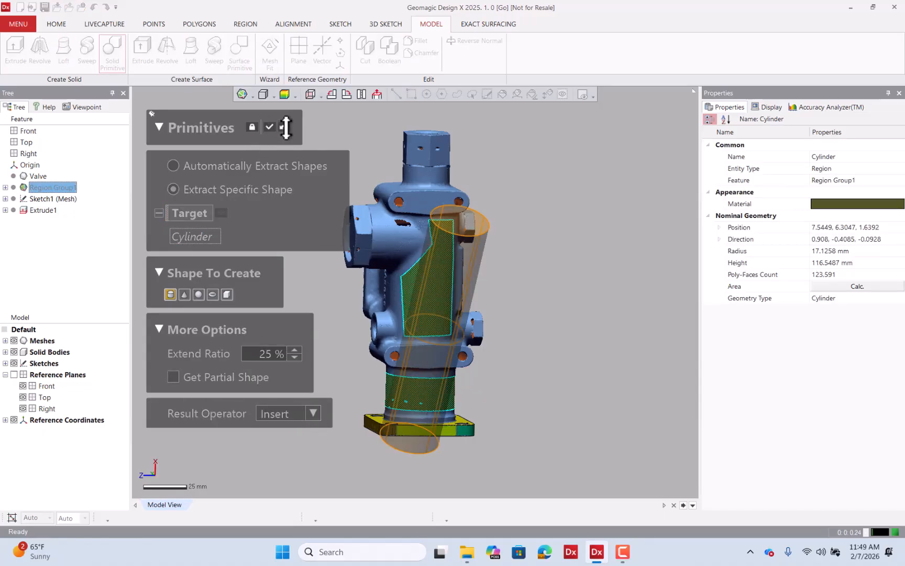
{"action": "left_click", "coordinate": [285, 126]}
{"action": "right_click_drag", "start_coordinate": [396, 253], "coordinate": [346, 262]}
{"action": "left_click", "coordinate": [184, 294]}
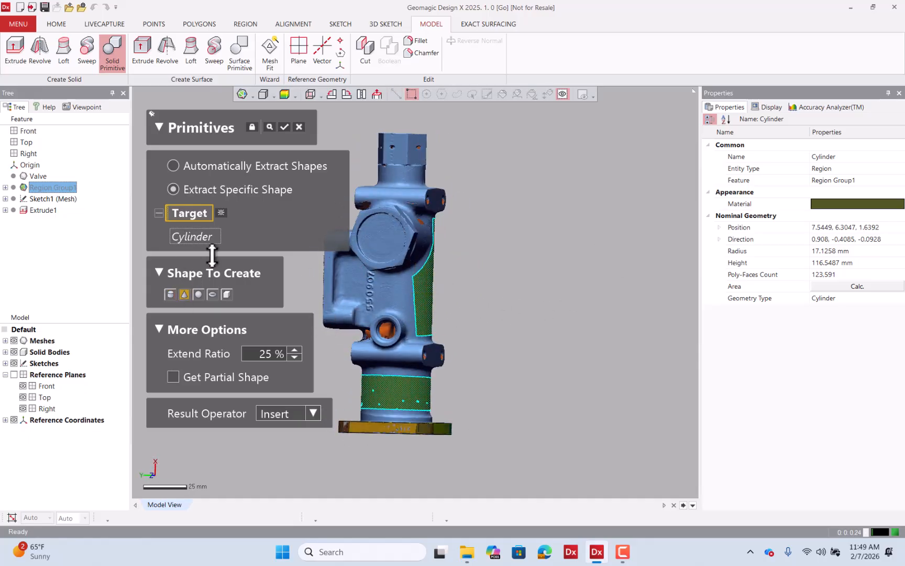
{"action": "left_click", "coordinate": [269, 126]}
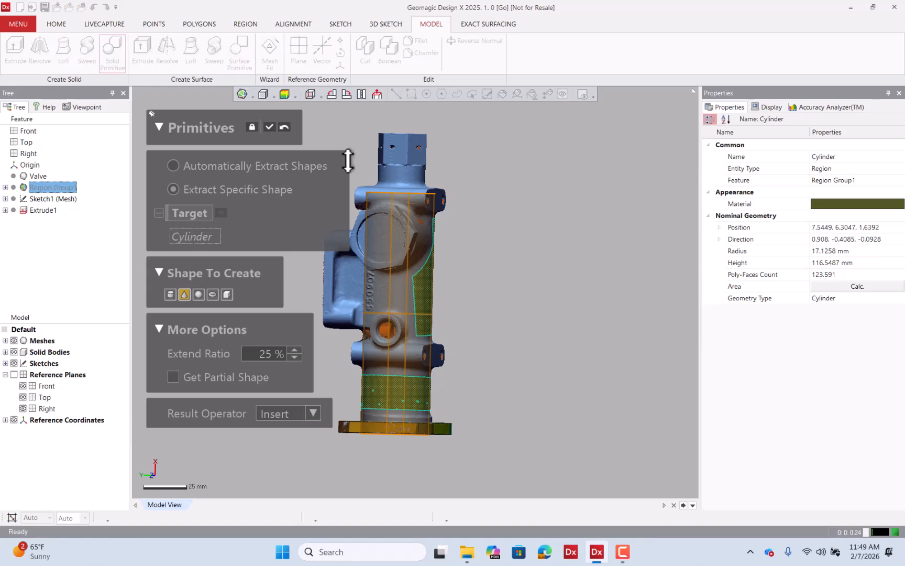
{"action": "right_click_drag", "start_coordinate": [347, 160], "coordinate": [485, 223]}
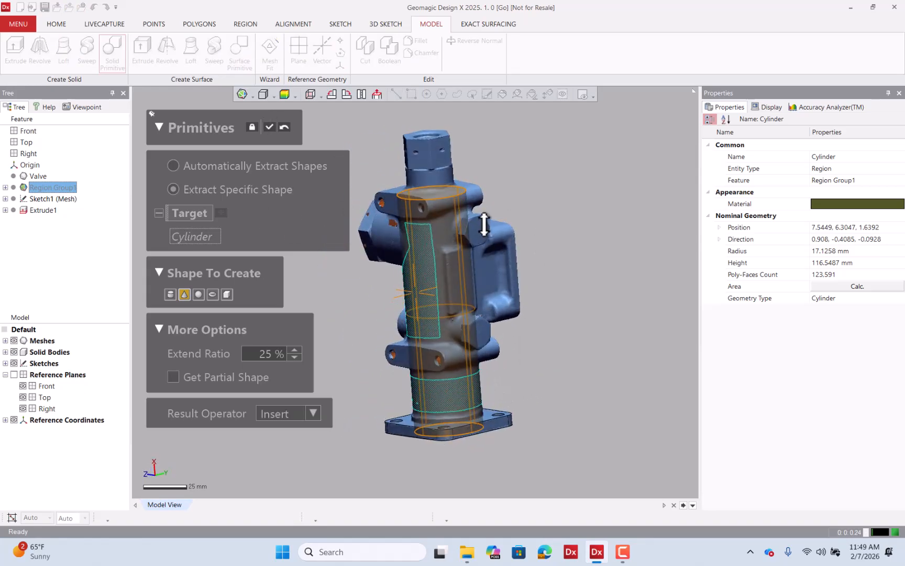
Check the primitive's deviation map, then accept the cone primitive.
{"action": "left_click", "coordinate": [283, 94]}
{"action": "key", "text": "ctrl+1"}
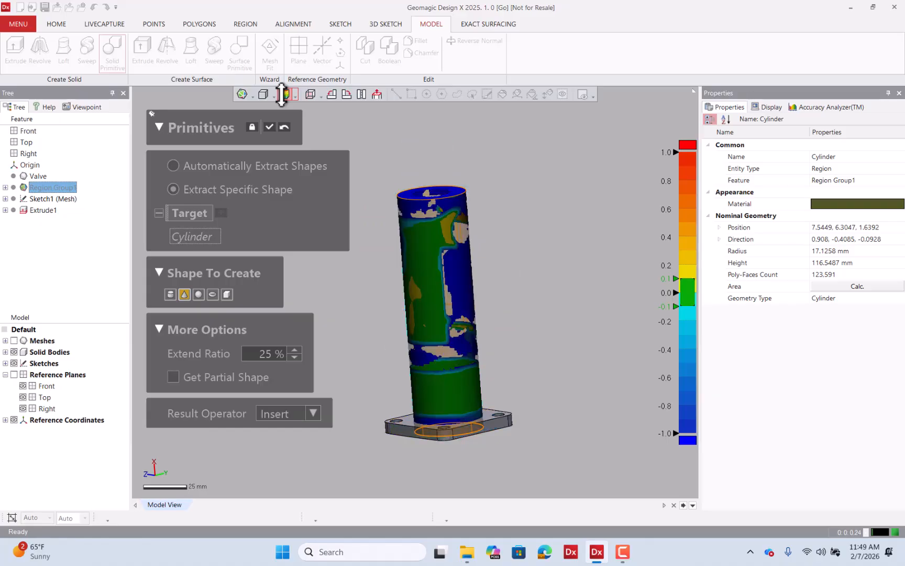
{"action": "left_click", "coordinate": [282, 94]}
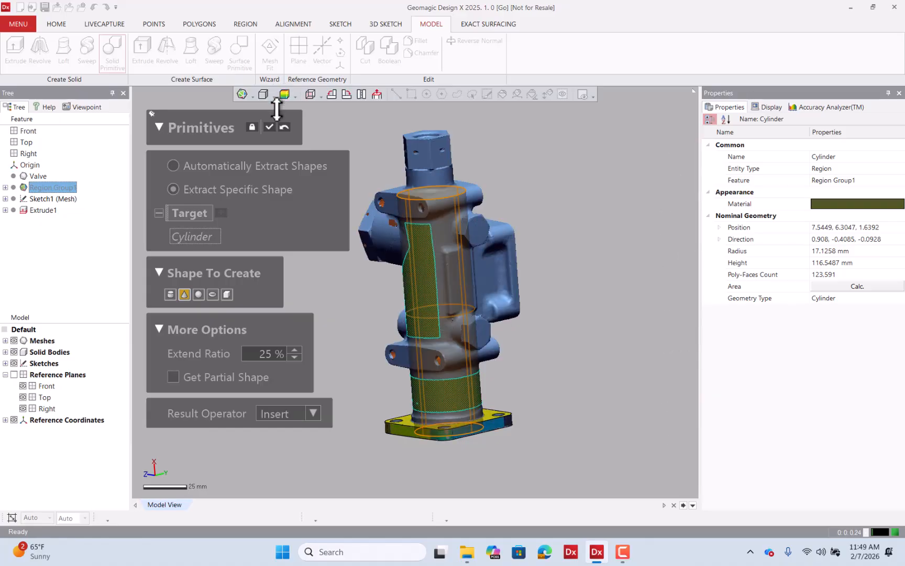
{"action": "left_click", "coordinate": [270, 127]}
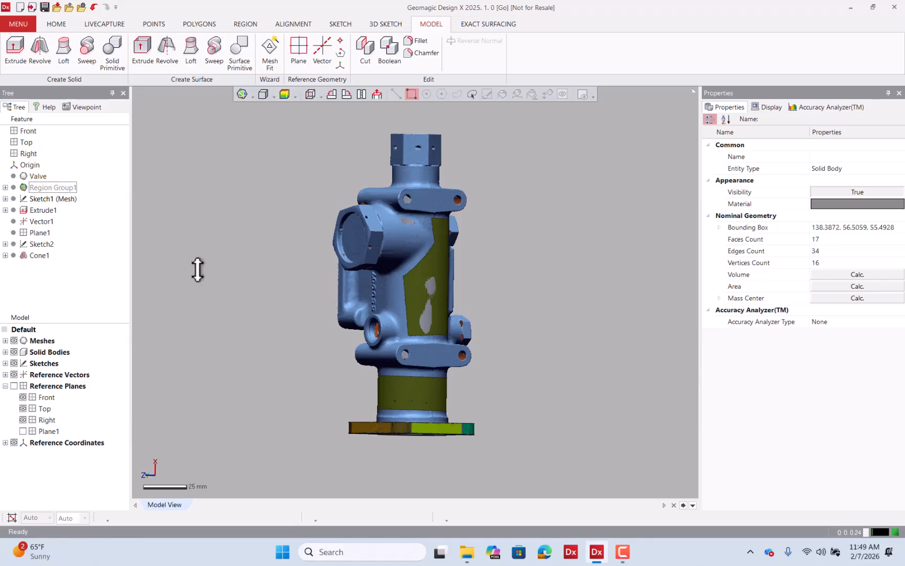
{"action": "left_click", "coordinate": [14, 340]}
{"action": "left_click", "coordinate": [14, 339]}
{"action": "right_click_drag", "start_coordinate": [281, 309], "coordinate": [388, 264]}
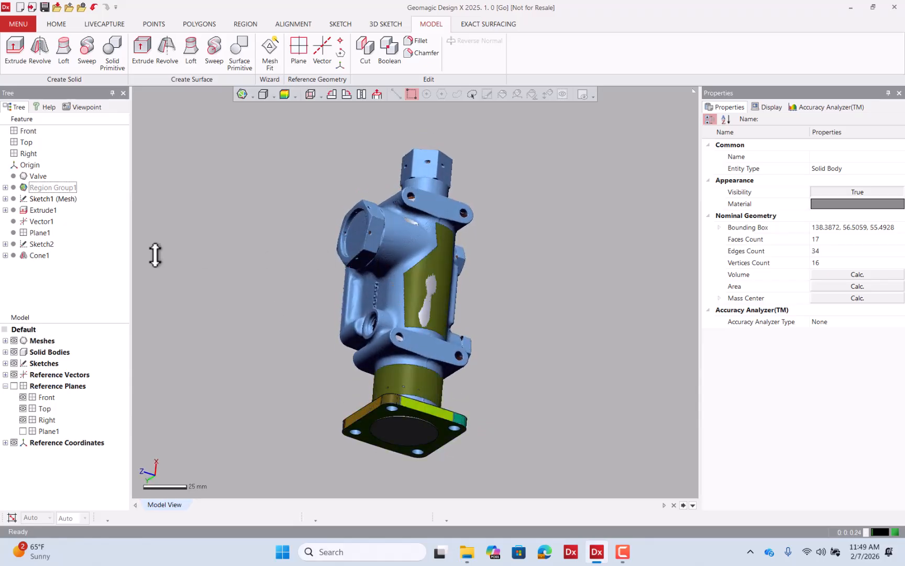
Edit Sketch2 with the mesh hidden and move the profile's top line down into the flange.
{"action": "right_click_drag", "start_coordinate": [174, 279], "coordinate": [74, 258]}
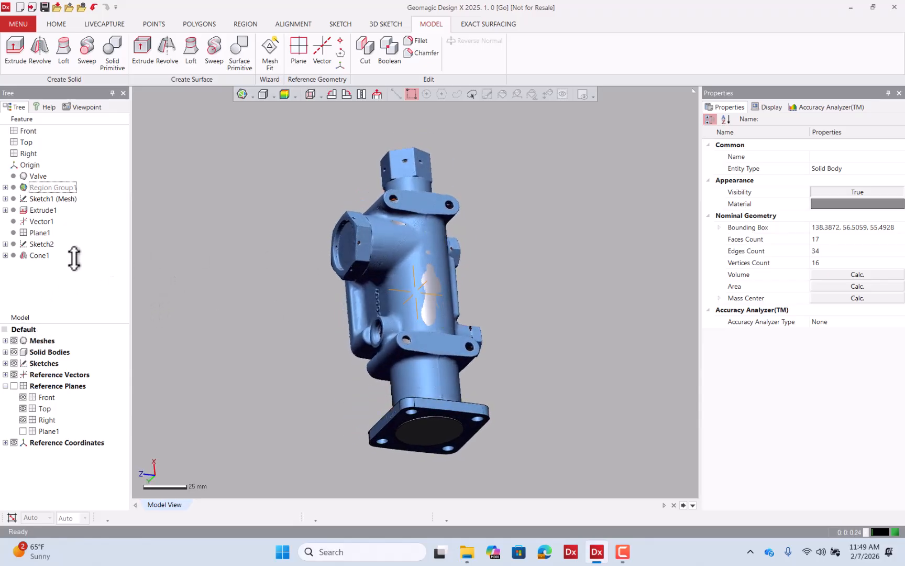
{"action": "double_click", "coordinate": [40, 243]}
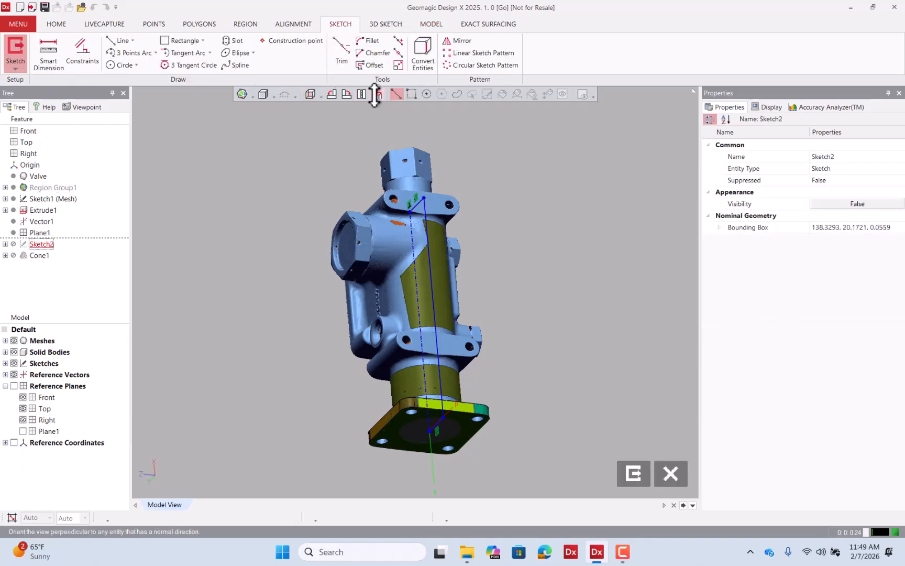
{"action": "left_click", "coordinate": [376, 95]}
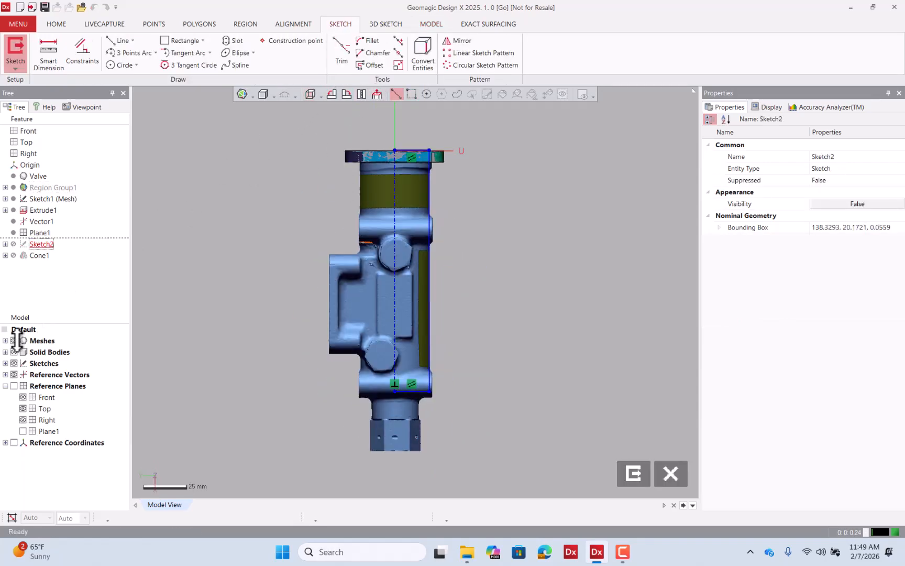
{"action": "left_click", "coordinate": [14, 341]}
{"action": "scroll", "coordinate": [404, 141], "scroll_direction": "up", "scroll_amount": 5}
{"action": "scroll", "coordinate": [472, 142], "scroll_direction": "down", "scroll_amount": 2}
{"action": "scroll", "coordinate": [451, 137], "scroll_direction": "up", "scroll_amount": 3}
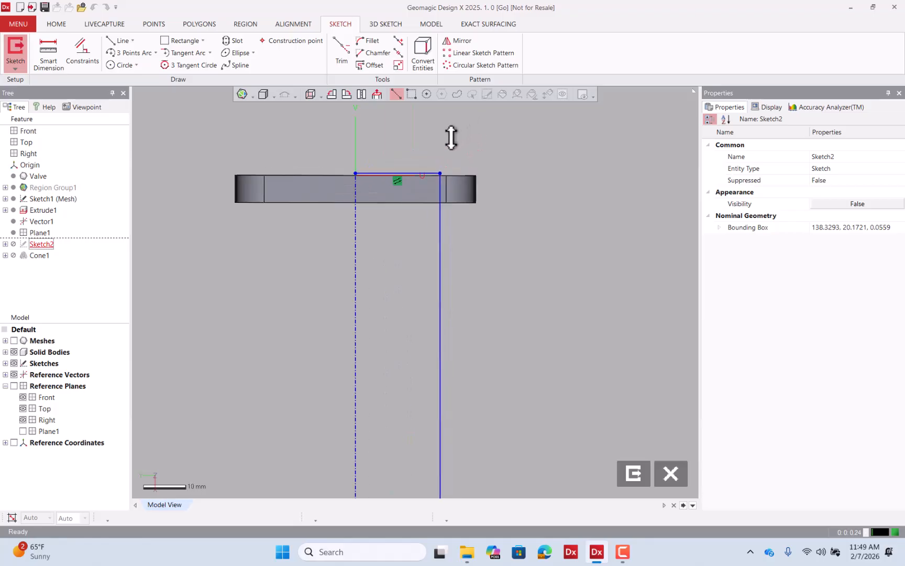
{"action": "scroll", "coordinate": [448, 136], "scroll_direction": "up", "scroll_amount": 1}
{"action": "left_click_drag", "start_coordinate": [398, 183], "coordinate": [396, 201]}
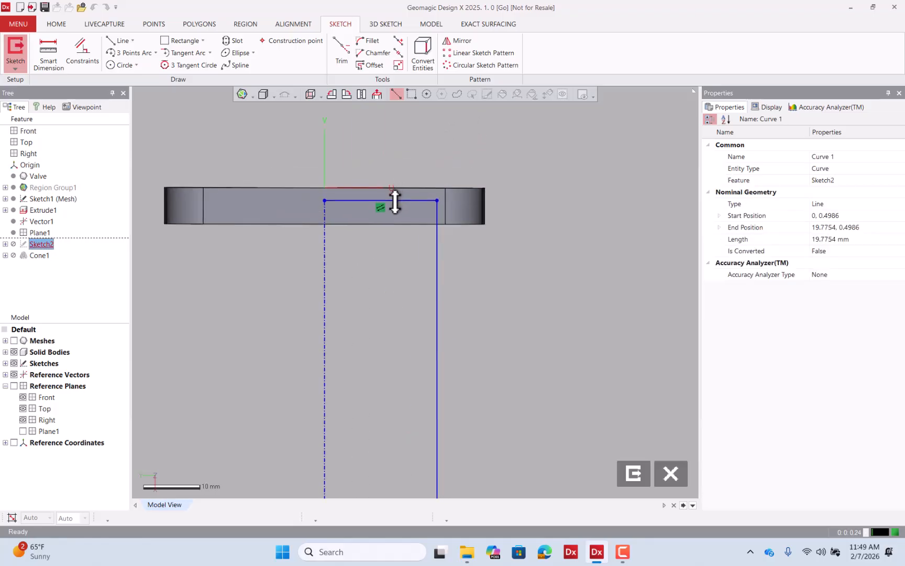
{"action": "left_click", "coordinate": [633, 473]}
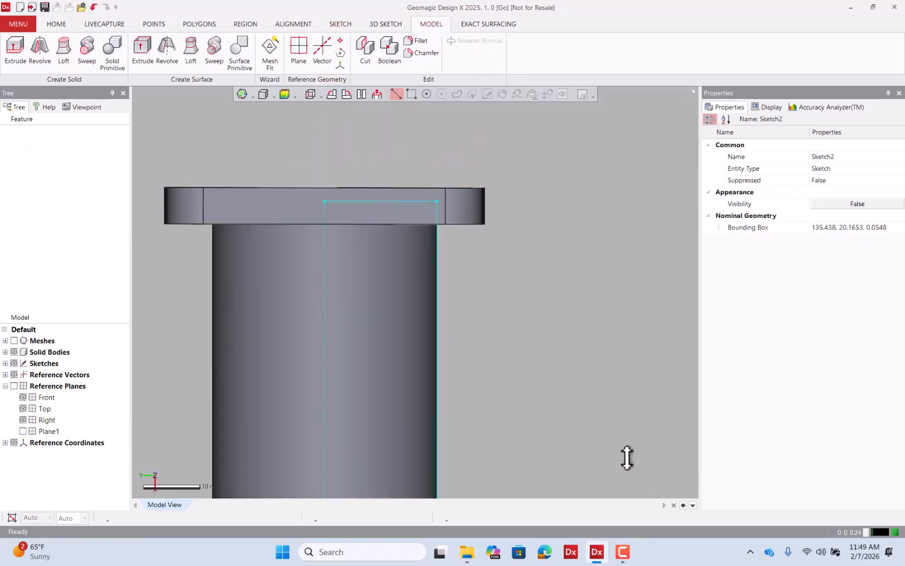
Edit the revolve feature and set its result operator to Merge.
{"action": "double_click", "coordinate": [39, 255]}
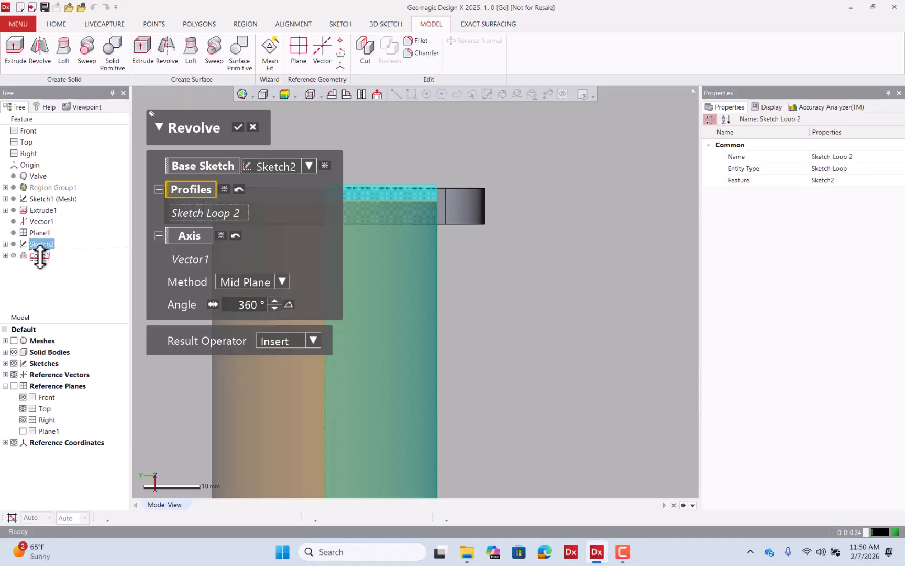
{"action": "left_click", "coordinate": [294, 341]}
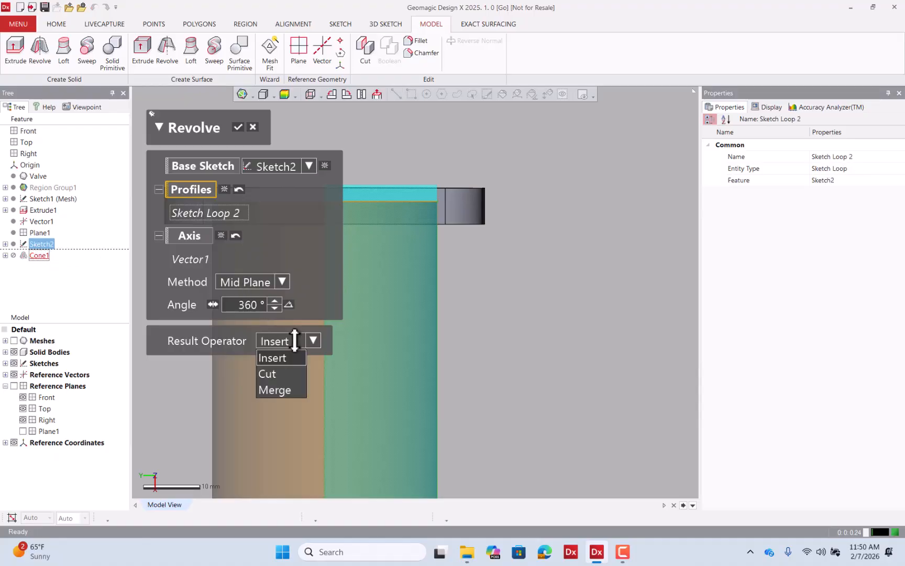
{"action": "left_click", "coordinate": [290, 388]}
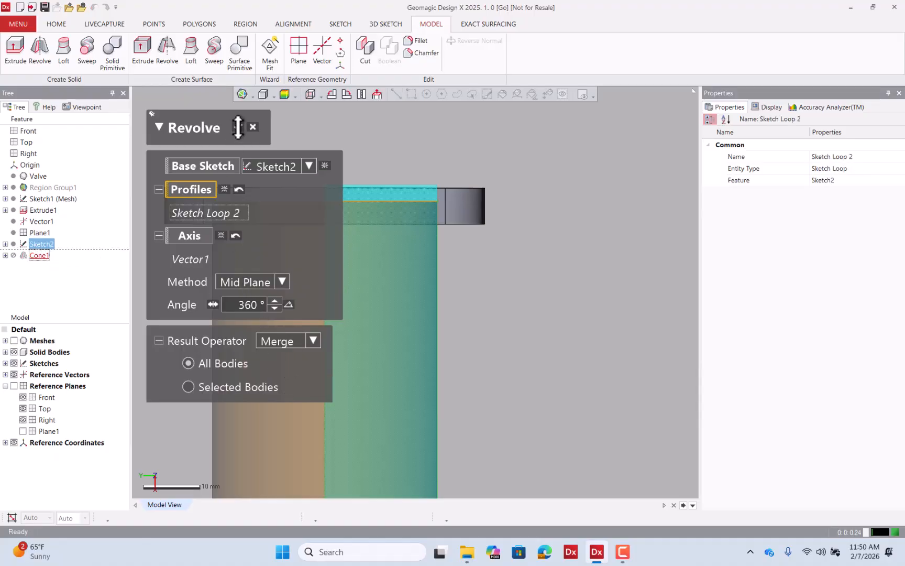
{"action": "left_click", "coordinate": [239, 127]}
Show the mesh and inspect the solid body's deviation map around the neck and flange.
{"action": "scroll", "coordinate": [406, 196], "scroll_direction": "down", "scroll_amount": 6}
{"action": "right_click_drag", "start_coordinate": [412, 257], "coordinate": [451, 256]}
{"action": "left_click", "coordinate": [285, 93]}
{"action": "left_click", "coordinate": [15, 340]}
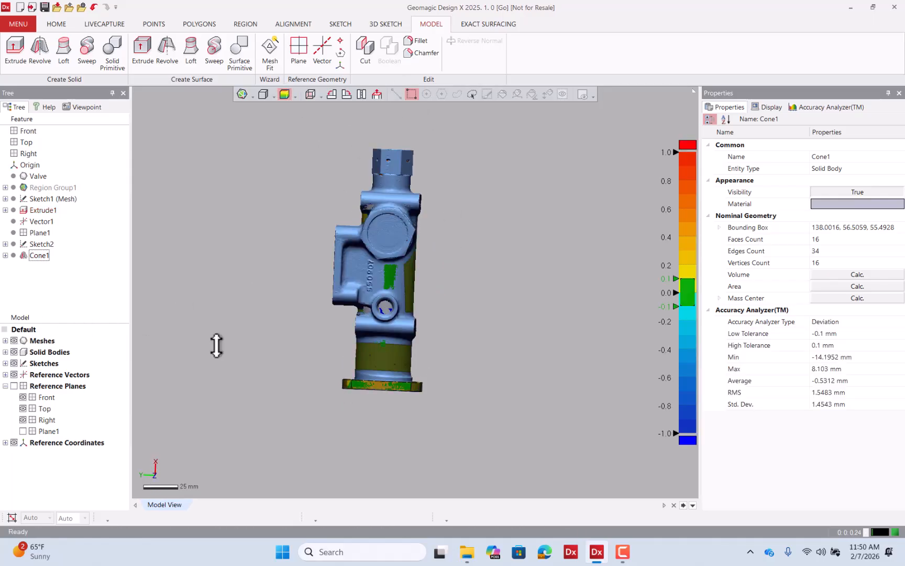
{"action": "mouse_move", "coordinate": [216, 343]}
{"action": "right_mouse_down"}
{"action": "mouse_move", "coordinate": [557, 306]}
{"action": "mouse_move", "coordinate": [434, 314]}
{"action": "right_mouse_up"}
{"action": "scroll", "coordinate": [389, 317], "scroll_direction": "up", "scroll_amount": 5}
{"action": "scroll", "coordinate": [428, 210], "scroll_direction": "down", "scroll_amount": 5}
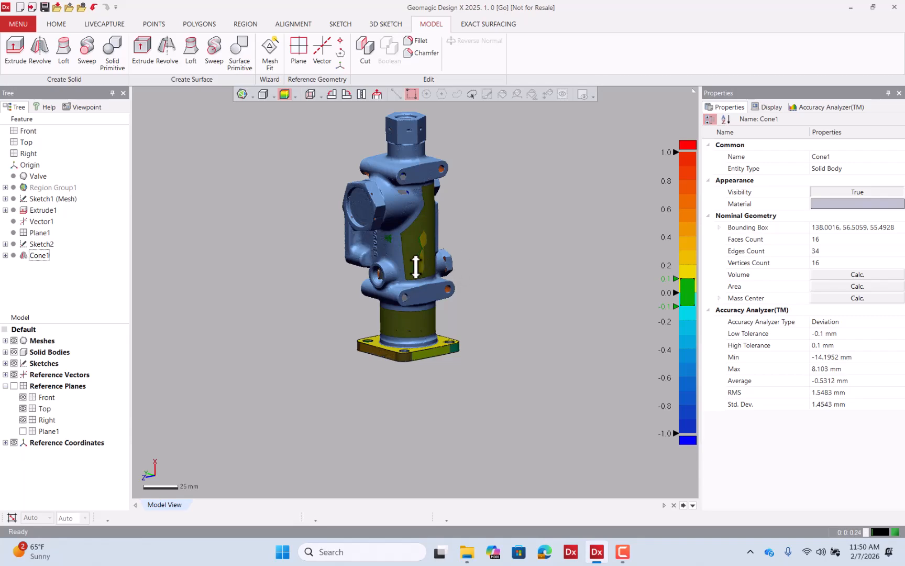
{"action": "right_click_drag", "start_coordinate": [415, 267], "coordinate": [422, 234]}
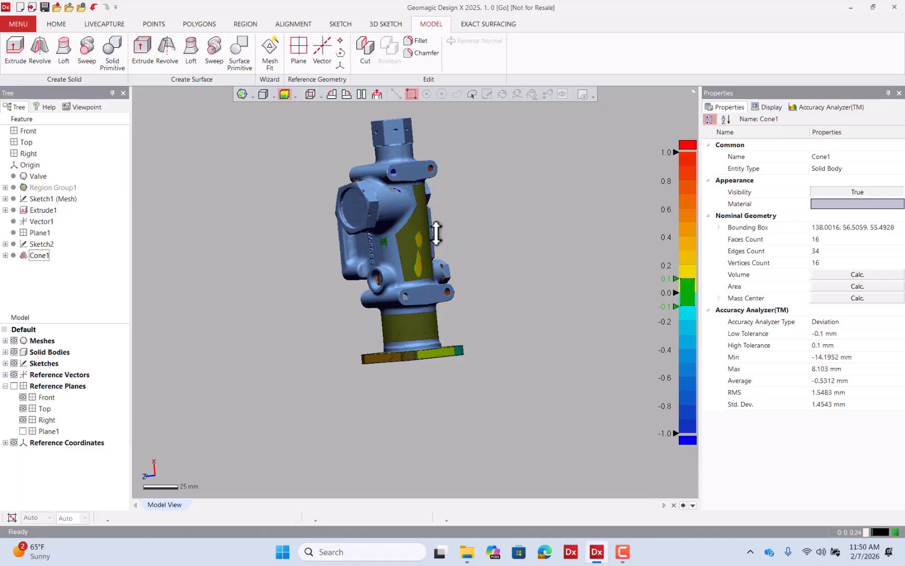
{"action": "scroll", "coordinate": [439, 337], "scroll_direction": "up", "scroll_amount": 6}
{"action": "scroll", "coordinate": [464, 316], "scroll_direction": "down", "scroll_amount": 2}
{"action": "right_click_drag", "start_coordinate": [496, 279], "coordinate": [499, 327]}
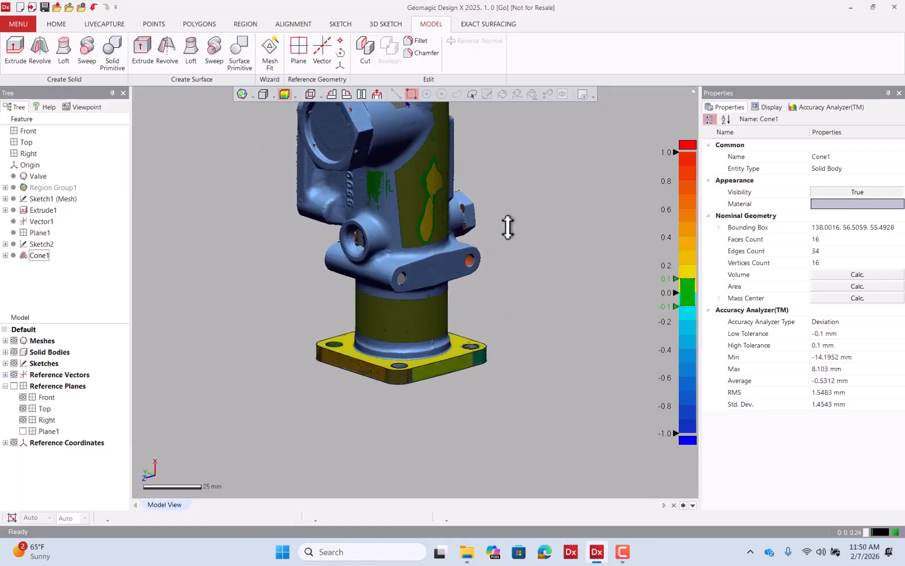
{"action": "scroll", "coordinate": [466, 259], "scroll_direction": "up", "scroll_amount": 3}
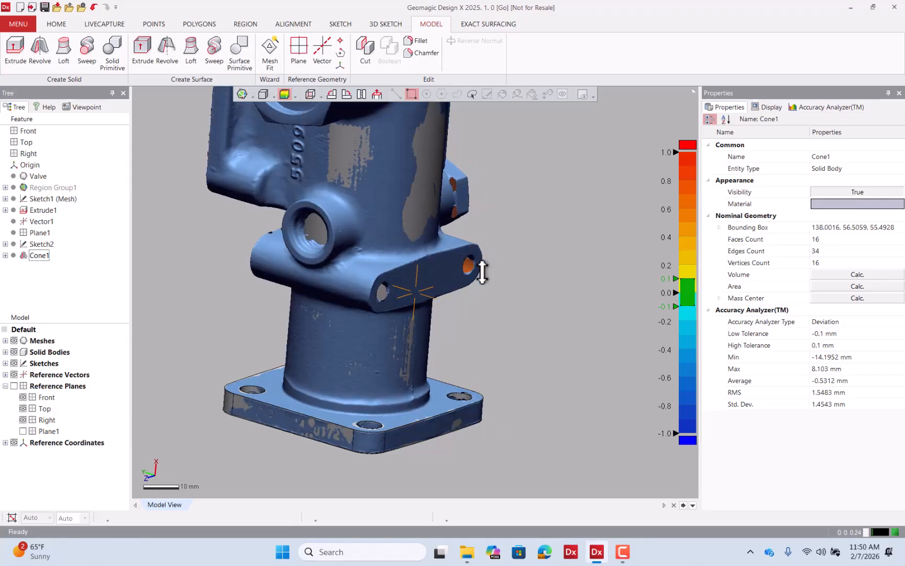
Select the mounting lug's face on the mesh and insert it as a new region.
{"action": "left_click", "coordinate": [245, 23]}
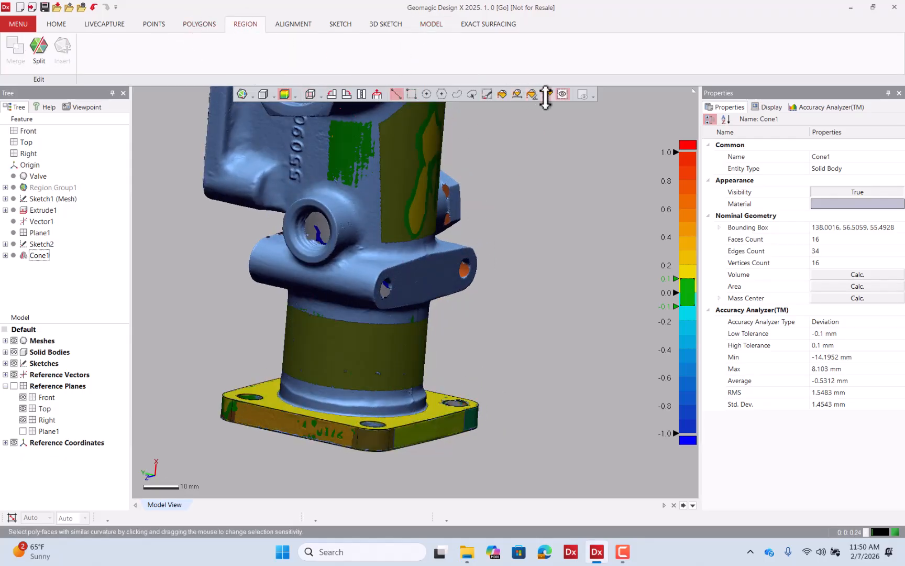
{"action": "left_click", "coordinate": [419, 267]}
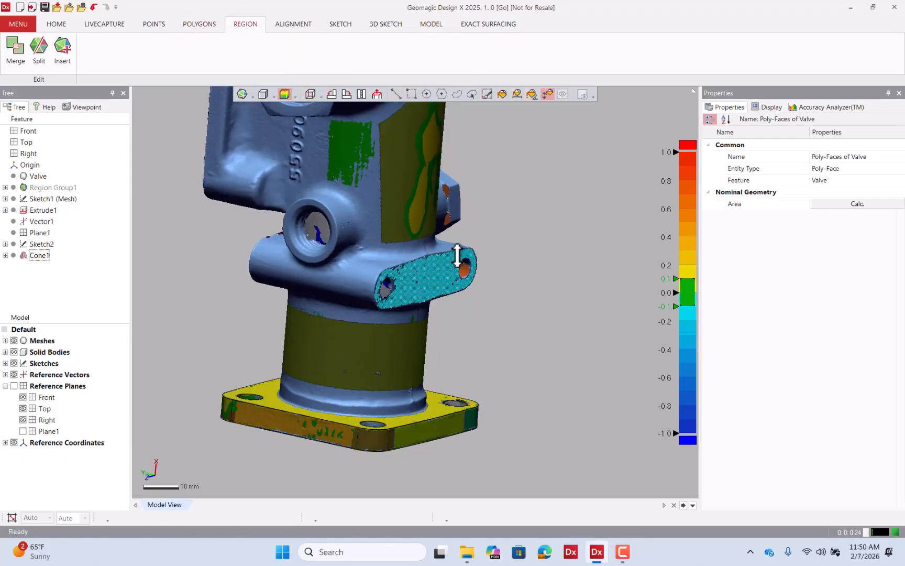
{"action": "left_click", "coordinate": [64, 55]}
Show the mesh, hide solid bodies, and insert the opposite lug face as a new region.
{"action": "left_click", "coordinate": [14, 341]}
{"action": "left_click", "coordinate": [15, 351]}
{"action": "right_click_drag", "start_coordinate": [227, 310], "coordinate": [507, 316]}
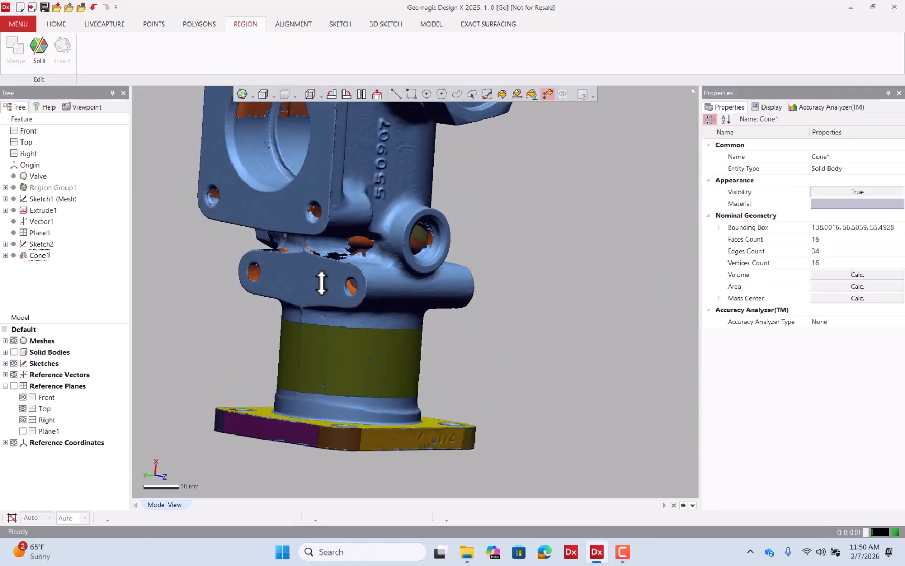
{"action": "left_click", "coordinate": [324, 278]}
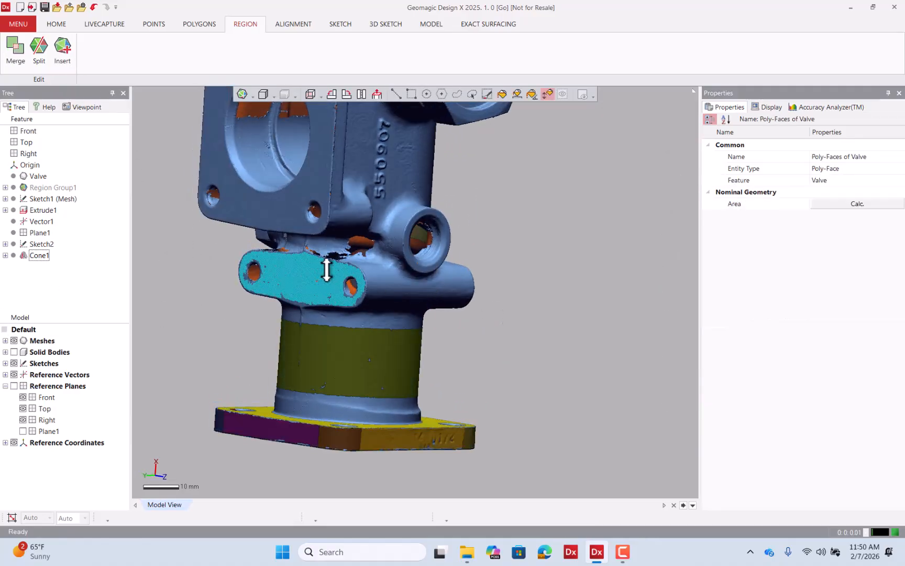
{"action": "left_click", "coordinate": [63, 48]}
Select further faces of the mounting lug and insert them as new regions.
{"action": "right_click_drag", "start_coordinate": [467, 218], "coordinate": [396, 276]}
{"action": "left_click", "coordinate": [387, 294]}
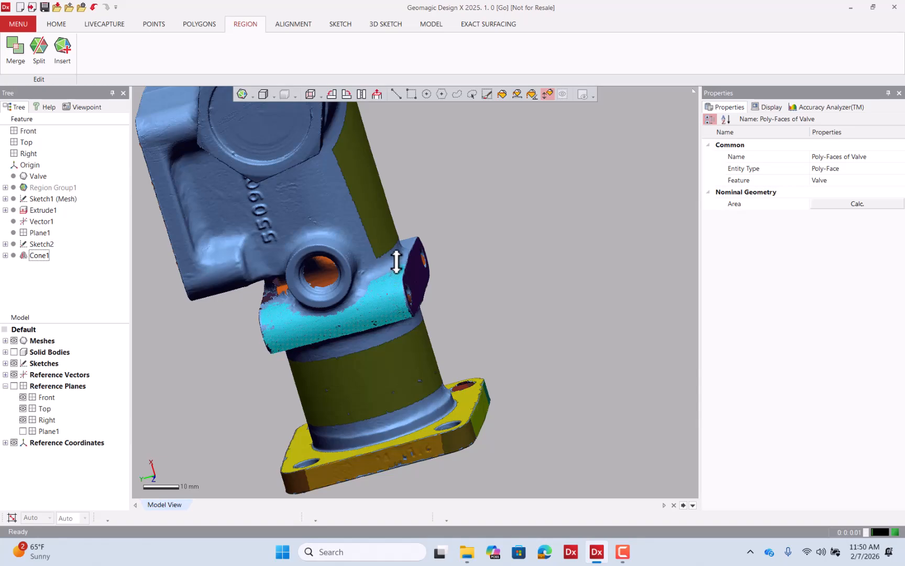
{"action": "left_click", "coordinate": [71, 53]}
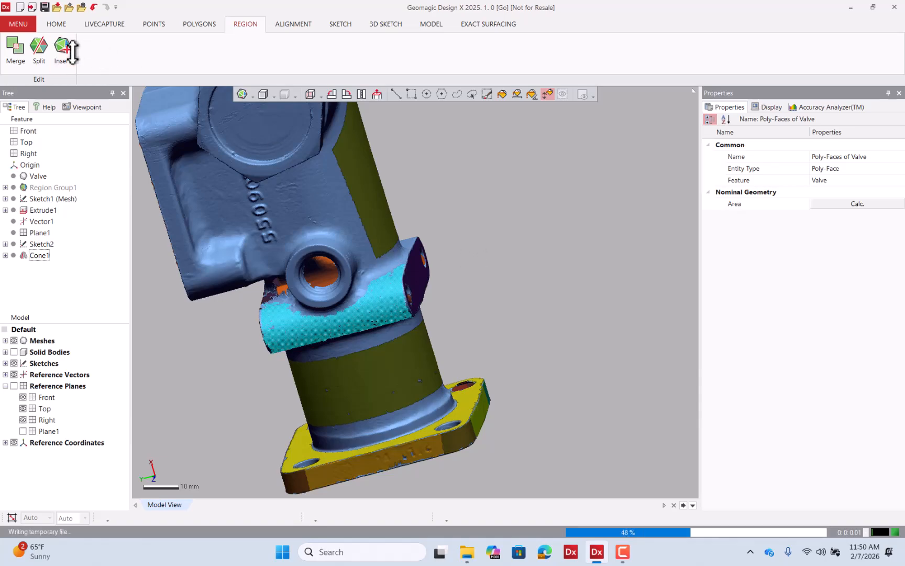
{"action": "left_click", "coordinate": [519, 249]}
{"action": "right_click_drag", "start_coordinate": [526, 252], "coordinate": [370, 357]}
{"action": "left_click", "coordinate": [459, 209]}
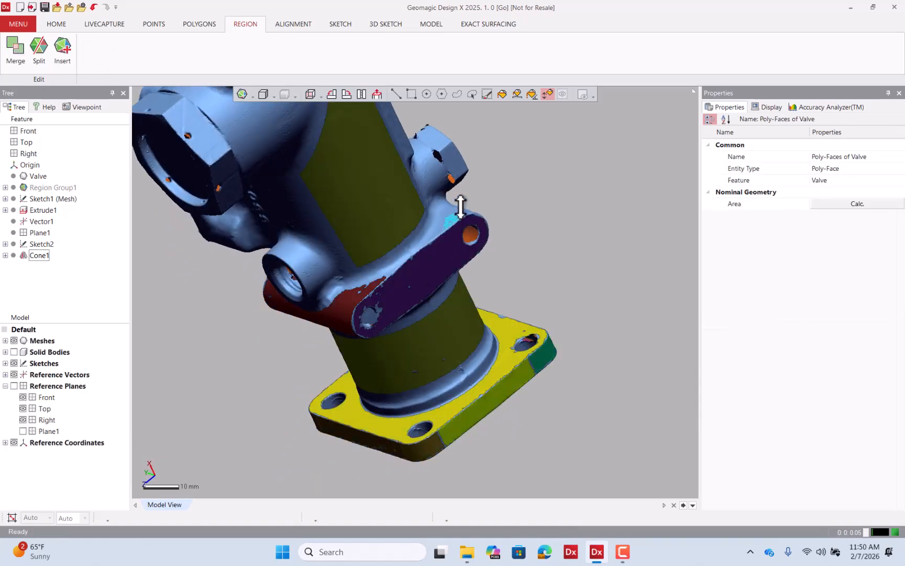
{"action": "right_click_drag", "start_coordinate": [502, 169], "coordinate": [475, 218]}
{"action": "right_click_drag", "start_coordinate": [493, 148], "coordinate": [573, 184]}
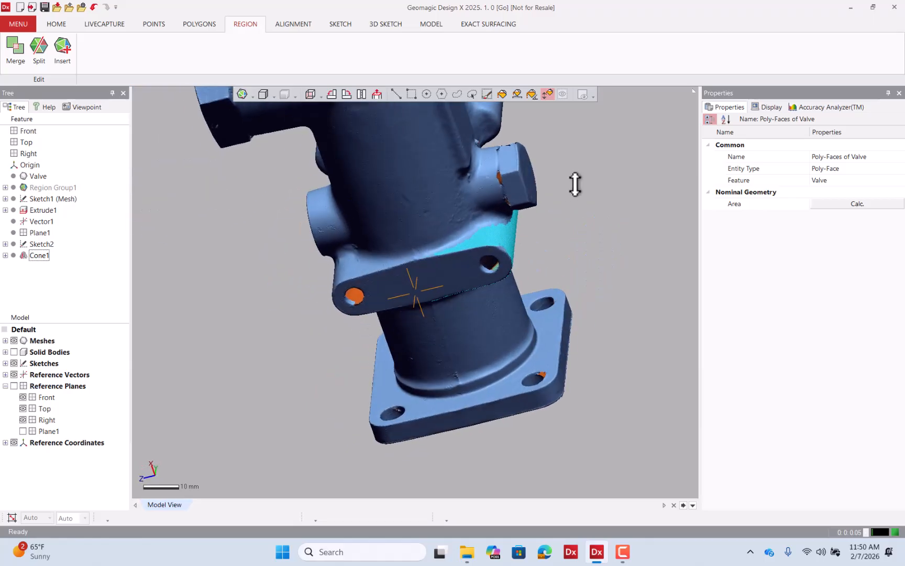
{"action": "left_click", "coordinate": [72, 48]}
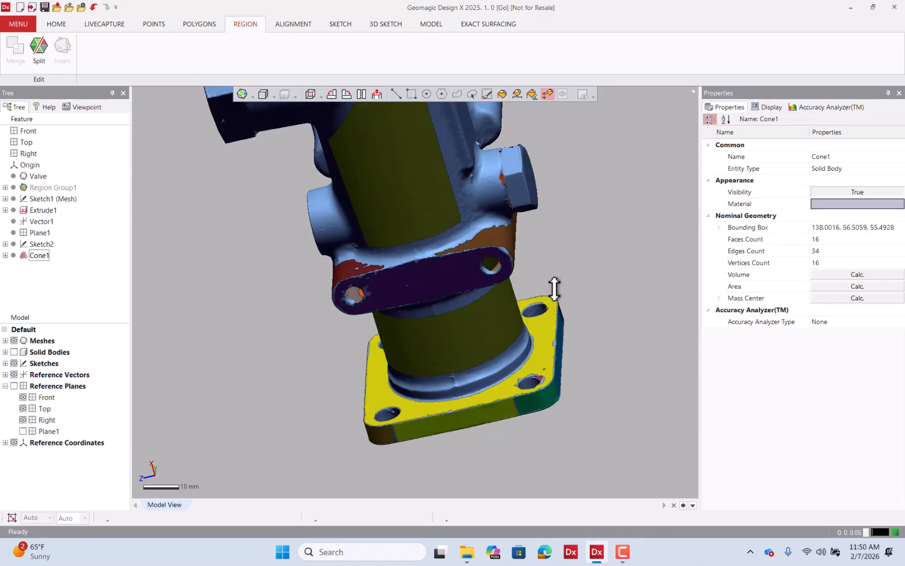
Select faces along a line across the lug's fillet area and insert them as a new region.
{"action": "right_click_drag", "start_coordinate": [556, 287], "coordinate": [526, 343]}
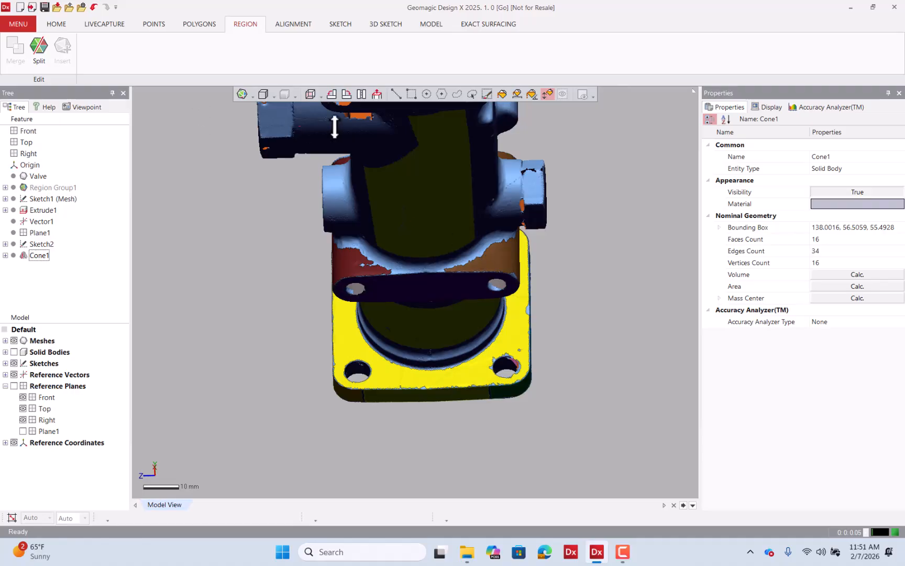
{"action": "left_click", "coordinate": [396, 95]}
{"action": "scroll", "coordinate": [495, 252], "scroll_direction": "up", "scroll_amount": 6}
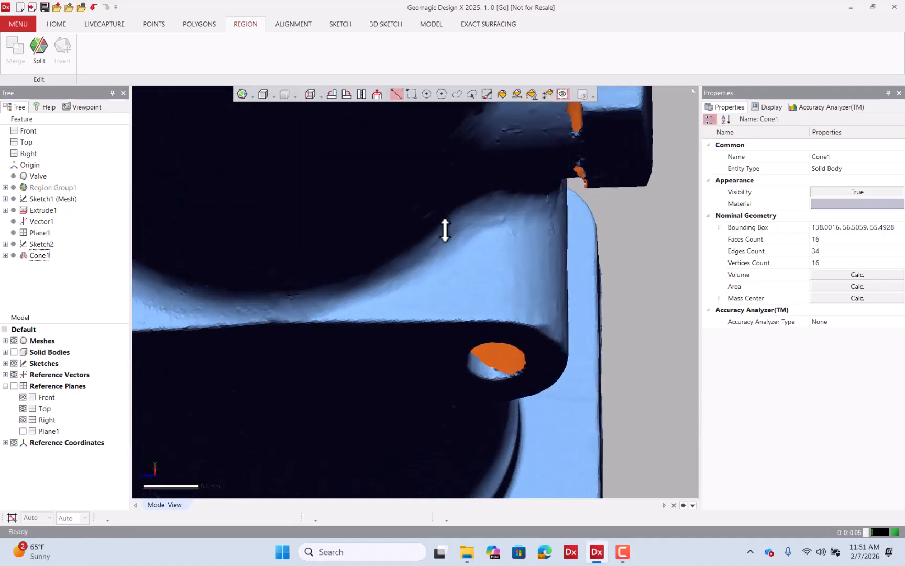
{"action": "right_click_drag", "start_coordinate": [444, 228], "coordinate": [478, 255]}
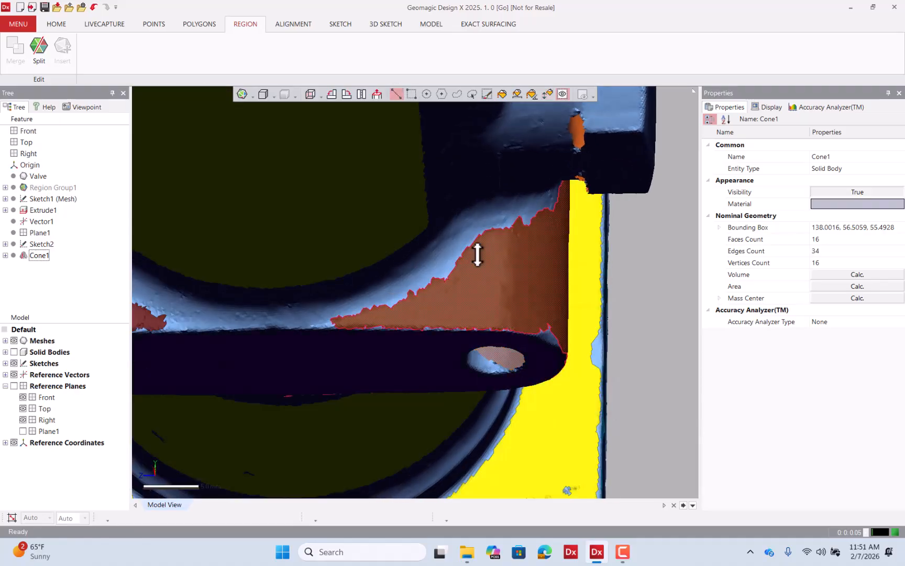
{"action": "left_click", "coordinate": [496, 333]}
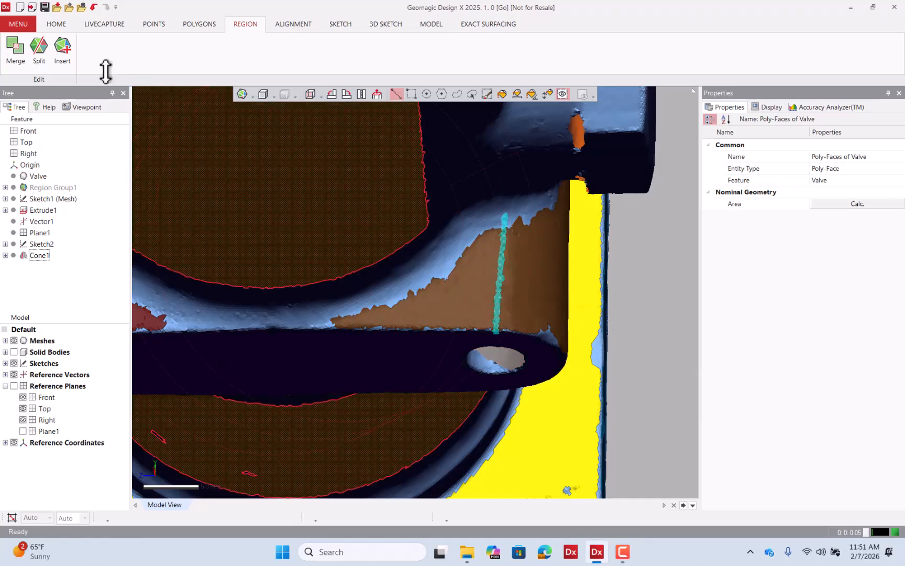
{"action": "left_click", "coordinate": [62, 47]}
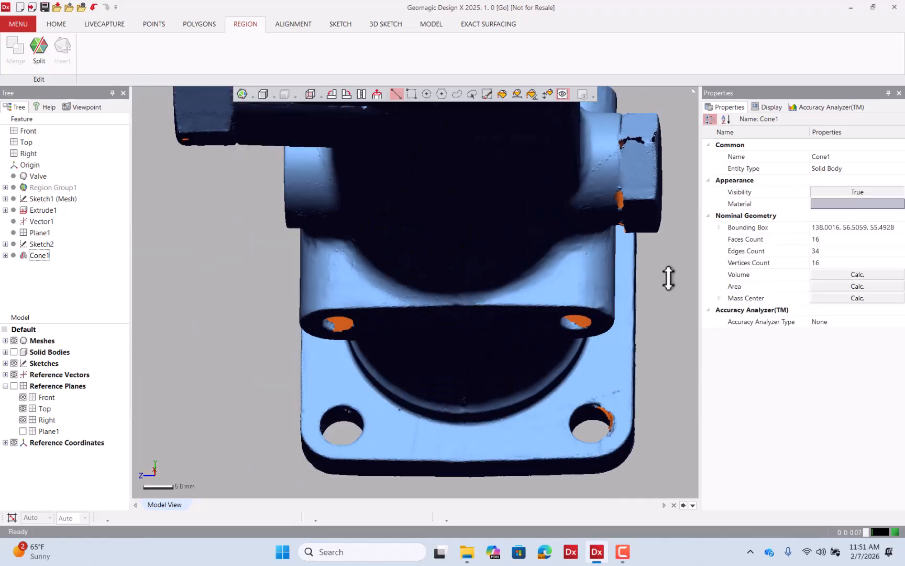
Select the fillet area beside the other lug hole and insert it as a new region.
{"action": "scroll", "coordinate": [339, 284], "scroll_direction": "up", "scroll_amount": 10}
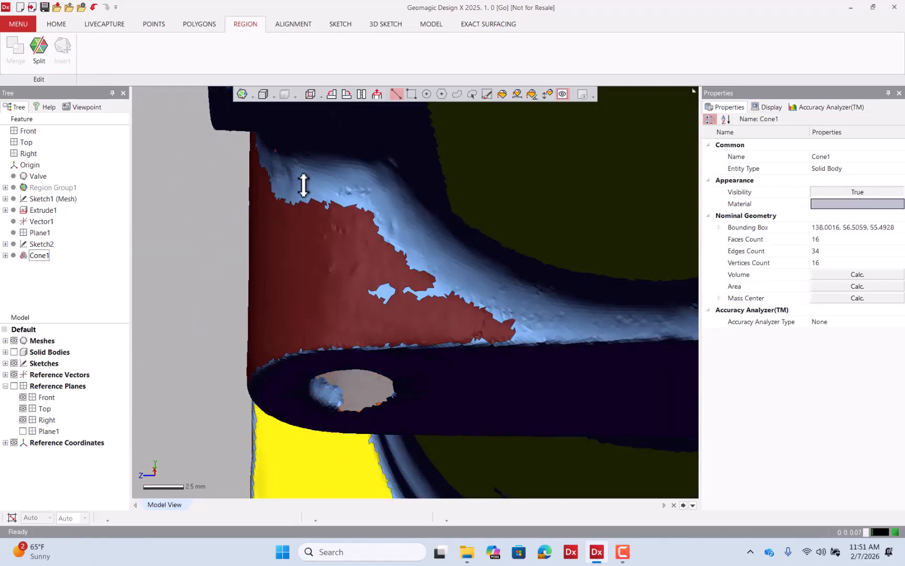
{"action": "left_click", "coordinate": [360, 346]}
{"action": "left_click", "coordinate": [63, 49]}
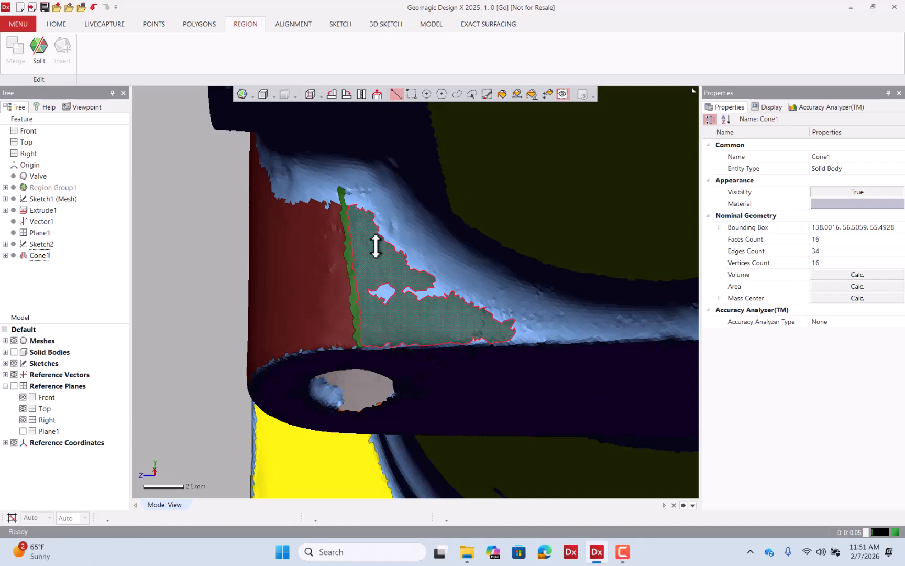
Split the lug's cylindrical boss region along a line drawn across its length.
{"action": "scroll", "coordinate": [348, 230], "scroll_direction": "down", "scroll_amount": 3}
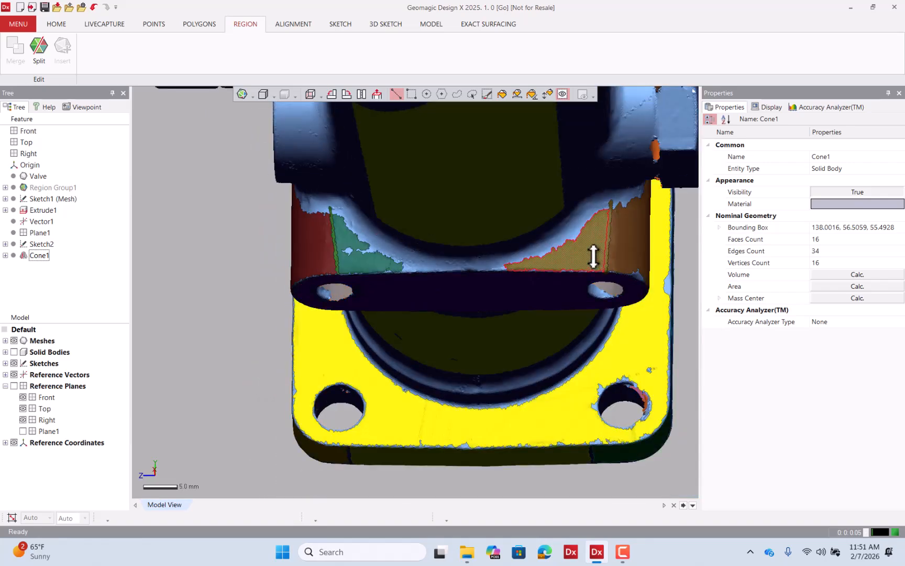
{"action": "right_click_drag", "start_coordinate": [565, 269], "coordinate": [395, 212]}
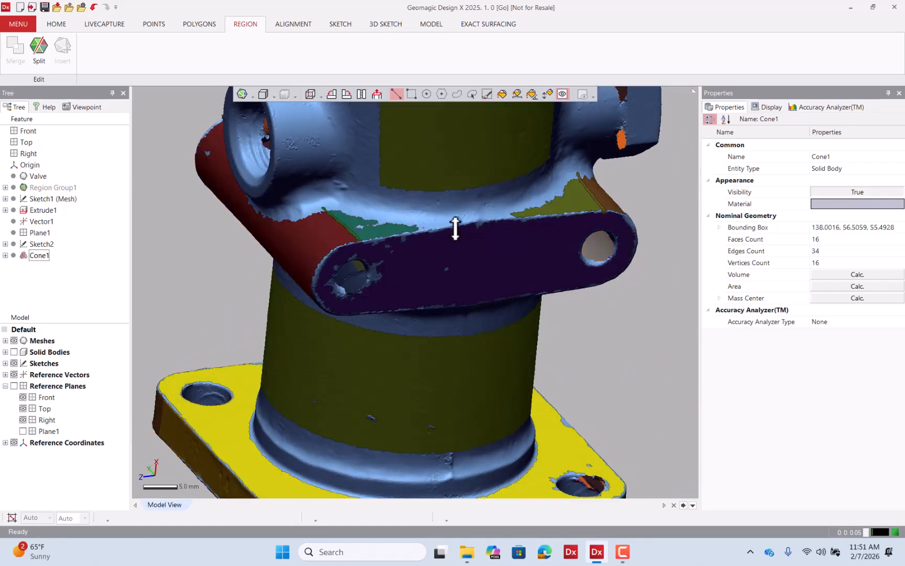
{"action": "right_click_drag", "start_coordinate": [455, 228], "coordinate": [543, 199]}
{"action": "scroll", "coordinate": [376, 173], "scroll_direction": "down", "scroll_amount": 3}
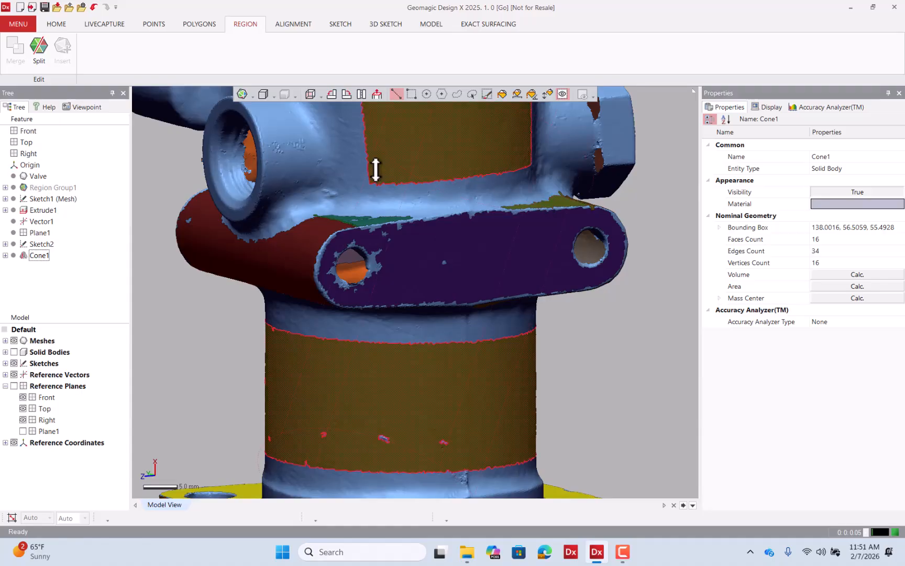
{"action": "left_click", "coordinate": [314, 225]}
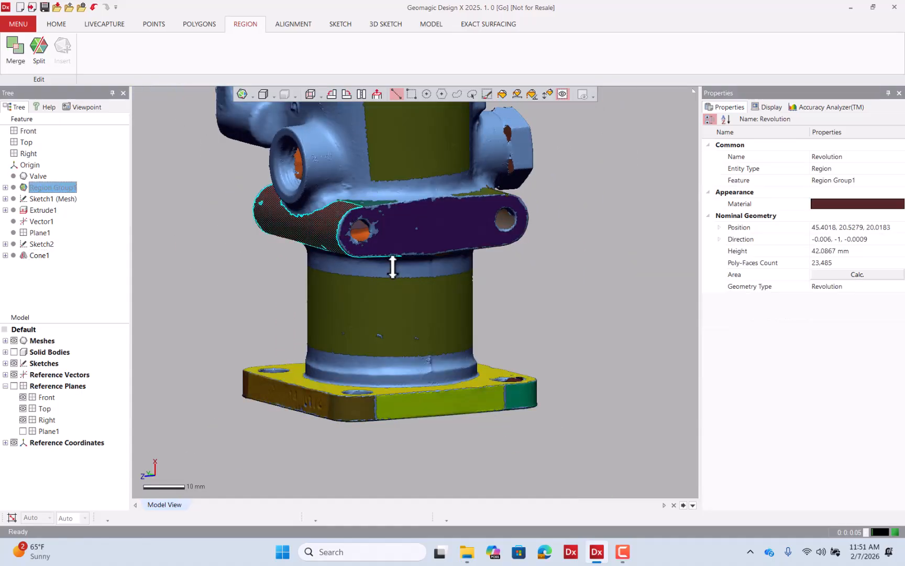
{"action": "right_click_drag", "start_coordinate": [393, 262], "coordinate": [542, 210]}
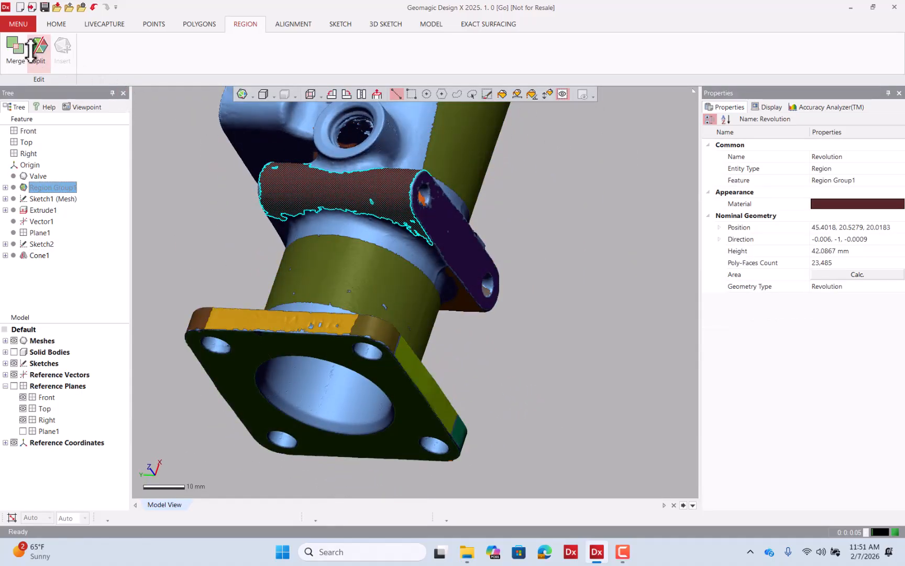
{"action": "left_click", "coordinate": [39, 48]}
{"action": "right_click_drag", "start_coordinate": [398, 225], "coordinate": [482, 215]}
{"action": "scroll", "coordinate": [519, 290], "scroll_direction": "down", "scroll_amount": 3}
{"action": "scroll", "coordinate": [375, 206], "scroll_direction": "up", "scroll_amount": 6}
{"action": "scroll", "coordinate": [481, 215], "scroll_direction": "down", "scroll_amount": 3}
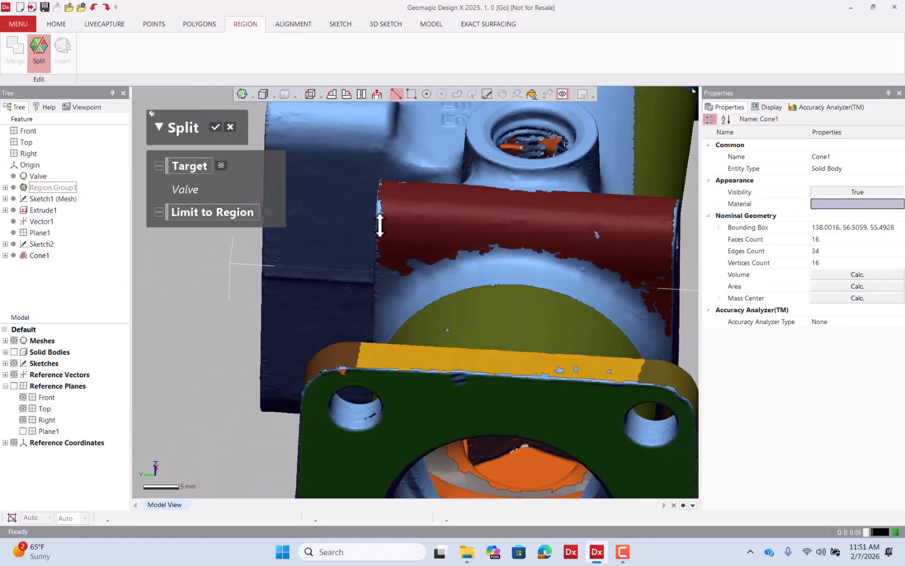
{"action": "left_click_drag", "start_coordinate": [376, 228], "coordinate": [676, 249]}
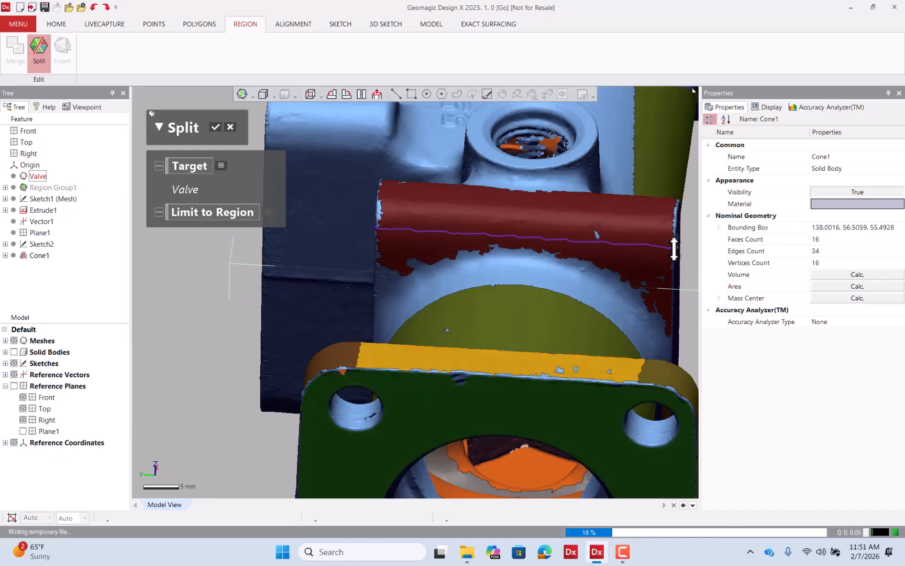
{"action": "left_click", "coordinate": [215, 126]}
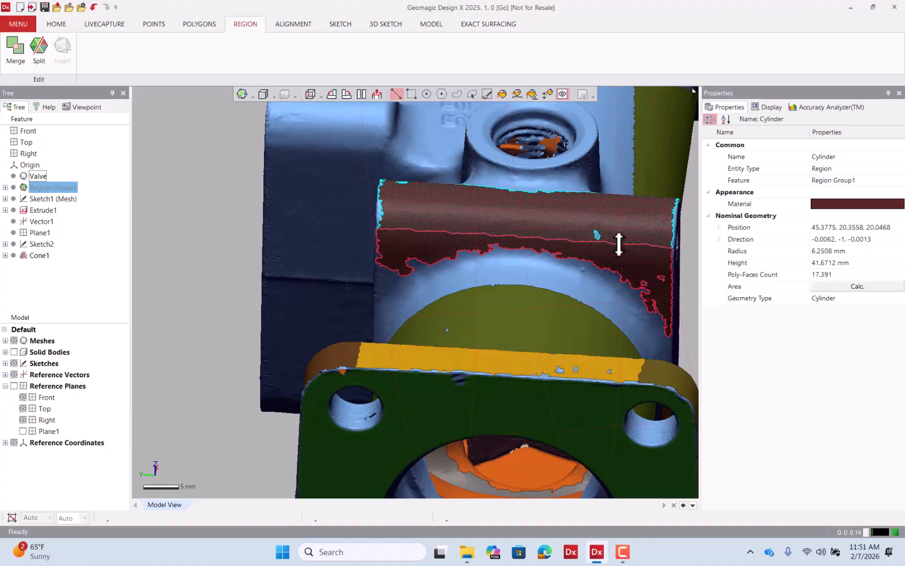
Start a mesh sketch on the lug's flat face region with a 1 mm offset section polyline.
{"action": "right_click_drag", "start_coordinate": [495, 218], "coordinate": [372, 273]}
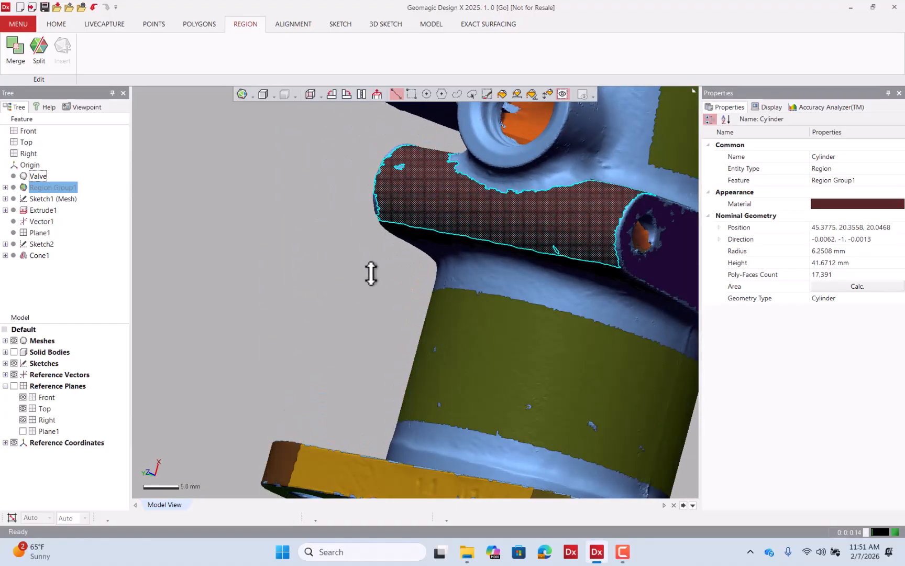
{"action": "scroll", "coordinate": [362, 273], "scroll_direction": "down", "scroll_amount": 3}
{"action": "right_click_drag", "start_coordinate": [271, 227], "coordinate": [241, 258]}
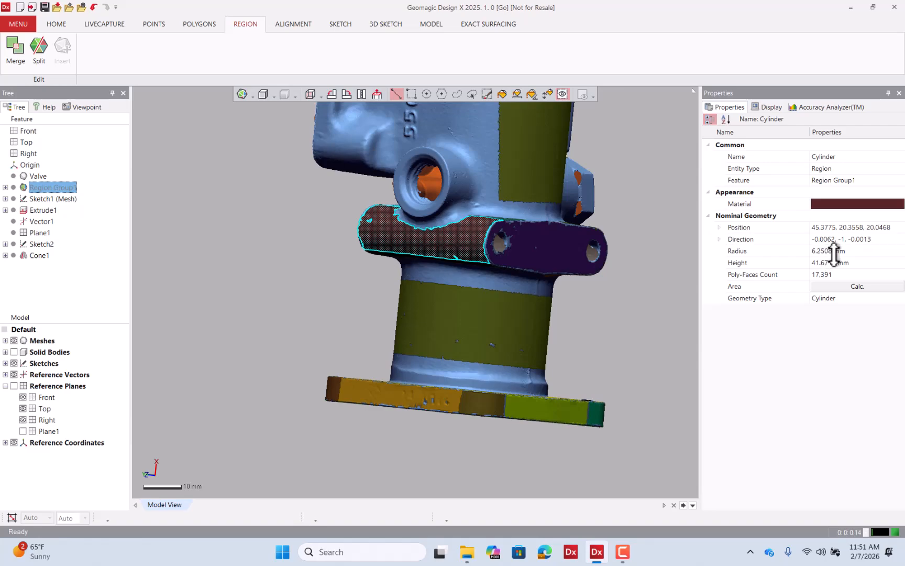
{"action": "left_click", "coordinate": [274, 196]}
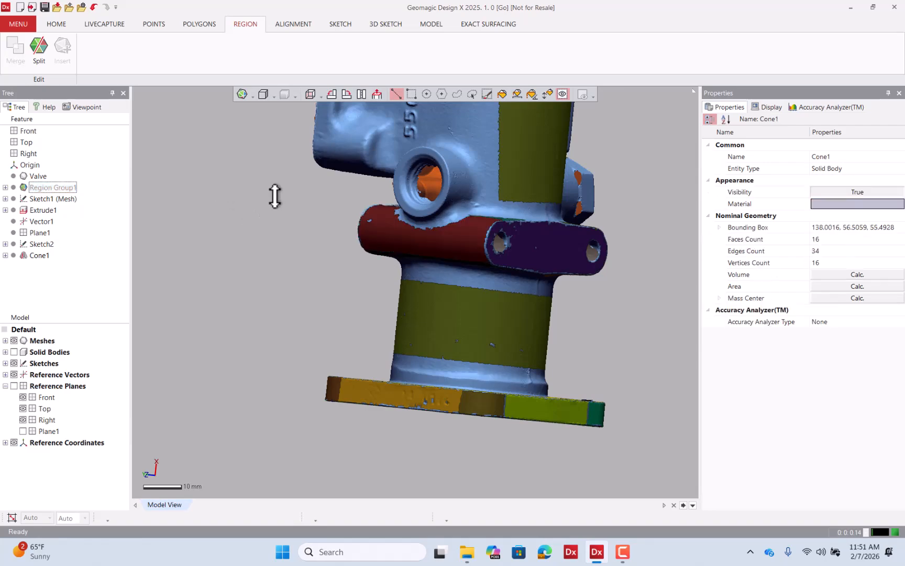
{"action": "right_click_drag", "start_coordinate": [274, 196], "coordinate": [293, 230]}
{"action": "left_click", "coordinate": [552, 223]}
{"action": "right_click", "coordinate": [552, 223]}
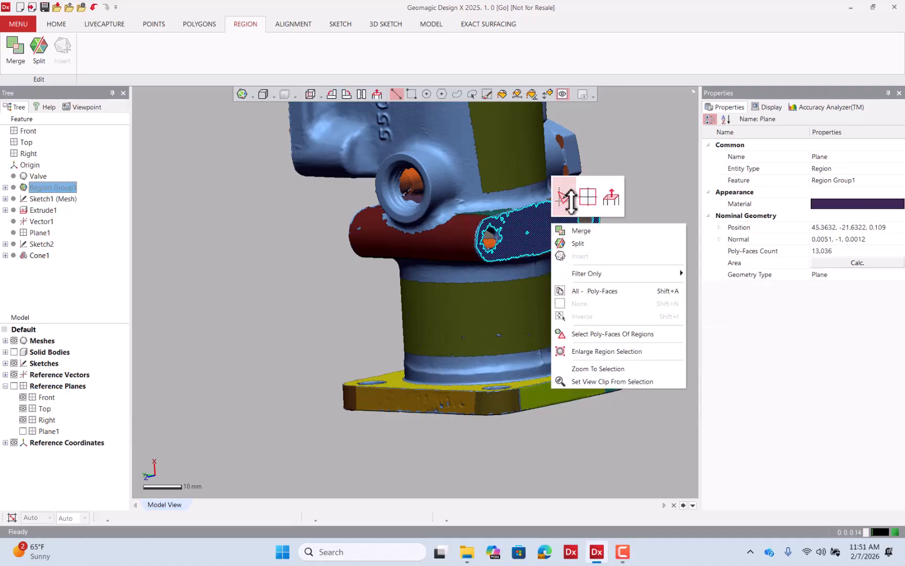
{"action": "left_click", "coordinate": [569, 196]}
{"action": "left_click_drag", "start_coordinate": [568, 303], "coordinate": [567, 315]}
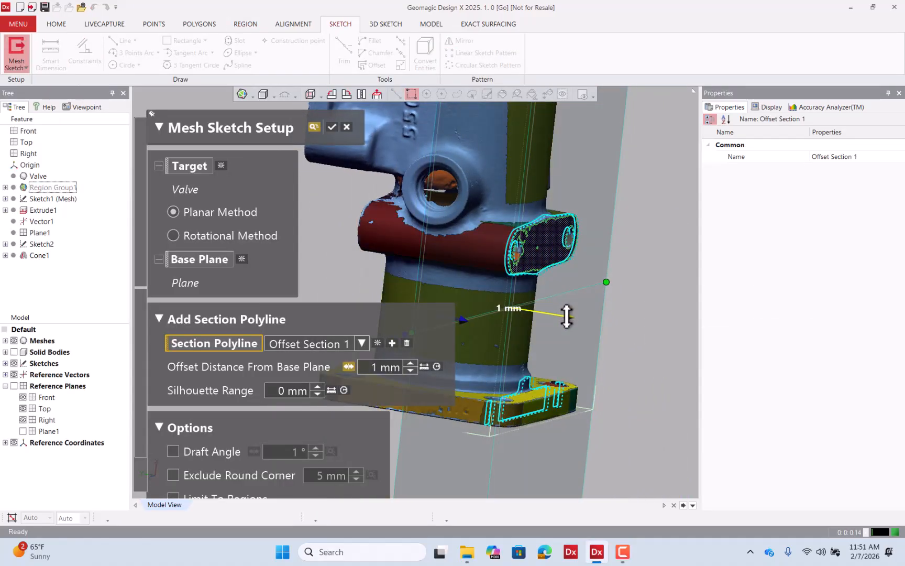
{"action": "left_click", "coordinate": [331, 127]}
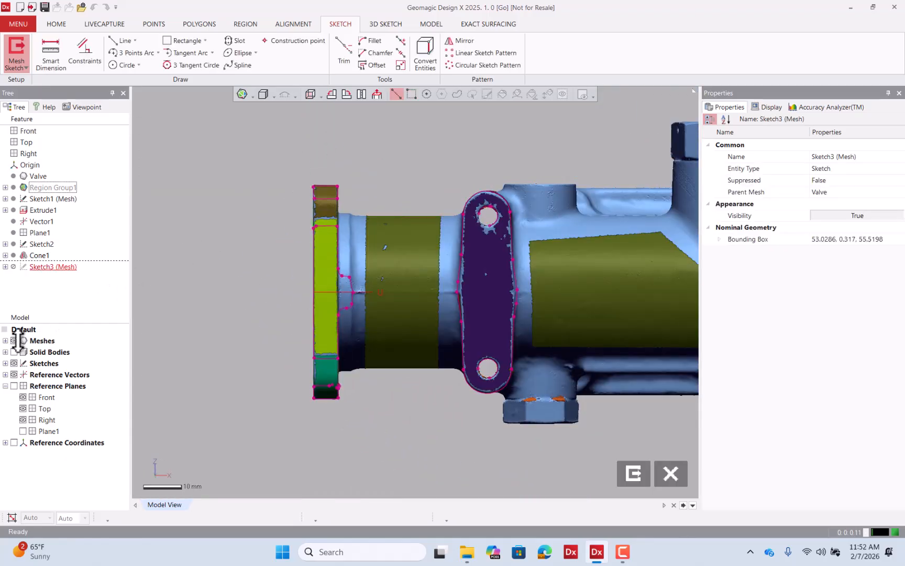
Fit lines to the straight side segments of the lug profile's section polyline.
{"action": "left_click", "coordinate": [14, 340]}
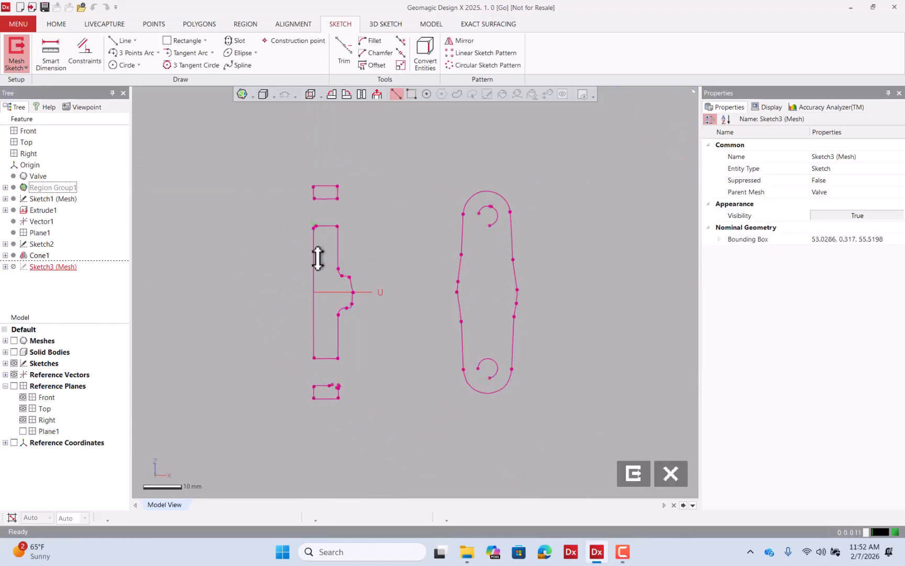
{"action": "left_click", "coordinate": [15, 340]}
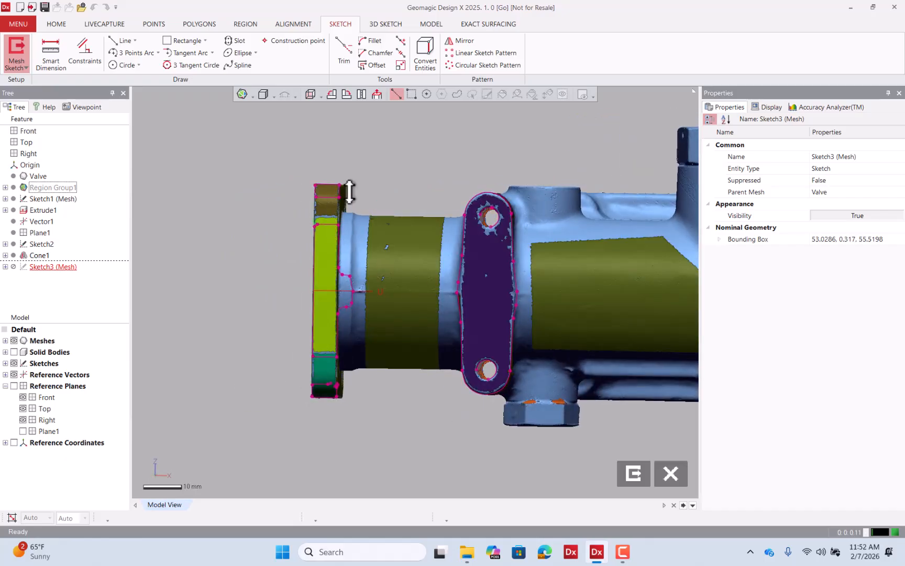
{"action": "left_click", "coordinate": [372, 95]}
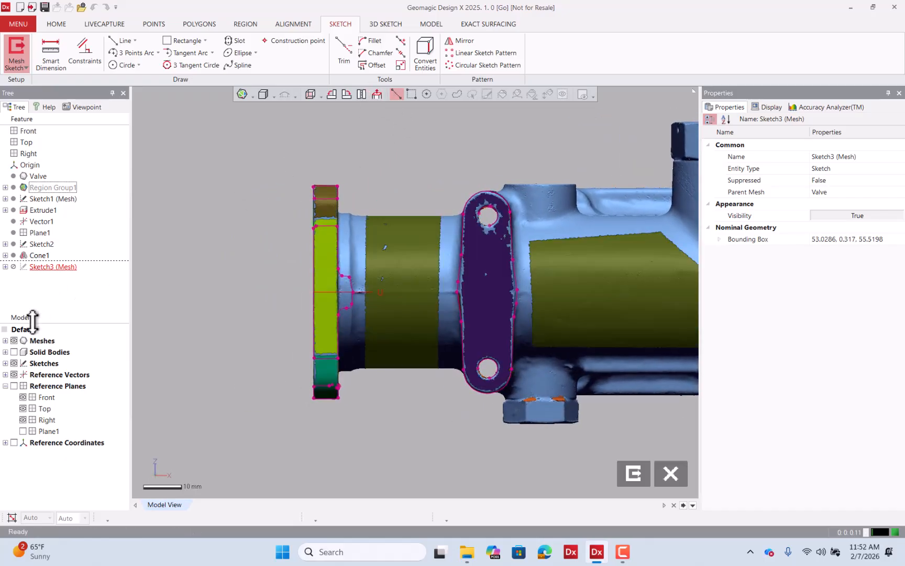
{"action": "left_click", "coordinate": [14, 341]}
{"action": "scroll", "coordinate": [481, 256], "scroll_direction": "up", "scroll_amount": 3}
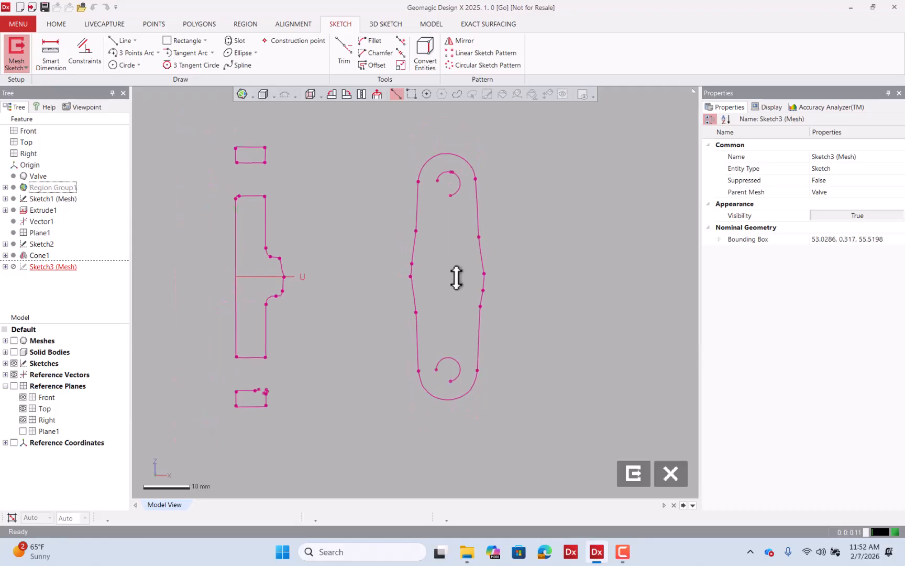
{"action": "left_click", "coordinate": [124, 40]}
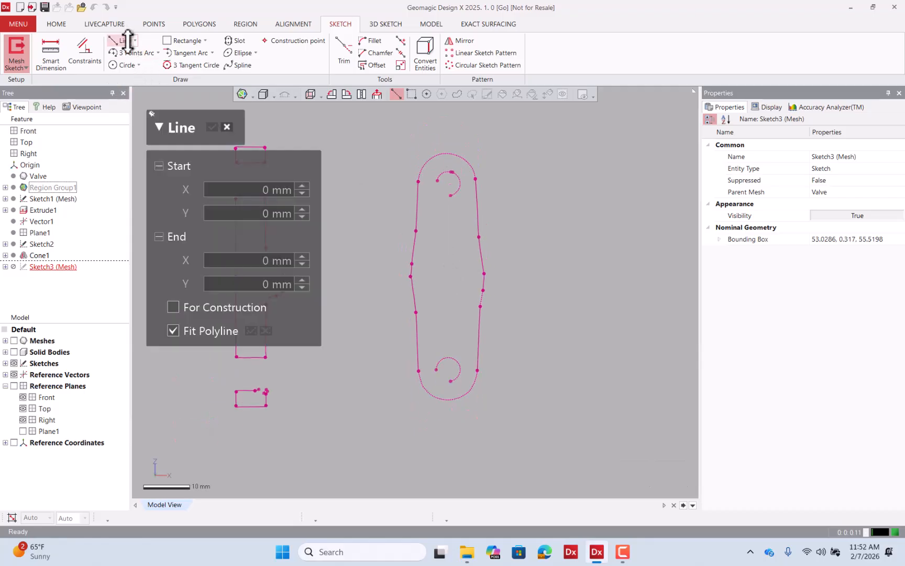
{"action": "left_click", "coordinate": [419, 196]}
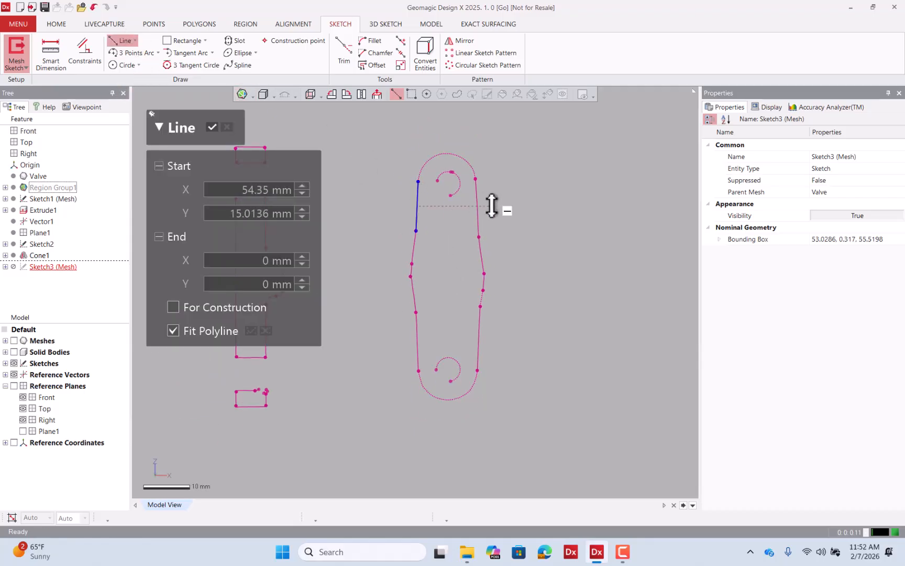
{"action": "left_click", "coordinate": [479, 330]}
{"action": "left_click", "coordinate": [416, 329]}
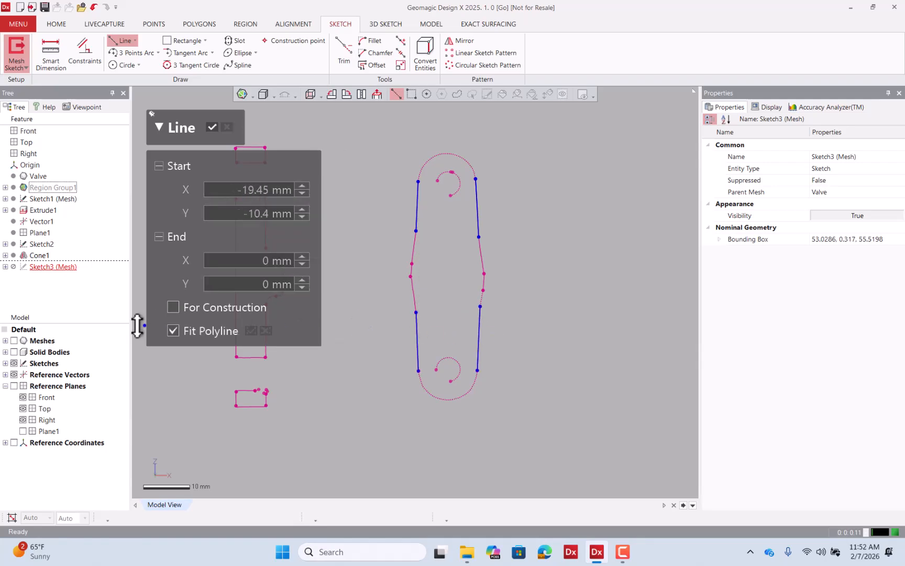
Corner-trim the fitted side lines into continuous edges on each side of the lug profile.
{"action": "left_click", "coordinate": [14, 340]}
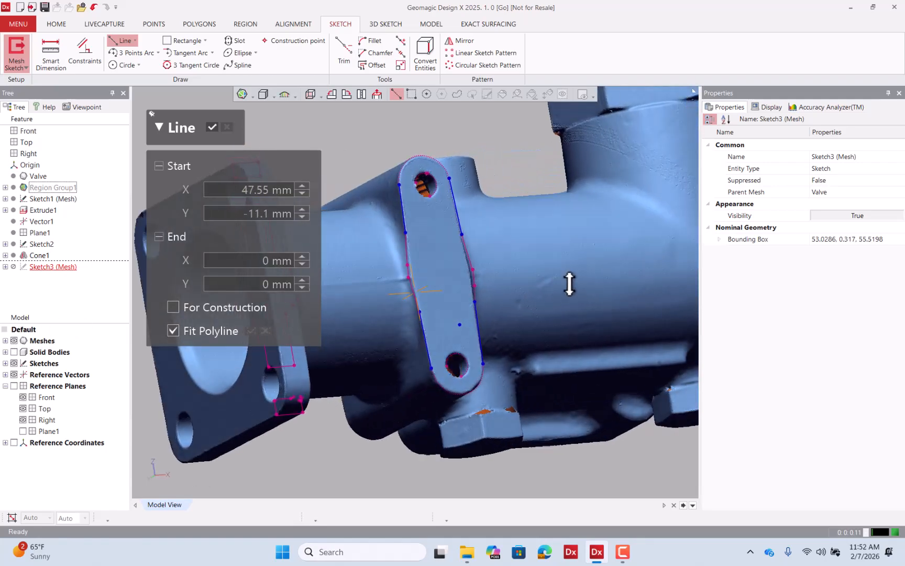
{"action": "right_click_drag", "start_coordinate": [569, 283], "coordinate": [453, 309]}
{"action": "key", "text": "ctrl+2"}
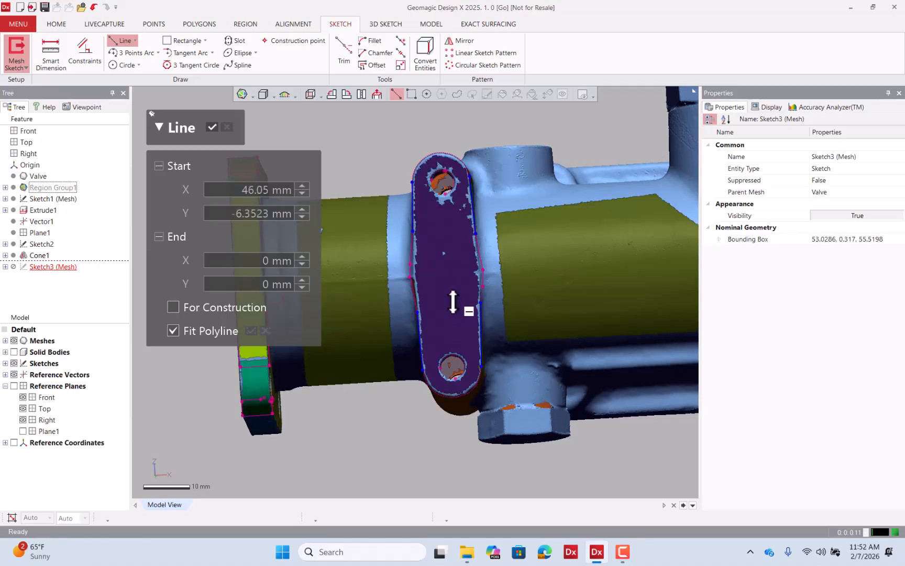
{"action": "left_click", "coordinate": [376, 94]}
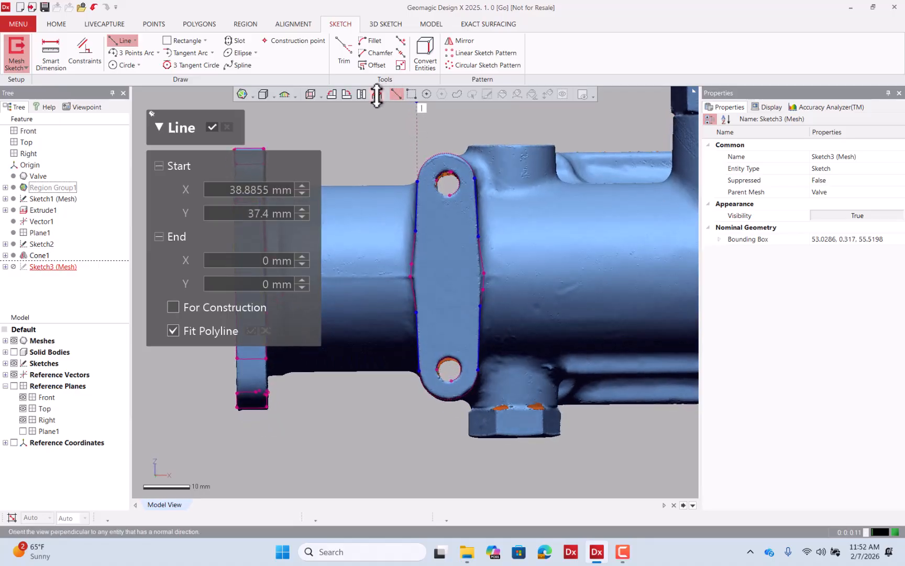
{"action": "left_click", "coordinate": [13, 340]}
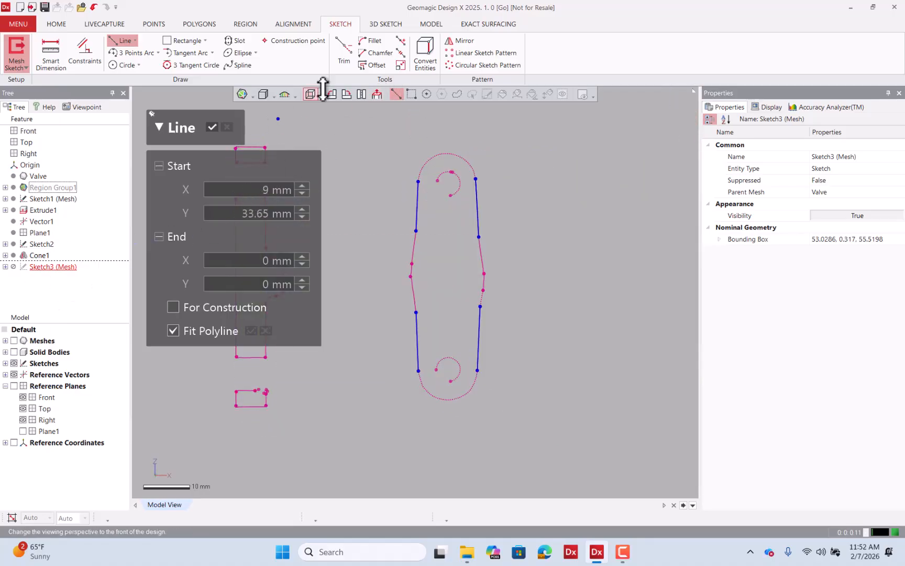
{"action": "left_click", "coordinate": [344, 57]}
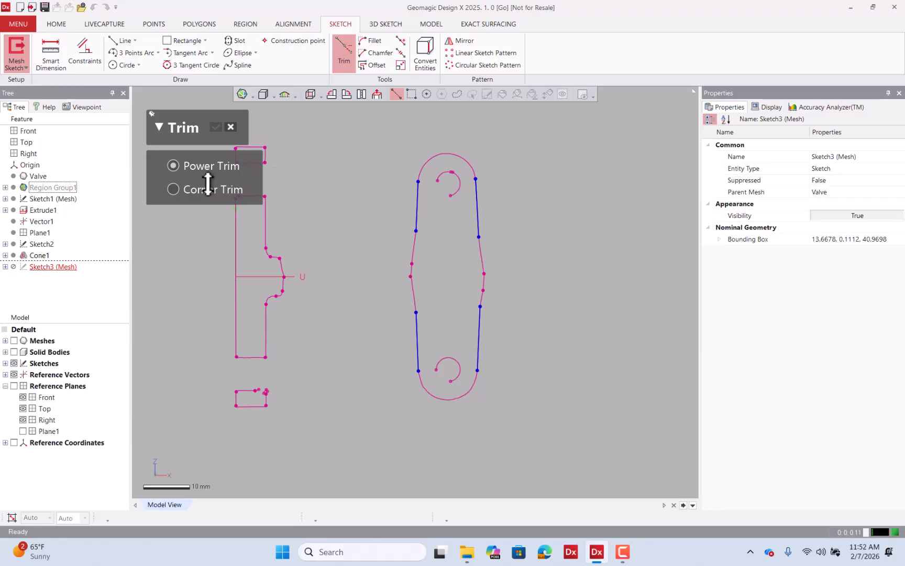
{"action": "left_click", "coordinate": [415, 217]}
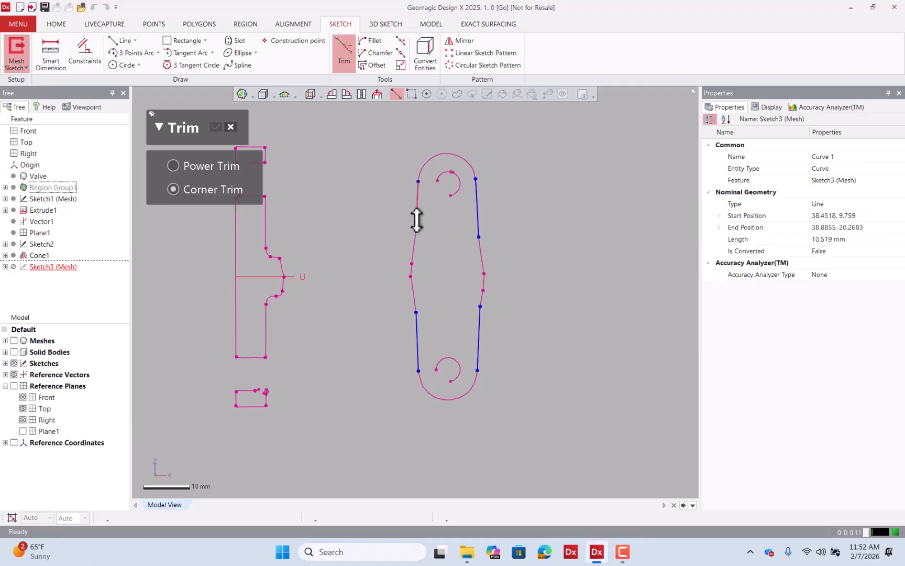
{"action": "left_click", "coordinate": [418, 330]}
{"action": "left_click", "coordinate": [478, 230]}
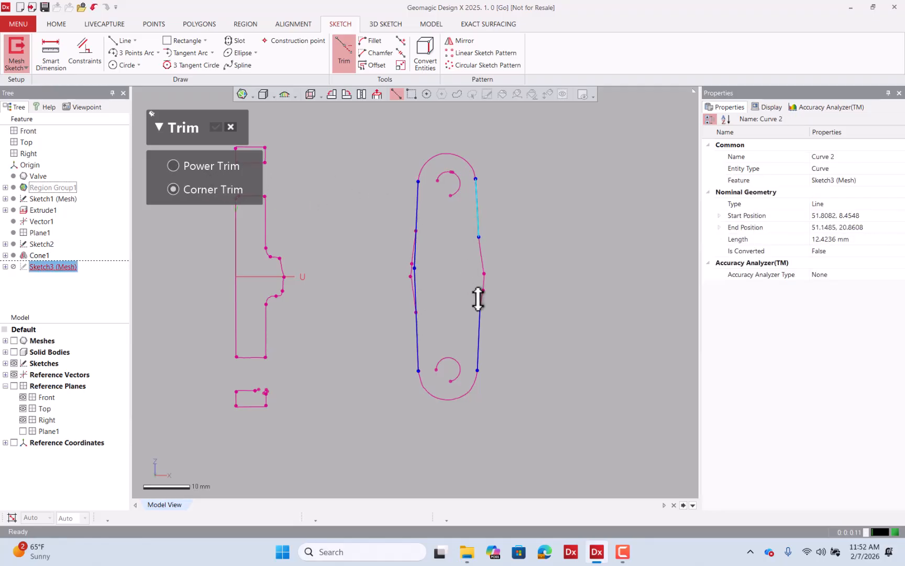
{"action": "left_click", "coordinate": [481, 314]}
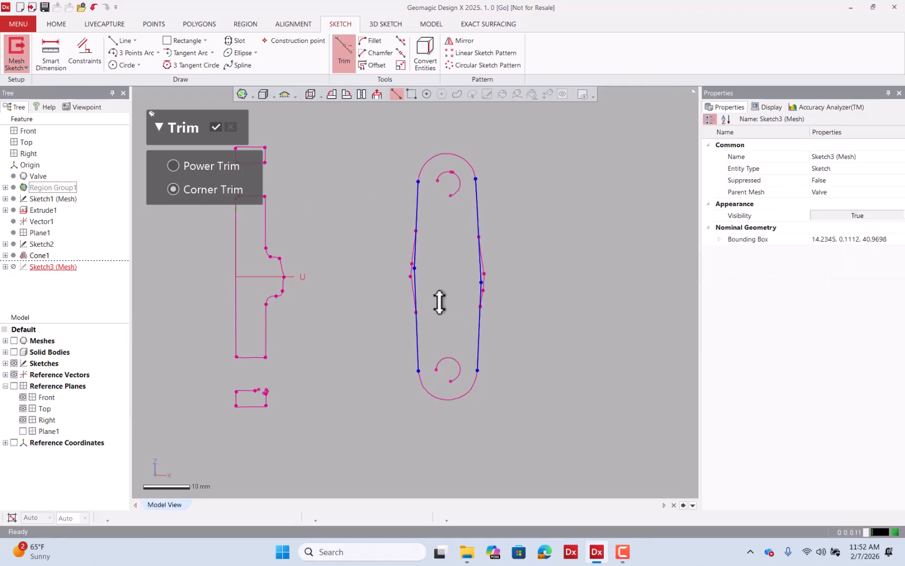
Fillet the upper corners of the lug profile freely and the lower corners with a 6.1496 mm radius.
{"action": "left_click", "coordinate": [371, 41]}
{"action": "left_click", "coordinate": [419, 184]}
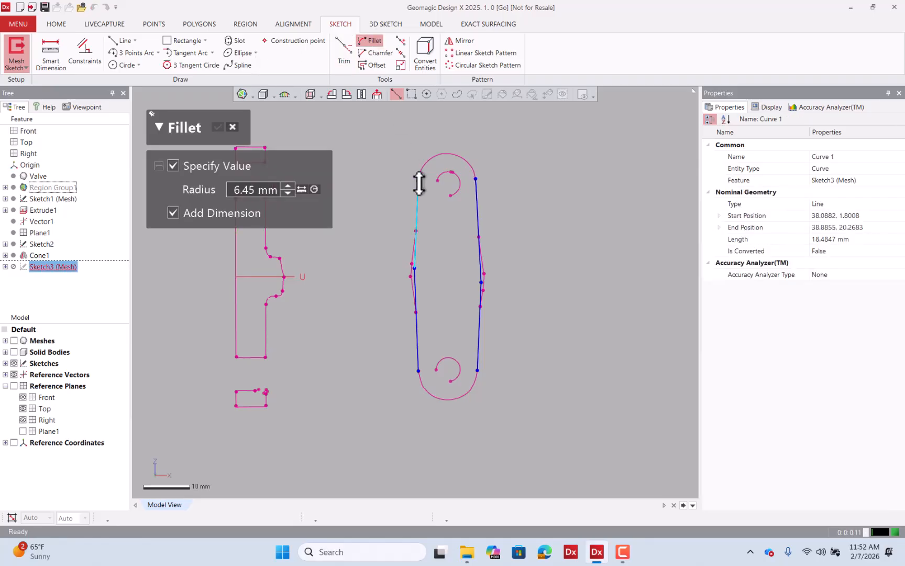
{"action": "left_click", "coordinate": [226, 164]}
{"action": "left_click", "coordinate": [476, 188]}
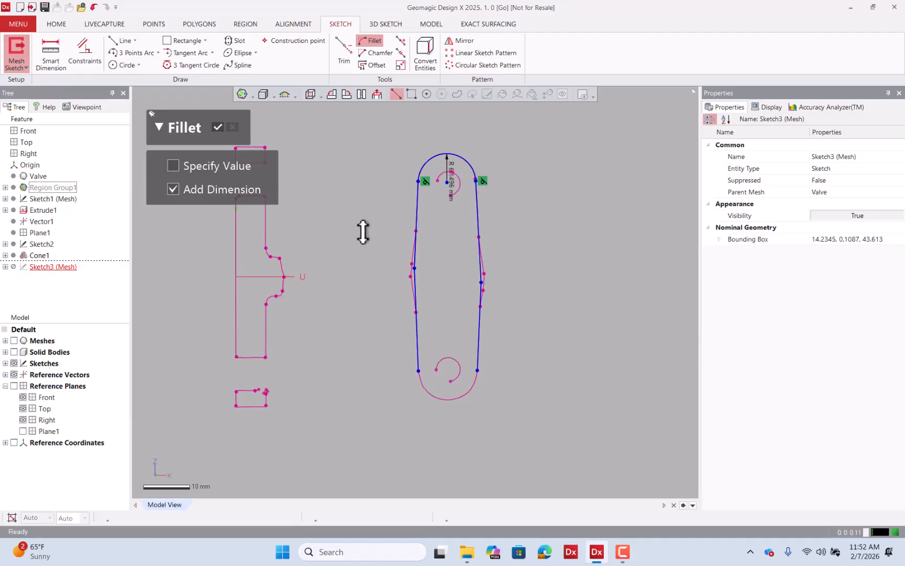
{"action": "left_click", "coordinate": [174, 165]}
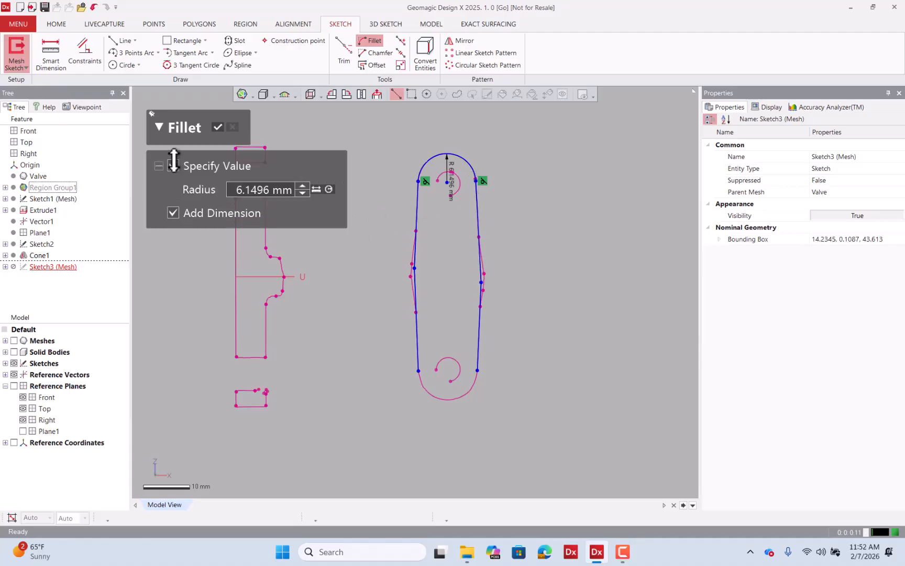
{"action": "left_click", "coordinate": [419, 347]}
{"action": "left_click", "coordinate": [477, 366]}
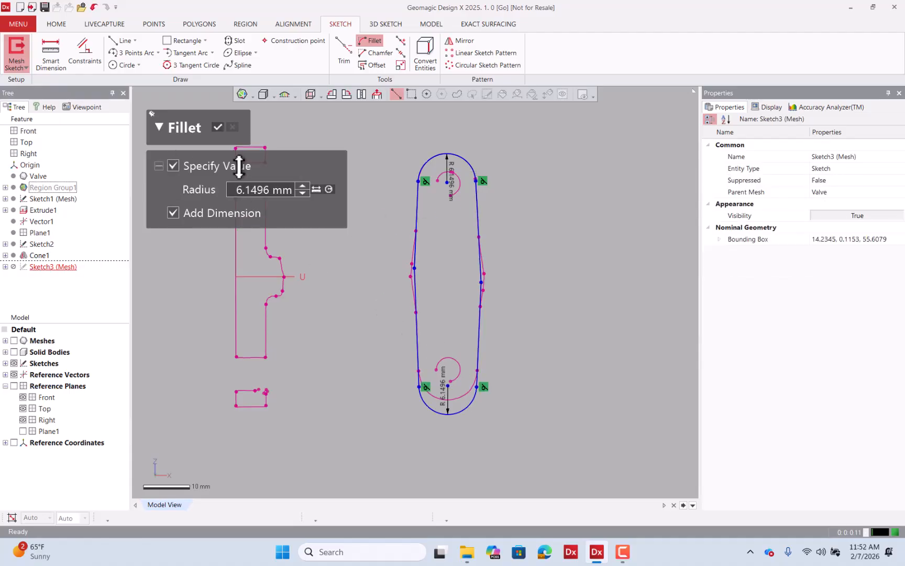
{"action": "left_click", "coordinate": [218, 128]}
{"action": "left_click", "coordinate": [449, 398]}
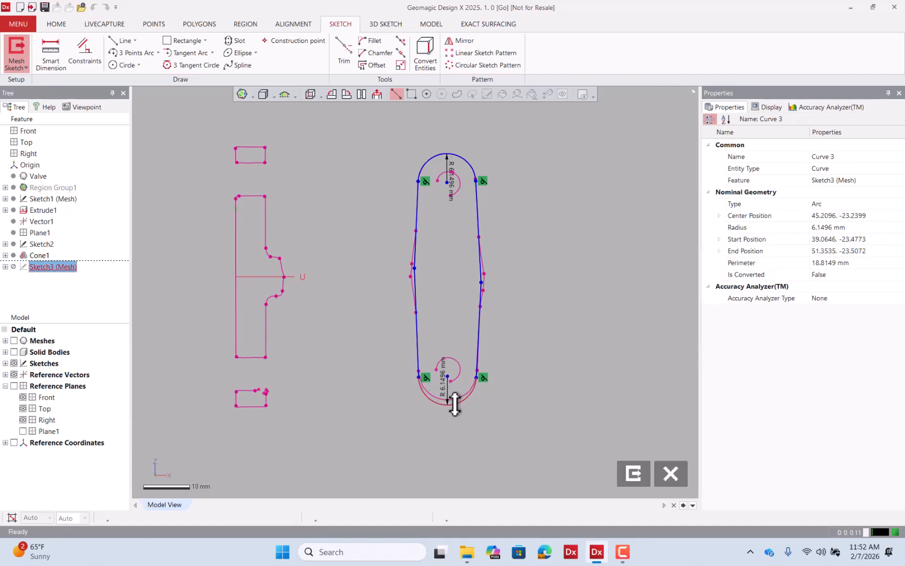
{"action": "left_click", "coordinate": [536, 341]}
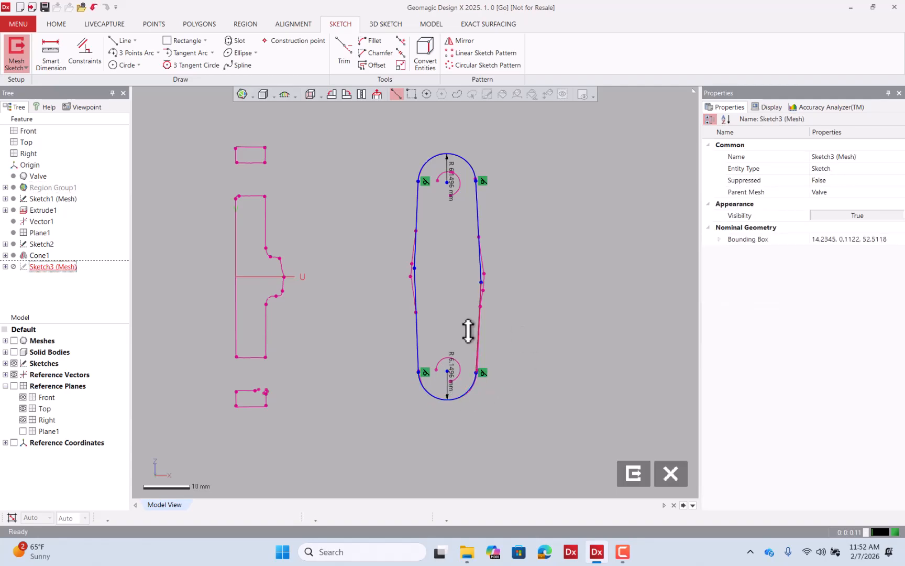
Exit the lug profile mesh sketch.
{"action": "mouse_move", "coordinate": [526, 302]}
{"action": "right_mouse_down"}
{"action": "mouse_move", "coordinate": [368, 205]}
{"action": "mouse_move", "coordinate": [482, 293]}
{"action": "mouse_move", "coordinate": [257, 224]}
{"action": "mouse_move", "coordinate": [596, 323]}
{"action": "mouse_move", "coordinate": [400, 329]}
{"action": "mouse_move", "coordinate": [118, 314]}
{"action": "right_mouse_up"}
{"action": "left_click", "coordinate": [14, 340]}
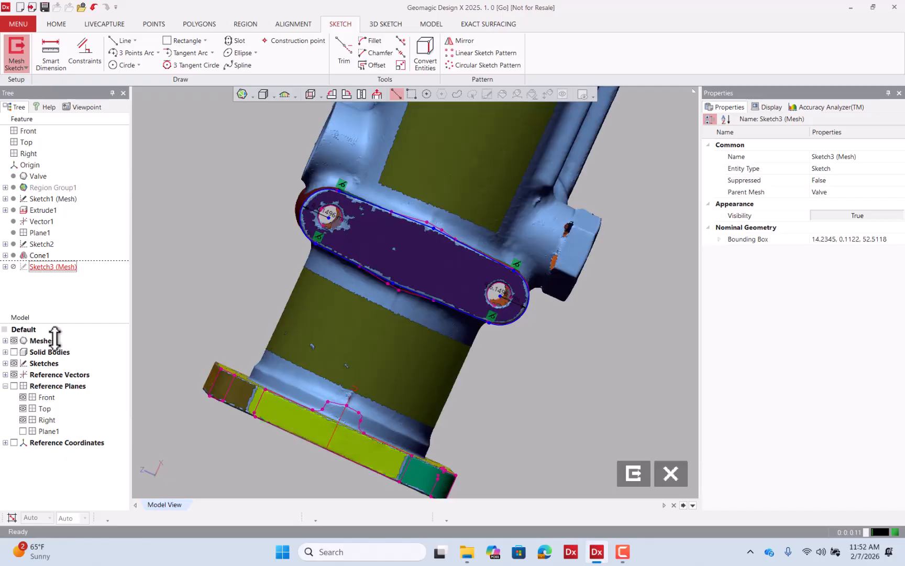
{"action": "mouse_move", "coordinate": [428, 335]}
{"action": "right_mouse_down"}
{"action": "mouse_move", "coordinate": [458, 174]}
{"action": "mouse_move", "coordinate": [357, 327]}
{"action": "mouse_move", "coordinate": [452, 369]}
{"action": "mouse_move", "coordinate": [604, 372]}
{"action": "right_mouse_up"}
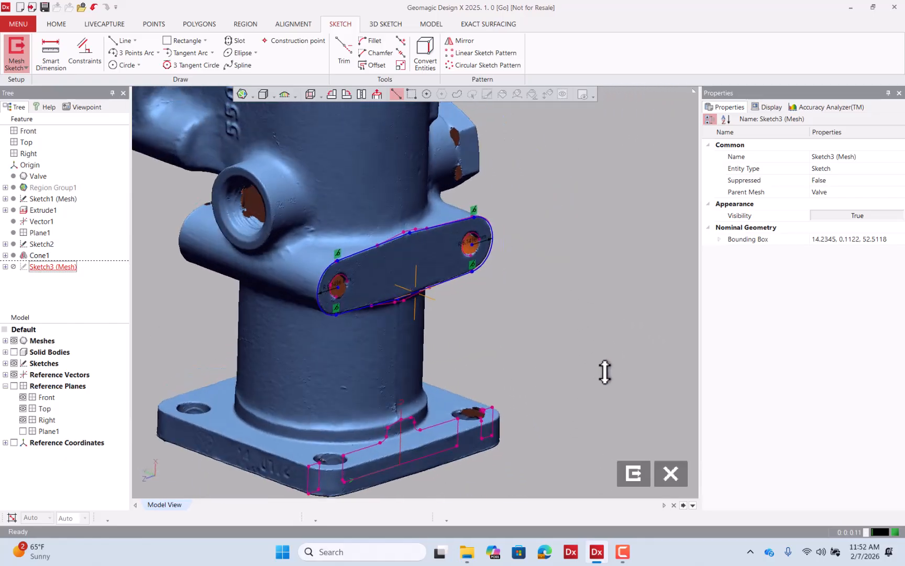
{"action": "left_click", "coordinate": [633, 474]}
{"action": "right_click_drag", "start_coordinate": [469, 351], "coordinate": [566, 288]}
{"action": "scroll", "coordinate": [566, 288], "scroll_direction": "down", "scroll_amount": 3}
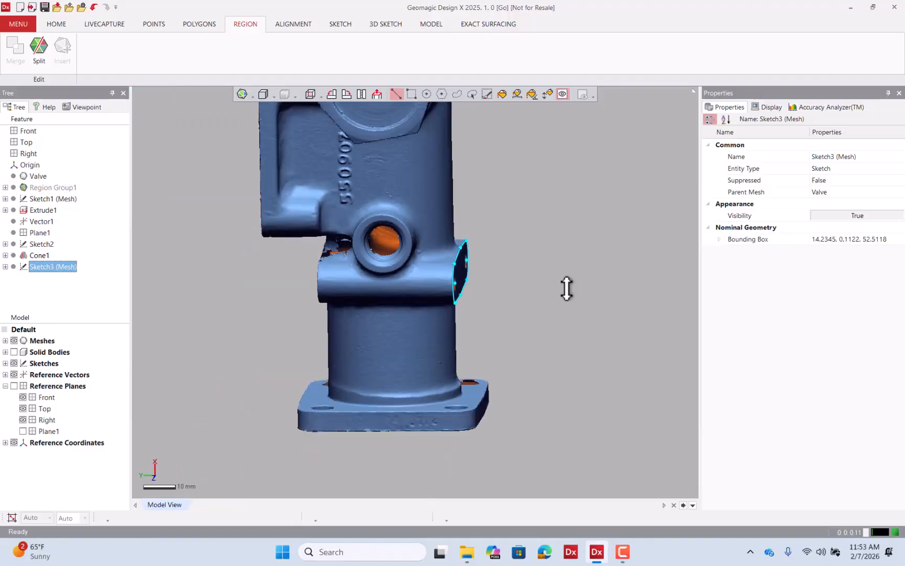
Extrude the lug sketch loop with the Up To Region method, trimming at the lug's flat face plane region.
{"action": "left_click", "coordinate": [430, 23]}
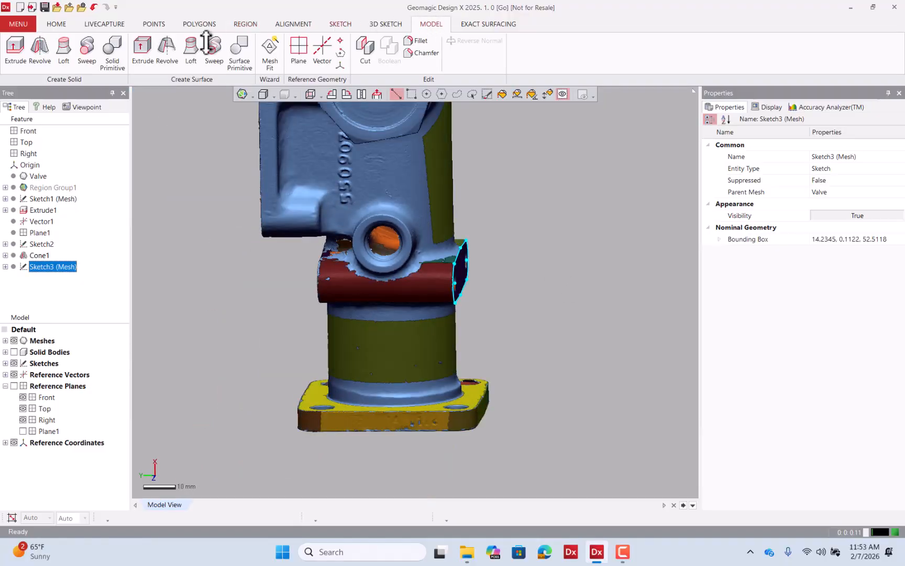
{"action": "left_click", "coordinate": [14, 50]}
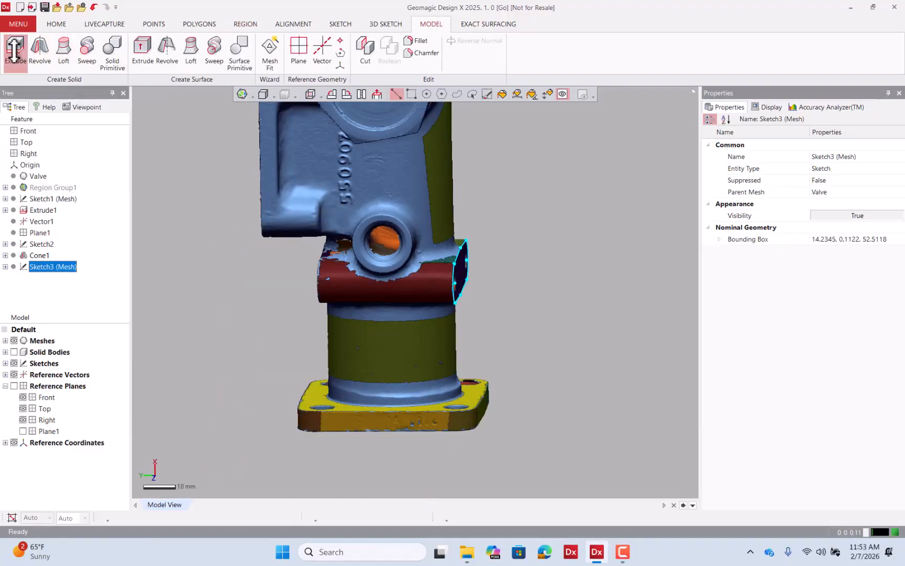
{"action": "right_click_drag", "start_coordinate": [469, 211], "coordinate": [371, 282]}
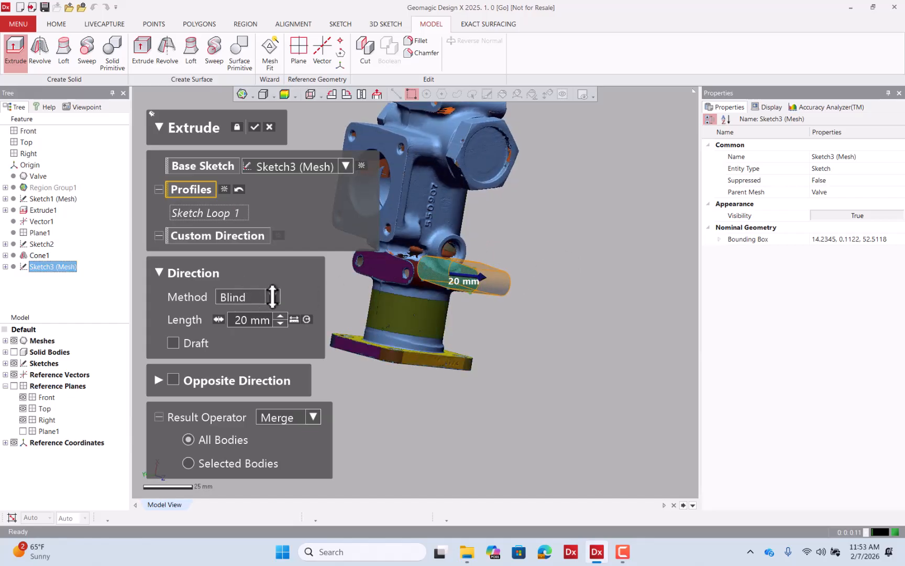
{"action": "left_click", "coordinate": [273, 297]}
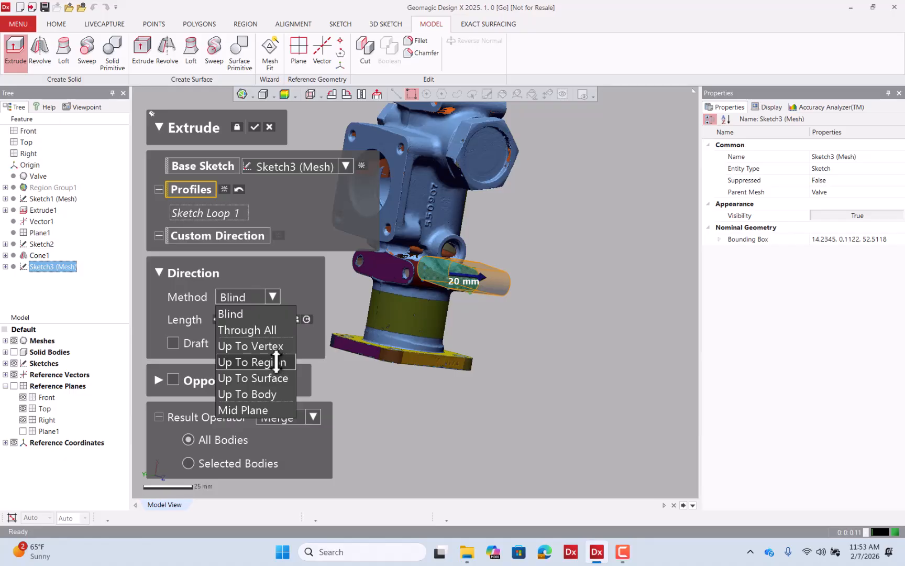
{"action": "left_click", "coordinate": [276, 362]}
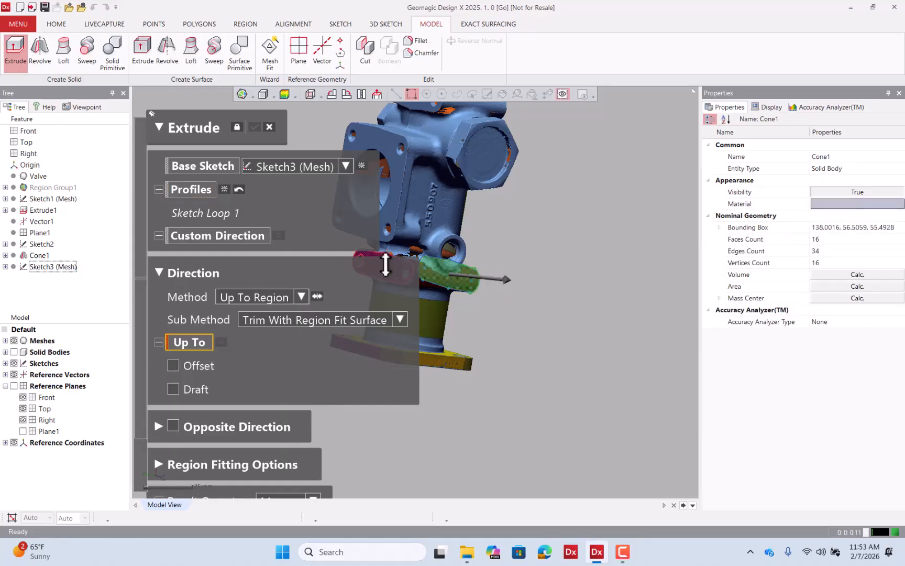
{"action": "left_click", "coordinate": [386, 265]}
{"action": "scroll", "coordinate": [584, 310], "scroll_direction": "down", "scroll_amount": 4}
{"action": "right_click_drag", "start_coordinate": [572, 268], "coordinate": [481, 227]}
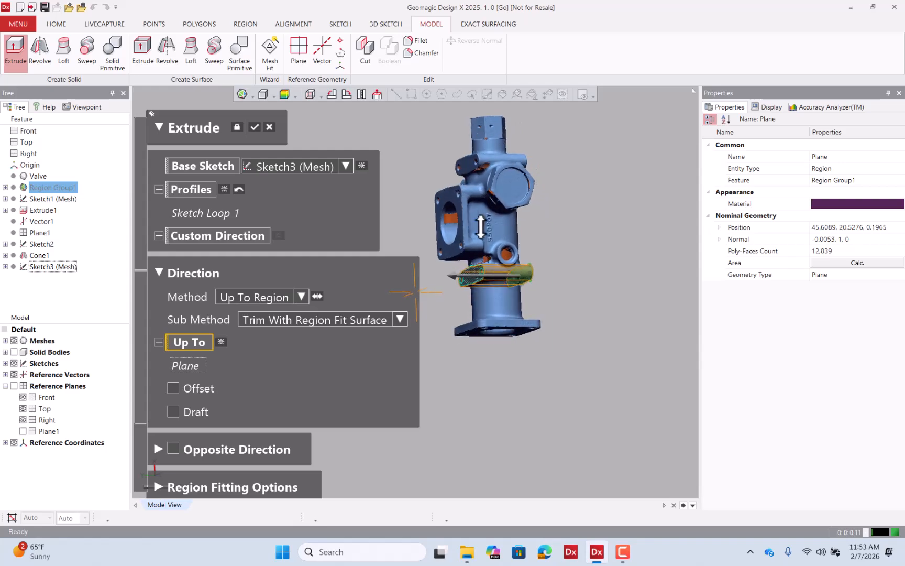
{"action": "left_click", "coordinate": [284, 94]}
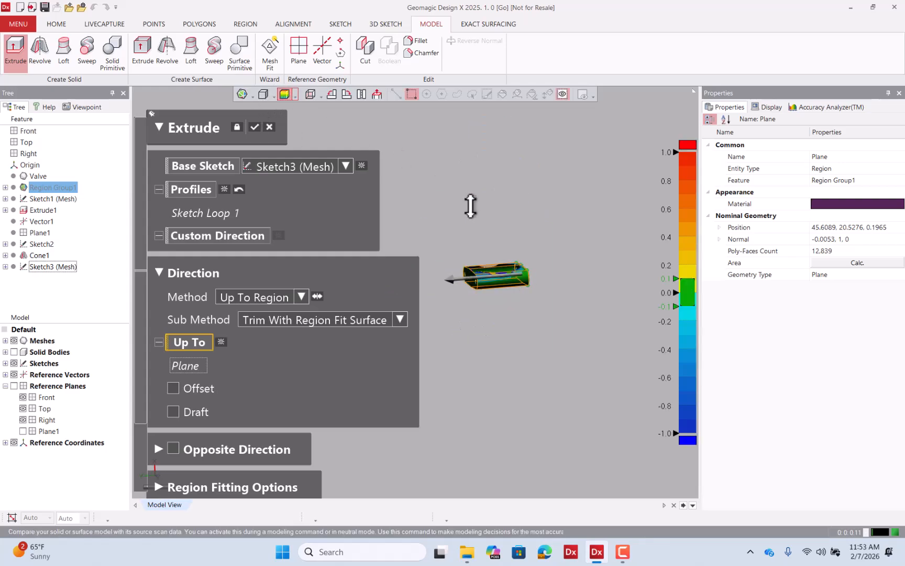
{"action": "scroll", "coordinate": [485, 273], "scroll_direction": "up", "scroll_amount": 8}
{"action": "scroll", "coordinate": [459, 260], "scroll_direction": "down", "scroll_amount": 3}
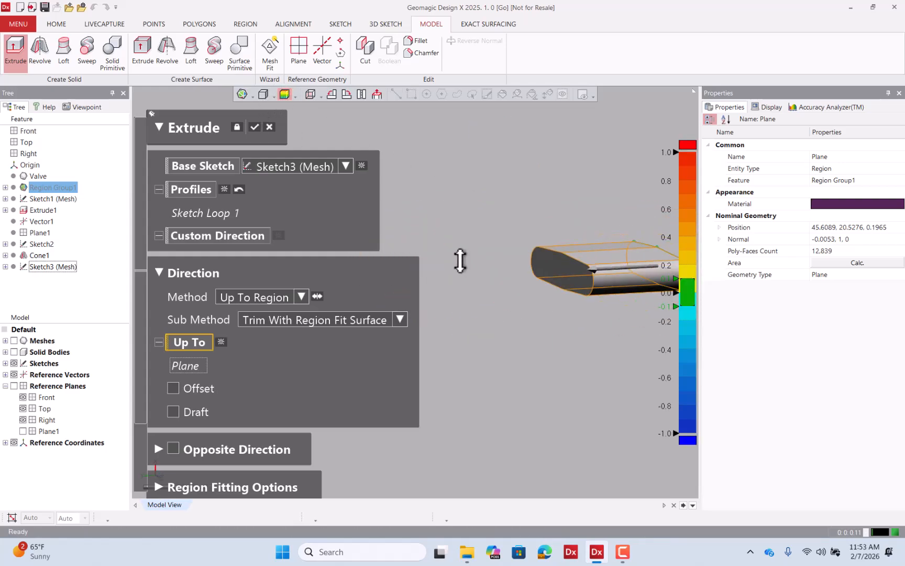
{"action": "right_click_drag", "start_coordinate": [460, 260], "coordinate": [554, 252]}
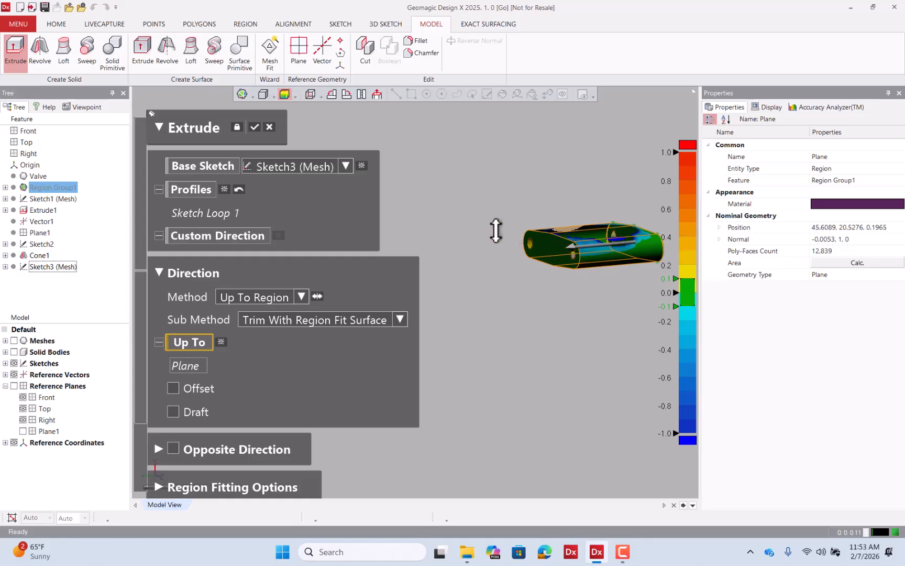
{"action": "left_click", "coordinate": [255, 126]}
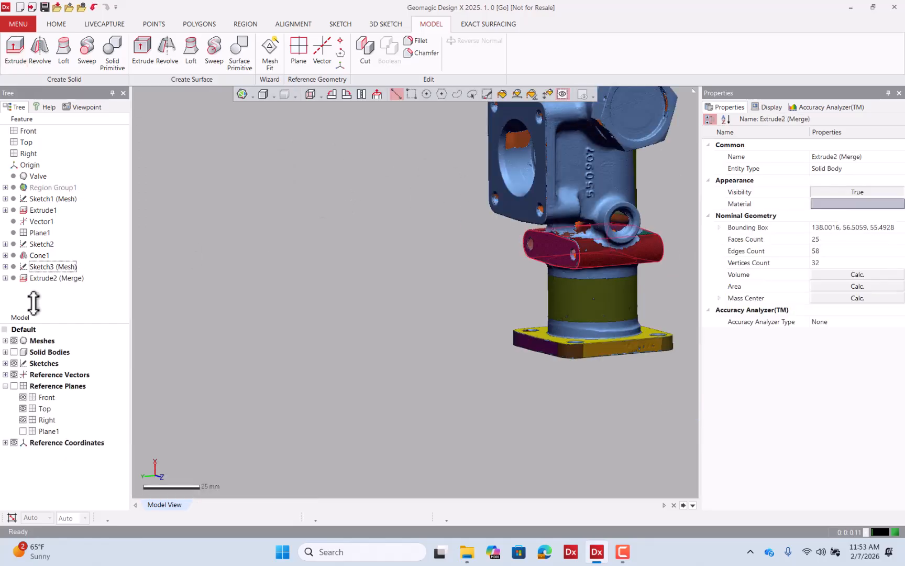
Inspect the merged lug extrusion with the scan mesh hidden and then shown again.
{"action": "left_click", "coordinate": [13, 340]}
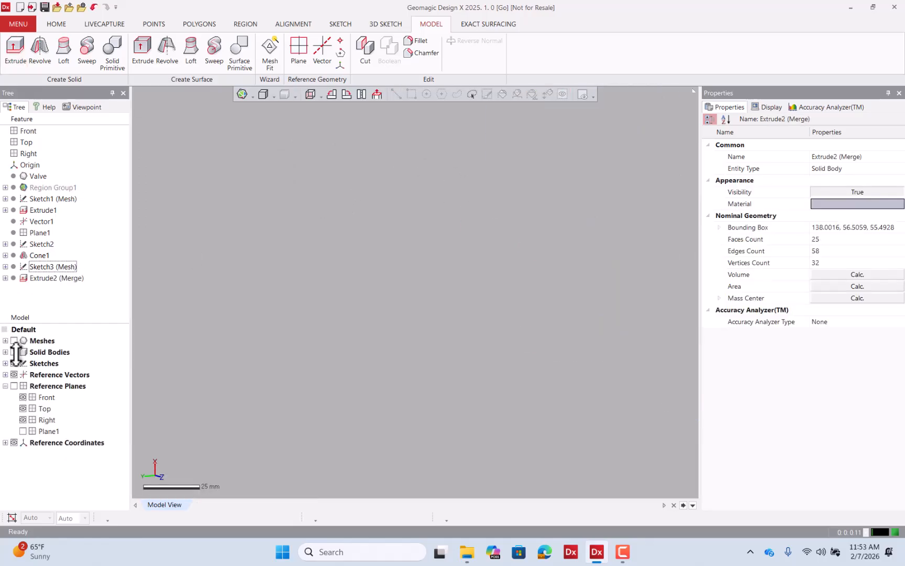
{"action": "left_click", "coordinate": [14, 353]}
{"action": "right_click_drag", "start_coordinate": [438, 288], "coordinate": [371, 303]}
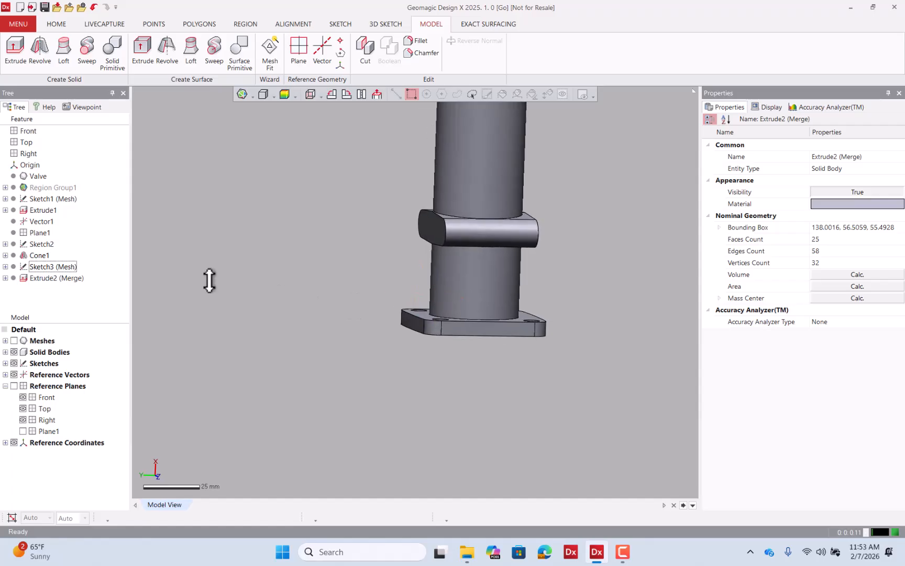
{"action": "scroll", "coordinate": [442, 260], "scroll_direction": "down", "scroll_amount": 4}
{"action": "mouse_move", "coordinate": [443, 261]}
{"action": "right_mouse_down"}
{"action": "mouse_move", "coordinate": [487, 237]}
{"action": "mouse_move", "coordinate": [404, 252]}
{"action": "right_mouse_up"}
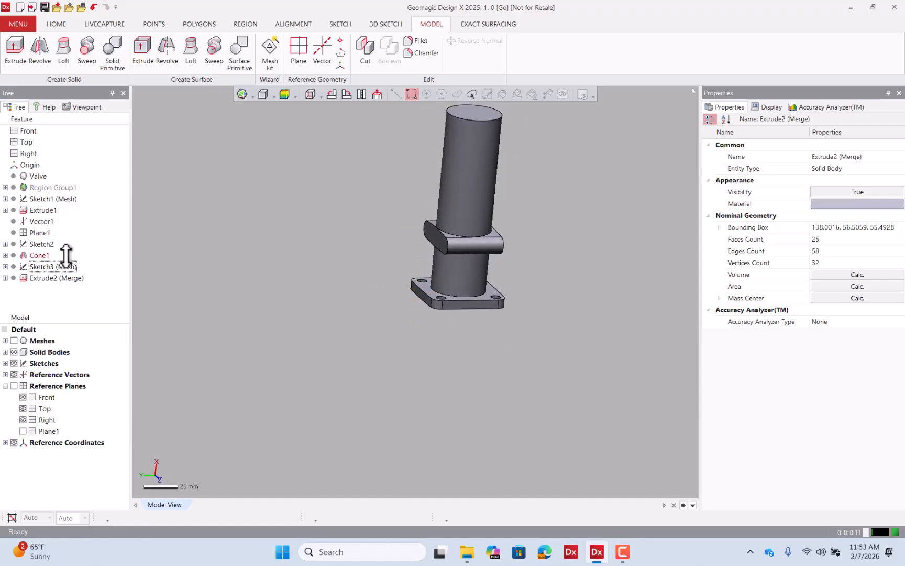
{"action": "left_click", "coordinate": [13, 341]}
{"action": "scroll", "coordinate": [451, 230], "scroll_direction": "up", "scroll_amount": 5}
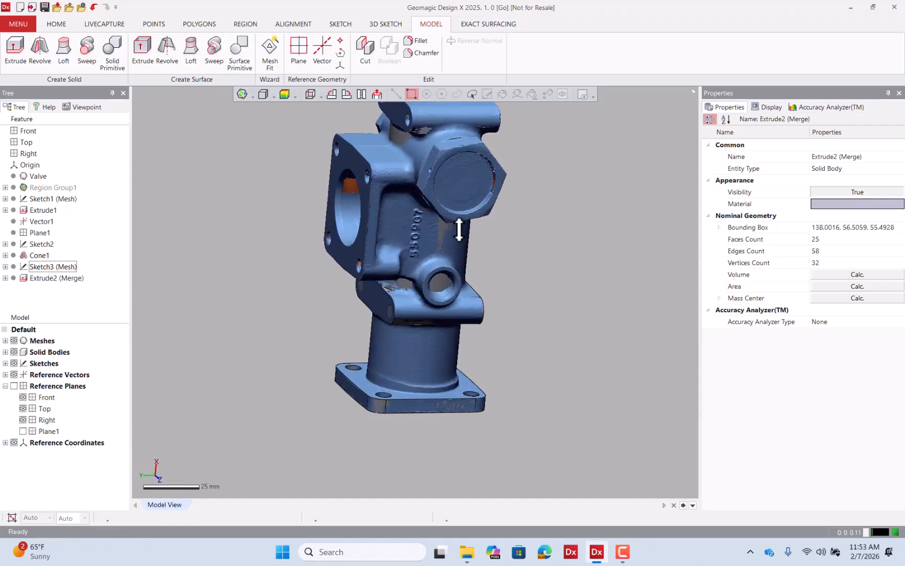
{"action": "mouse_move", "coordinate": [441, 234]}
{"action": "right_mouse_down"}
{"action": "mouse_move", "coordinate": [460, 167]}
{"action": "mouse_move", "coordinate": [440, 196]}
{"action": "mouse_move", "coordinate": [439, 246]}
{"action": "right_mouse_up"}
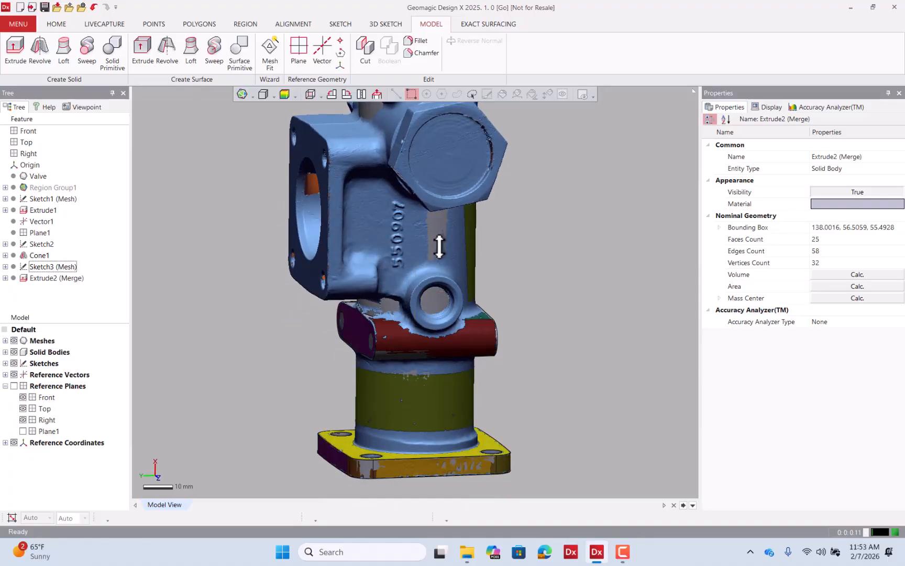
{"action": "scroll", "coordinate": [439, 246], "scroll_direction": "down", "scroll_amount": 5}
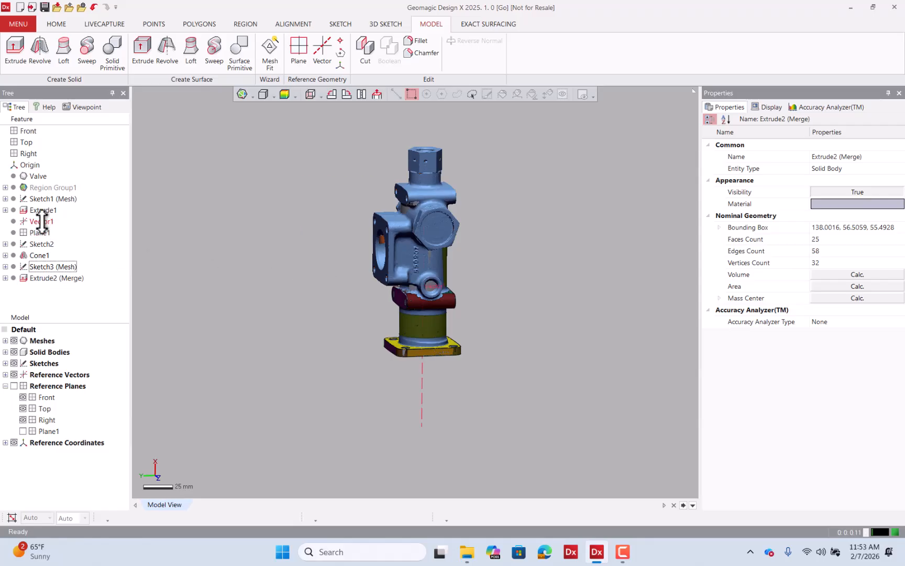
{"action": "scroll", "coordinate": [509, 248], "scroll_direction": "up", "scroll_amount": 5}
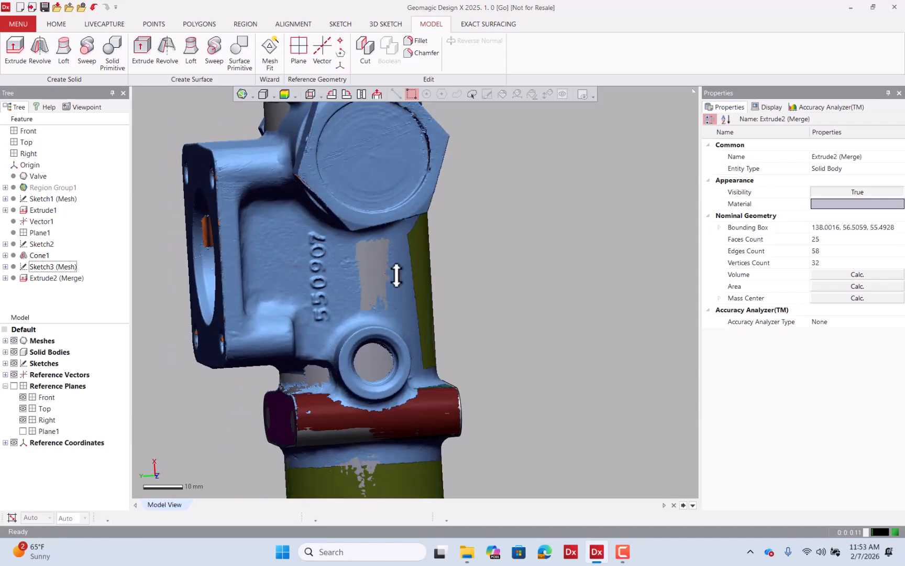
{"action": "scroll", "coordinate": [396, 275], "scroll_direction": "down", "scroll_amount": 5}
{"action": "mouse_move", "coordinate": [440, 289]}
{"action": "right_mouse_down"}
{"action": "mouse_move", "coordinate": [501, 137]}
{"action": "mouse_move", "coordinate": [425, 293]}
{"action": "right_mouse_up"}
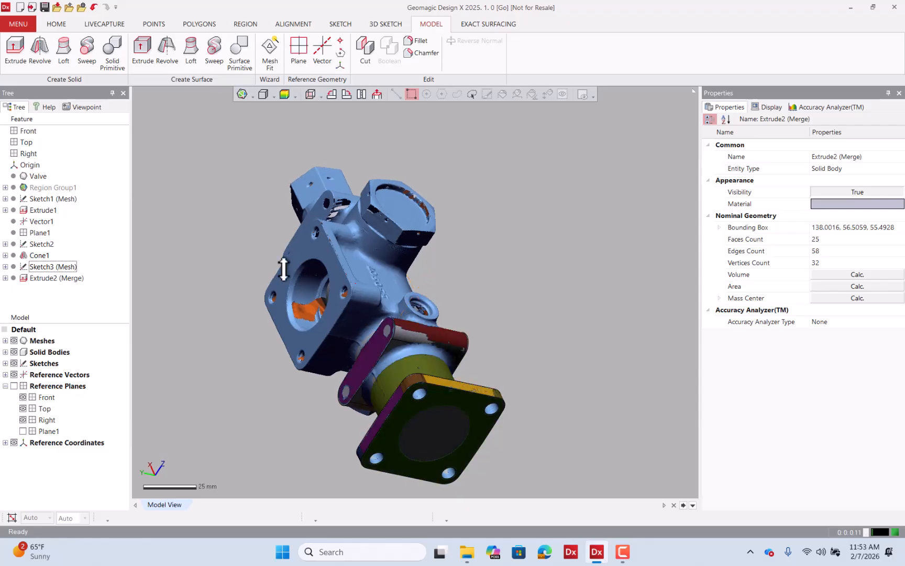
Select the flat side face of the valve body next to the lug and insert it as a new region.
{"action": "left_click", "coordinate": [41, 221]}
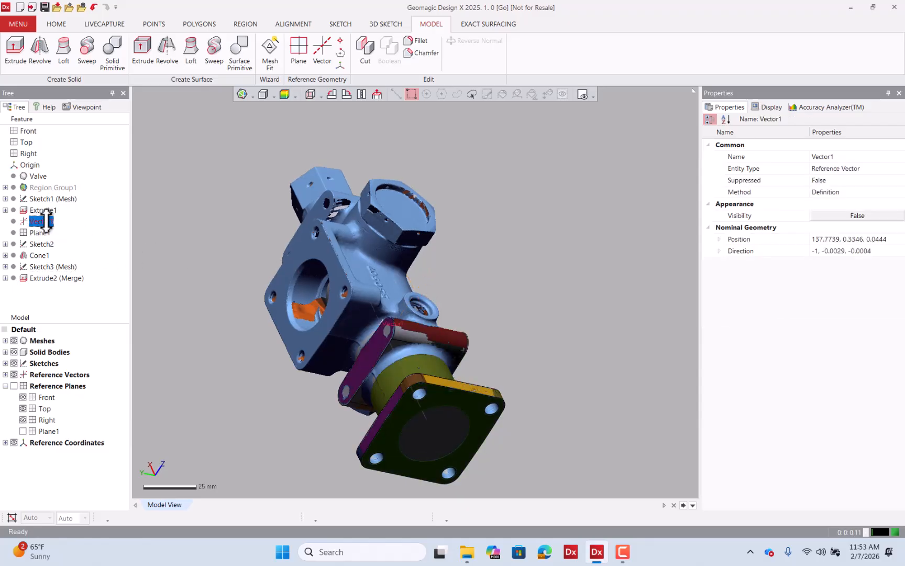
{"action": "right_click_drag", "start_coordinate": [561, 246], "coordinate": [590, 256]}
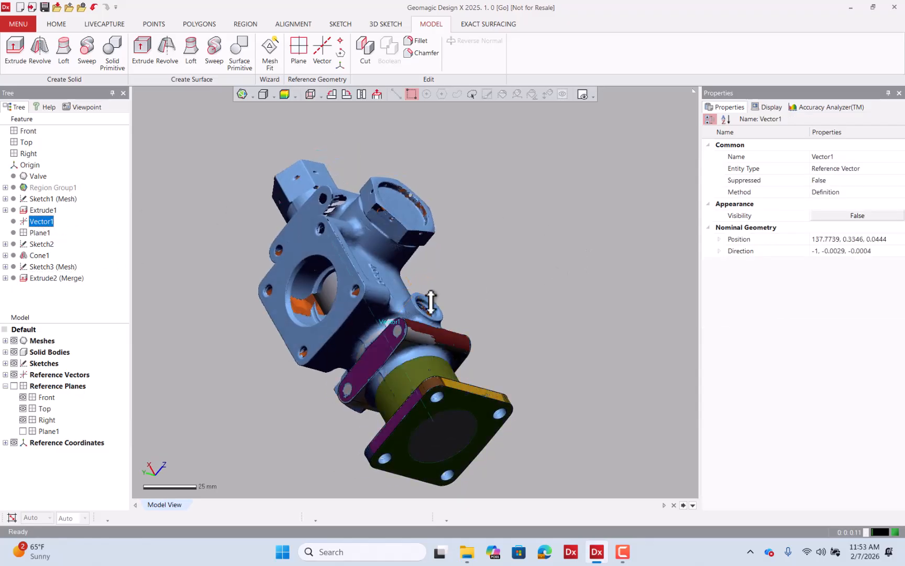
{"action": "right_click_drag", "start_coordinate": [375, 317], "coordinate": [465, 222]}
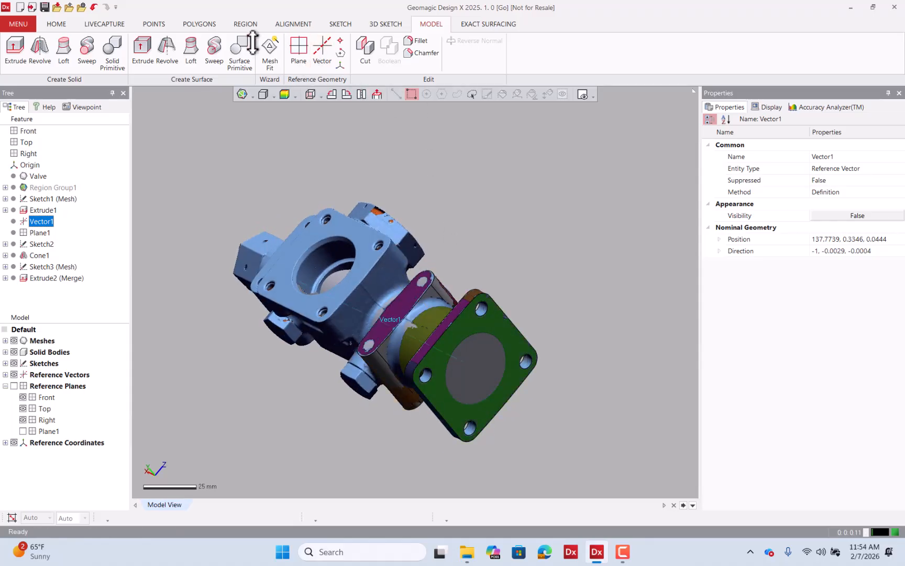
{"action": "left_click", "coordinate": [243, 24]}
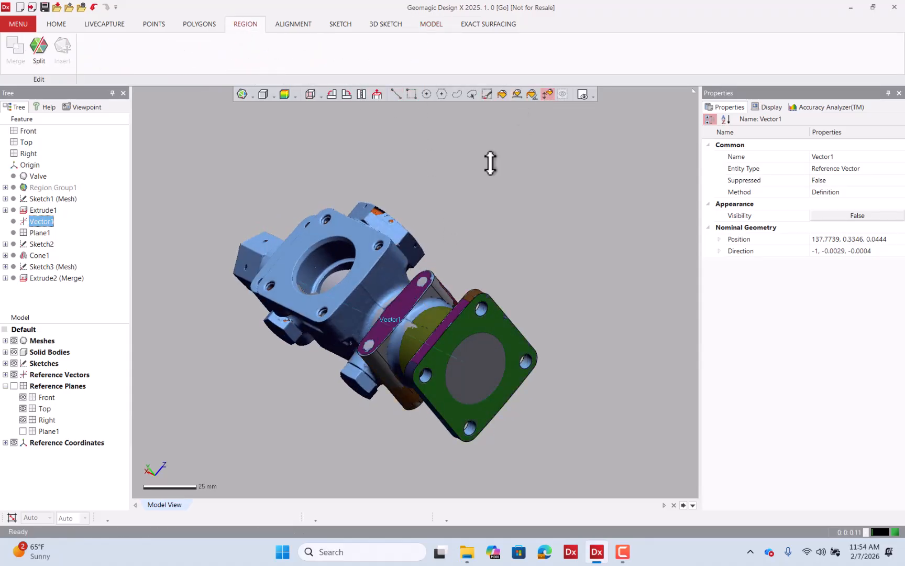
{"action": "scroll", "coordinate": [392, 297], "scroll_direction": "up", "scroll_amount": 5}
{"action": "right_click_drag", "start_coordinate": [392, 297], "coordinate": [372, 272]}
{"action": "left_click_drag", "start_coordinate": [340, 275], "coordinate": [382, 239]}
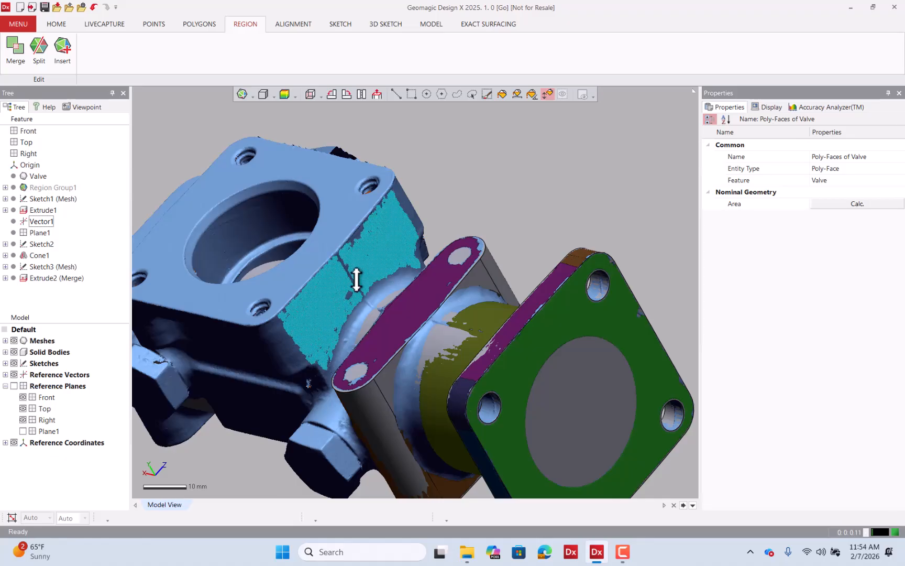
{"action": "right_click_drag", "start_coordinate": [356, 280], "coordinate": [389, 281]}
{"action": "left_click", "coordinate": [69, 57]}
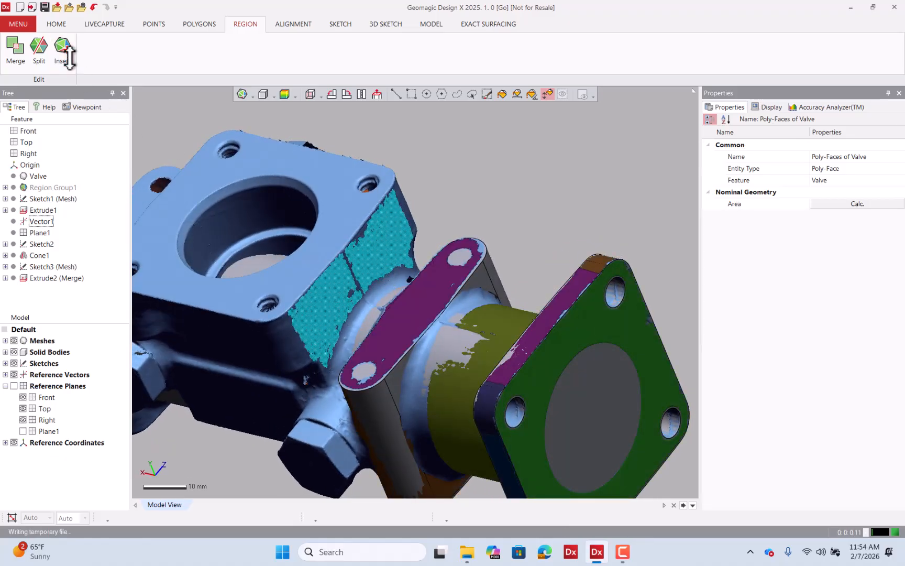
Select the new side-face region and split it with lines drawn across its upper and lower edges.
{"action": "left_click", "coordinate": [394, 92]}
{"action": "left_click", "coordinate": [393, 242]}
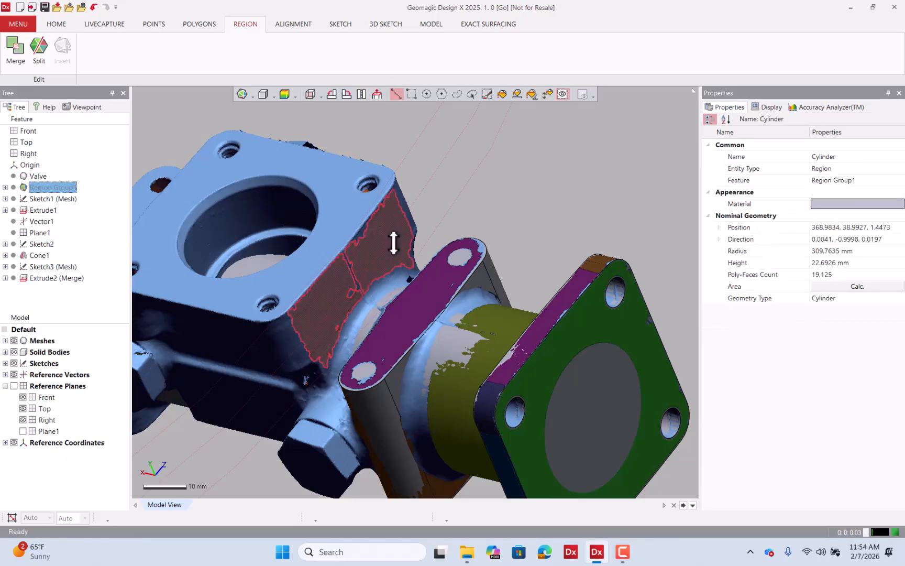
{"action": "left_click", "coordinate": [442, 217]}
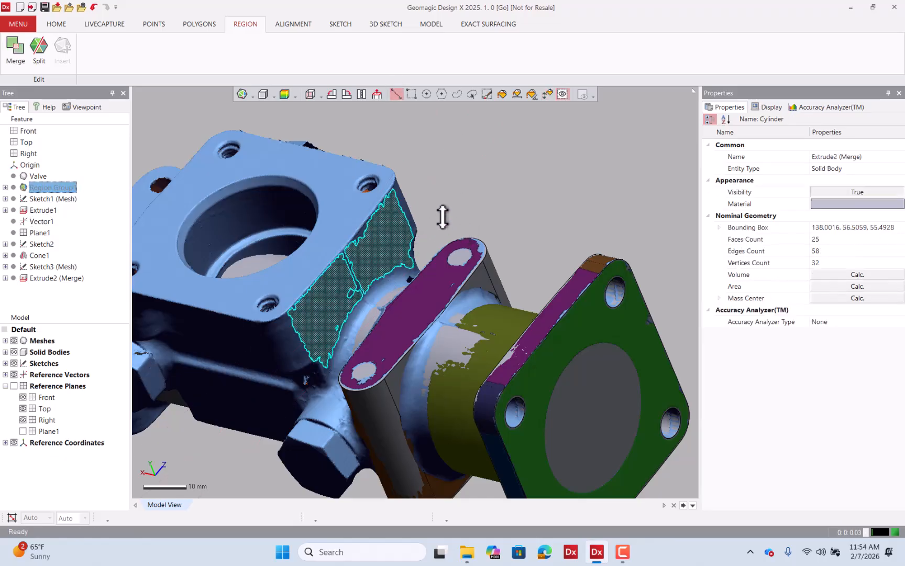
{"action": "left_click", "coordinate": [386, 235]}
{"action": "right_click_drag", "start_coordinate": [438, 237], "coordinate": [459, 278]}
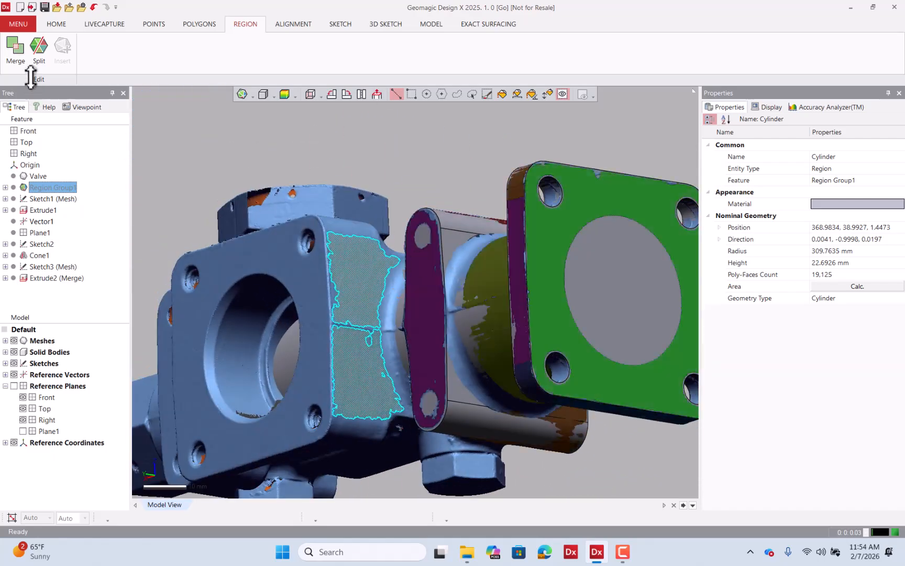
{"action": "left_click", "coordinate": [38, 47]}
{"action": "scroll", "coordinate": [379, 239], "scroll_direction": "up", "scroll_amount": 5}
{"action": "right_click_drag", "start_coordinate": [379, 239], "coordinate": [370, 250]}
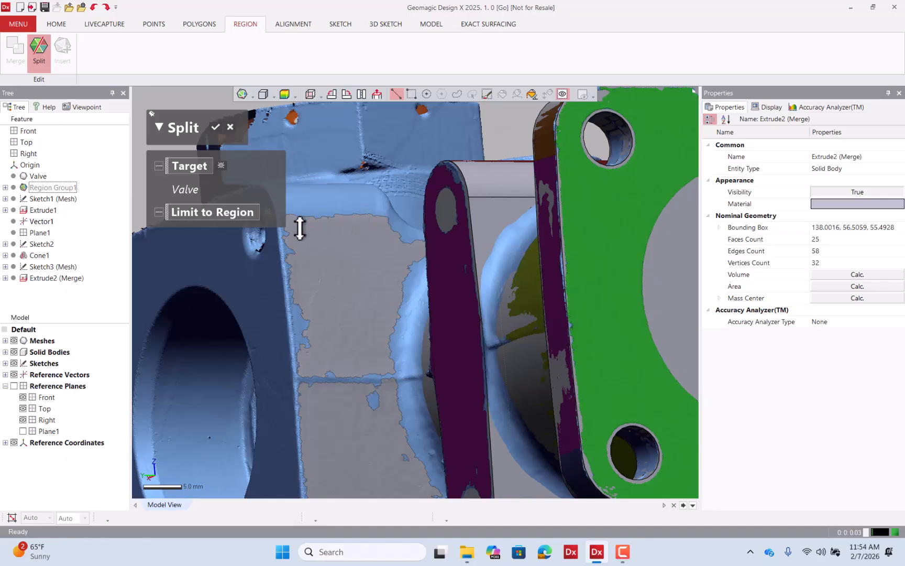
{"action": "scroll", "coordinate": [396, 258], "scroll_direction": "down", "scroll_amount": 2}
{"action": "scroll", "coordinate": [304, 231], "scroll_direction": "up", "scroll_amount": 4}
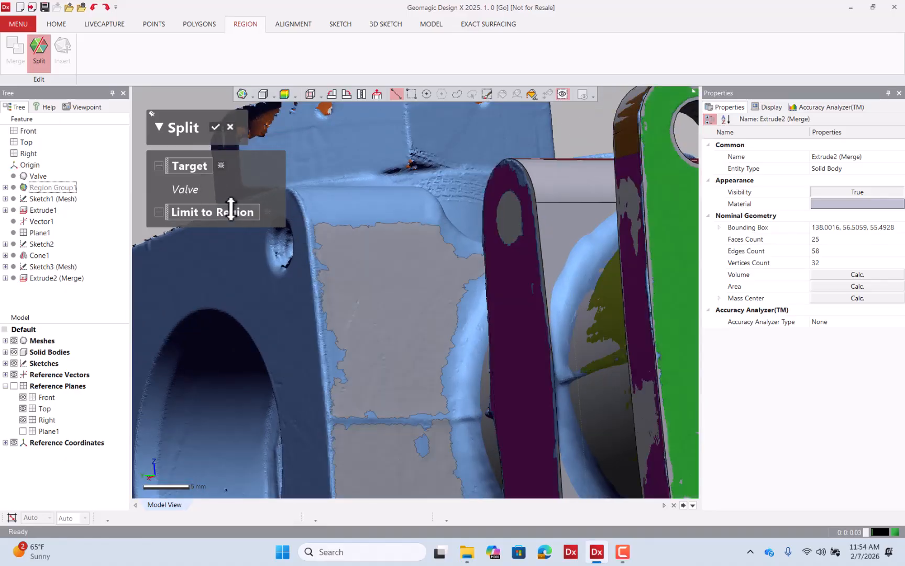
{"action": "left_click_drag", "start_coordinate": [411, 242], "coordinate": [455, 241]}
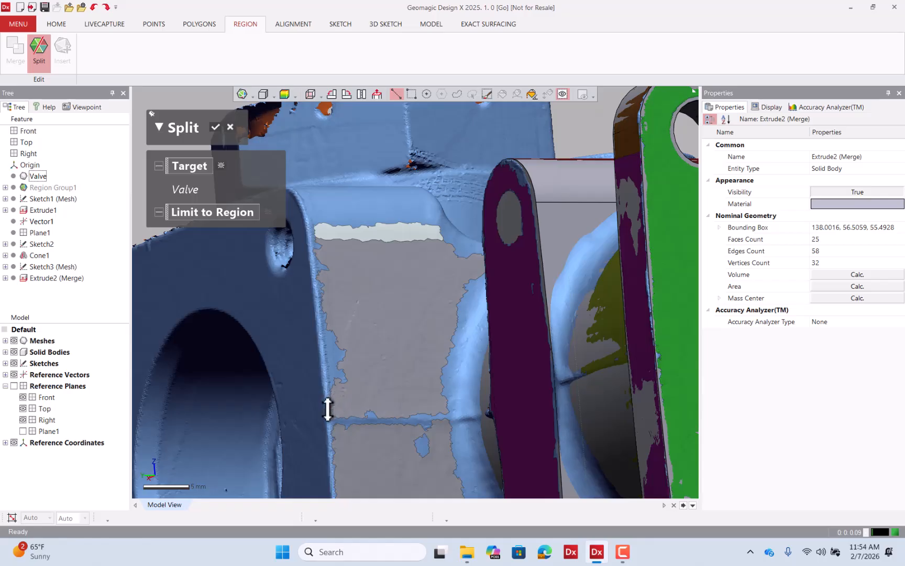
{"action": "left_click_drag", "start_coordinate": [327, 409], "coordinate": [362, 408]}
{"action": "left_click_drag", "start_coordinate": [450, 409], "coordinate": [452, 407]}
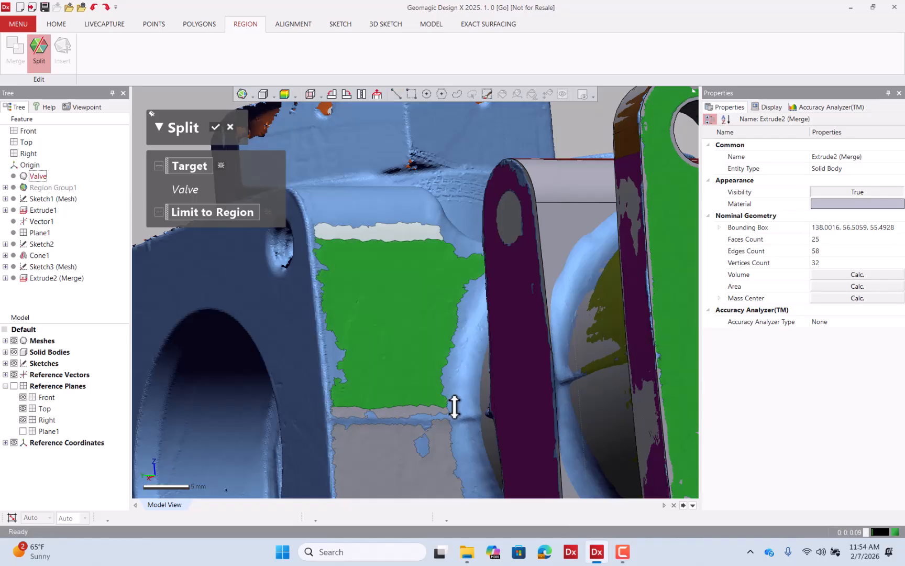
{"action": "left_click_drag", "start_coordinate": [449, 264], "coordinate": [454, 387]}
Split off the region's side and edge strips with further lines and confirm the split.
{"action": "scroll", "coordinate": [415, 236], "scroll_direction": "down", "scroll_amount": 1}
{"action": "scroll", "coordinate": [415, 236], "scroll_direction": "down", "scroll_amount": 3}
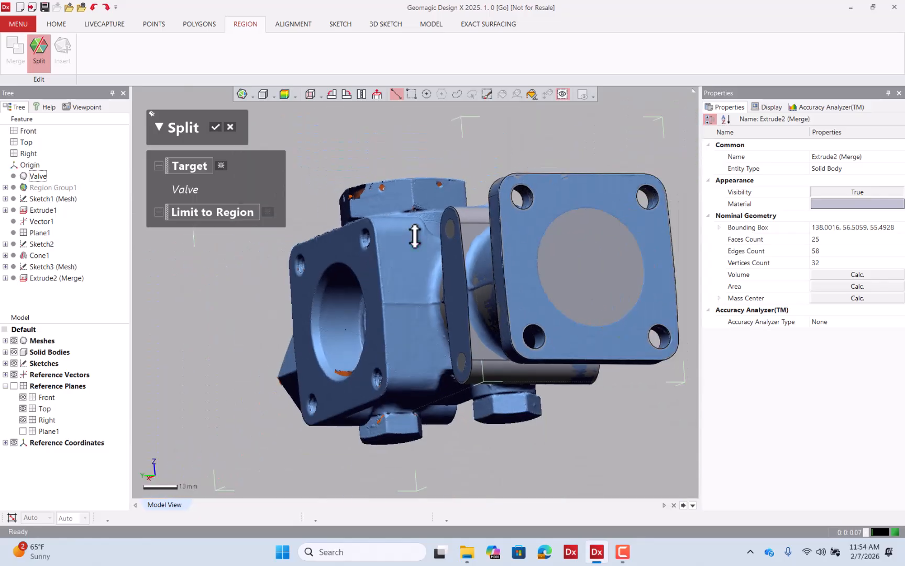
{"action": "scroll", "coordinate": [446, 337], "scroll_direction": "up", "scroll_amount": 5}
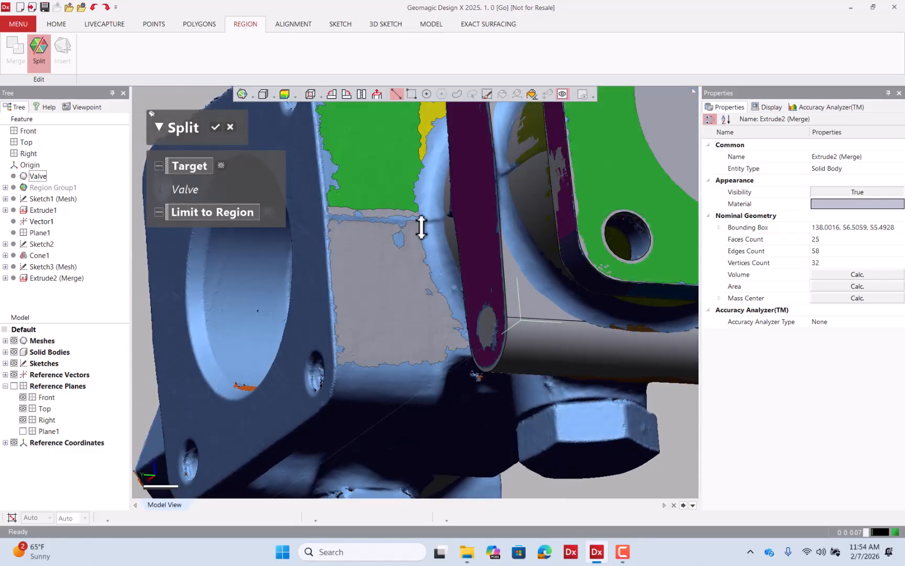
{"action": "left_click_drag", "start_coordinate": [421, 225], "coordinate": [430, 370]}
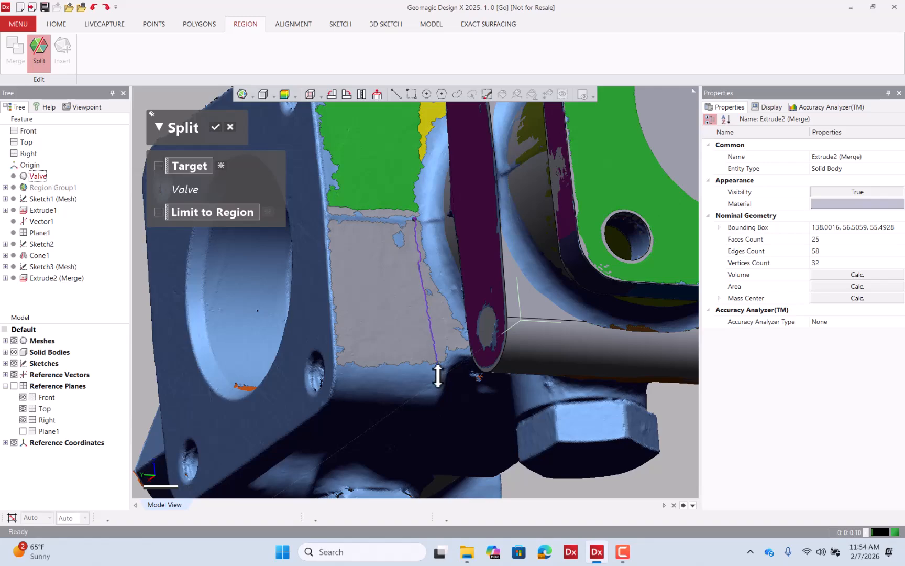
{"action": "left_click_drag", "start_coordinate": [438, 376], "coordinate": [433, 375]}
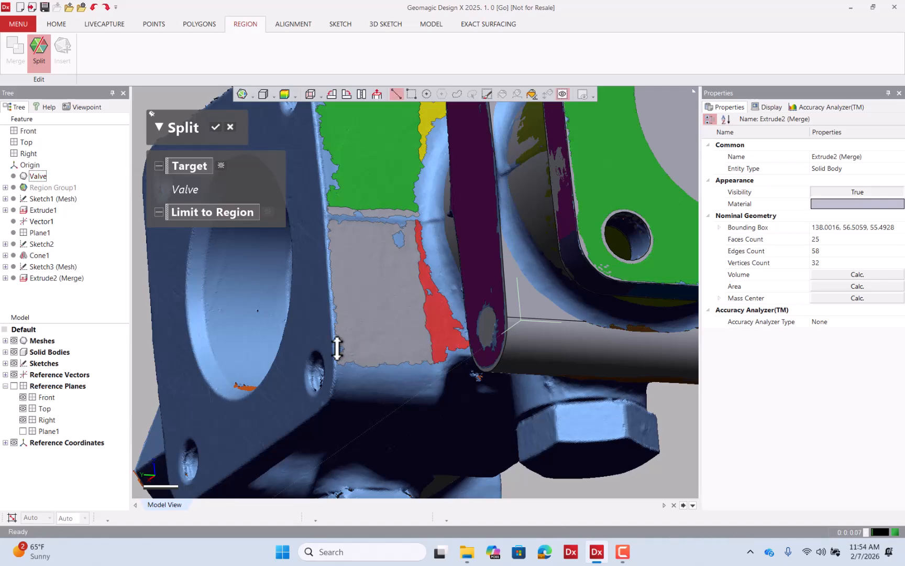
{"action": "left_click_drag", "start_coordinate": [348, 348], "coordinate": [453, 355]}
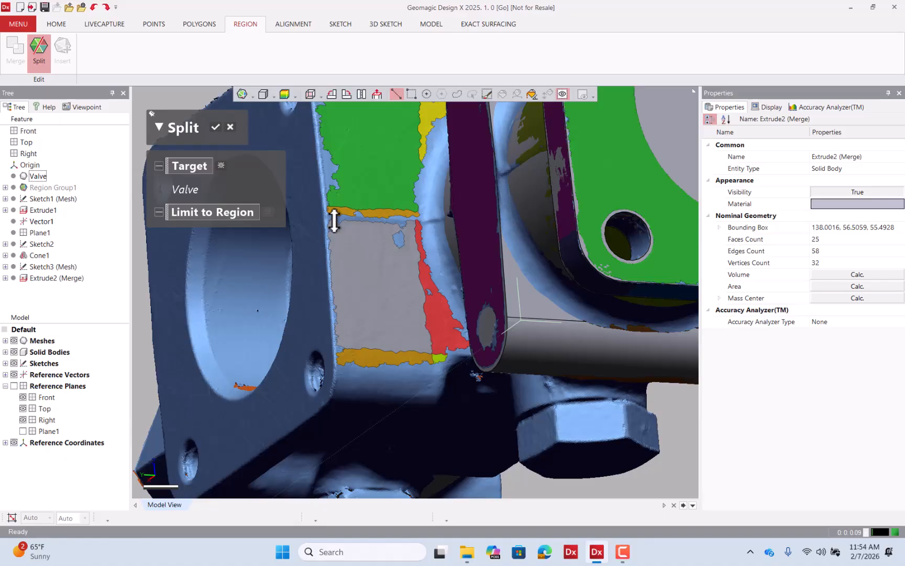
{"action": "left_click", "coordinate": [216, 128]}
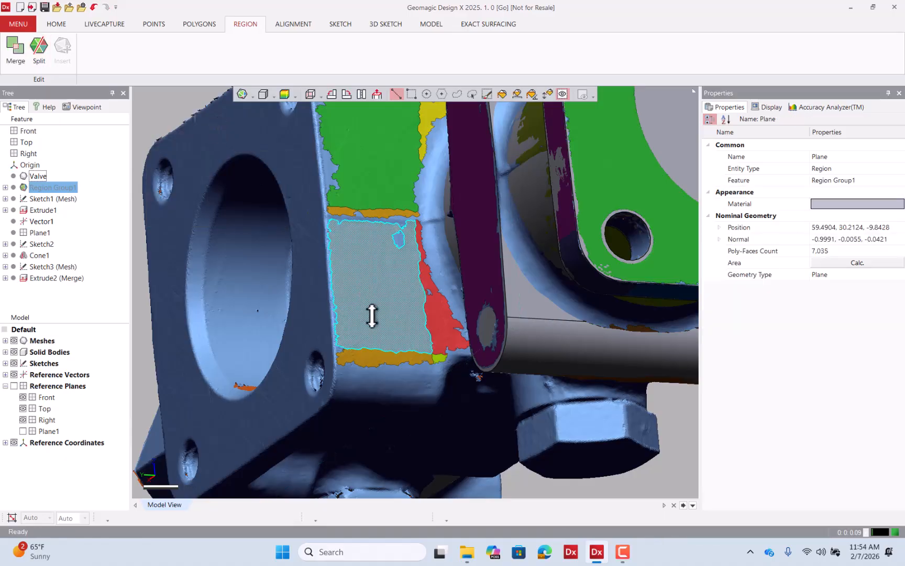
Merge the upper and lower flat side-face regions into a single region.
{"action": "scroll", "coordinate": [372, 317], "scroll_direction": "down", "scroll_amount": 3}
{"action": "left_click", "coordinate": [252, 189]}
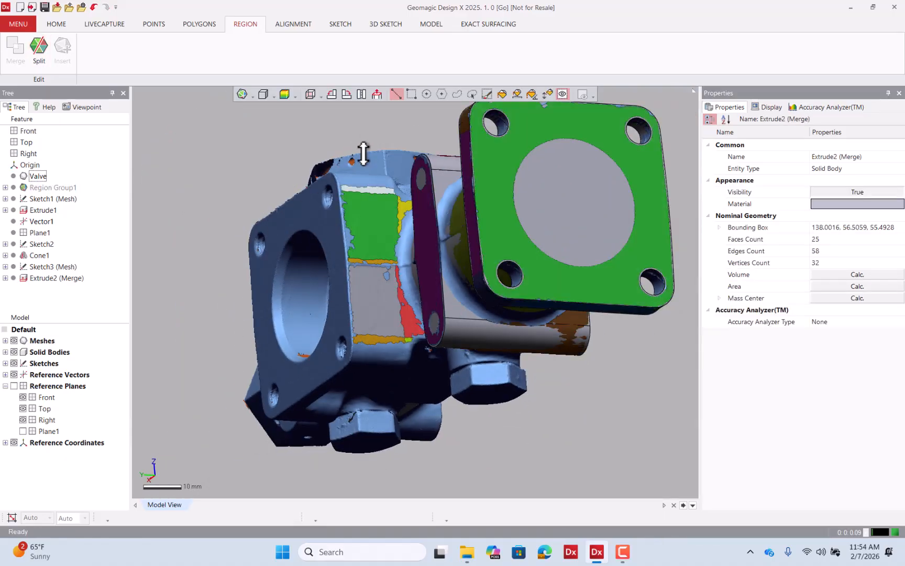
{"action": "left_click", "coordinate": [373, 215]}
{"action": "left_click", "coordinate": [376, 294]}
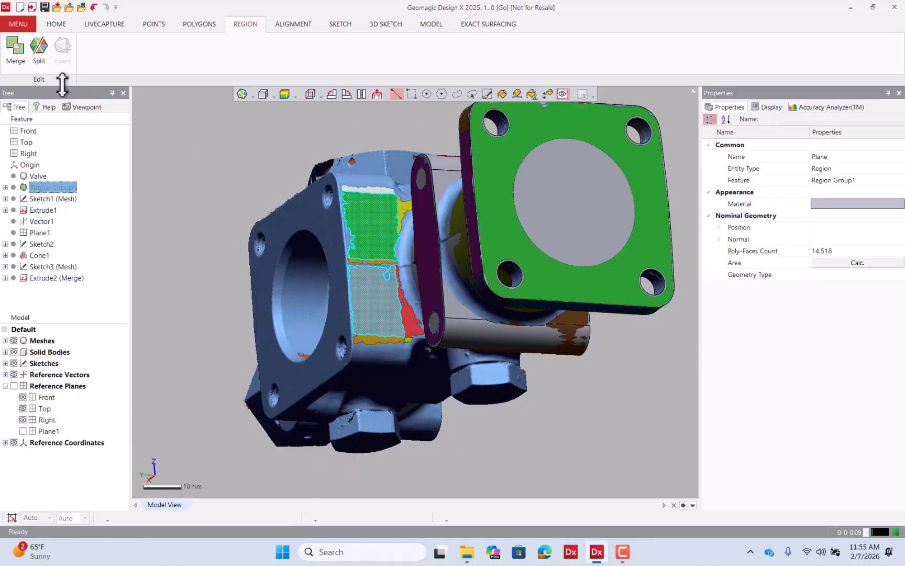
{"action": "left_click", "coordinate": [253, 174]}
{"action": "left_click", "coordinate": [390, 232]}
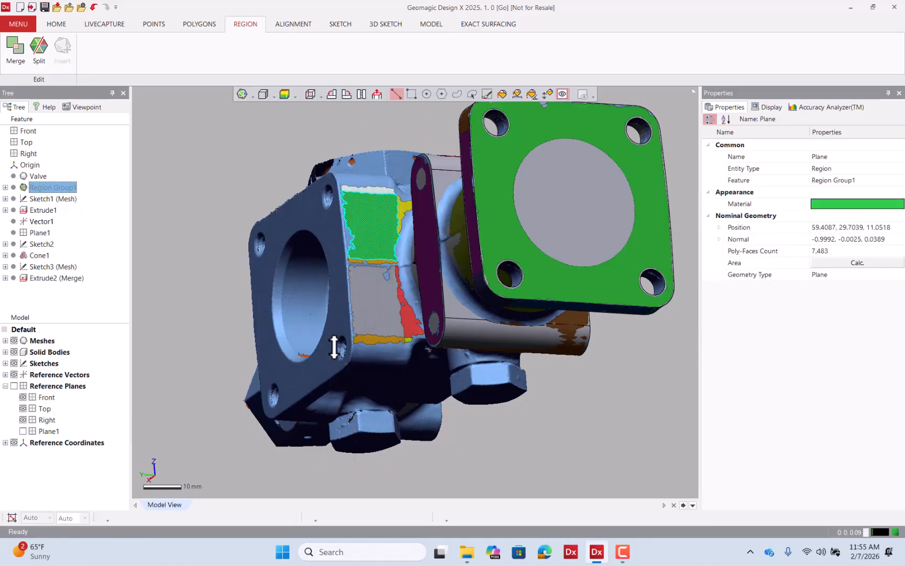
{"action": "left_click", "coordinate": [369, 314]}
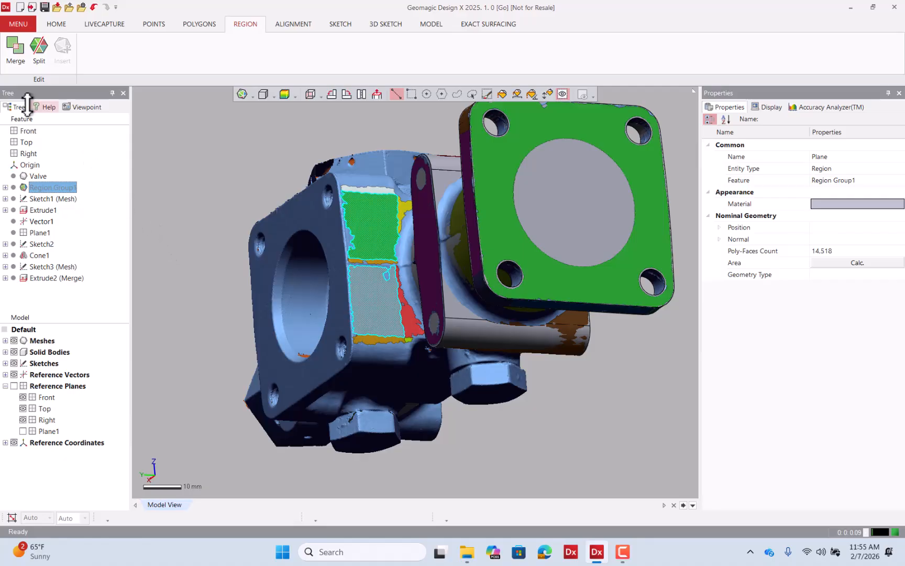
{"action": "left_click", "coordinate": [13, 58]}
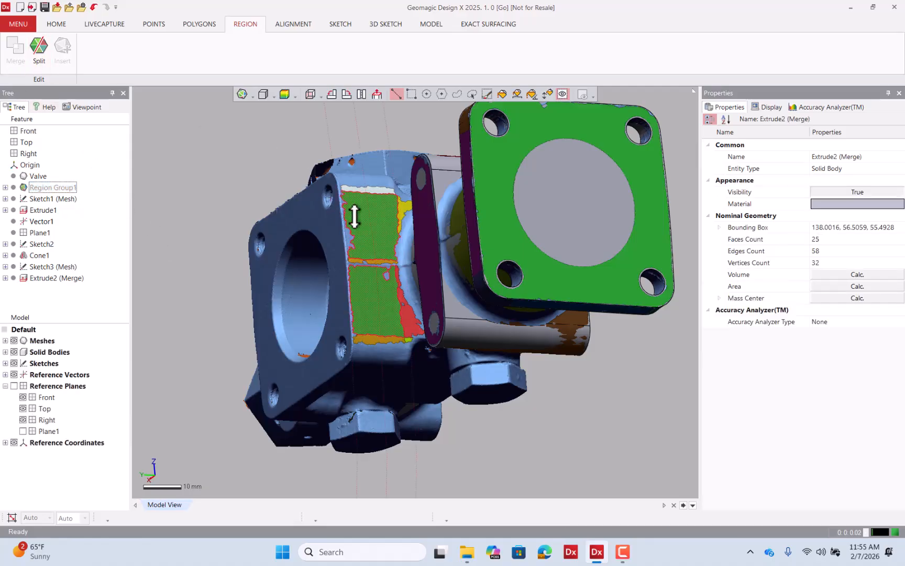
Select the valve body's square flange face and insert it as a new region.
{"action": "left_click", "coordinate": [354, 216]}
{"action": "right_click_drag", "start_coordinate": [365, 226], "coordinate": [446, 212]}
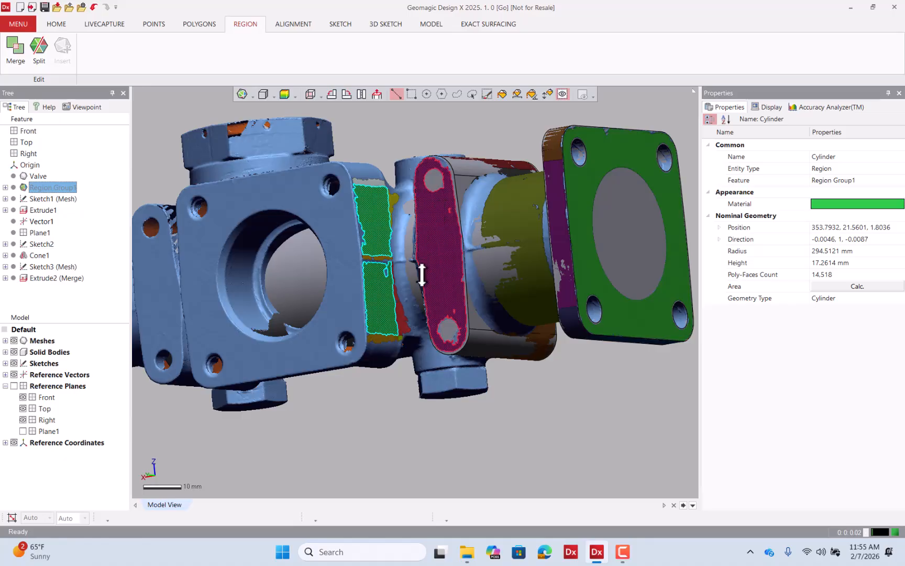
{"action": "scroll", "coordinate": [422, 275], "scroll_direction": "down", "scroll_amount": 3}
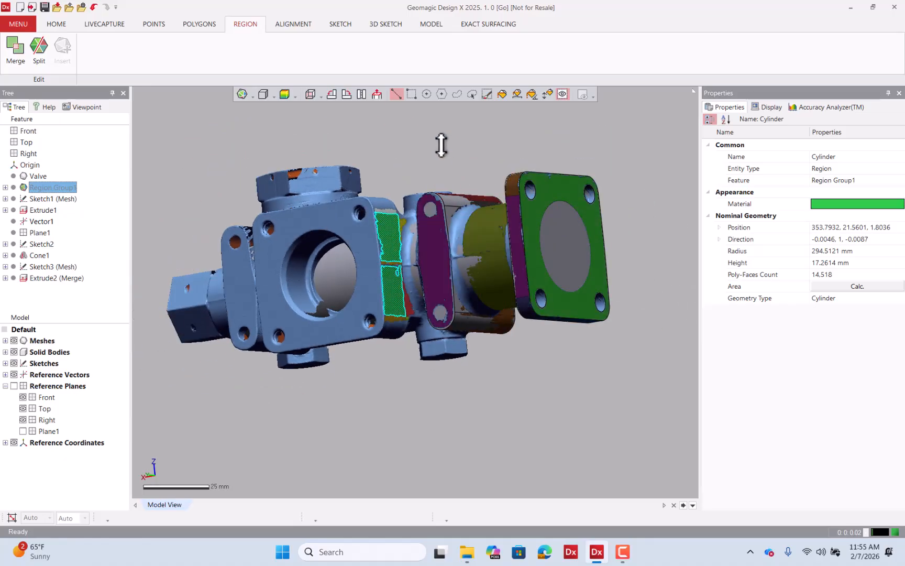
{"action": "right_click_drag", "start_coordinate": [440, 149], "coordinate": [564, 153]}
{"action": "left_click", "coordinate": [567, 192]}
{"action": "left_click", "coordinate": [547, 93]}
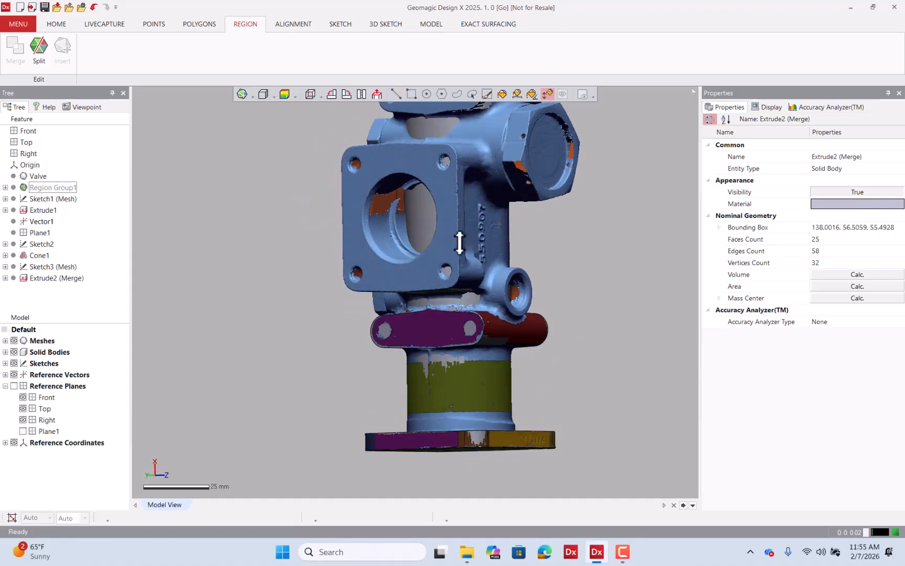
{"action": "left_click_drag", "start_coordinate": [461, 242], "coordinate": [453, 222]}
{"action": "left_click", "coordinate": [62, 44]}
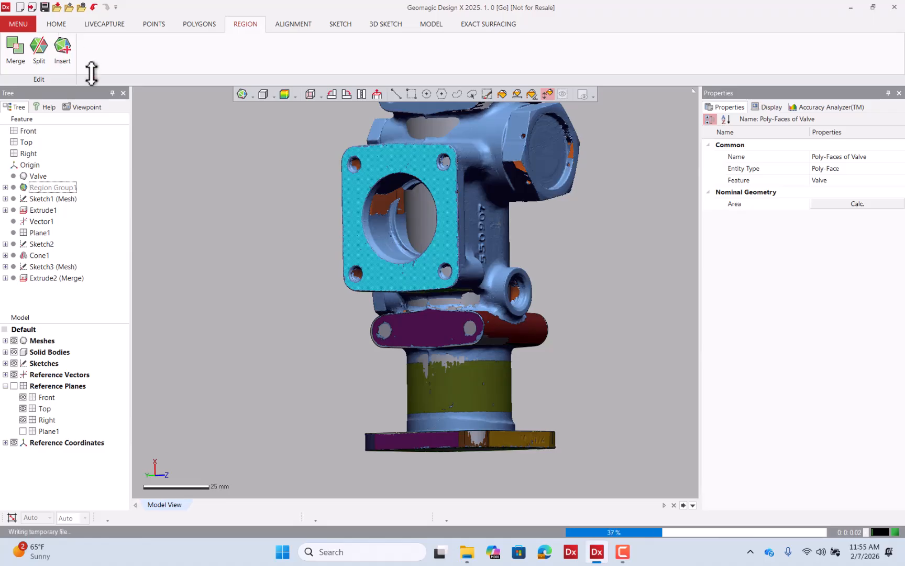
{"action": "left_click", "coordinate": [391, 94]}
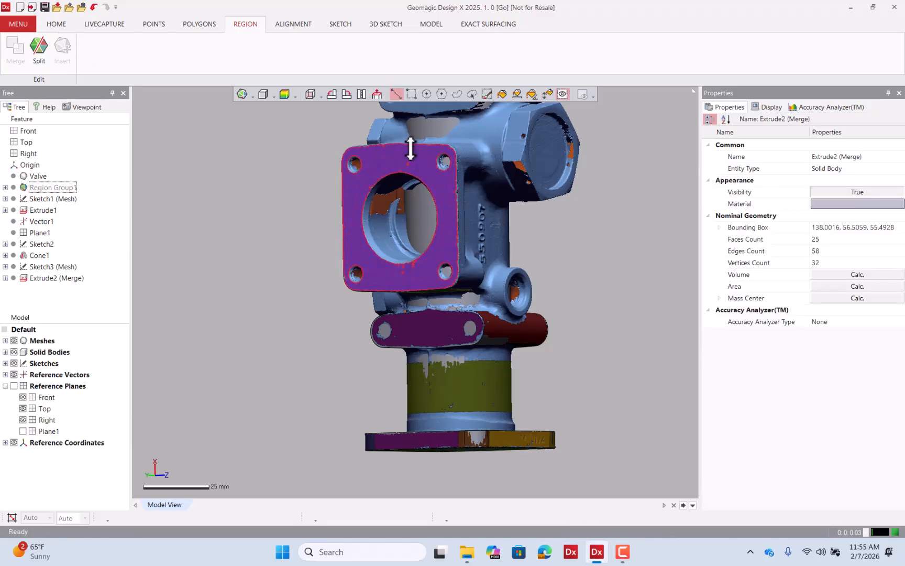
Select the two flat faces along the square flange's upper edge and insert them as a new region.
{"action": "right_click_drag", "start_coordinate": [324, 201], "coordinate": [377, 300]}
{"action": "right_click_drag", "start_coordinate": [448, 276], "coordinate": [442, 378]}
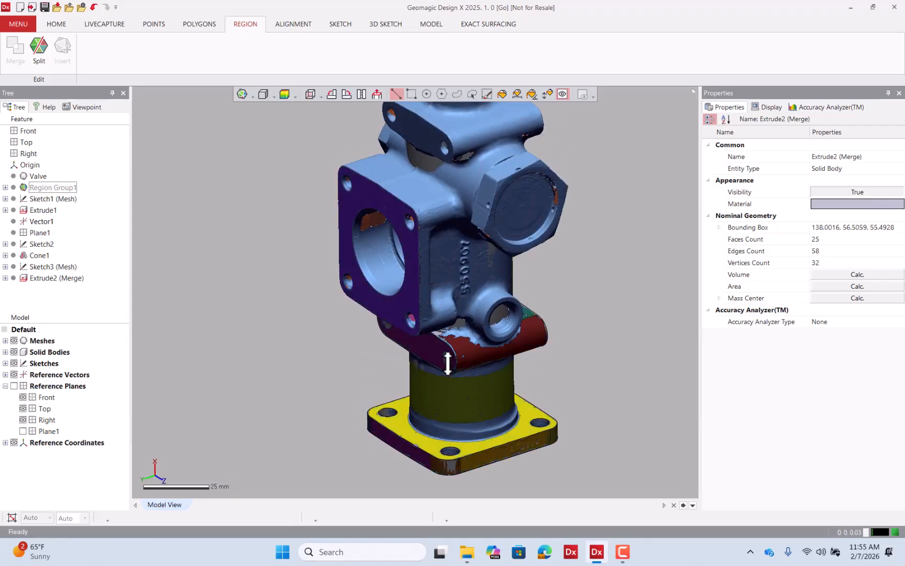
{"action": "right_click_drag", "start_coordinate": [395, 268], "coordinate": [430, 210]}
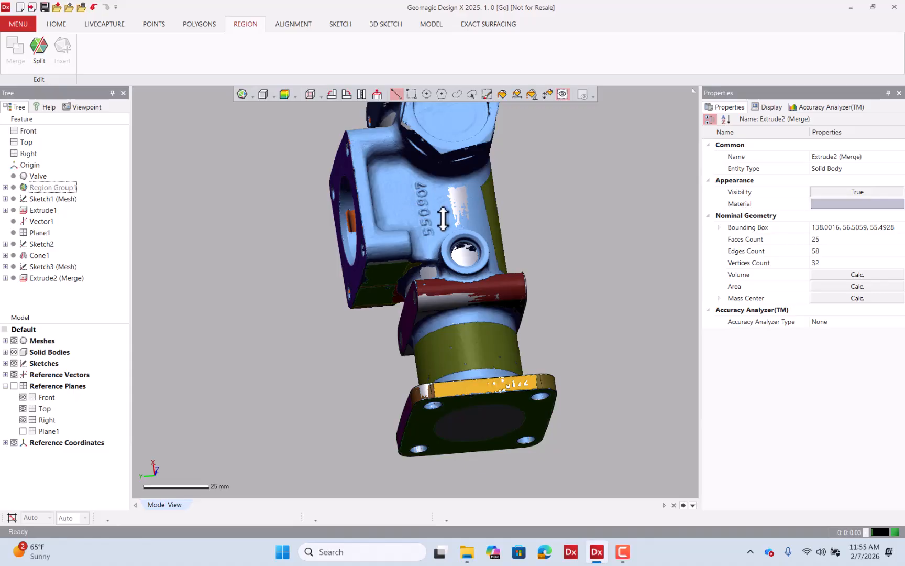
{"action": "right_click_drag", "start_coordinate": [443, 219], "coordinate": [407, 270]}
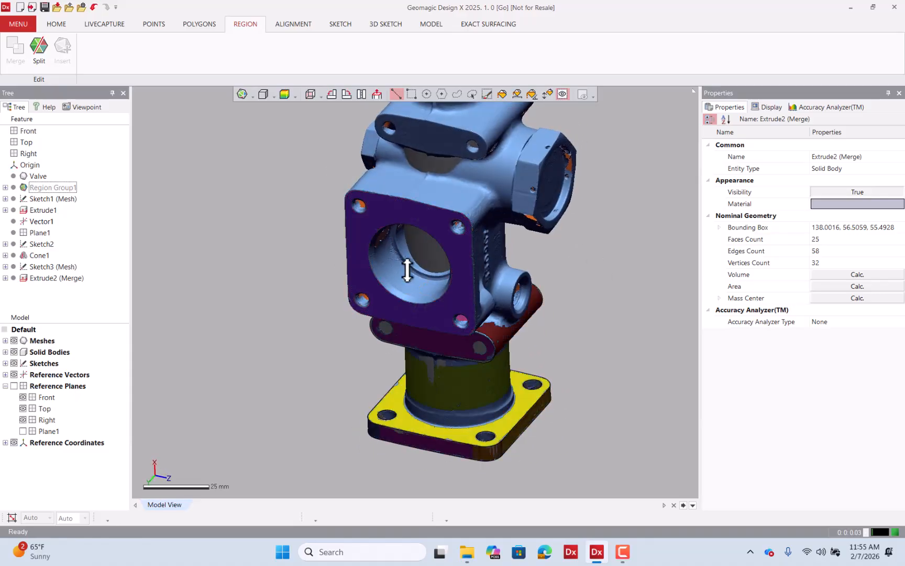
{"action": "left_click", "coordinate": [548, 95]}
{"action": "scroll", "coordinate": [463, 297], "scroll_direction": "down", "scroll_amount": 3}
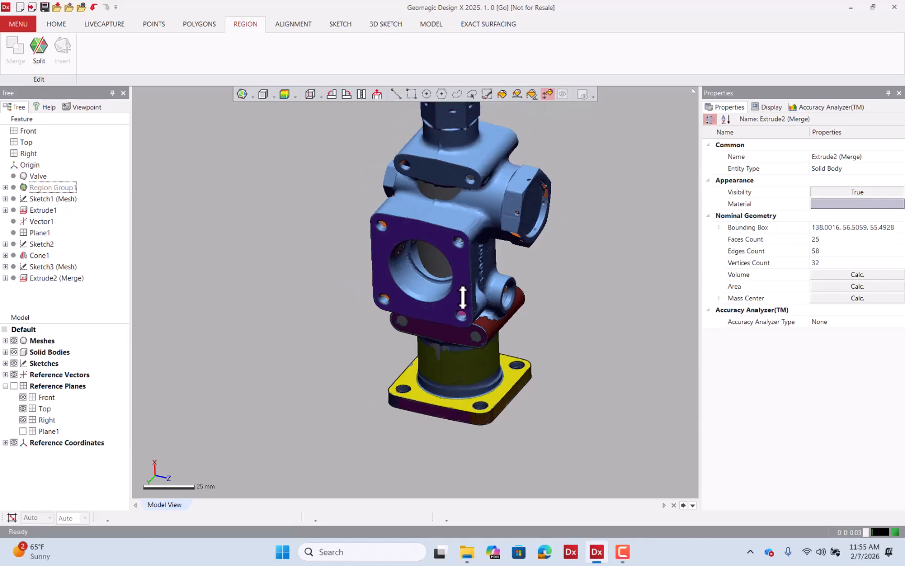
{"action": "scroll", "coordinate": [448, 248], "scroll_direction": "up", "scroll_amount": 5}
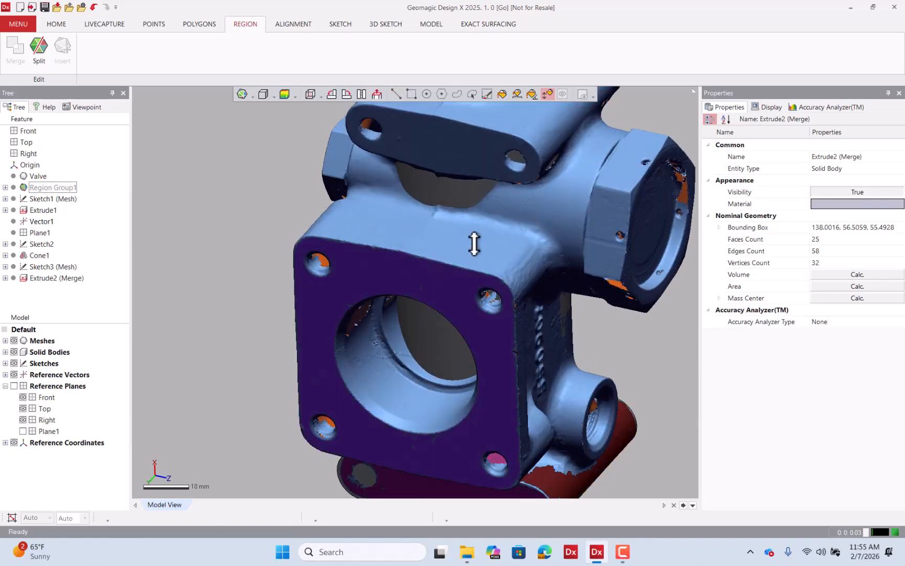
{"action": "left_click", "coordinate": [473, 241]}
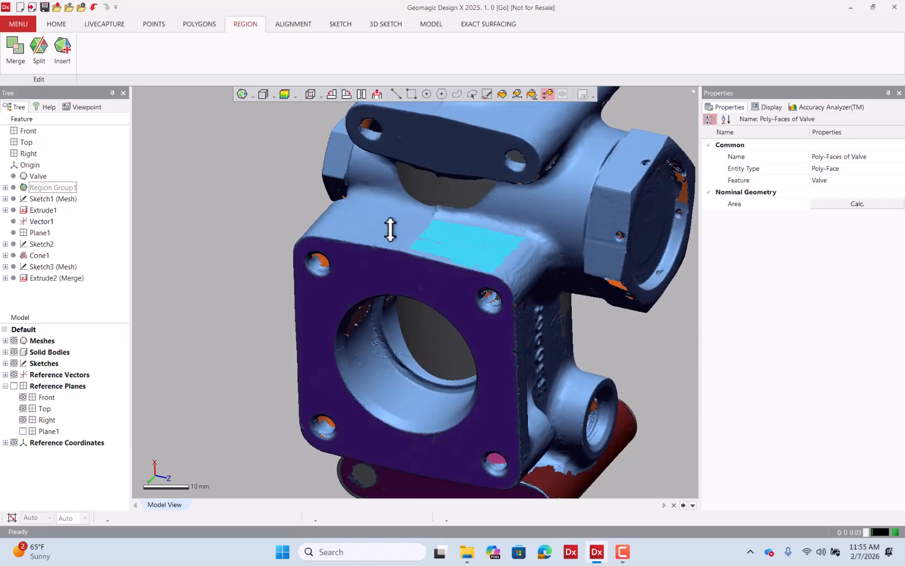
{"action": "left_click", "coordinate": [389, 228]}
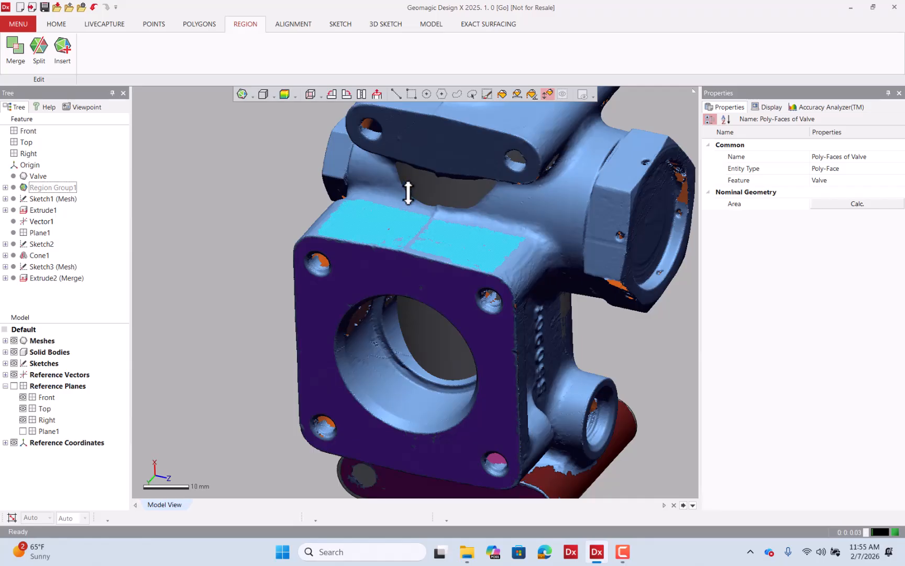
{"action": "right_click_drag", "start_coordinate": [431, 265], "coordinate": [414, 210]}
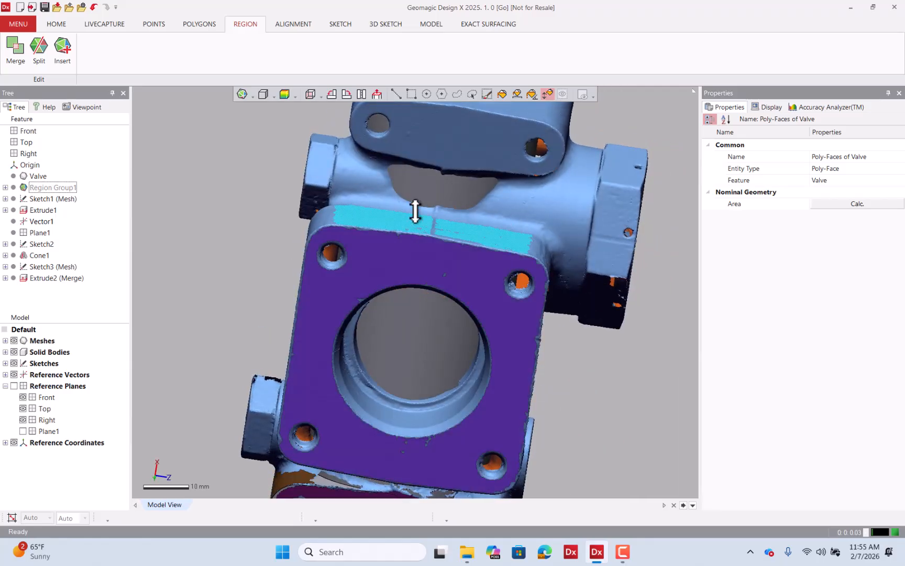
{"action": "left_click", "coordinate": [63, 62]}
Select the flange's side face and insert it as a new region.
{"action": "right_click_drag", "start_coordinate": [268, 243], "coordinate": [491, 263]}
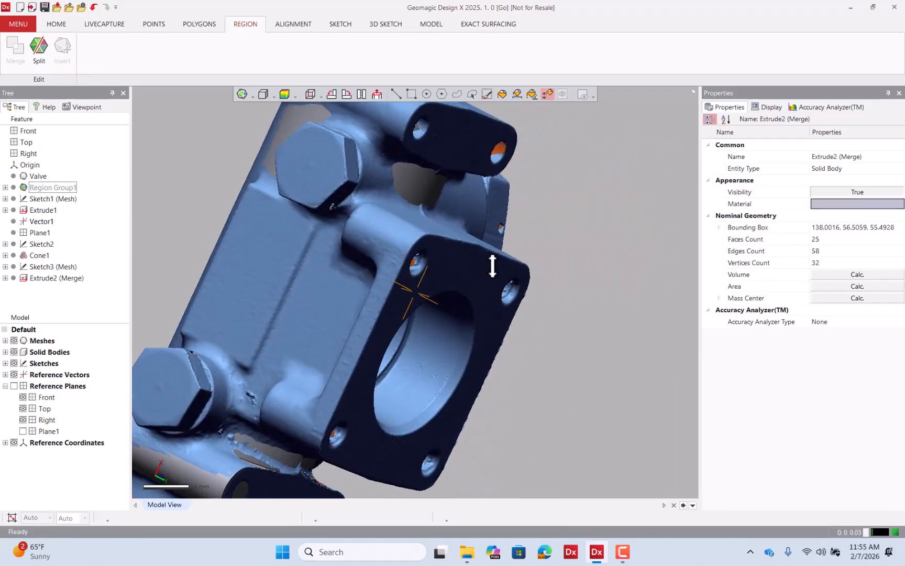
{"action": "left_click", "coordinate": [376, 312]}
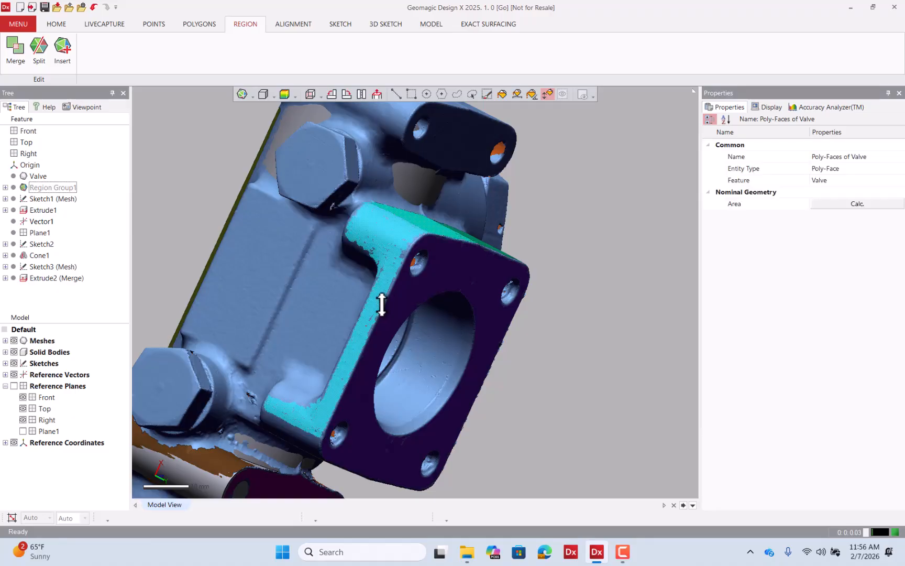
{"action": "mouse_move", "coordinate": [375, 310]}
{"action": "left_mouse_down"}
{"action": "mouse_move", "coordinate": [384, 293]}
{"action": "mouse_move", "coordinate": [372, 321]}
{"action": "left_mouse_up"}
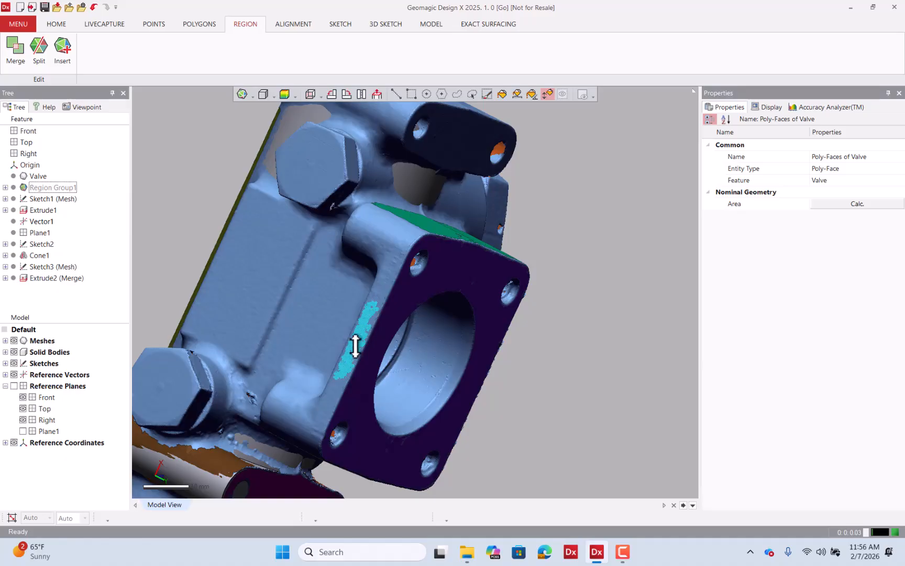
{"action": "right_click_drag", "start_coordinate": [361, 339], "coordinate": [419, 309]}
{"action": "scroll", "coordinate": [419, 309], "scroll_direction": "up", "scroll_amount": 3}
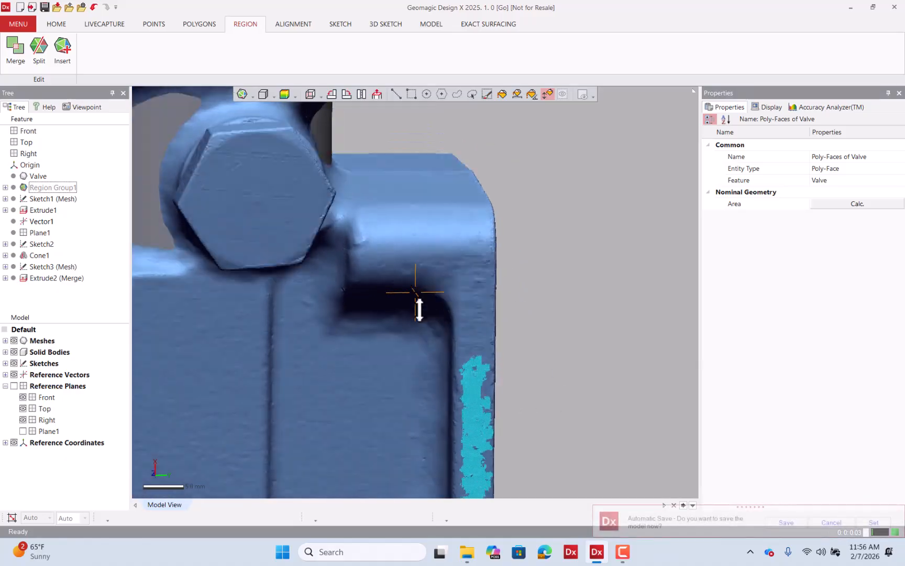
{"action": "mouse_move", "coordinate": [479, 304]}
{"action": "left_mouse_down"}
{"action": "mouse_move", "coordinate": [479, 289]}
{"action": "mouse_move", "coordinate": [480, 305]}
{"action": "mouse_move", "coordinate": [473, 301]}
{"action": "left_mouse_up"}
{"action": "scroll", "coordinate": [473, 301], "scroll_direction": "down", "scroll_amount": 3}
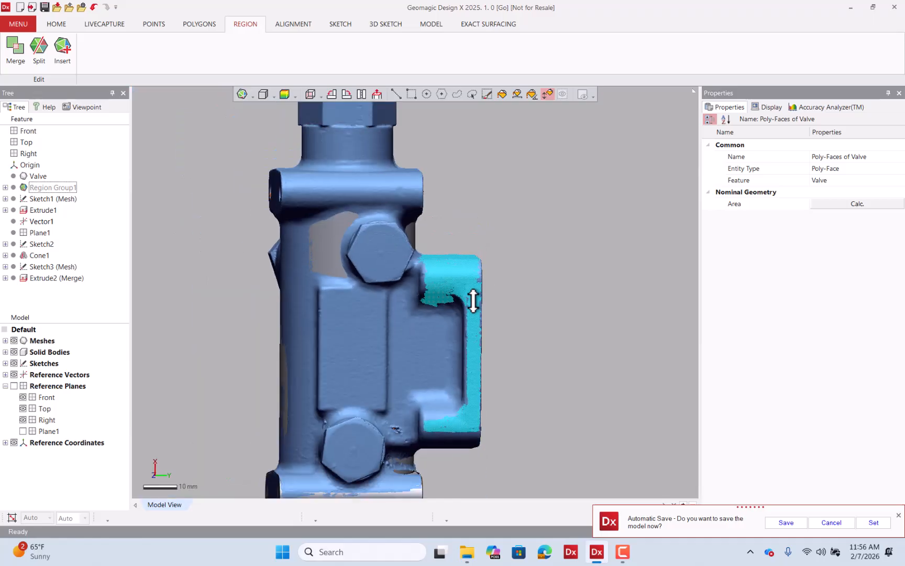
{"action": "right_click_drag", "start_coordinate": [473, 301], "coordinate": [448, 352]}
{"action": "left_click", "coordinate": [65, 55]}
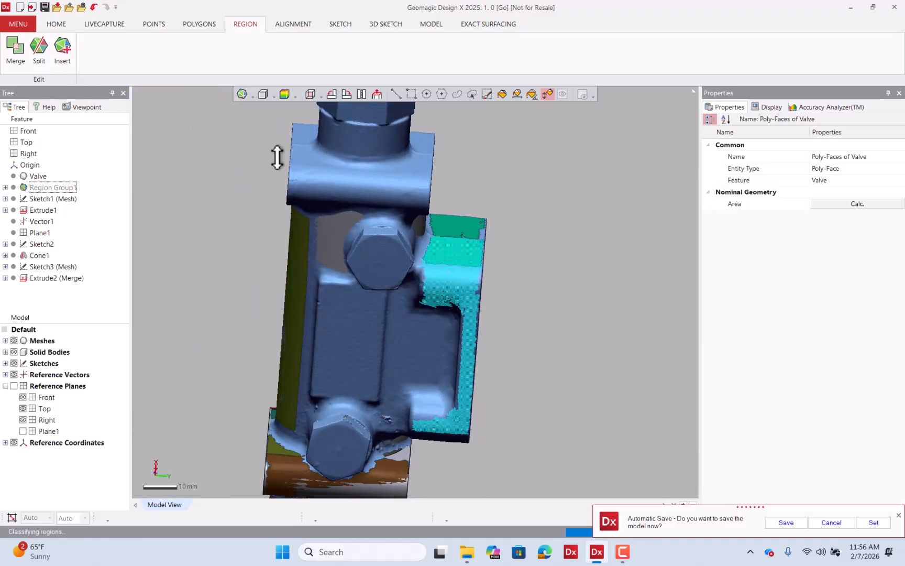
Split the new flange side region with lines drawn across it and confirm the split.
{"action": "right_click_drag", "start_coordinate": [385, 213], "coordinate": [370, 242]}
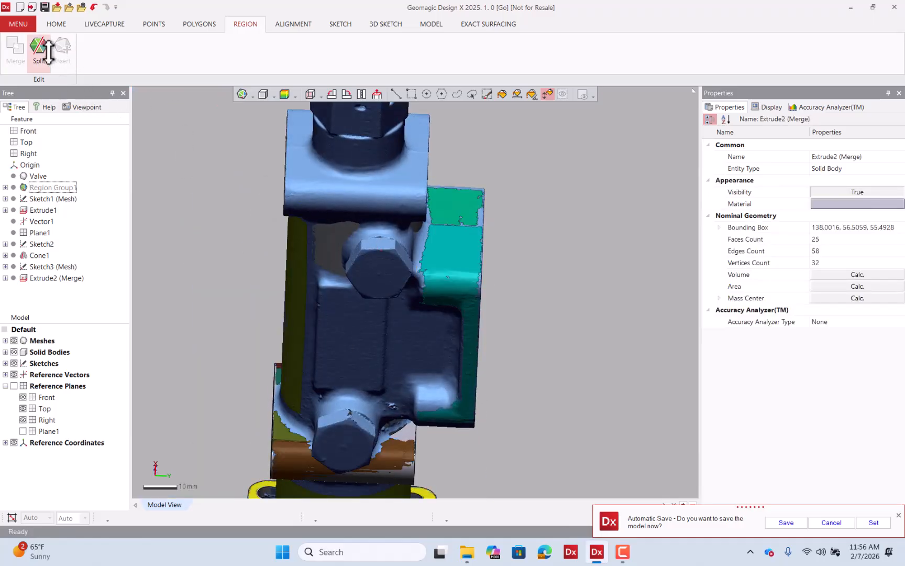
{"action": "left_click", "coordinate": [38, 48]}
{"action": "scroll", "coordinate": [459, 252], "scroll_direction": "up", "scroll_amount": 10}
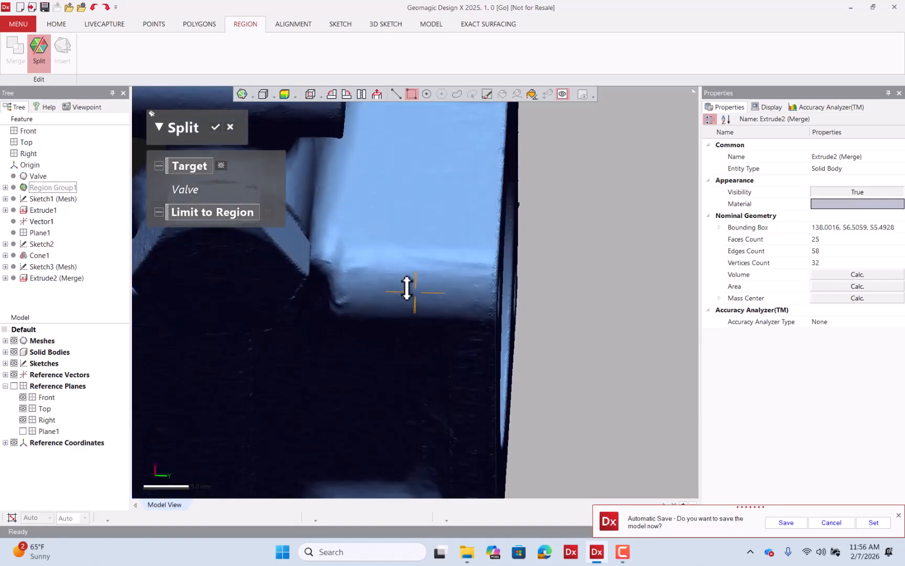
{"action": "mouse_move", "coordinate": [327, 237]}
{"action": "left_mouse_down"}
{"action": "mouse_move", "coordinate": [440, 245]}
{"action": "mouse_move", "coordinate": [401, 232]}
{"action": "mouse_move", "coordinate": [327, 233]}
{"action": "left_mouse_up"}
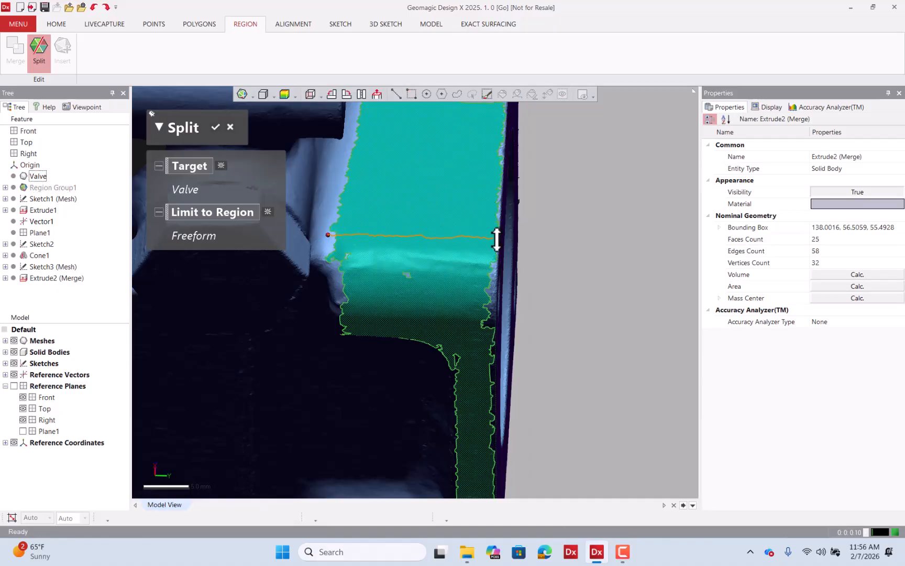
{"action": "left_click_drag", "start_coordinate": [498, 239], "coordinate": [499, 240]}
{"action": "right_click_drag", "start_coordinate": [464, 262], "coordinate": [434, 303]}
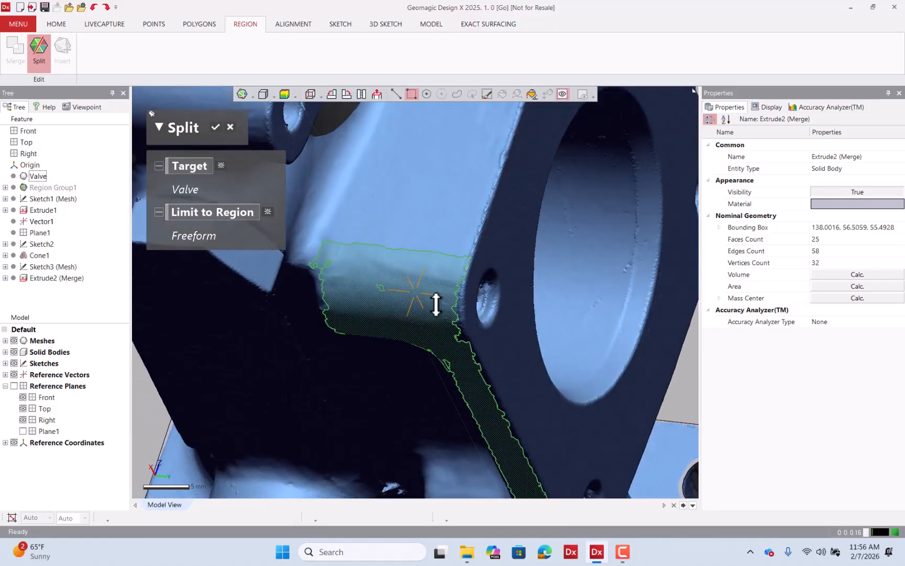
{"action": "scroll", "coordinate": [428, 308], "scroll_direction": "down", "scroll_amount": 4}
{"action": "right_click_drag", "start_coordinate": [439, 213], "coordinate": [476, 198]}
{"action": "scroll", "coordinate": [478, 216], "scroll_direction": "up", "scroll_amount": 5}
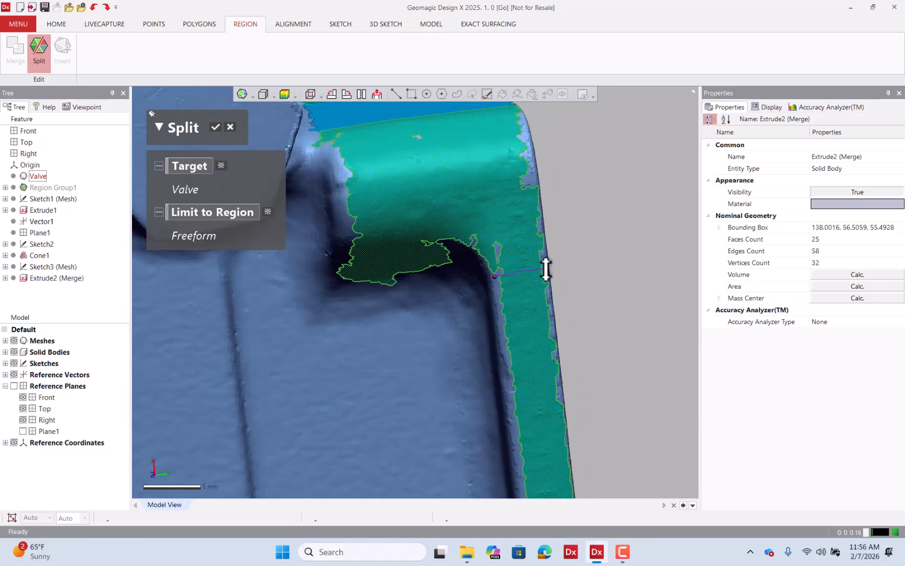
{"action": "scroll", "coordinate": [547, 270], "scroll_direction": "down", "scroll_amount": 4}
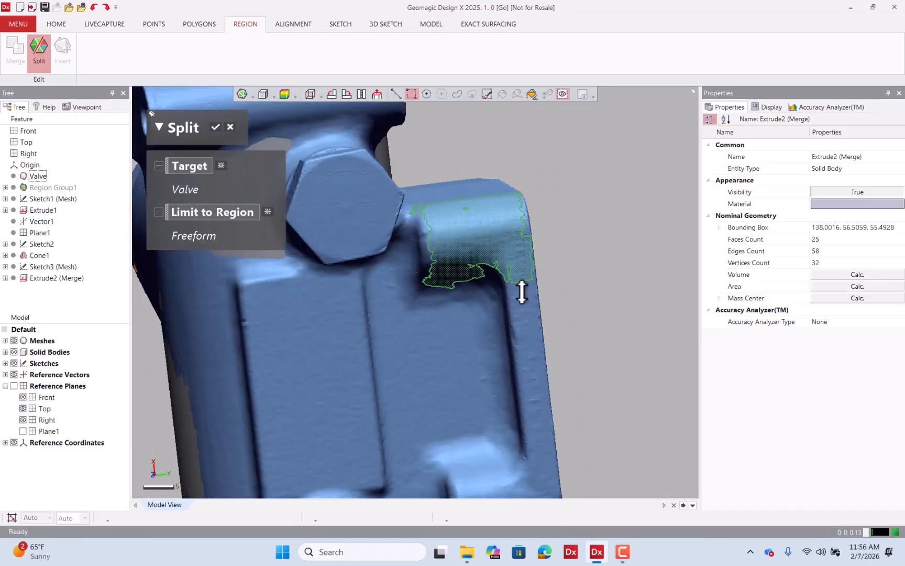
{"action": "left_click", "coordinate": [217, 125]}
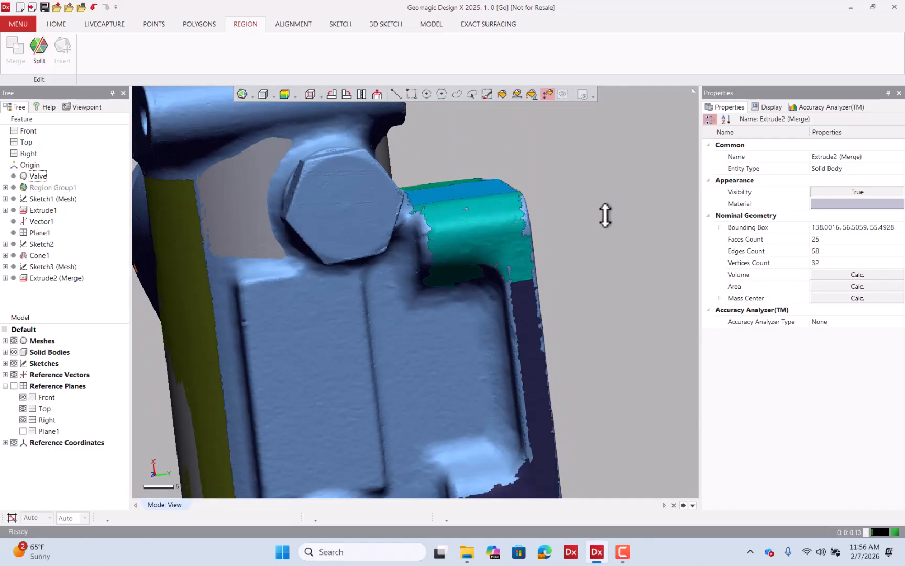
Rotate around the valve body to examine the regions around the square flange.
{"action": "right_click_drag", "start_coordinate": [582, 213], "coordinate": [527, 258]}
{"action": "left_click", "coordinate": [397, 94]}
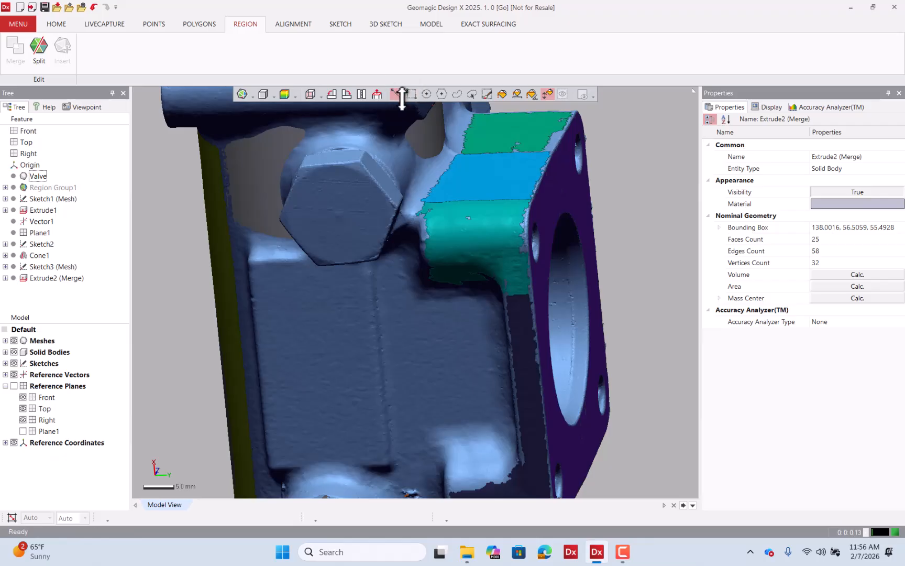
{"action": "left_click", "coordinate": [510, 236]}
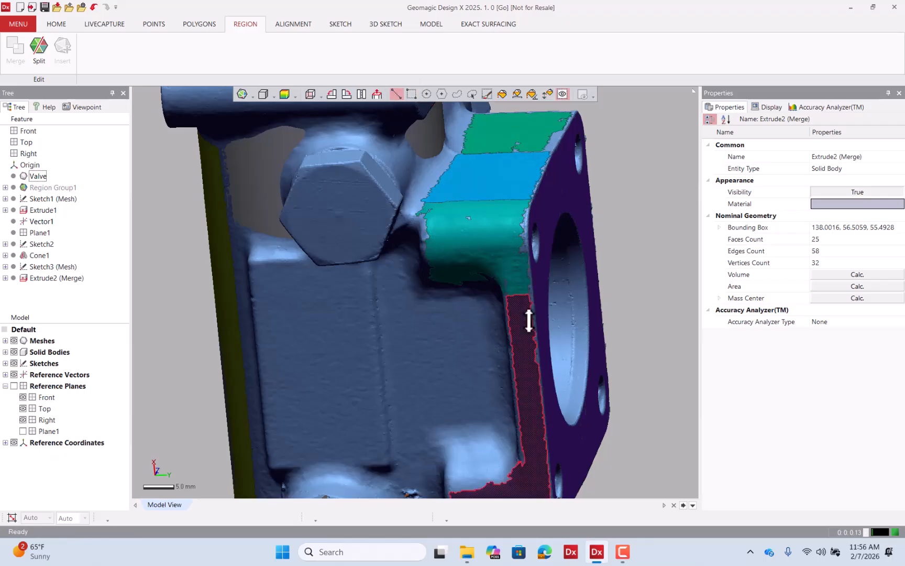
{"action": "scroll", "coordinate": [506, 237], "scroll_direction": "down", "scroll_amount": 3}
{"action": "right_click_drag", "start_coordinate": [543, 257], "coordinate": [467, 270]}
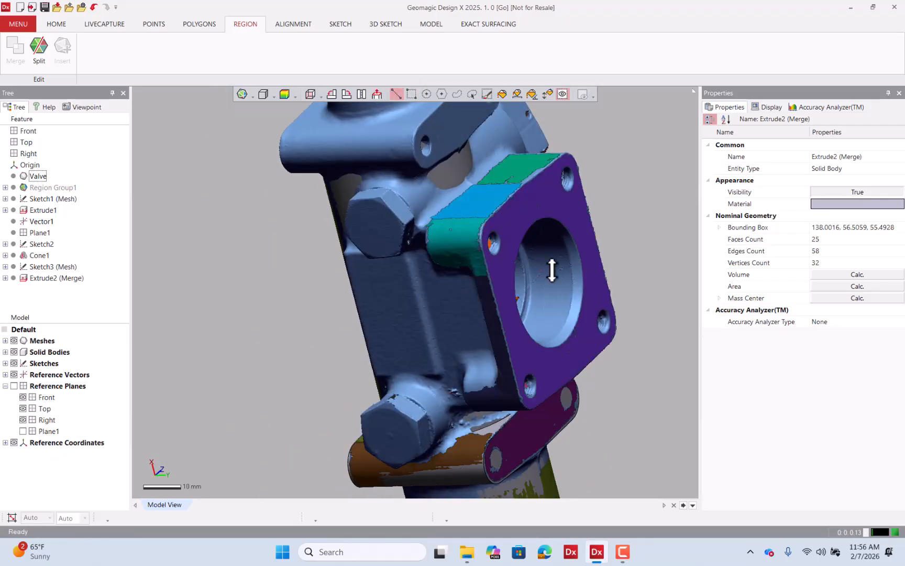
{"action": "right_click_drag", "start_coordinate": [585, 286], "coordinate": [418, 283]}
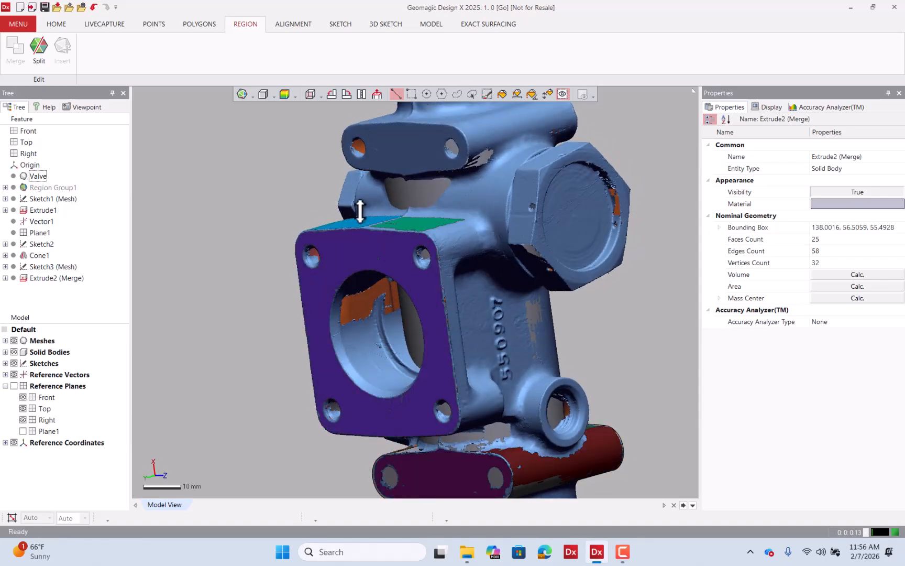
{"action": "right_click_drag", "start_coordinate": [449, 287], "coordinate": [481, 327]}
{"action": "right_click_drag", "start_coordinate": [523, 271], "coordinate": [448, 311]}
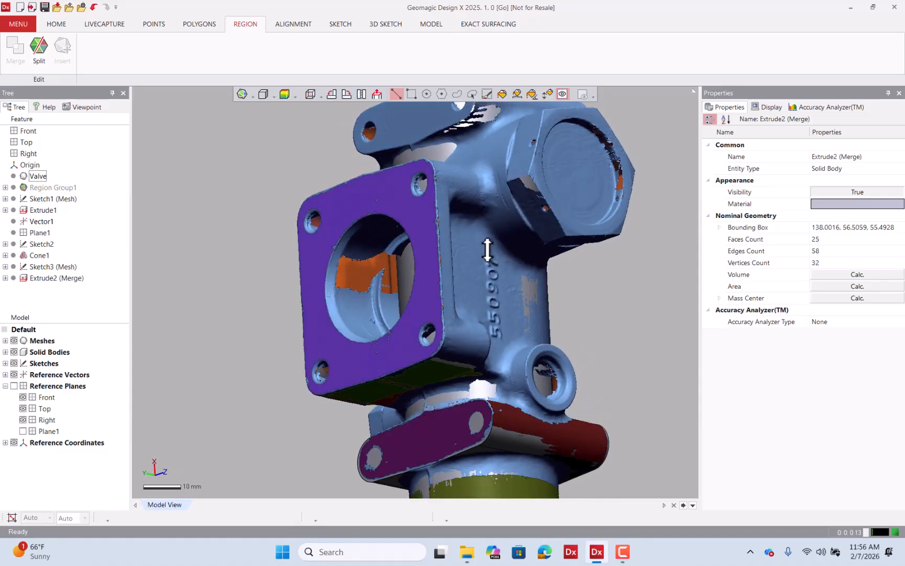
{"action": "mouse_move", "coordinate": [487, 250]}
{"action": "right_mouse_down"}
{"action": "mouse_move", "coordinate": [600, 374]}
{"action": "mouse_move", "coordinate": [529, 262]}
{"action": "mouse_move", "coordinate": [475, 271]}
{"action": "mouse_move", "coordinate": [450, 251]}
{"action": "mouse_move", "coordinate": [430, 216]}
{"action": "mouse_move", "coordinate": [428, 156]}
{"action": "right_mouse_up"}
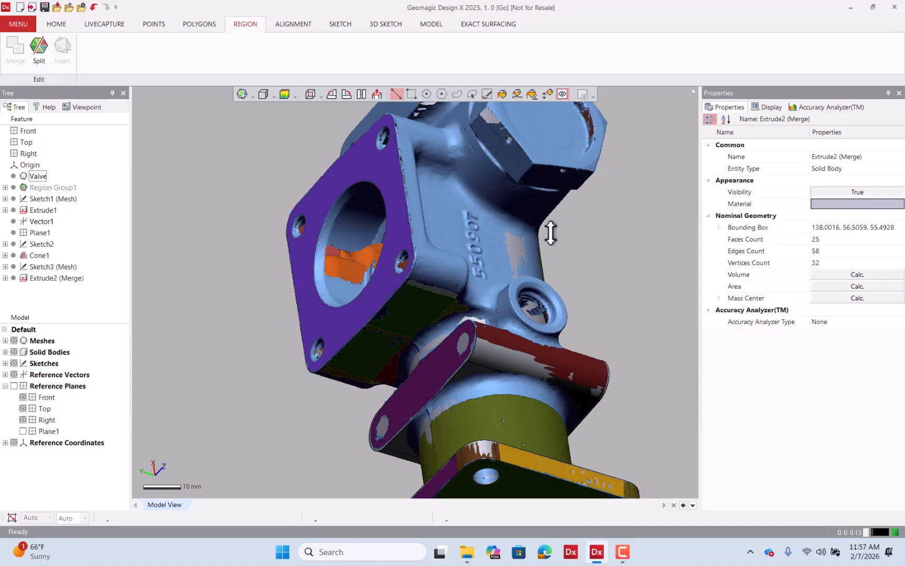
{"action": "right_click_drag", "start_coordinate": [555, 234], "coordinate": [573, 310]}
{"action": "scroll", "coordinate": [476, 263], "scroll_direction": "down", "scroll_amount": 3}
{"action": "mouse_move", "coordinate": [415, 268]}
{"action": "right_mouse_down"}
{"action": "mouse_move", "coordinate": [434, 323]}
{"action": "mouse_move", "coordinate": [445, 316]}
{"action": "right_mouse_up"}
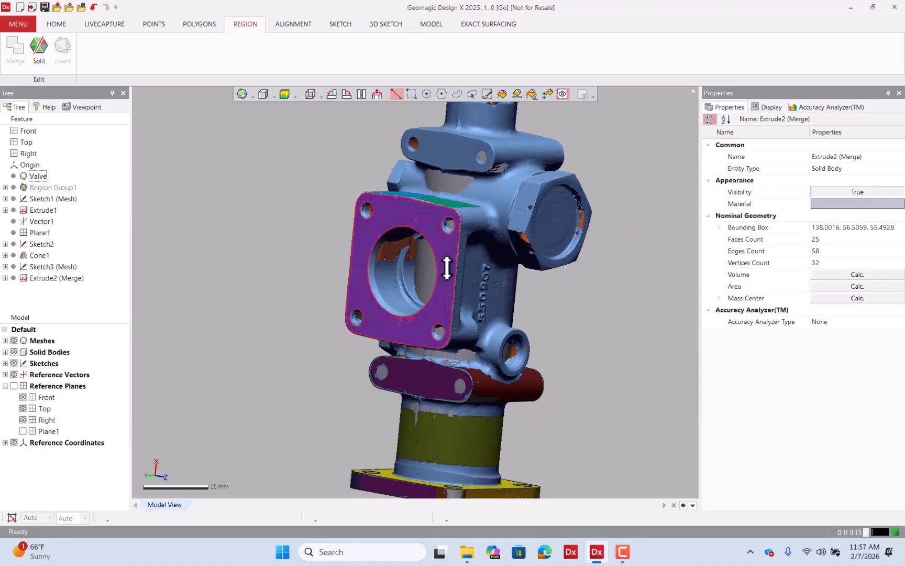
Create a mesh sketch on the square flange face with the section offset 1.5 mm from the base plane.
{"action": "right_click", "coordinate": [447, 267]}
{"action": "left_click", "coordinate": [454, 240]}
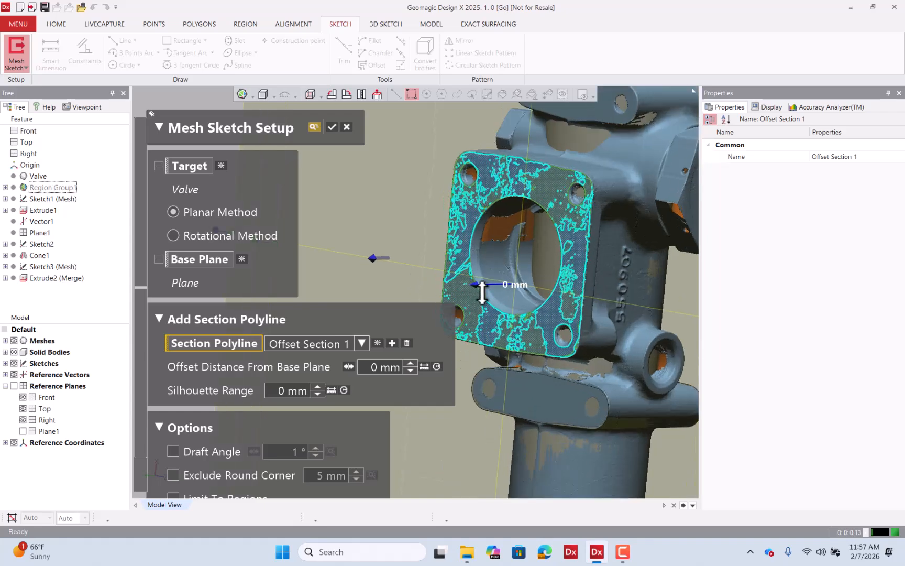
{"action": "left_click_drag", "start_coordinate": [482, 284], "coordinate": [484, 284]}
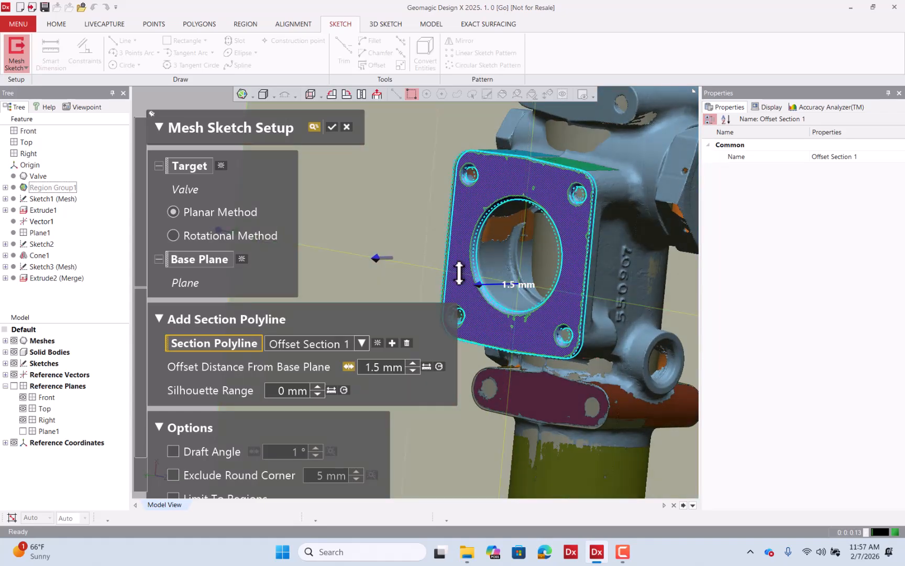
{"action": "right_click_drag", "start_coordinate": [459, 273], "coordinate": [622, 310]}
{"action": "left_click", "coordinate": [333, 125]}
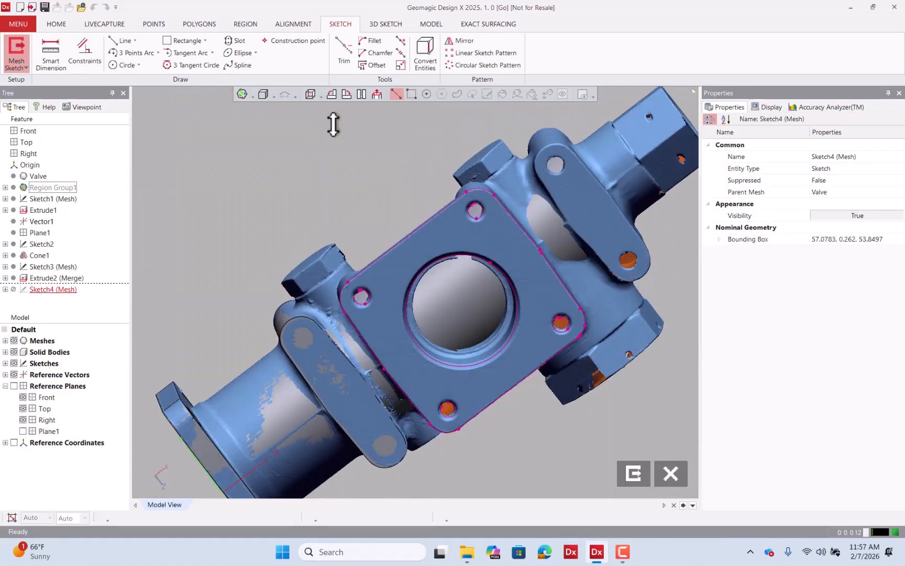
Hide the mesh and fit lines to the four straight sides of the flange's section outline.
{"action": "left_click", "coordinate": [14, 340]}
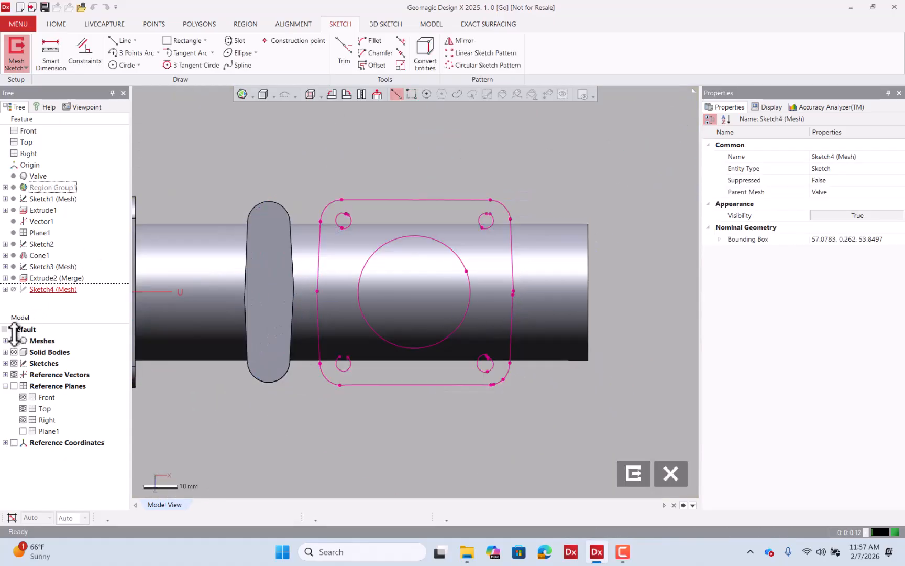
{"action": "left_click", "coordinate": [120, 41]}
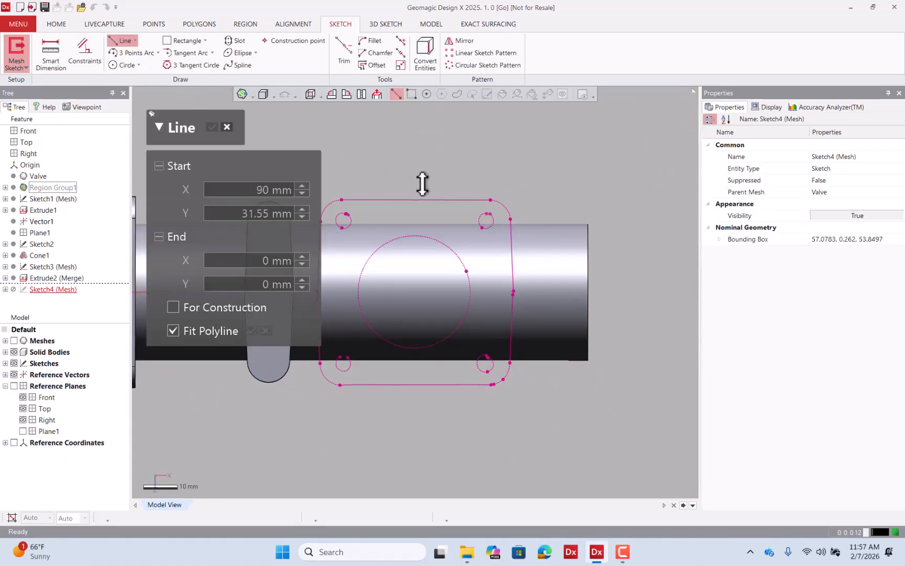
{"action": "left_click", "coordinate": [428, 199]}
{"action": "left_click", "coordinate": [429, 385]}
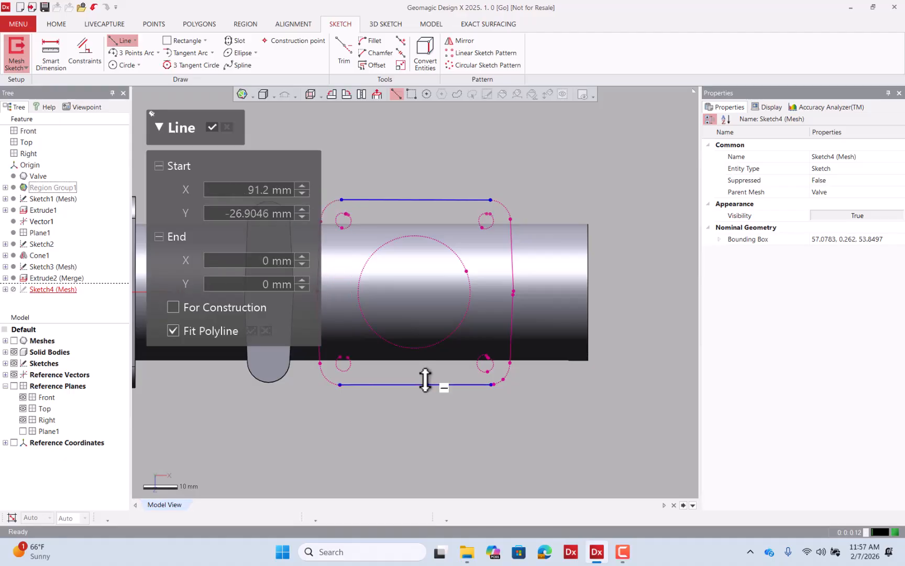
{"action": "scroll", "coordinate": [572, 307], "scroll_direction": "down", "scroll_amount": 1}
{"action": "left_click", "coordinate": [381, 267]}
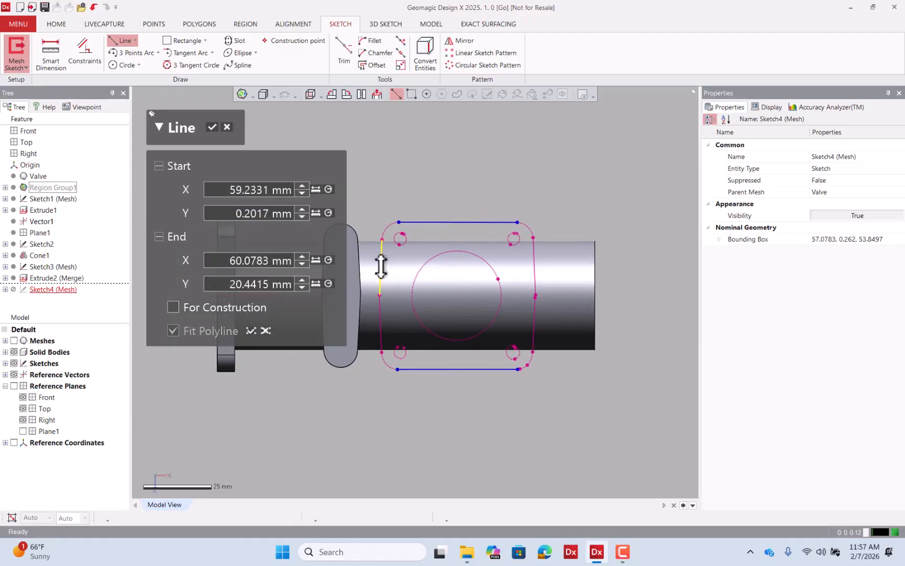
{"action": "left_click", "coordinate": [380, 309]}
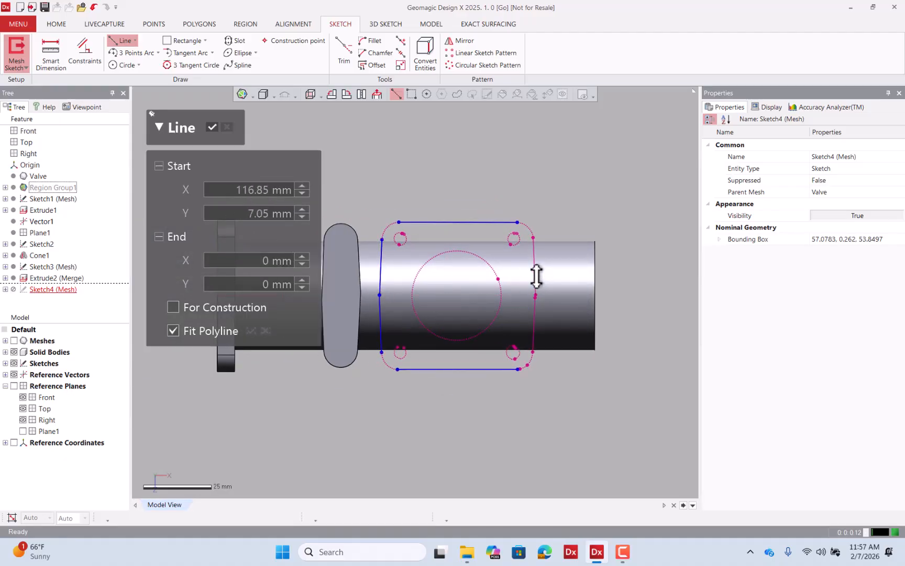
{"action": "left_click", "coordinate": [533, 275]}
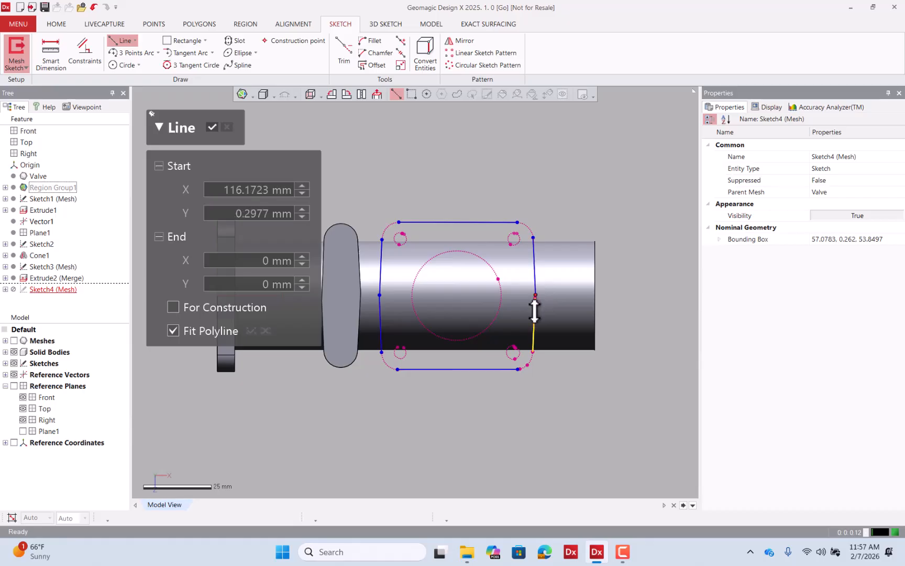
{"action": "left_click", "coordinate": [535, 309]}
Start the Trim command on the flange sketch.
{"action": "left_click", "coordinate": [342, 57]}
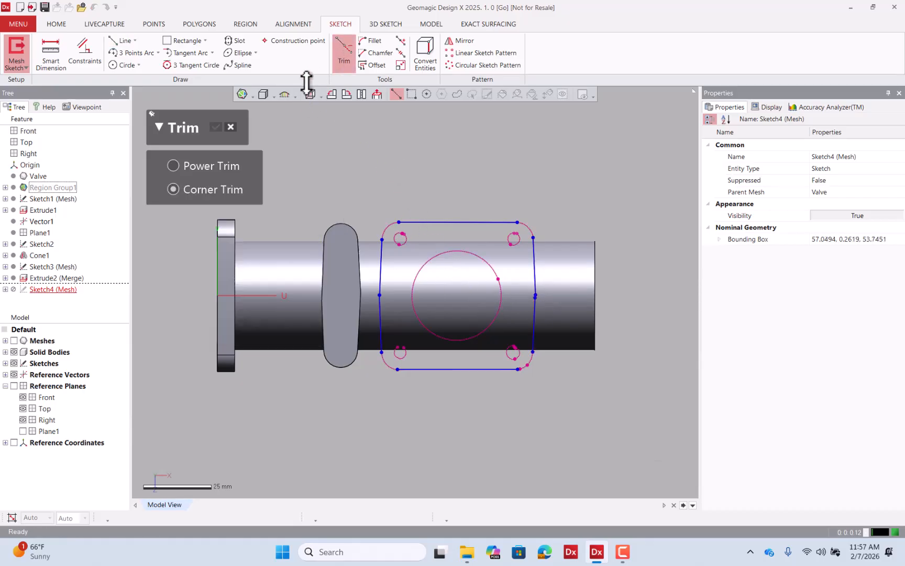
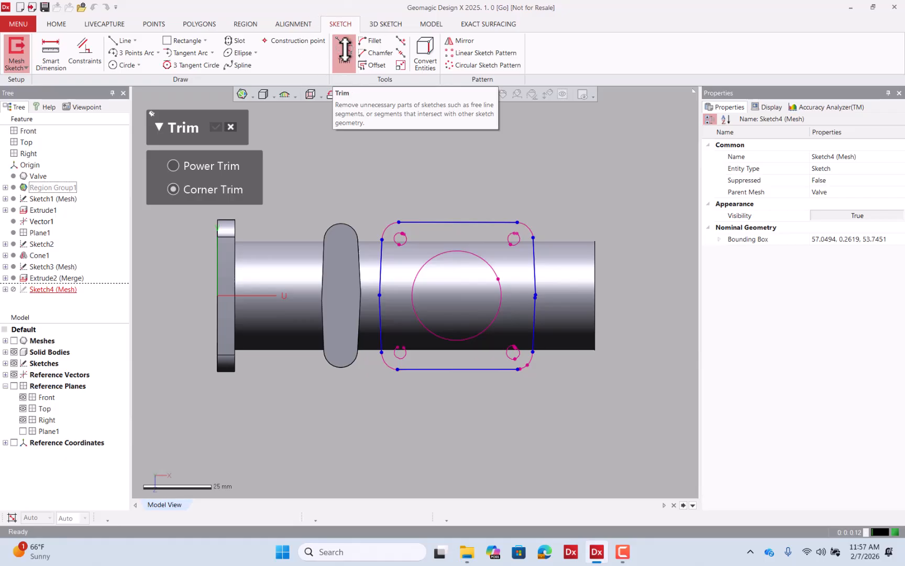
Corner-trim the flange sketch's fitted lines so the four sides meet at the corners.
{"action": "left_click", "coordinate": [381, 261]}
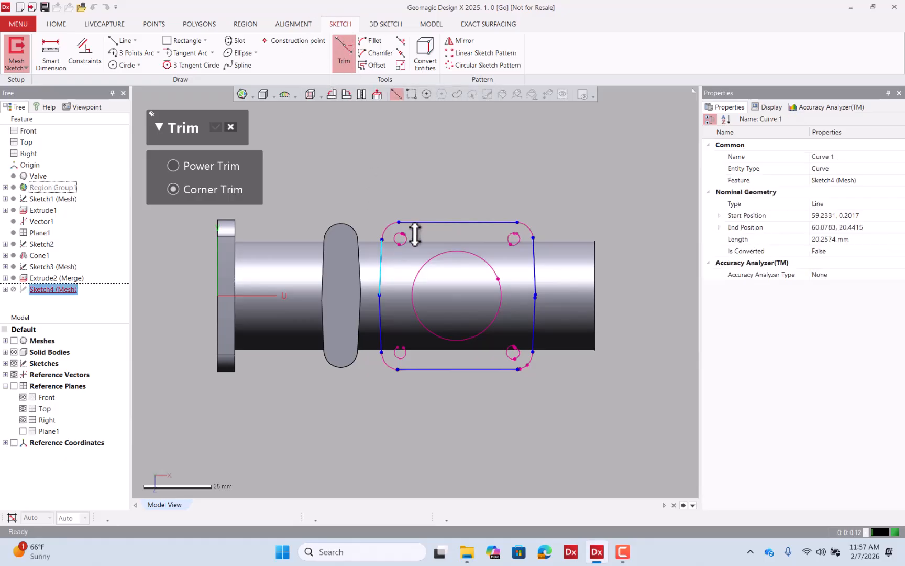
{"action": "left_click", "coordinate": [424, 223]}
{"action": "left_click", "coordinate": [481, 222]}
{"action": "left_click", "coordinate": [533, 256]}
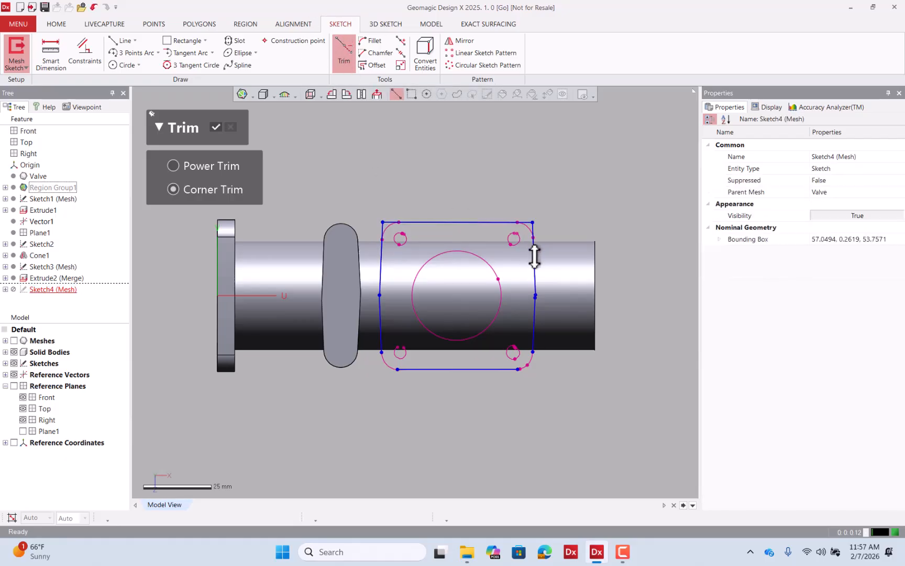
{"action": "left_click", "coordinate": [533, 278]}
{"action": "left_click", "coordinate": [533, 319]}
{"action": "left_click", "coordinate": [534, 325]}
{"action": "left_click", "coordinate": [489, 369]}
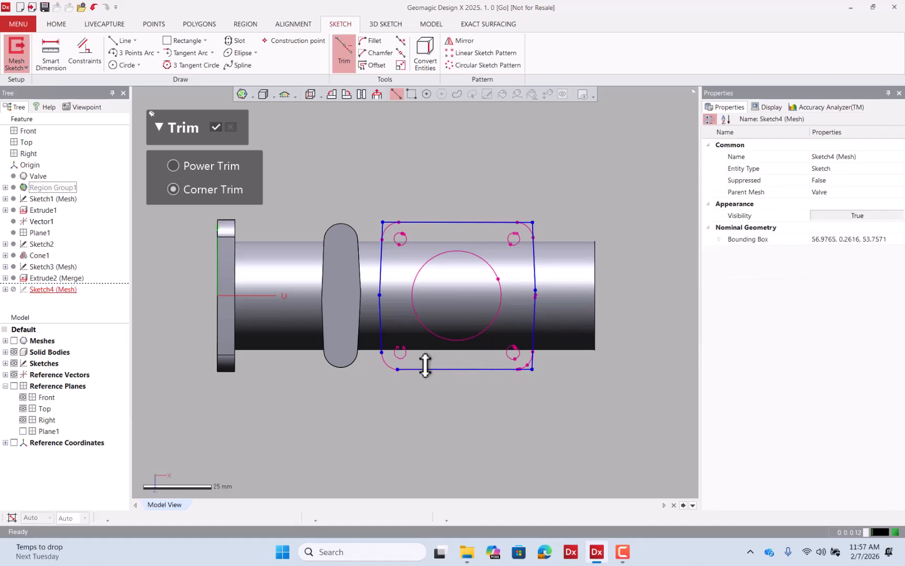
{"action": "left_click", "coordinate": [420, 369]}
{"action": "left_click", "coordinate": [382, 343]}
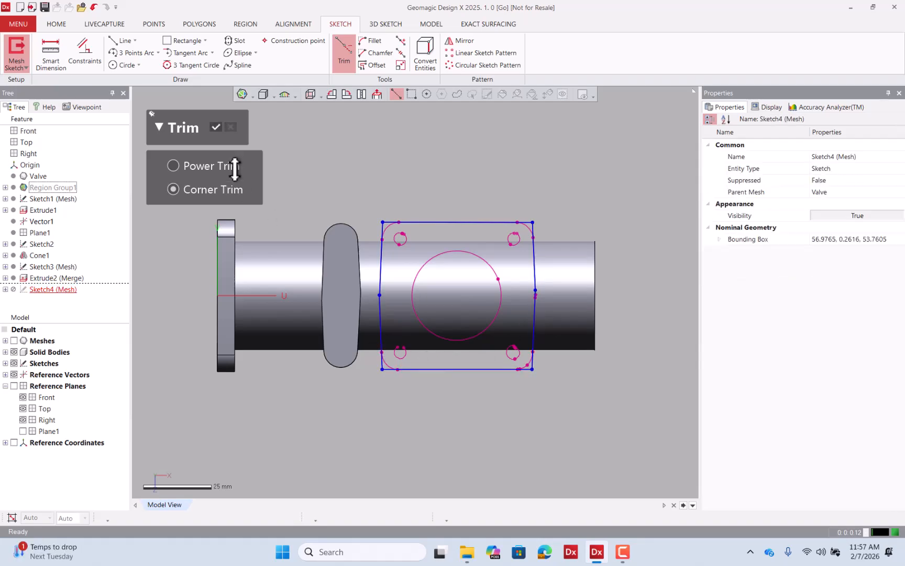
{"action": "left_click", "coordinate": [215, 127]}
{"action": "left_click", "coordinate": [371, 41]}
{"action": "scroll", "coordinate": [410, 207], "scroll_direction": "up", "scroll_amount": 3}
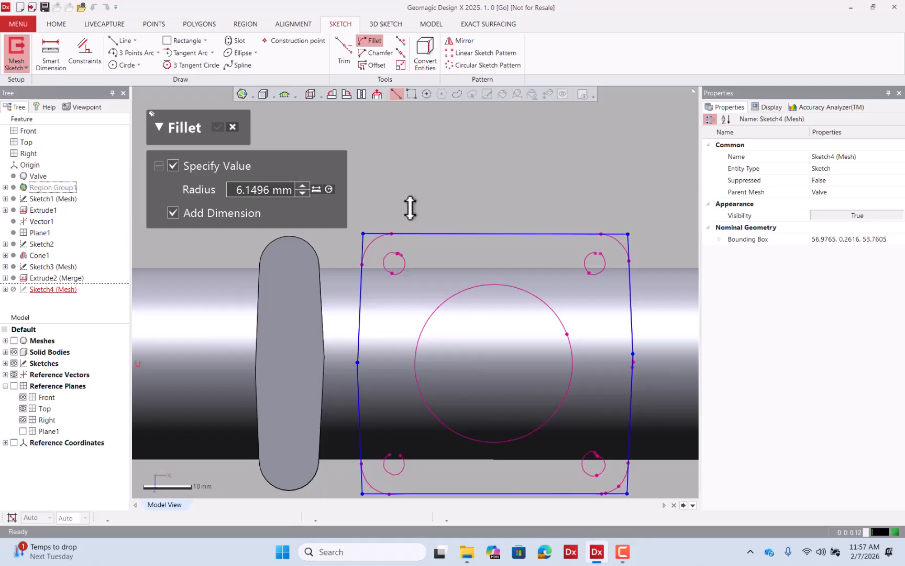
{"action": "left_click", "coordinate": [235, 127]}
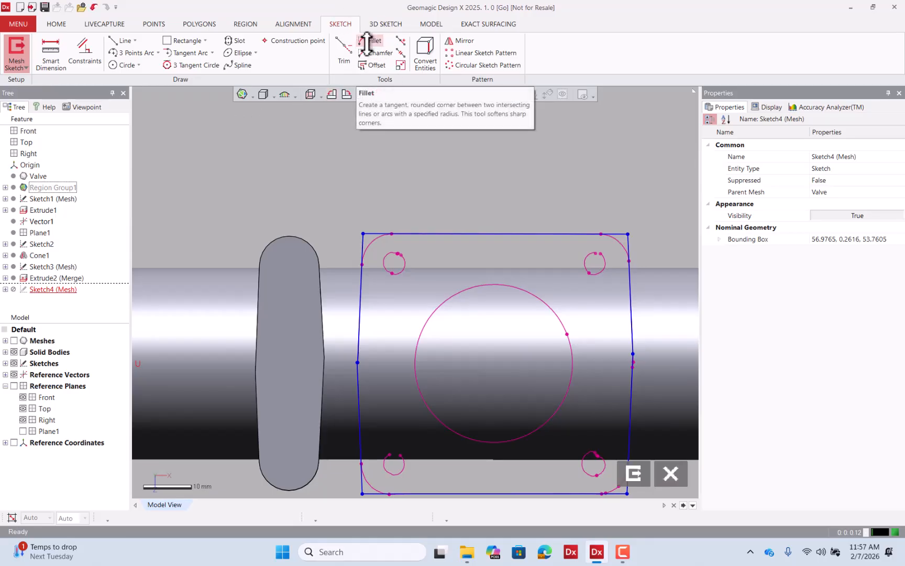
Exit the flange sketch and show the mesh again.
{"action": "scroll", "coordinate": [473, 184], "scroll_direction": "down", "scroll_amount": 1}
{"action": "mouse_move", "coordinate": [618, 314]}
{"action": "right_mouse_down"}
{"action": "mouse_move", "coordinate": [595, 307]}
{"action": "mouse_move", "coordinate": [464, 134]}
{"action": "mouse_move", "coordinate": [474, 147]}
{"action": "right_mouse_up"}
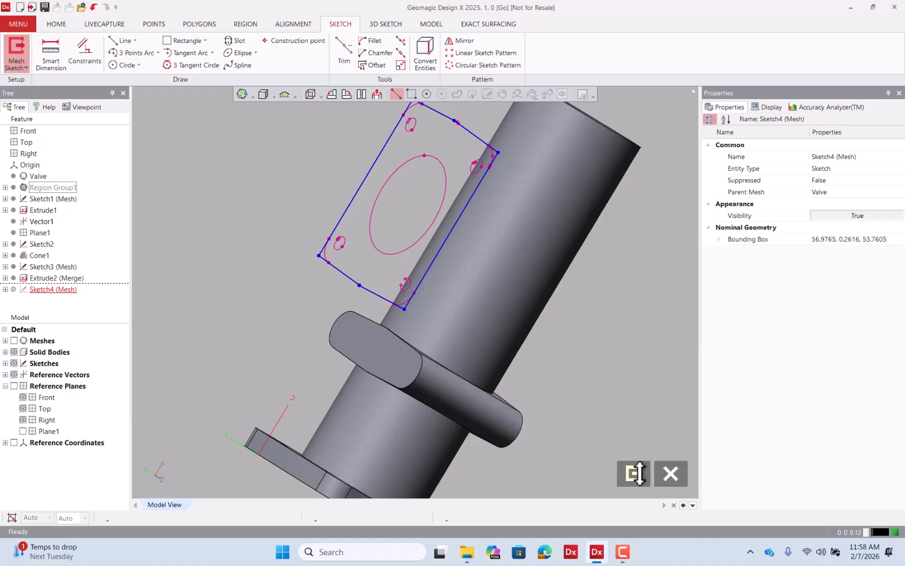
{"action": "left_click", "coordinate": [635, 473]}
{"action": "left_click", "coordinate": [13, 341]}
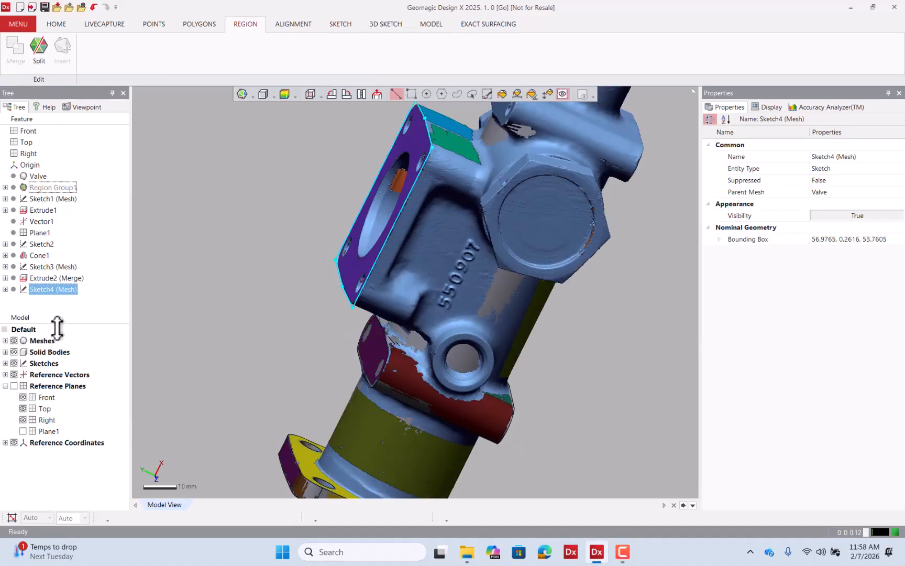
Try to extrude the flange sketch as a solid.
{"action": "mouse_move", "coordinate": [427, 283]}
{"action": "right_mouse_down"}
{"action": "mouse_move", "coordinate": [404, 239]}
{"action": "mouse_move", "coordinate": [445, 253]}
{"action": "mouse_move", "coordinate": [575, 242]}
{"action": "mouse_move", "coordinate": [418, 203]}
{"action": "mouse_move", "coordinate": [325, 193]}
{"action": "right_mouse_up"}
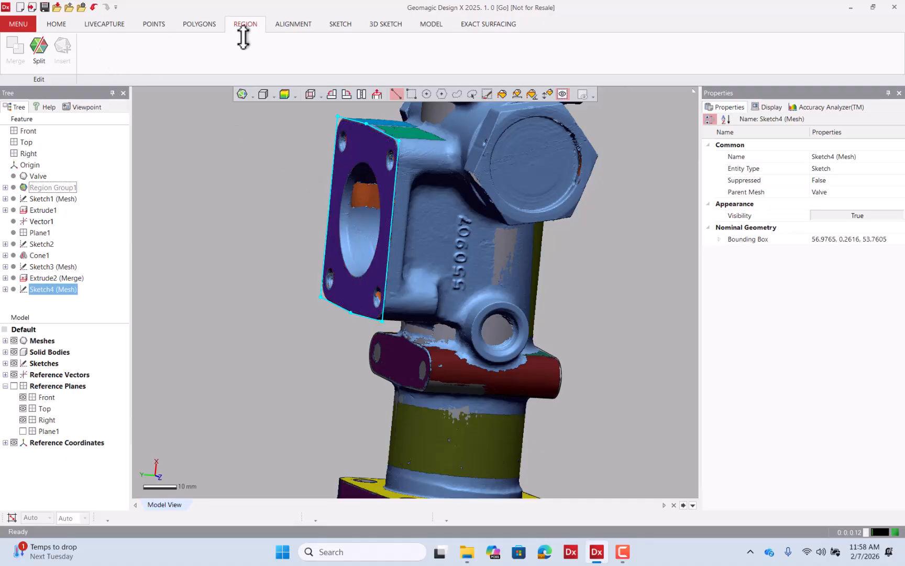
{"action": "left_click", "coordinate": [424, 24]}
{"action": "left_click", "coordinate": [15, 49]}
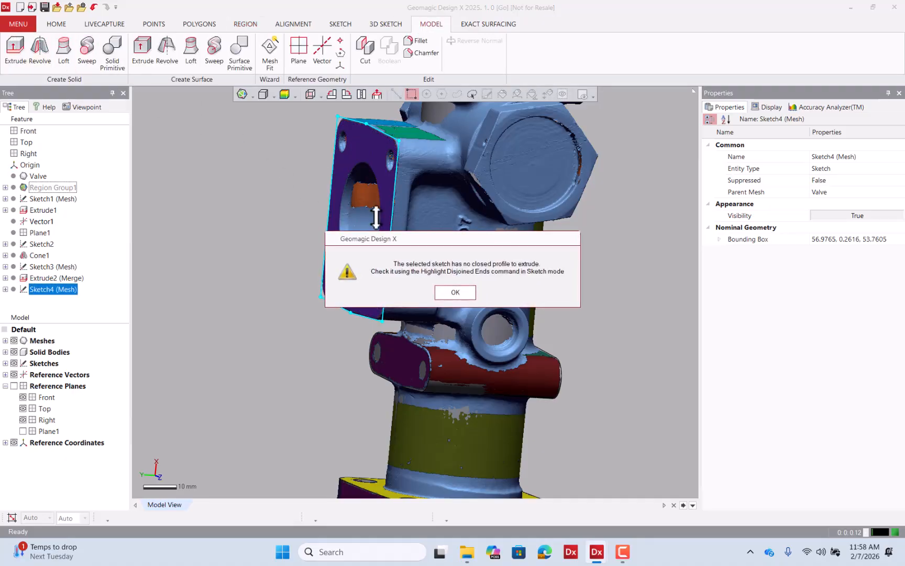
{"action": "left_click", "coordinate": [440, 293]}
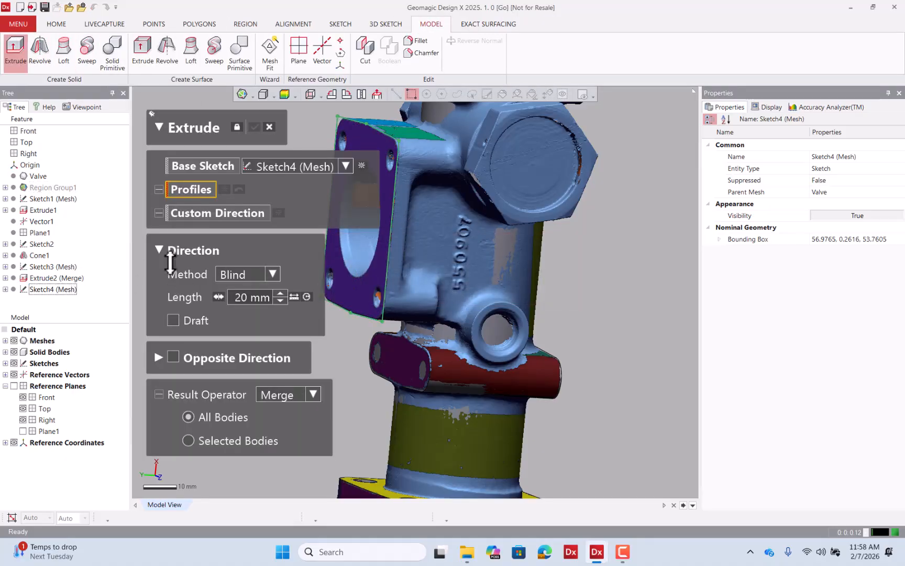
{"action": "left_click", "coordinate": [269, 128]}
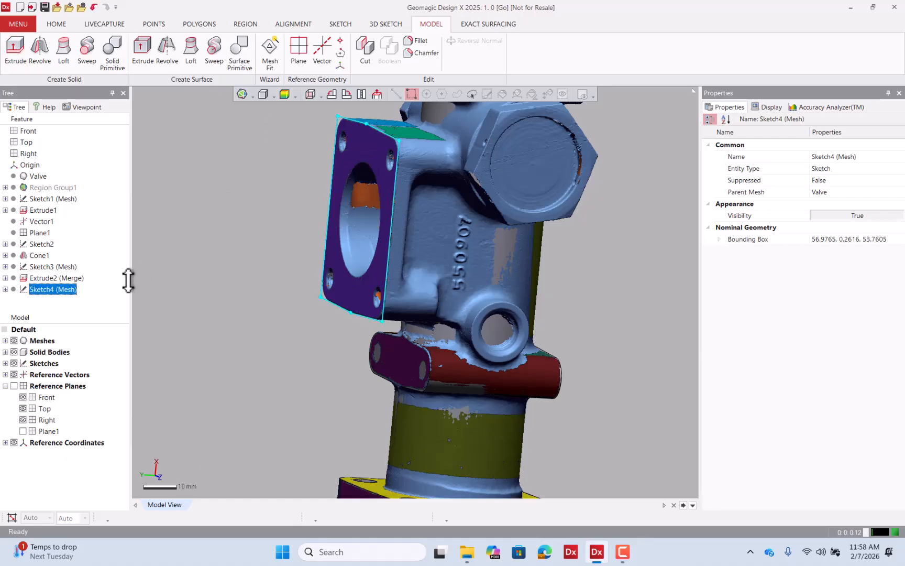
Reopen the flange sketch and display its disjoined ends in the Accuracy Analyzer.
{"action": "double_click", "coordinate": [57, 289]}
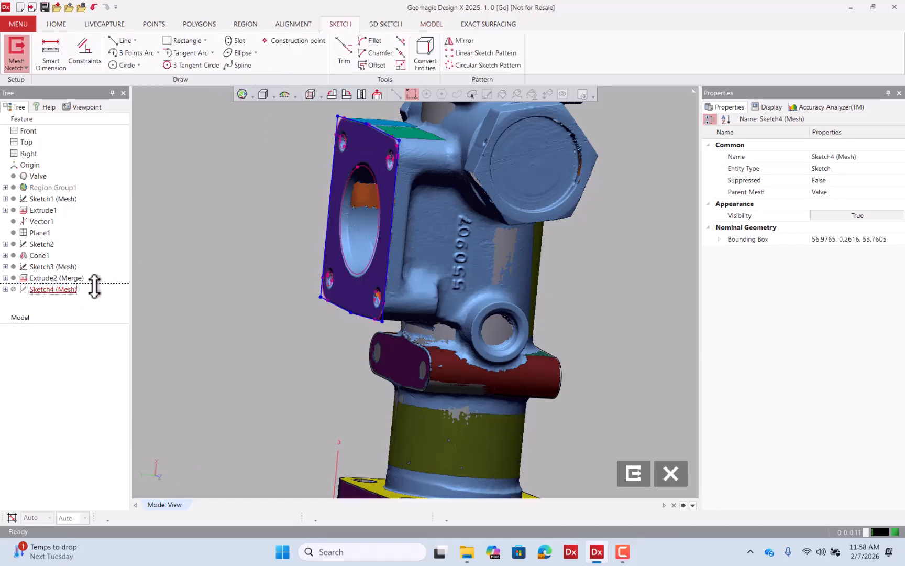
{"action": "left_click", "coordinate": [816, 106]}
{"action": "right_click_drag", "start_coordinate": [579, 204], "coordinate": [697, 181]}
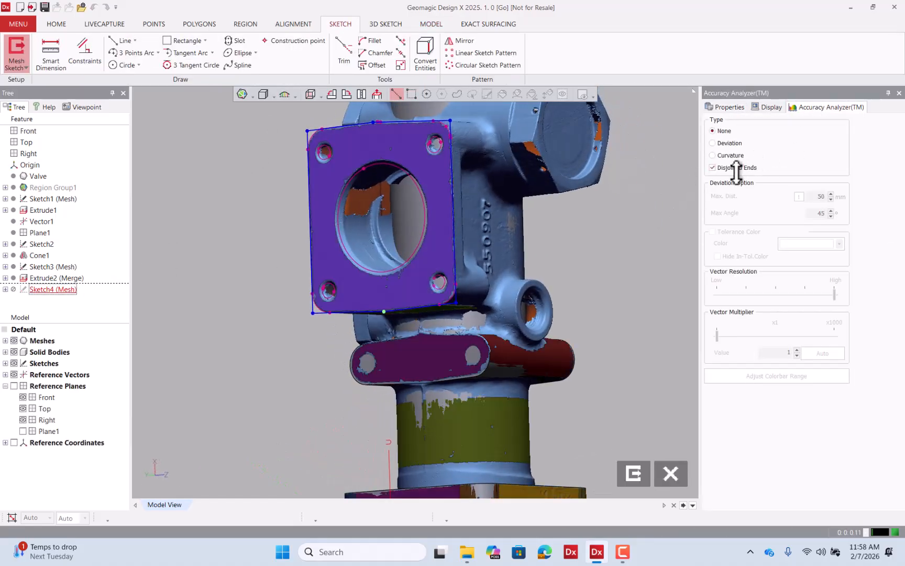
Trim the leftover segment on the flange outline's lower edge and exit the sketch.
{"action": "left_click", "coordinate": [343, 53]}
{"action": "left_click", "coordinate": [366, 310]}
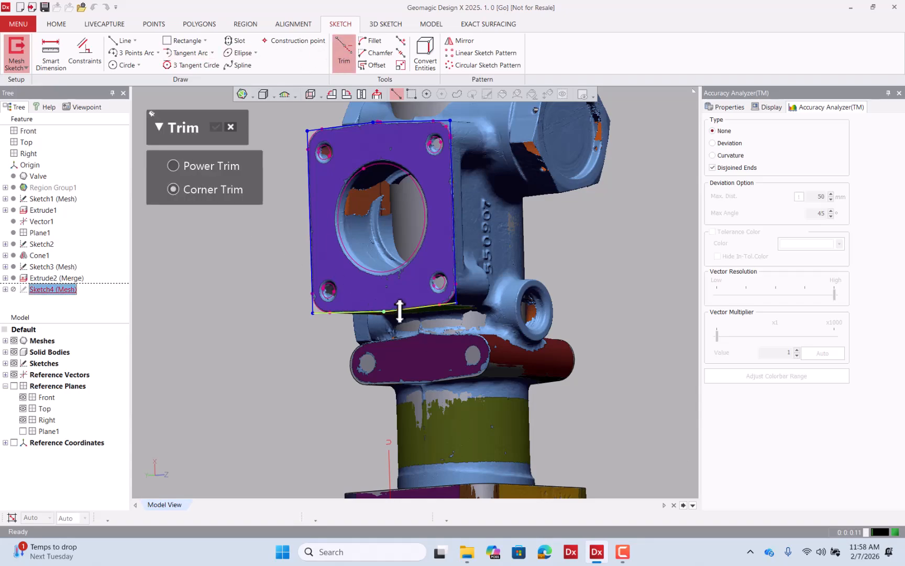
{"action": "left_click", "coordinate": [216, 129]}
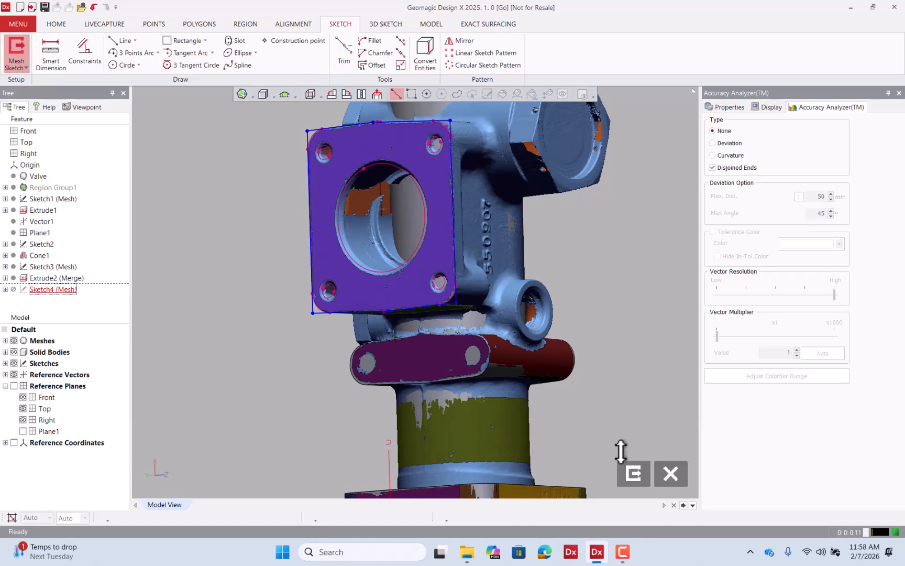
{"action": "left_click", "coordinate": [633, 474]}
Extrude the flange sketch 40 mm into the valve body with the Insert result operator.
{"action": "mouse_move", "coordinate": [622, 323]}
{"action": "right_mouse_down"}
{"action": "mouse_move", "coordinate": [525, 353]}
{"action": "mouse_move", "coordinate": [556, 203]}
{"action": "mouse_move", "coordinate": [341, 212]}
{"action": "right_mouse_up"}
{"action": "left_click", "coordinate": [107, 286]}
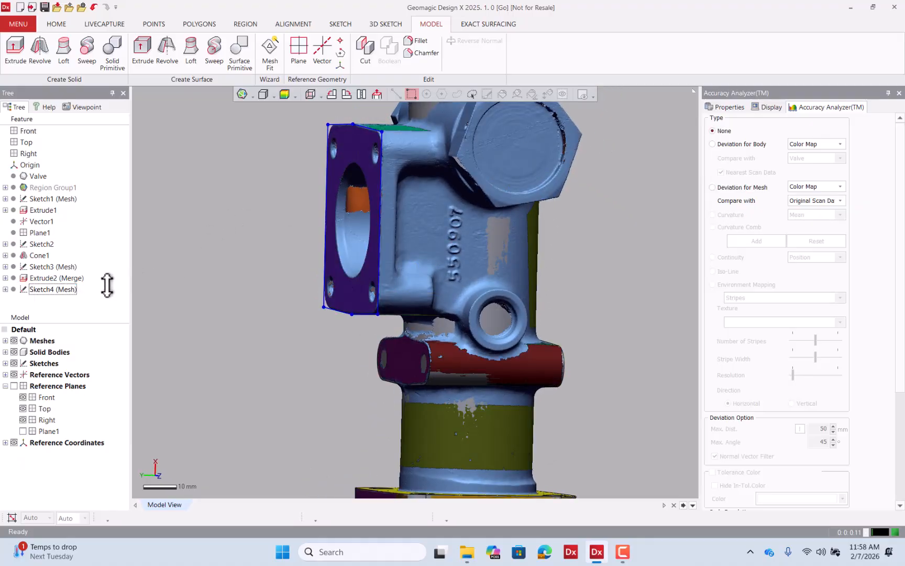
{"action": "left_click", "coordinate": [10, 61]}
{"action": "left_click", "coordinate": [62, 288]}
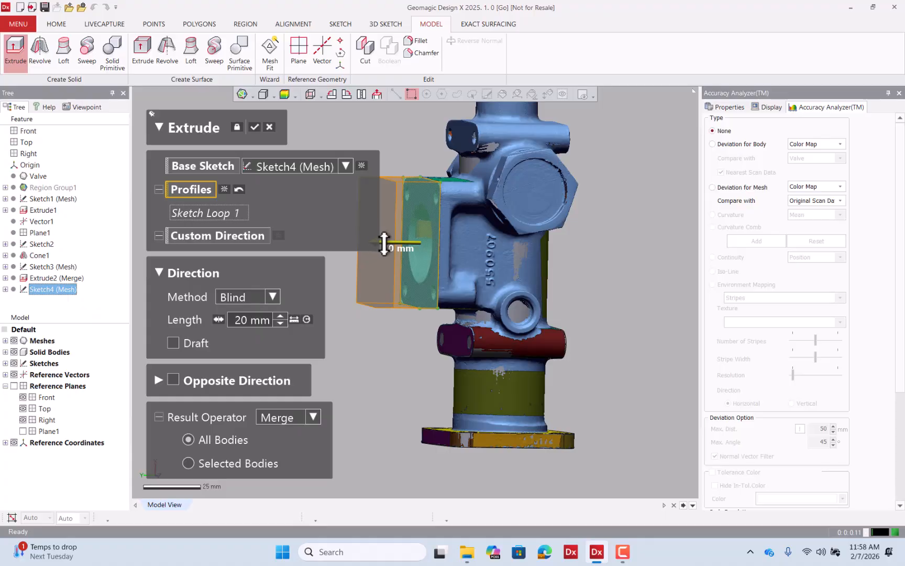
{"action": "left_click_drag", "start_coordinate": [384, 244], "coordinate": [511, 250]}
{"action": "right_click_drag", "start_coordinate": [538, 258], "coordinate": [500, 261]}
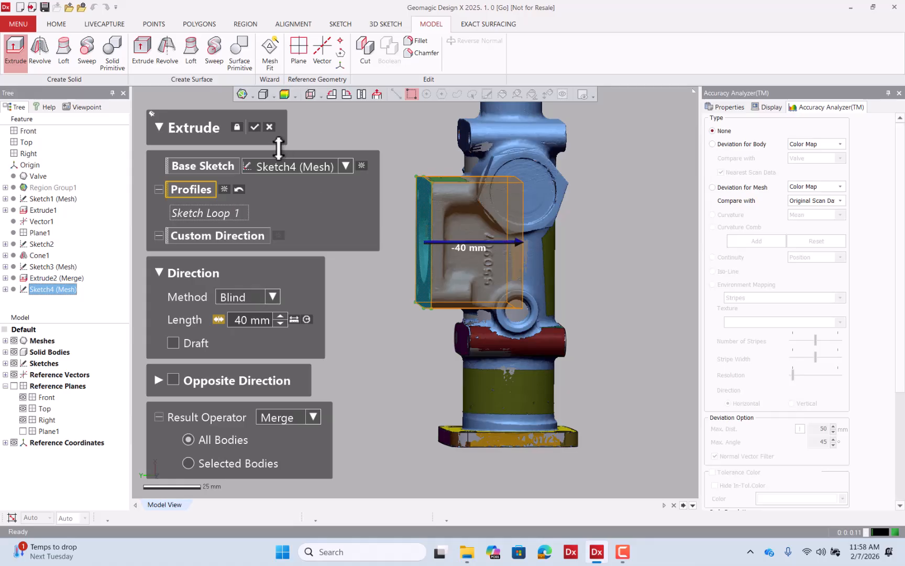
{"action": "left_click", "coordinate": [295, 417]}
{"action": "left_click", "coordinate": [288, 431]}
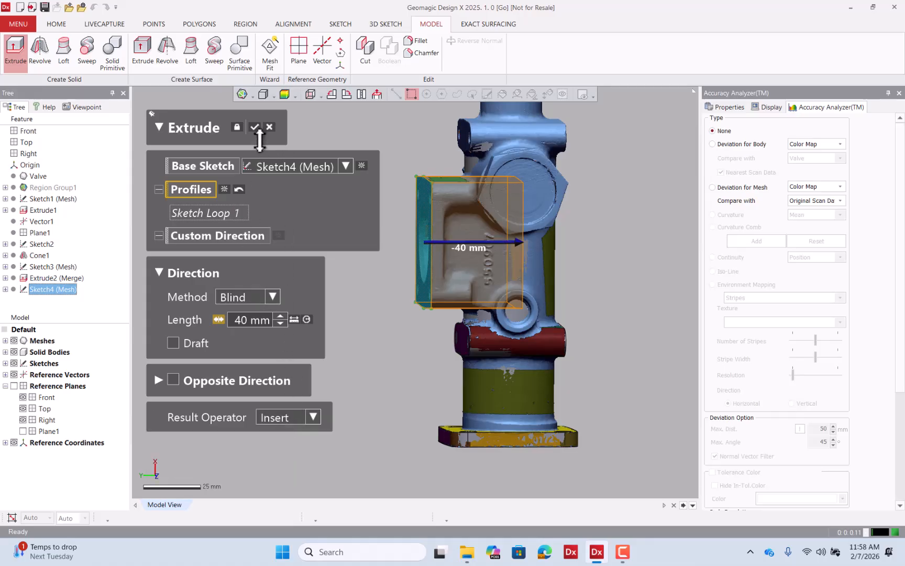
{"action": "left_click", "coordinate": [256, 127]}
Check the extruded flange block's deviation from the scan with a body deviation color map.
{"action": "right_click_drag", "start_coordinate": [257, 176], "coordinate": [467, 212]}
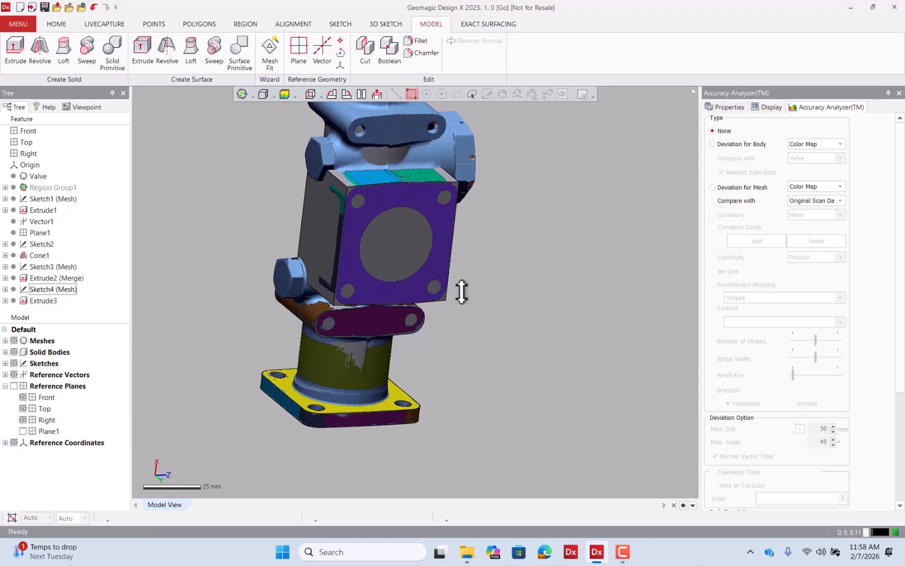
{"action": "right_click_drag", "start_coordinate": [460, 290], "coordinate": [369, 130]}
{"action": "left_click", "coordinate": [285, 95]}
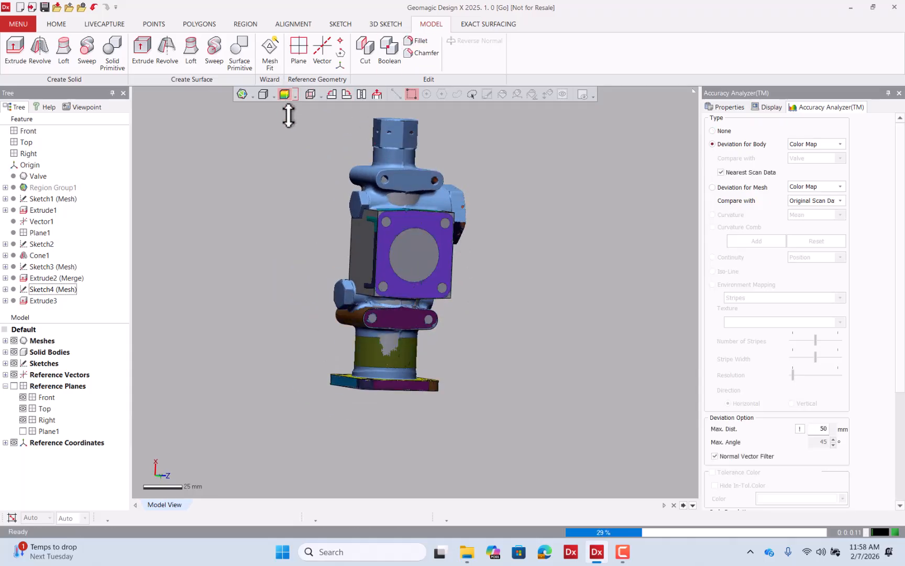
{"action": "scroll", "coordinate": [355, 240], "scroll_direction": "up", "scroll_amount": 5}
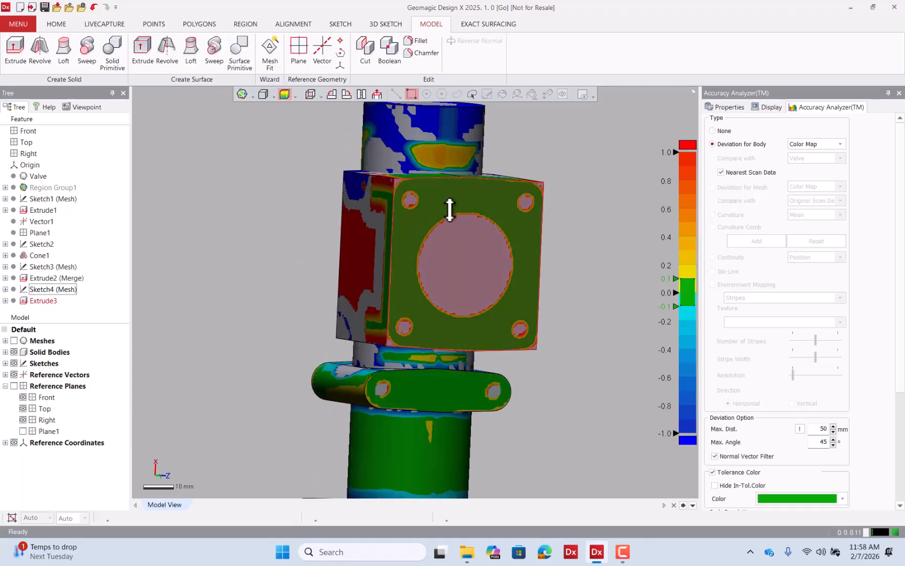
{"action": "mouse_move", "coordinate": [431, 193]}
{"action": "right_mouse_down"}
{"action": "mouse_move", "coordinate": [416, 272]}
{"action": "mouse_move", "coordinate": [414, 208]}
{"action": "mouse_move", "coordinate": [444, 151]}
{"action": "mouse_move", "coordinate": [473, 307]}
{"action": "mouse_move", "coordinate": [431, 245]}
{"action": "mouse_move", "coordinate": [585, 299]}
{"action": "mouse_move", "coordinate": [303, 252]}
{"action": "mouse_move", "coordinate": [270, 310]}
{"action": "right_mouse_up"}
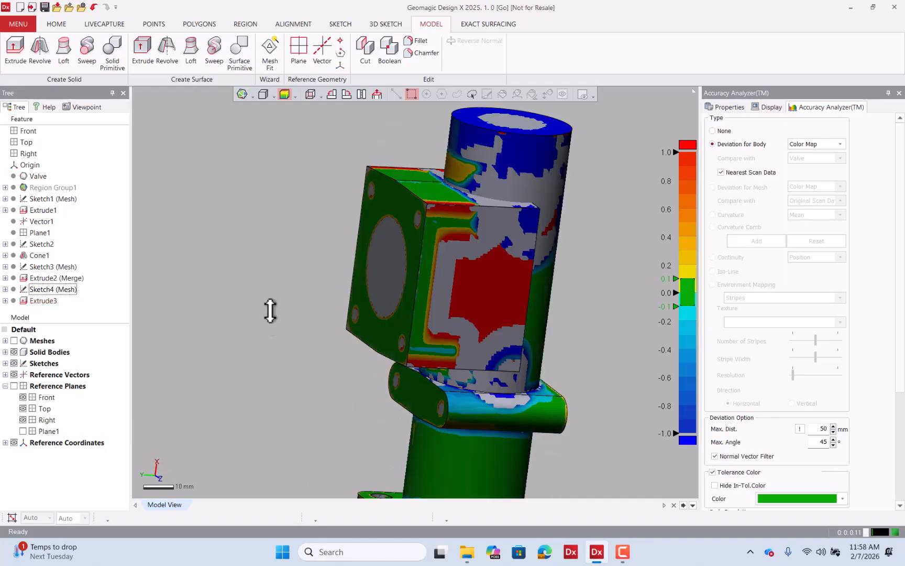
{"action": "left_click", "coordinate": [414, 40]}
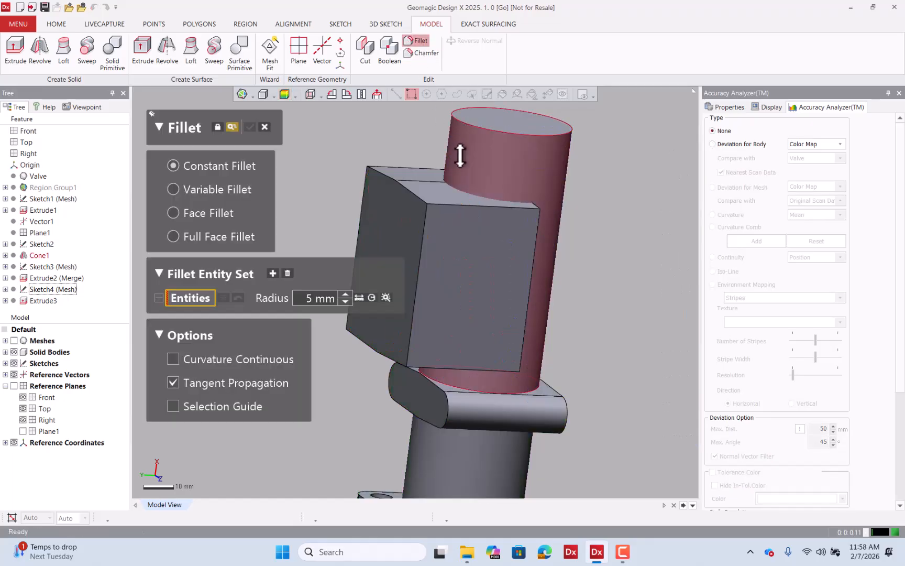
{"action": "left_click", "coordinate": [466, 203]}
{"action": "right_click_drag", "start_coordinate": [466, 203], "coordinate": [472, 167]}
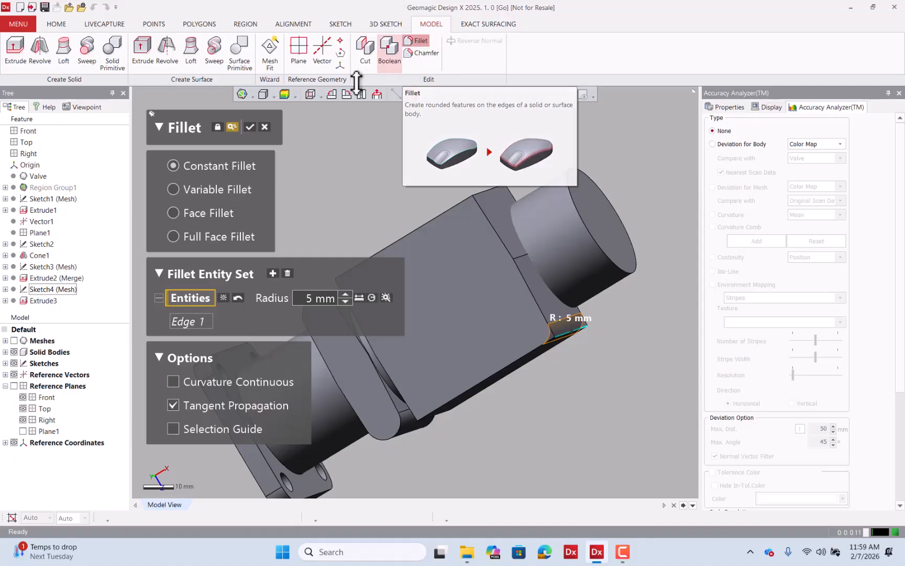
{"action": "left_click", "coordinate": [264, 126]}
{"action": "left_click", "coordinate": [432, 290]}
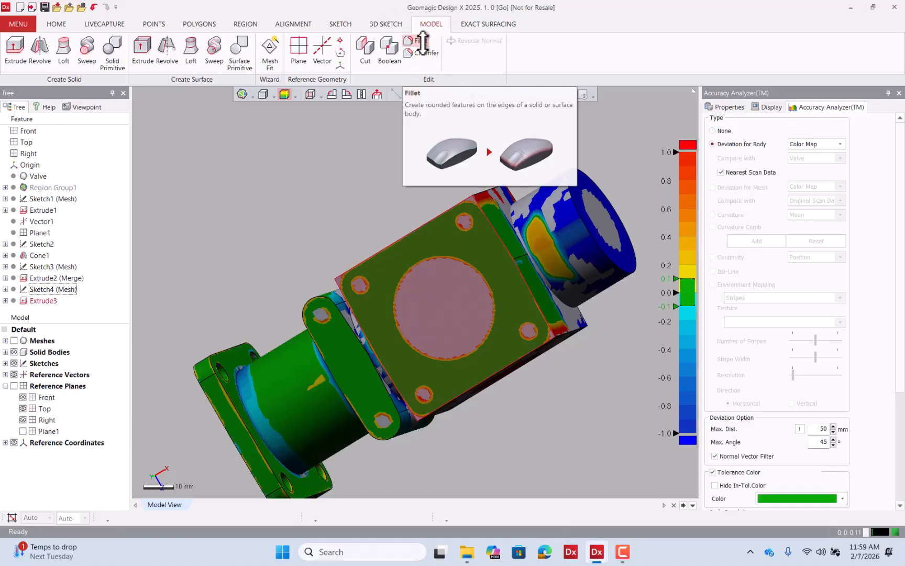
Try filleting the flange block's corner edge with a mesh-estimated 3.3666 mm radius, comparing it against the scan.
{"action": "left_click", "coordinate": [419, 41]}
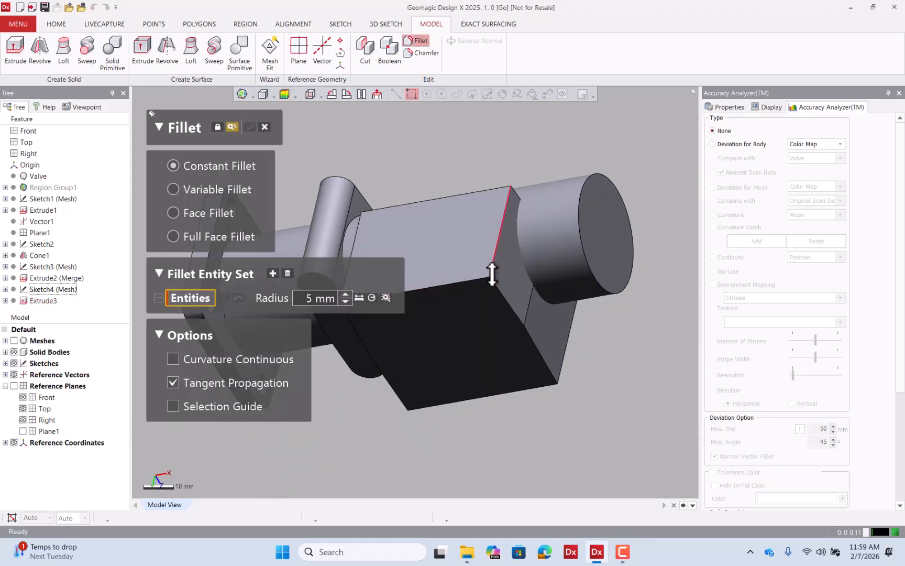
{"action": "left_click", "coordinate": [492, 273]}
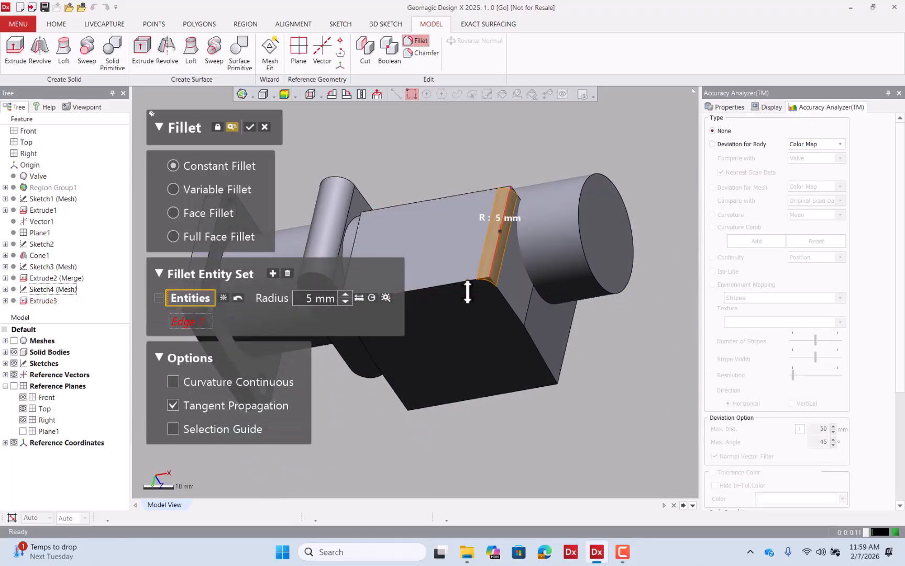
{"action": "left_click", "coordinate": [386, 299]}
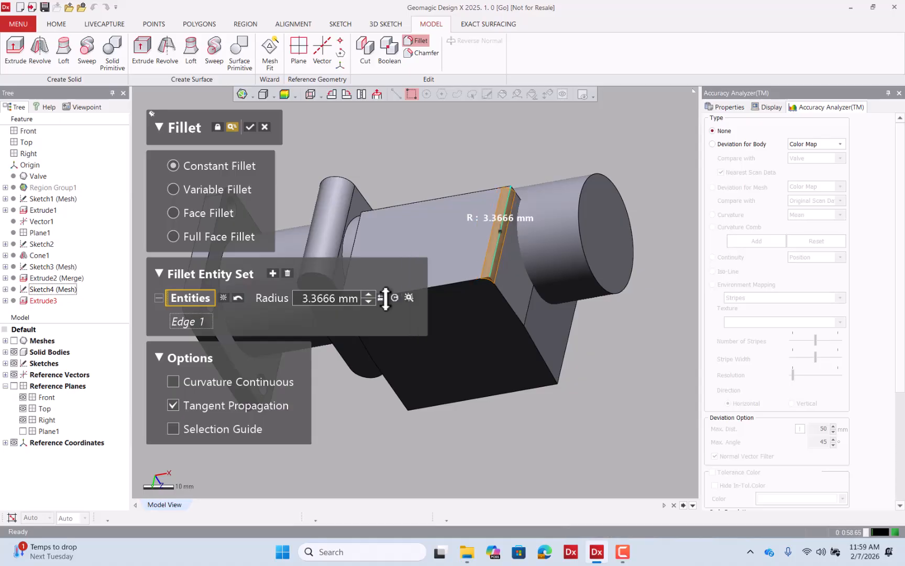
{"action": "left_click", "coordinate": [283, 94]}
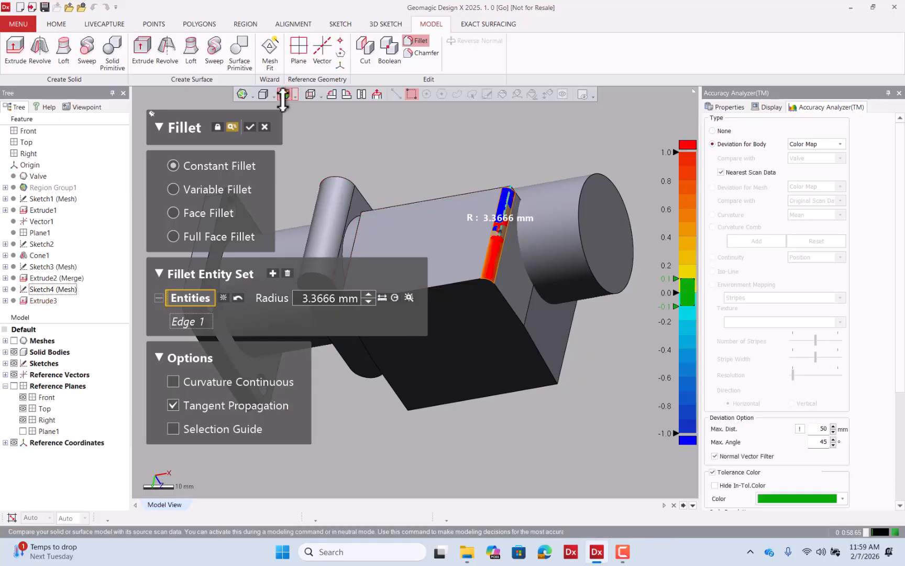
{"action": "right_click_drag", "start_coordinate": [510, 281], "coordinate": [315, 316]}
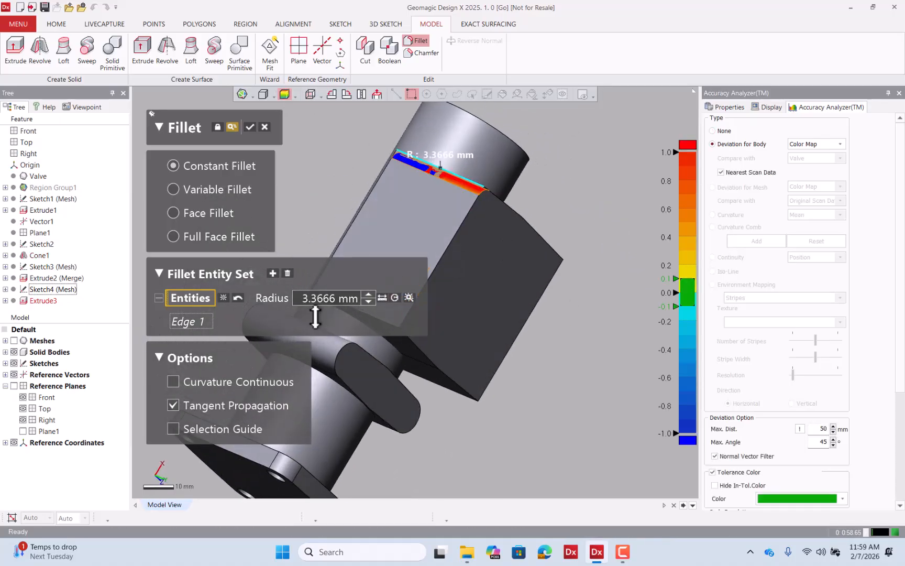
{"action": "left_click", "coordinate": [14, 341]}
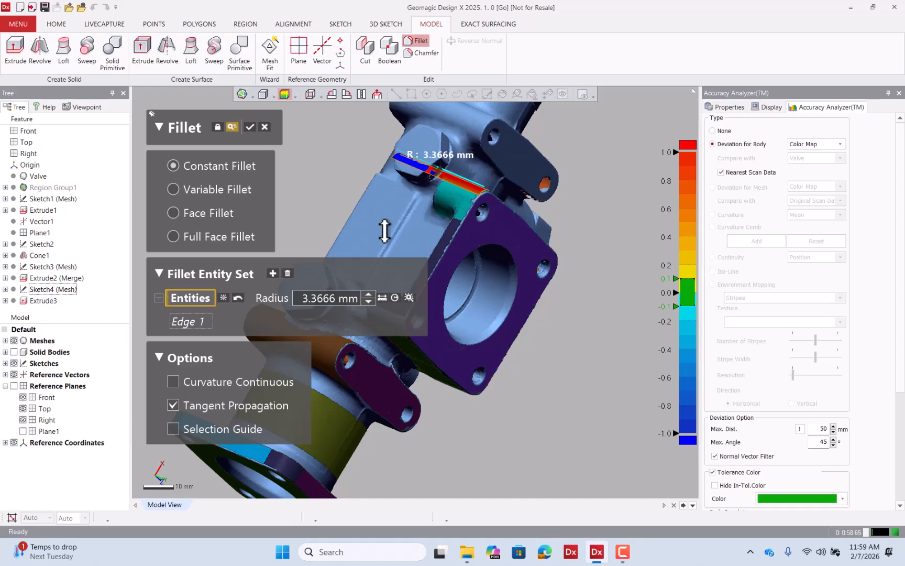
{"action": "scroll", "coordinate": [385, 231], "scroll_direction": "up", "scroll_amount": 5}
{"action": "right_click_drag", "start_coordinate": [483, 198], "coordinate": [396, 210]}
{"action": "right_click_drag", "start_coordinate": [465, 214], "coordinate": [376, 221]}
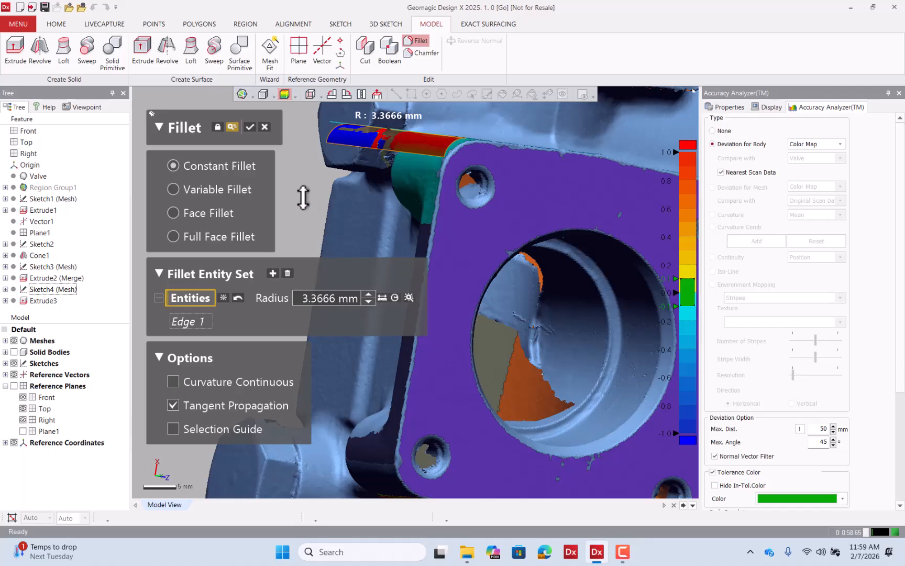
{"action": "left_click", "coordinate": [262, 126]}
{"action": "left_click", "coordinate": [437, 291]}
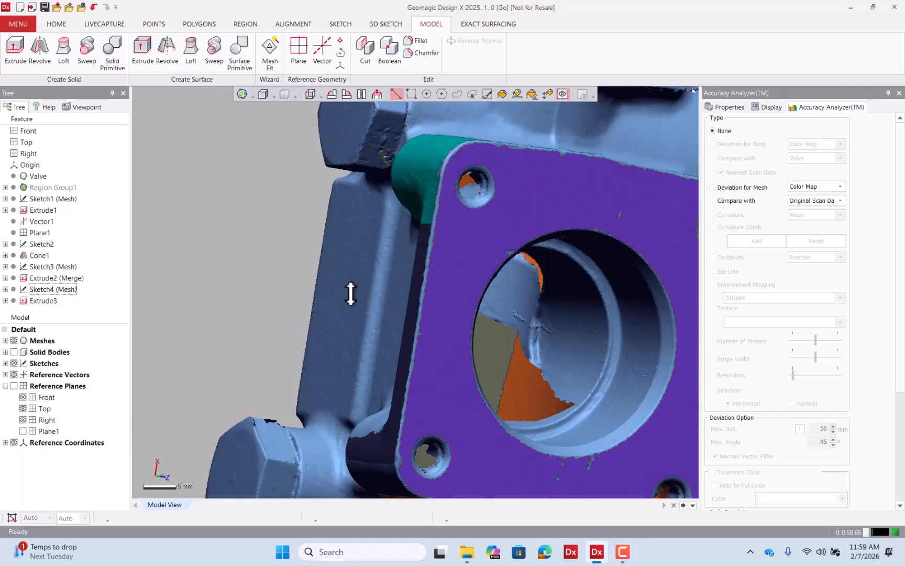
Split the curved fillet region between the neck and flange block into separate regions with split lines.
{"action": "scroll", "coordinate": [346, 292], "scroll_direction": "down", "scroll_amount": 4}
{"action": "right_click_drag", "start_coordinate": [448, 210], "coordinate": [499, 281]}
{"action": "scroll", "coordinate": [429, 299], "scroll_direction": "up", "scroll_amount": 5}
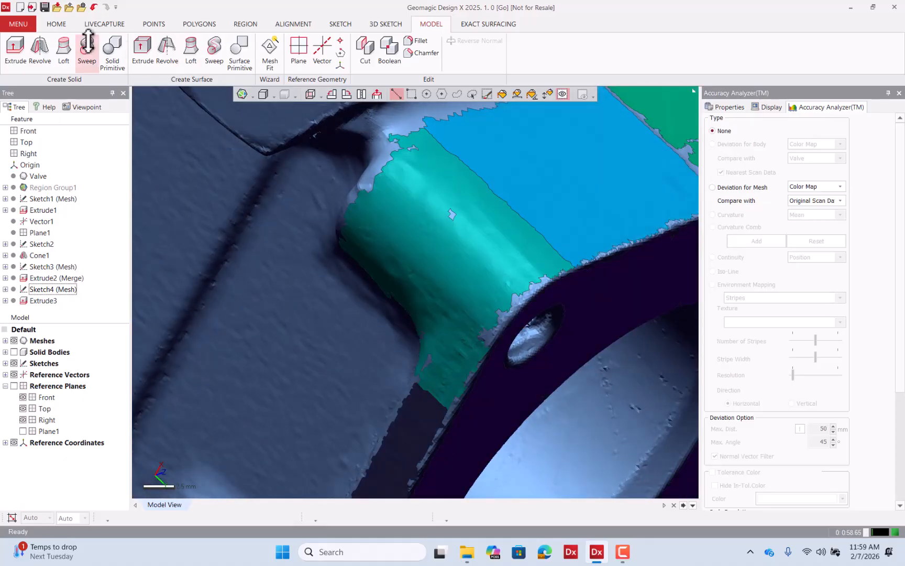
{"action": "left_click", "coordinate": [241, 24]}
{"action": "left_click", "coordinate": [39, 50]}
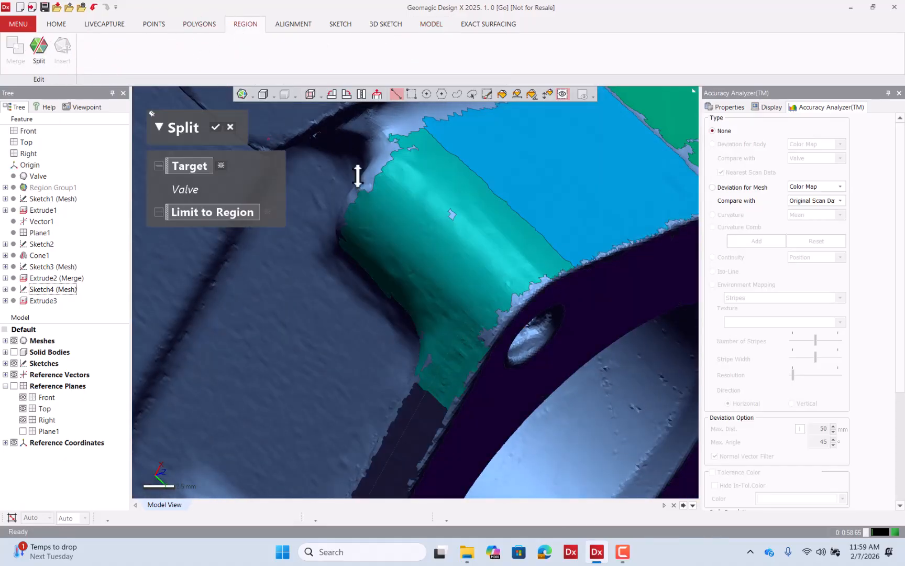
{"action": "left_click", "coordinate": [244, 213]}
{"action": "right_click_drag", "start_coordinate": [500, 302], "coordinate": [542, 273]}
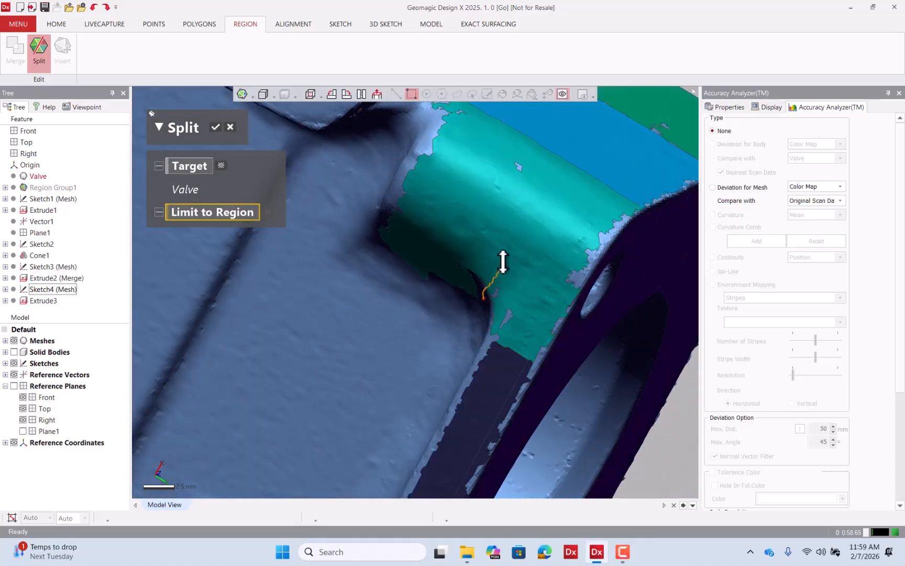
{"action": "left_click_drag", "start_coordinate": [575, 172], "coordinate": [584, 164]}
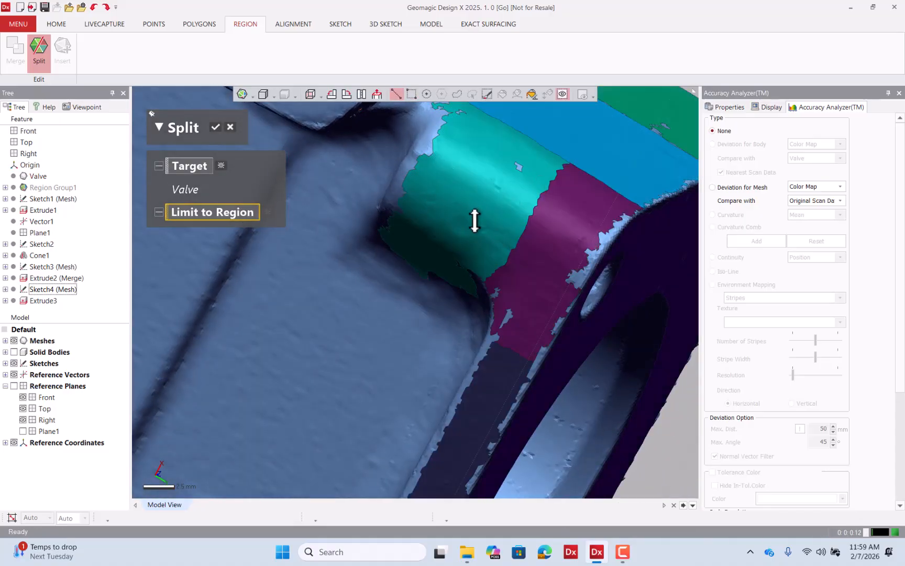
{"action": "right_click_drag", "start_coordinate": [465, 244], "coordinate": [520, 198]}
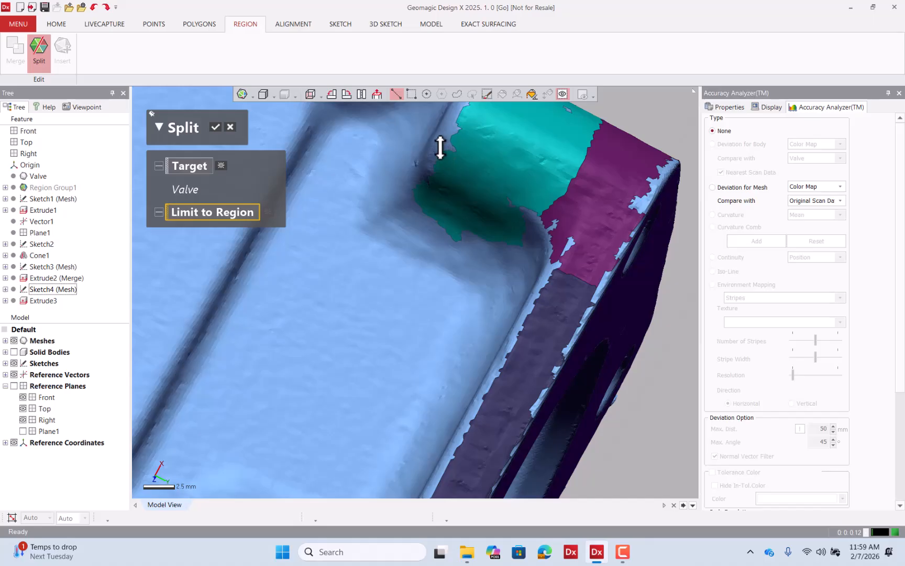
{"action": "left_click_drag", "start_coordinate": [439, 148], "coordinate": [563, 202]}
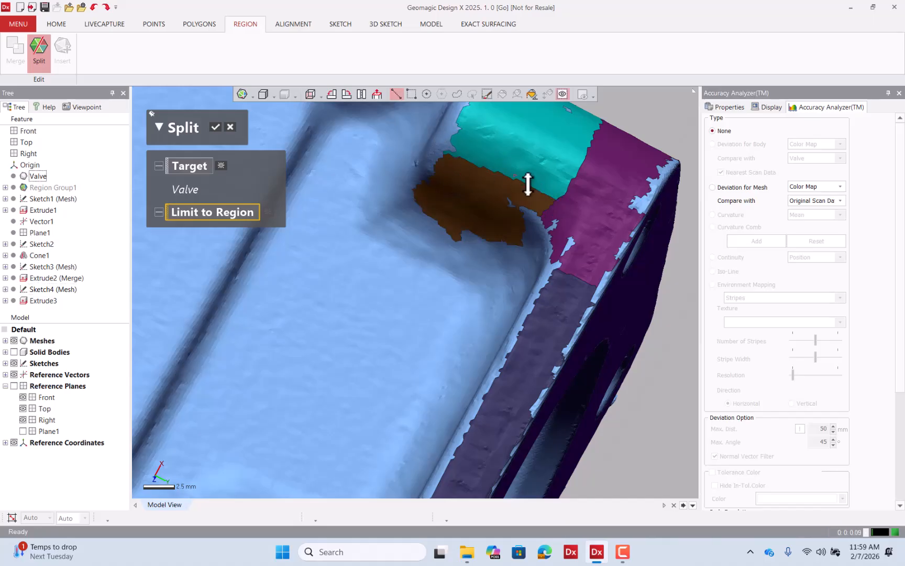
{"action": "left_click", "coordinate": [217, 127]}
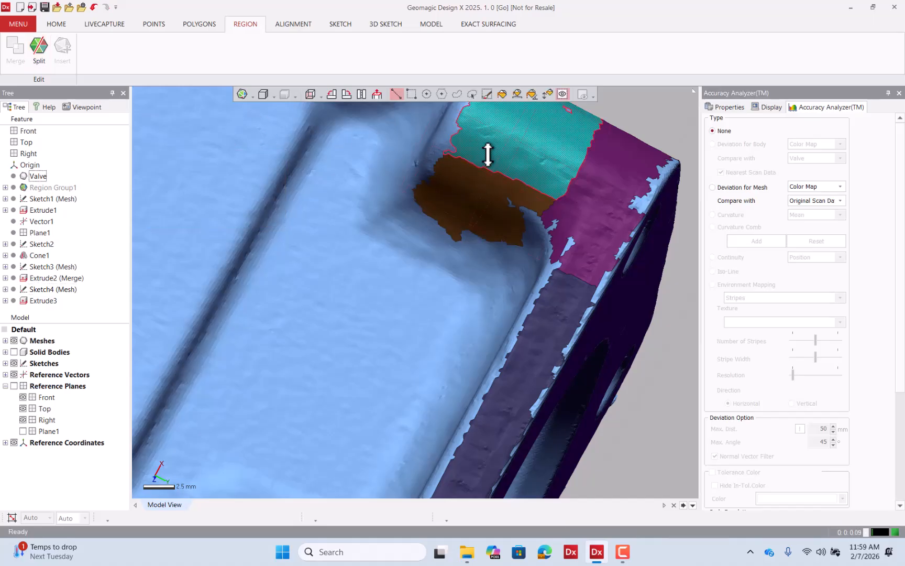
Select one of the split fillet regions and inspect its fitted cylinder properties.
{"action": "right_click_drag", "start_coordinate": [488, 154], "coordinate": [462, 210]}
{"action": "left_click", "coordinate": [542, 210]}
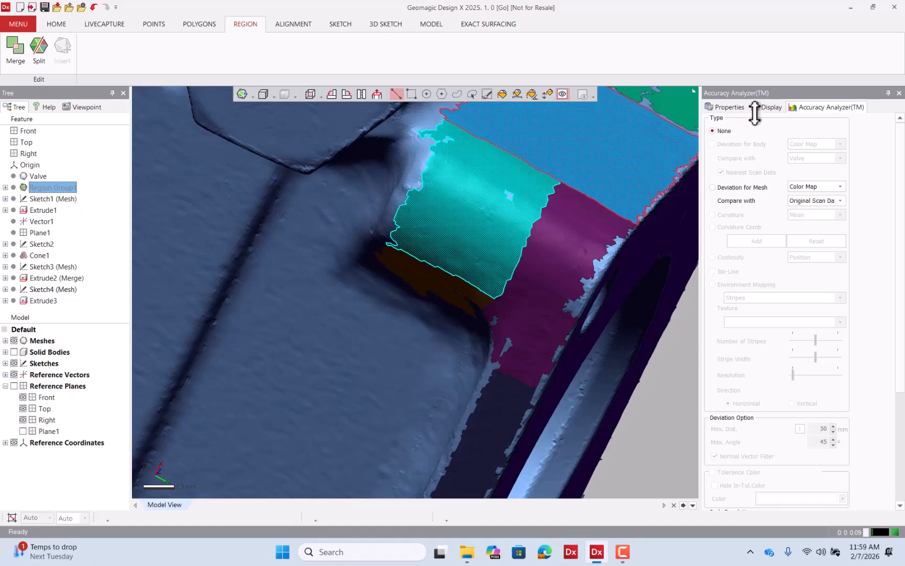
{"action": "left_click", "coordinate": [731, 107]}
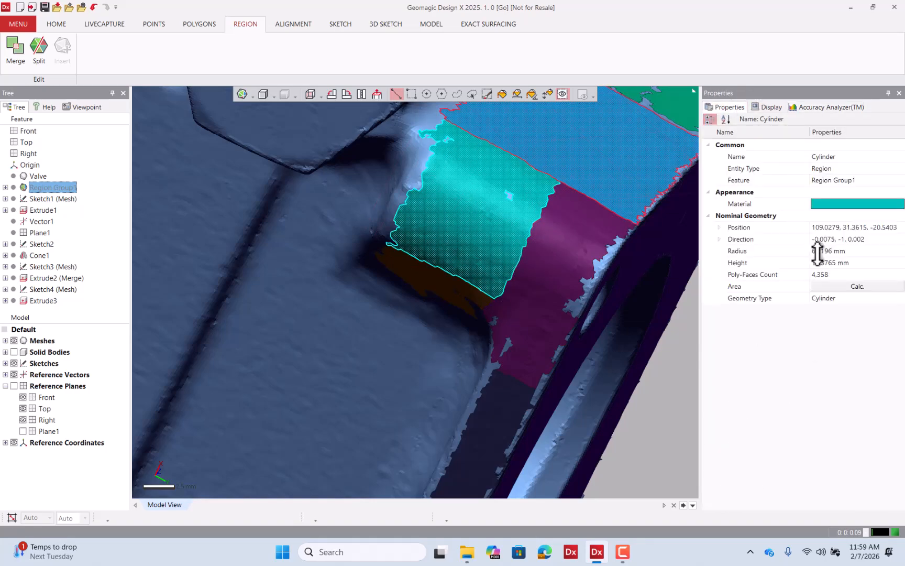
{"action": "scroll", "coordinate": [441, 277], "scroll_direction": "down", "scroll_amount": 10}
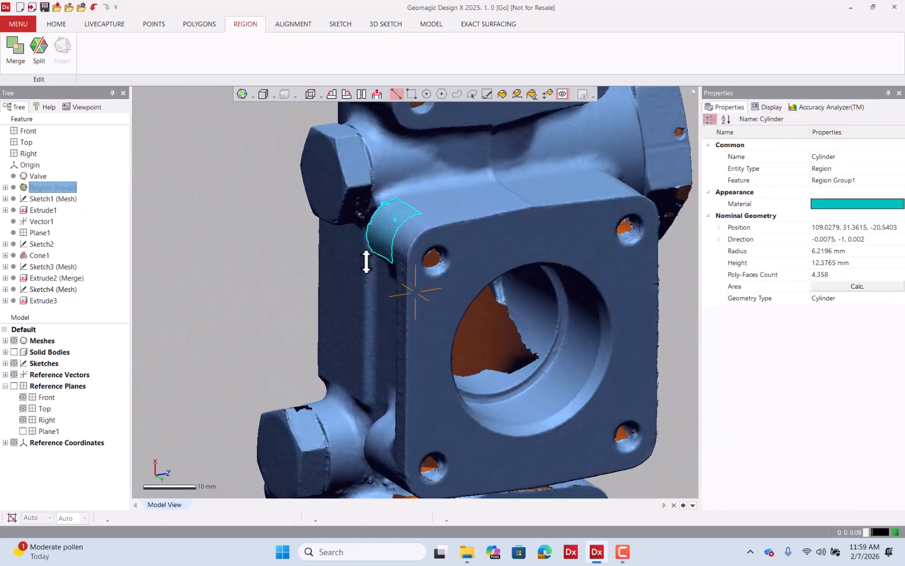
{"action": "right_click_drag", "start_coordinate": [314, 259], "coordinate": [347, 202]}
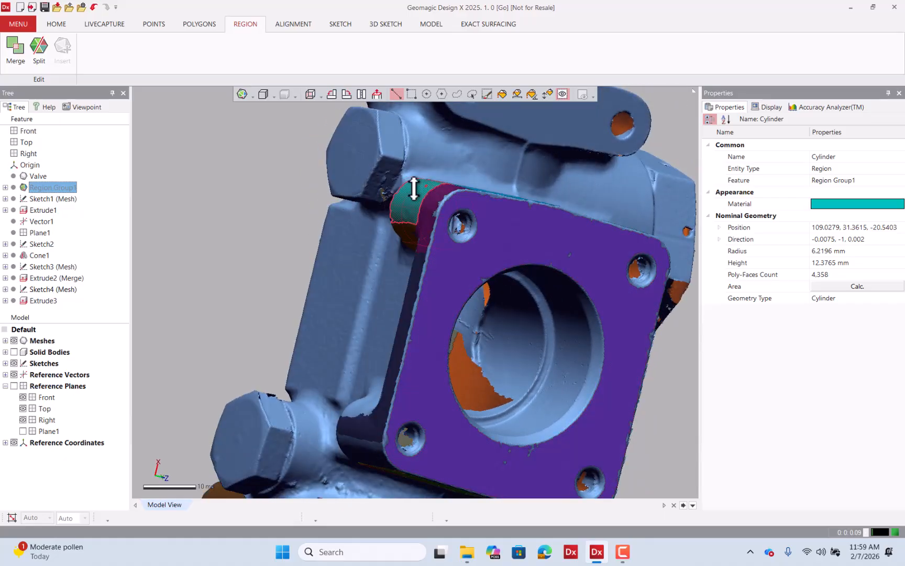
Show the solid bodies and fillet the flange block's upper edge with a 6 mm radius.
{"action": "left_click", "coordinate": [112, 220]}
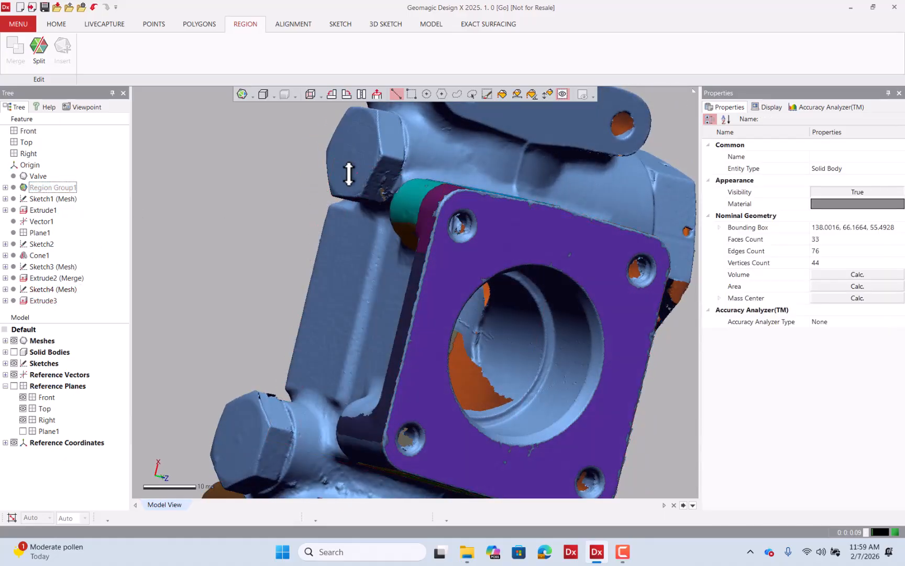
{"action": "left_click", "coordinate": [14, 352]}
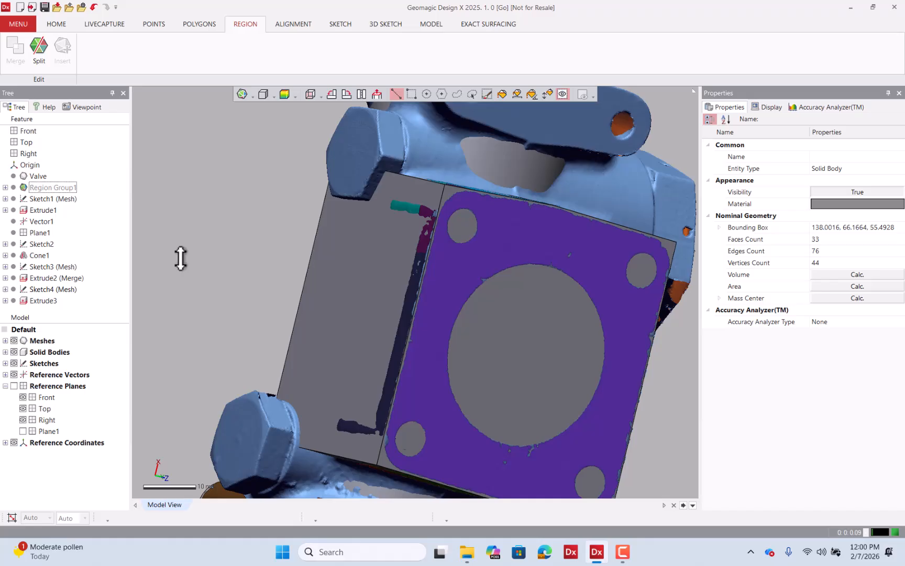
{"action": "left_click", "coordinate": [429, 24]}
{"action": "left_click", "coordinate": [418, 40]}
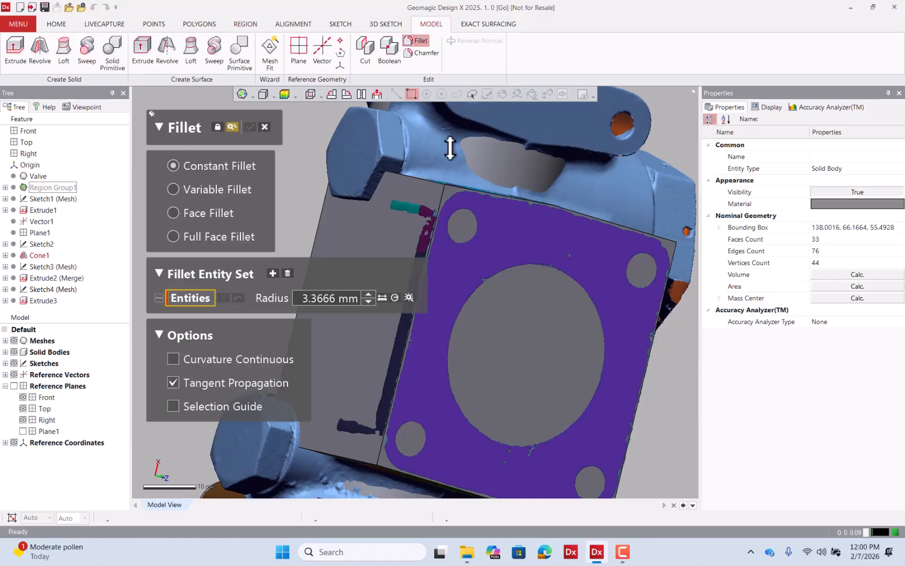
{"action": "left_click", "coordinate": [428, 177]}
{"action": "left_click", "coordinate": [337, 298]}
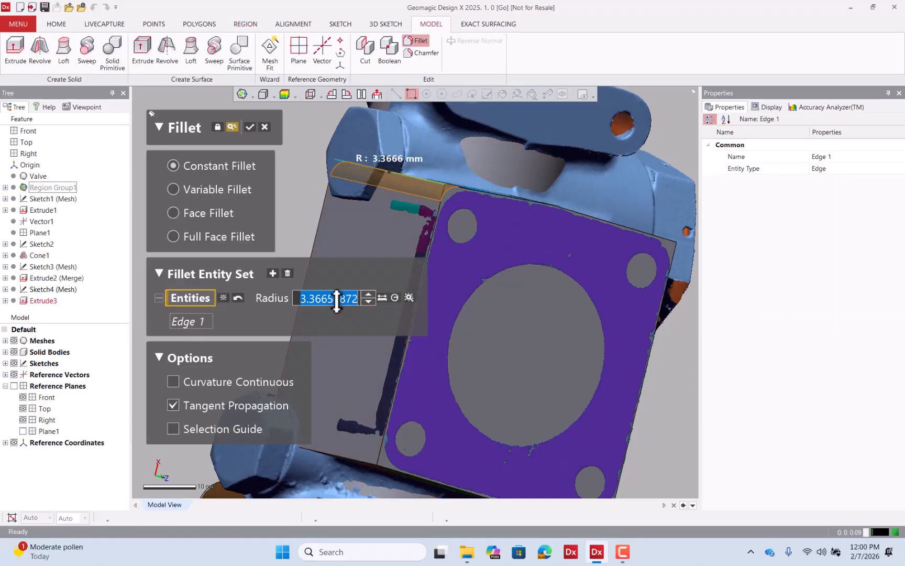
{"action": "type", "text": "6"}
{"action": "key", "text": "Return"}
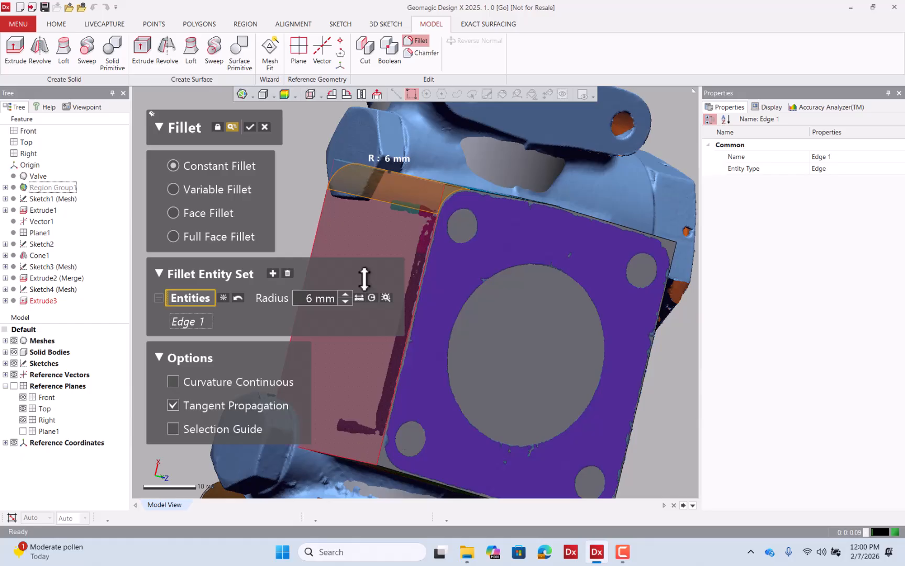
Preview the fillet's deviation against the scan and set its radius to 6.21 mm.
{"action": "left_click", "coordinate": [285, 94]}
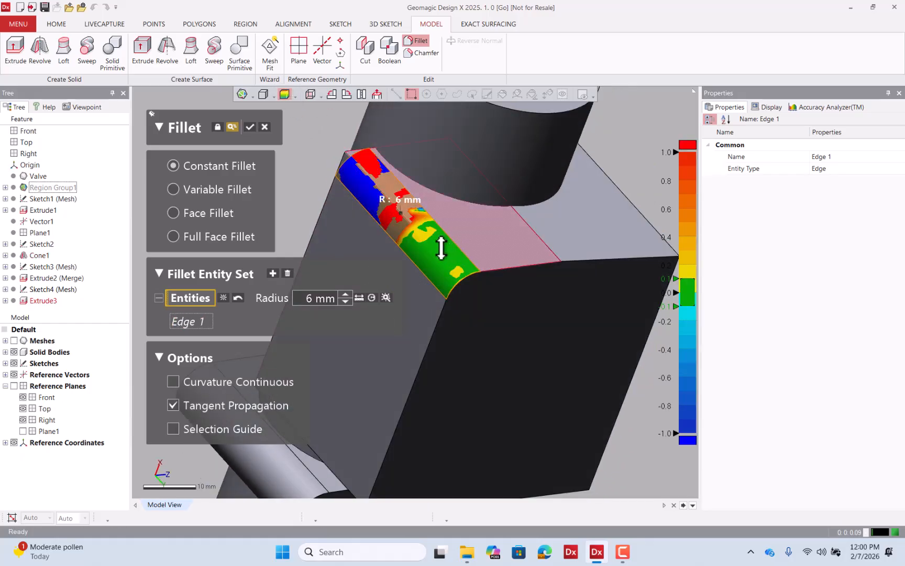
{"action": "left_click", "coordinate": [314, 297]}
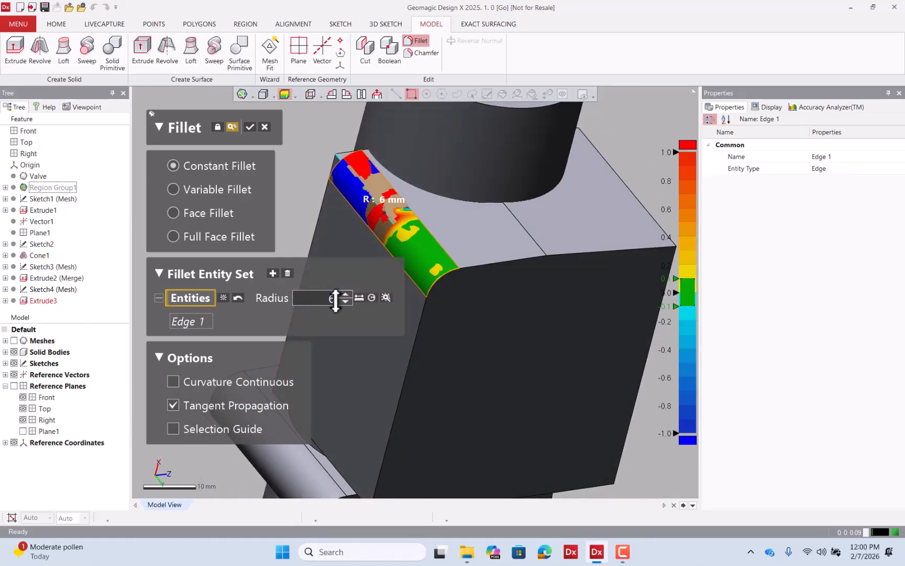
{"action": "type", "text": ".21"}
{"action": "key", "text": "Return"}
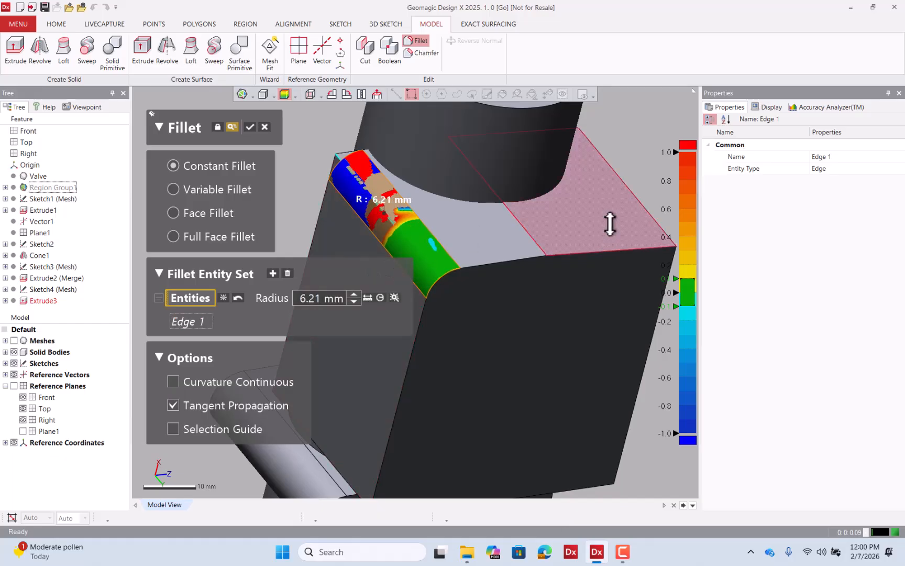
Add the block's opposite edge to the fillet and apply it.
{"action": "left_click", "coordinate": [649, 210]}
{"action": "right_click_drag", "start_coordinate": [539, 226], "coordinate": [492, 438]}
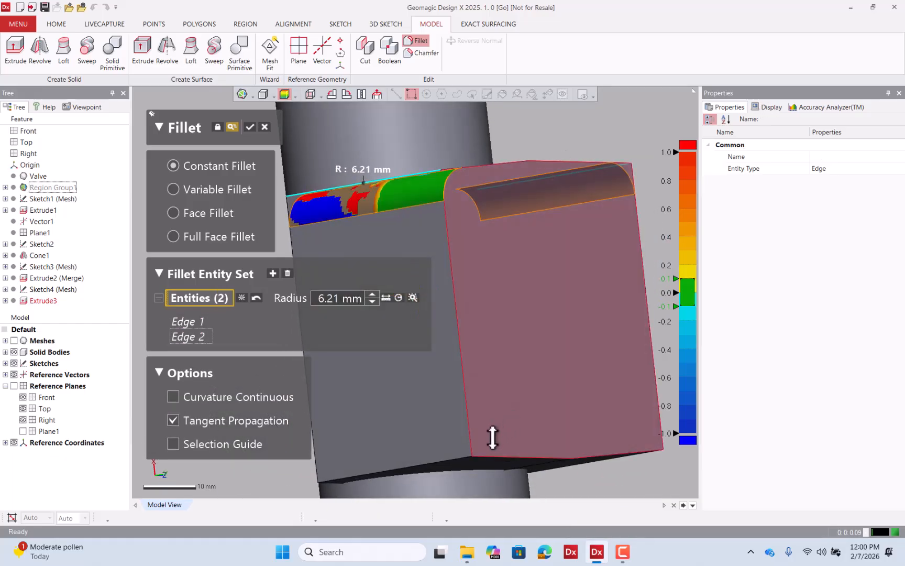
{"action": "left_click", "coordinate": [461, 456]}
{"action": "right_click_drag", "start_coordinate": [632, 477], "coordinate": [539, 230]}
{"action": "left_click", "coordinate": [582, 388]}
{"action": "right_click_drag", "start_coordinate": [477, 181], "coordinate": [414, 228]}
{"action": "left_click", "coordinate": [249, 127]}
Select the valve body's side poly-faces beside the flange block by similar curvature.
{"action": "right_click_drag", "start_coordinate": [598, 292], "coordinate": [485, 280]}
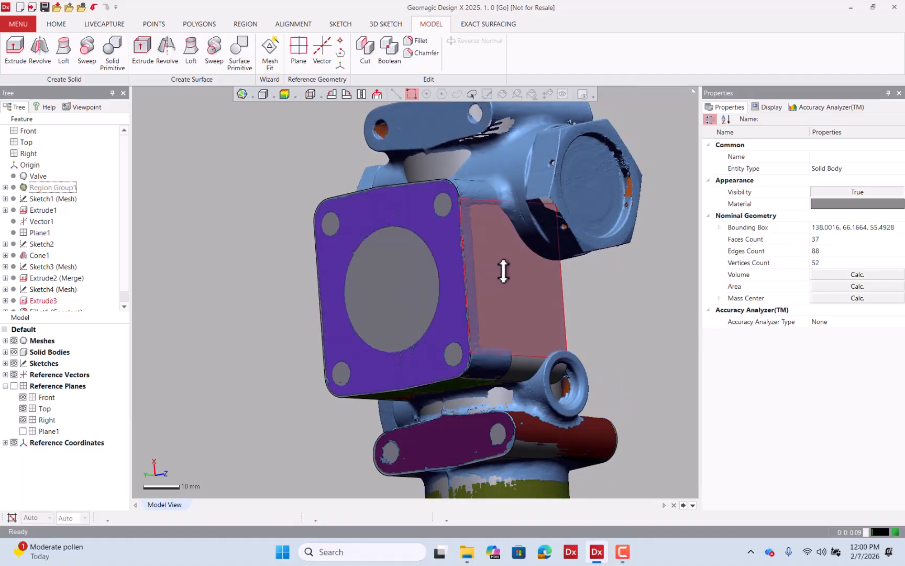
{"action": "right_click_drag", "start_coordinate": [503, 271], "coordinate": [399, 220]}
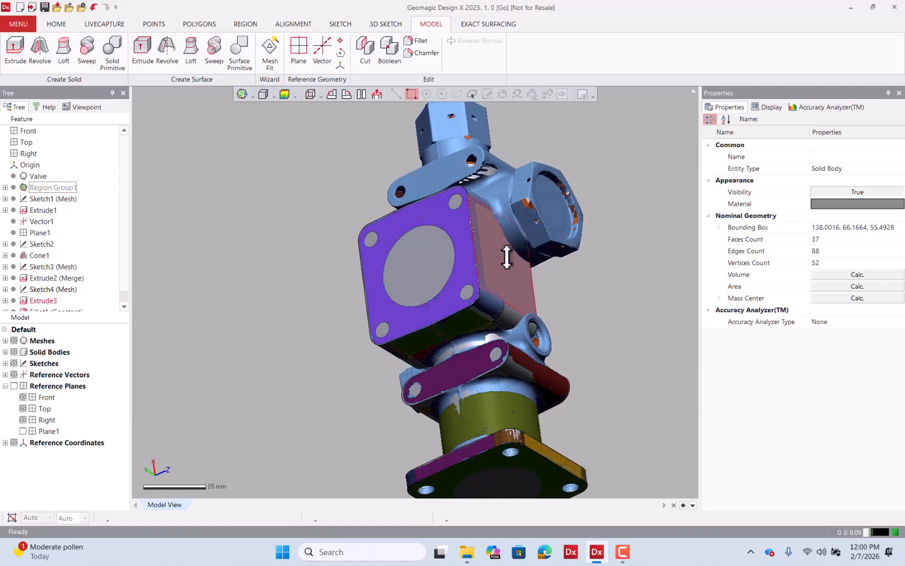
{"action": "mouse_move", "coordinate": [576, 274]}
{"action": "right_mouse_down"}
{"action": "mouse_move", "coordinate": [456, 303]}
{"action": "mouse_move", "coordinate": [485, 323]}
{"action": "mouse_move", "coordinate": [413, 266]}
{"action": "mouse_move", "coordinate": [408, 295]}
{"action": "right_mouse_up"}
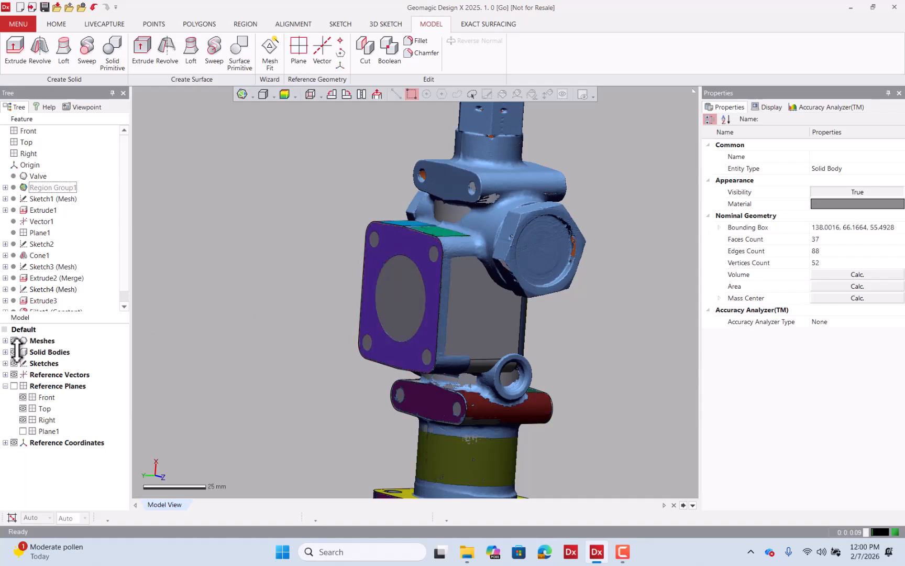
{"action": "scroll", "coordinate": [475, 238], "scroll_direction": "up", "scroll_amount": 6}
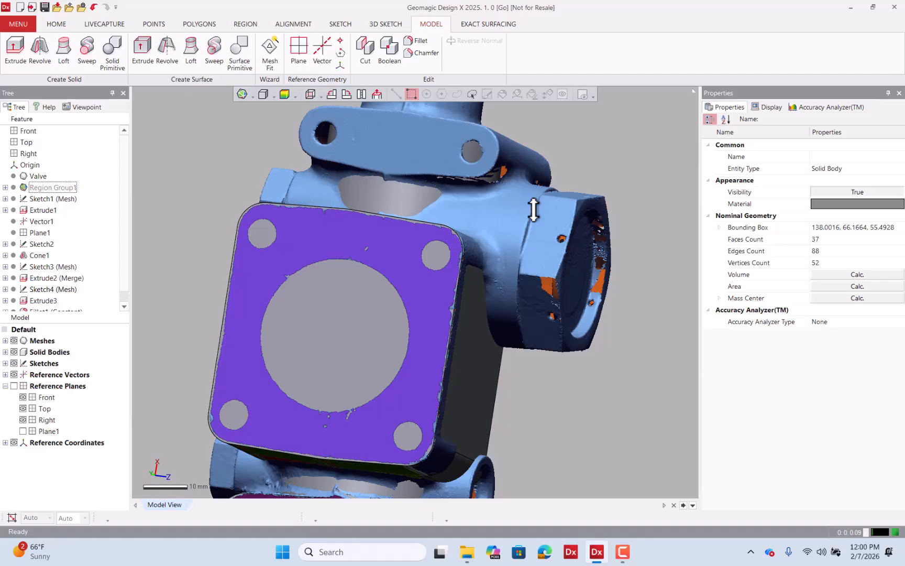
{"action": "mouse_move", "coordinate": [533, 210]}
{"action": "right_mouse_down"}
{"action": "mouse_move", "coordinate": [293, 207]}
{"action": "mouse_move", "coordinate": [533, 277]}
{"action": "mouse_move", "coordinate": [430, 254]}
{"action": "mouse_move", "coordinate": [481, 257]}
{"action": "mouse_move", "coordinate": [653, 327]}
{"action": "right_mouse_up"}
{"action": "right_click_drag", "start_coordinate": [532, 219], "coordinate": [376, 99]}
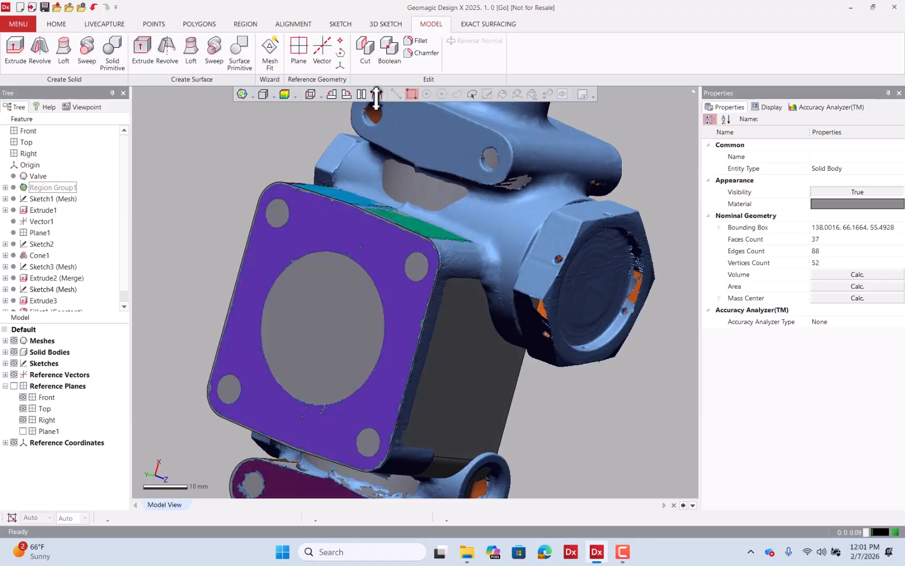
{"action": "left_click", "coordinate": [251, 23]}
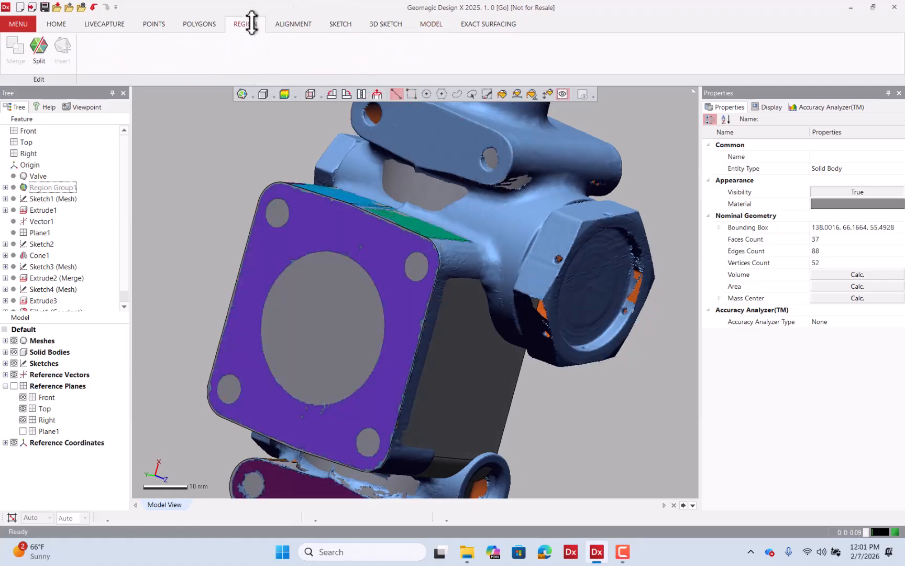
{"action": "left_click", "coordinate": [547, 94]}
{"action": "left_click", "coordinate": [525, 206]}
{"action": "right_click_drag", "start_coordinate": [529, 203], "coordinate": [375, 227]}
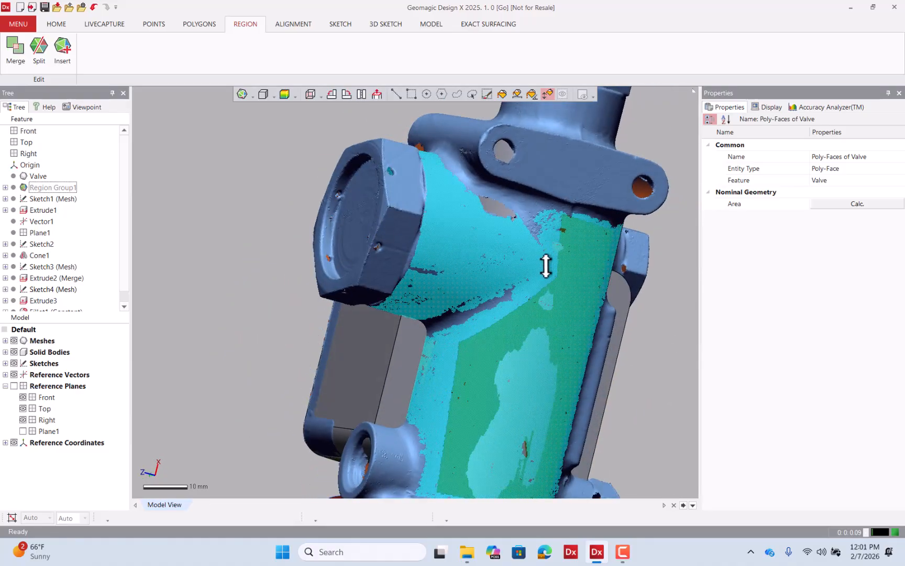
{"action": "key", "text": "Escape"}
Extend the poly-face selection along the neck's edge with a polyline selection trace.
{"action": "right_click_drag", "start_coordinate": [451, 213], "coordinate": [389, 214]}
{"action": "scroll", "coordinate": [404, 211], "scroll_direction": "up", "scroll_amount": 3}
{"action": "mouse_move", "coordinate": [391, 231]}
{"action": "left_mouse_down"}
{"action": "mouse_move", "coordinate": [388, 213]}
{"action": "mouse_move", "coordinate": [385, 219]}
{"action": "left_mouse_up"}
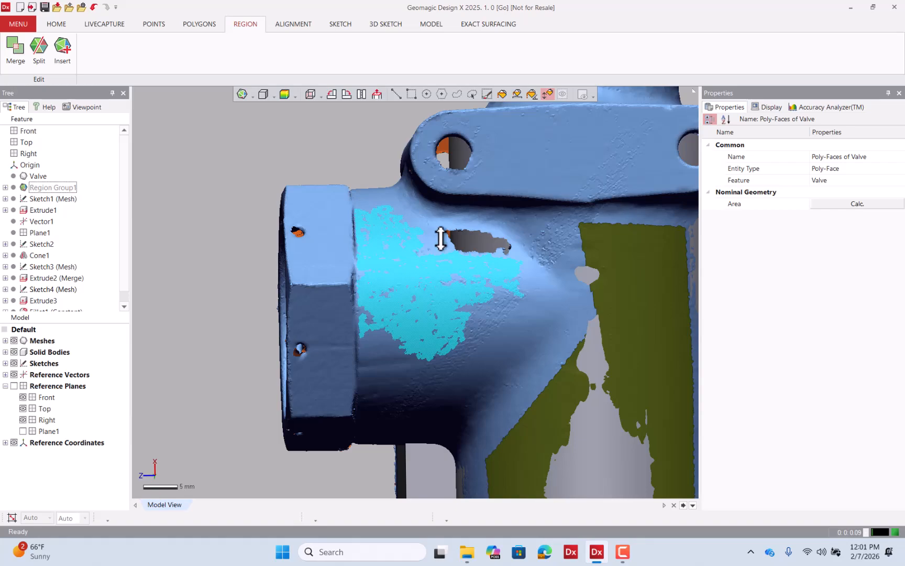
{"action": "left_click", "coordinate": [440, 95]}
{"action": "right_click_drag", "start_coordinate": [483, 295], "coordinate": [426, 286]}
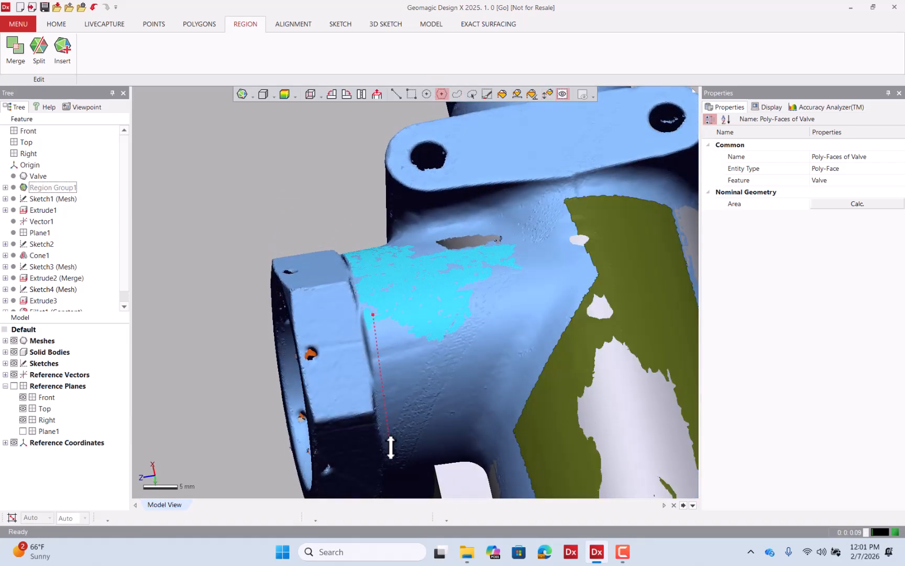
{"action": "double_click", "coordinate": [512, 252]}
{"action": "right_click_drag", "start_coordinate": [466, 332], "coordinate": [369, 229]}
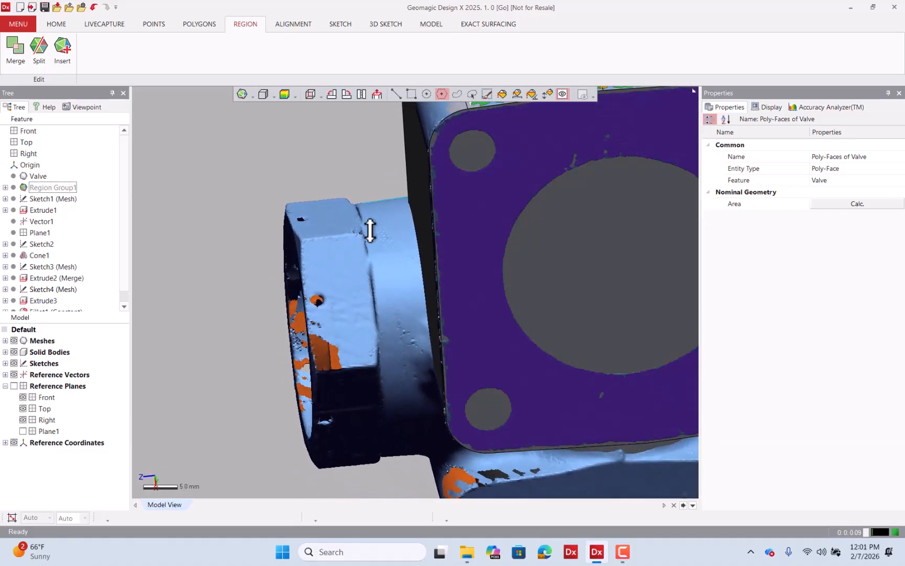
Trace more polyline selection around the hex boss's base on the neck.
{"action": "left_click", "coordinate": [364, 192]}
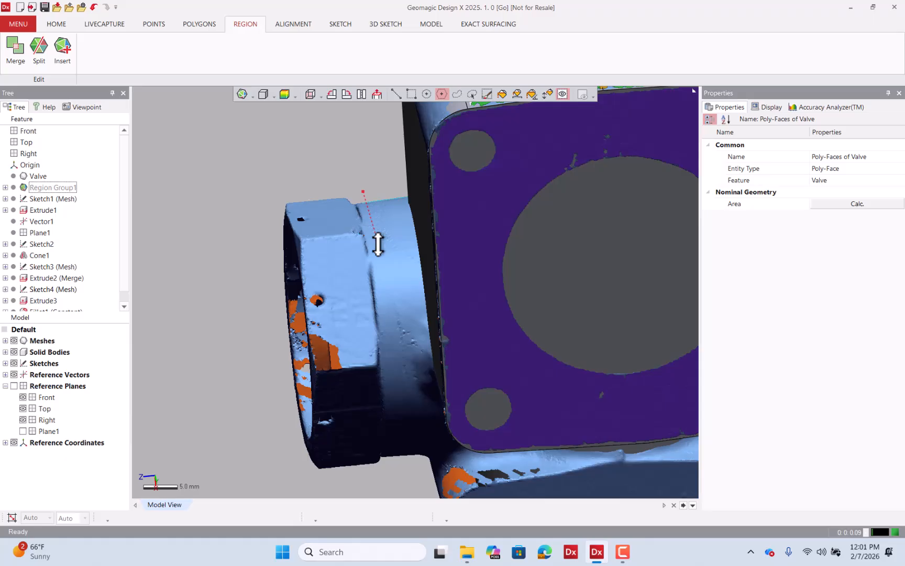
{"action": "left_click", "coordinate": [381, 304]}
{"action": "left_click", "coordinate": [411, 386]}
{"action": "left_click", "coordinate": [403, 289]}
{"action": "left_click", "coordinate": [413, 255]}
{"action": "double_click", "coordinate": [397, 175]}
{"action": "mouse_move", "coordinate": [395, 174]}
{"action": "right_mouse_down"}
{"action": "mouse_move", "coordinate": [481, 276]}
{"action": "mouse_move", "coordinate": [463, 238]}
{"action": "mouse_move", "coordinate": [343, 235]}
{"action": "mouse_move", "coordinate": [563, 356]}
{"action": "mouse_move", "coordinate": [462, 254]}
{"action": "mouse_move", "coordinate": [428, 171]}
{"action": "mouse_move", "coordinate": [464, 191]}
{"action": "mouse_move", "coordinate": [385, 145]}
{"action": "right_mouse_up"}
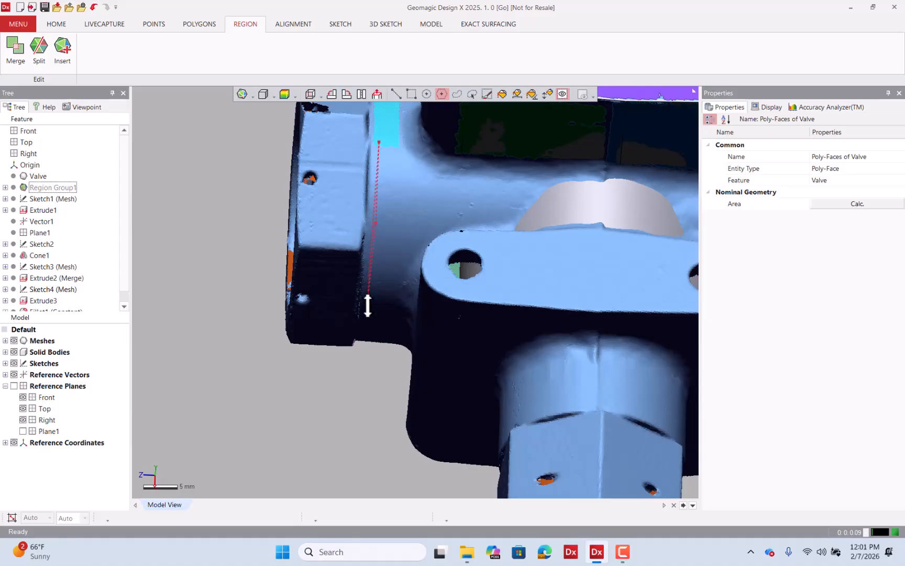
Trace a polyline selection along the neck above the lug.
{"action": "left_click", "coordinate": [408, 240]}
{"action": "left_click", "coordinate": [437, 223]}
{"action": "left_click", "coordinate": [474, 223]}
{"action": "left_click", "coordinate": [475, 187]}
{"action": "left_click", "coordinate": [434, 179]}
{"action": "left_click", "coordinate": [416, 175]}
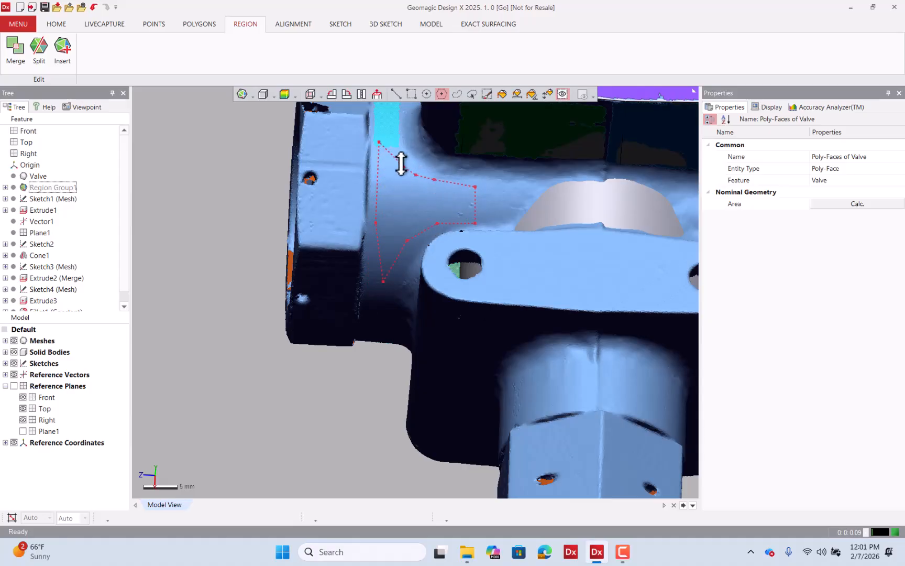
{"action": "double_click", "coordinate": [390, 135]}
Trace a polyline selection on the neck beside the lug and insert the selected poly-faces as a new region.
{"action": "scroll", "coordinate": [443, 226], "scroll_direction": "down", "scroll_amount": 4}
{"action": "right_click_drag", "start_coordinate": [444, 272], "coordinate": [448, 121]}
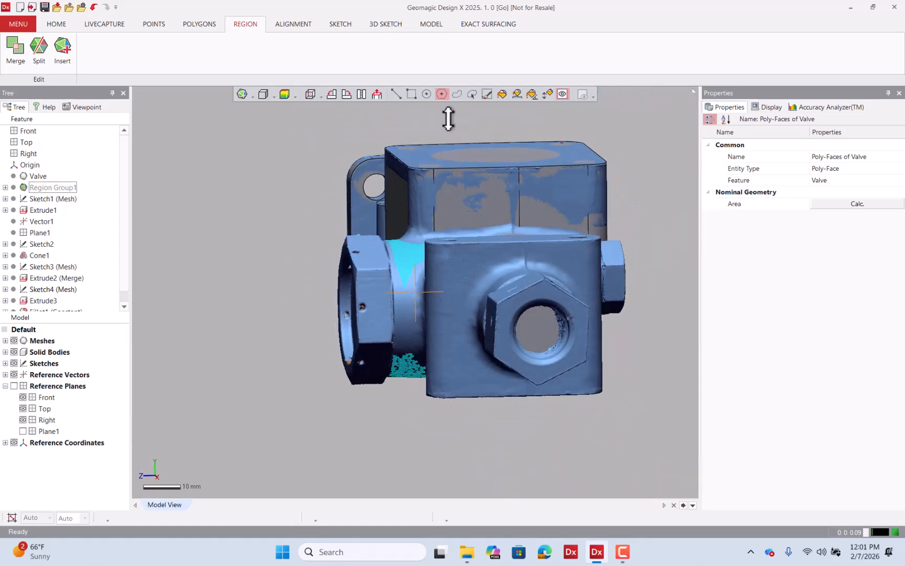
{"action": "right_click_drag", "start_coordinate": [452, 330], "coordinate": [444, 274]}
{"action": "scroll", "coordinate": [426, 398], "scroll_direction": "up", "scroll_amount": 6}
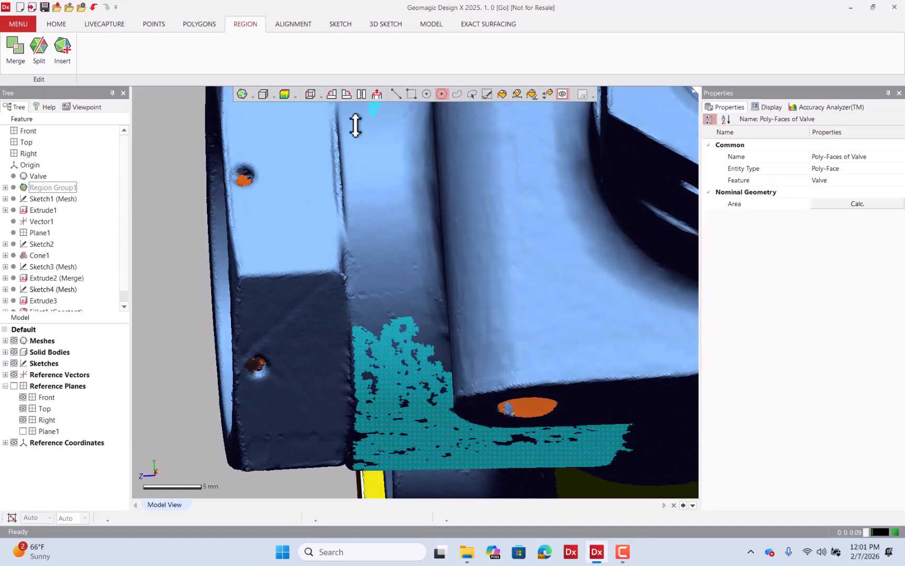
{"action": "left_click", "coordinate": [349, 108]}
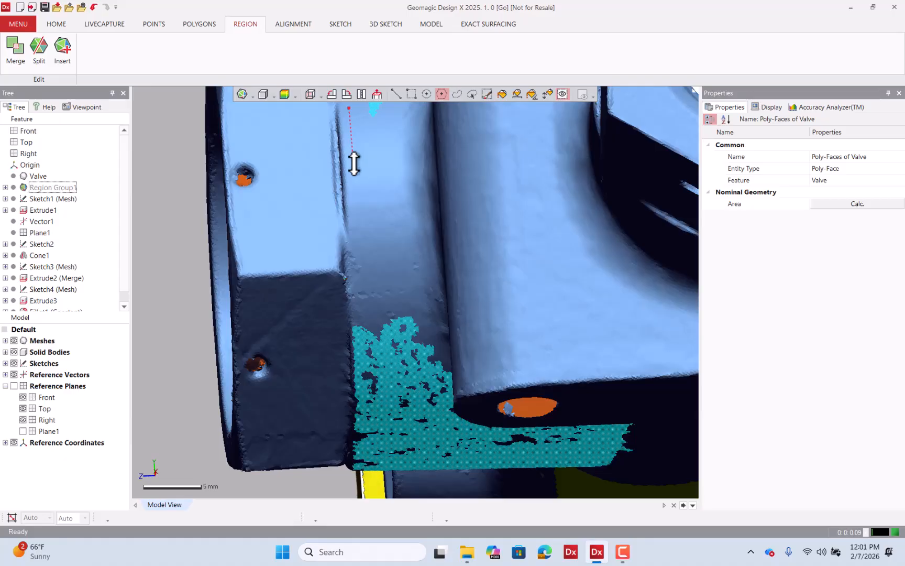
{"action": "left_click", "coordinate": [353, 163]}
{"action": "left_click", "coordinate": [356, 231]}
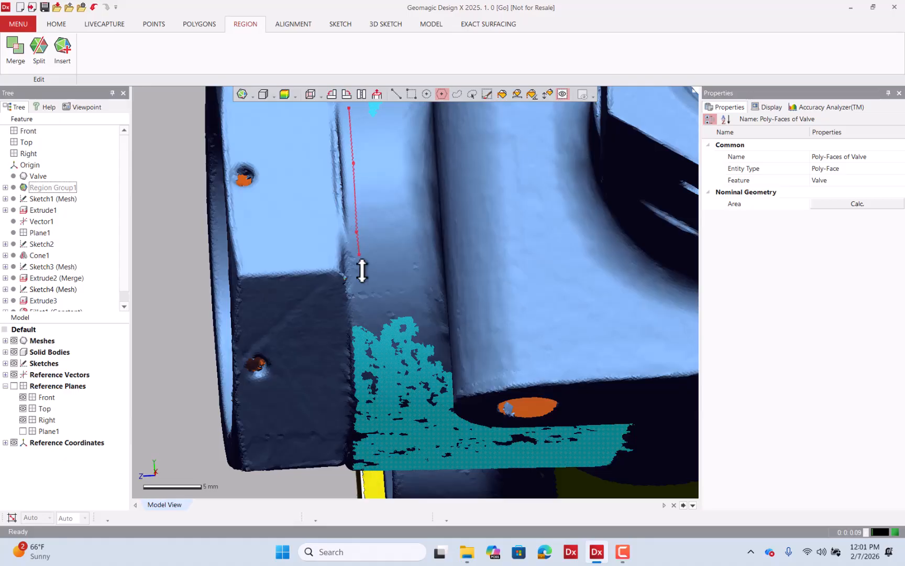
{"action": "left_click", "coordinate": [359, 341]}
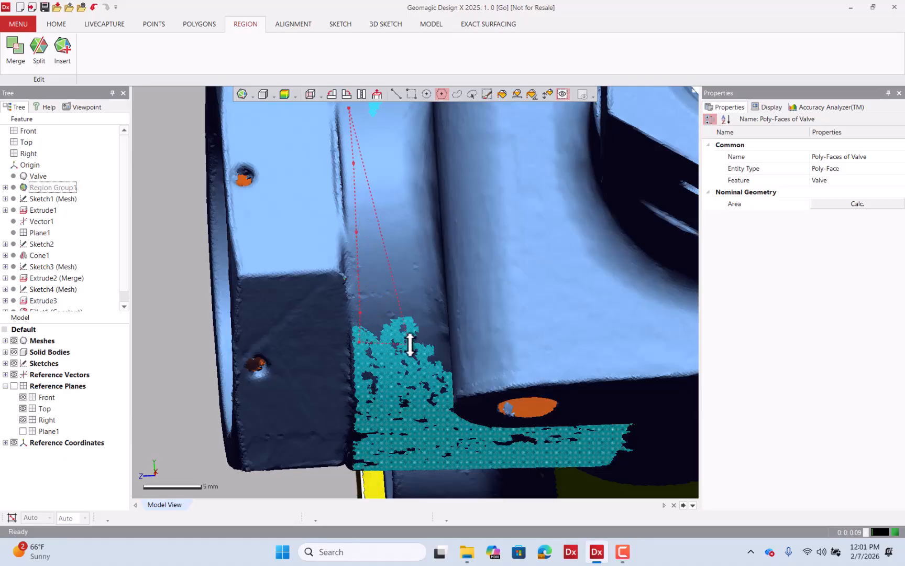
{"action": "left_click", "coordinate": [408, 341]}
{"action": "left_click", "coordinate": [404, 244]}
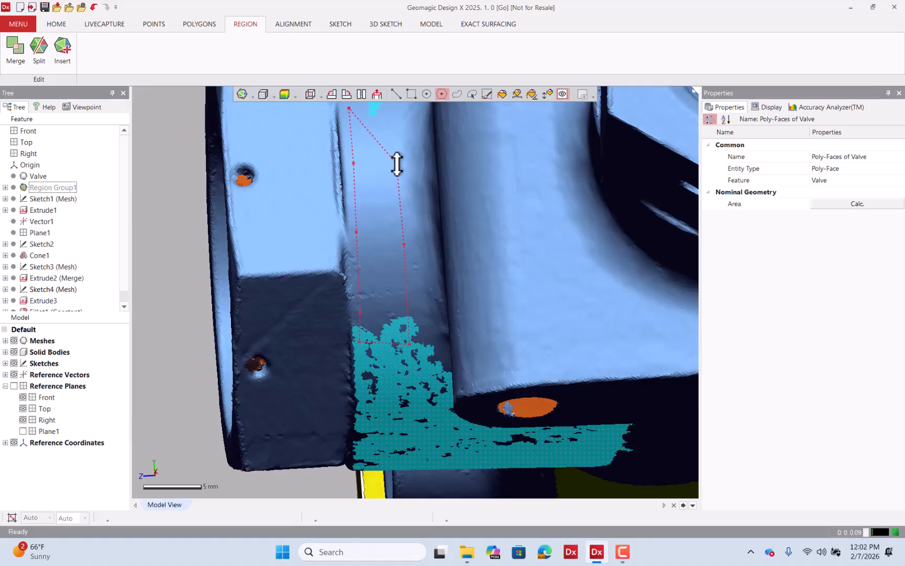
{"action": "left_click", "coordinate": [397, 164]}
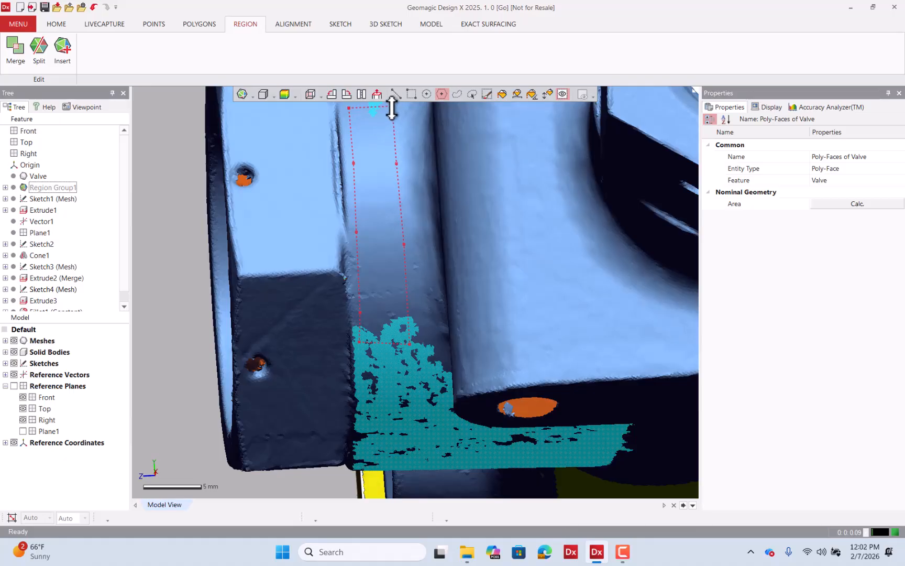
{"action": "double_click", "coordinate": [391, 108]}
{"action": "mouse_move", "coordinate": [410, 232]}
{"action": "right_mouse_down"}
{"action": "mouse_move", "coordinate": [422, 340]}
{"action": "mouse_move", "coordinate": [460, 440]}
{"action": "mouse_move", "coordinate": [404, 348]}
{"action": "mouse_move", "coordinate": [443, 398]}
{"action": "mouse_move", "coordinate": [432, 379]}
{"action": "mouse_move", "coordinate": [595, 396]}
{"action": "mouse_move", "coordinate": [455, 258]}
{"action": "mouse_move", "coordinate": [429, 276]}
{"action": "mouse_move", "coordinate": [626, 282]}
{"action": "right_mouse_up"}
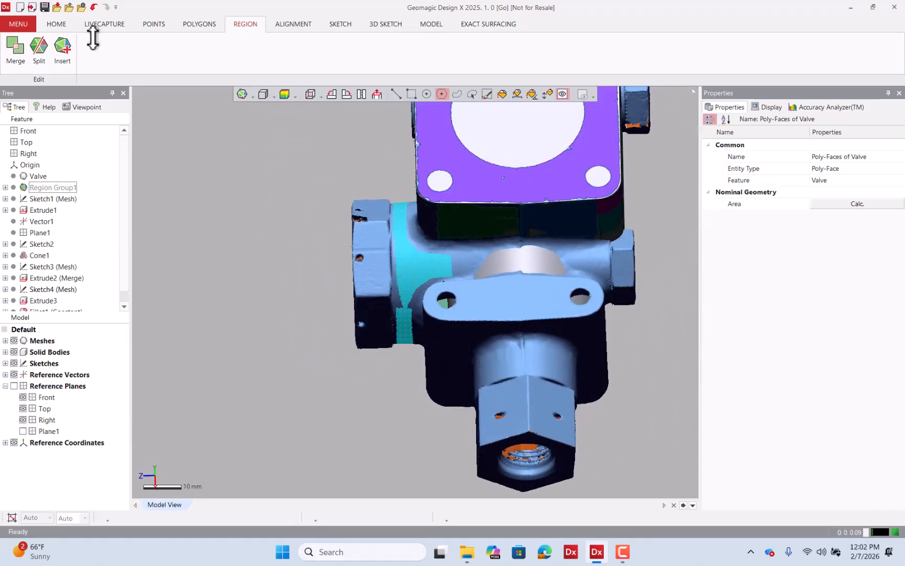
{"action": "left_click", "coordinate": [62, 47]}
Trace a polyline selection on the neck beside the hex boss and insert it as a new region.
{"action": "scroll", "coordinate": [621, 257], "scroll_direction": "up", "scroll_amount": 3}
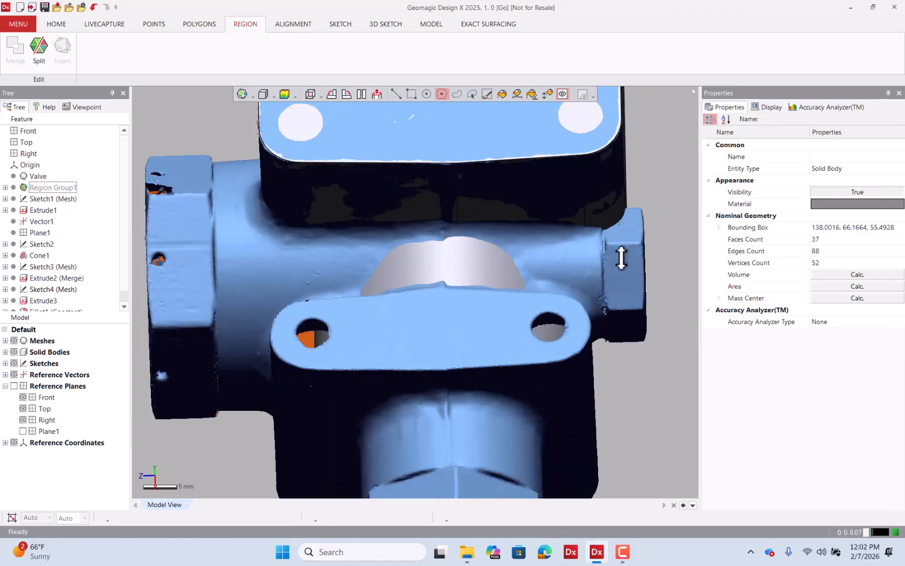
{"action": "scroll", "coordinate": [621, 257], "scroll_direction": "up", "scroll_amount": 3}
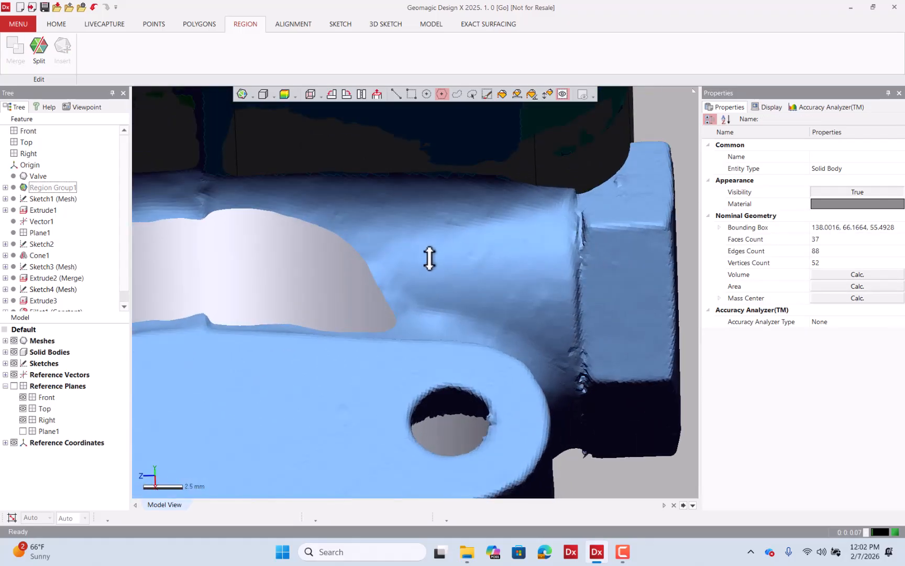
{"action": "left_click", "coordinate": [558, 227]}
{"action": "left_click", "coordinate": [563, 332]}
{"action": "left_click", "coordinate": [461, 291]}
{"action": "double_click", "coordinate": [421, 287]}
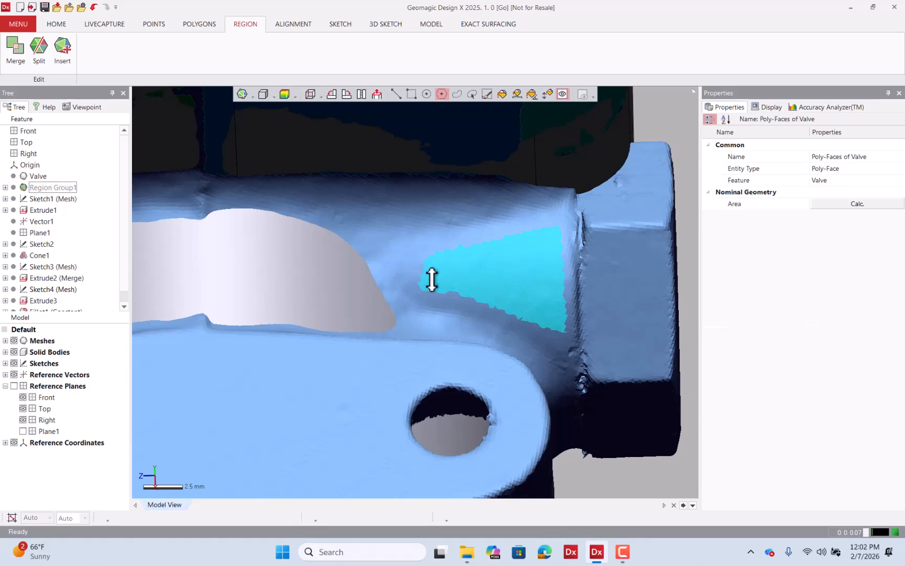
{"action": "left_click", "coordinate": [62, 47]}
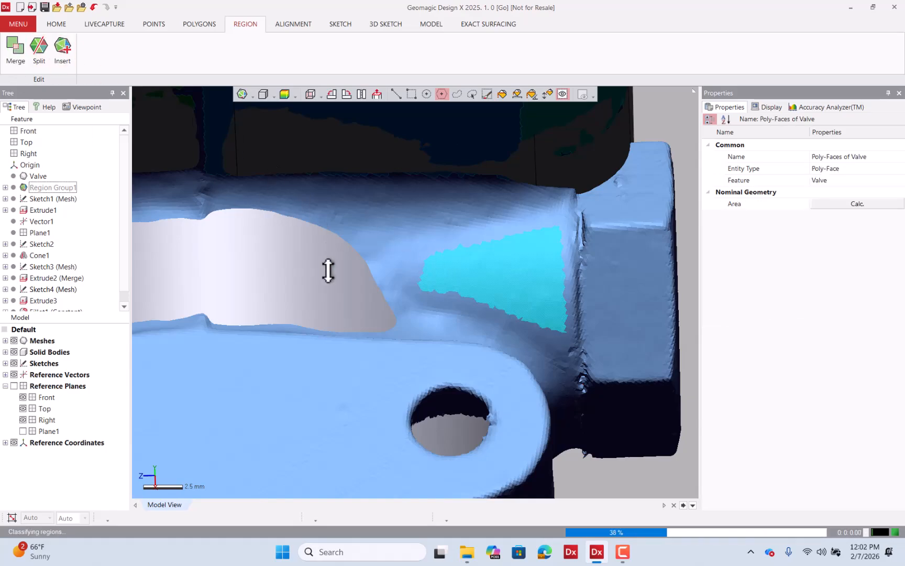
Select the neck's regions with a line selection stroke and merge them into one region.
{"action": "right_click_drag", "start_coordinate": [301, 346], "coordinate": [522, 270]}
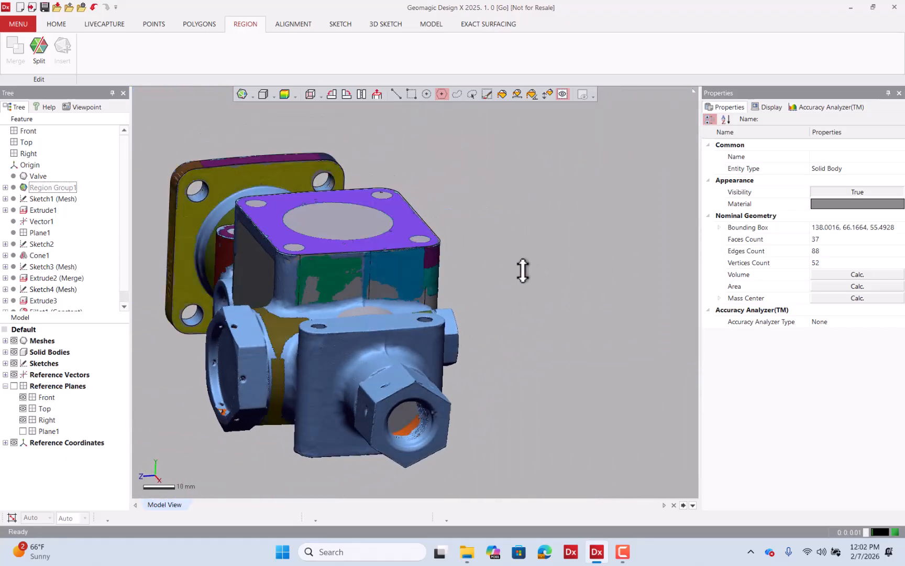
{"action": "left_click", "coordinate": [395, 98]}
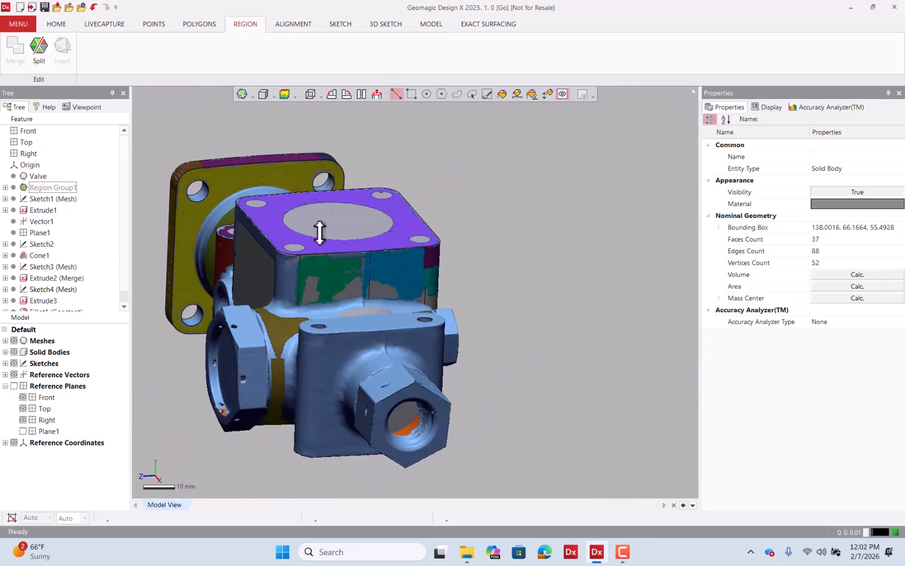
{"action": "left_click", "coordinate": [280, 326]}
{"action": "right_click_drag", "start_coordinate": [279, 326], "coordinate": [349, 325]}
{"action": "left_click", "coordinate": [434, 321]}
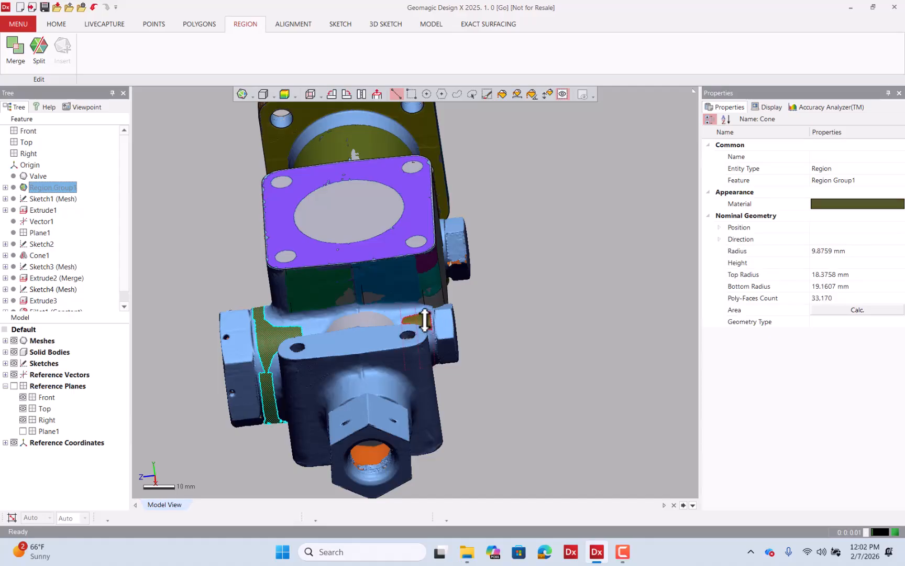
{"action": "left_click", "coordinate": [16, 50]}
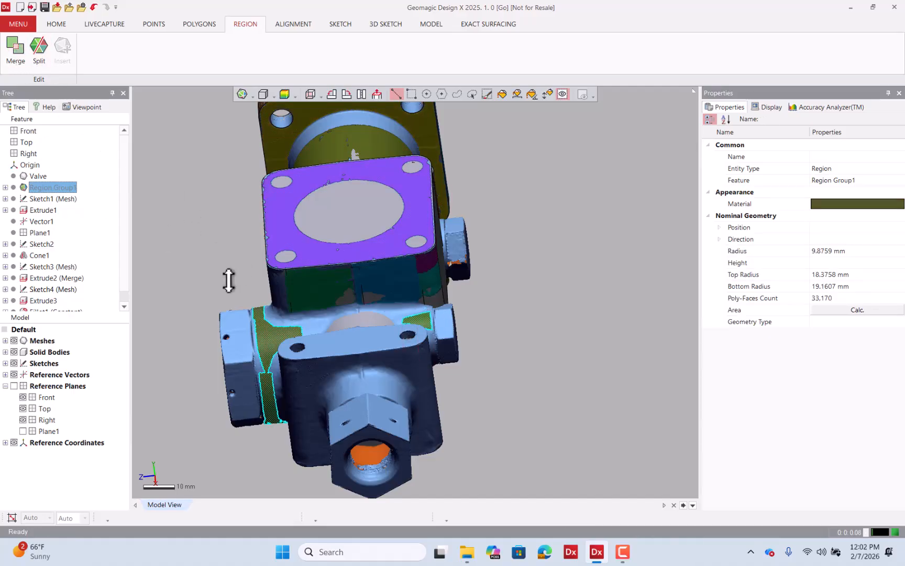
Orbit the model and toggle the solid bodies' visibility to inspect the segmented regions.
{"action": "right_click_drag", "start_coordinate": [184, 317], "coordinate": [538, 344]}
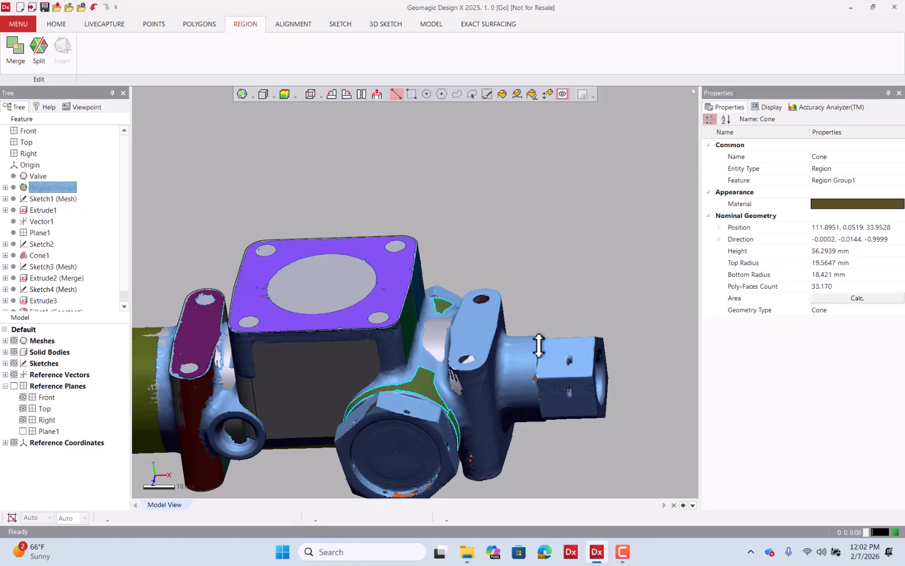
{"action": "right_click_drag", "start_coordinate": [472, 287], "coordinate": [509, 342]}
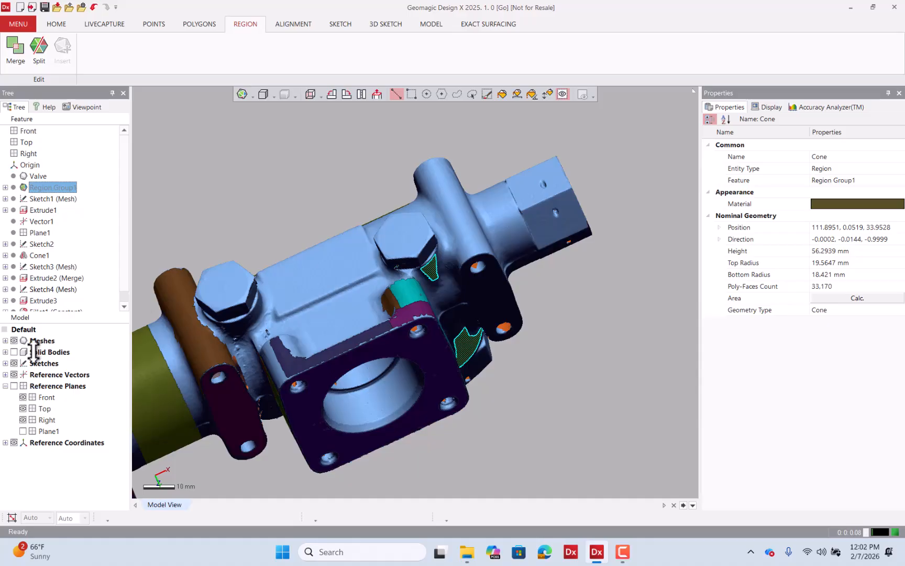
{"action": "right_click_drag", "start_coordinate": [373, 333], "coordinate": [417, 284]}
{"action": "left_click", "coordinate": [13, 351]}
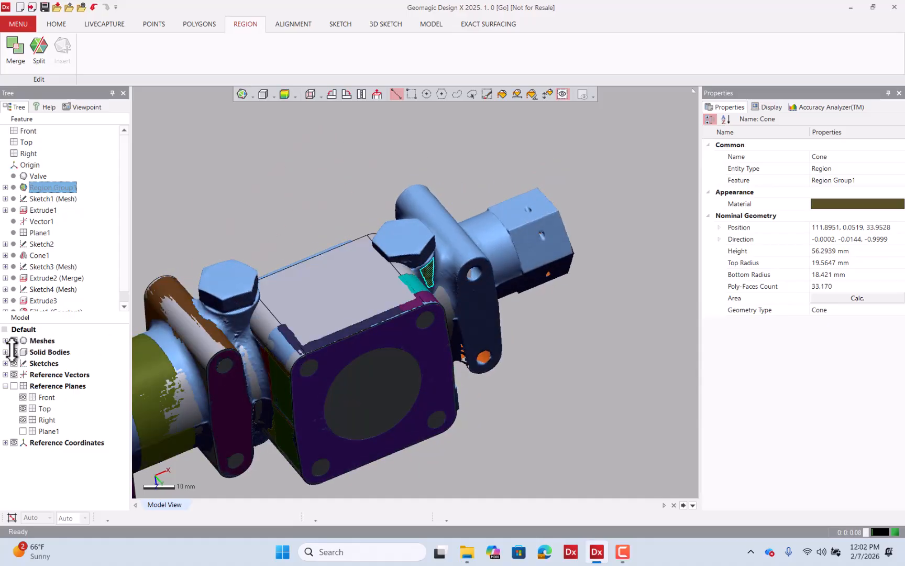
{"action": "left_click", "coordinate": [13, 351]}
{"action": "left_click", "coordinate": [13, 351]}
{"action": "right_click_drag", "start_coordinate": [248, 224], "coordinate": [318, 298]}
{"action": "key", "text": "Escape"}
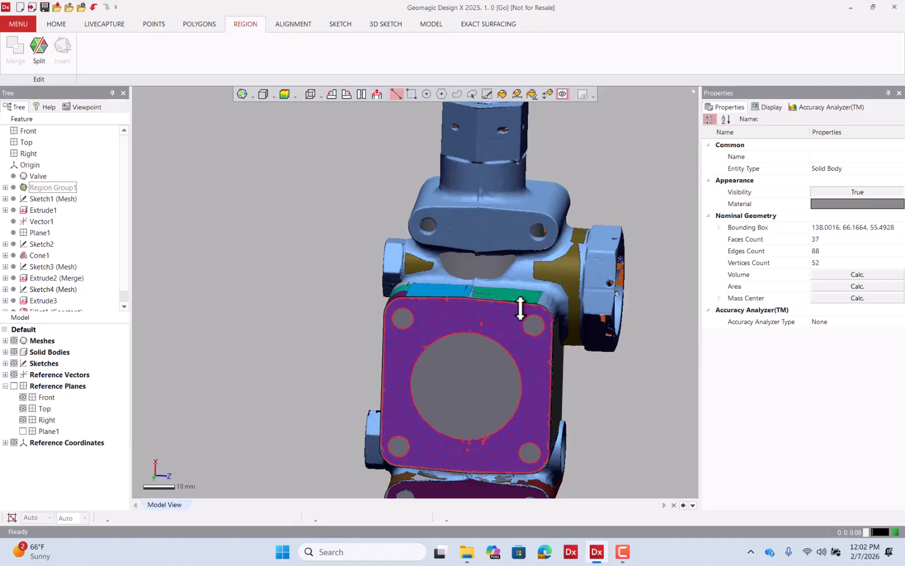
{"action": "right_click_drag", "start_coordinate": [439, 301], "coordinate": [338, 290]}
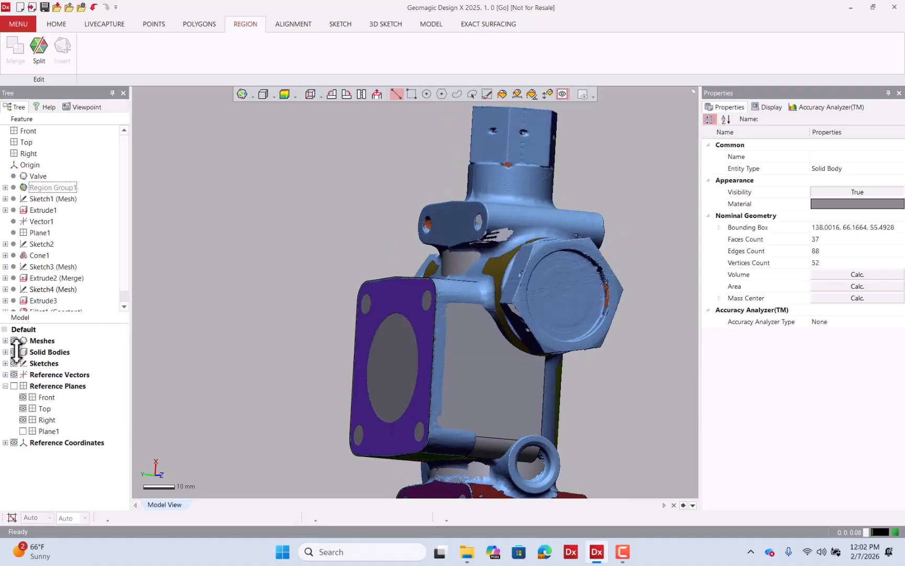
{"action": "left_click", "coordinate": [14, 352]}
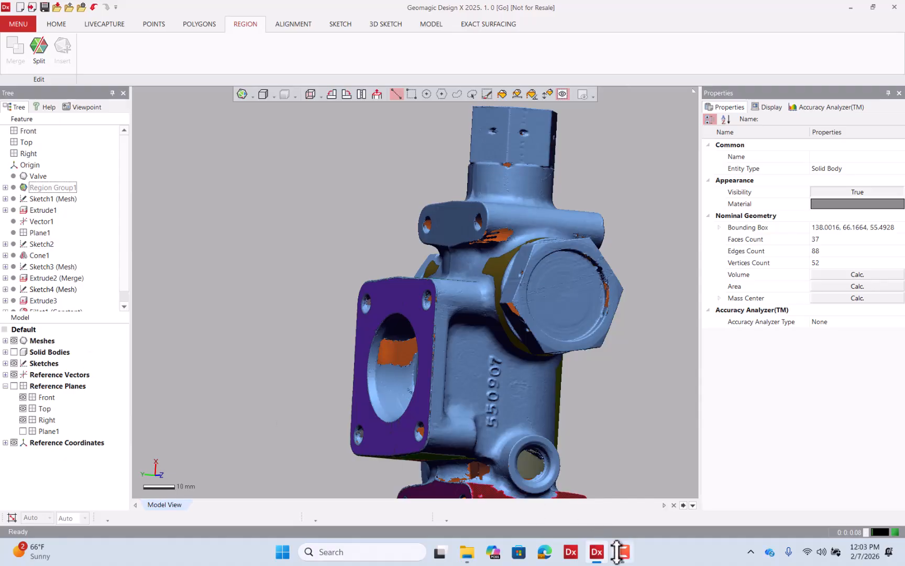
{"action": "left_click", "coordinate": [619, 552]}
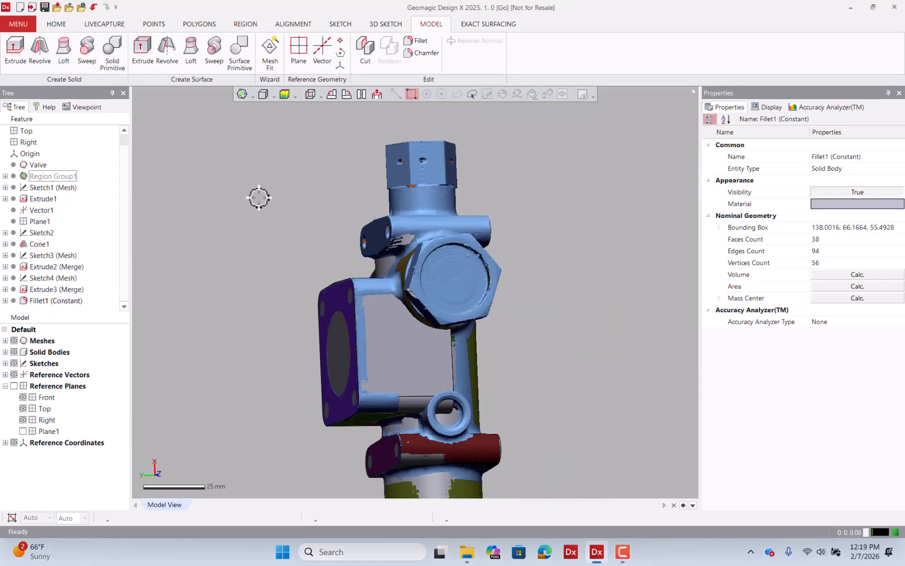
Hide the meshes and start a Mesh Sketch on the valve body block's flat side face.
{"action": "scroll", "coordinate": [259, 198], "scroll_direction": "down", "scroll_amount": 2}
{"action": "scroll", "coordinate": [295, 250], "scroll_direction": "up", "scroll_amount": 3}
{"action": "right_click_drag", "start_coordinate": [295, 254], "coordinate": [311, 224]}
{"action": "mouse_move", "coordinate": [522, 365]}
{"action": "right_mouse_down"}
{"action": "mouse_move", "coordinate": [471, 315]}
{"action": "mouse_move", "coordinate": [529, 354]}
{"action": "right_mouse_up"}
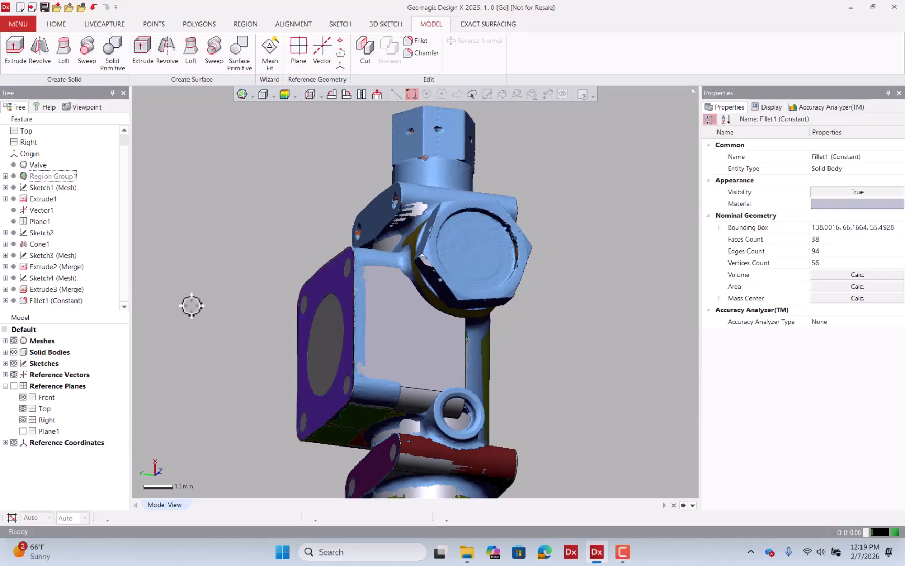
{"action": "left_click", "coordinate": [14, 340]}
{"action": "right_click_drag", "start_coordinate": [503, 341], "coordinate": [456, 320]}
{"action": "right_click", "coordinate": [425, 314]}
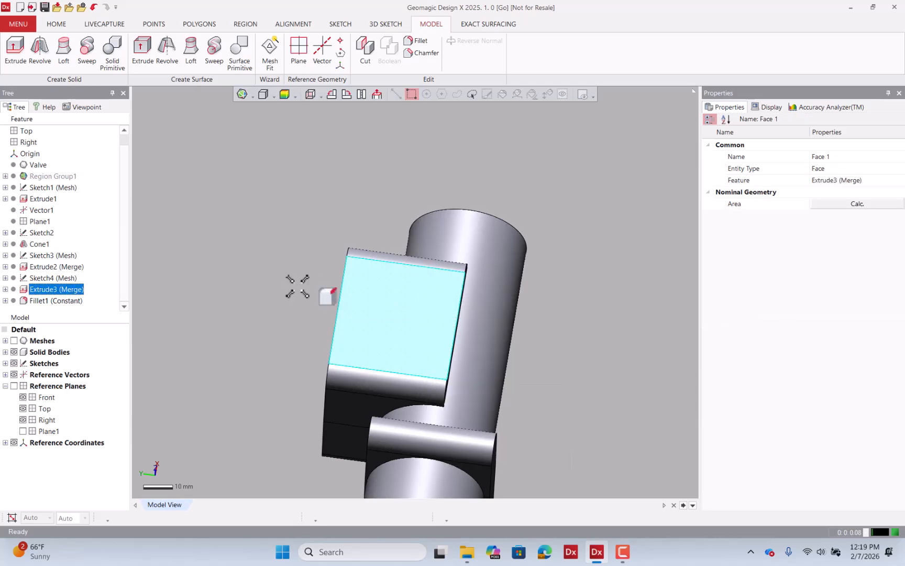
{"action": "right_click", "coordinate": [407, 302]}
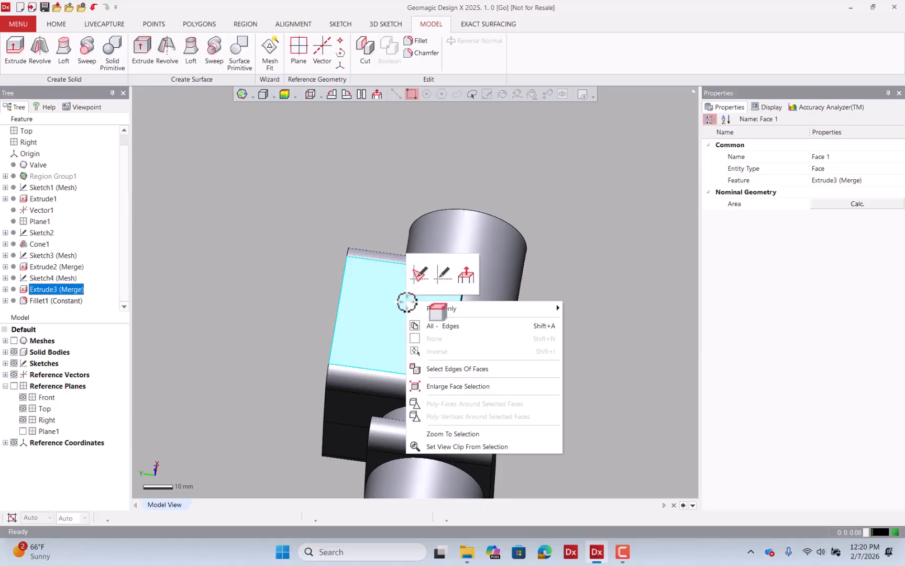
{"action": "left_click", "coordinate": [418, 275]}
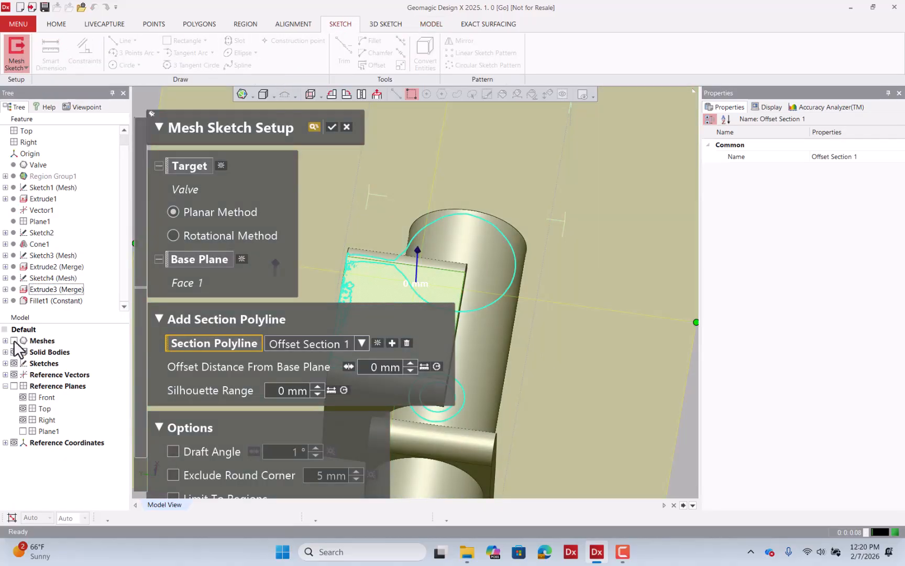
Show the mesh, hide solid bodies, offset the section polyline 2.75 mm from the base plane and finish the setup.
{"action": "left_click", "coordinate": [13, 341]}
{"action": "left_click", "coordinate": [14, 351]}
{"action": "scroll", "coordinate": [600, 285], "scroll_direction": "down", "scroll_amount": 5}
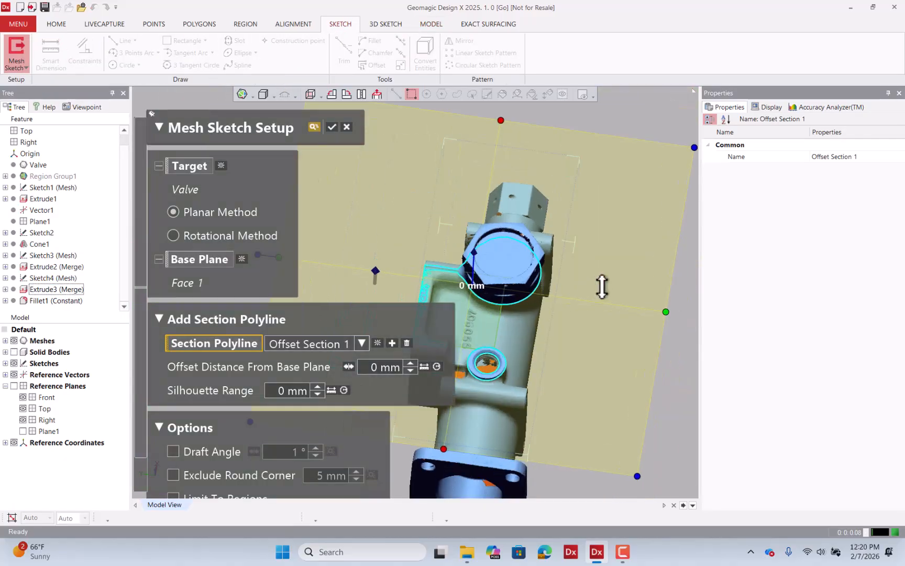
{"action": "scroll", "coordinate": [497, 314], "scroll_direction": "up", "scroll_amount": 6}
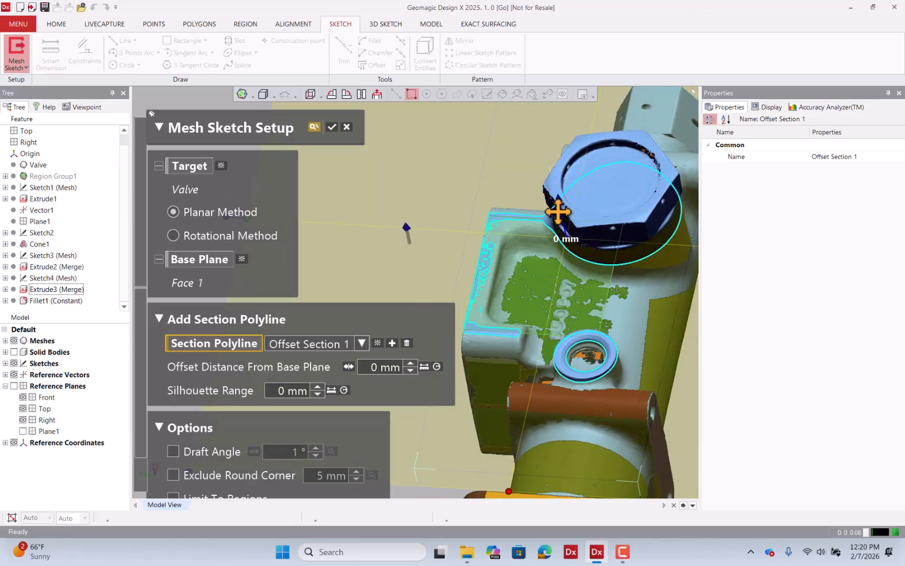
{"action": "left_click_drag", "start_coordinate": [560, 209], "coordinate": [559, 220]}
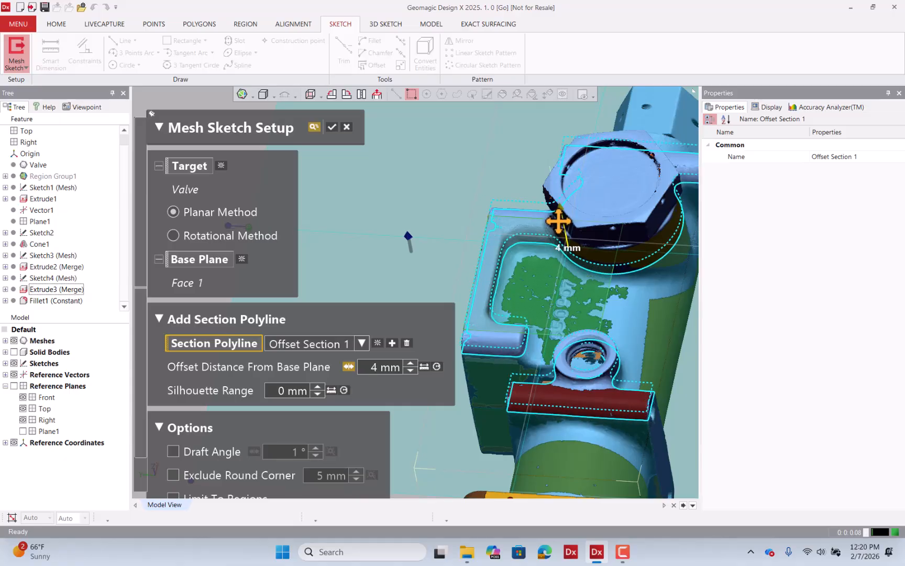
{"action": "scroll", "coordinate": [508, 263], "scroll_direction": "up", "scroll_amount": 5}
{"action": "right_click_drag", "start_coordinate": [499, 269], "coordinate": [497, 247]}
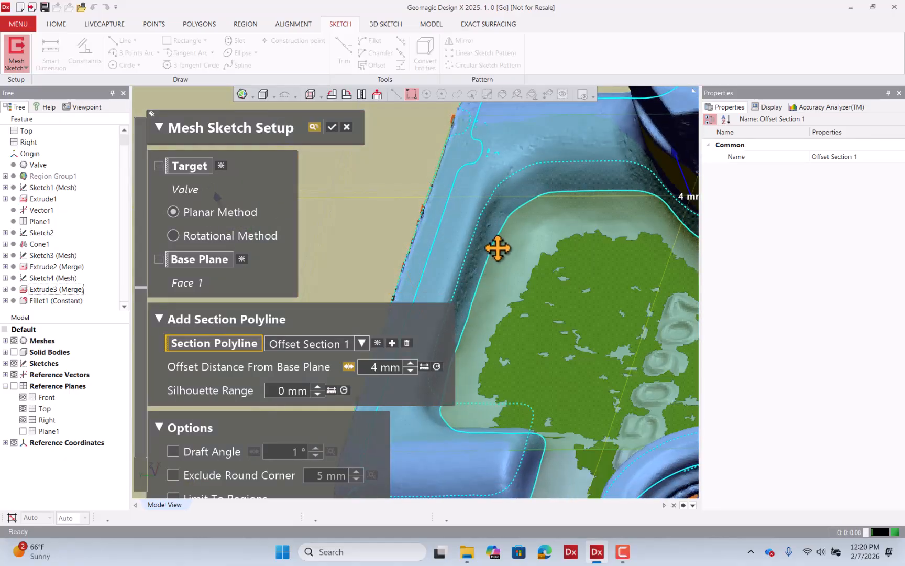
{"action": "left_click_drag", "start_coordinate": [677, 167], "coordinate": [670, 162]}
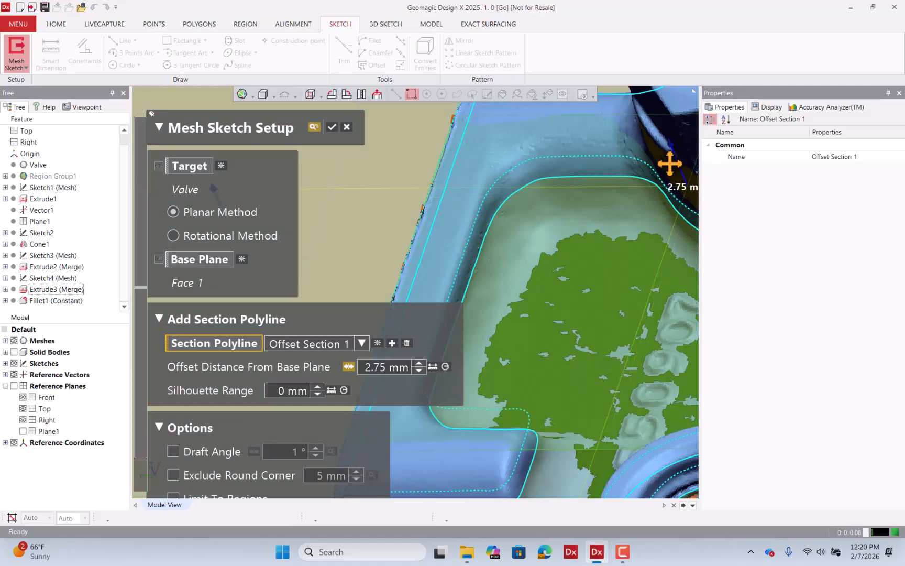
{"action": "right_click_drag", "start_coordinate": [470, 265], "coordinate": [468, 244]}
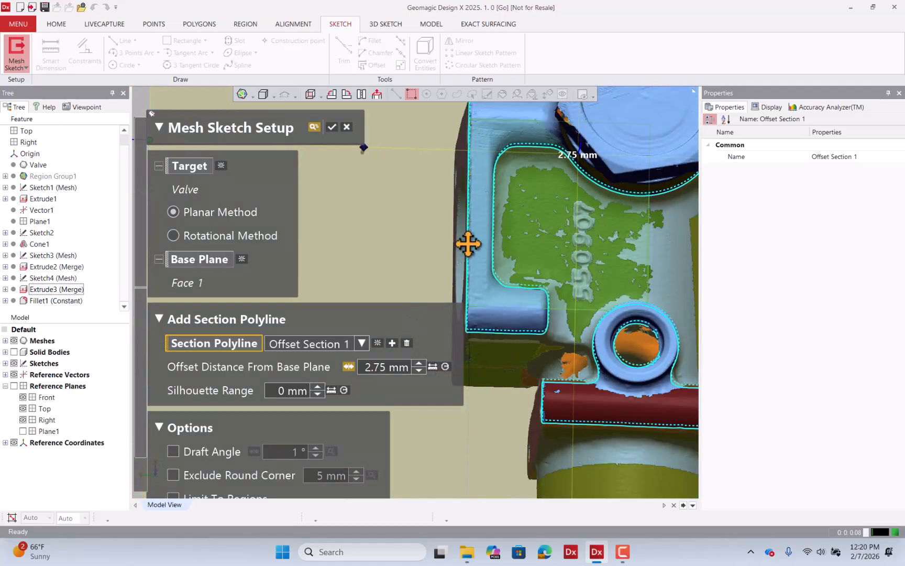
{"action": "left_click", "coordinate": [333, 127]}
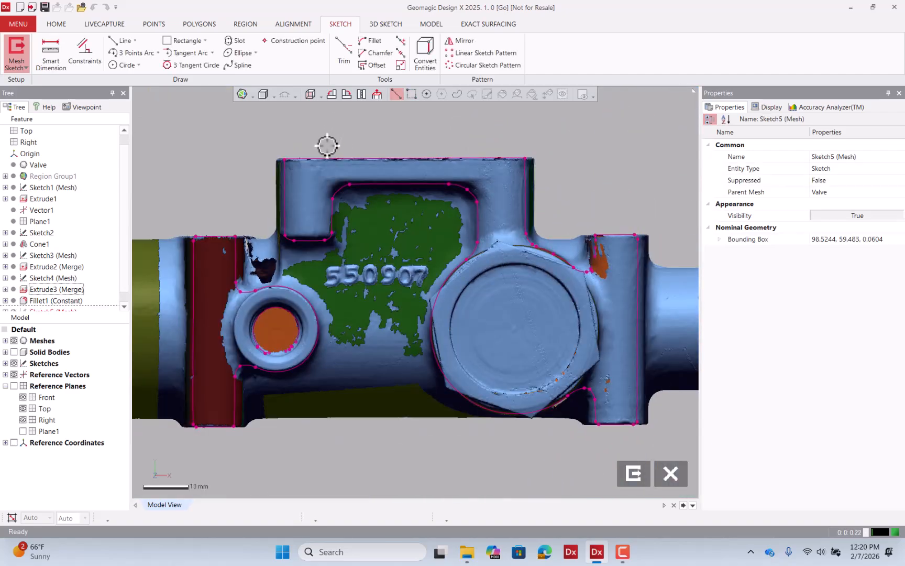
Fit lines to the pocket's top and right polyline segments on the side-face sketch with the Line tool.
{"action": "left_click", "coordinate": [124, 42]}
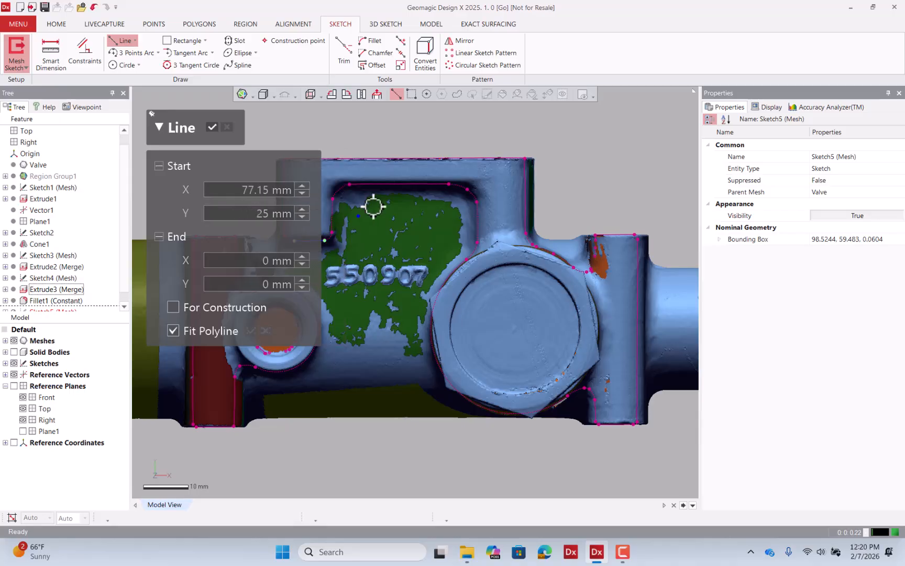
{"action": "left_click", "coordinate": [402, 185]}
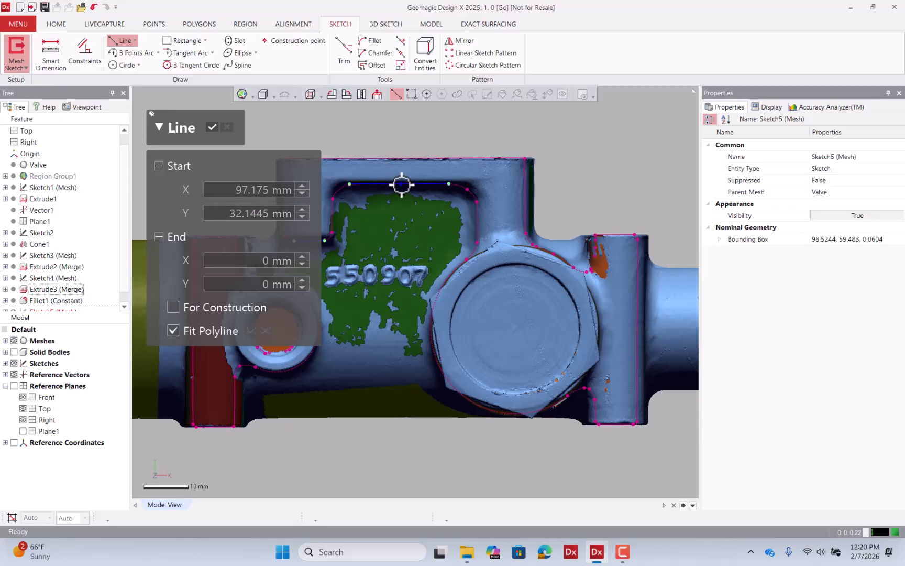
{"action": "scroll", "coordinate": [638, 253], "scroll_direction": "down", "scroll_amount": 2}
{"action": "scroll", "coordinate": [525, 228], "scroll_direction": "up", "scroll_amount": 4}
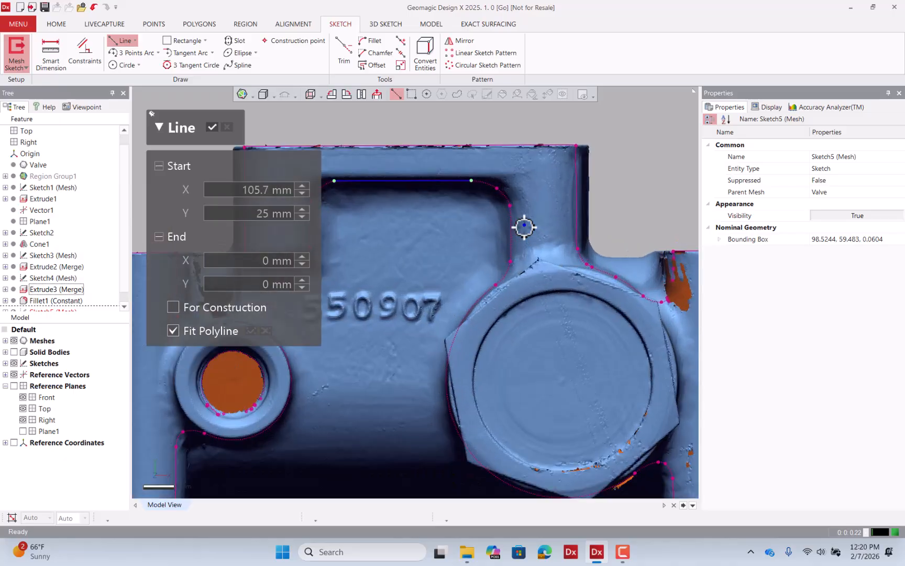
{"action": "scroll", "coordinate": [524, 228], "scroll_direction": "up", "scroll_amount": 3}
{"action": "left_click_drag", "start_coordinate": [485, 204], "coordinate": [515, 229]}
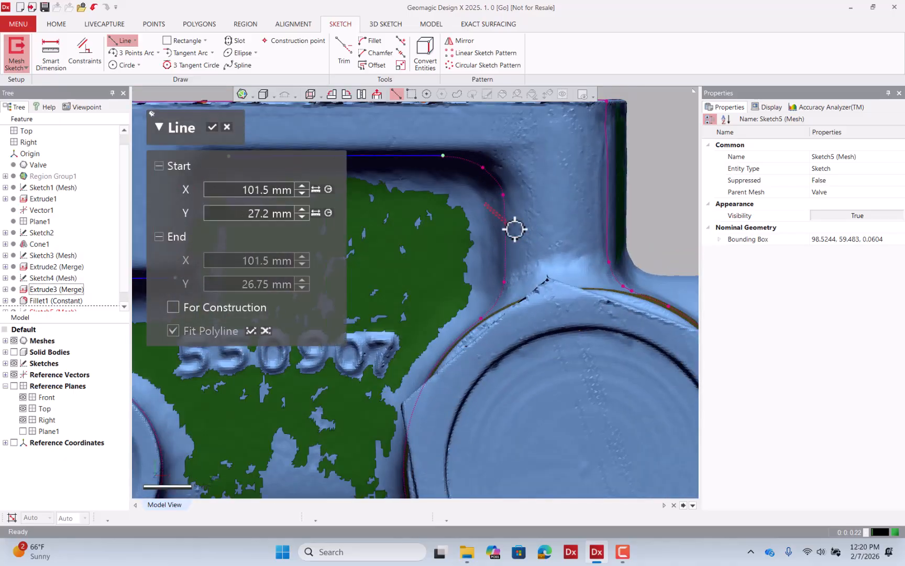
{"action": "key", "text": "Escape"}
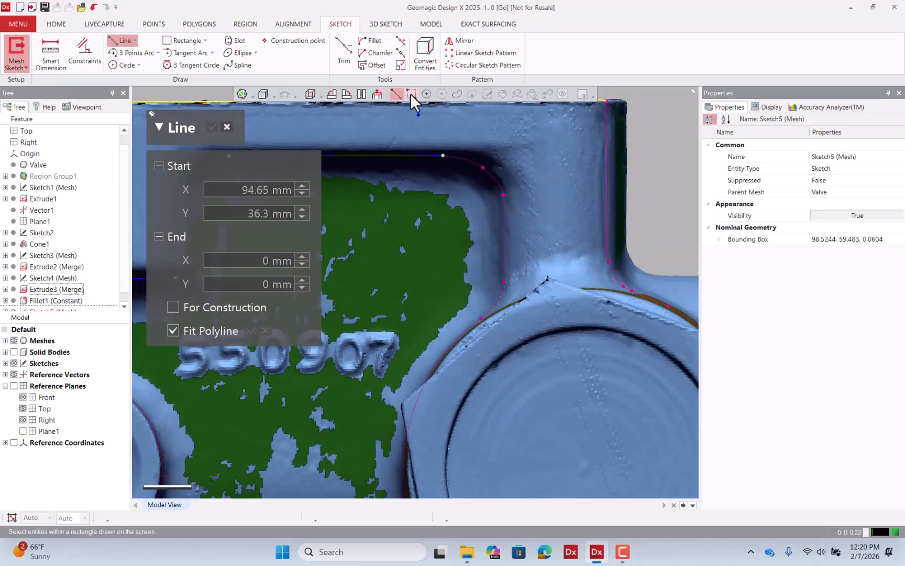
{"action": "left_click", "coordinate": [411, 94]}
{"action": "left_click_drag", "start_coordinate": [479, 195], "coordinate": [545, 277]}
{"action": "left_click", "coordinate": [212, 127]}
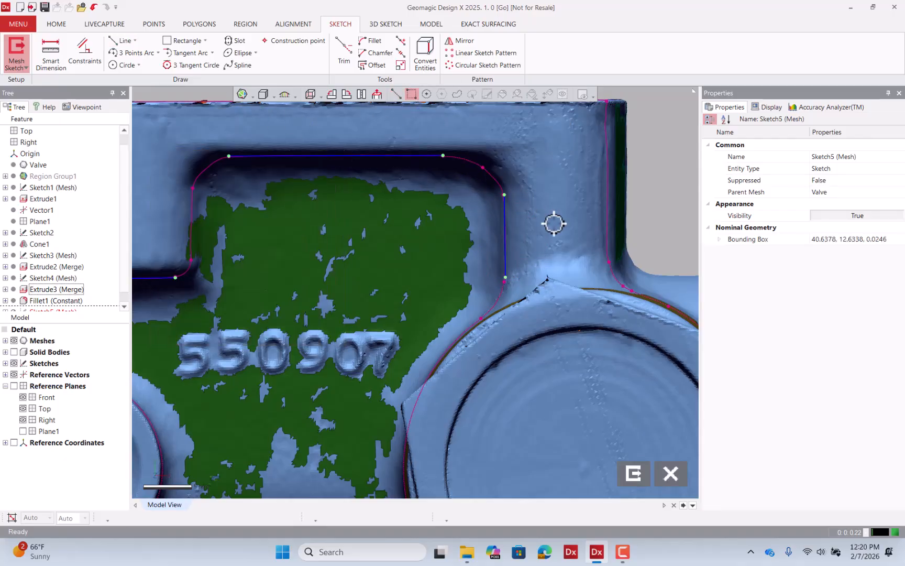
Fit lines to the pocket's remaining left and lower polyline segments.
{"action": "scroll", "coordinate": [553, 224], "scroll_direction": "down", "scroll_amount": 3}
{"action": "left_click", "coordinate": [121, 41]}
{"action": "scroll", "coordinate": [460, 258], "scroll_direction": "down", "scroll_amount": 2}
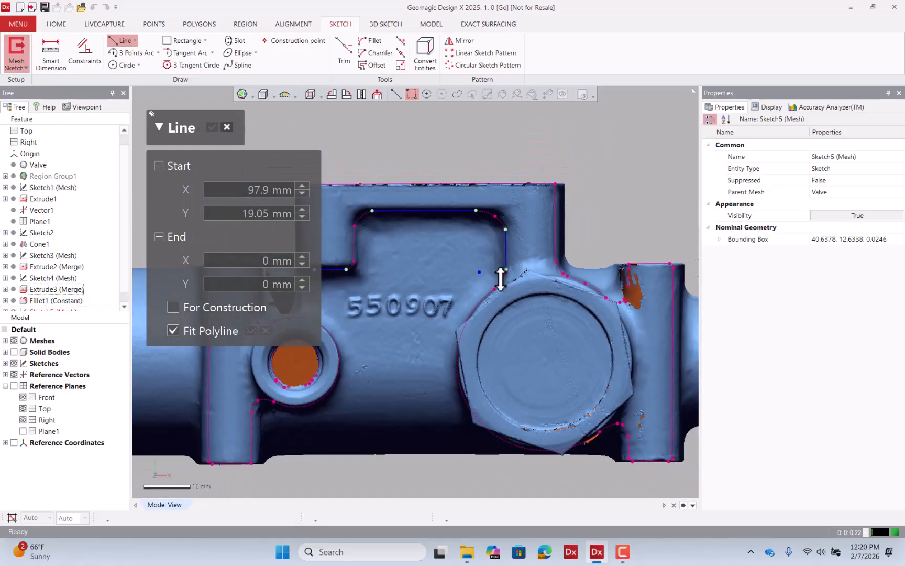
{"action": "scroll", "coordinate": [335, 233], "scroll_direction": "up", "scroll_amount": 2}
{"action": "left_click_drag", "start_coordinate": [381, 229], "coordinate": [352, 278]}
{"action": "left_click", "coordinate": [212, 128]}
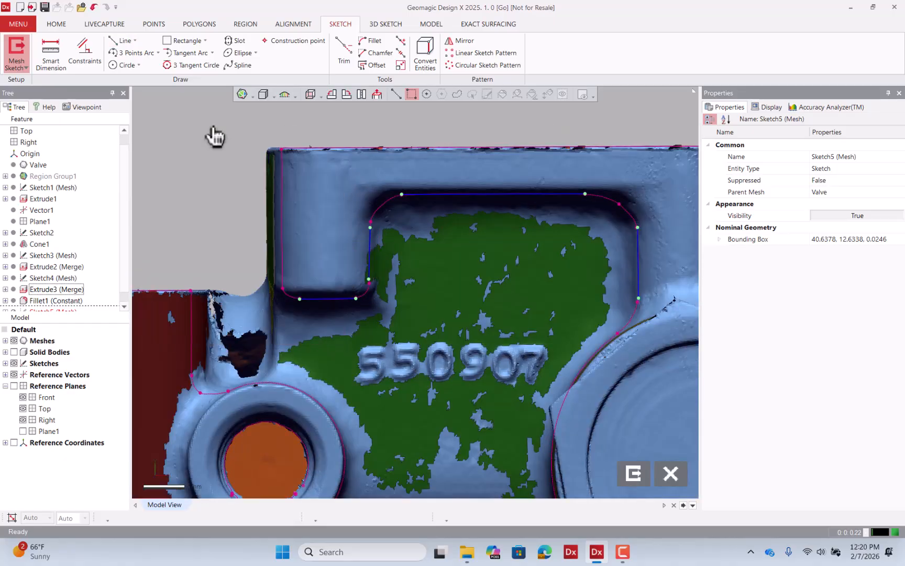
Corner-trim the pocket outline's lines where they meet and extend its right vertical line down below the body.
{"action": "scroll", "coordinate": [376, 194], "scroll_direction": "down", "scroll_amount": 3}
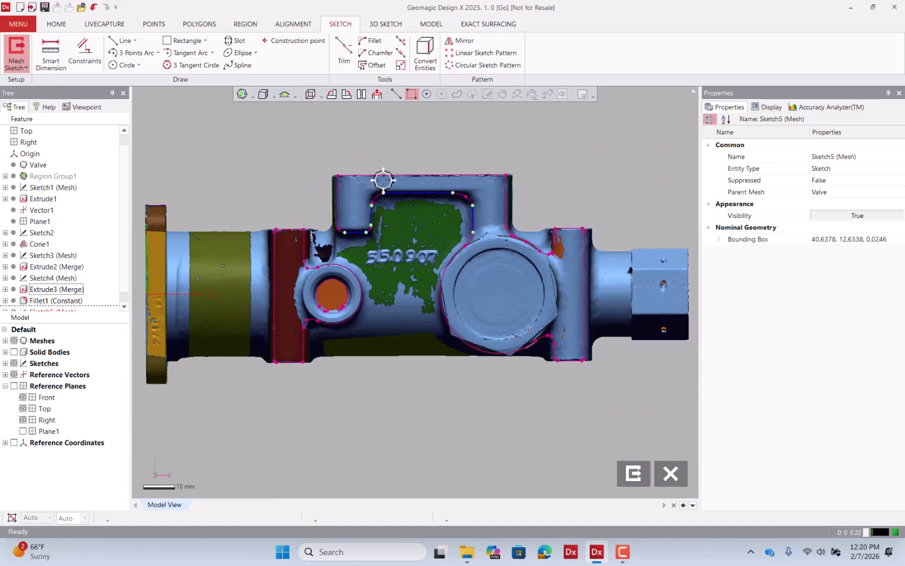
{"action": "left_click", "coordinate": [345, 52]}
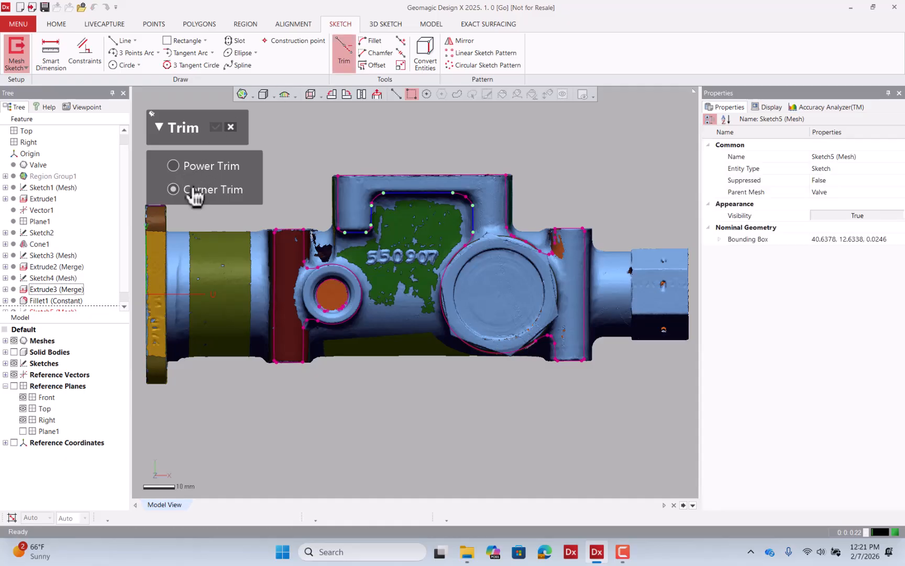
{"action": "left_click", "coordinate": [374, 212]}
{"action": "left_click", "coordinate": [403, 192]}
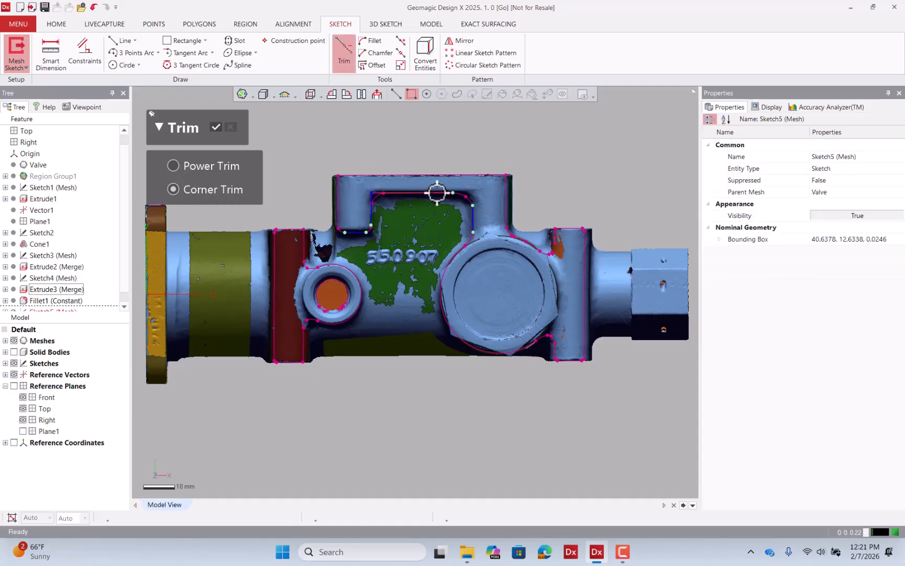
{"action": "left_click", "coordinate": [448, 195]}
{"action": "left_click", "coordinate": [472, 210]}
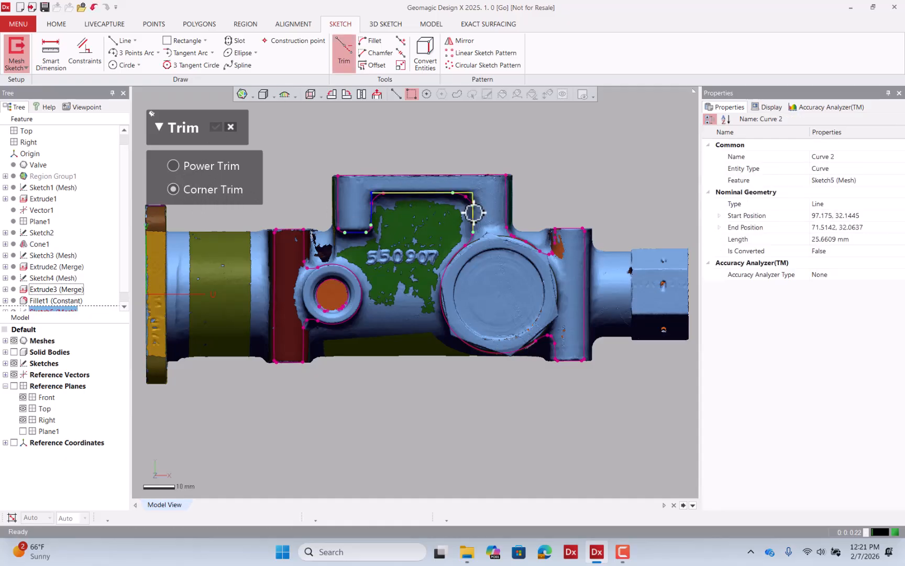
{"action": "left_click", "coordinate": [370, 220]}
{"action": "left_click", "coordinate": [357, 232]}
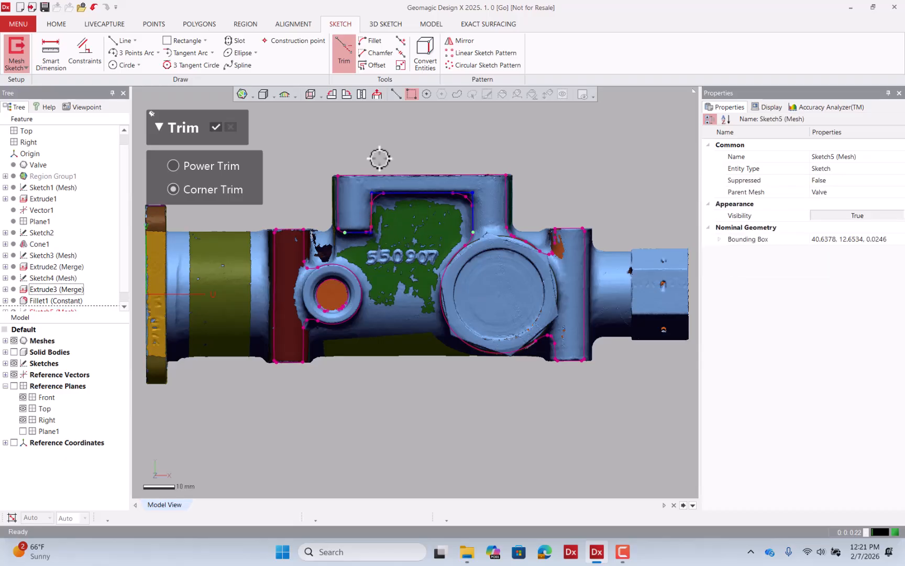
{"action": "left_click", "coordinate": [400, 65]}
{"action": "left_click_drag", "start_coordinate": [474, 231], "coordinate": [478, 269]}
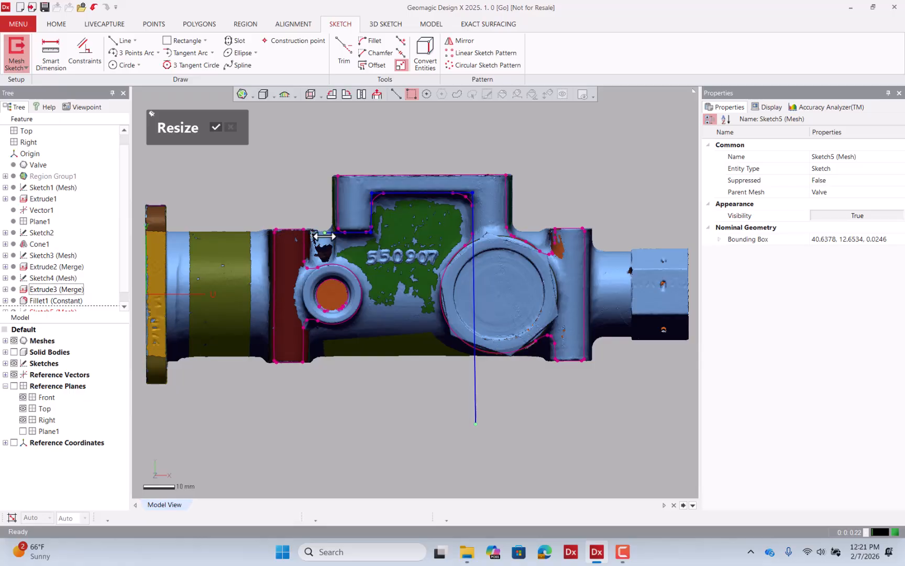
Draw a line about 68 mm down from the pocket's left end and across to the right line, closing the profile, and exit the sketch.
{"action": "left_click", "coordinate": [121, 40]}
{"action": "scroll", "coordinate": [488, 281], "scroll_direction": "down", "scroll_amount": 1}
{"action": "scroll", "coordinate": [488, 281], "scroll_direction": "down", "scroll_amount": 1}
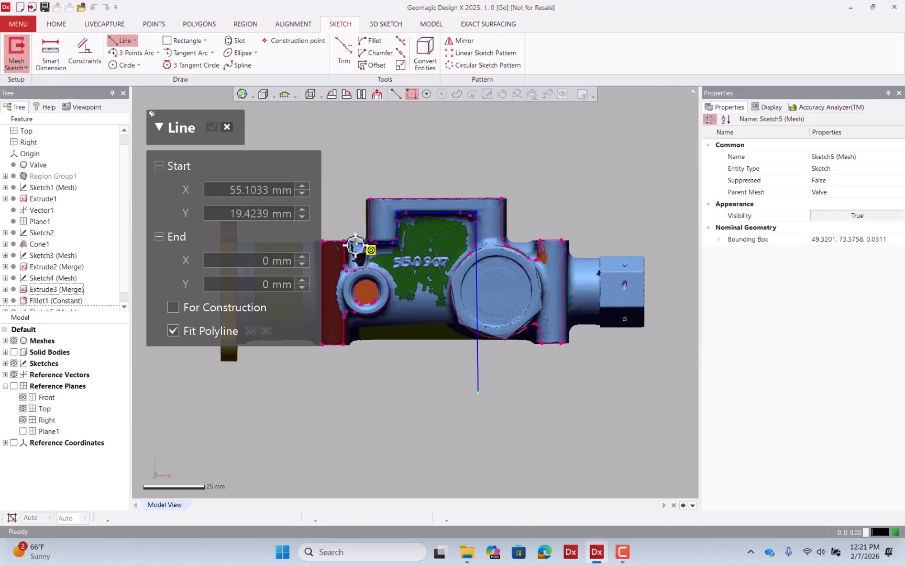
{"action": "left_click", "coordinate": [356, 244]}
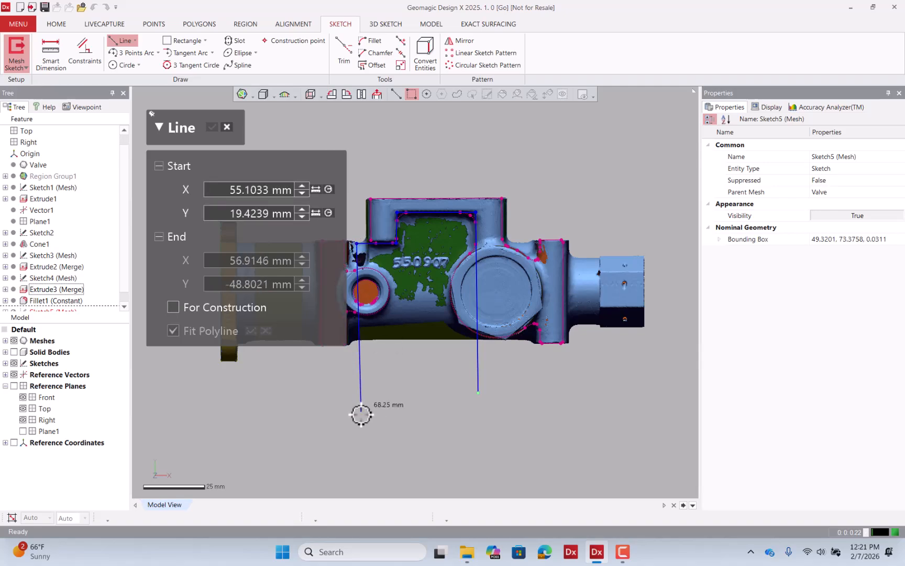
{"action": "left_click", "coordinate": [353, 393]}
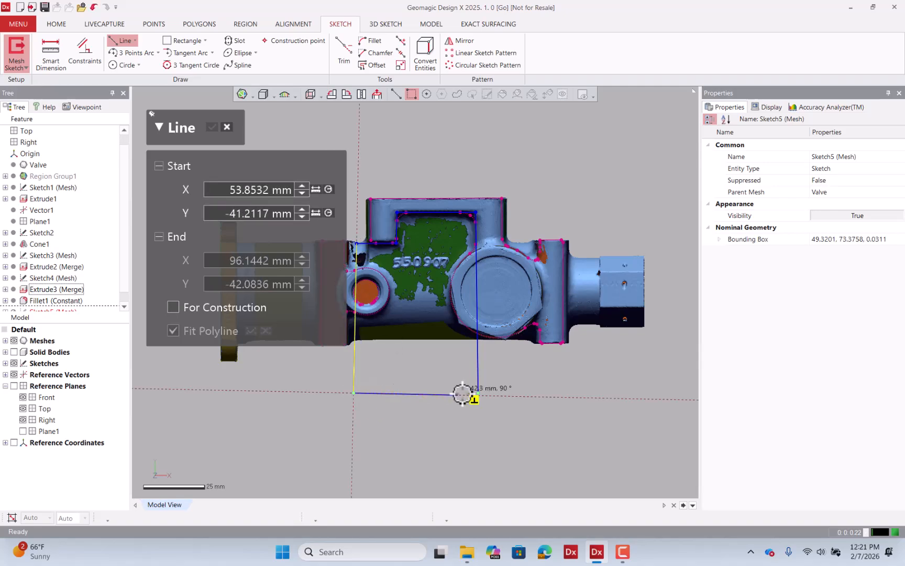
{"action": "left_click", "coordinate": [478, 392]}
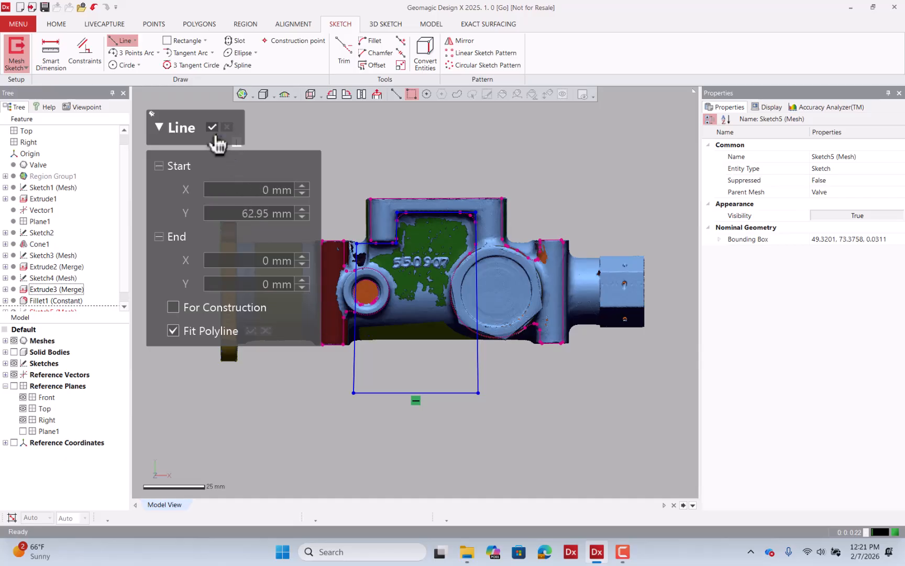
{"action": "left_click", "coordinate": [212, 128]}
{"action": "left_click", "coordinate": [639, 479]}
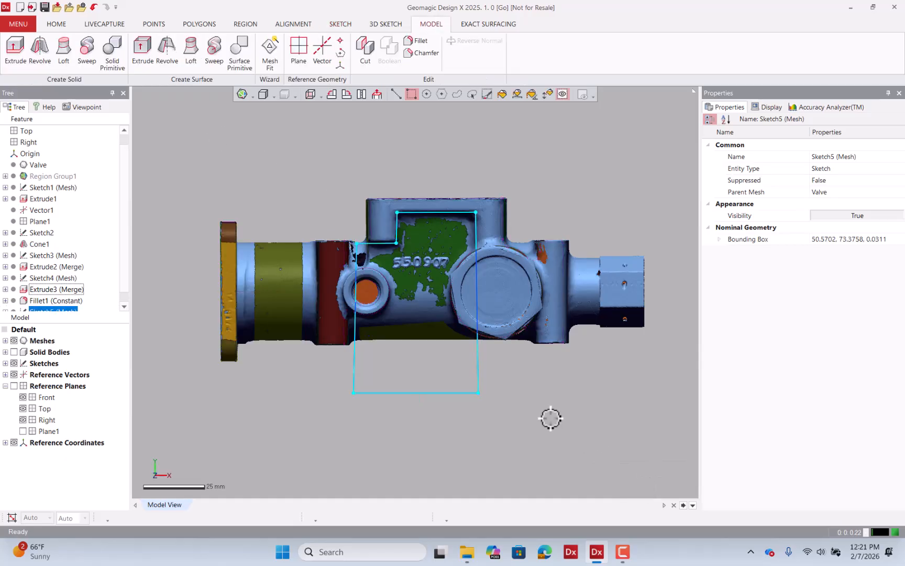
Show the solid body, hide the mesh, and extrude-cut the sketch profile up to a vertex on the body's top edge.
{"action": "left_click", "coordinate": [14, 351]}
{"action": "left_click", "coordinate": [5, 352]}
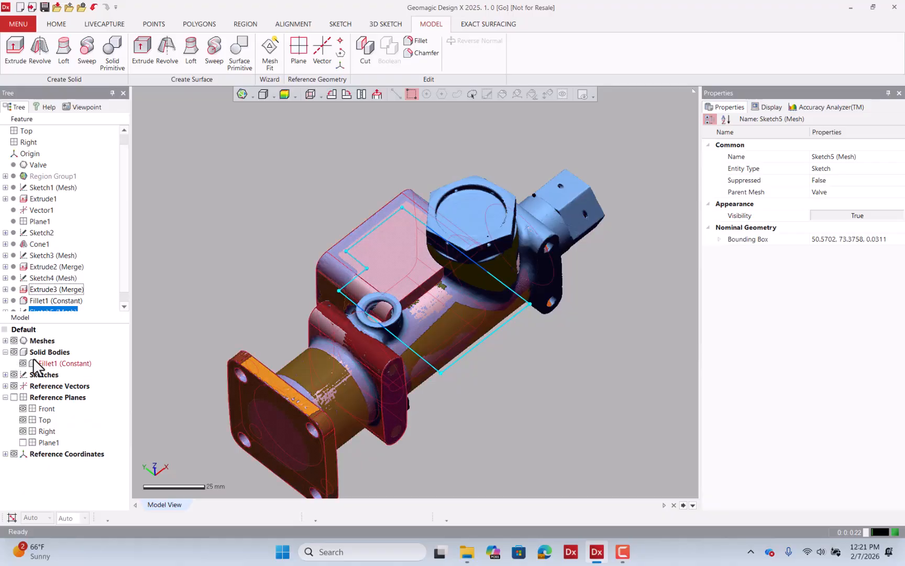
{"action": "left_click", "coordinate": [13, 340]}
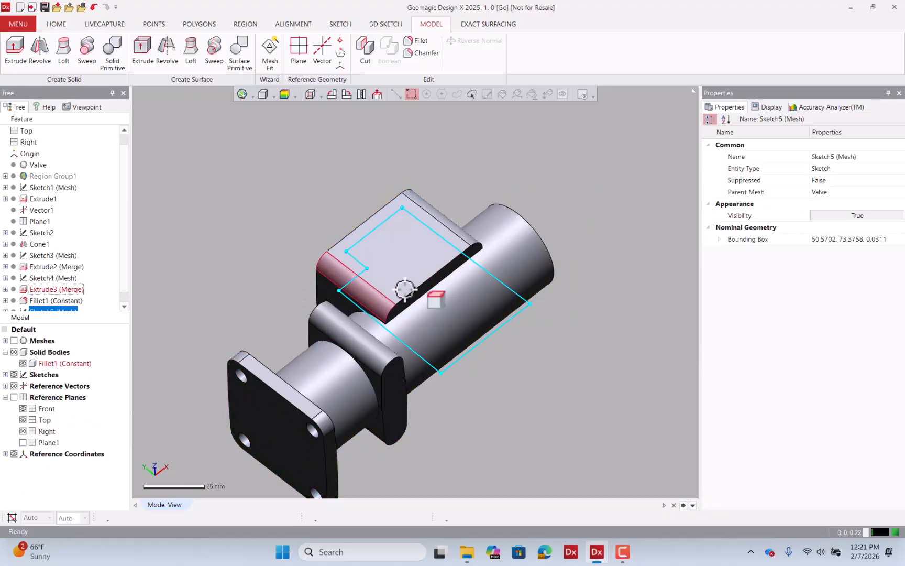
{"action": "left_click", "coordinate": [20, 58]}
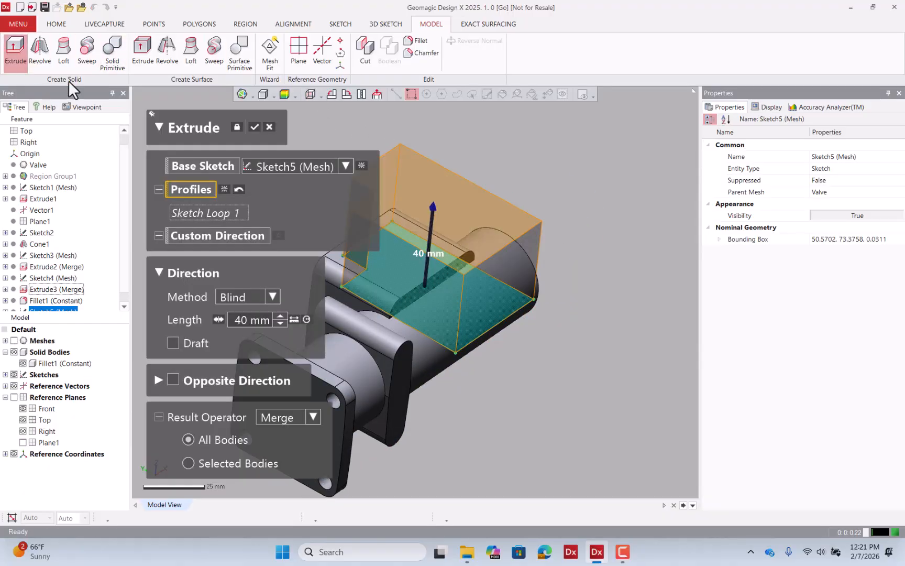
{"action": "left_click", "coordinate": [273, 297]}
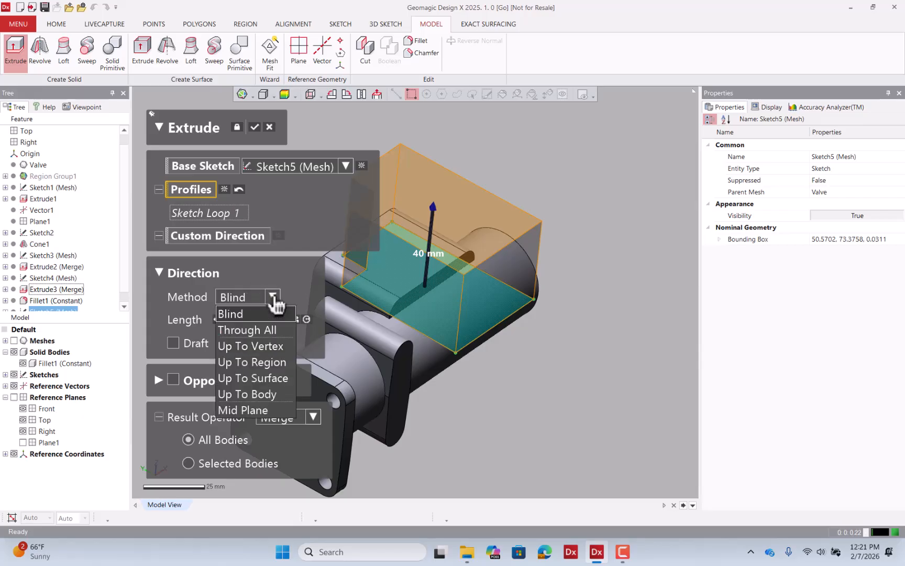
{"action": "left_click", "coordinate": [270, 342]}
{"action": "scroll", "coordinate": [361, 338], "scroll_direction": "up", "scroll_amount": 5}
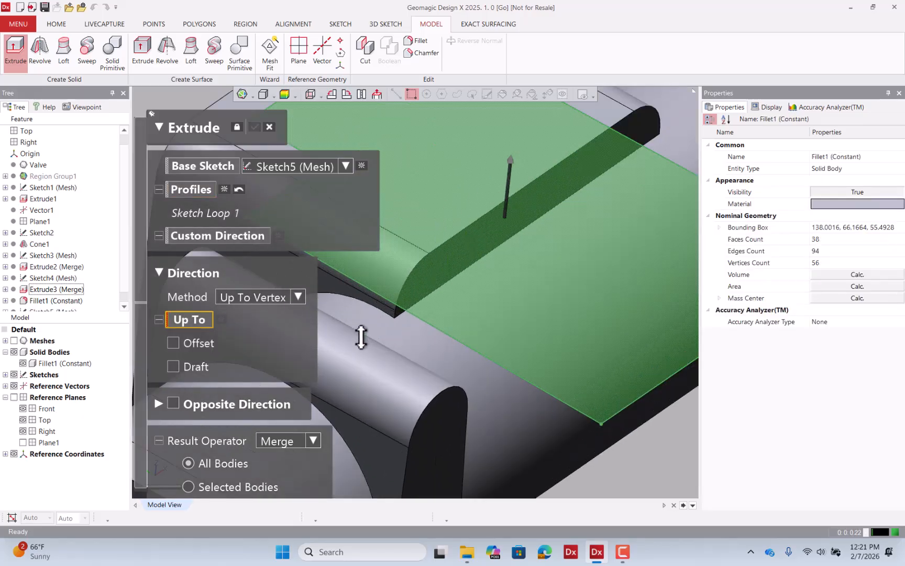
{"action": "left_click", "coordinate": [394, 317]}
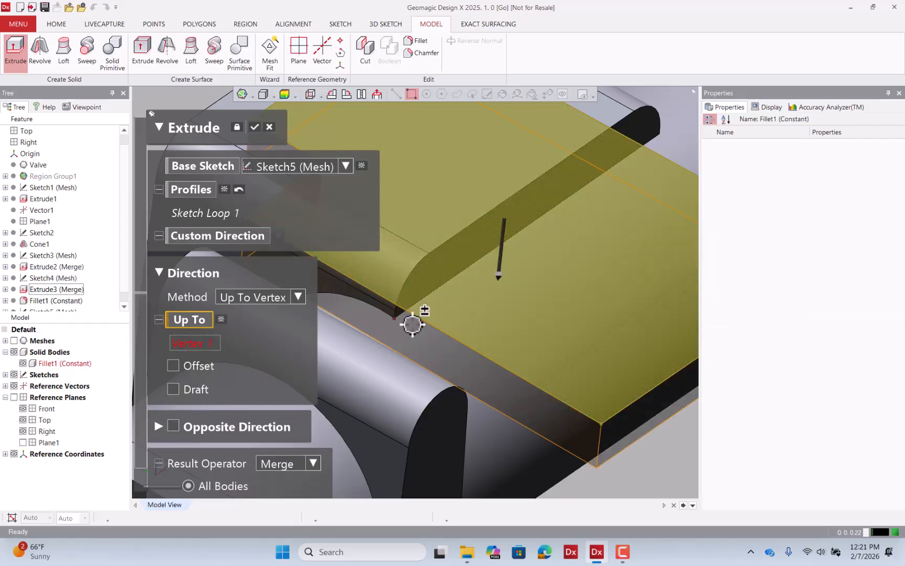
{"action": "right_click_drag", "start_coordinate": [376, 299], "coordinate": [304, 358]}
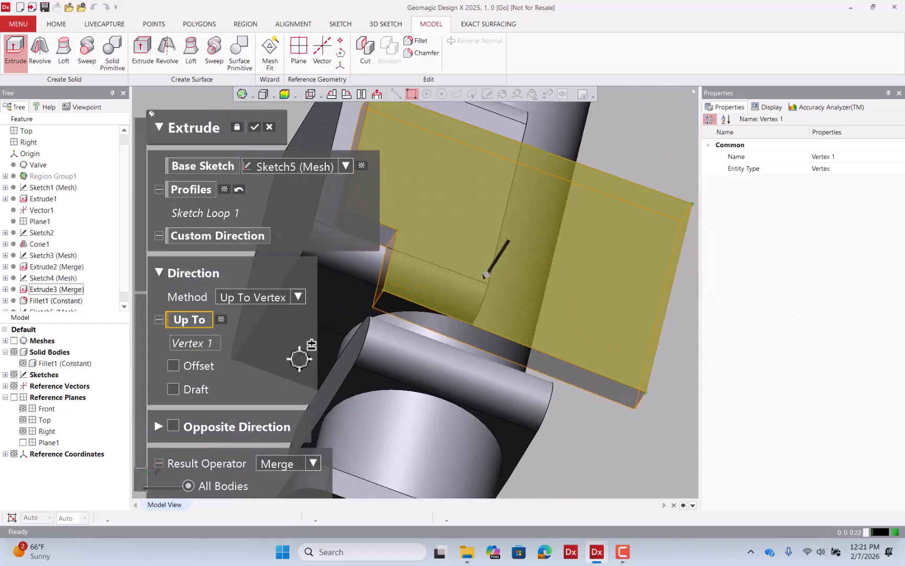
{"action": "left_click", "coordinate": [301, 474]}
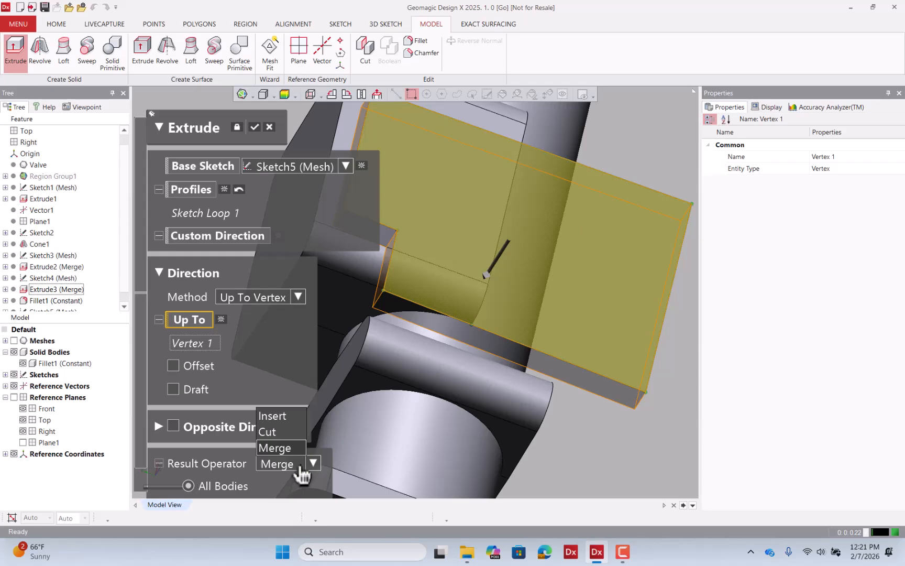
{"action": "left_click", "coordinate": [278, 432]}
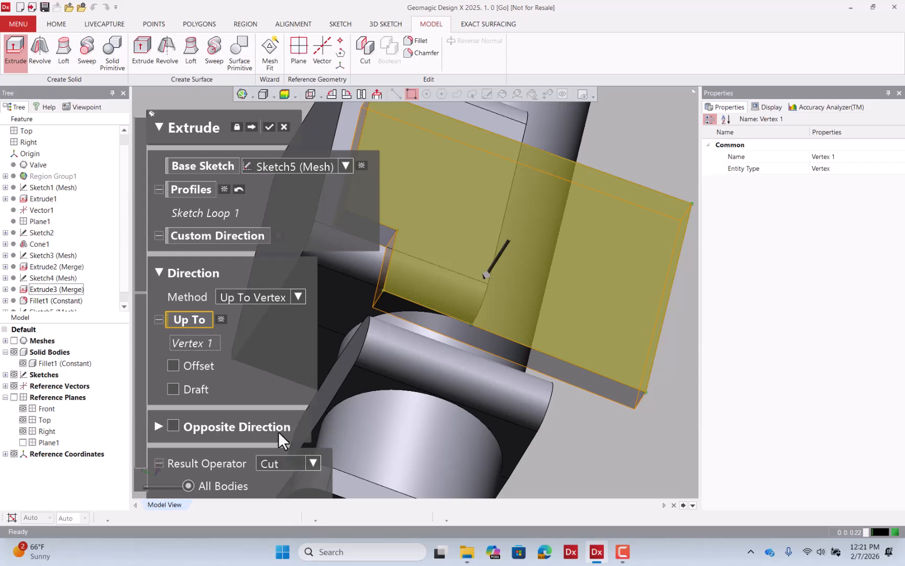
{"action": "left_click", "coordinate": [269, 127]}
Orbit the cut body and toggle the mesh's visibility to compare the pocket with the scan.
{"action": "mouse_move", "coordinate": [303, 146]}
{"action": "right_mouse_down"}
{"action": "mouse_move", "coordinate": [384, 229]}
{"action": "mouse_move", "coordinate": [338, 169]}
{"action": "mouse_move", "coordinate": [323, 177]}
{"action": "right_mouse_up"}
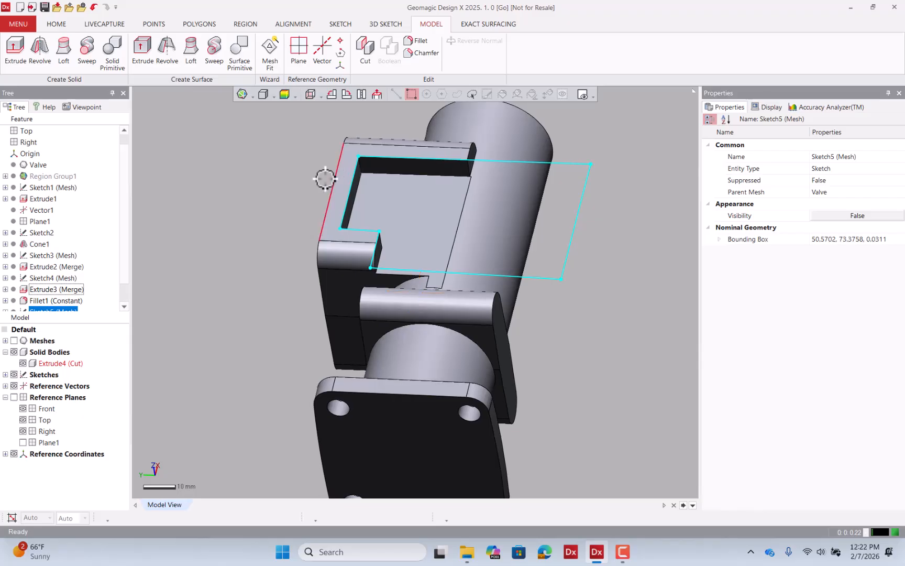
{"action": "left_click", "coordinate": [14, 341]}
{"action": "mouse_move", "coordinate": [335, 273]}
{"action": "right_mouse_down"}
{"action": "mouse_move", "coordinate": [355, 268]}
{"action": "mouse_move", "coordinate": [372, 360]}
{"action": "mouse_move", "coordinate": [395, 339]}
{"action": "mouse_move", "coordinate": [414, 245]}
{"action": "mouse_move", "coordinate": [323, 229]}
{"action": "right_mouse_up"}
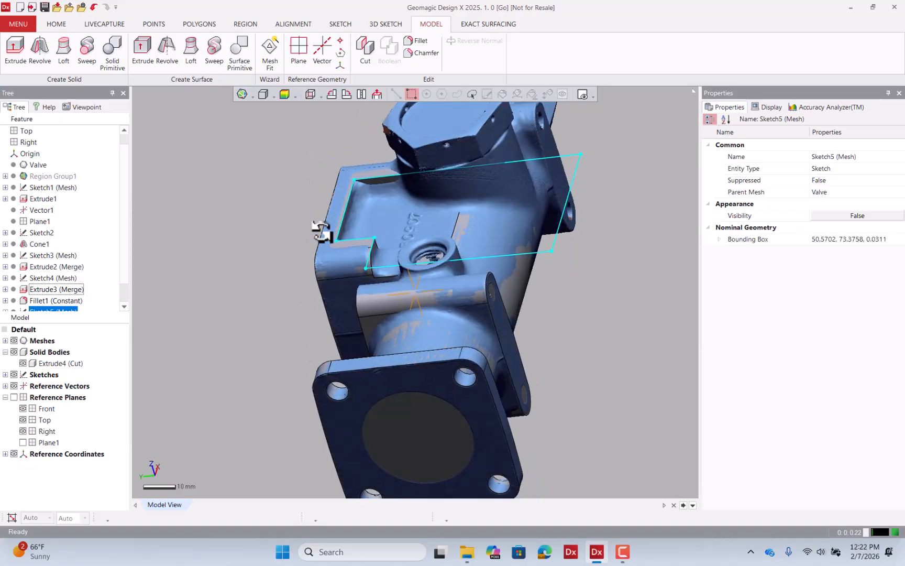
{"action": "left_click", "coordinate": [13, 341]}
{"action": "left_click", "coordinate": [229, 197]}
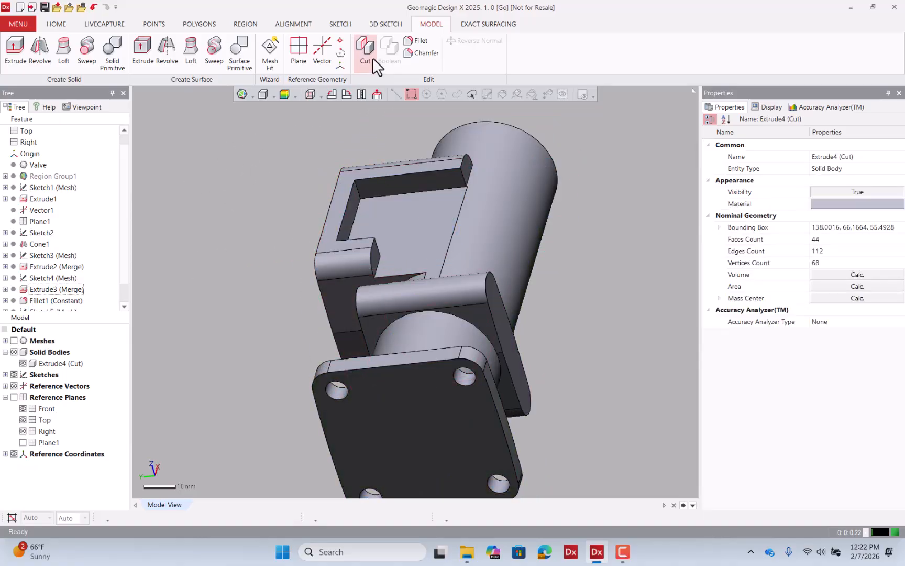
{"action": "left_click", "coordinate": [411, 42]}
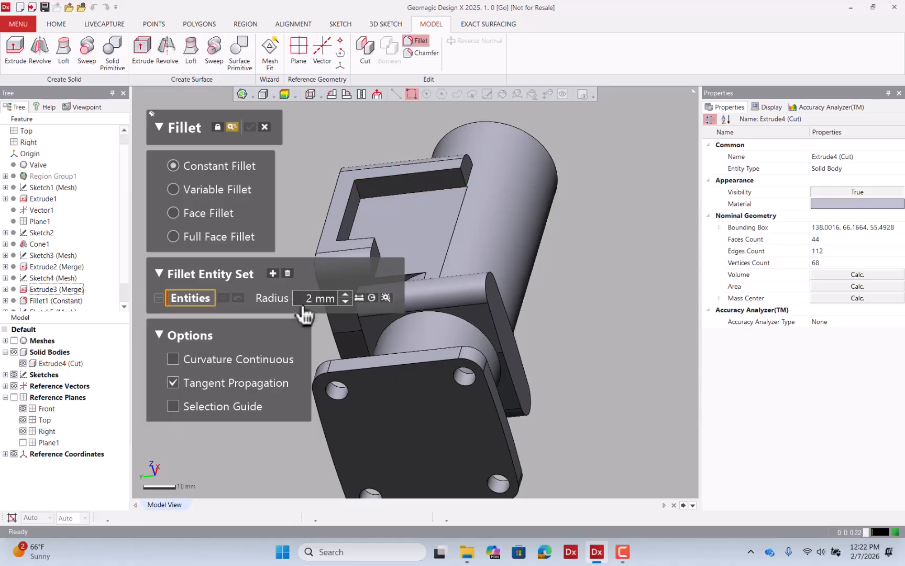
{"action": "left_click", "coordinate": [264, 127]}
Close the fillet dialog and move Fillet1 after the pocket cut in the feature tree.
{"action": "right_click_drag", "start_coordinate": [264, 149], "coordinate": [362, 295]}
{"action": "left_click", "coordinate": [356, 131]}
{"action": "scroll", "coordinate": [75, 303], "scroll_direction": "down", "scroll_amount": 1}
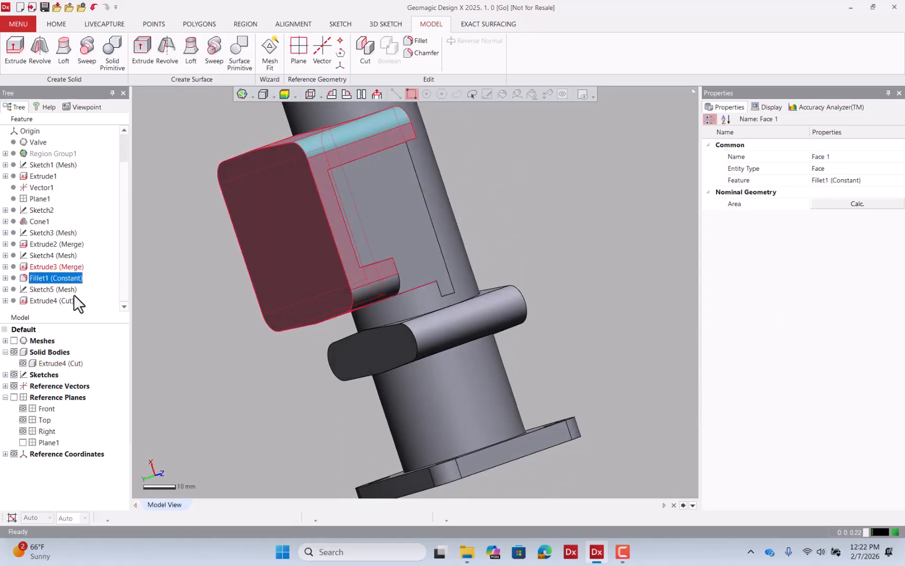
{"action": "left_click_drag", "start_coordinate": [72, 278], "coordinate": [77, 309]}
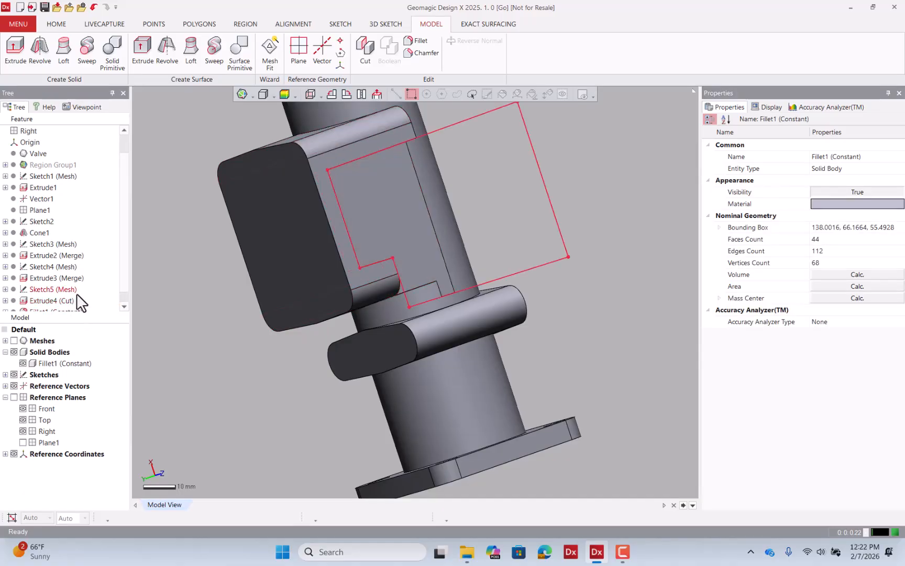
Edit Fillet1 to add the edges of the pocket's upper and lower lugs.
{"action": "scroll", "coordinate": [77, 293], "scroll_direction": "down", "scroll_amount": 1}
{"action": "double_click", "coordinate": [76, 302]}
{"action": "right_click_drag", "start_coordinate": [325, 232], "coordinate": [335, 170]}
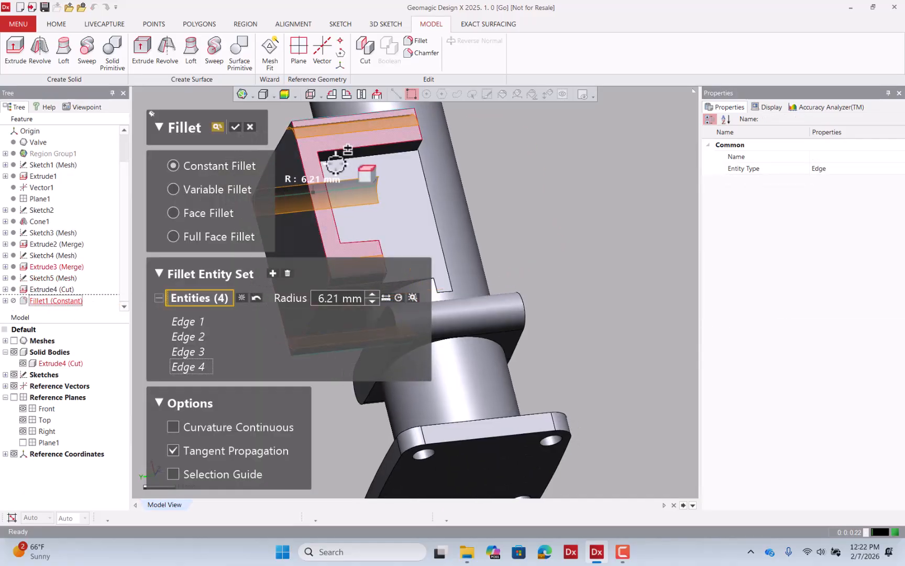
{"action": "left_click", "coordinate": [384, 145]}
{"action": "left_click", "coordinate": [365, 242]}
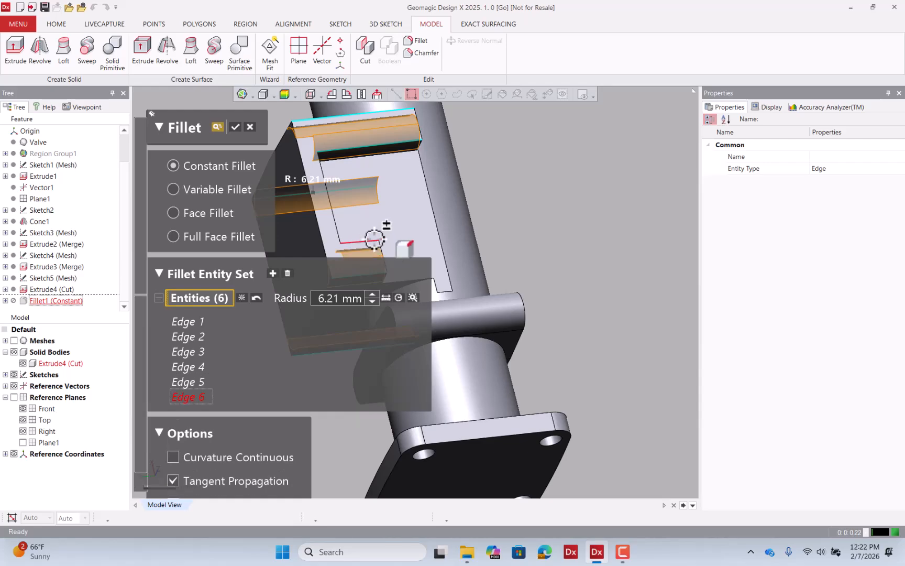
{"action": "right_click_drag", "start_coordinate": [365, 242], "coordinate": [262, 135]}
{"action": "left_click", "coordinate": [236, 127]}
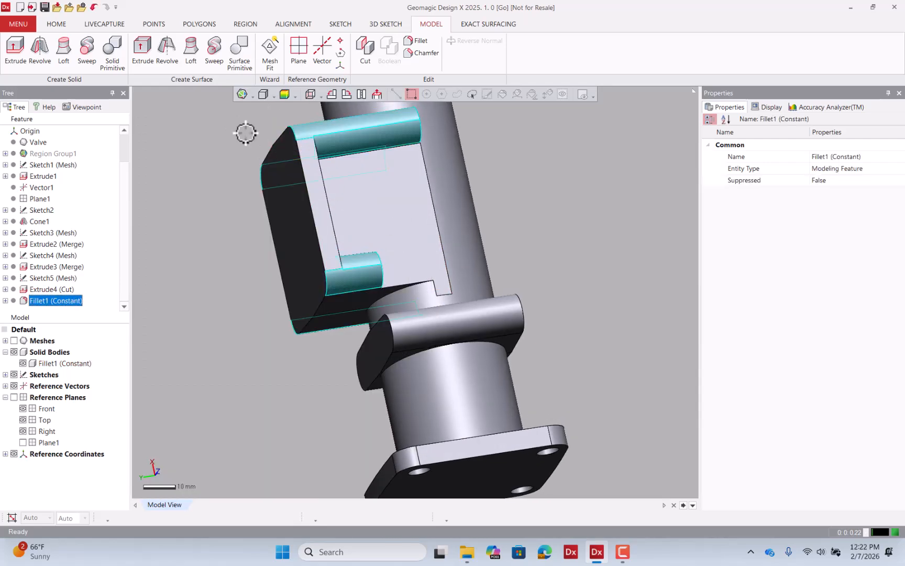
Fillet the inner edge under the pocket's upper lug with the radius estimated from the scan, 5.2326 mm.
{"action": "right_click_drag", "start_coordinate": [535, 221], "coordinate": [497, 294]}
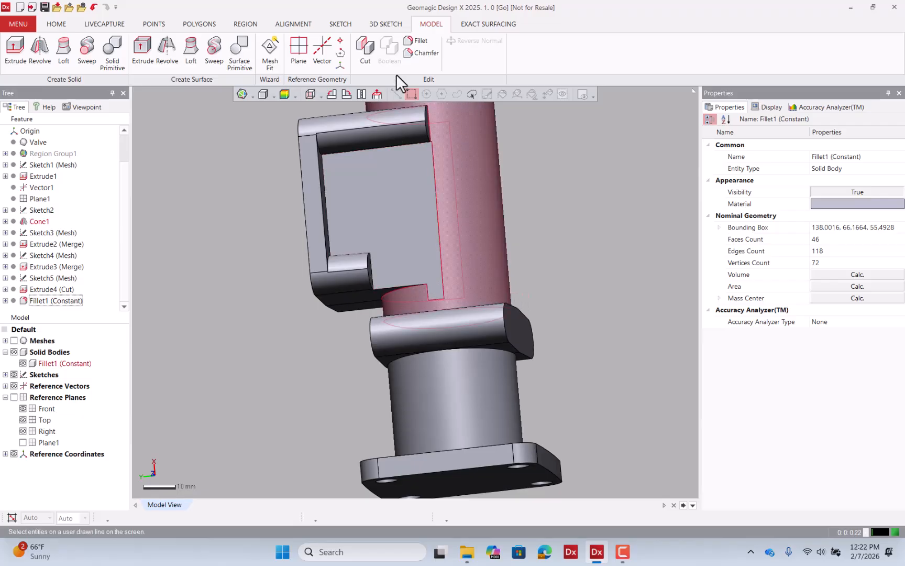
{"action": "left_click", "coordinate": [417, 40]}
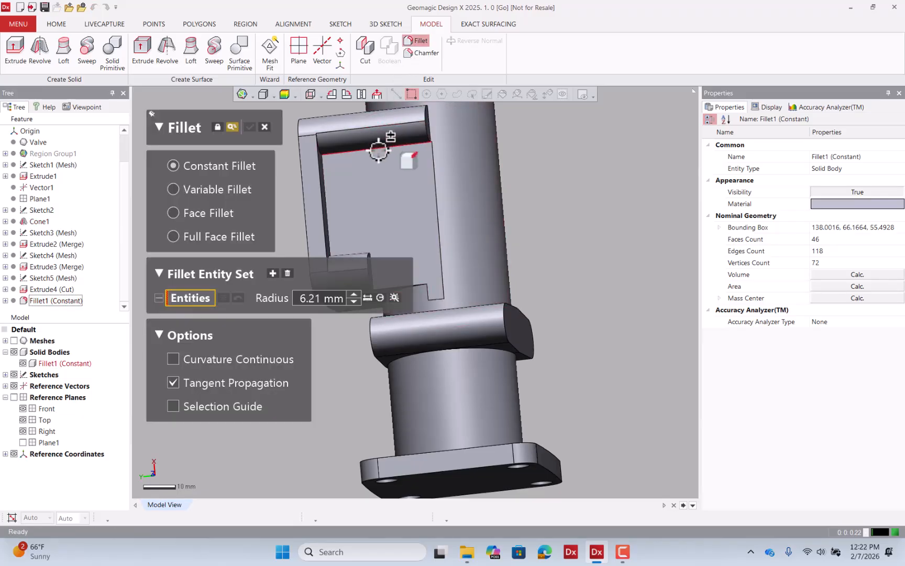
{"action": "left_click", "coordinate": [377, 150]}
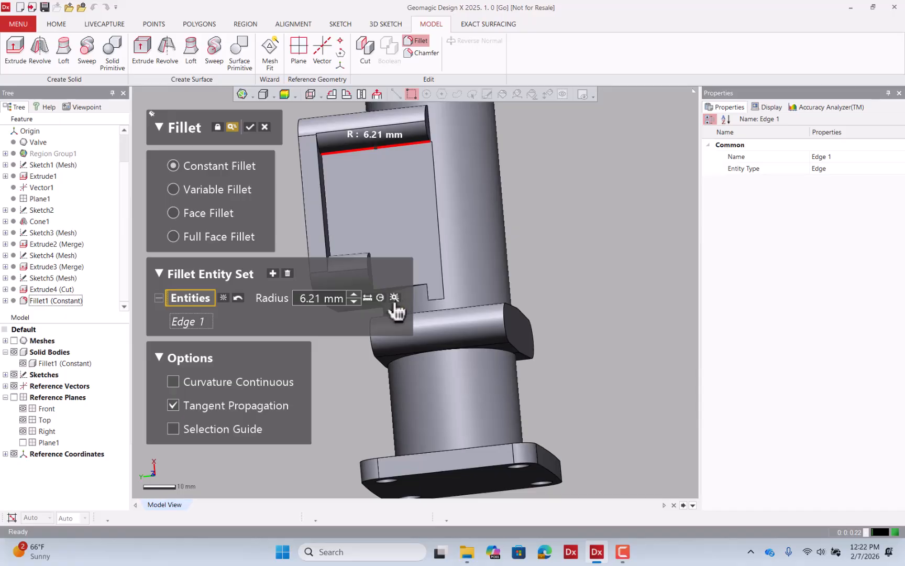
{"action": "right_click_drag", "start_coordinate": [392, 301], "coordinate": [422, 178]}
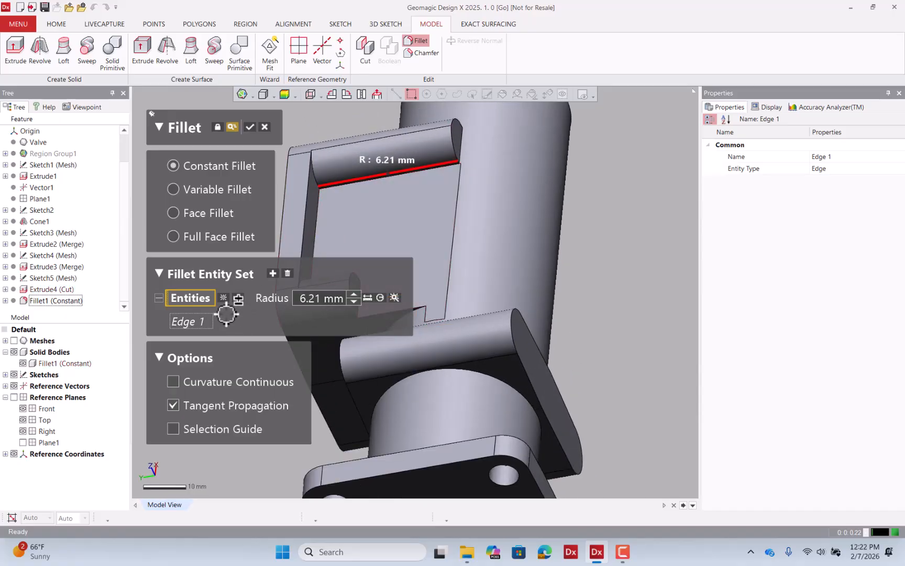
{"action": "left_click", "coordinate": [224, 297]}
{"action": "scroll", "coordinate": [367, 186], "scroll_direction": "up", "scroll_amount": 2}
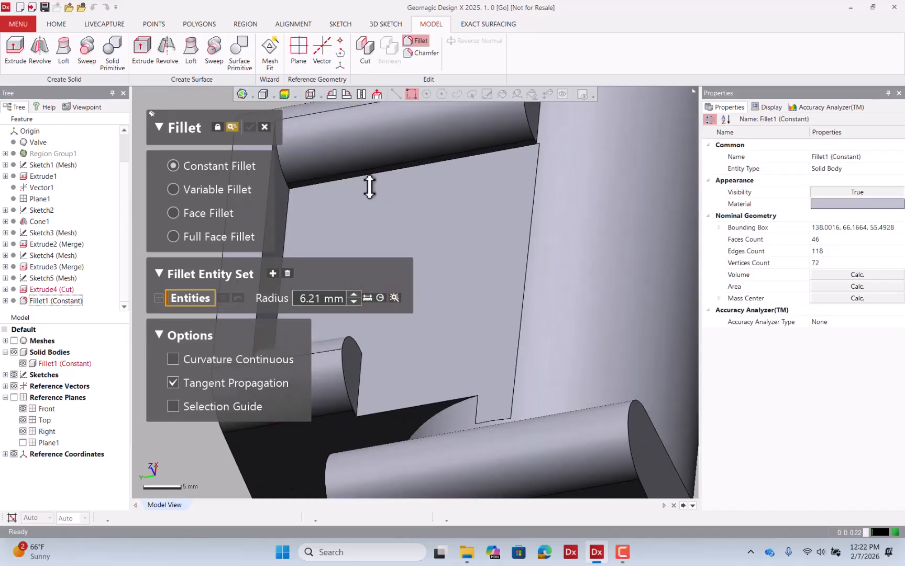
{"action": "left_click", "coordinate": [397, 168]}
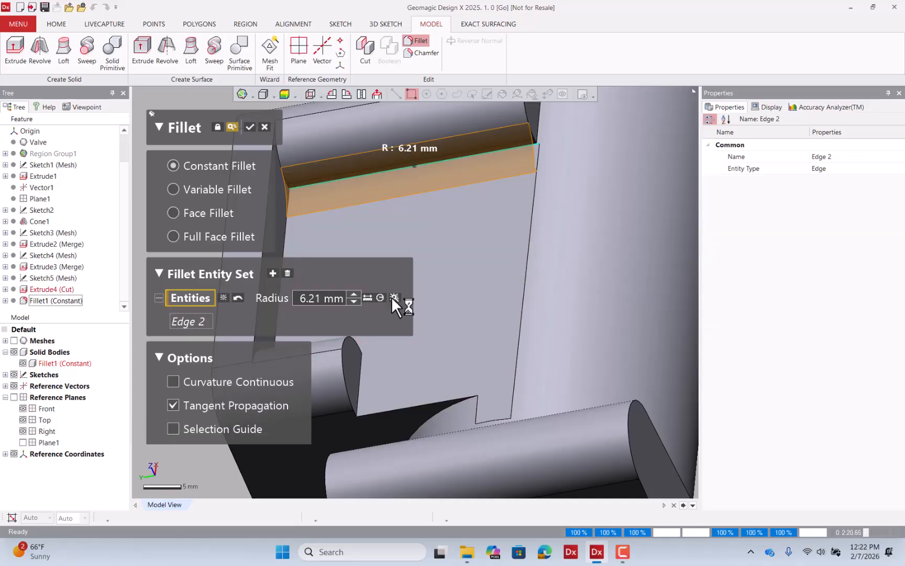
{"action": "left_click", "coordinate": [392, 297]}
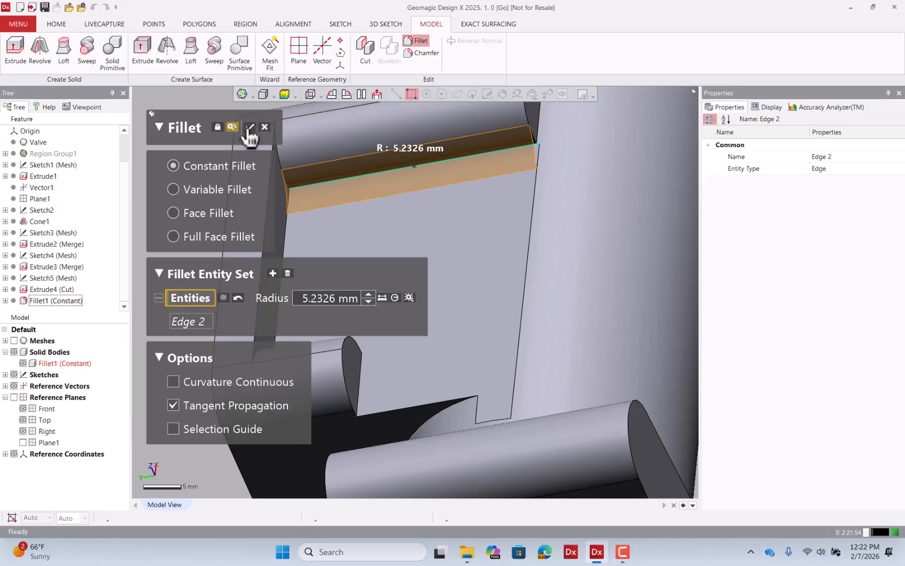
{"action": "left_click", "coordinate": [250, 134]}
Fillet the inner edge of the pocket's lower lug with its scan-estimated radius of 5.6945 mm.
{"action": "right_click_drag", "start_coordinate": [585, 287], "coordinate": [481, 299]}
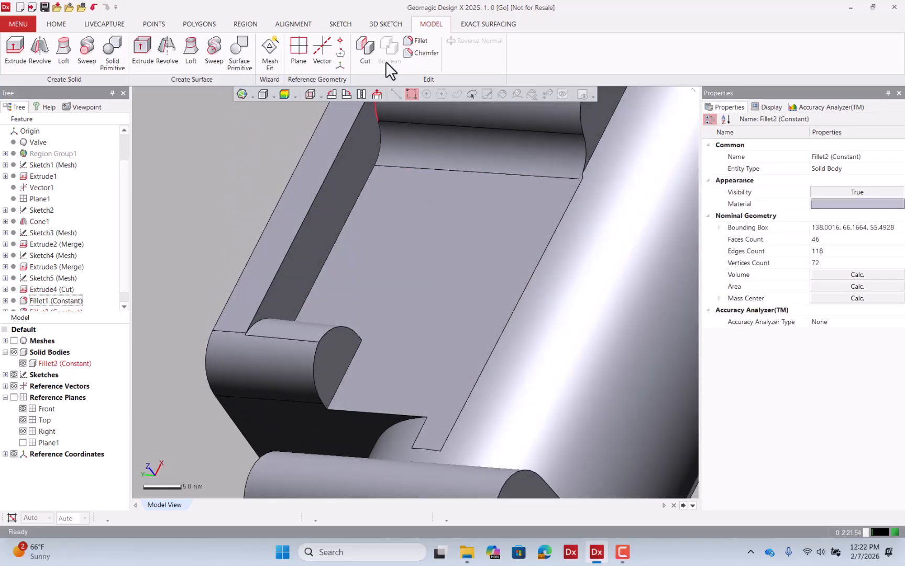
{"action": "left_click", "coordinate": [419, 41]}
{"action": "left_click", "coordinate": [355, 356]}
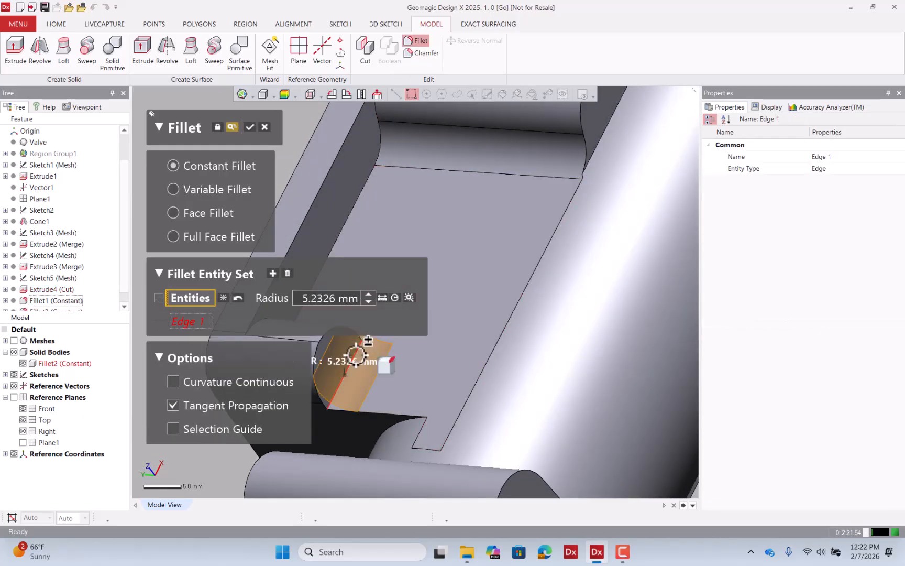
{"action": "left_click", "coordinate": [409, 297]}
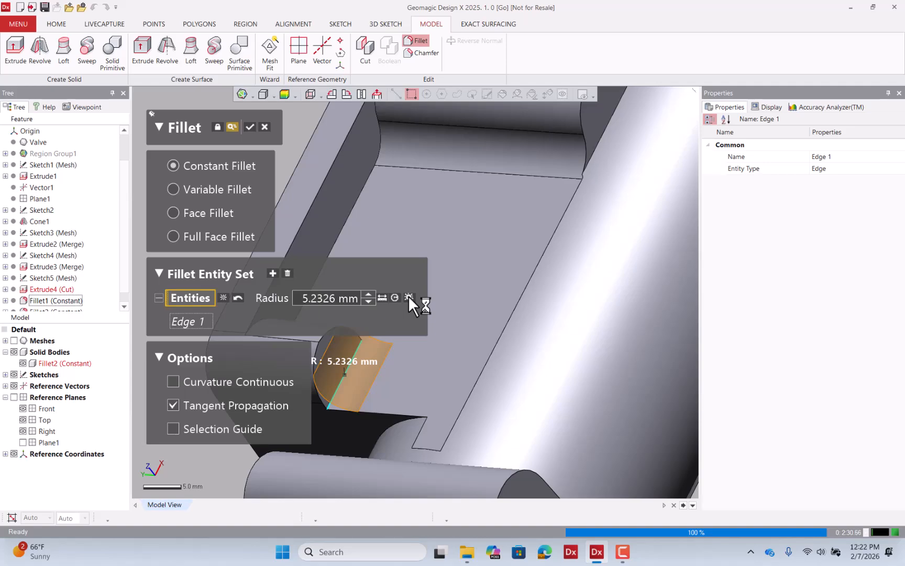
{"action": "right_click_drag", "start_coordinate": [418, 307], "coordinate": [309, 309]}
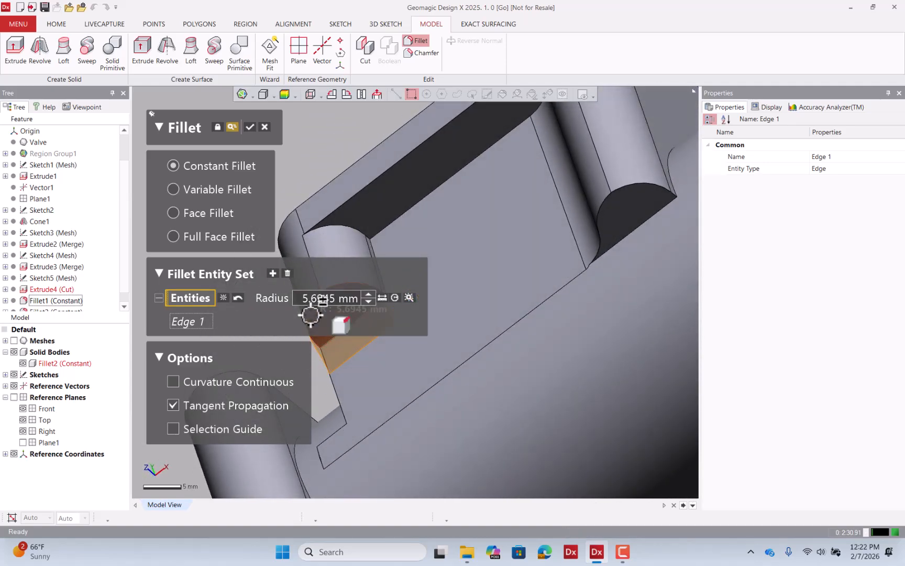
{"action": "left_click", "coordinate": [250, 127]}
Fillet the vertical edge at the pocket's lower step with a 5.6945 mm radius.
{"action": "right_click_drag", "start_coordinate": [476, 315], "coordinate": [529, 301]}
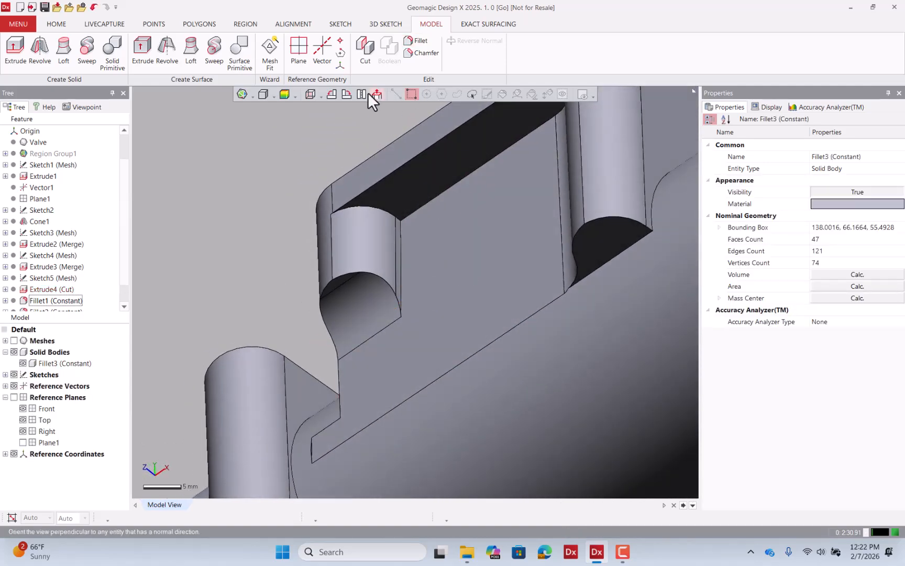
{"action": "left_click", "coordinate": [414, 41]}
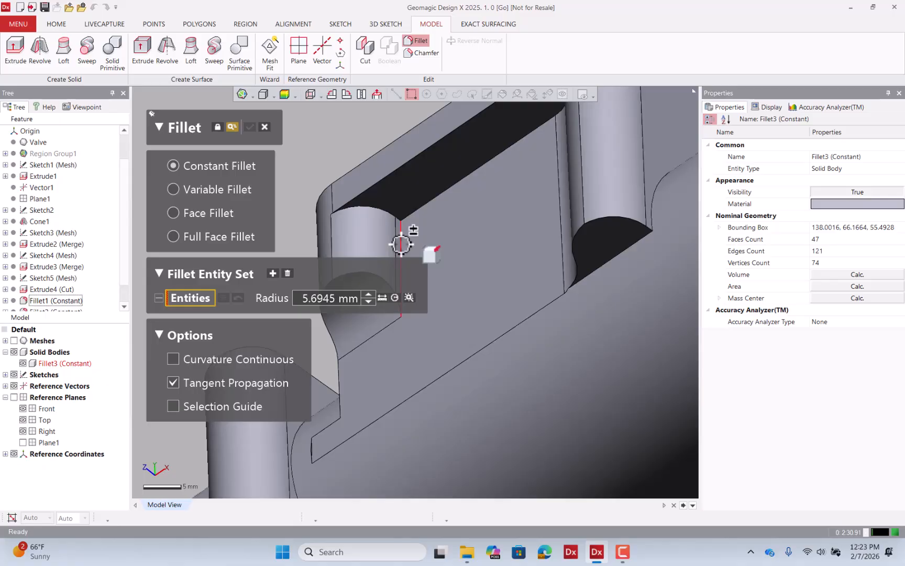
{"action": "left_click", "coordinate": [401, 243]}
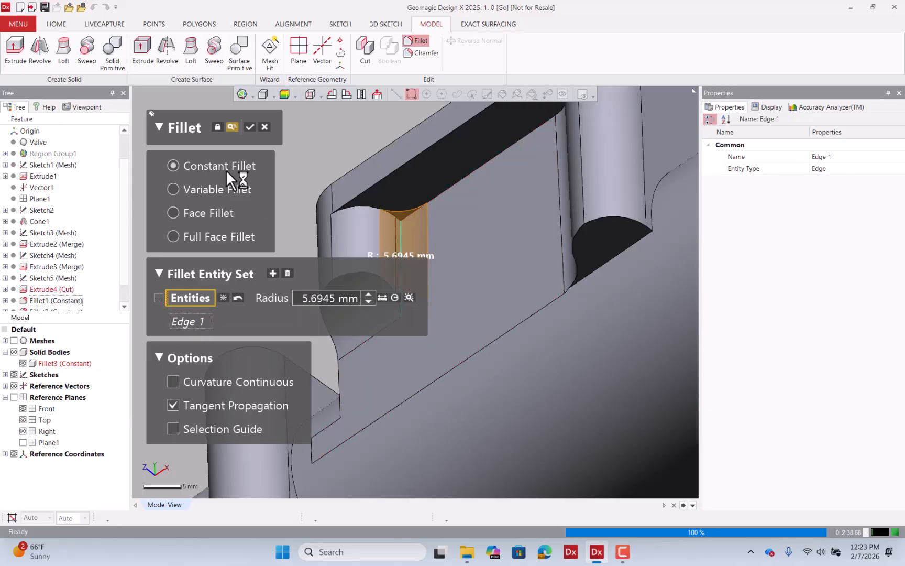
{"action": "left_click", "coordinate": [249, 127]}
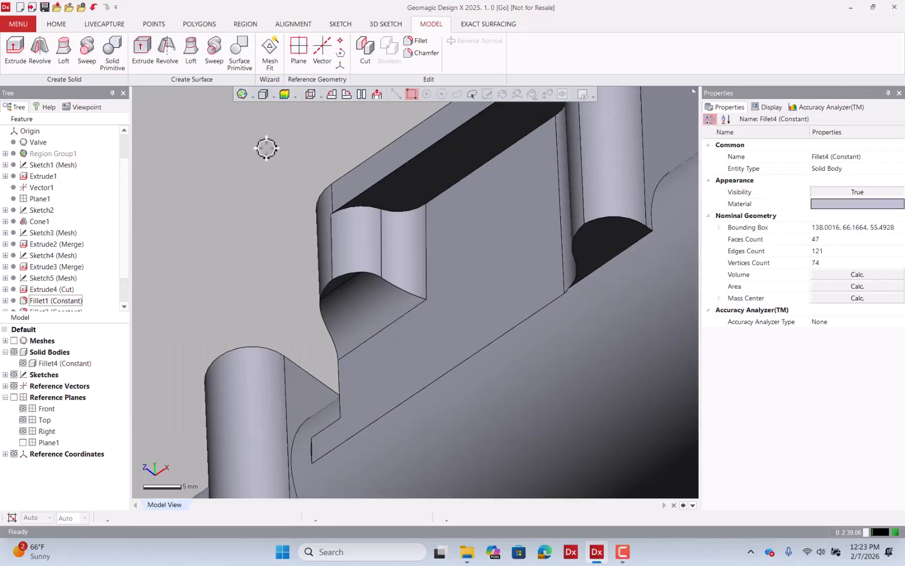
Fillet the three curved edges around the pocket's notch corner with a 2.5 mm radius.
{"action": "right_click_drag", "start_coordinate": [265, 147], "coordinate": [428, 223]}
{"action": "right_click_drag", "start_coordinate": [444, 206], "coordinate": [418, 137]}
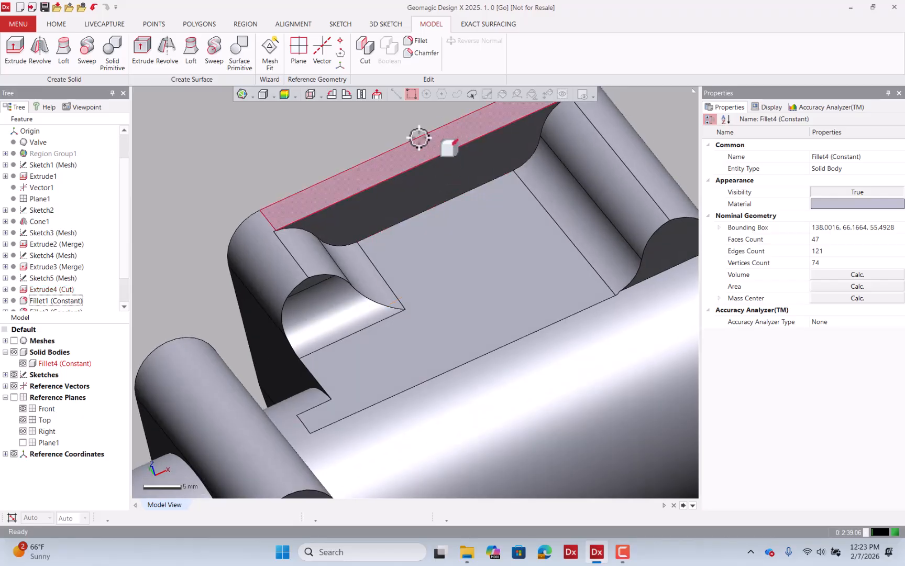
{"action": "left_click", "coordinate": [416, 40]}
{"action": "right_click_drag", "start_coordinate": [390, 192], "coordinate": [578, 267]}
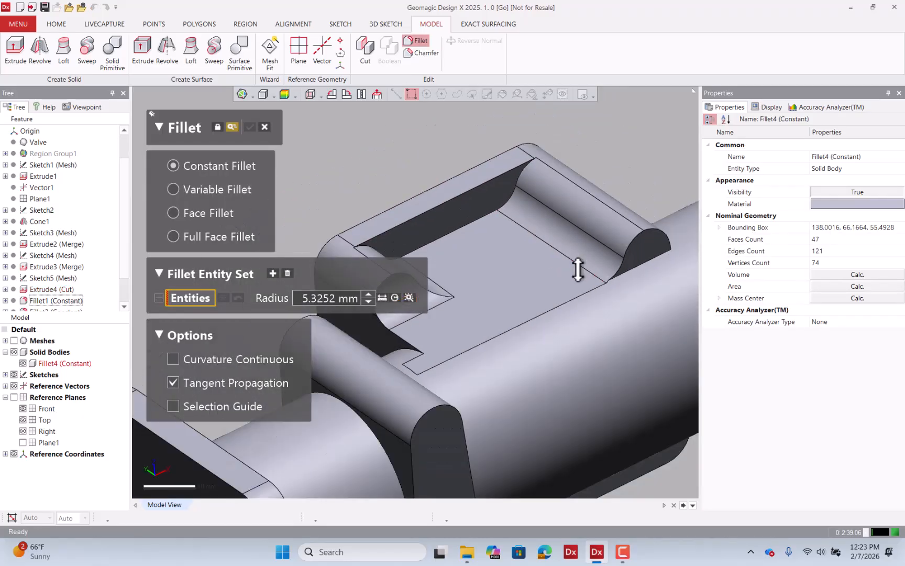
{"action": "left_click", "coordinate": [529, 325]}
{"action": "right_click_drag", "start_coordinate": [572, 316], "coordinate": [630, 339]}
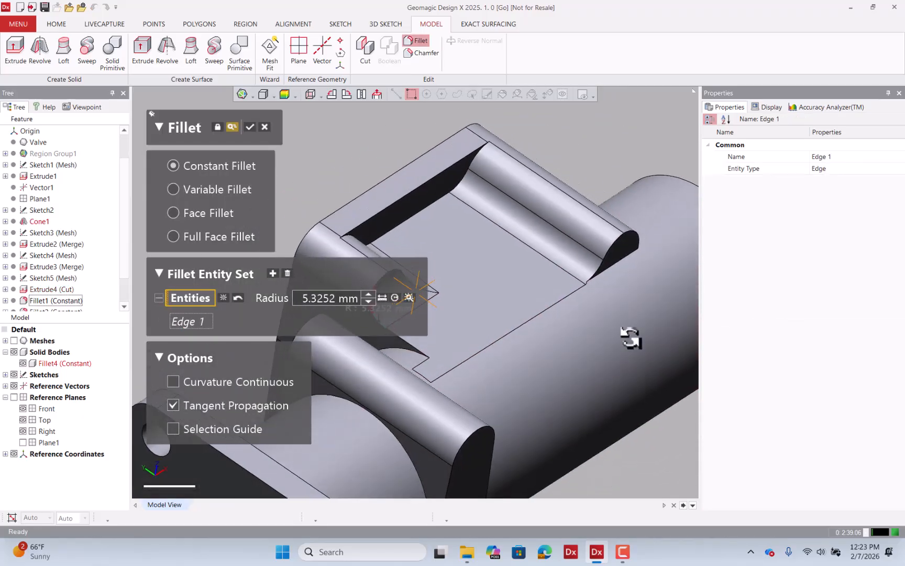
{"action": "scroll", "coordinate": [608, 337], "scroll_direction": "down", "scroll_amount": 2}
{"action": "scroll", "coordinate": [448, 311], "scroll_direction": "up", "scroll_amount": 4}
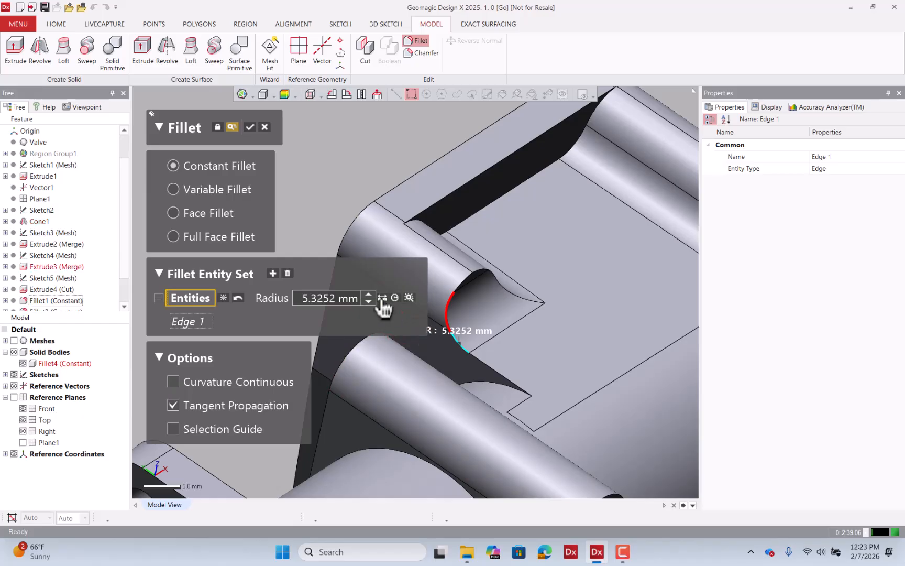
{"action": "left_click", "coordinate": [410, 296]}
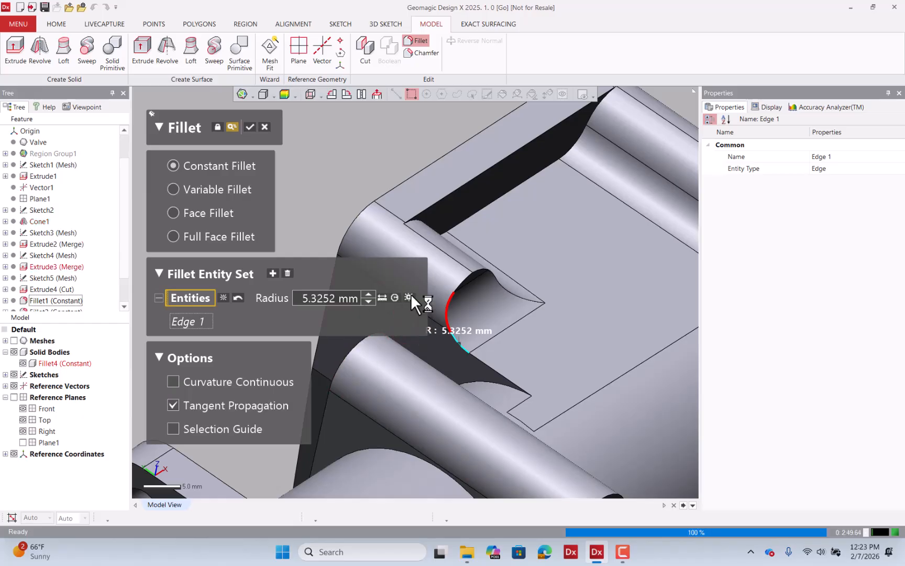
{"action": "left_click", "coordinate": [382, 298]}
{"action": "left_click", "coordinate": [484, 272]}
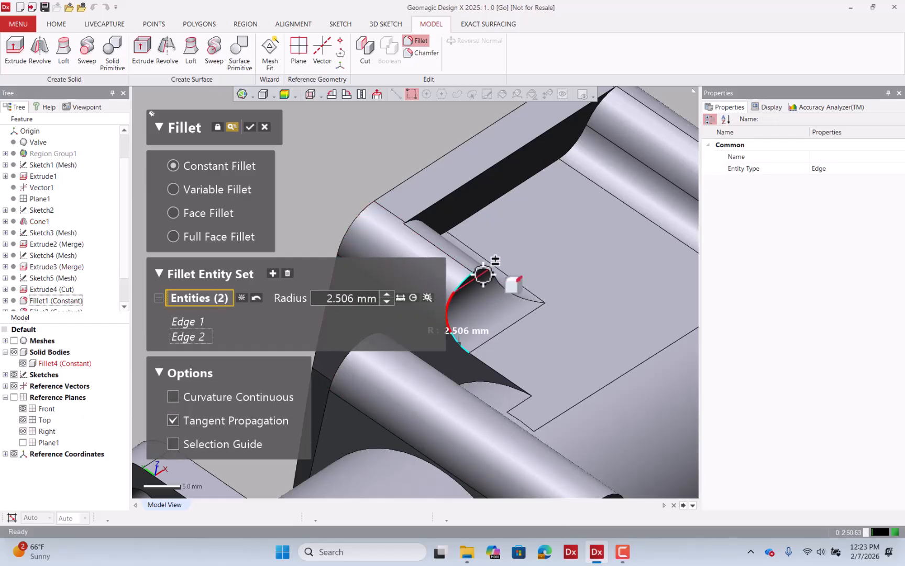
{"action": "left_click", "coordinate": [491, 267]}
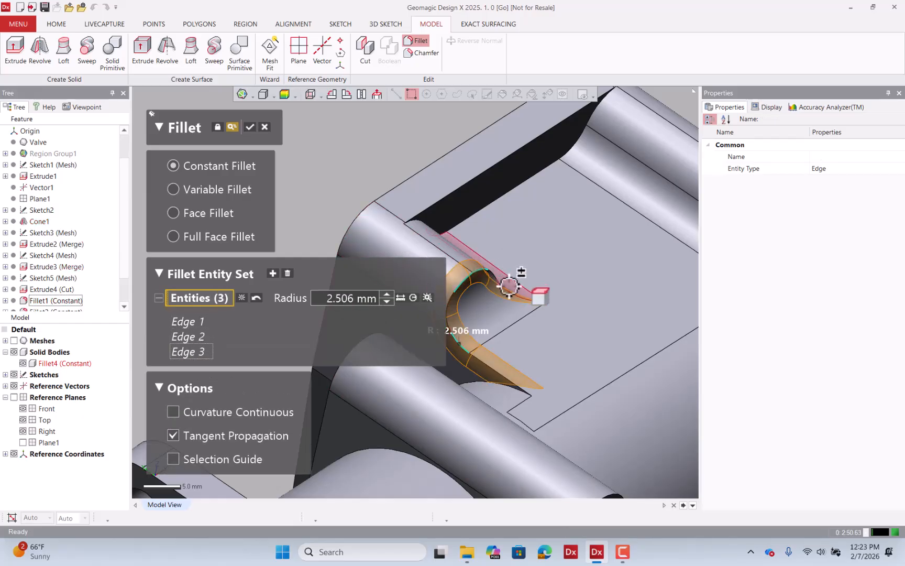
{"action": "left_click", "coordinate": [354, 298]}
{"action": "type", "text": "2.5"}
{"action": "key", "text": "Return"}
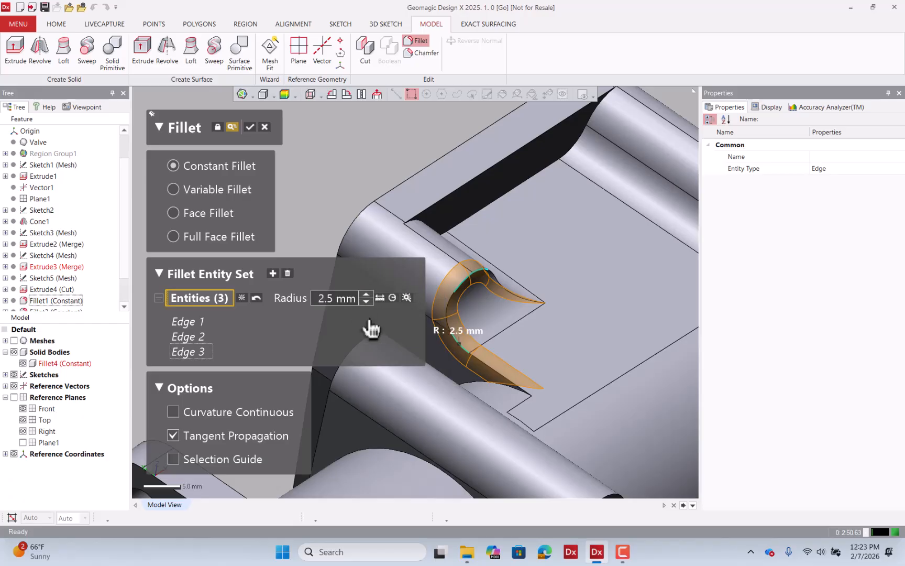
{"action": "left_click", "coordinate": [250, 127]}
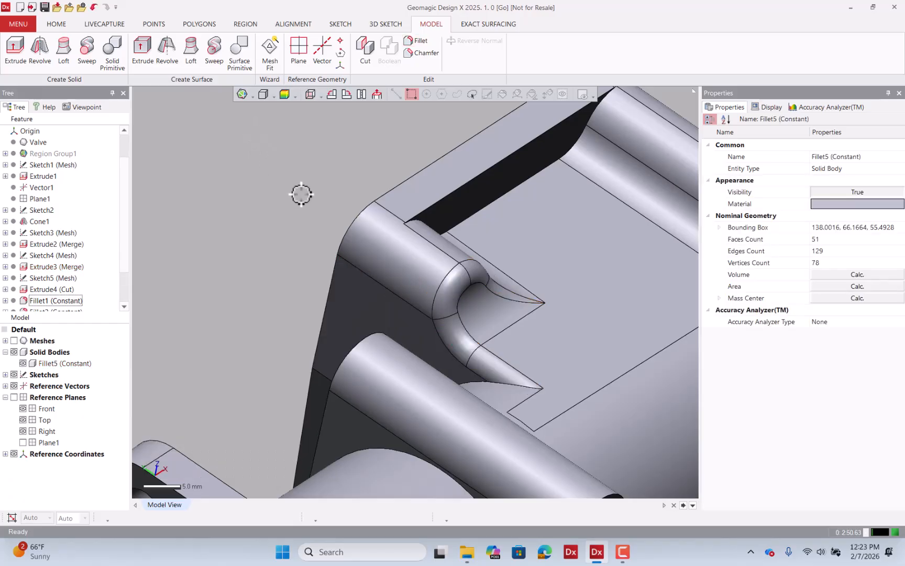
Orbit the body and toggle the mesh on and off to compare the fillets with the scan.
{"action": "right_click_drag", "start_coordinate": [299, 155], "coordinate": [404, 124]}
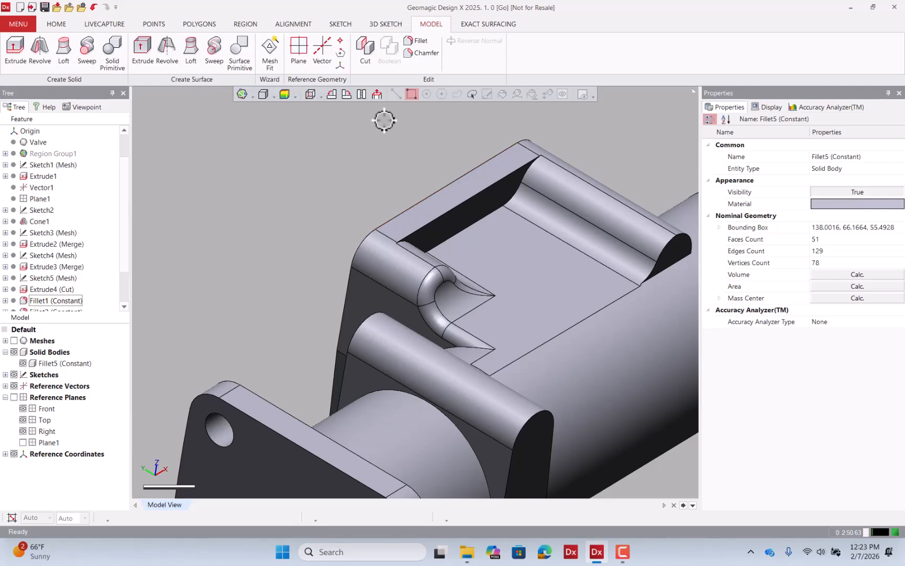
{"action": "left_click", "coordinate": [13, 341]}
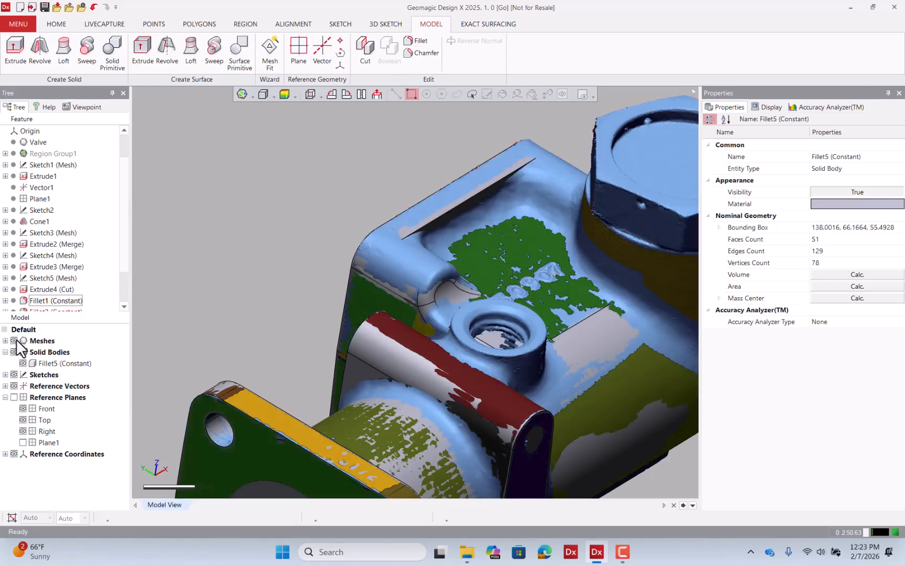
{"action": "left_click", "coordinate": [15, 341]}
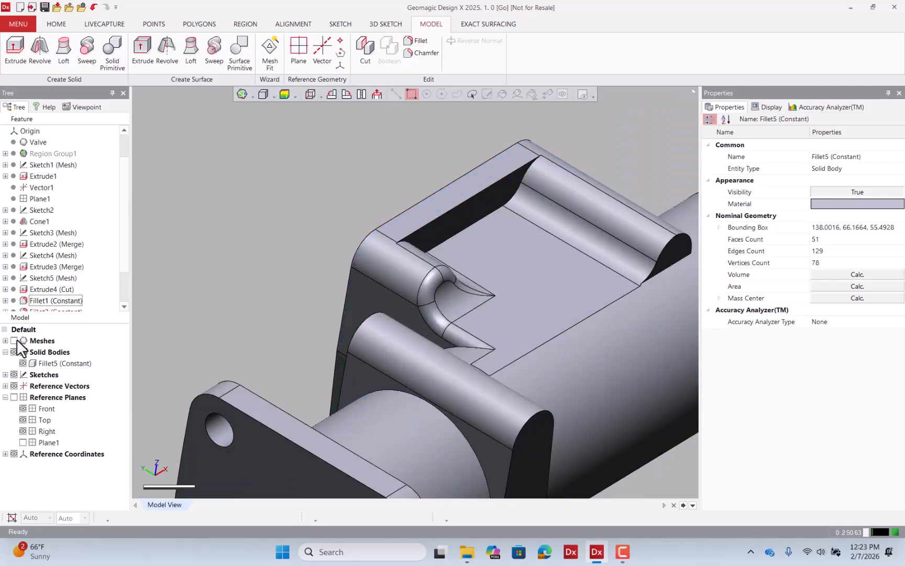
Fillet the long edge along the pocket's upper back wall with its scan-estimated radius of 4.5111 mm.
{"action": "left_click", "coordinate": [419, 41]}
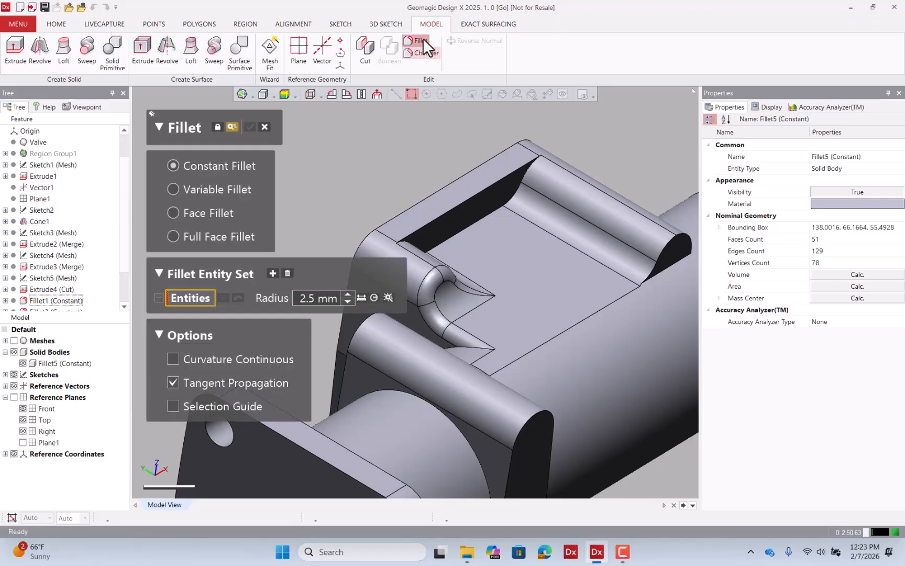
{"action": "left_click", "coordinate": [484, 206]}
{"action": "right_click_drag", "start_coordinate": [527, 226], "coordinate": [456, 265]}
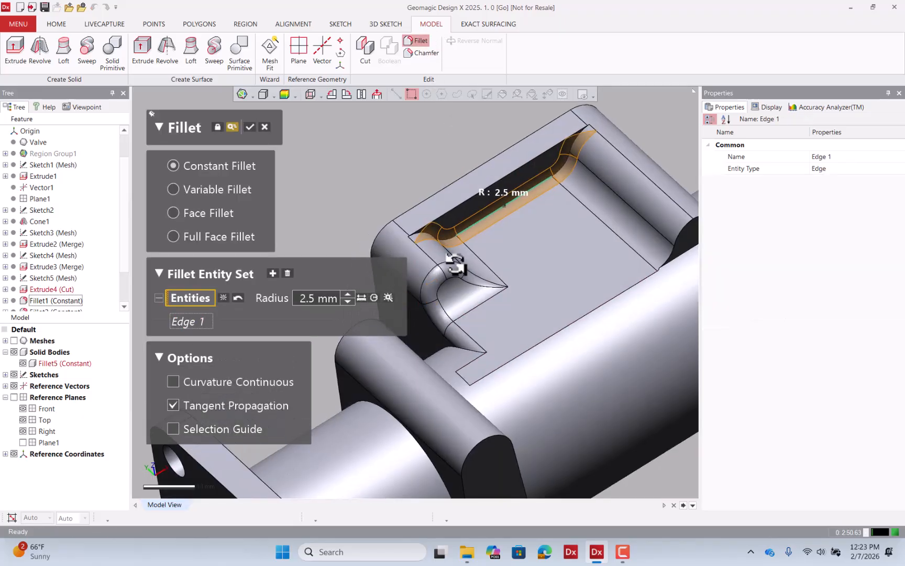
{"action": "left_click", "coordinate": [388, 298]}
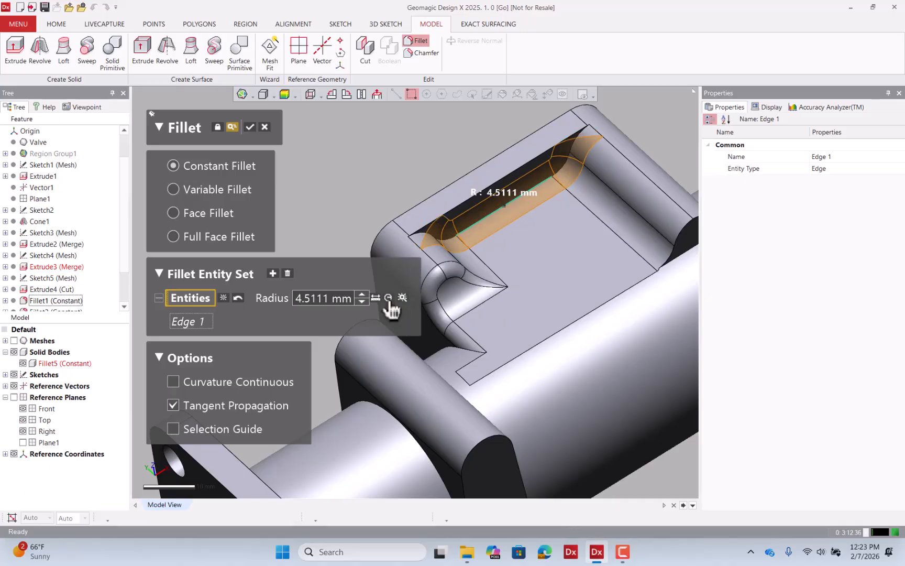
{"action": "left_click", "coordinate": [251, 127]}
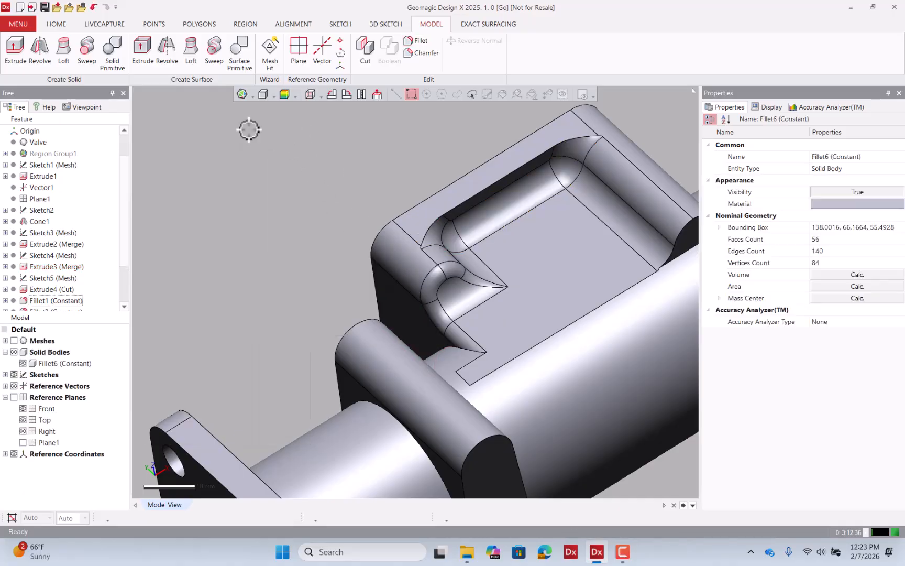
Fillet the pocket's outer top rim edge with a 2 mm radius.
{"action": "left_click", "coordinate": [418, 42]}
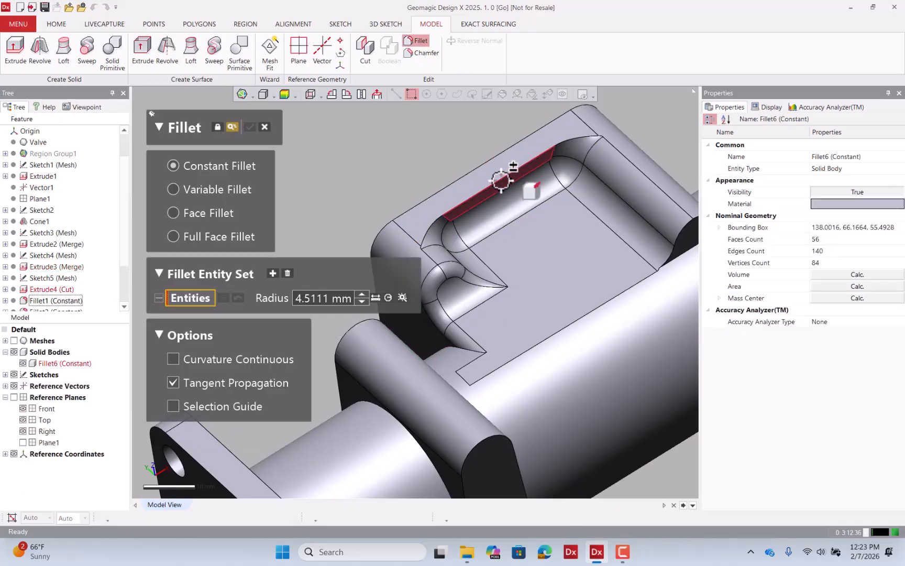
{"action": "left_click", "coordinate": [500, 178]}
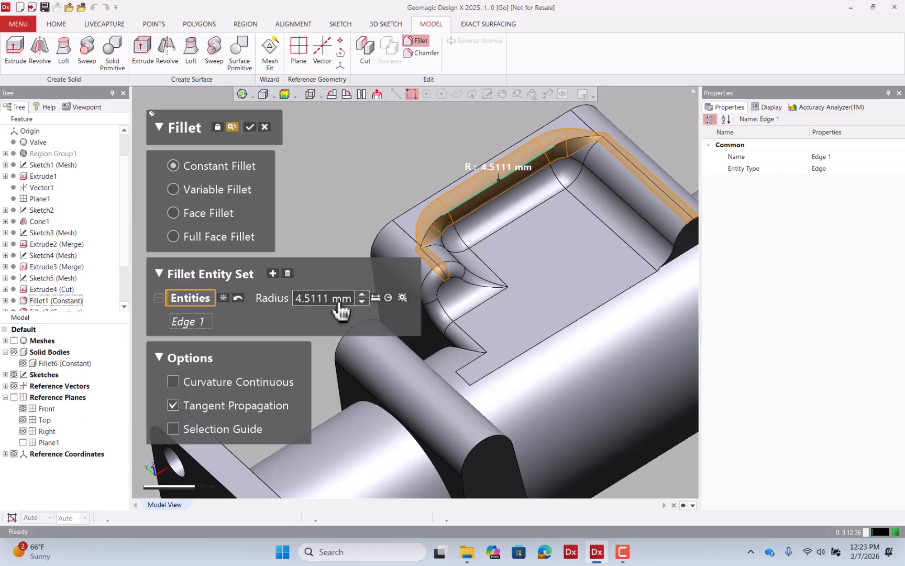
{"action": "left_click", "coordinate": [398, 297]}
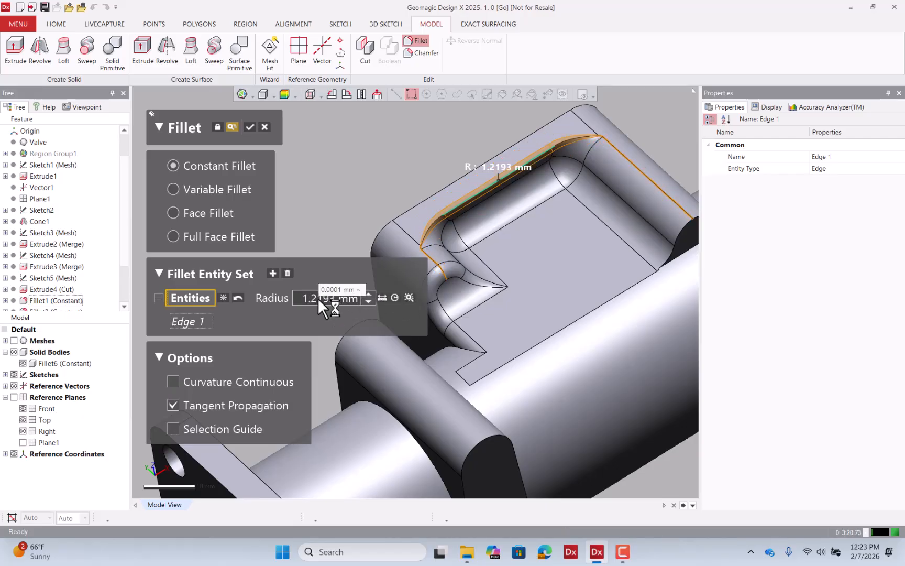
{"action": "left_click", "coordinate": [319, 297]}
{"action": "type", "text": "2"}
{"action": "key", "text": "Return"}
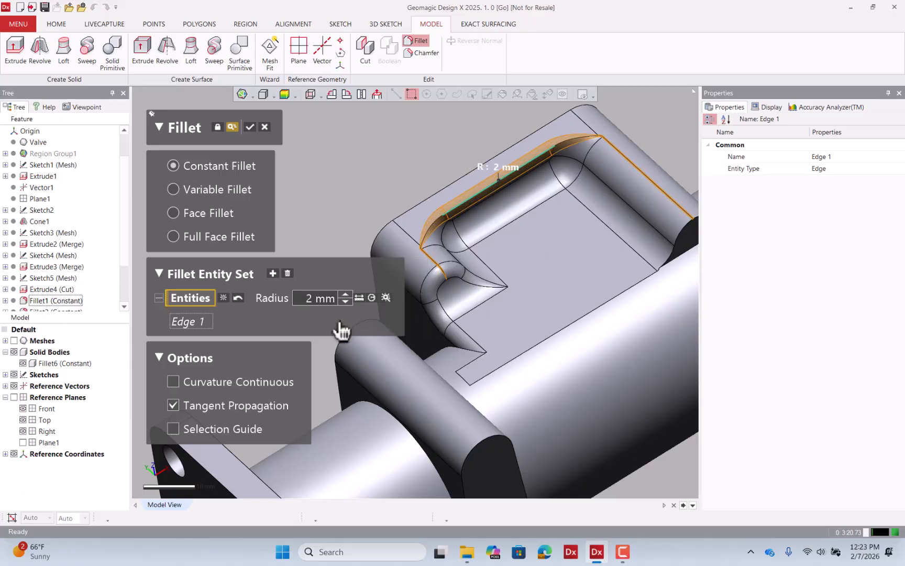
{"action": "left_click", "coordinate": [250, 127]}
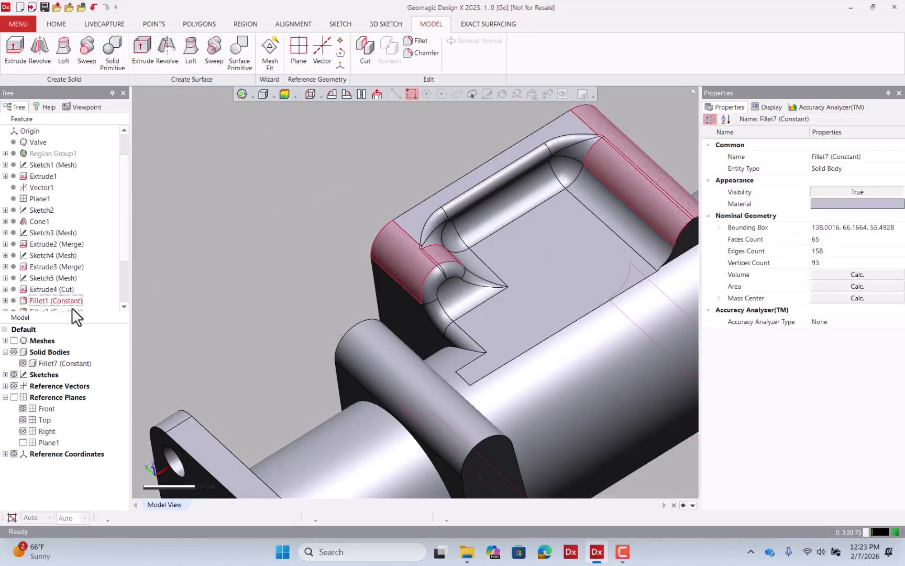
Show the mesh, orbit around the body and check the solid's deviation against the scan.
{"action": "left_click", "coordinate": [14, 341]}
{"action": "right_click_drag", "start_coordinate": [277, 293], "coordinate": [397, 322]}
{"action": "right_click_drag", "start_coordinate": [362, 180], "coordinate": [380, 309], "text": "shift"}
{"action": "right_click_drag", "start_coordinate": [366, 310], "coordinate": [406, 347]}
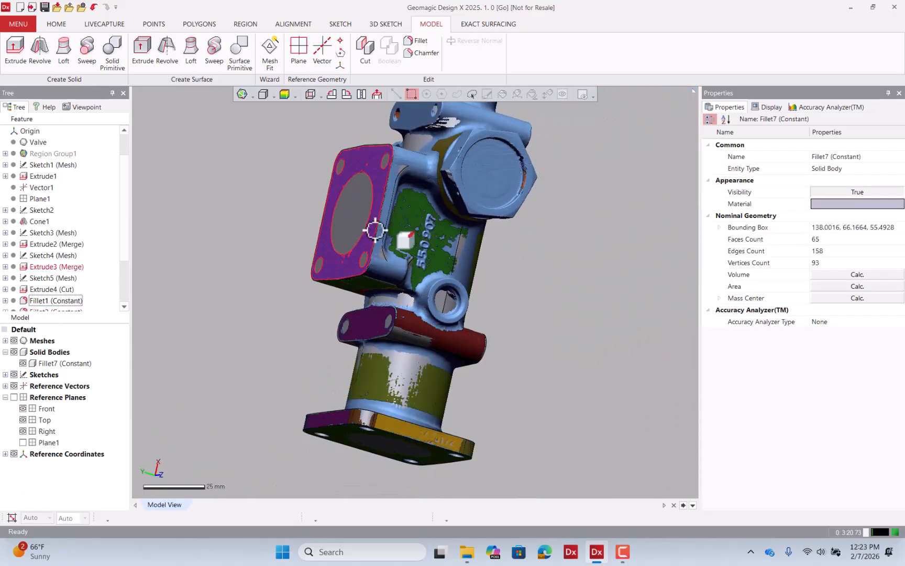
{"action": "left_click", "coordinate": [284, 94]}
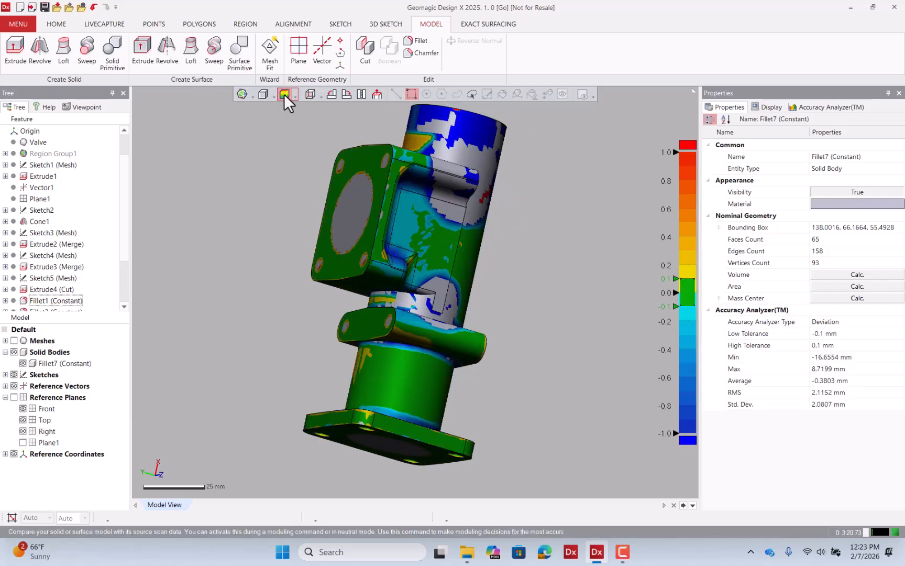
{"action": "left_click", "coordinate": [283, 94]}
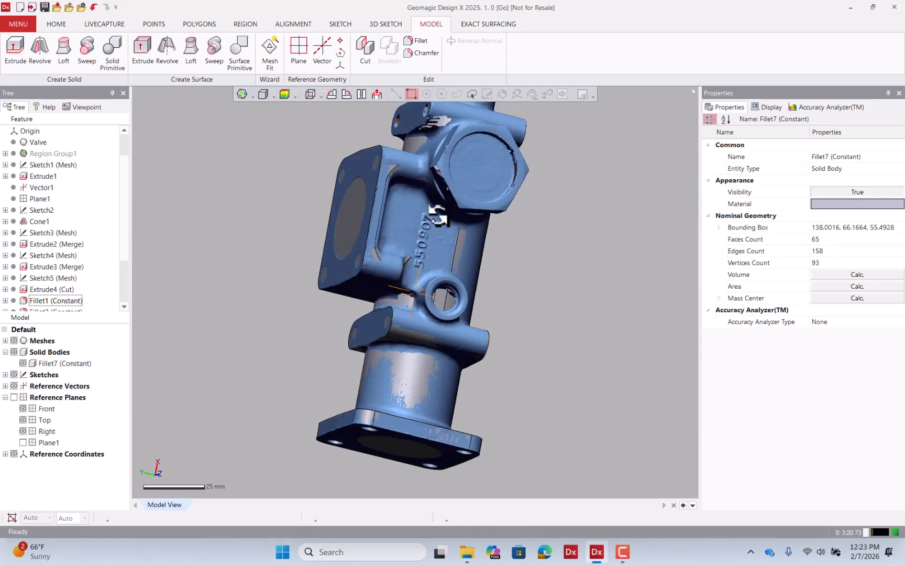
{"action": "right_click_drag", "start_coordinate": [438, 216], "coordinate": [388, 198]}
{"action": "right_click_drag", "start_coordinate": [444, 346], "coordinate": [572, 235], "text": "shift"}
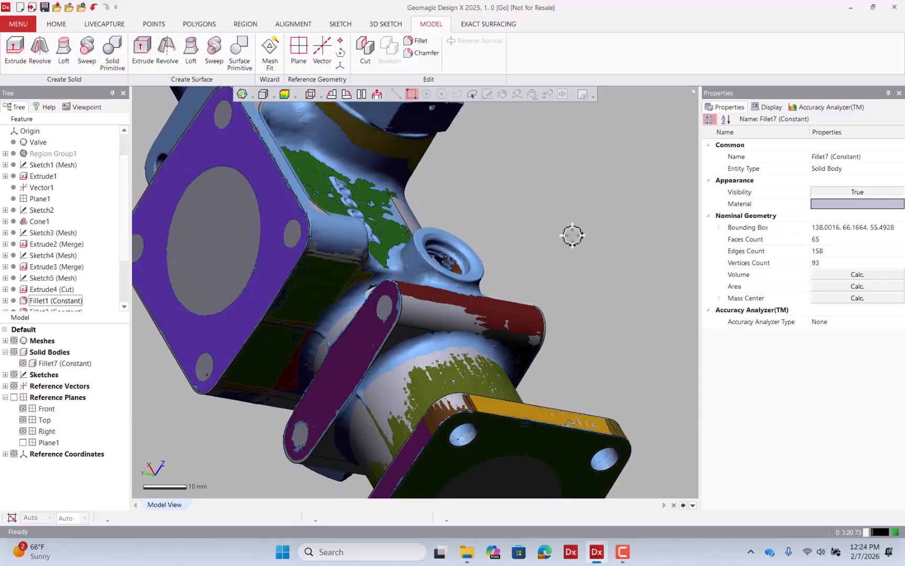
{"action": "right_click_drag", "start_coordinate": [418, 263], "coordinate": [418, 240]}
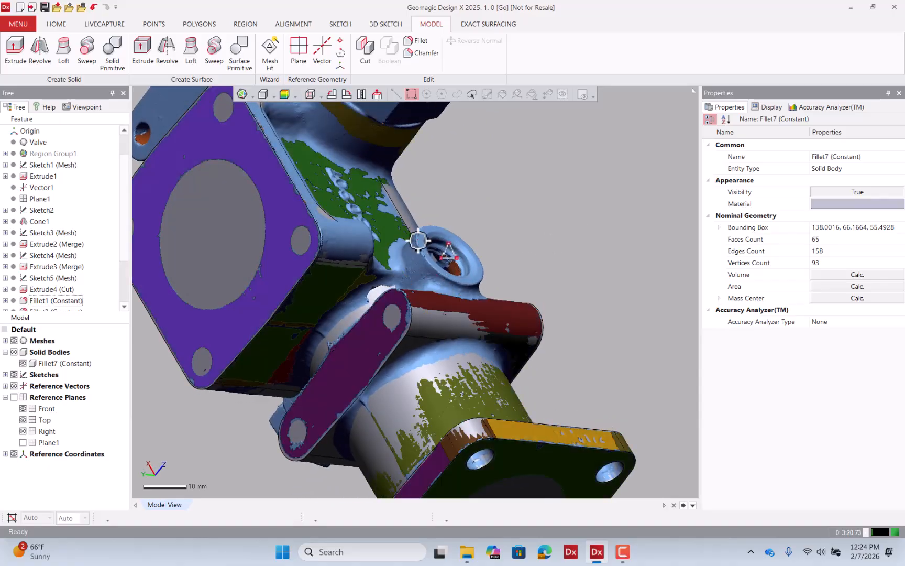
Insert a new region on the scan covering the outer conical surface of the small threaded boss.
{"action": "left_click", "coordinate": [256, 25]}
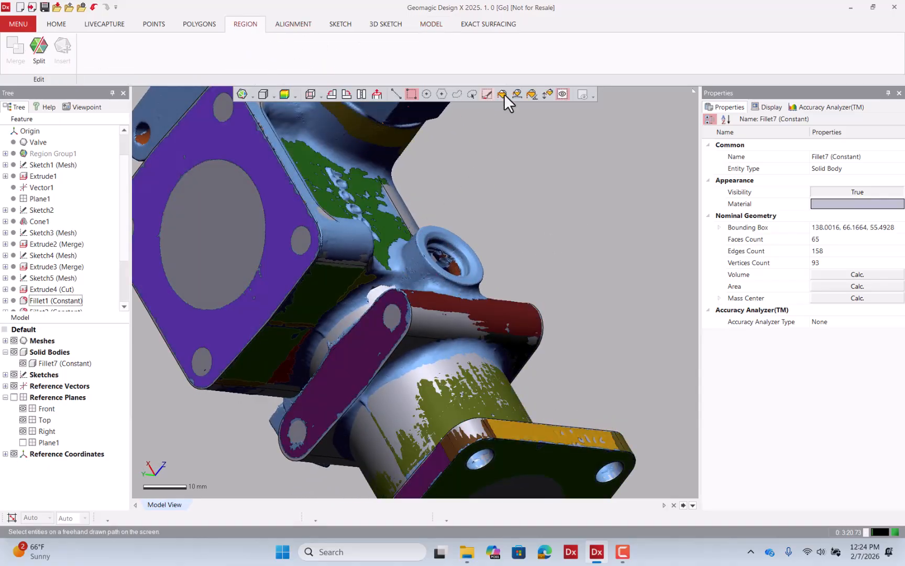
{"action": "left_click", "coordinate": [551, 94]}
{"action": "right_click_drag", "start_coordinate": [545, 222], "coordinate": [444, 252]}
{"action": "scroll", "coordinate": [440, 283], "scroll_direction": "up", "scroll_amount": 5}
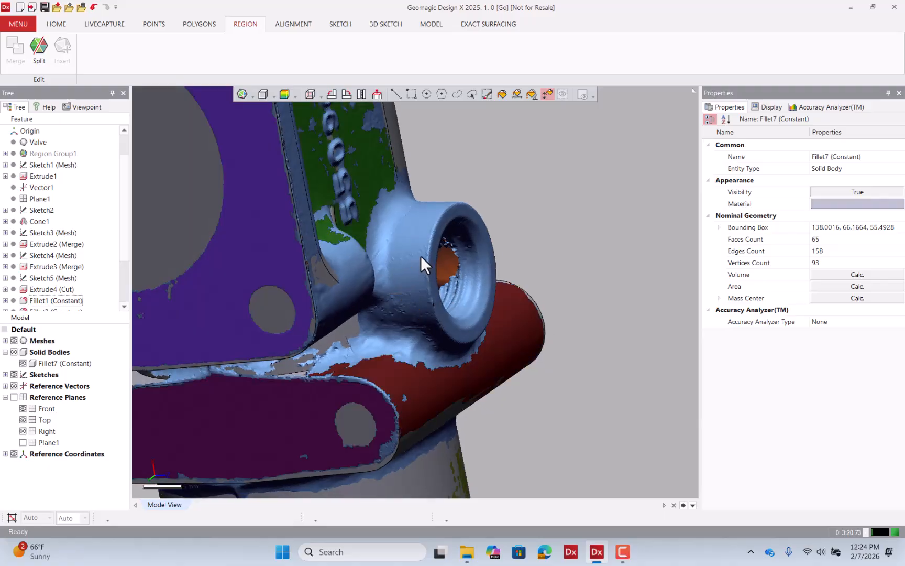
{"action": "left_click", "coordinate": [429, 246]}
{"action": "right_click_drag", "start_coordinate": [428, 245], "coordinate": [507, 151]}
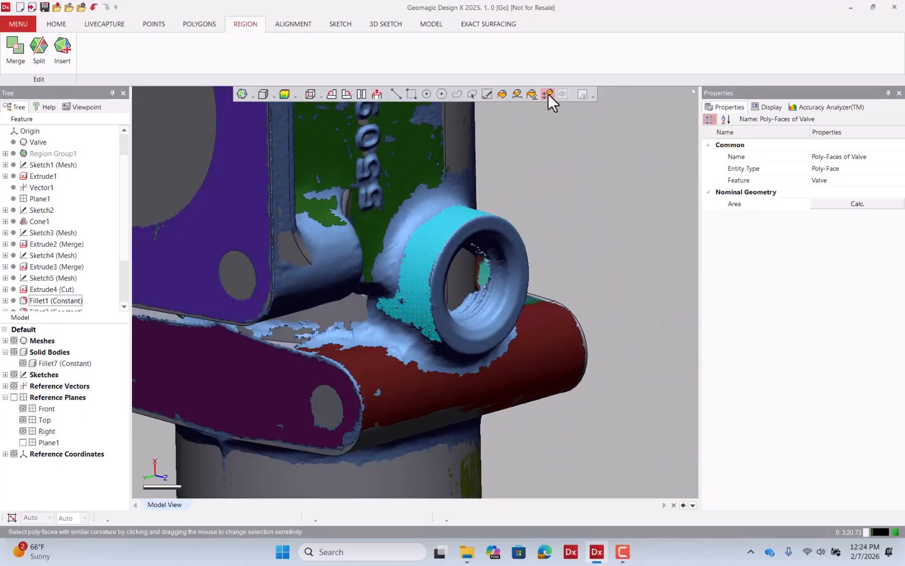
{"action": "left_click", "coordinate": [67, 52]}
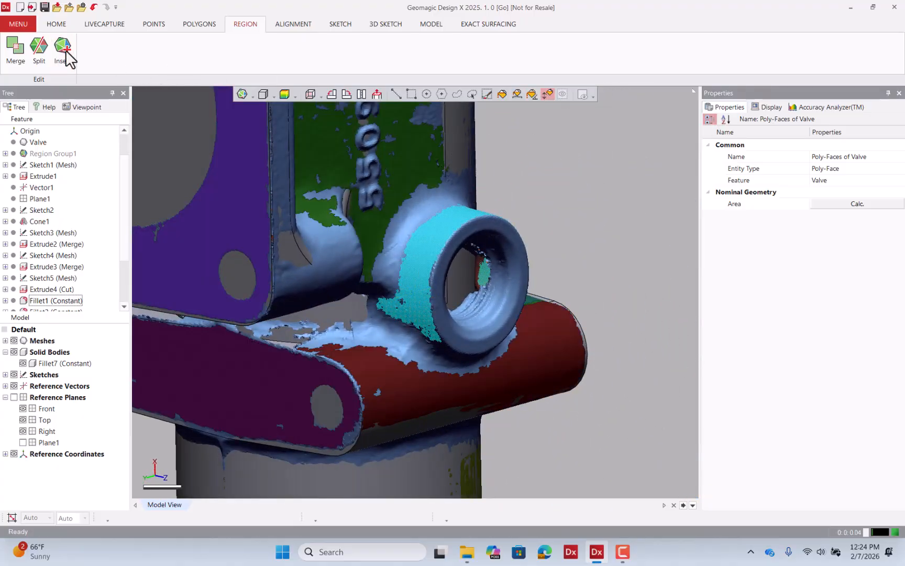
{"action": "left_click", "coordinate": [505, 227]}
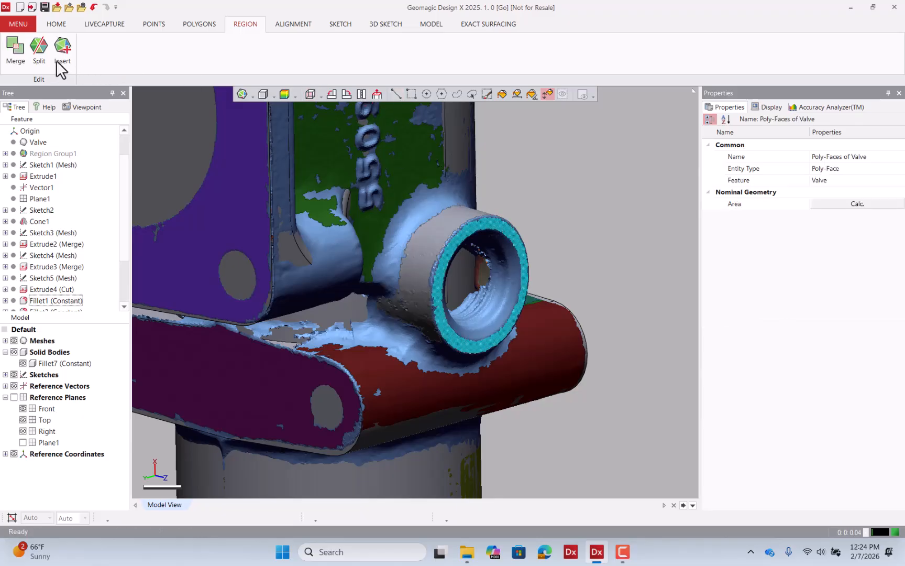
{"action": "left_click", "coordinate": [392, 95]}
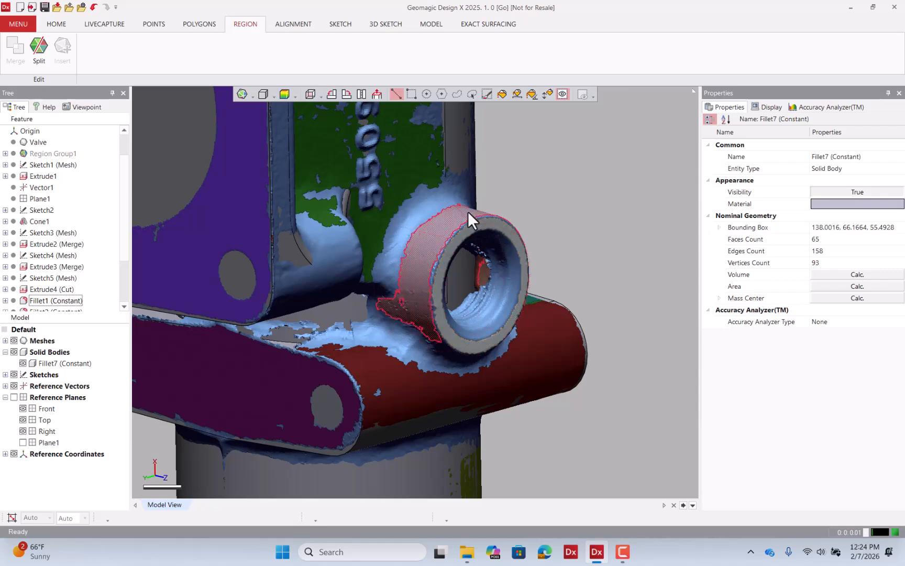
Add a reference vector along the boss's axis using Find Cone Axis on its conical region.
{"action": "left_click", "coordinate": [432, 24]}
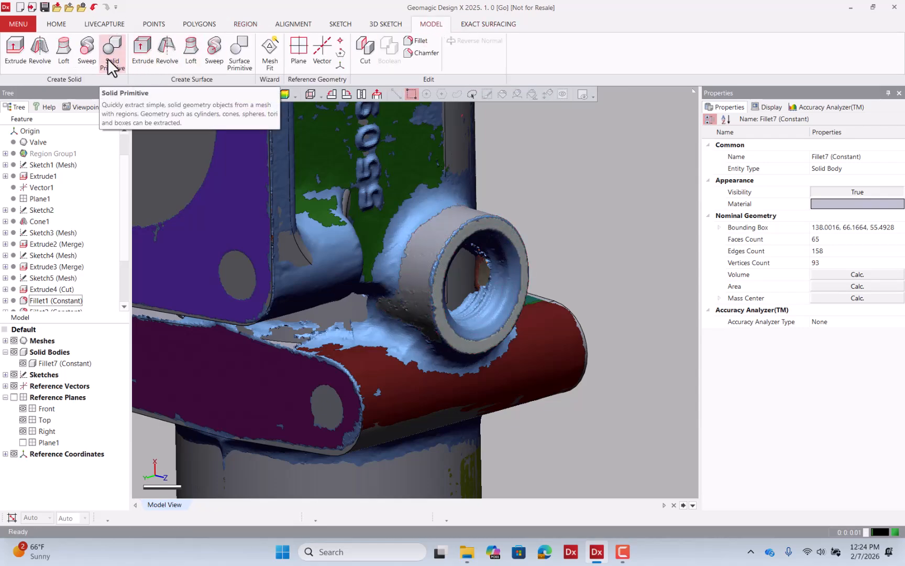
{"action": "left_click", "coordinate": [324, 57]}
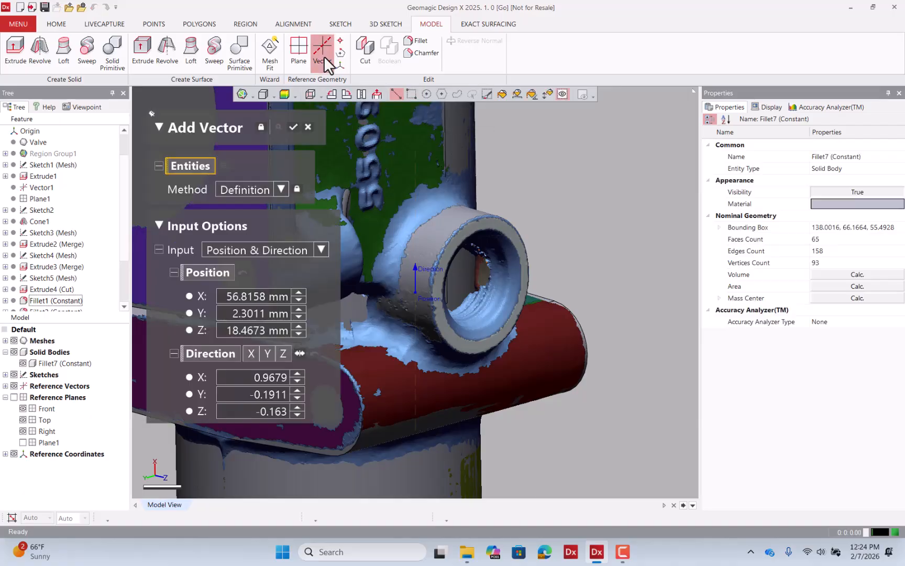
{"action": "left_click", "coordinate": [281, 189]}
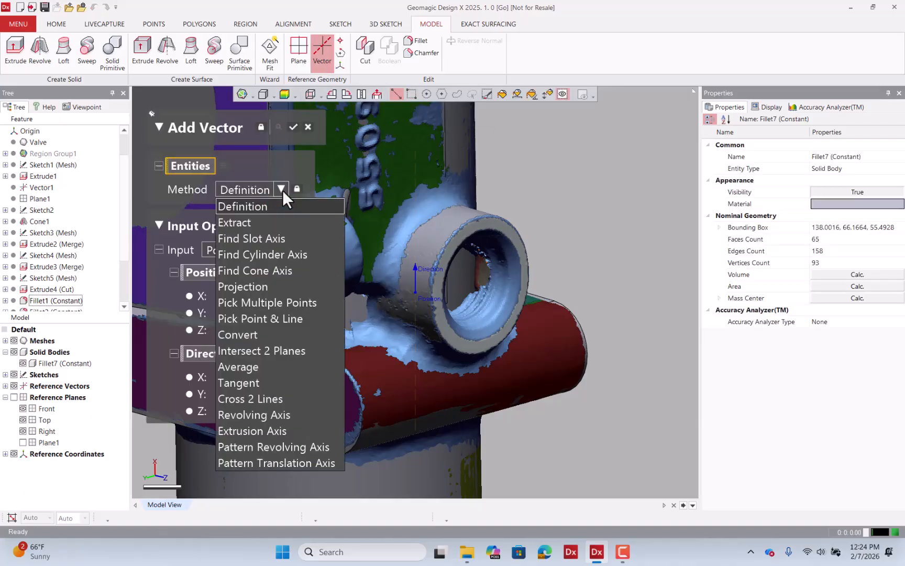
{"action": "left_click", "coordinate": [281, 269]}
{"action": "left_click", "coordinate": [429, 247]}
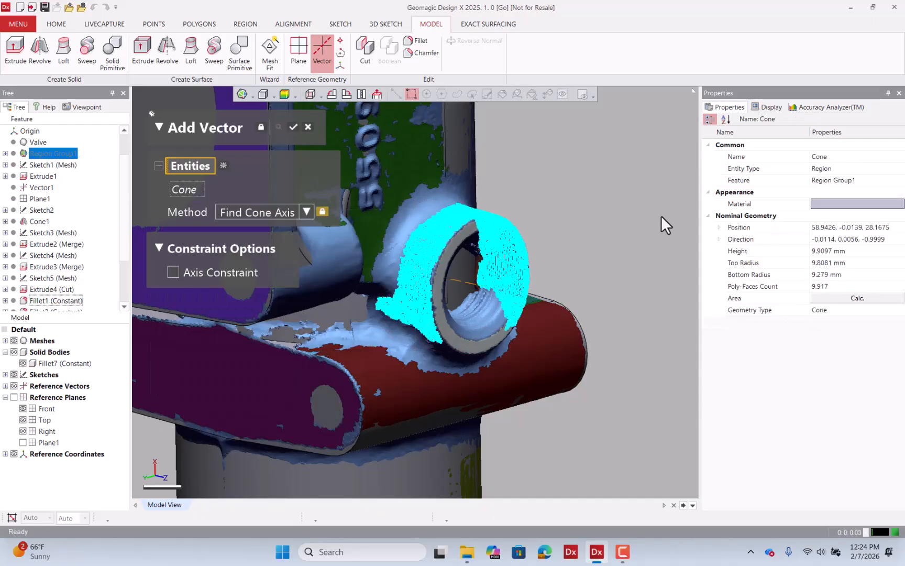
{"action": "right_click_drag", "start_coordinate": [661, 215], "coordinate": [587, 226]}
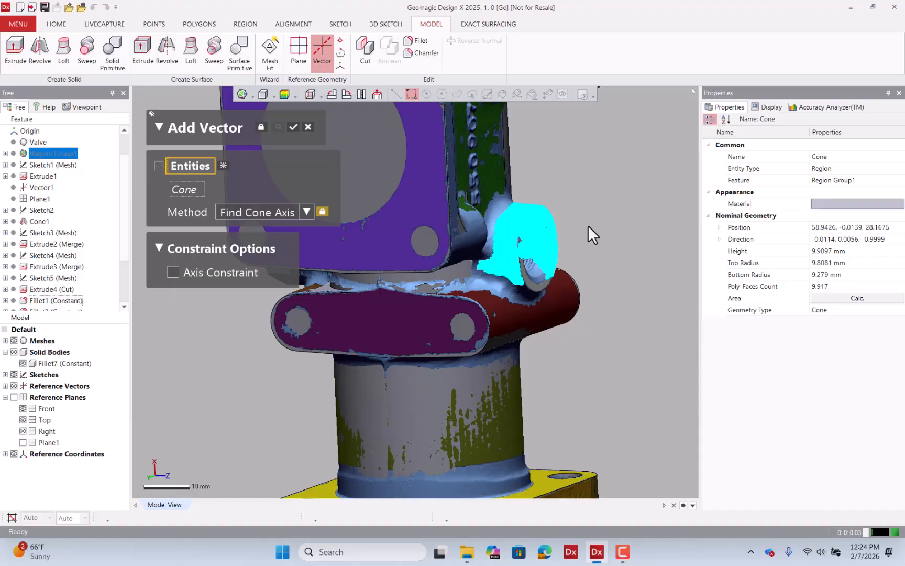
{"action": "left_click", "coordinate": [293, 127]}
Add a reference plane through the boss axis using Pick Point & Coplanar Axis with a point on the boss.
{"action": "mouse_move", "coordinate": [531, 236]}
{"action": "right_mouse_down"}
{"action": "mouse_move", "coordinate": [501, 247]}
{"action": "mouse_move", "coordinate": [537, 248]}
{"action": "right_mouse_up"}
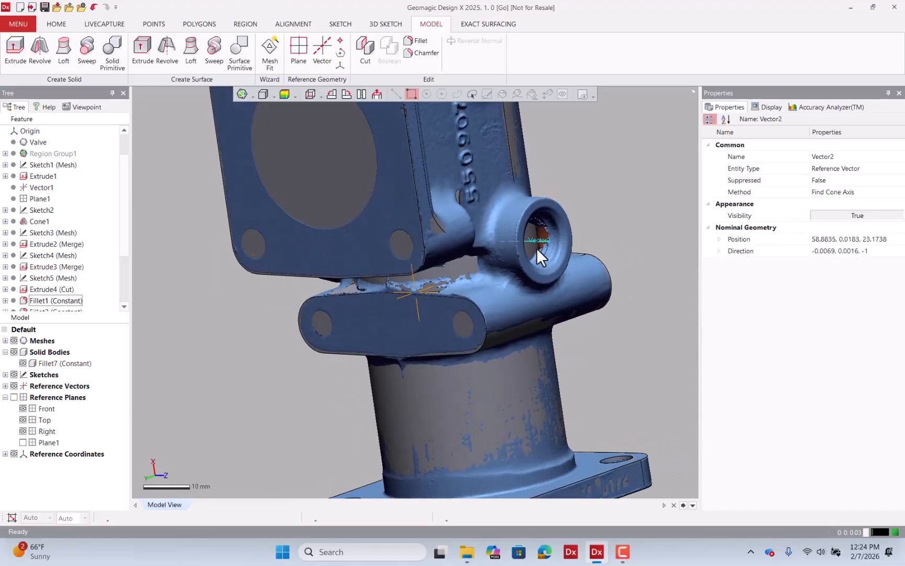
{"action": "scroll", "coordinate": [552, 255], "scroll_direction": "up", "scroll_amount": 5}
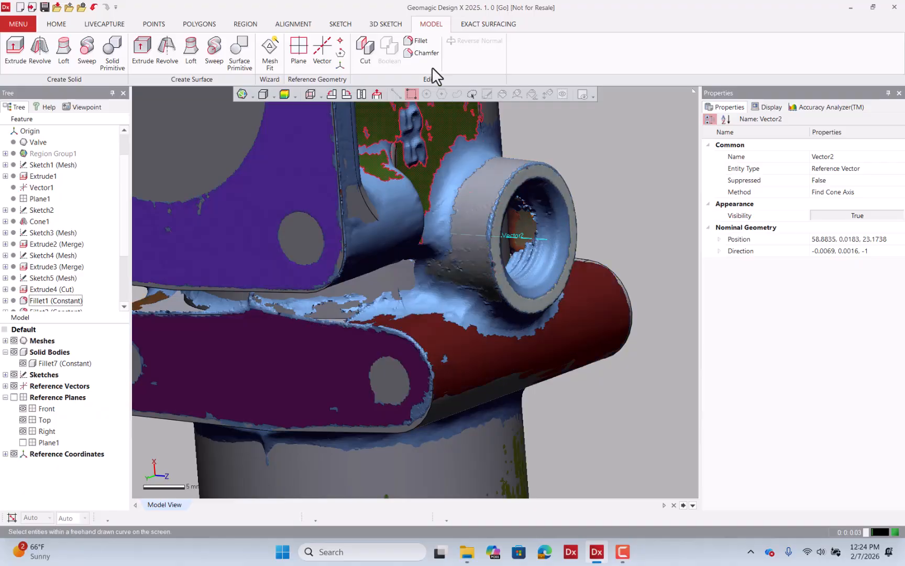
{"action": "left_click", "coordinate": [298, 52]}
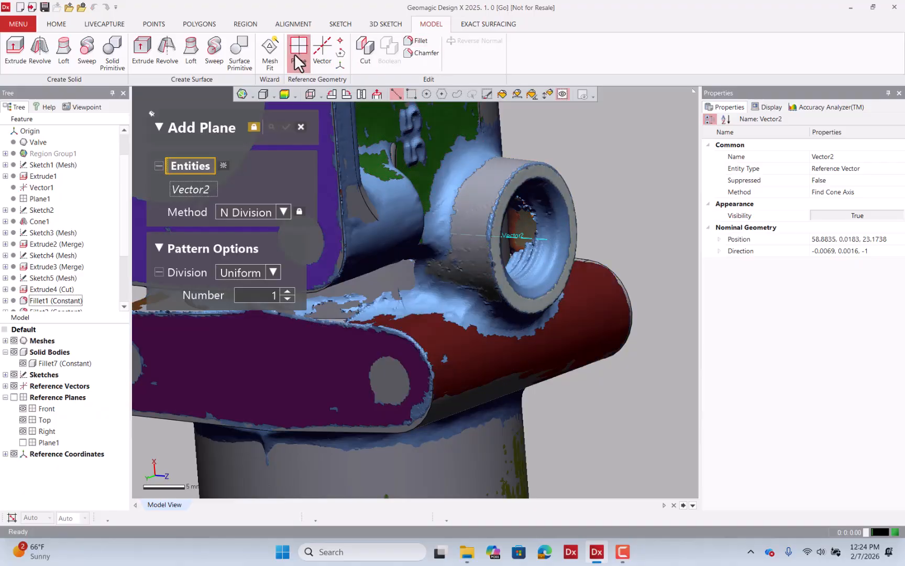
{"action": "left_click", "coordinate": [276, 206]}
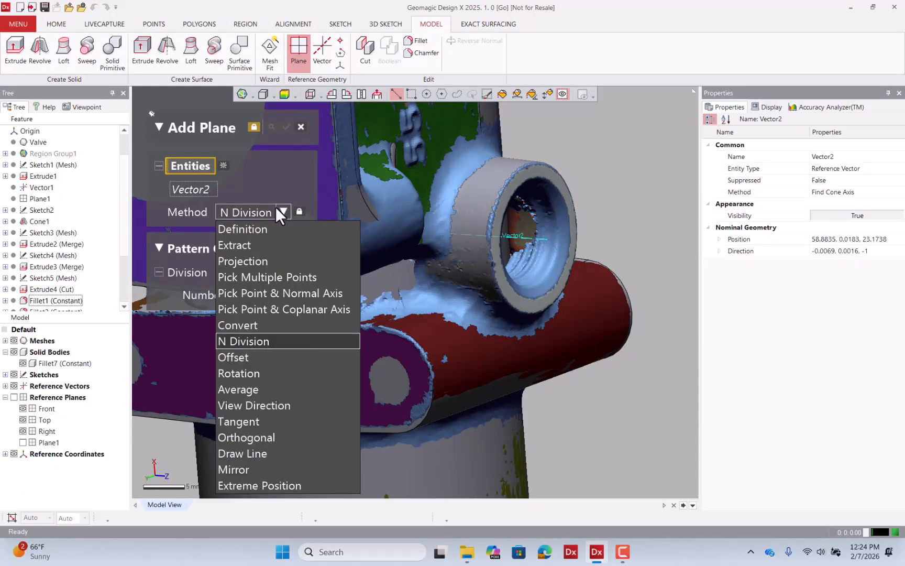
{"action": "left_click", "coordinate": [292, 308]}
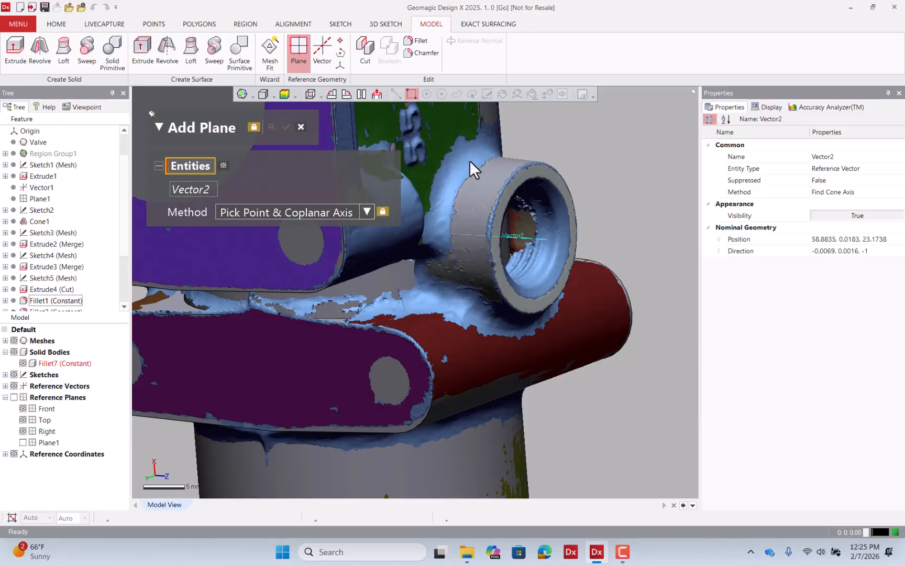
{"action": "left_click", "coordinate": [223, 164]}
{"action": "left_click", "coordinate": [537, 238]}
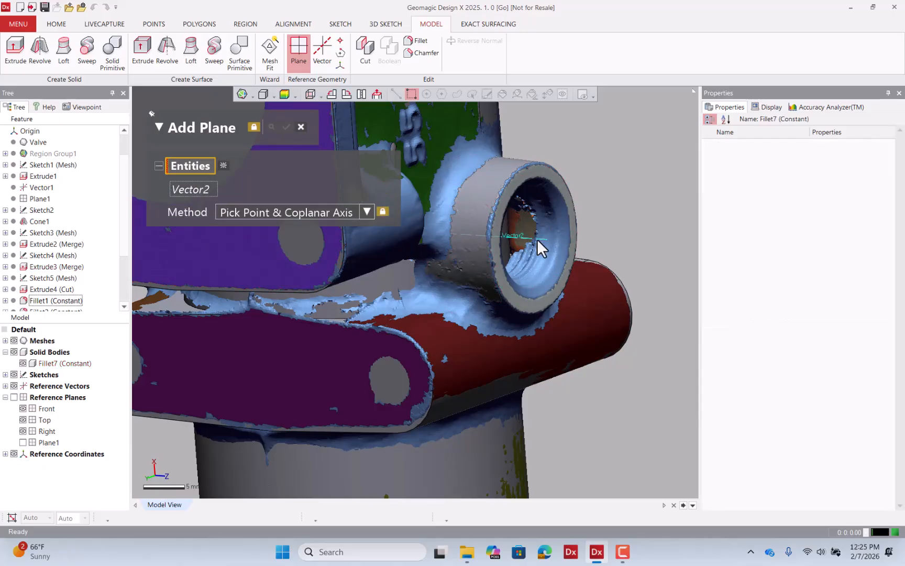
{"action": "left_click", "coordinate": [472, 150]}
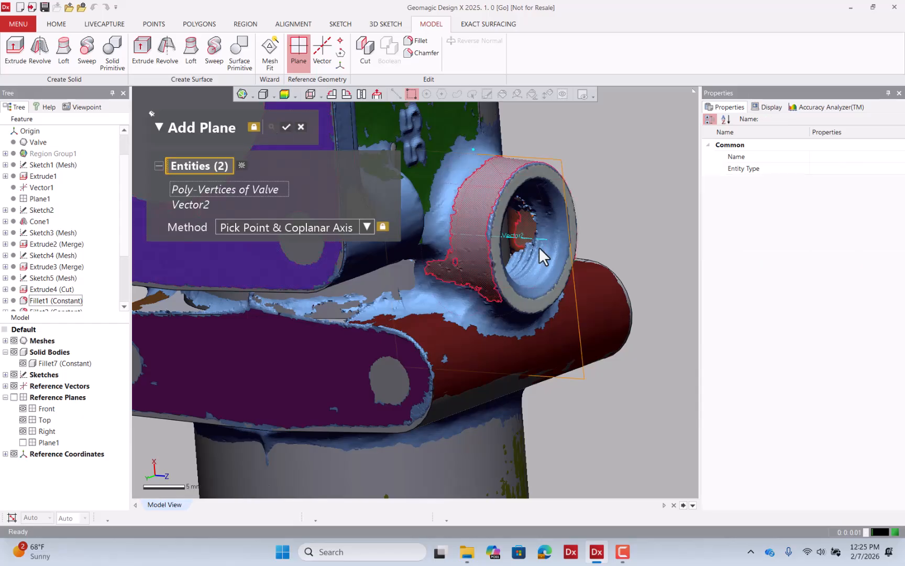
{"action": "scroll", "coordinate": [605, 297], "scroll_direction": "down", "scroll_amount": 4}
{"action": "right_click_drag", "start_coordinate": [606, 298], "coordinate": [582, 275]}
{"action": "left_click", "coordinate": [286, 127]}
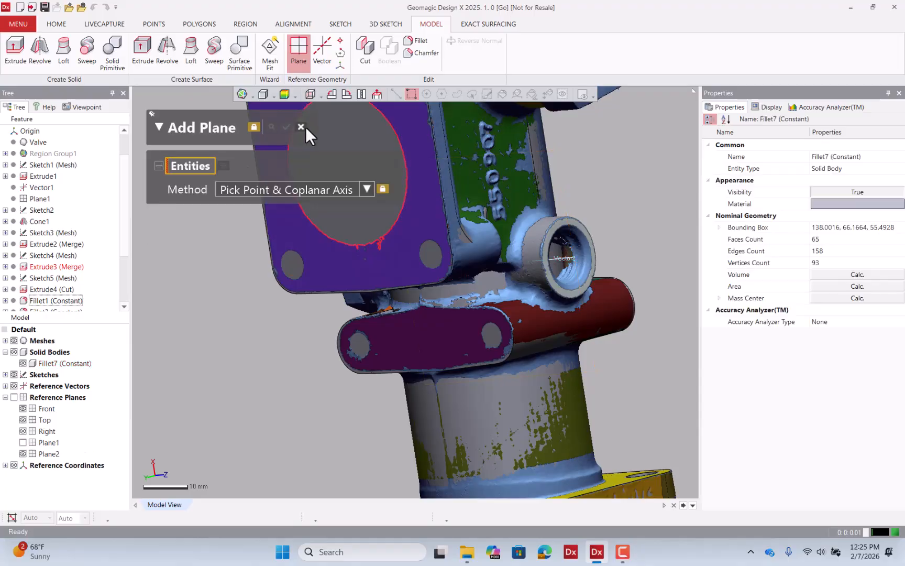
Start a mesh sketch on Plane2 and extract its section polyline at 0 mm offset.
{"action": "right_click", "coordinate": [561, 181]}
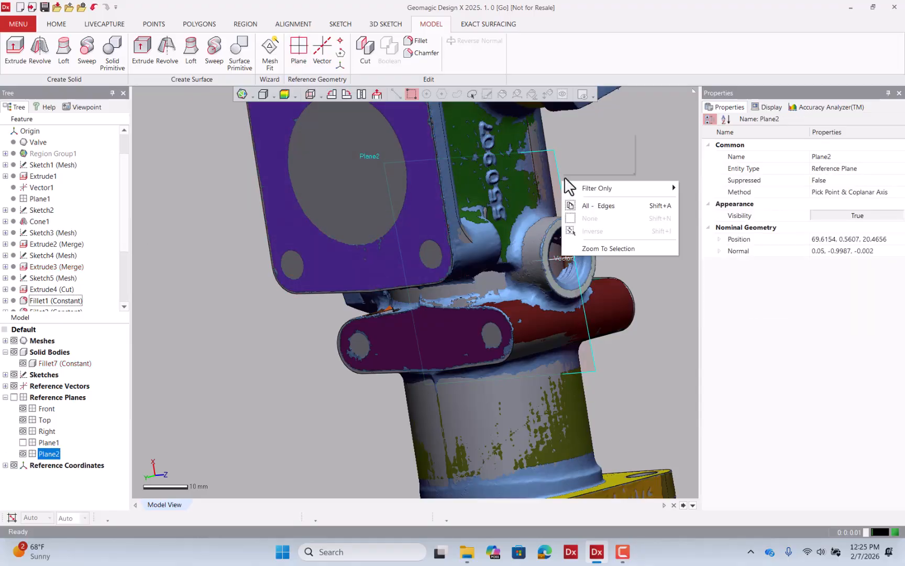
{"action": "left_click", "coordinate": [576, 154]}
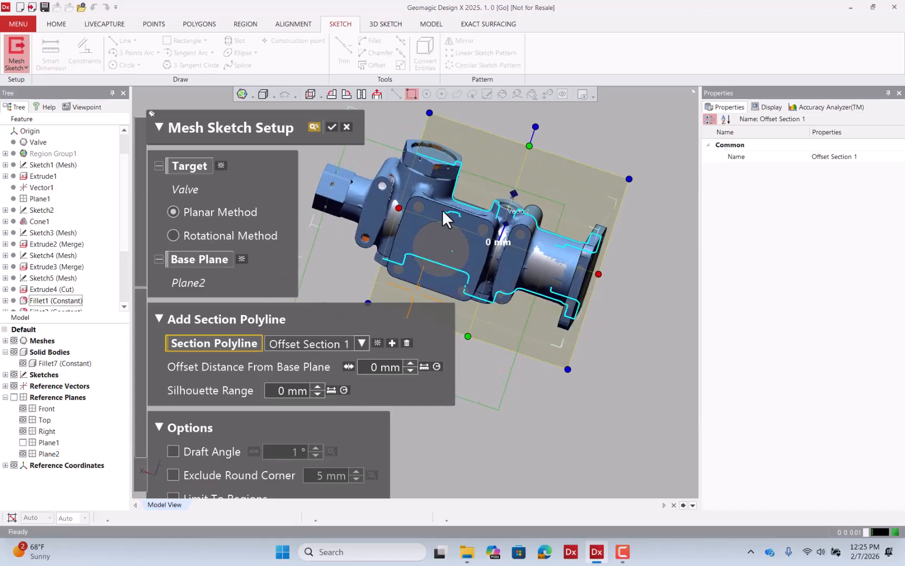
{"action": "left_click_drag", "start_coordinate": [395, 204], "coordinate": [481, 229]}
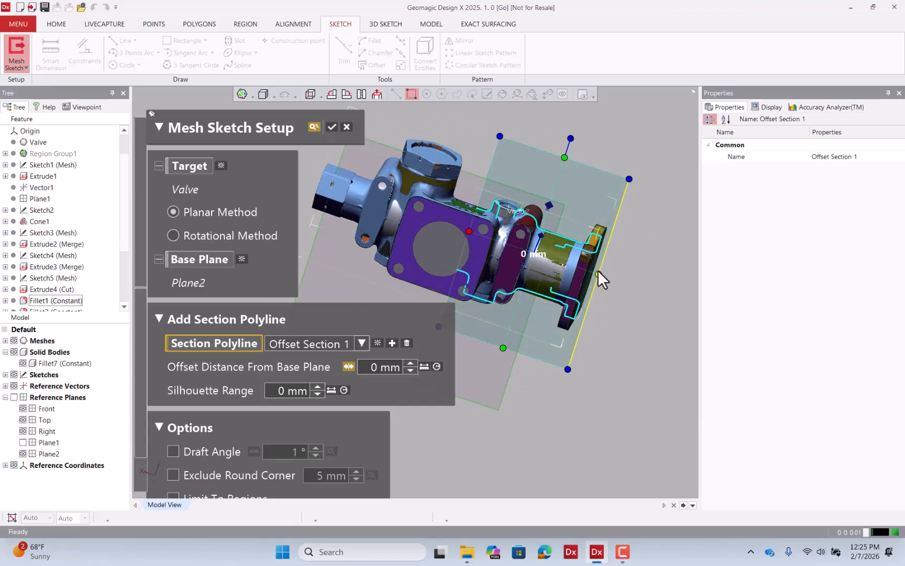
{"action": "left_click_drag", "start_coordinate": [598, 269], "coordinate": [507, 242]}
{"action": "scroll", "coordinate": [512, 230], "scroll_direction": "up", "scroll_amount": 3}
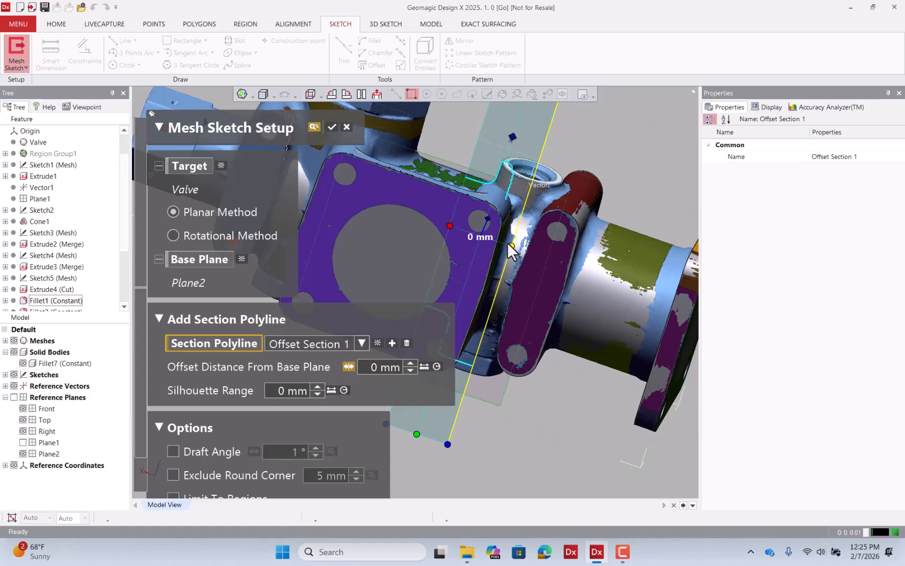
{"action": "left_click", "coordinate": [332, 127]}
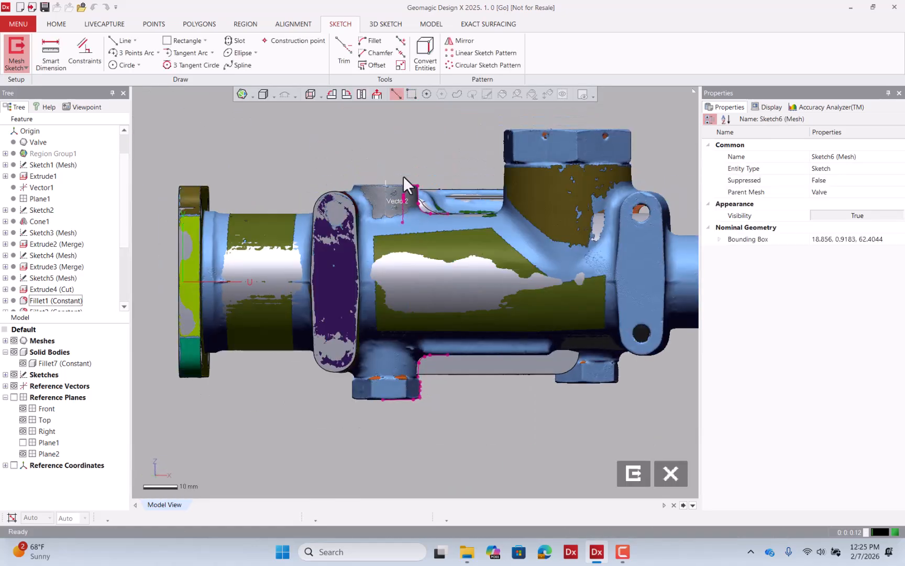
Draw a vertical centerline along the boss axis in the sketch and extend it downward below the boss.
{"action": "scroll", "coordinate": [403, 176], "scroll_direction": "up", "scroll_amount": 6}
{"action": "left_click", "coordinate": [13, 341]}
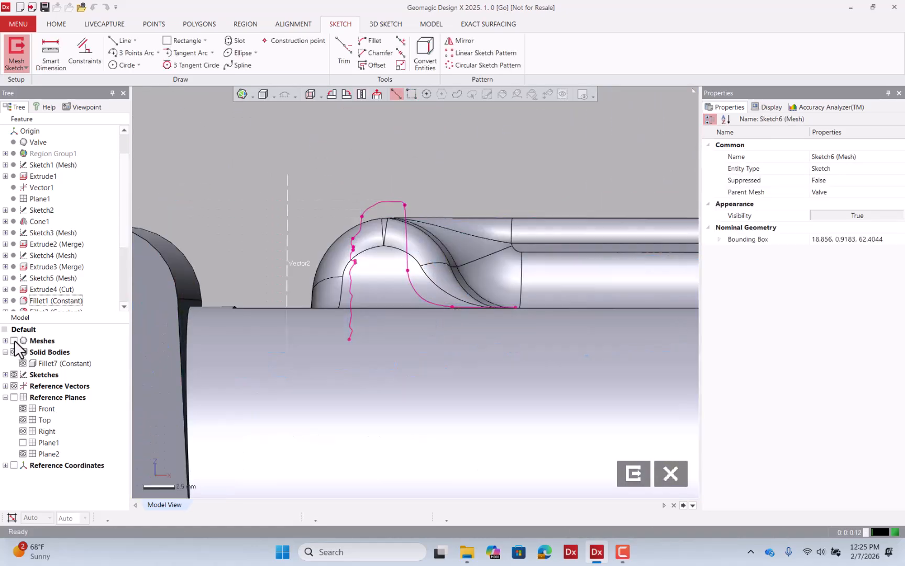
{"action": "left_click", "coordinate": [125, 41]}
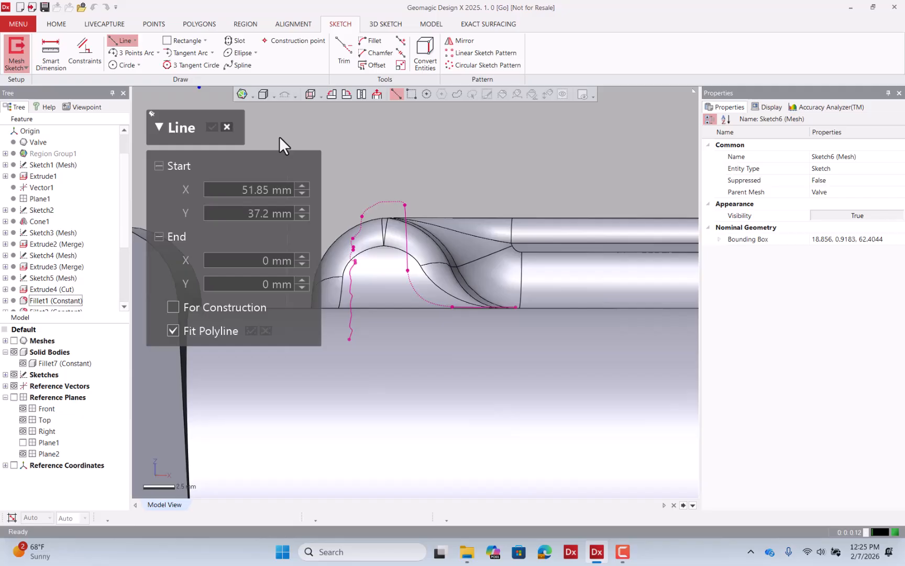
{"action": "left_click", "coordinate": [406, 228]}
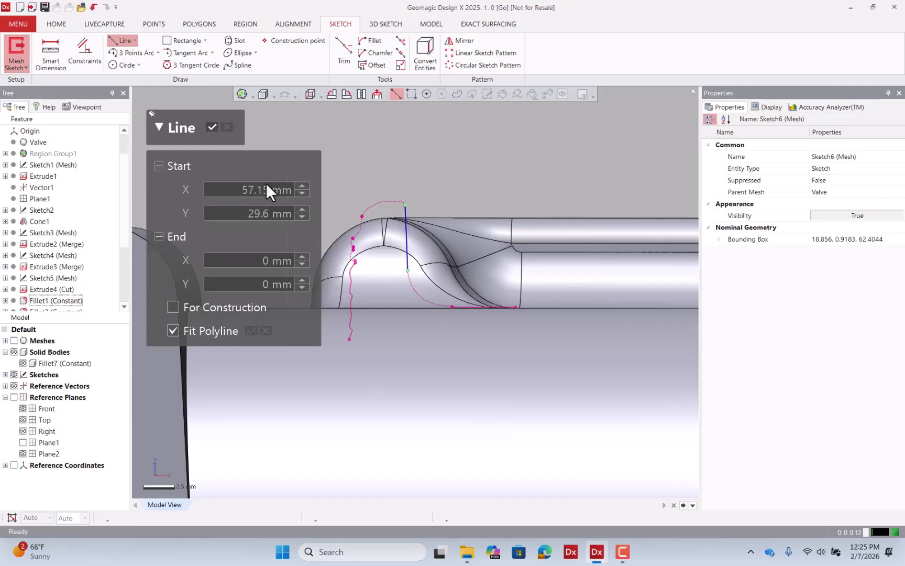
{"action": "left_click", "coordinate": [14, 340]}
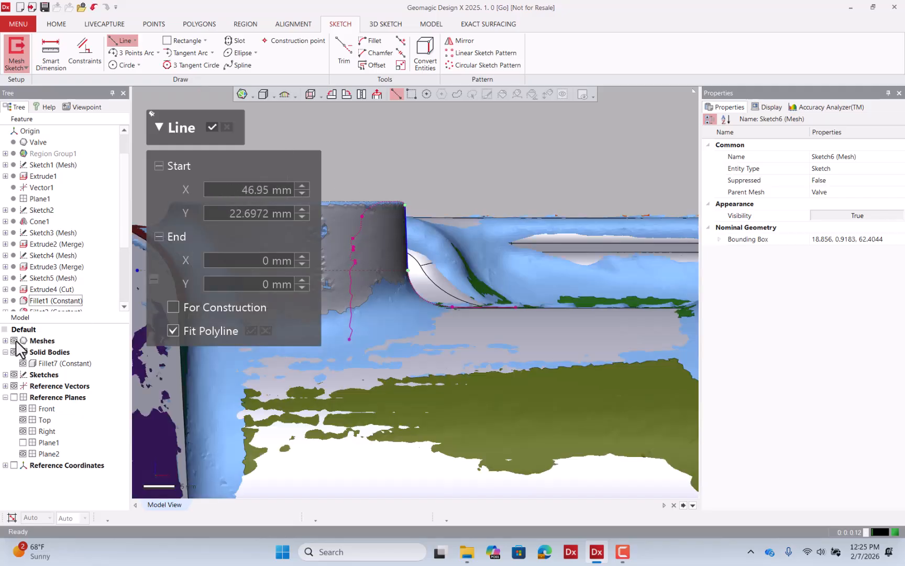
{"action": "scroll", "coordinate": [451, 328], "scroll_direction": "down", "scroll_amount": 3}
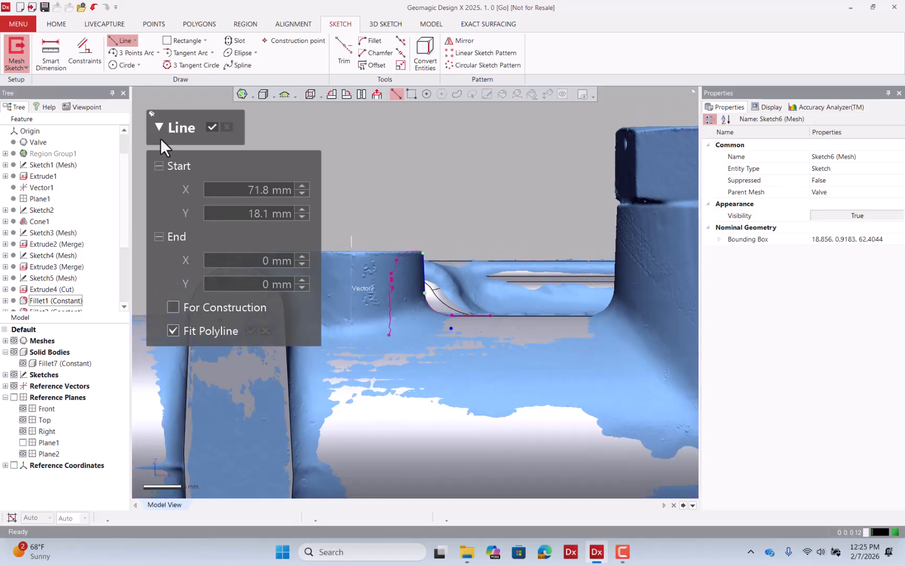
{"action": "left_click", "coordinate": [135, 41]}
{"action": "left_click", "coordinate": [137, 68]}
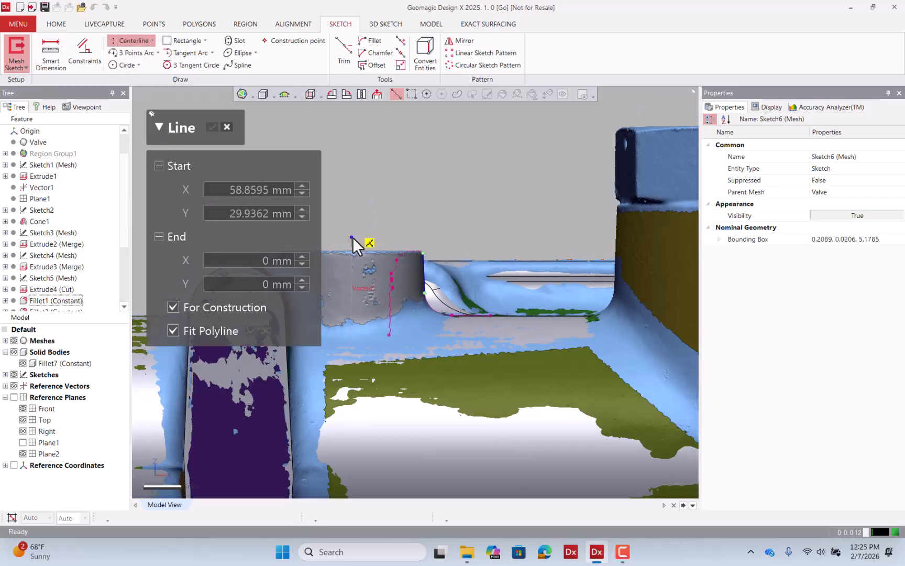
{"action": "left_click", "coordinate": [351, 233]}
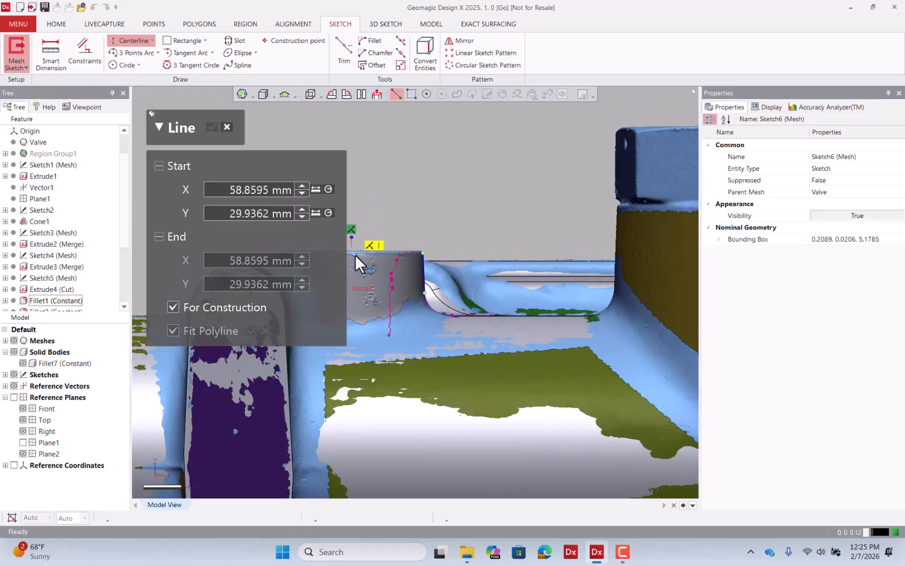
{"action": "left_click", "coordinate": [352, 328]}
{"action": "key", "text": "Escape"}
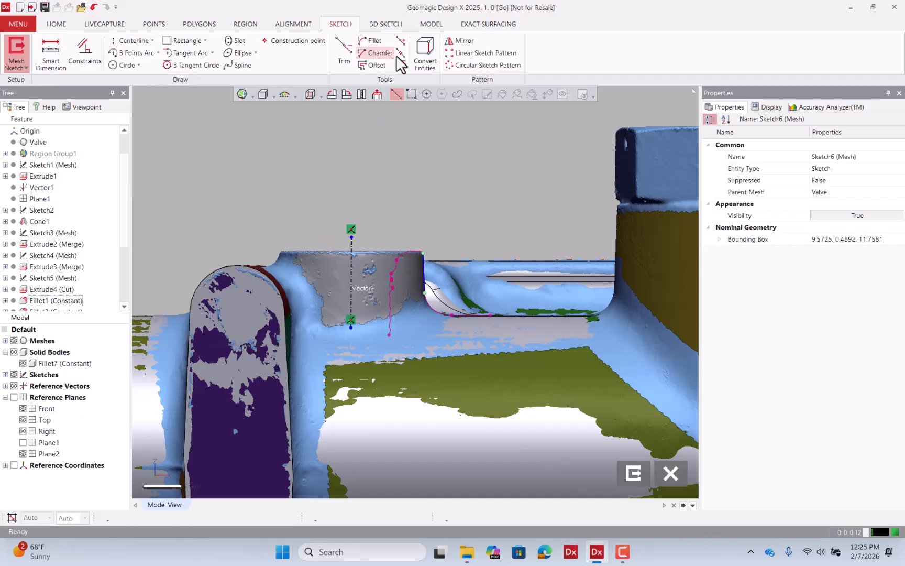
{"action": "left_click", "coordinate": [400, 65]}
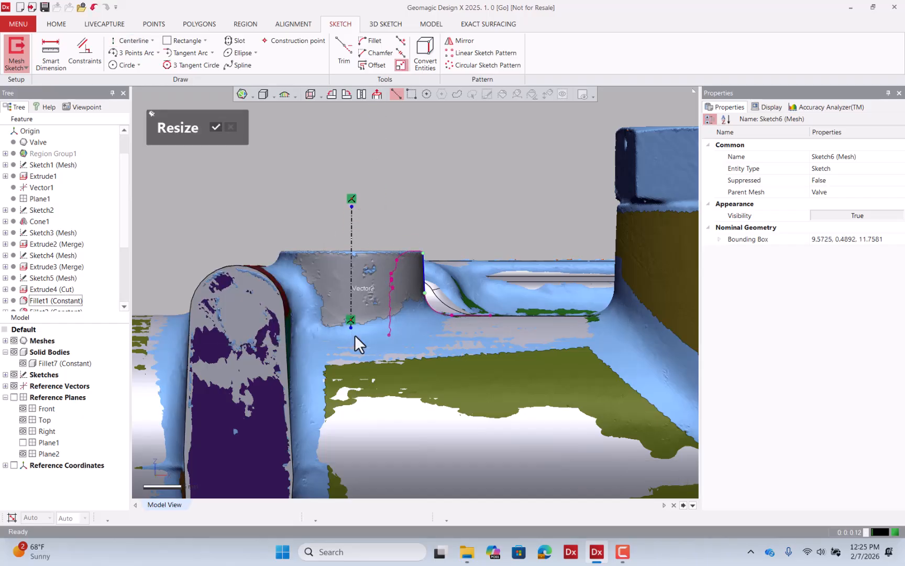
{"action": "left_click_drag", "start_coordinate": [350, 327], "coordinate": [344, 409]}
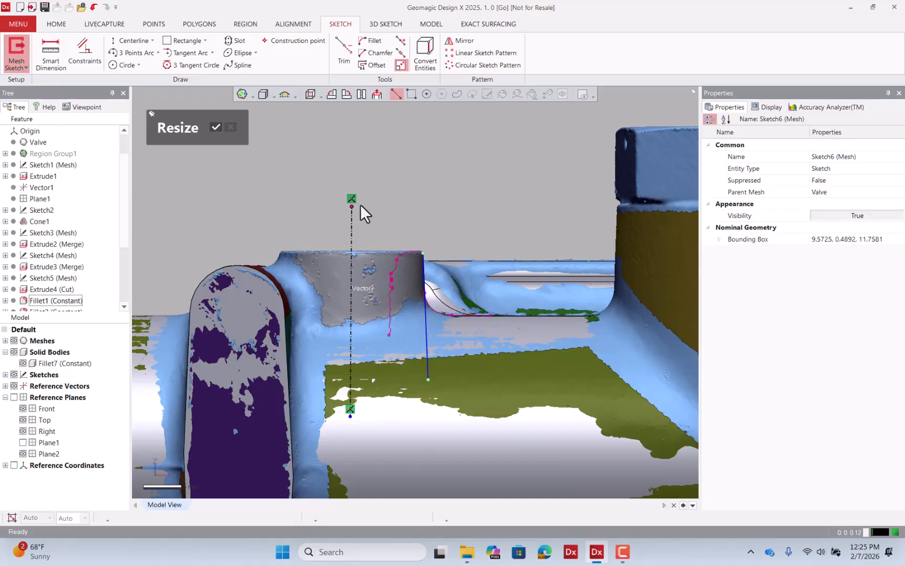
Fit a line to the top edge of the boss from the section polyline.
{"action": "left_click", "coordinate": [151, 40]}
{"action": "left_click", "coordinate": [153, 60]}
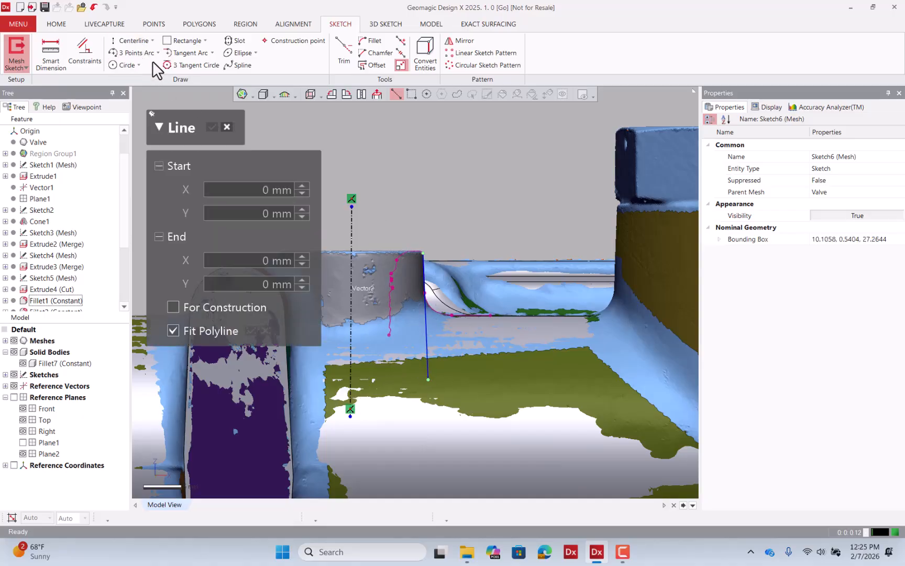
{"action": "scroll", "coordinate": [413, 240], "scroll_direction": "up", "scroll_amount": 5}
{"action": "left_click", "coordinate": [423, 276]}
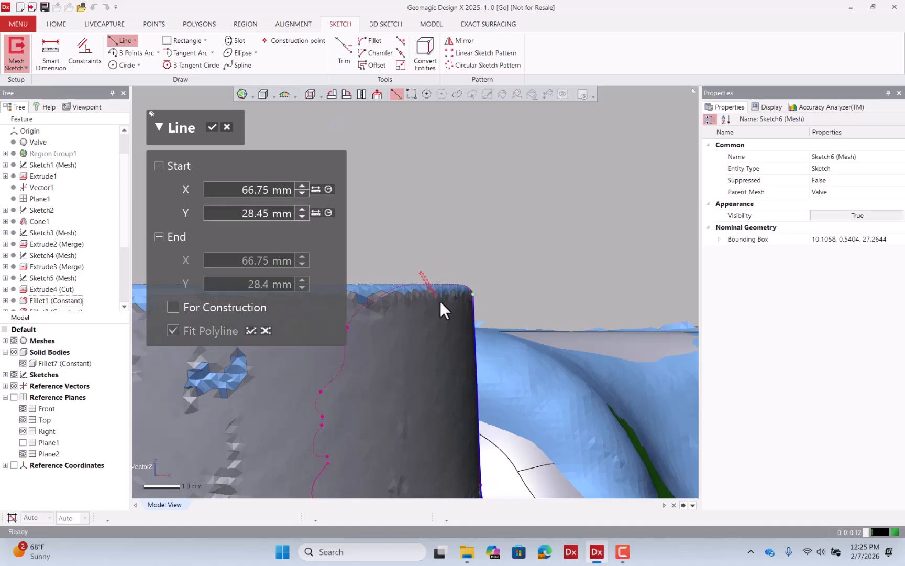
{"action": "key", "text": "Escape"}
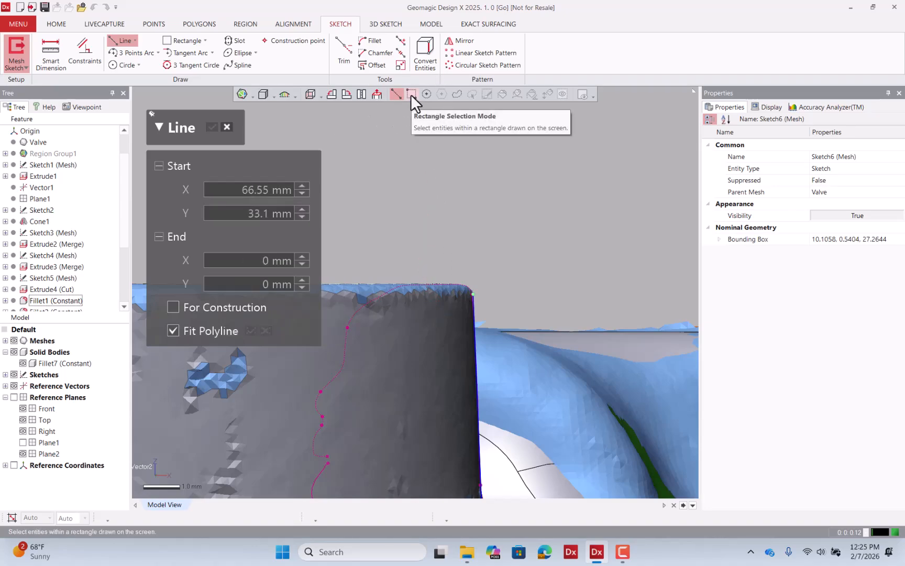
{"action": "left_click", "coordinate": [428, 277]}
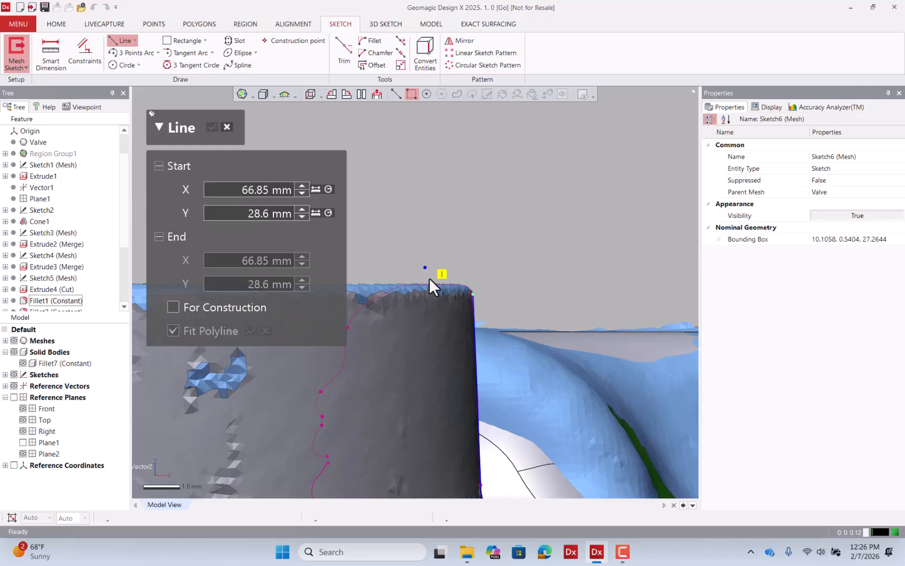
{"action": "left_click", "coordinate": [448, 313]}
{"action": "left_click", "coordinate": [211, 127]}
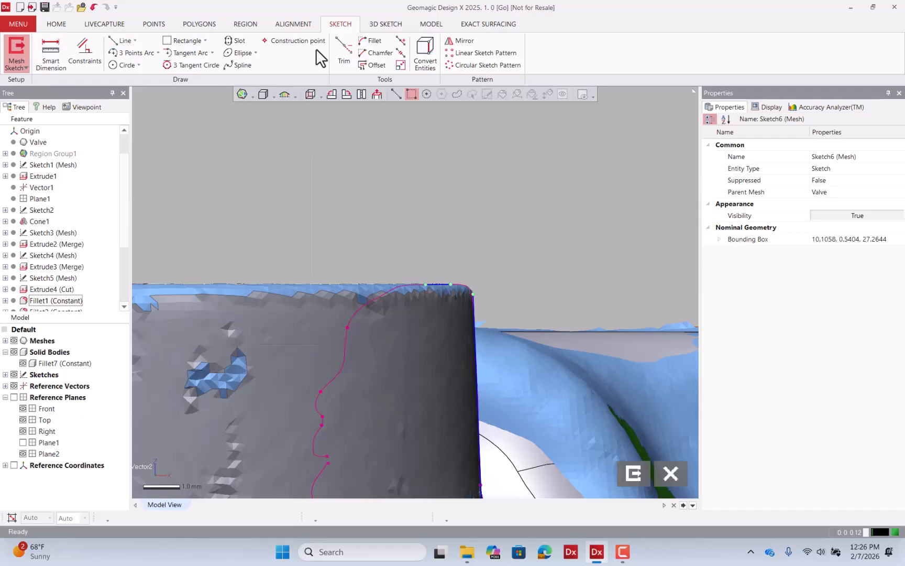
Corner-trim the top edge line with the boss's side line so they meet.
{"action": "left_click", "coordinate": [343, 53]}
{"action": "left_click", "coordinate": [443, 287]}
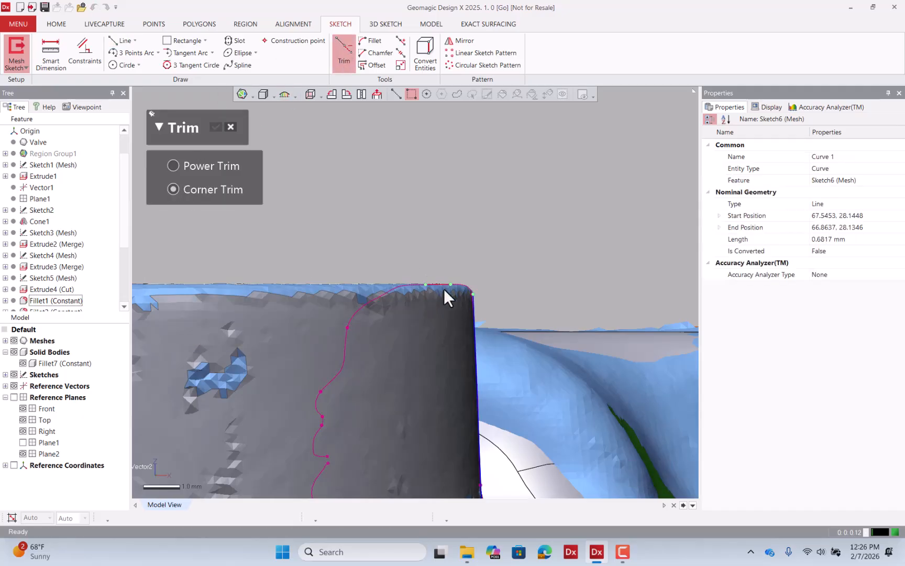
{"action": "left_click", "coordinate": [475, 321]}
{"action": "scroll", "coordinate": [518, 280], "scroll_direction": "down", "scroll_amount": 7}
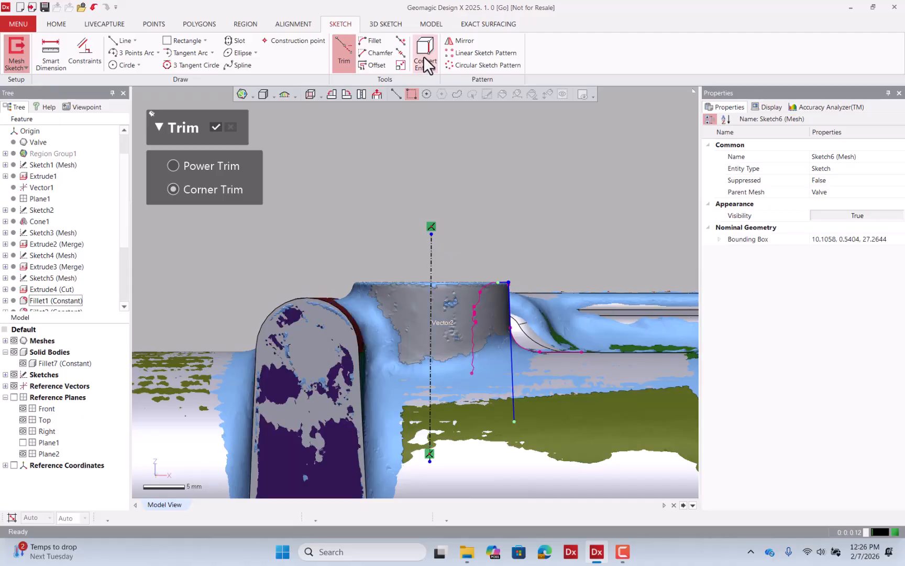
{"action": "left_click", "coordinate": [400, 65]}
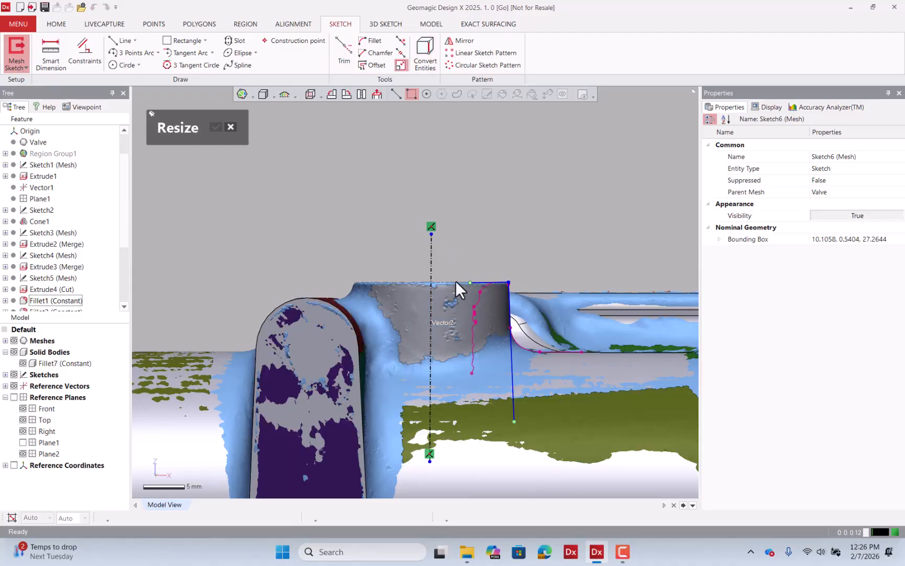
{"action": "left_click", "coordinate": [230, 127]}
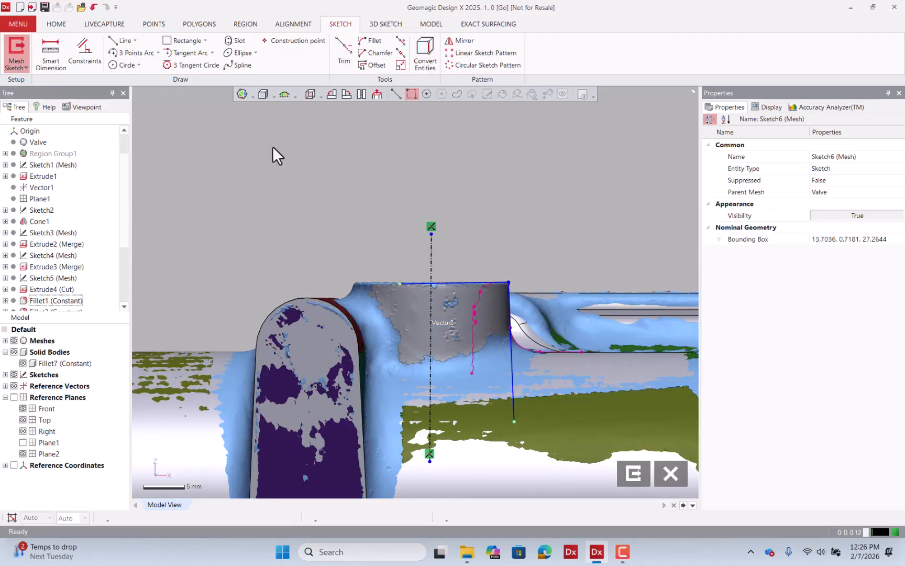
Try constraining and dimensioning the top edge line relative to the centerline.
{"action": "left_click", "coordinate": [430, 300]}
{"action": "left_click", "coordinate": [467, 283]}
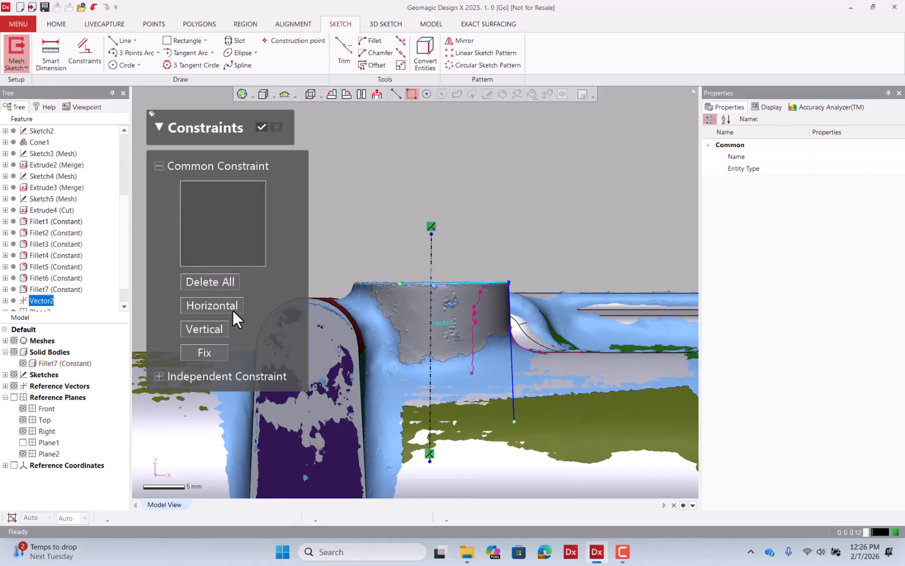
{"action": "left_click", "coordinate": [261, 127]}
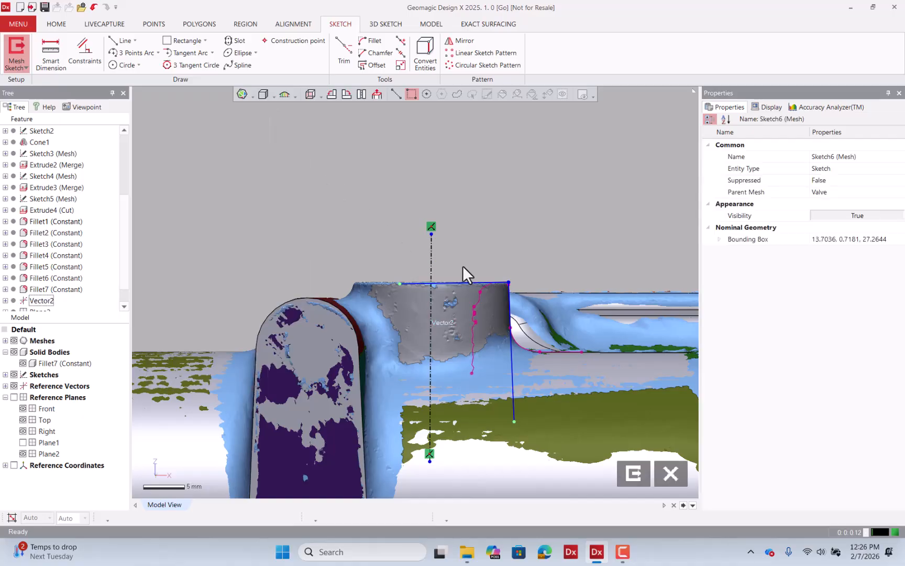
{"action": "left_click", "coordinate": [398, 282]}
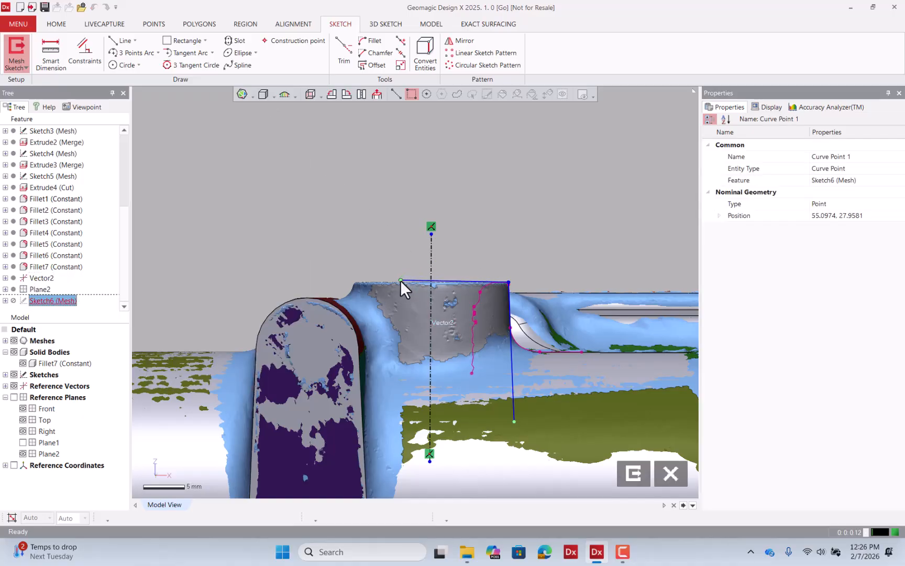
{"action": "left_click", "coordinate": [398, 283]}
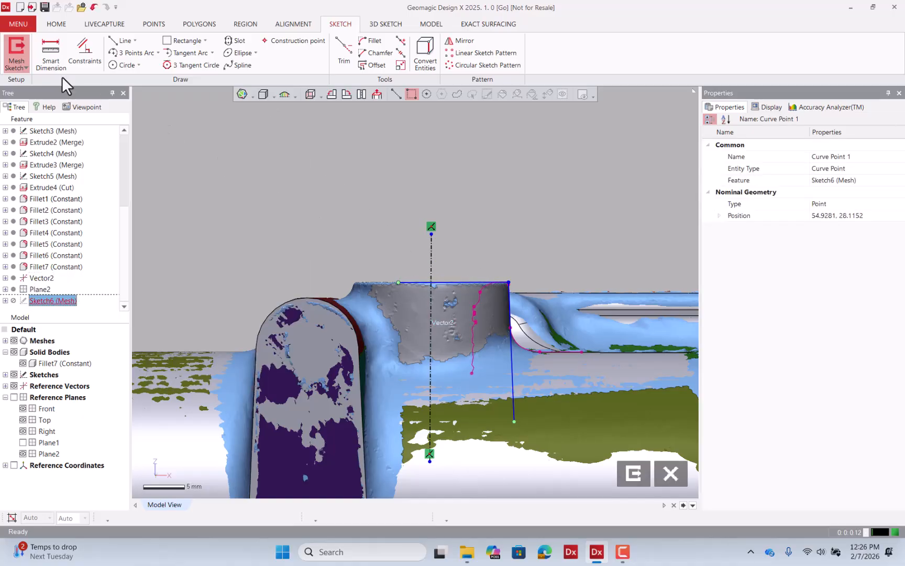
{"action": "left_click", "coordinate": [51, 58]}
{"action": "left_click", "coordinate": [430, 260]}
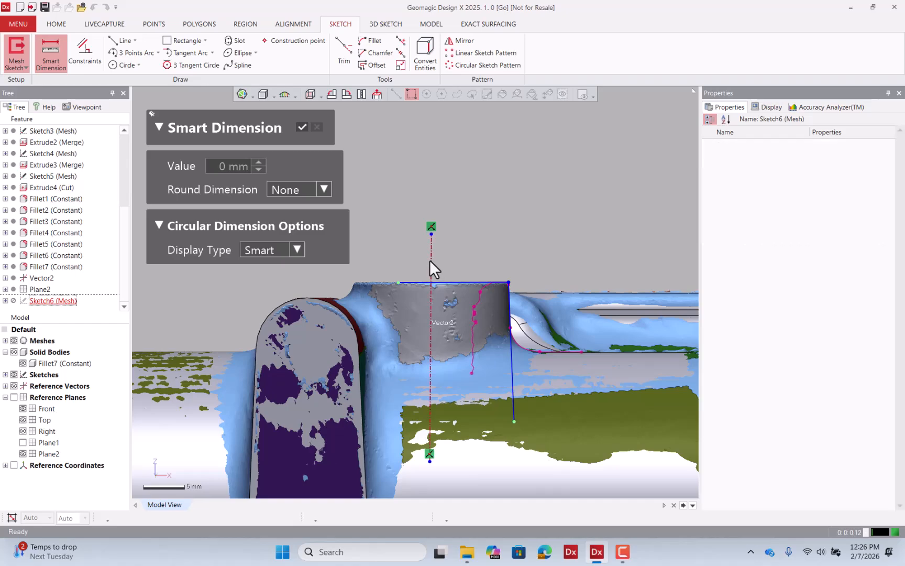
{"action": "left_click", "coordinate": [466, 279]}
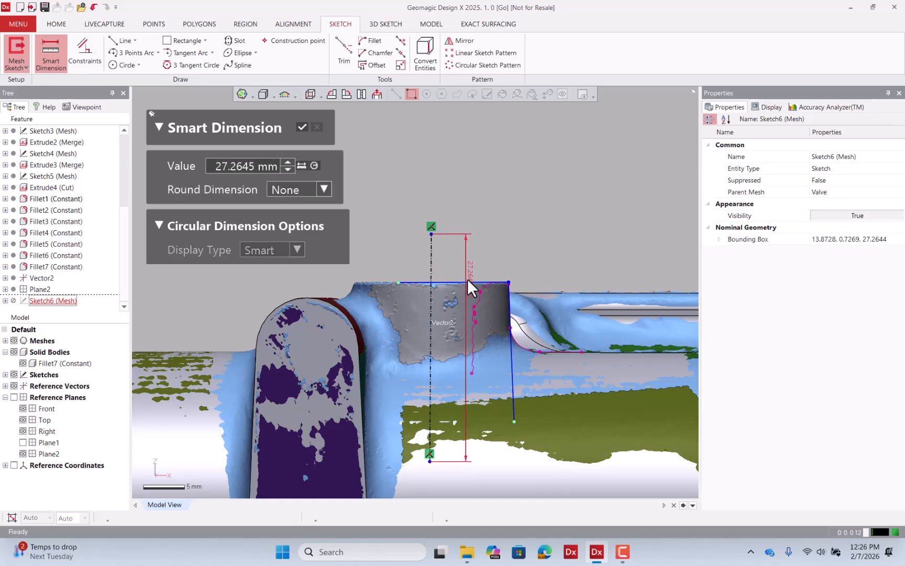
{"action": "left_click", "coordinate": [297, 128]}
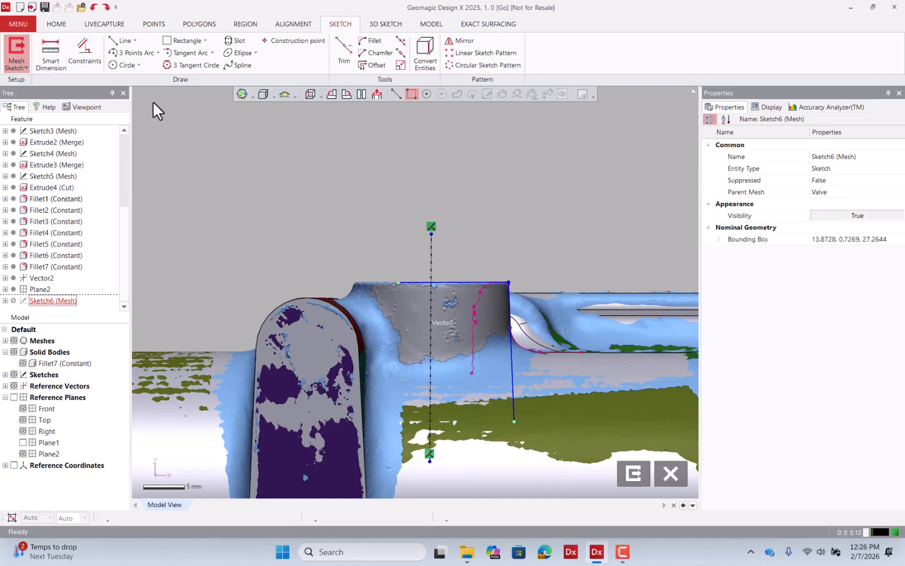
Dimension the angle between the centerline and the top edge line as 90°.
{"action": "left_click", "coordinate": [53, 56]}
{"action": "left_click", "coordinate": [430, 258]}
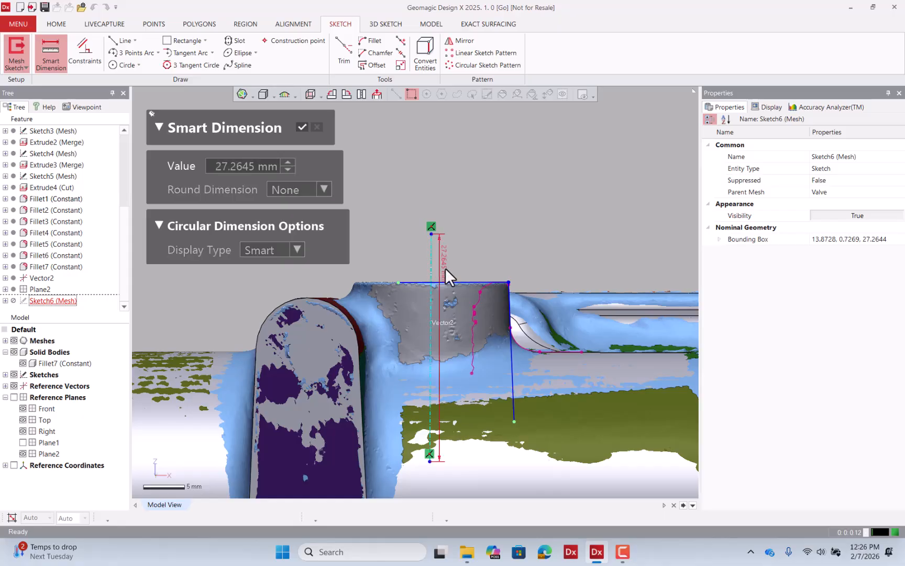
{"action": "left_click", "coordinate": [459, 282]}
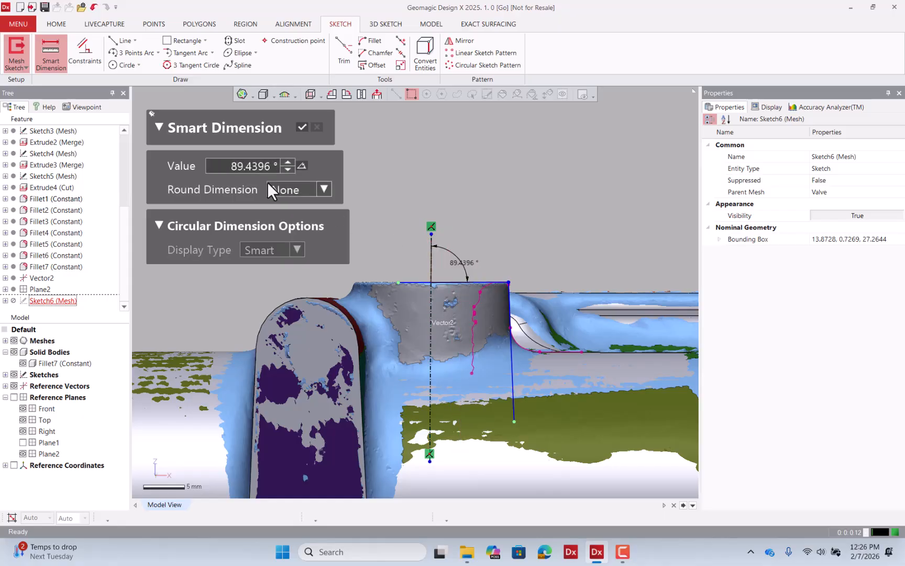
{"action": "left_click", "coordinate": [251, 168]}
{"action": "type", "text": "90"}
{"action": "key", "text": "Return"}
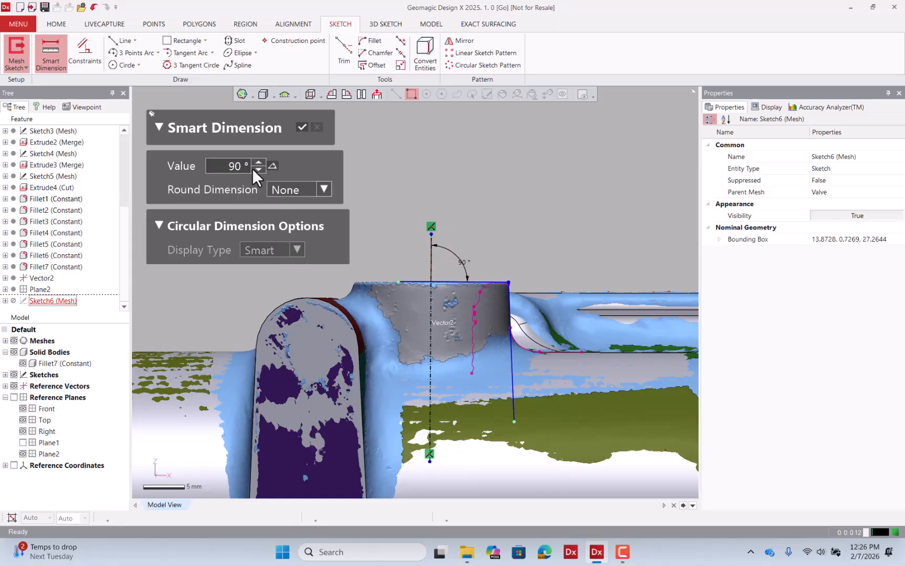
{"action": "left_click", "coordinate": [298, 126]}
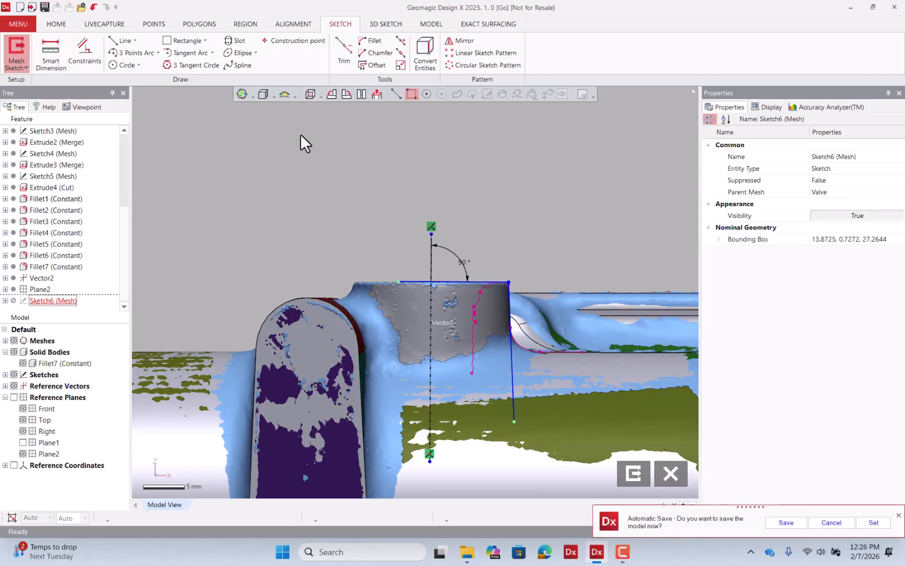
Draw a horizontal line about 10 mm long from the side line's lower end toward the centerline.
{"action": "left_click", "coordinate": [121, 40]}
{"action": "left_click", "coordinate": [513, 421]}
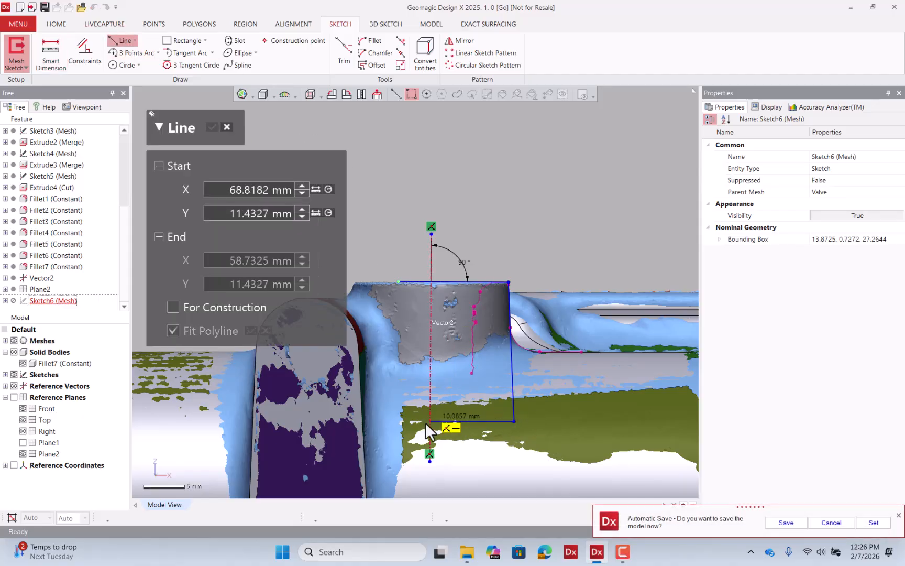
{"action": "left_click", "coordinate": [402, 421]}
{"action": "key", "text": "Escape"}
{"action": "key", "text": "Escape"}
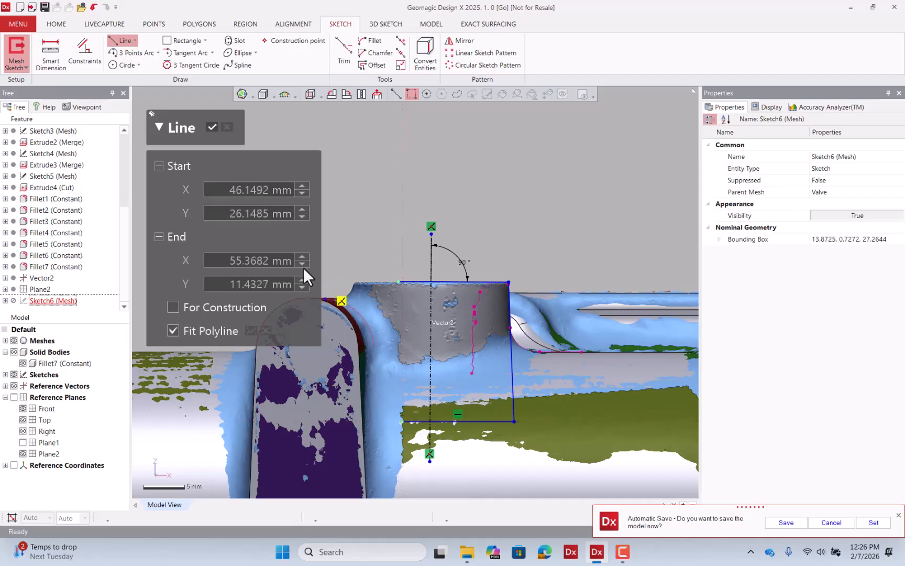
Start the Trim tool and hide the mesh and solid bodies to see the sketch profile.
{"action": "left_click", "coordinate": [340, 54]}
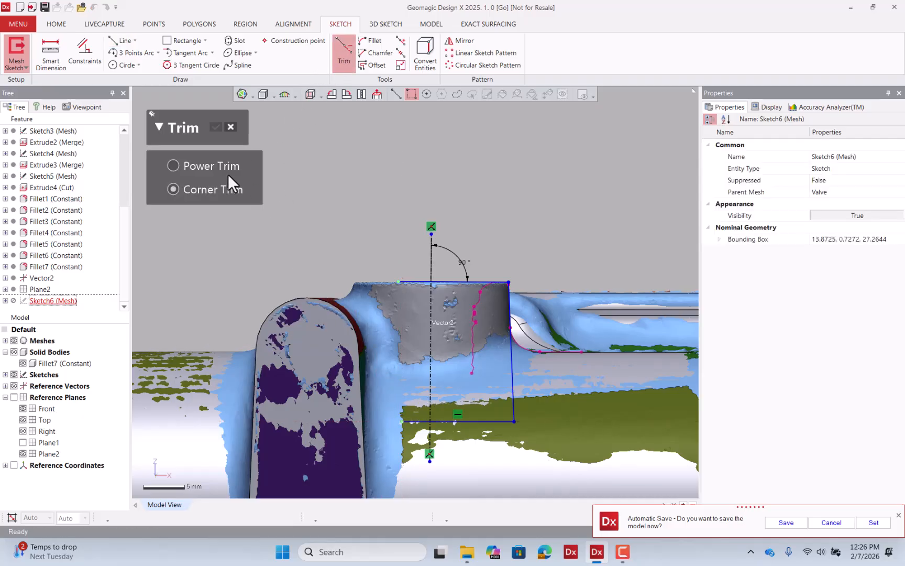
{"action": "left_click", "coordinate": [14, 341]}
{"action": "left_click", "coordinate": [14, 351]}
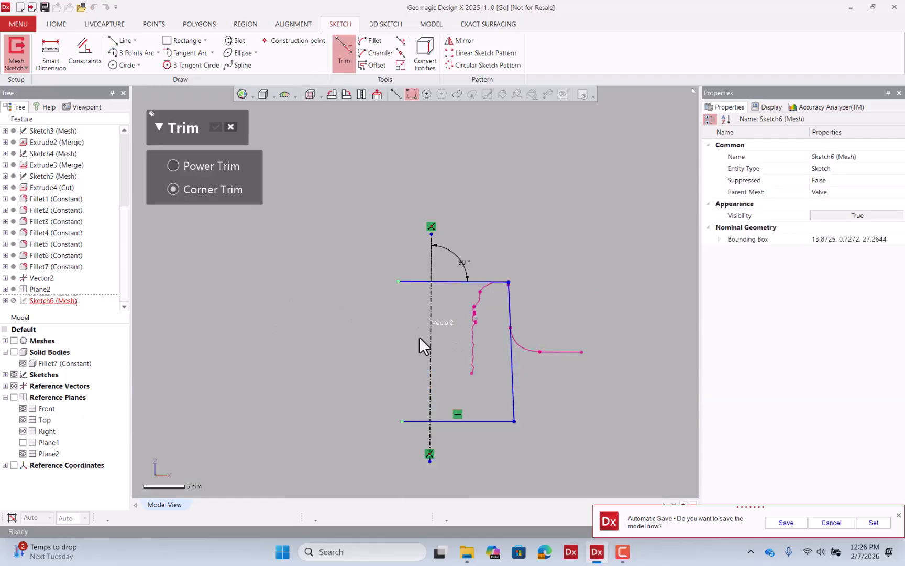
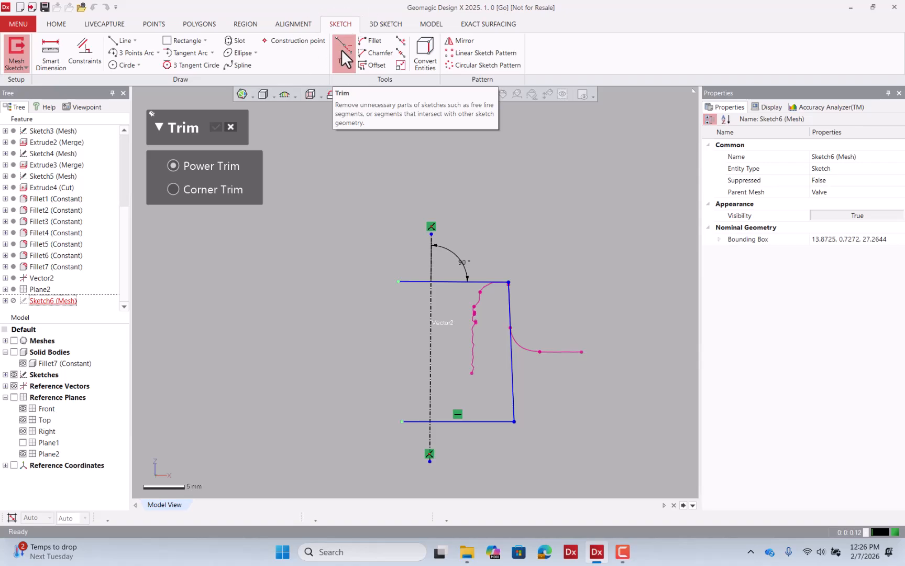
Trim the profile lines' overhangs past the centerline, accept the trim and exit the sketch.
{"action": "left_click", "coordinate": [412, 282]}
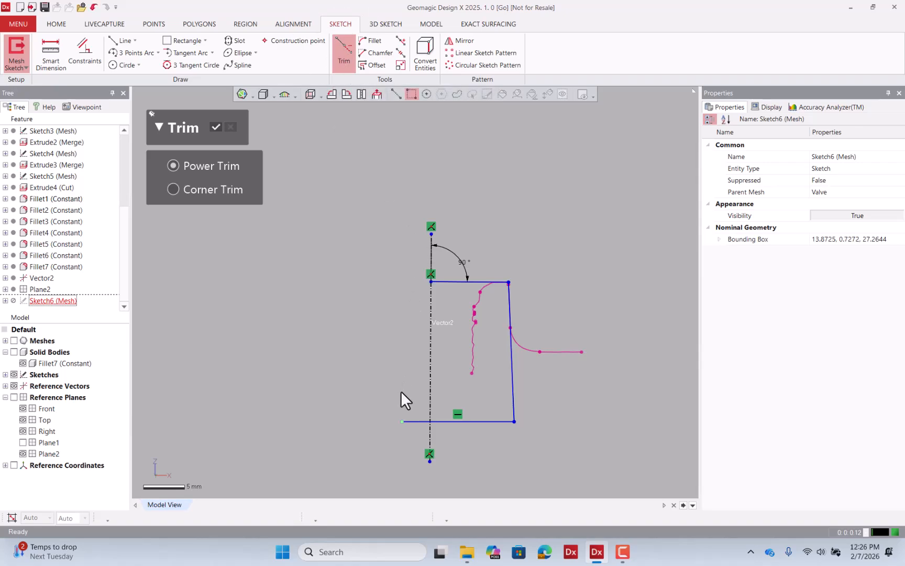
{"action": "left_click", "coordinate": [214, 126]}
{"action": "left_click", "coordinate": [631, 474]}
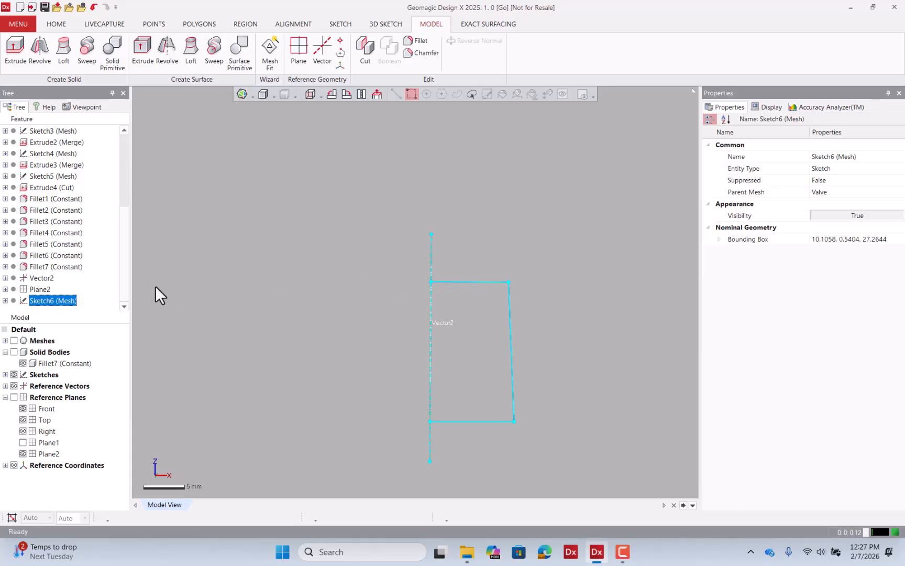
Revolve the boss sketch profile 360° about the centerline, merging with all bodies.
{"action": "left_click", "coordinate": [39, 50]}
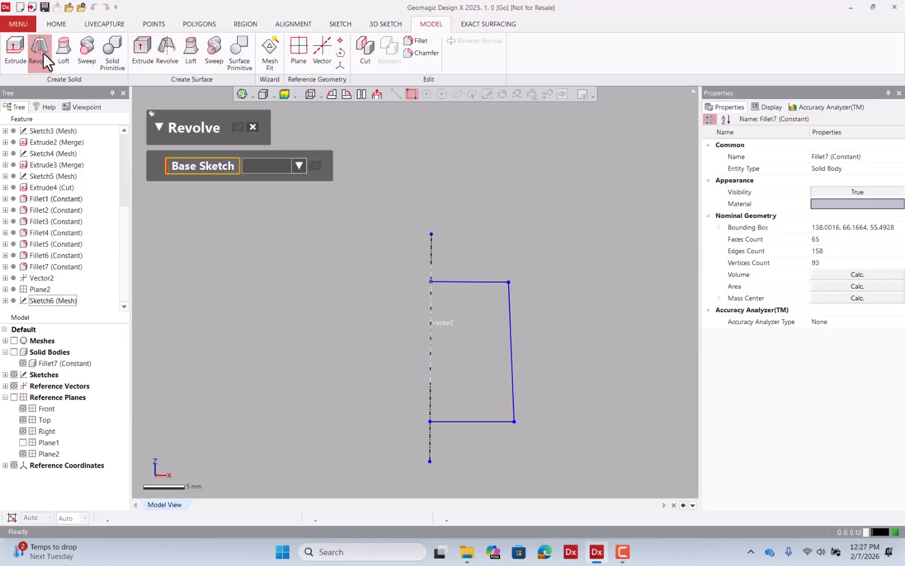
{"action": "left_click", "coordinate": [253, 126]}
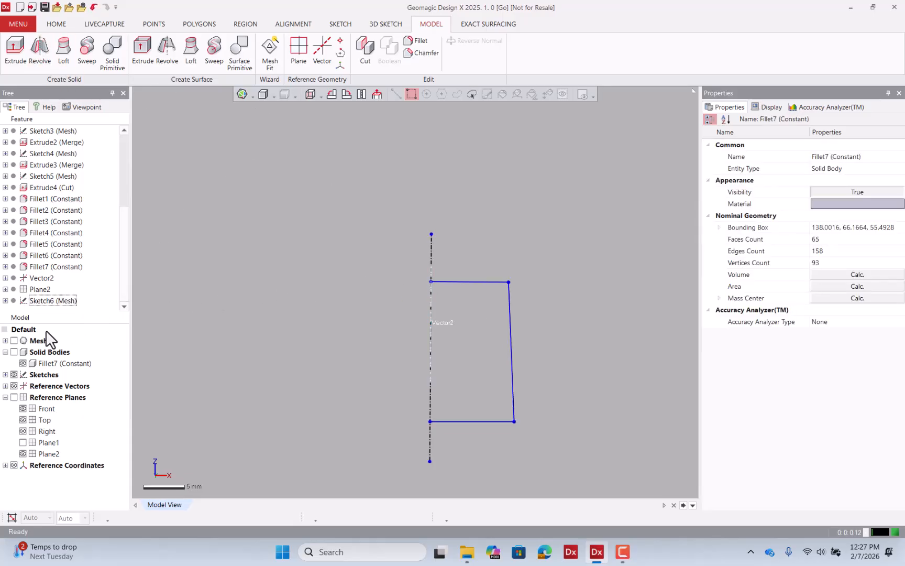
{"action": "left_click", "coordinate": [14, 340]}
{"action": "right_click_drag", "start_coordinate": [450, 389], "coordinate": [535, 235]}
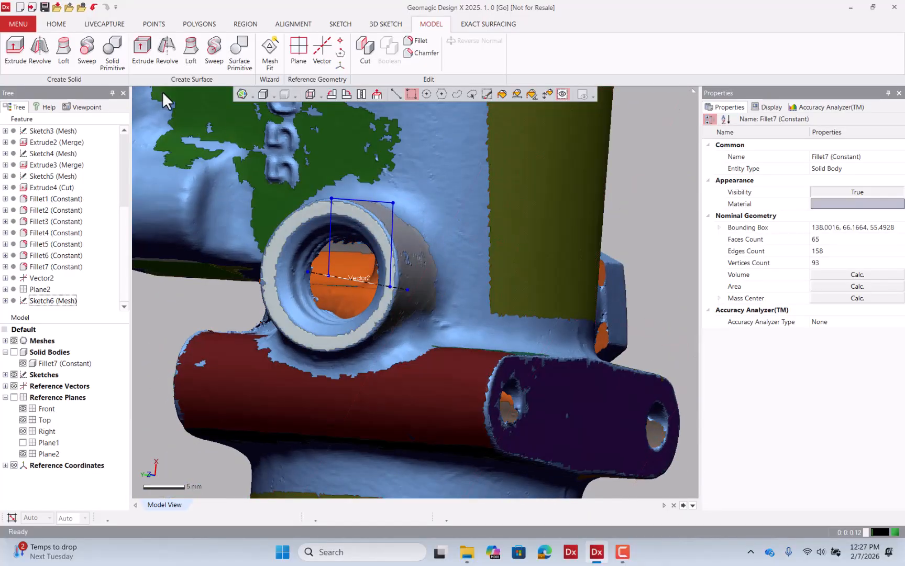
{"action": "left_click", "coordinate": [44, 60]}
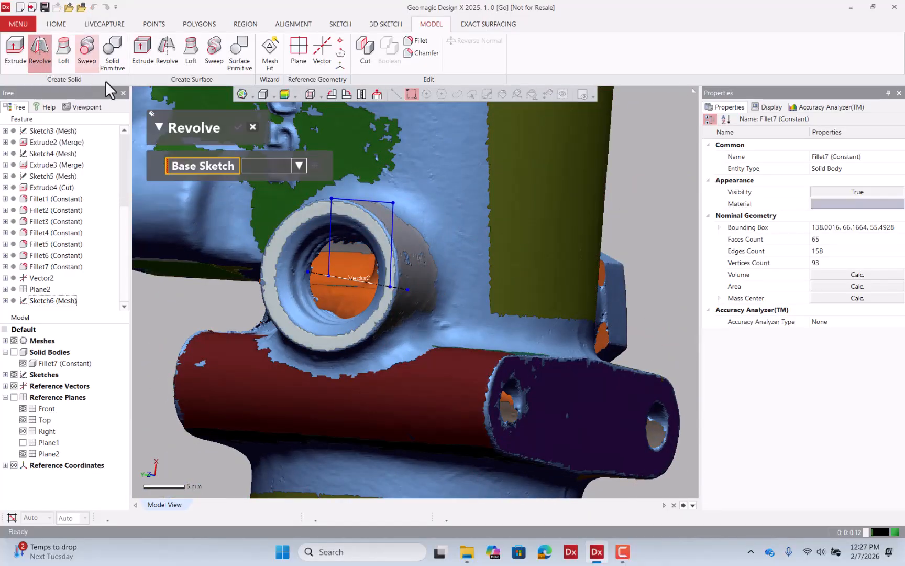
{"action": "left_click", "coordinate": [367, 200]}
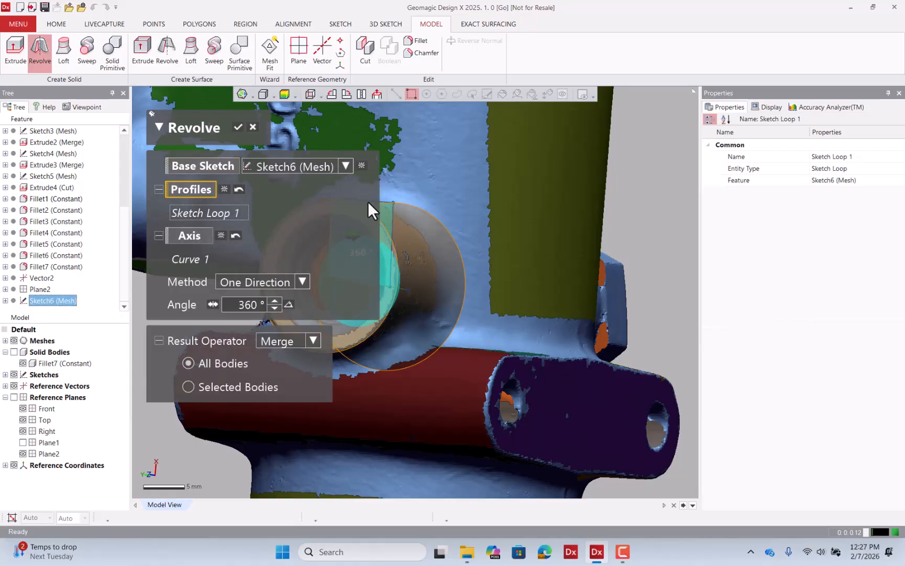
{"action": "left_click", "coordinate": [238, 127]}
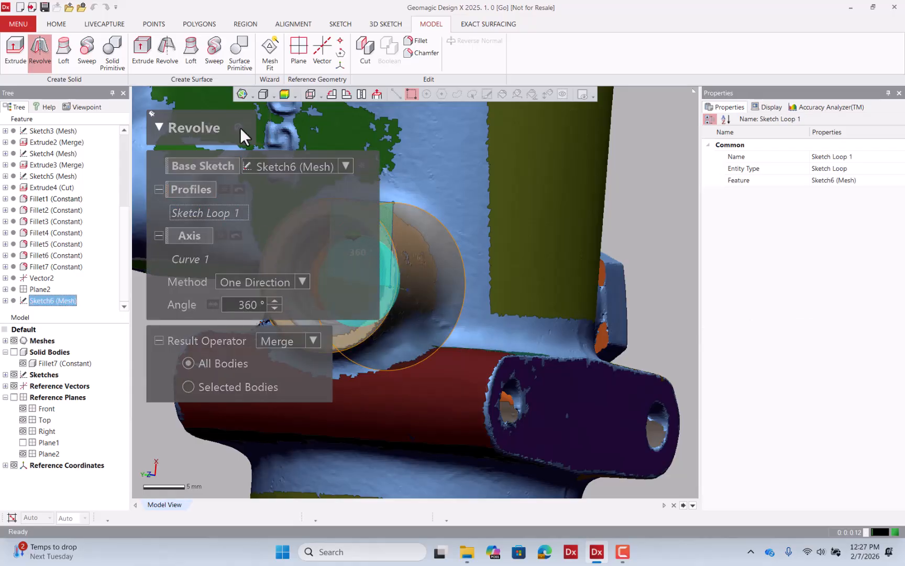
Toggle mesh and solid body visibility and orbit to compare the revolved boss with the scan.
{"action": "left_click", "coordinate": [14, 340]}
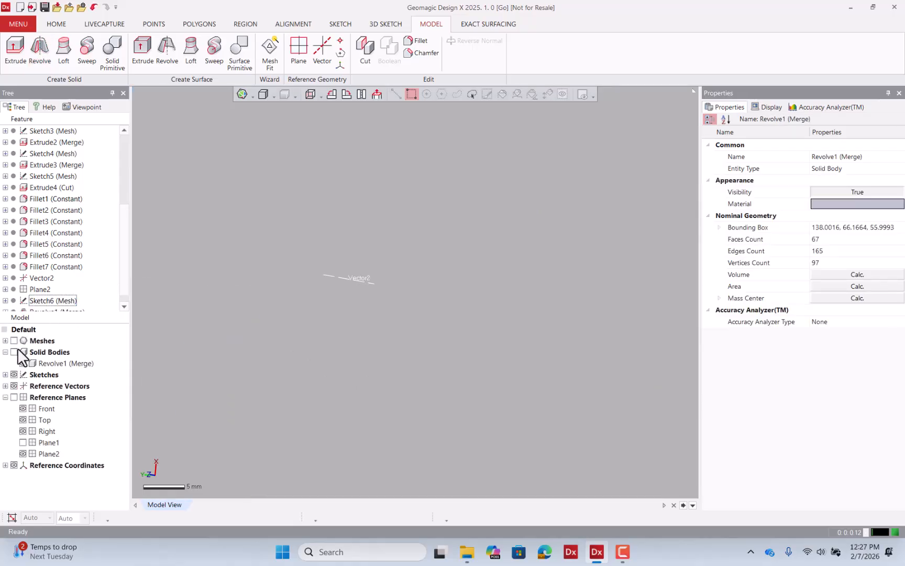
{"action": "left_click", "coordinate": [16, 351]}
{"action": "mouse_move", "coordinate": [257, 299]}
{"action": "right_mouse_down"}
{"action": "mouse_move", "coordinate": [390, 303]}
{"action": "mouse_move", "coordinate": [365, 312]}
{"action": "mouse_move", "coordinate": [273, 254]}
{"action": "mouse_move", "coordinate": [111, 313]}
{"action": "right_mouse_up"}
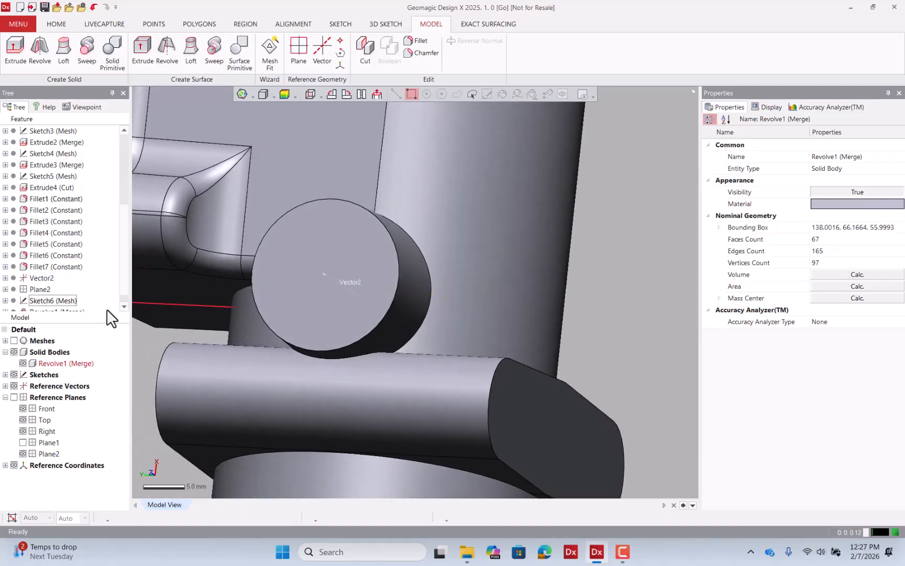
{"action": "left_click", "coordinate": [14, 341]}
{"action": "right_click_drag", "start_coordinate": [354, 254], "coordinate": [236, 259]}
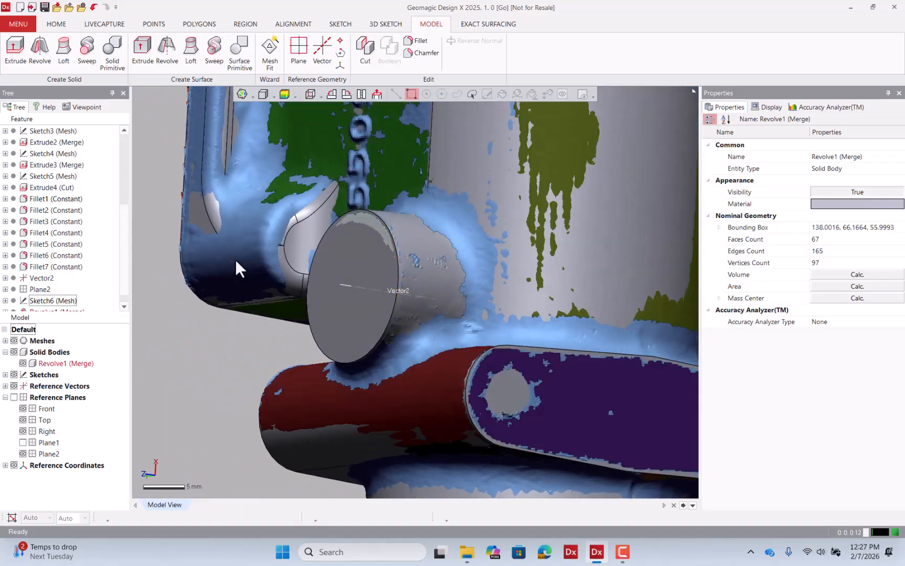
{"action": "right_click_drag", "start_coordinate": [398, 220], "coordinate": [542, 201]}
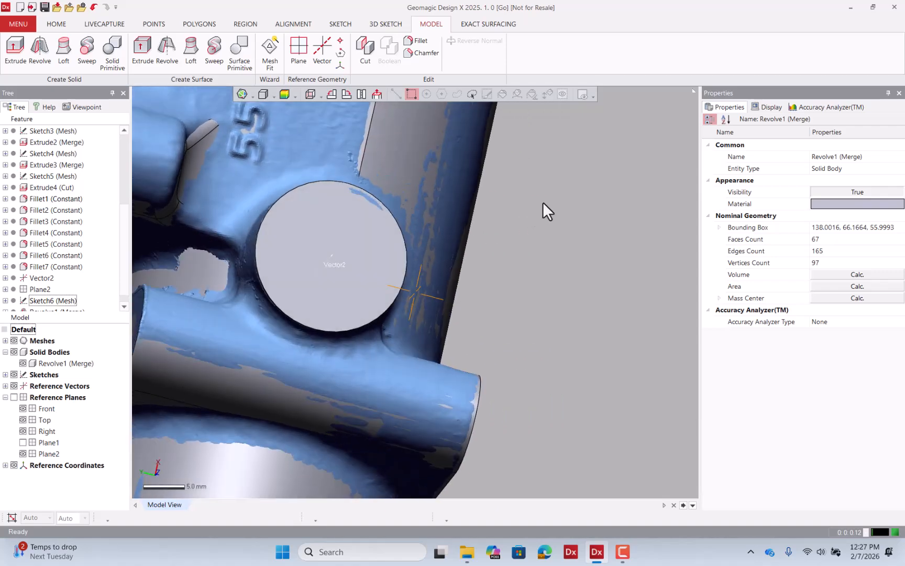
{"action": "left_click", "coordinate": [14, 340]}
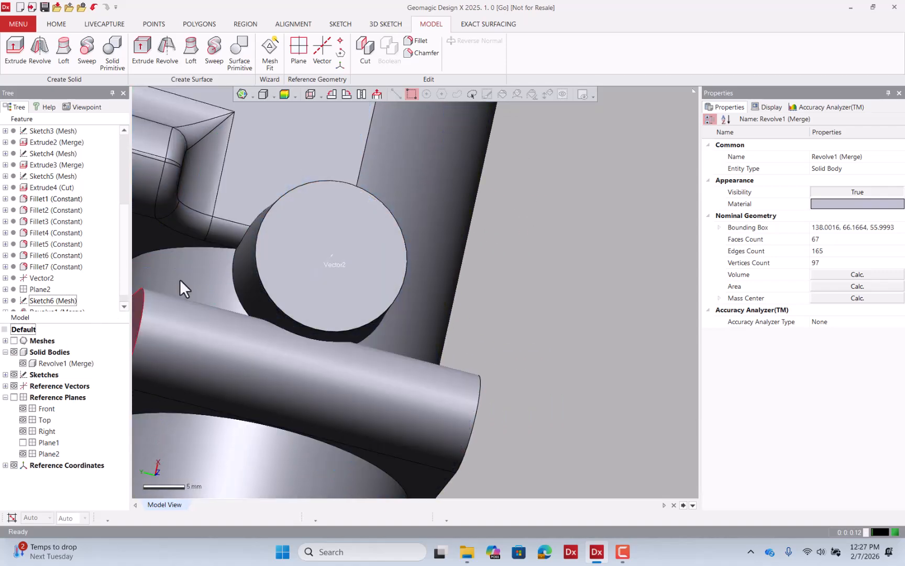
Fillet the three edges where the boss meets the body with a 3.2378 mm radius estimated from the mesh.
{"action": "left_click", "coordinate": [417, 40]}
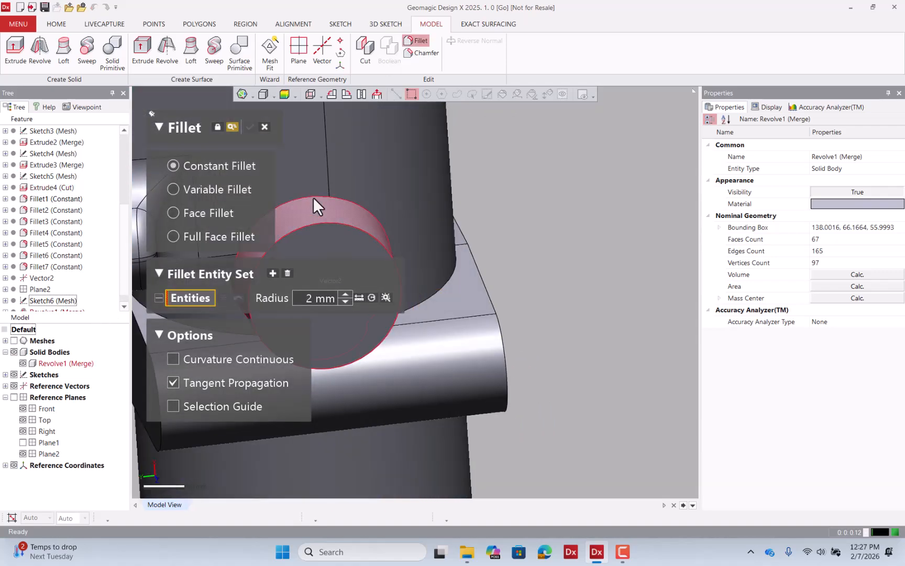
{"action": "left_click", "coordinate": [312, 195]}
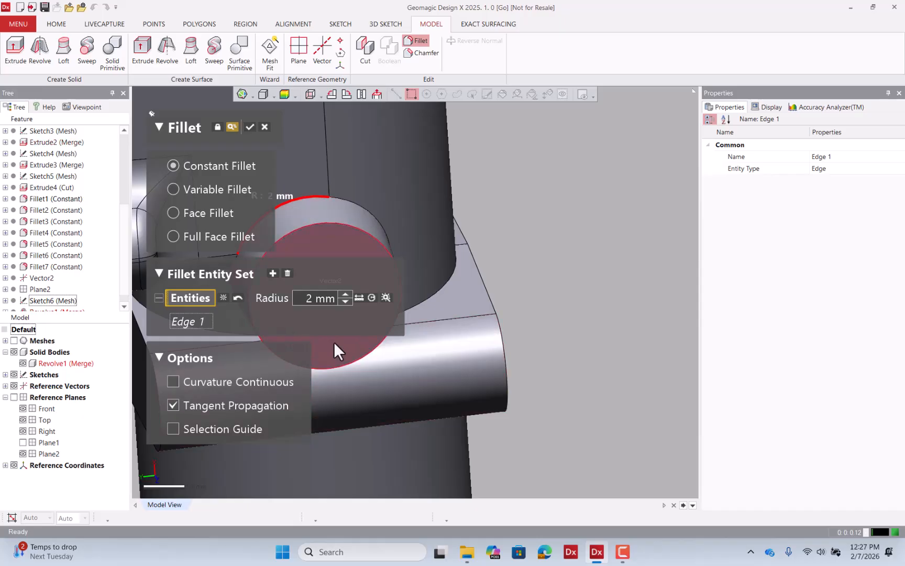
{"action": "left_click", "coordinate": [386, 297]}
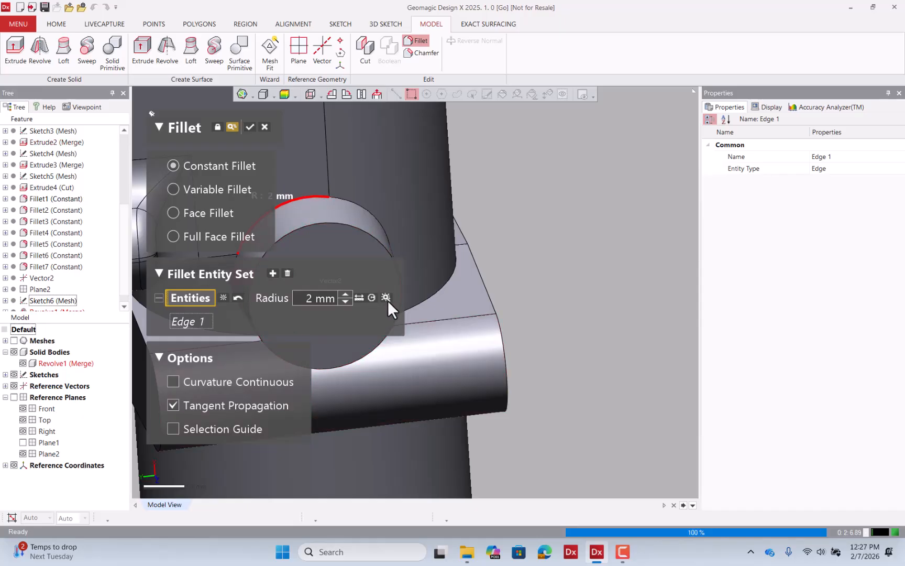
{"action": "scroll", "coordinate": [534, 230], "scroll_direction": "down", "scroll_amount": 1}
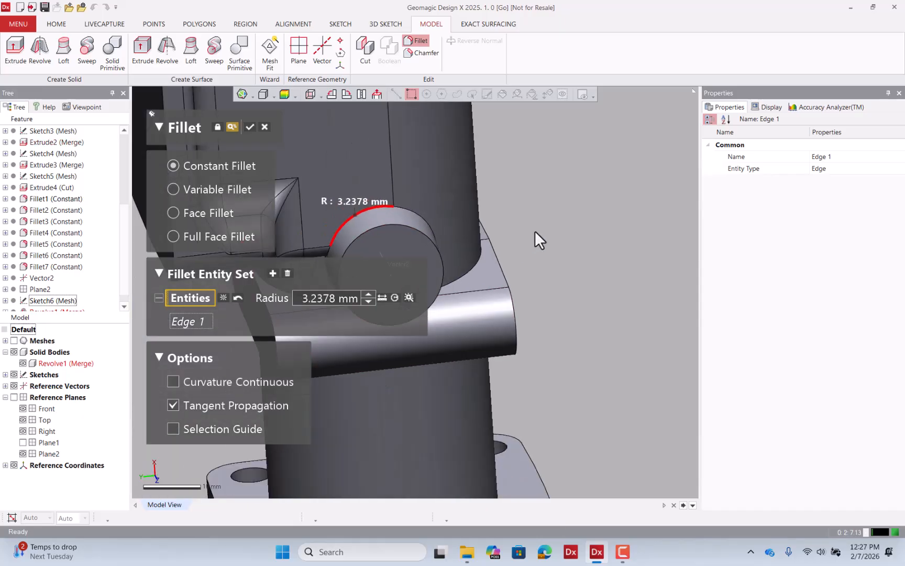
{"action": "left_click", "coordinate": [413, 211]}
{"action": "right_click_drag", "start_coordinate": [466, 231], "coordinate": [437, 289]}
{"action": "left_click", "coordinate": [415, 237]}
{"action": "right_click_drag", "start_coordinate": [417, 237], "coordinate": [302, 133]}
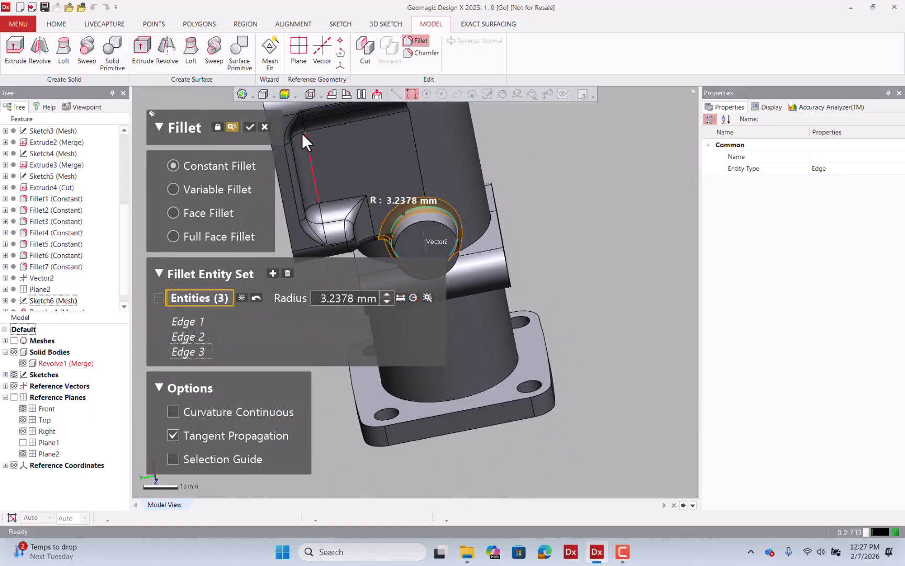
{"action": "left_click", "coordinate": [249, 127]}
Show the mesh and orbit around the valve to inspect the remaining unmodeled side port.
{"action": "right_click_drag", "start_coordinate": [301, 146], "coordinate": [513, 205]}
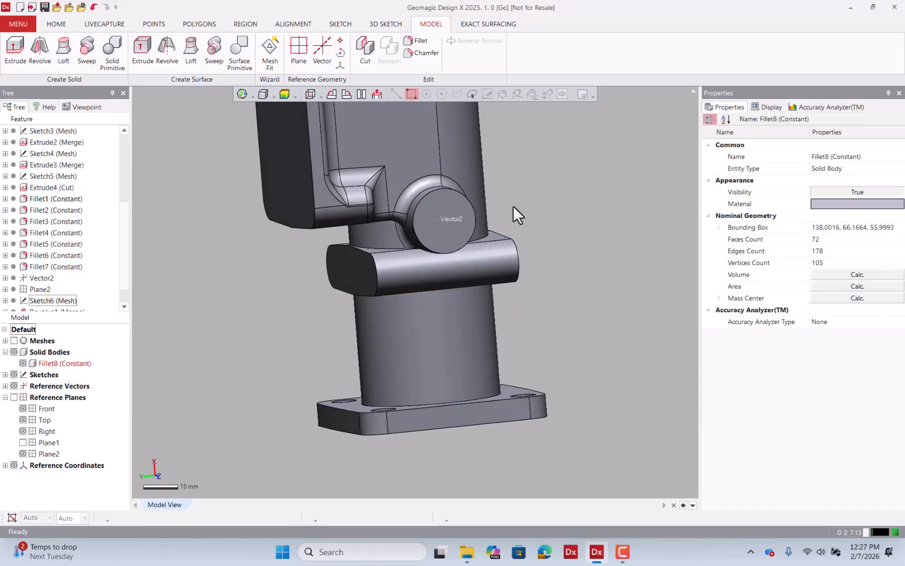
{"action": "scroll", "coordinate": [471, 257], "scroll_direction": "down", "scroll_amount": 5}
{"action": "right_click_drag", "start_coordinate": [453, 257], "coordinate": [499, 212]}
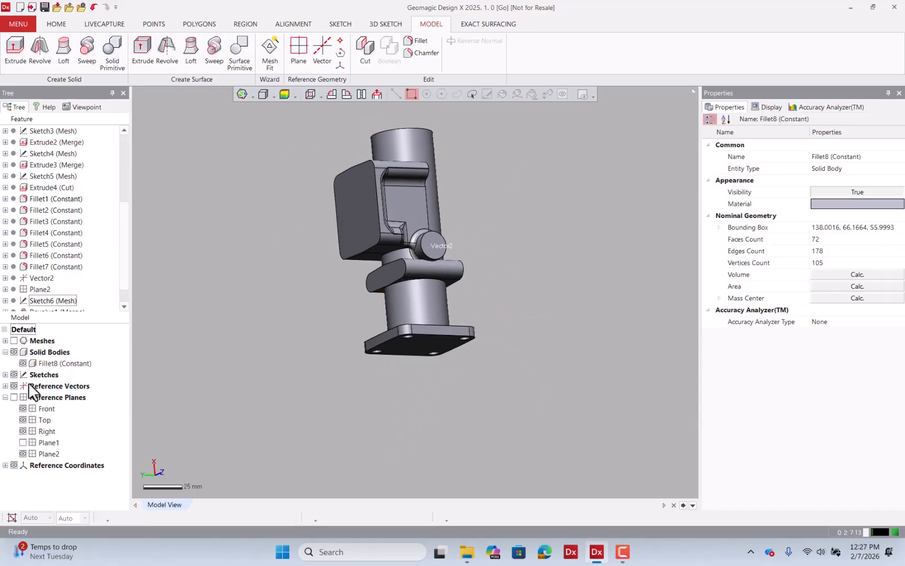
{"action": "left_click", "coordinate": [14, 341]}
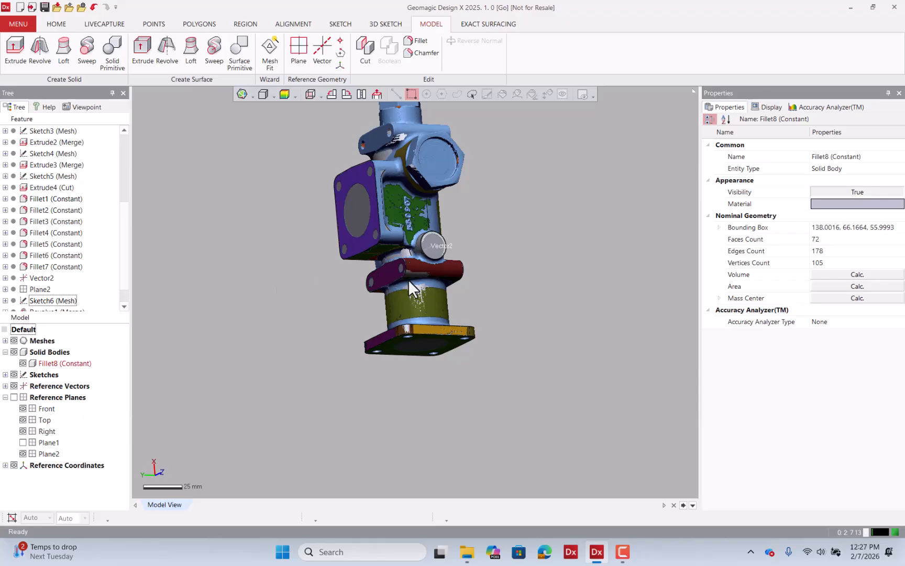
{"action": "scroll", "coordinate": [408, 279], "scroll_direction": "down", "scroll_amount": 1}
{"action": "right_click_drag", "start_coordinate": [408, 279], "coordinate": [391, 247]}
{"action": "scroll", "coordinate": [387, 233], "scroll_direction": "up", "scroll_amount": 5}
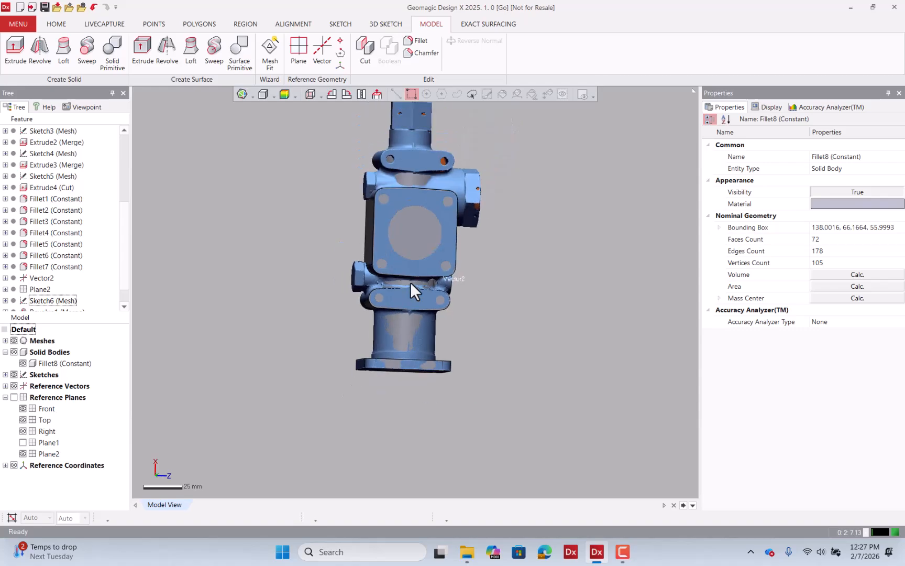
{"action": "right_click_drag", "start_coordinate": [460, 248], "coordinate": [424, 244]}
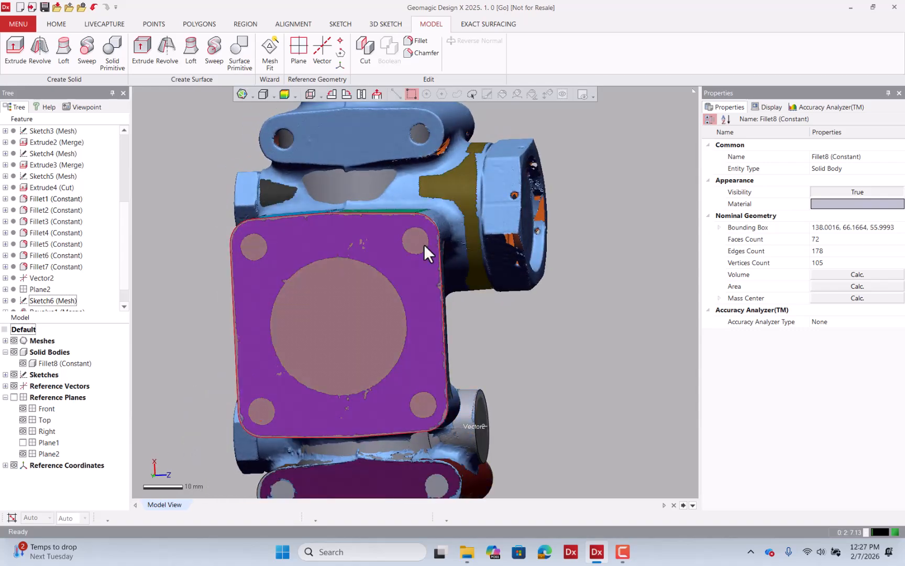
Create a reference vector along the axis of the side port's cylindrical region using Find Cone Axis.
{"action": "left_click", "coordinate": [458, 189]}
{"action": "right_click_drag", "start_coordinate": [498, 311], "coordinate": [410, 308]}
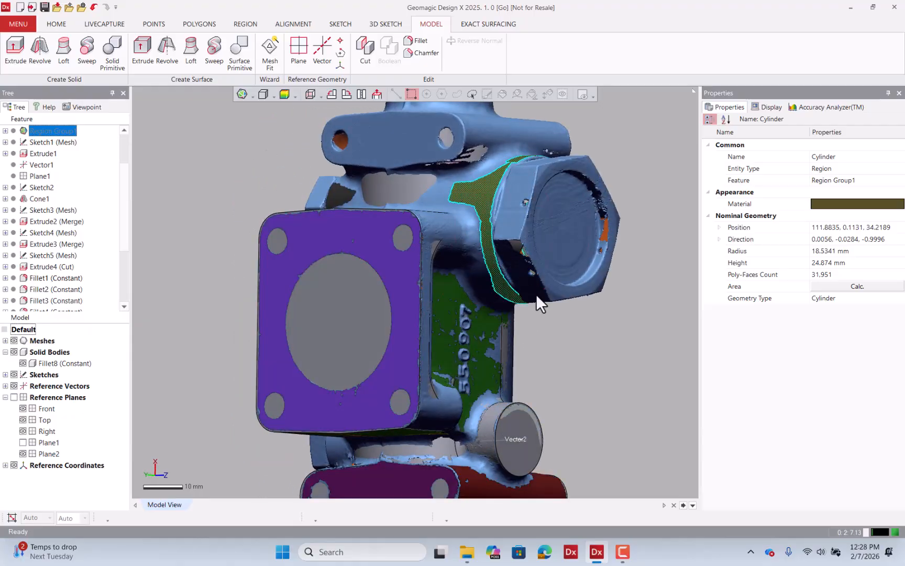
{"action": "right_click_drag", "start_coordinate": [537, 296], "coordinate": [607, 303]}
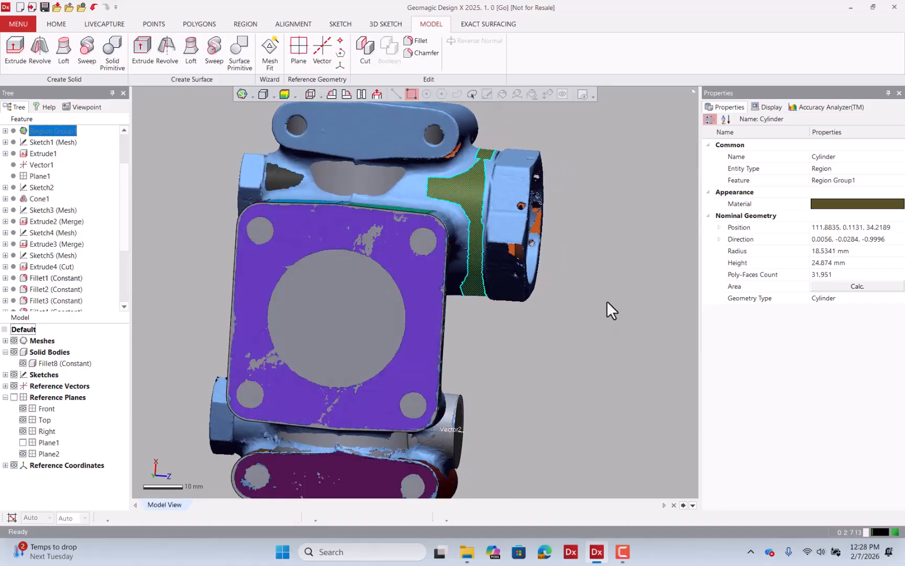
{"action": "right_click_drag", "start_coordinate": [559, 276], "coordinate": [449, 275]}
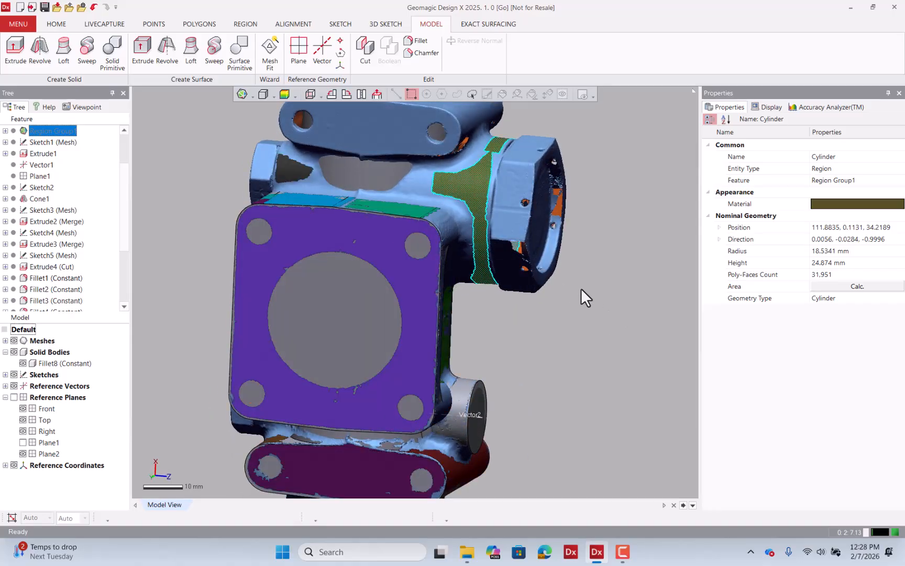
{"action": "right_click_drag", "start_coordinate": [581, 287], "coordinate": [596, 275]}
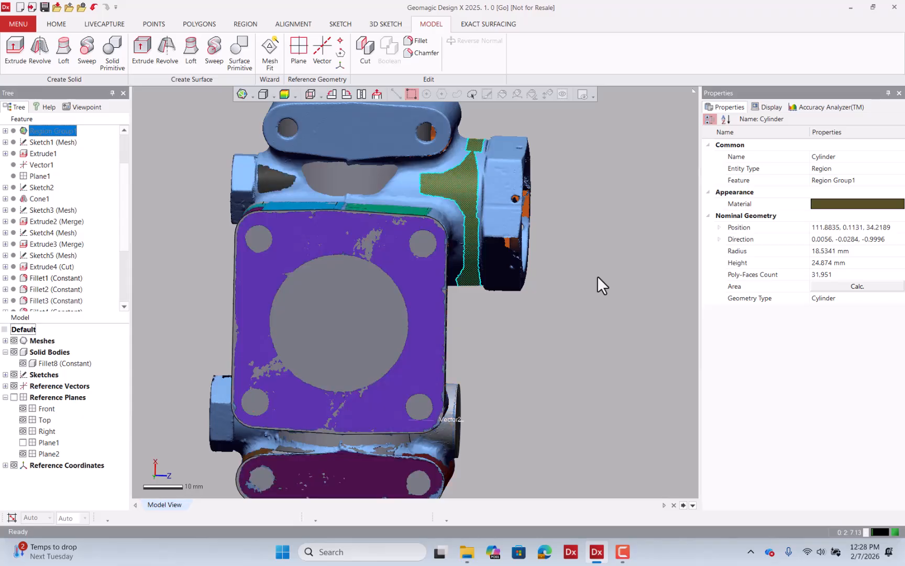
{"action": "scroll", "coordinate": [417, 336], "scroll_direction": "down", "scroll_amount": 3}
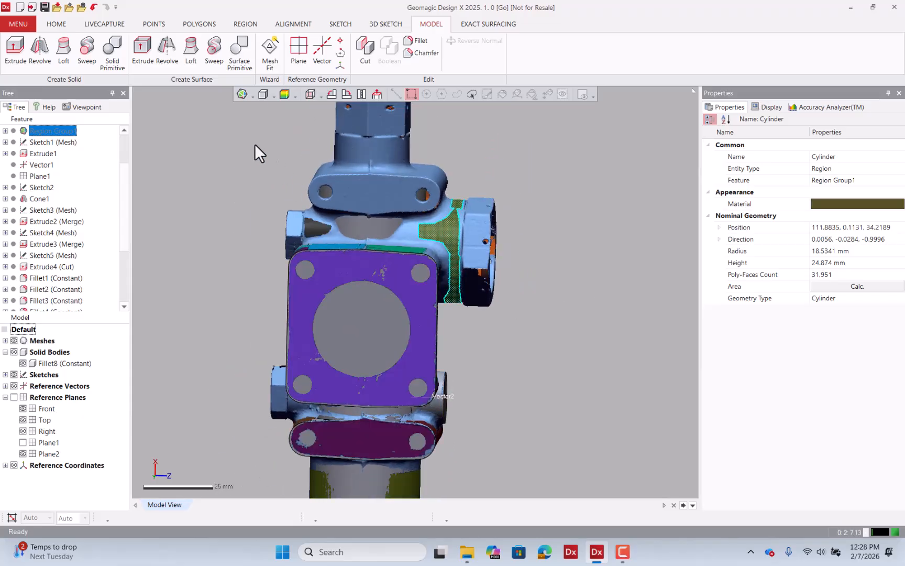
{"action": "left_click", "coordinate": [323, 50]}
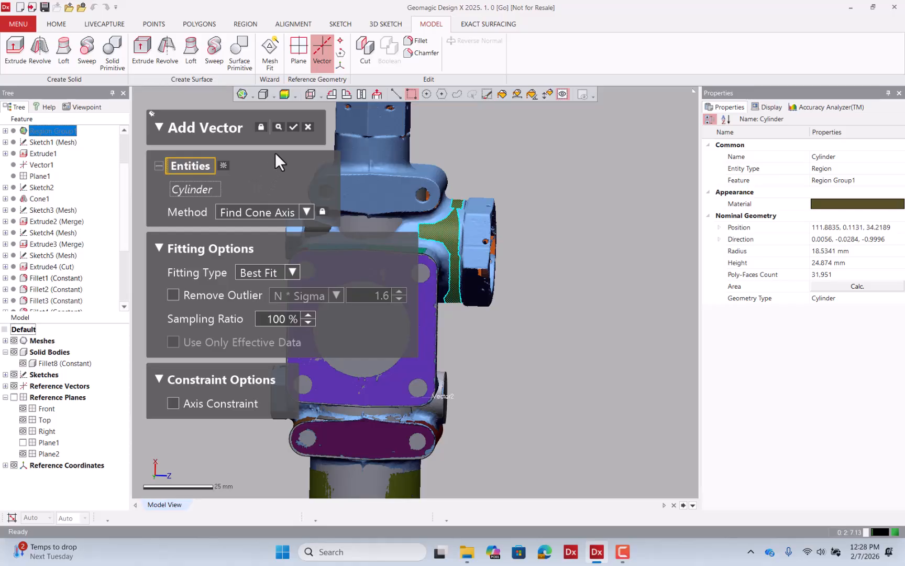
{"action": "left_click", "coordinate": [278, 126]}
{"action": "scroll", "coordinate": [558, 270], "scroll_direction": "down", "scroll_amount": 3}
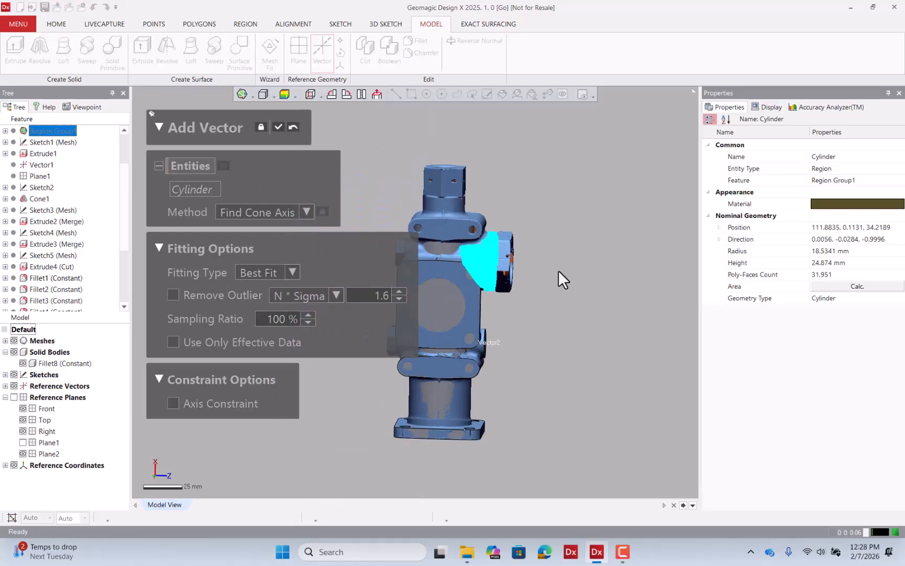
{"action": "right_click_drag", "start_coordinate": [503, 259], "coordinate": [279, 146]}
{"action": "mouse_move", "coordinate": [363, 182]}
{"action": "right_mouse_down"}
{"action": "mouse_move", "coordinate": [481, 193]}
{"action": "mouse_move", "coordinate": [429, 158]}
{"action": "mouse_move", "coordinate": [369, 171]}
{"action": "right_mouse_up"}
{"action": "left_click", "coordinate": [278, 127]}
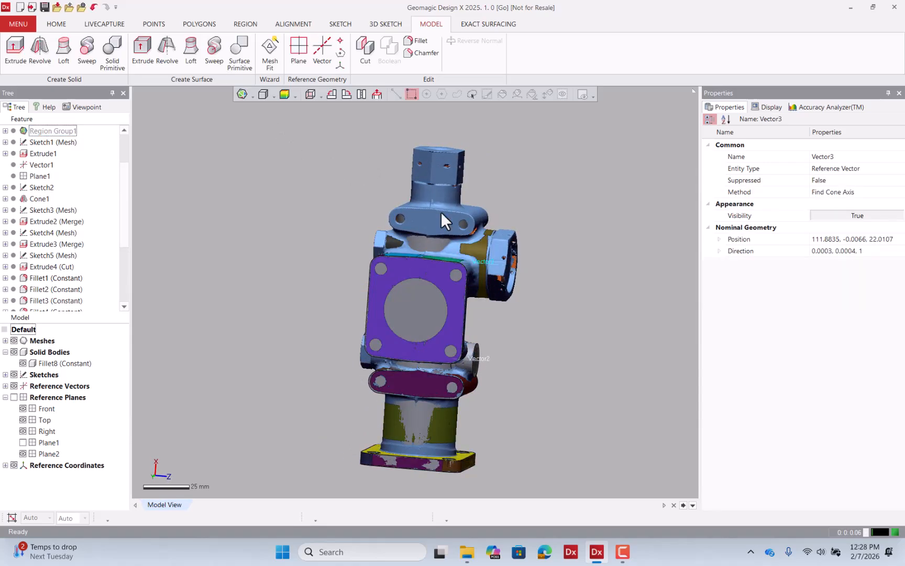
Add a reference plane through the side port's axis vector and a picked mesh point using Pick Point & Coplanar Axis.
{"action": "left_click", "coordinate": [294, 52]}
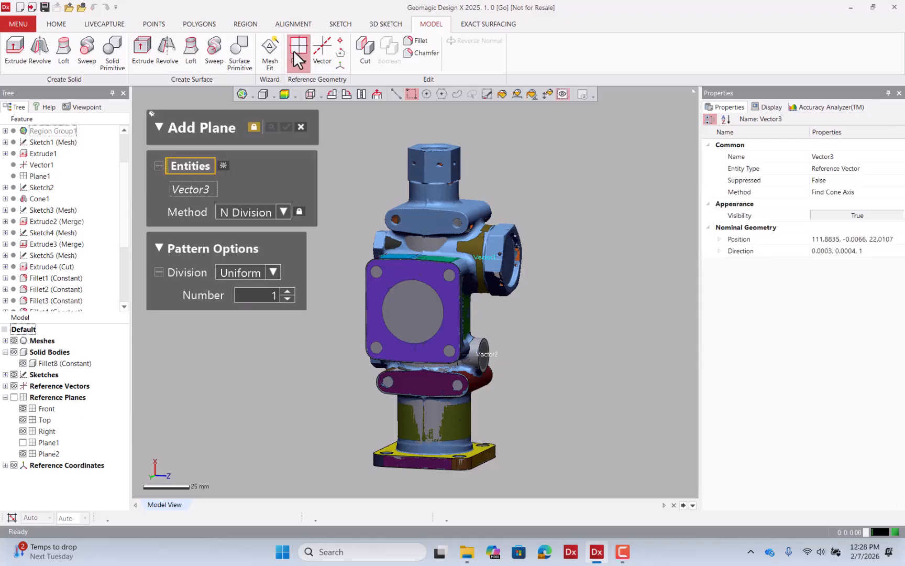
{"action": "left_click", "coordinate": [248, 214]}
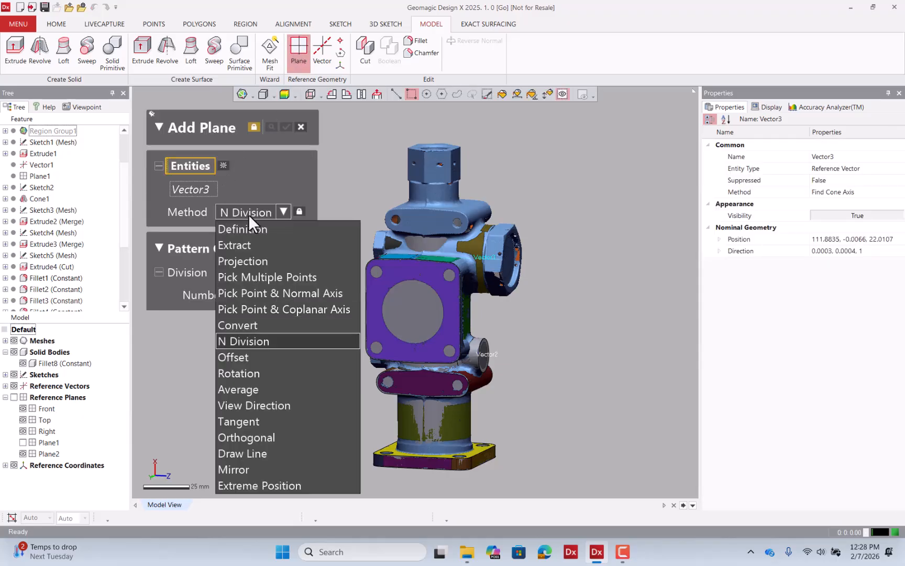
{"action": "left_click", "coordinate": [271, 307]}
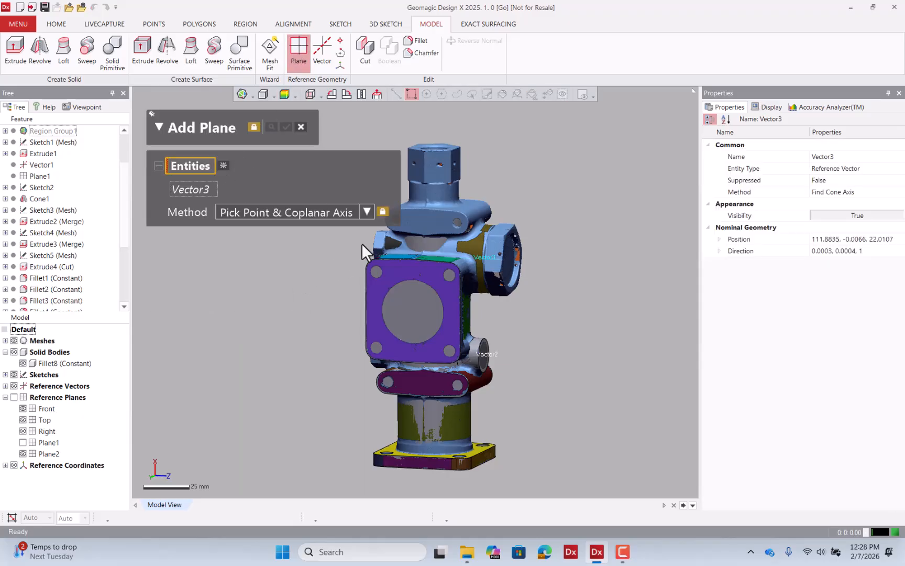
{"action": "left_click", "coordinate": [445, 248]}
{"action": "right_click_drag", "start_coordinate": [437, 222], "coordinate": [470, 290]}
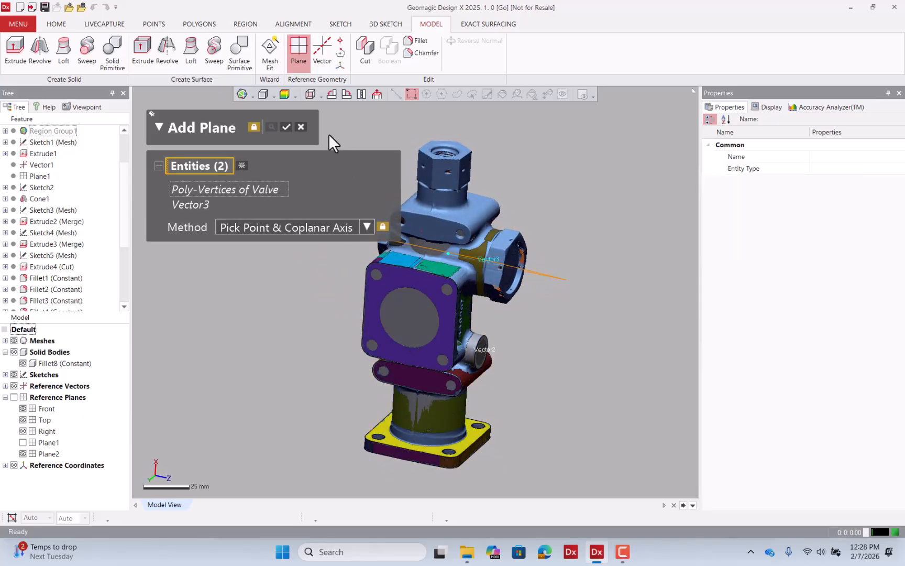
{"action": "left_click", "coordinate": [284, 126]}
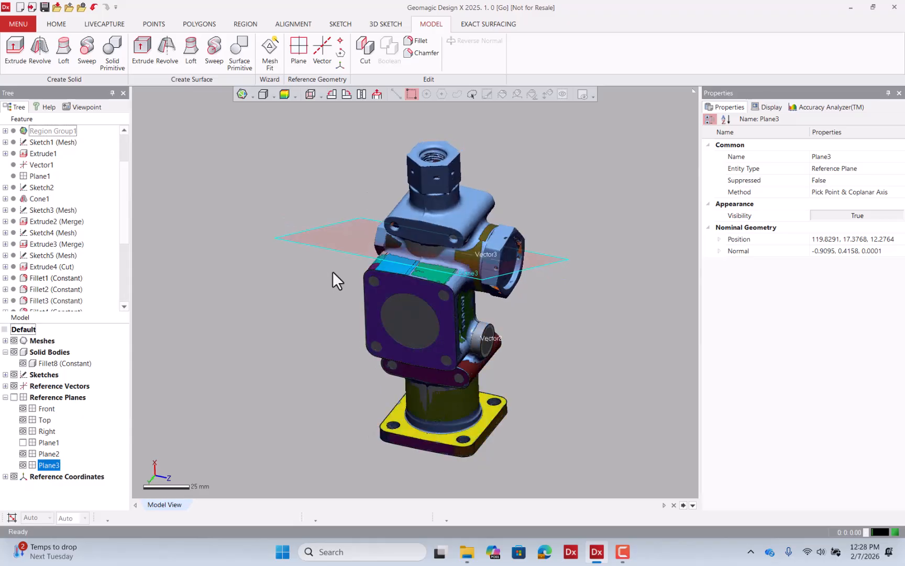
Start a planar mesh sketch on the new plane through the side port axis.
{"action": "right_click", "coordinate": [337, 241]}
{"action": "left_click", "coordinate": [347, 222]}
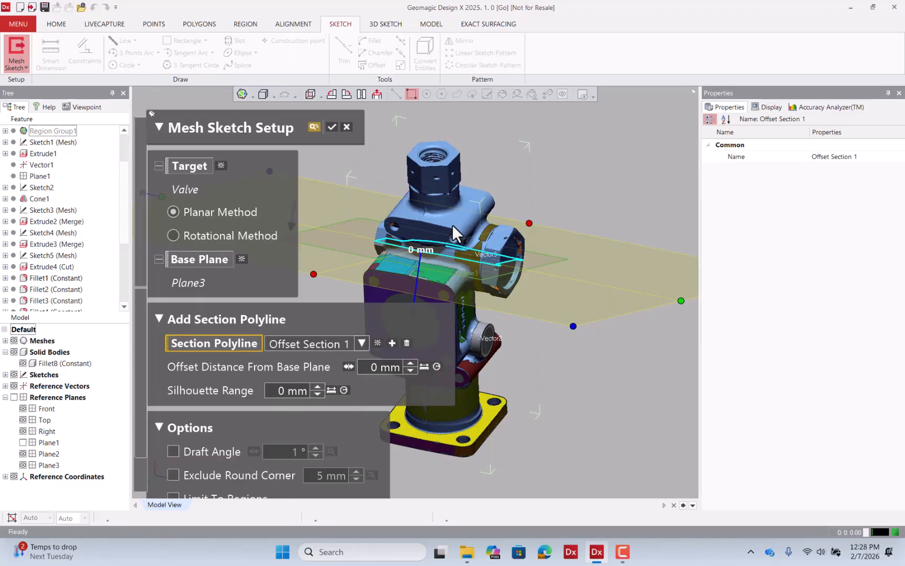
{"action": "left_click", "coordinate": [332, 127]}
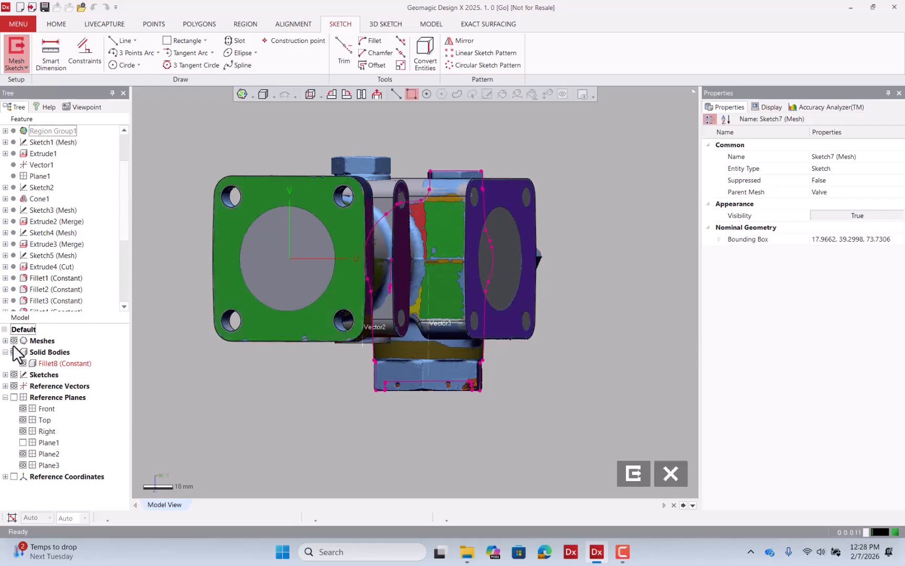
Toggle mesh and solid body visibility and orbit around the section to compare it with the scan.
{"action": "left_click", "coordinate": [14, 342]}
{"action": "left_click", "coordinate": [13, 351]}
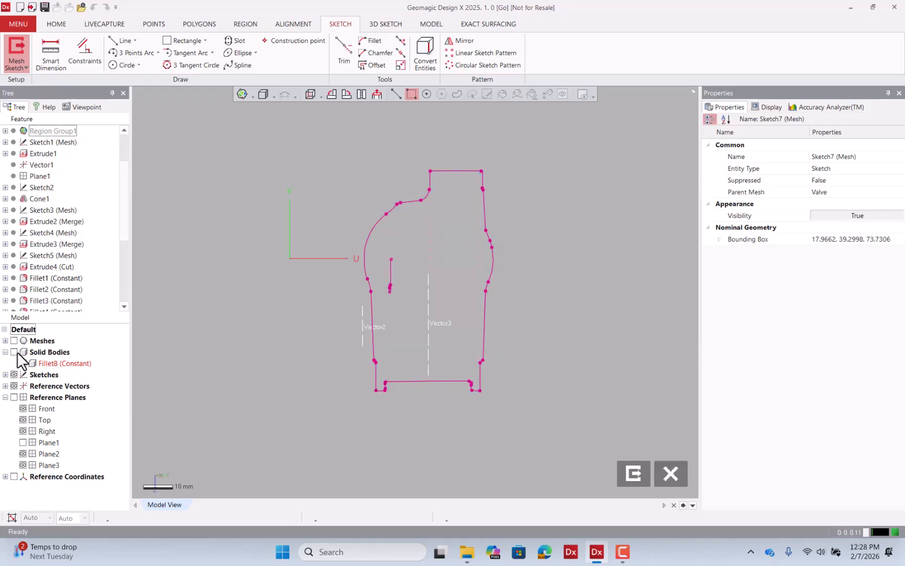
{"action": "left_click", "coordinate": [14, 352]}
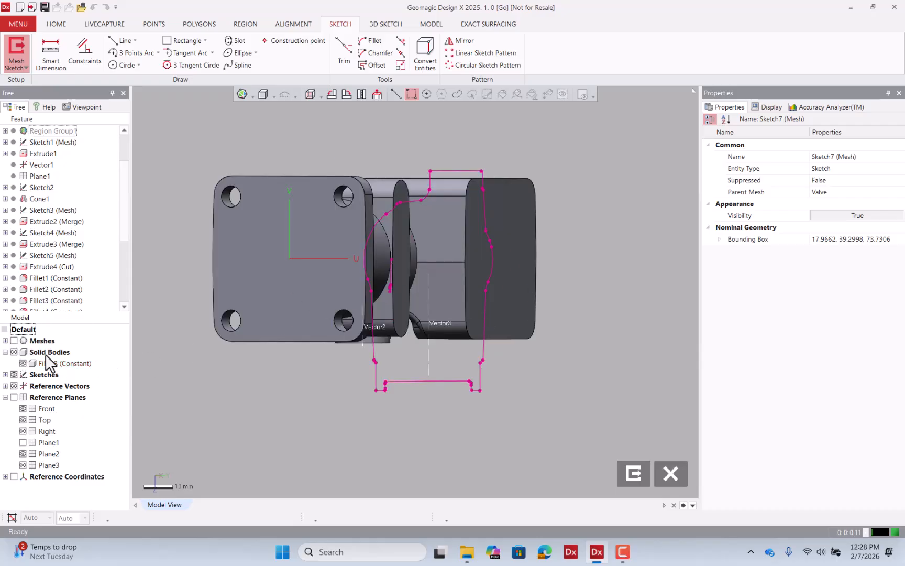
{"action": "left_click", "coordinate": [6, 351]}
{"action": "left_click", "coordinate": [14, 351]}
{"action": "left_click", "coordinate": [14, 340]}
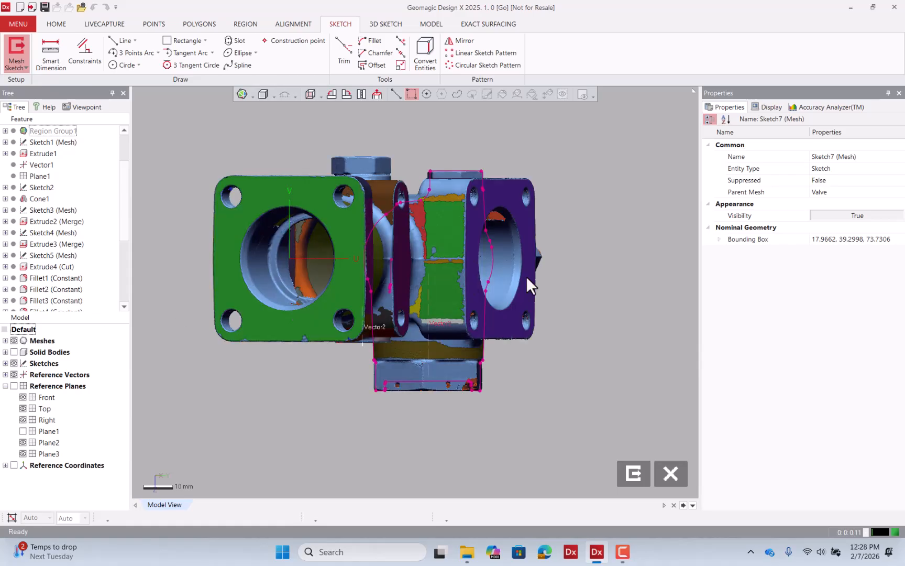
{"action": "mouse_move", "coordinate": [527, 277]}
{"action": "right_mouse_down"}
{"action": "mouse_move", "coordinate": [321, 270]}
{"action": "mouse_move", "coordinate": [465, 247]}
{"action": "mouse_move", "coordinate": [648, 253]}
{"action": "mouse_move", "coordinate": [574, 181]}
{"action": "mouse_move", "coordinate": [377, 217]}
{"action": "mouse_move", "coordinate": [325, 178]}
{"action": "right_mouse_up"}
{"action": "scroll", "coordinate": [649, 253], "scroll_direction": "up", "scroll_amount": 4}
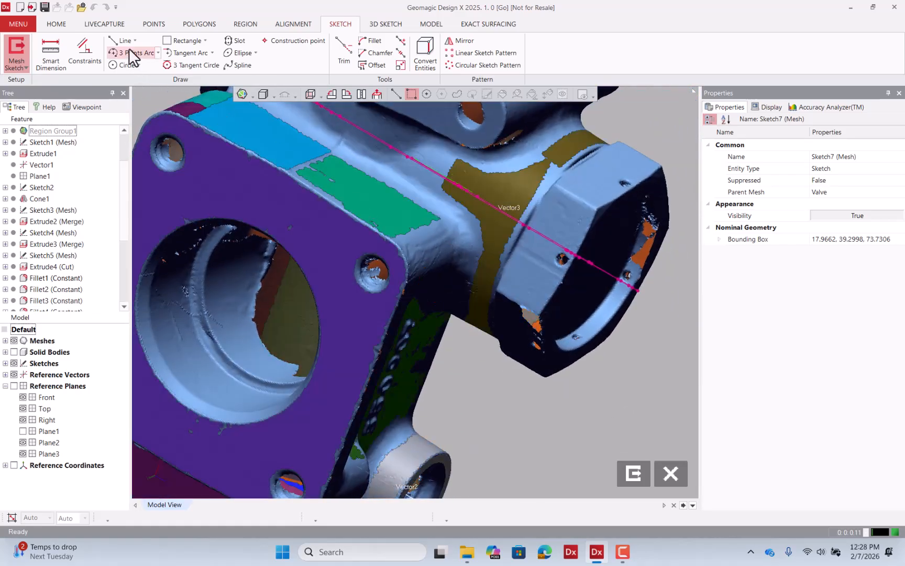
Fit a line to the section polyline along the side port's outer wall.
{"action": "left_click", "coordinate": [124, 41]}
{"action": "mouse_move", "coordinate": [434, 183]}
{"action": "right_mouse_down"}
{"action": "mouse_move", "coordinate": [391, 208]}
{"action": "mouse_move", "coordinate": [428, 192]}
{"action": "right_mouse_up"}
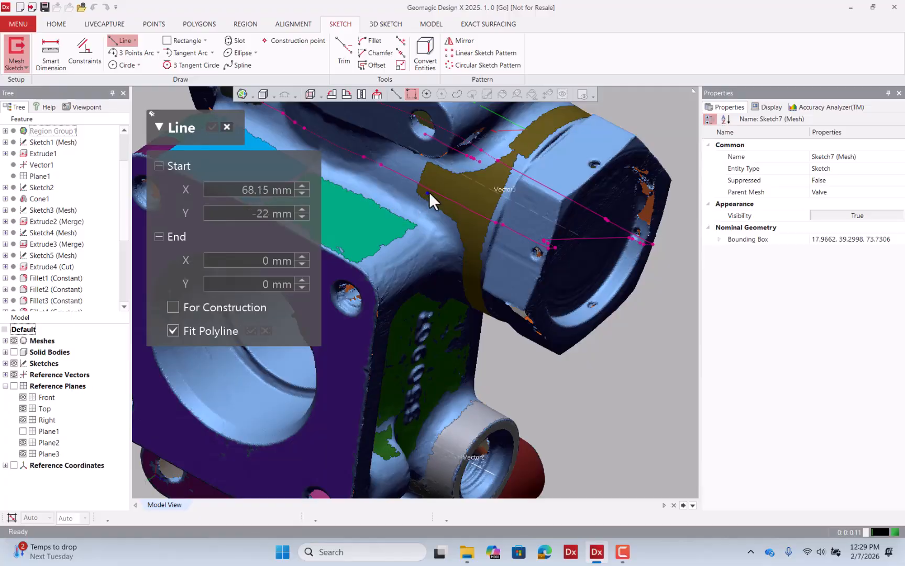
{"action": "left_click", "coordinate": [429, 191]}
{"action": "scroll", "coordinate": [581, 284], "scroll_direction": "down", "scroll_amount": 3}
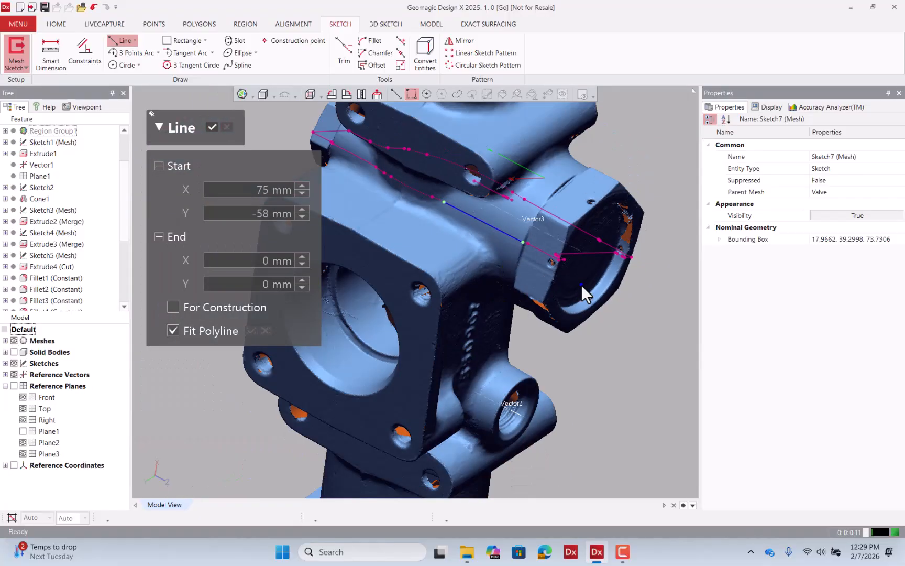
{"action": "right_click_drag", "start_coordinate": [469, 243], "coordinate": [507, 205]}
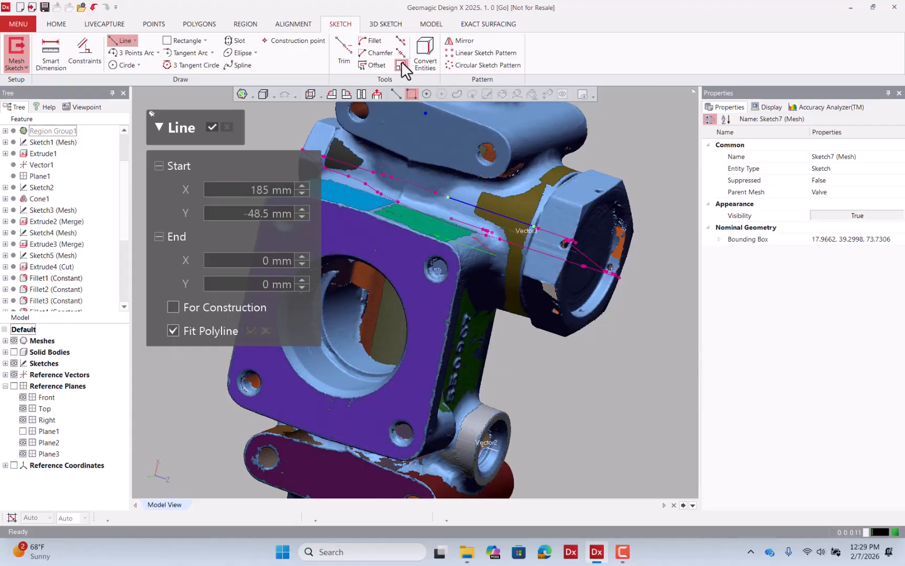
Extend the fitted wall line with the Resize tool.
{"action": "left_click", "coordinate": [400, 61]}
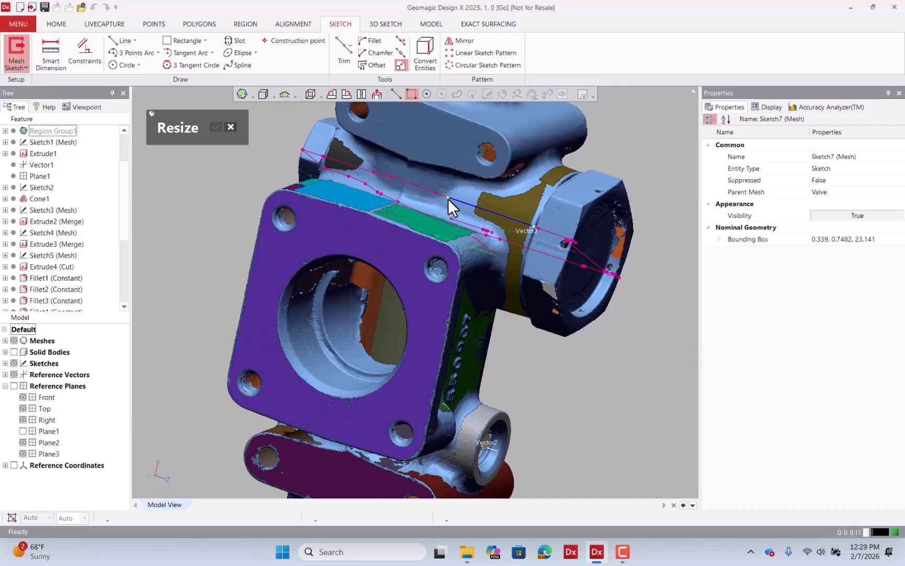
{"action": "left_click", "coordinate": [400, 189]}
{"action": "left_click", "coordinate": [215, 126]}
{"action": "mouse_move", "coordinate": [497, 230]}
{"action": "right_mouse_down"}
{"action": "mouse_move", "coordinate": [559, 253]}
{"action": "mouse_move", "coordinate": [595, 216]}
{"action": "mouse_move", "coordinate": [521, 187]}
{"action": "mouse_move", "coordinate": [406, 168]}
{"action": "mouse_move", "coordinate": [483, 121]}
{"action": "mouse_move", "coordinate": [479, 108]}
{"action": "right_mouse_up"}
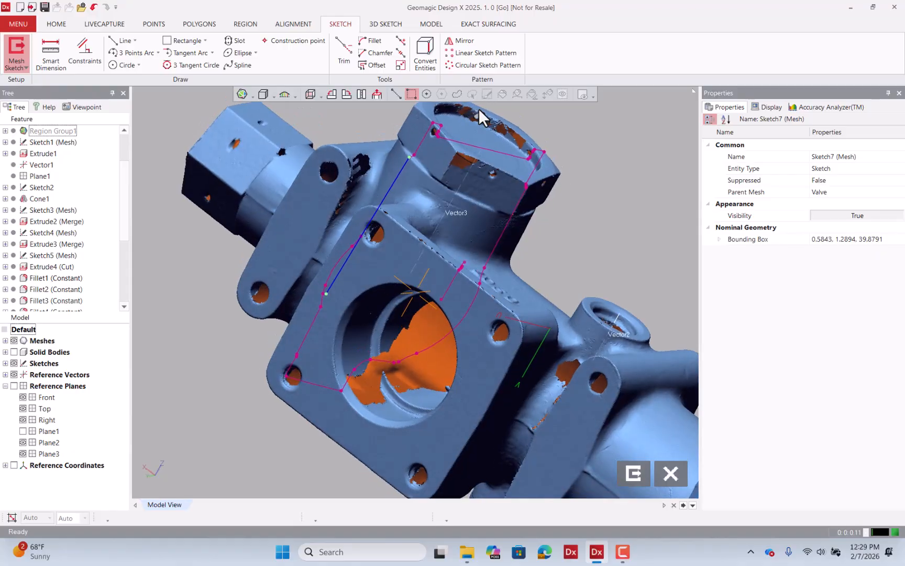
{"action": "left_click", "coordinate": [401, 65]}
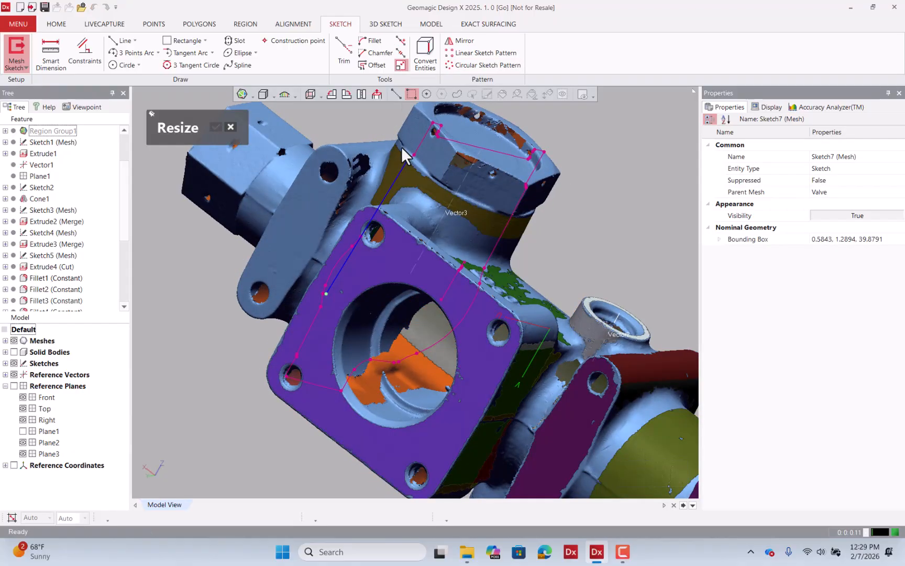
{"action": "left_click", "coordinate": [426, 126]}
{"action": "left_click", "coordinate": [216, 127]}
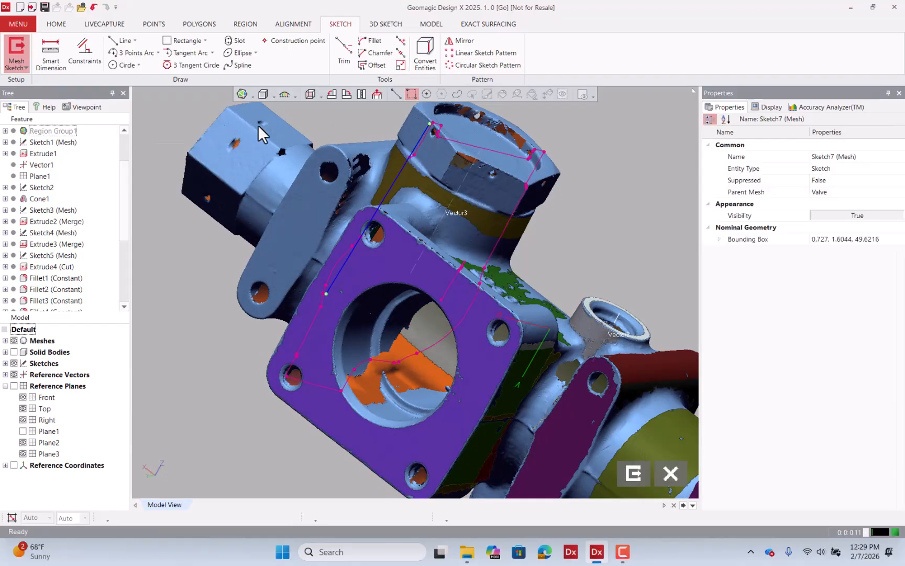
Draw a construction centerline along the side port's axis vector.
{"action": "left_click", "coordinate": [14, 341]}
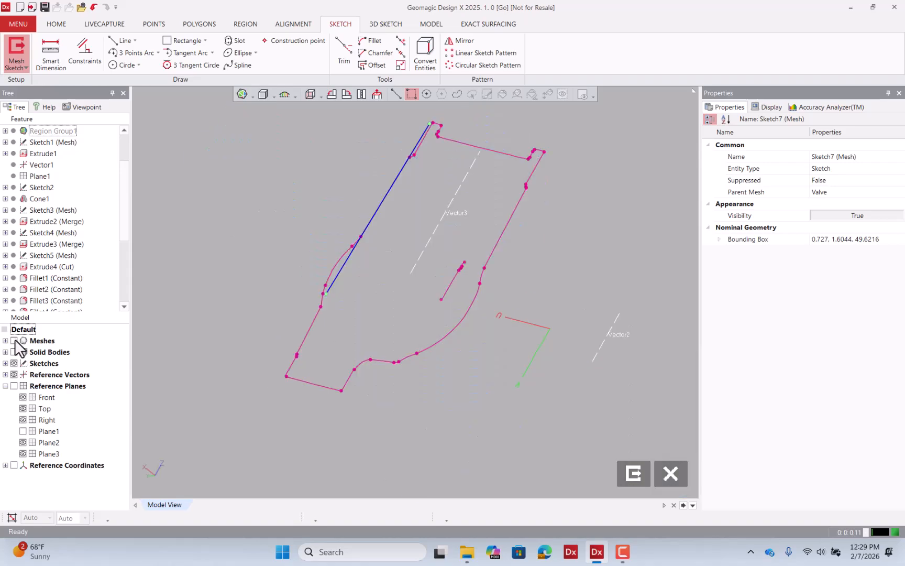
{"action": "left_click", "coordinate": [376, 95]}
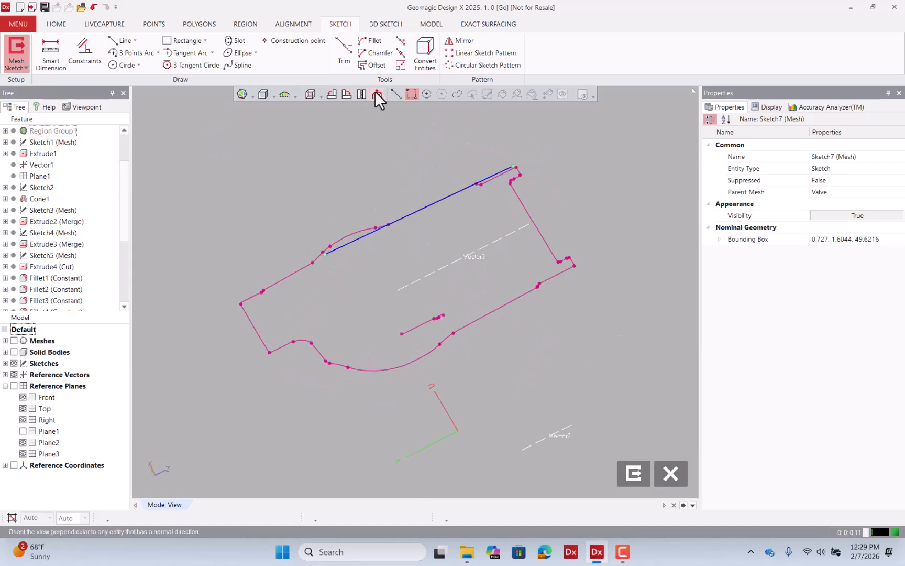
{"action": "left_click", "coordinate": [134, 40]}
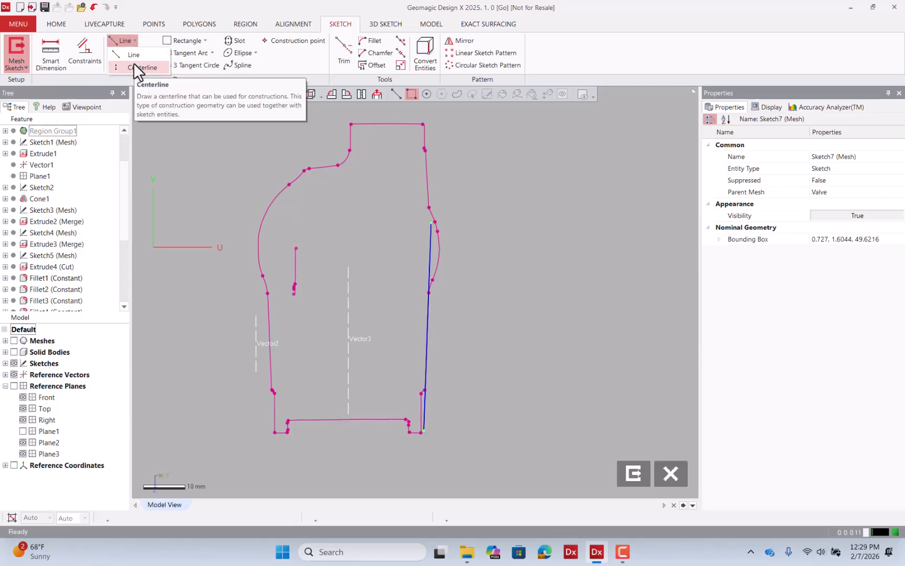
{"action": "left_click", "coordinate": [134, 63]}
{"action": "left_click", "coordinate": [353, 268]}
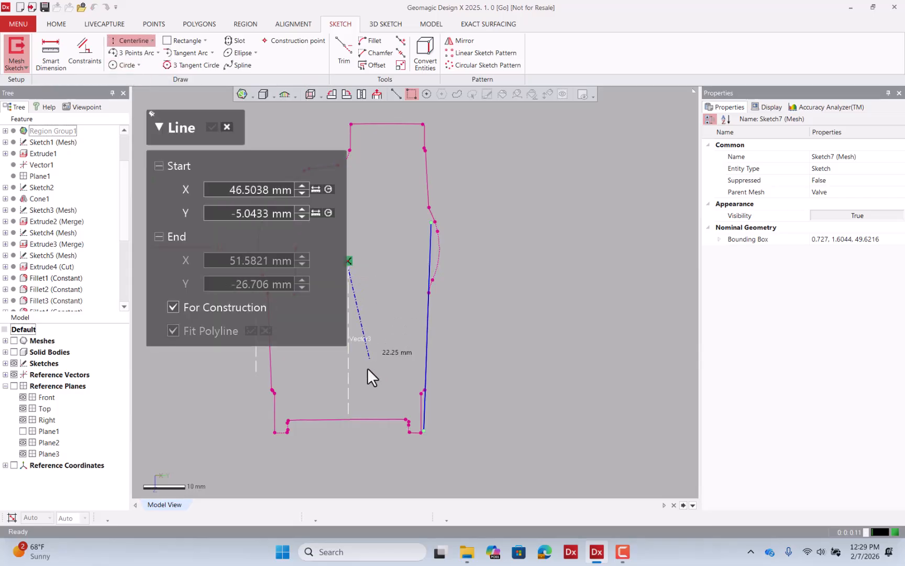
{"action": "left_click", "coordinate": [348, 409]}
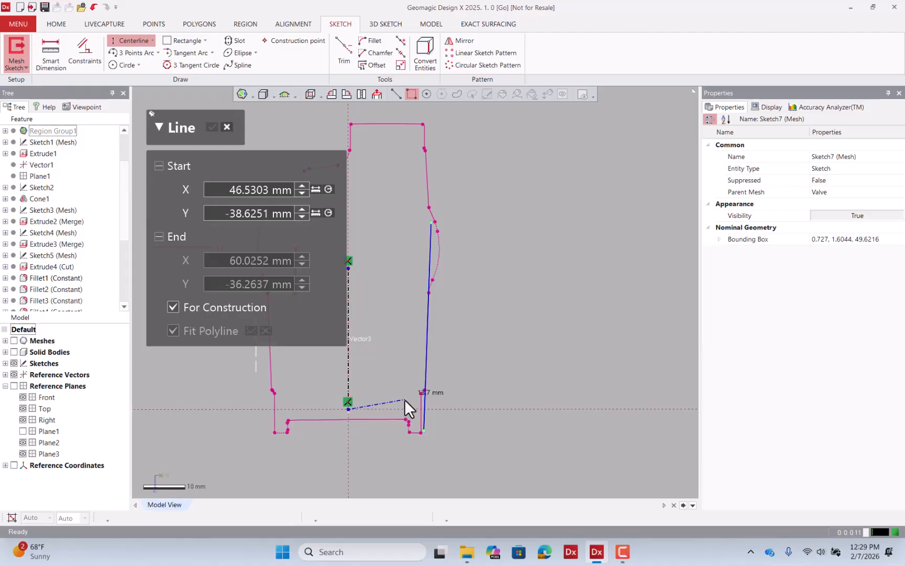
{"action": "key", "text": "Escape"}
{"action": "key", "text": "Escape"}
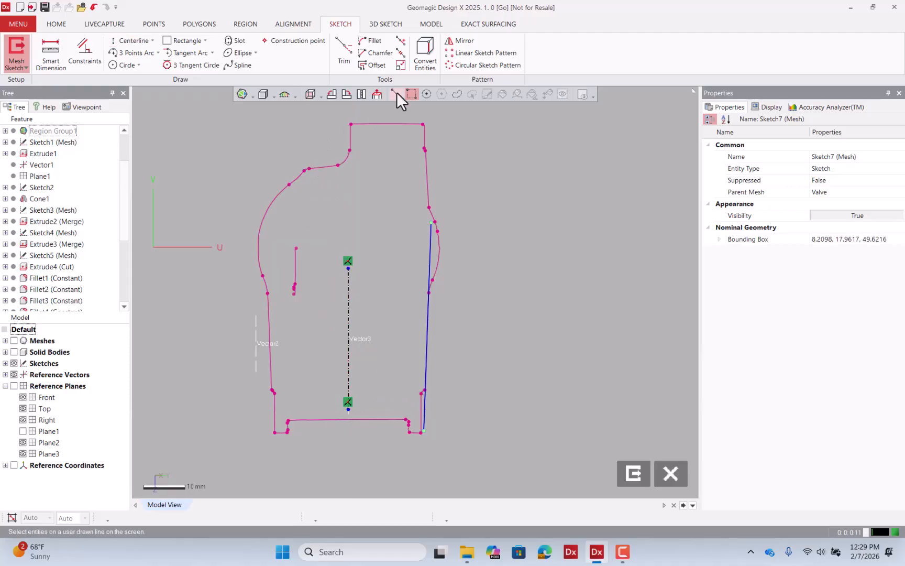
Extend the centerline at both ends beyond the port profile.
{"action": "left_click", "coordinate": [401, 65]}
{"action": "scroll", "coordinate": [479, 312], "scroll_direction": "down", "scroll_amount": 2}
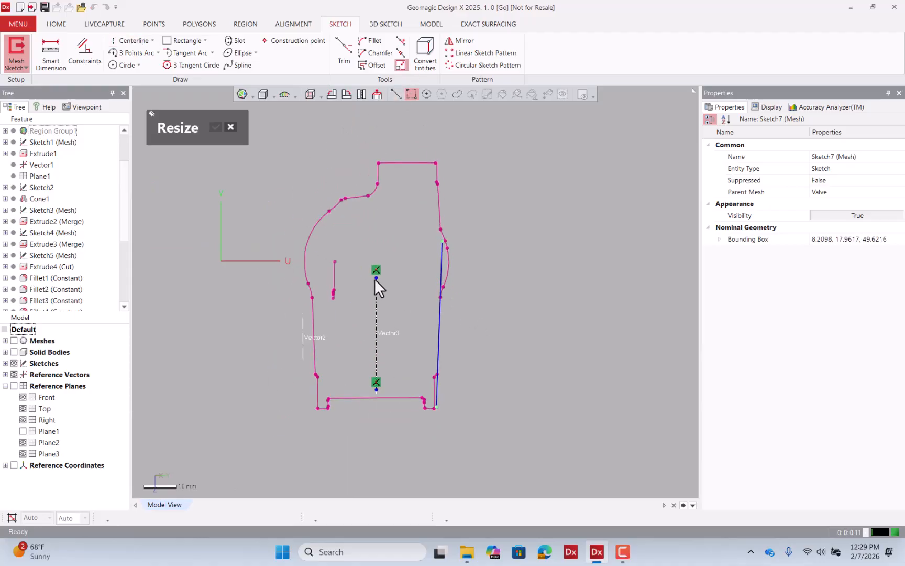
{"action": "left_click_drag", "start_coordinate": [376, 272], "coordinate": [384, 133]}
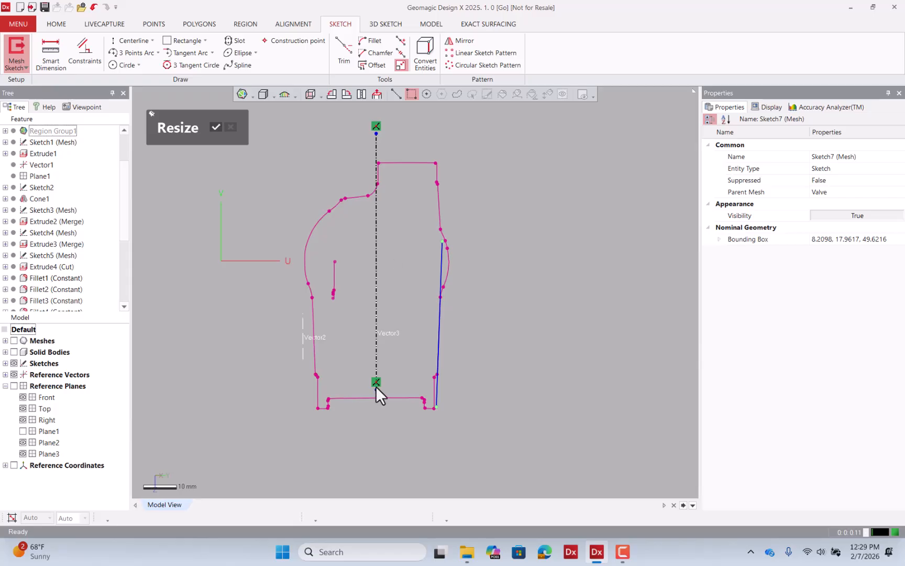
{"action": "left_click_drag", "start_coordinate": [382, 455], "coordinate": [382, 474]}
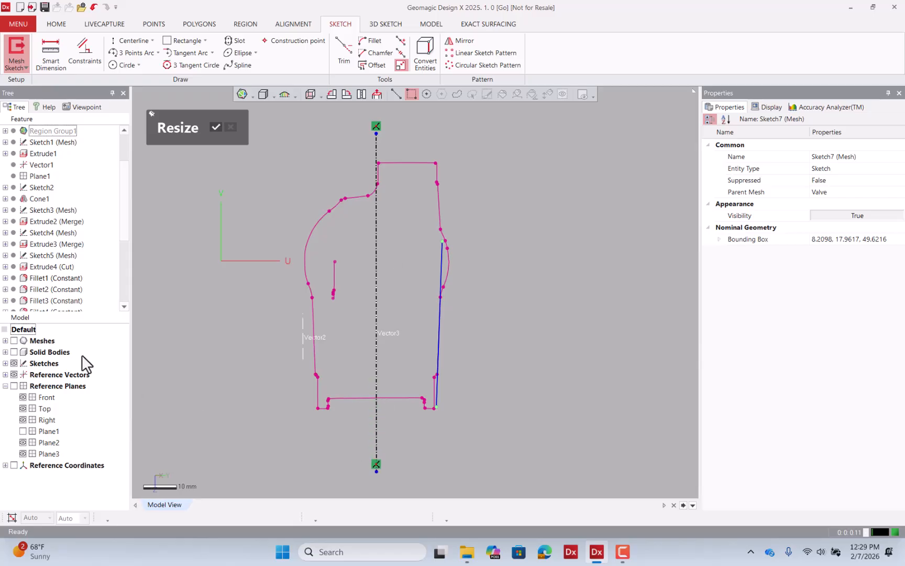
{"action": "left_click", "coordinate": [15, 341]}
{"action": "left_click", "coordinate": [14, 340]}
Draw a line across the port profile near its lower end, crossing the centerline.
{"action": "left_click", "coordinate": [153, 41]}
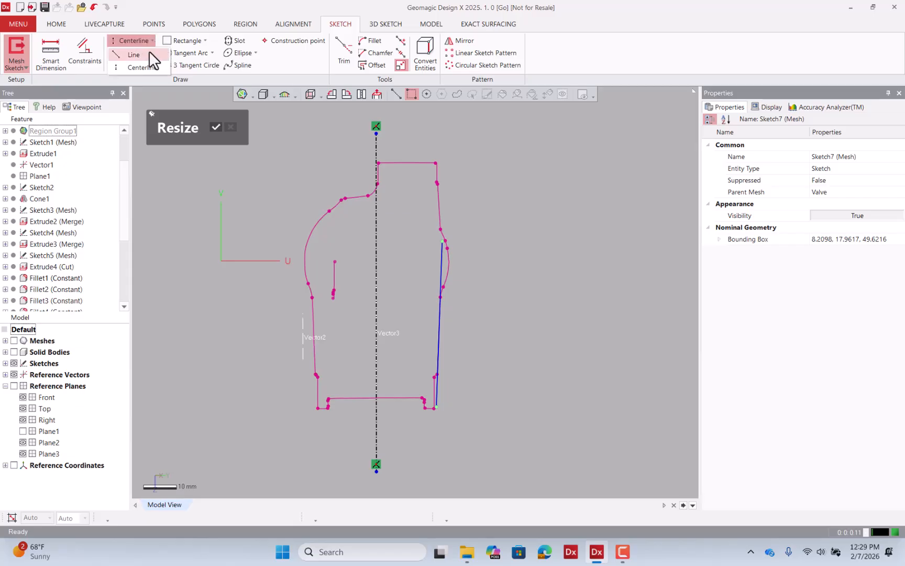
{"action": "left_click", "coordinate": [152, 55]}
{"action": "left_click", "coordinate": [507, 366]}
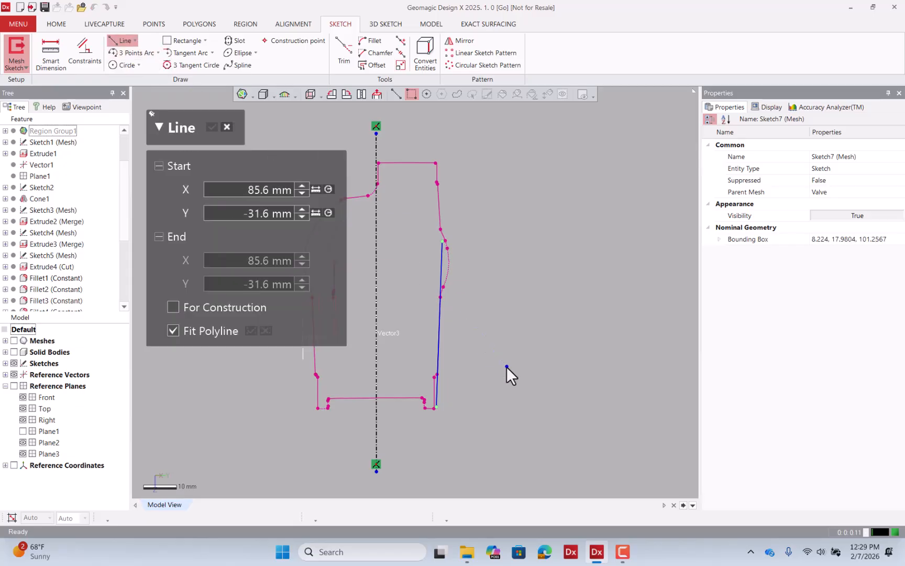
{"action": "left_click", "coordinate": [234, 379]}
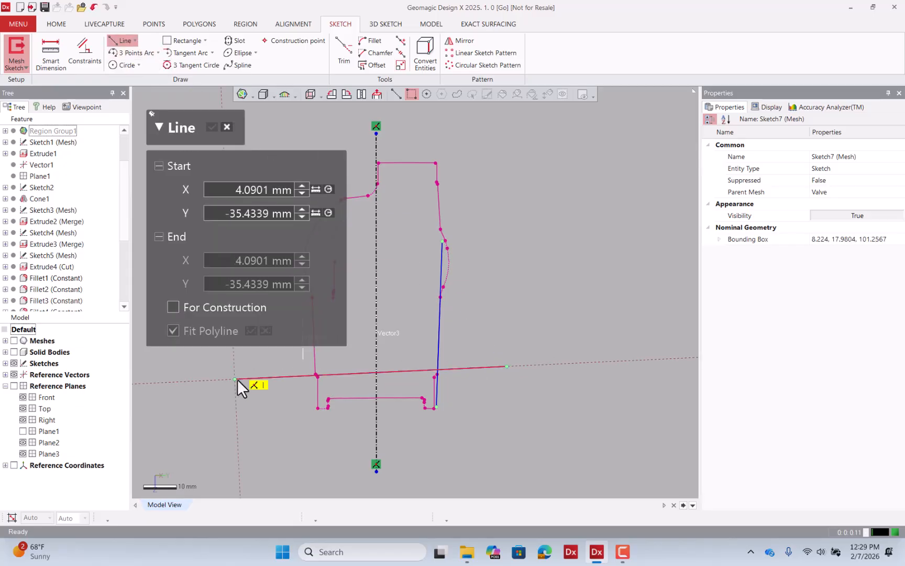
{"action": "key", "text": "Escape"}
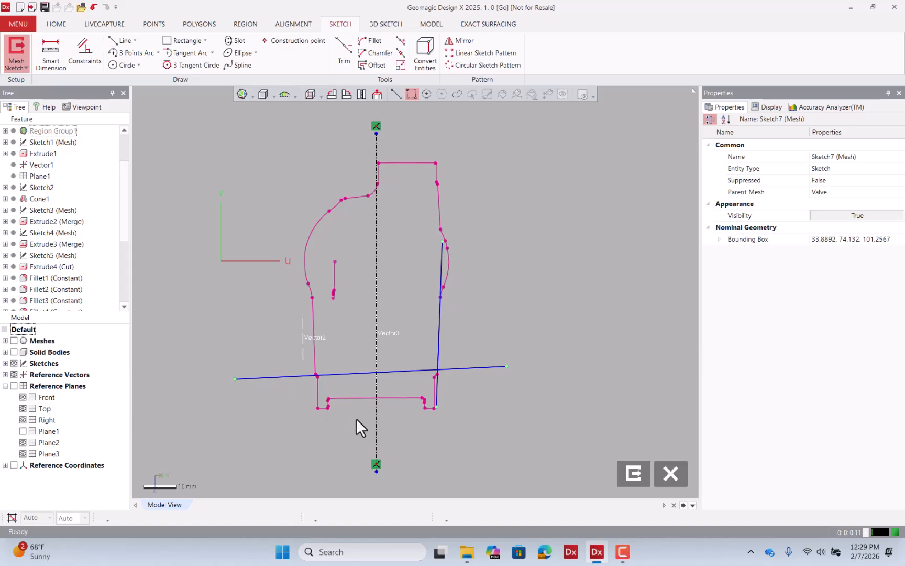
Constrain the cross line perpendicular to the centerline.
{"action": "left_click", "coordinate": [398, 372]}
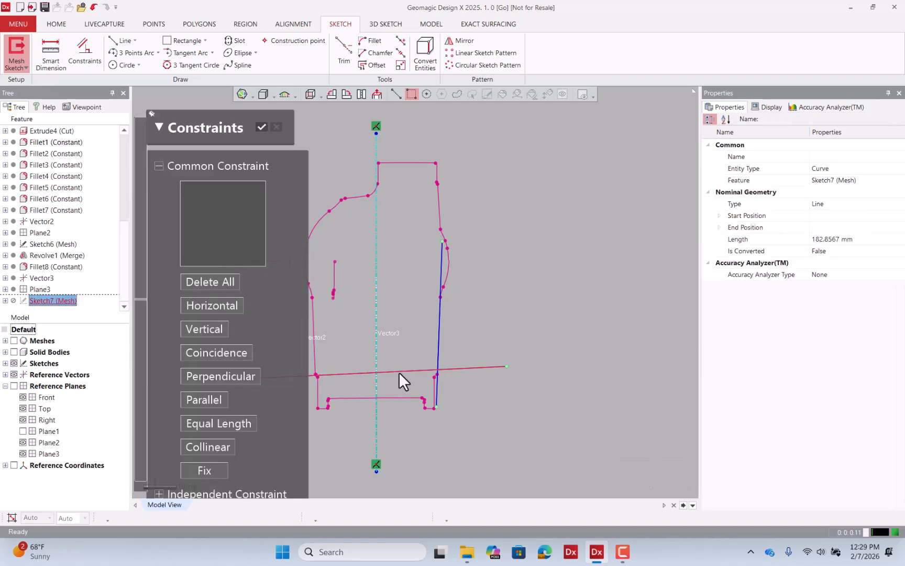
{"action": "left_click", "coordinate": [228, 375]}
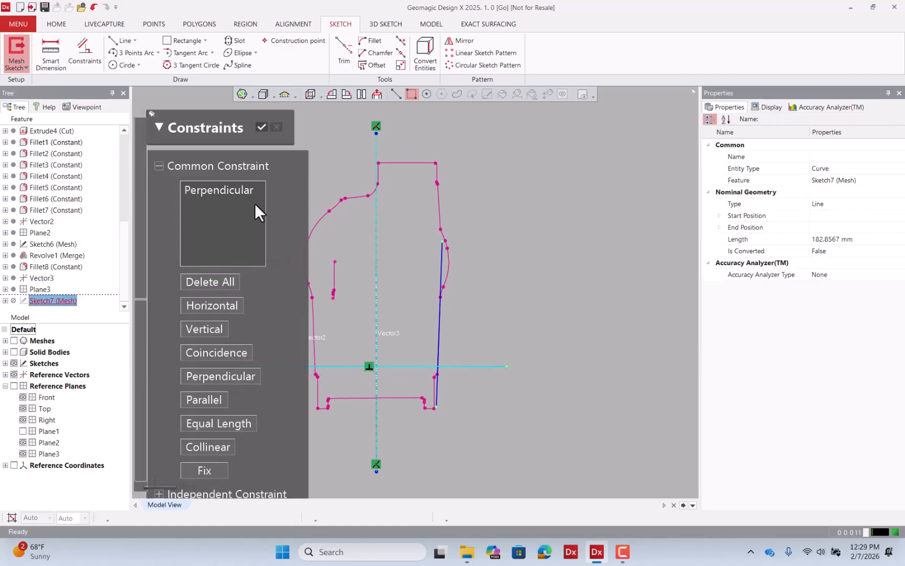
{"action": "left_click", "coordinate": [263, 127]}
Trim the cross line so it runs only from the centerline to the profile's right edge.
{"action": "left_click", "coordinate": [481, 300]}
{"action": "scroll", "coordinate": [439, 399], "scroll_direction": "up", "scroll_amount": 5}
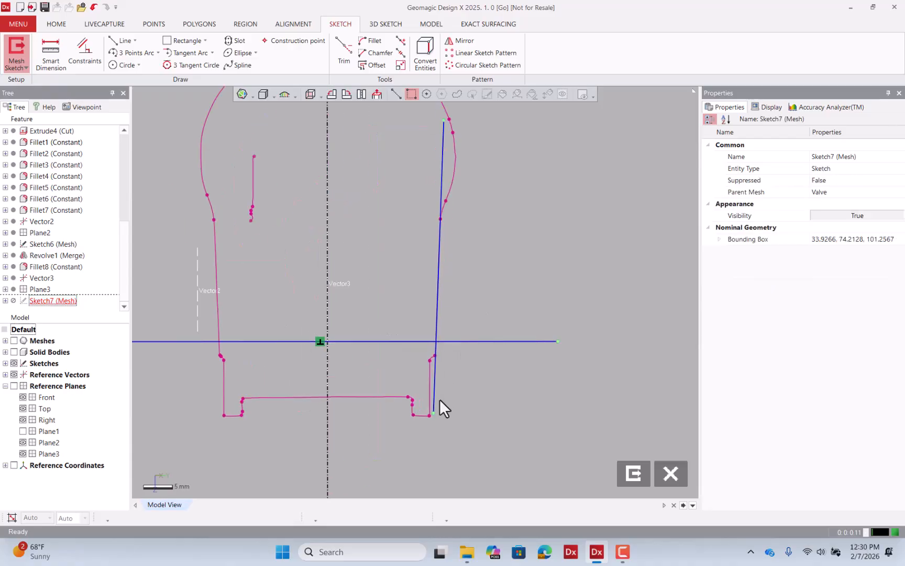
{"action": "left_click_drag", "start_coordinate": [405, 292], "coordinate": [408, 325]}
{"action": "scroll", "coordinate": [407, 314], "scroll_direction": "down", "scroll_amount": 5}
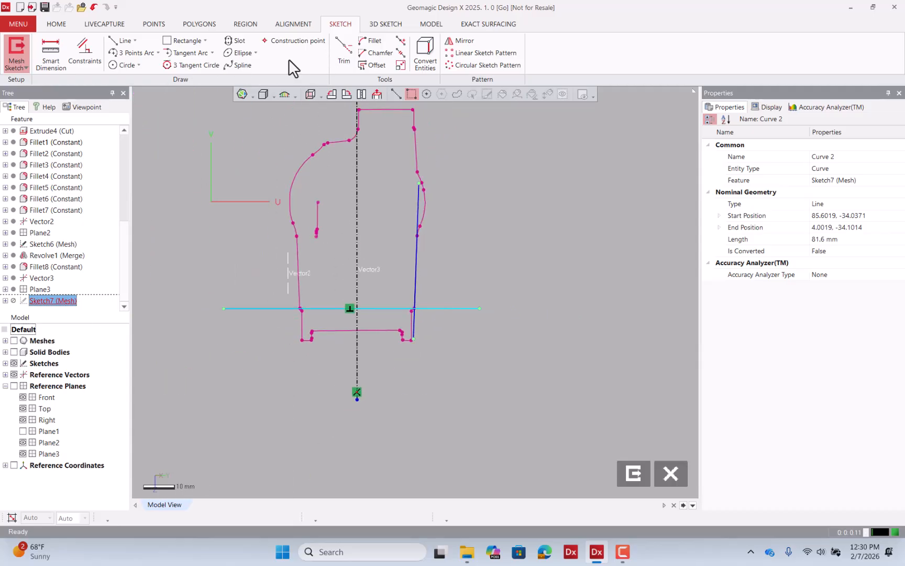
{"action": "left_click", "coordinate": [345, 53]}
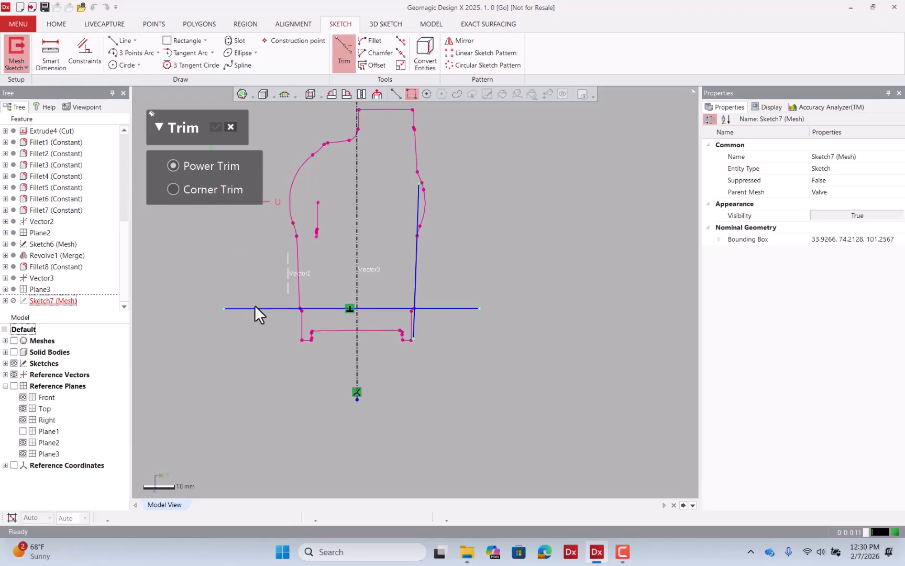
{"action": "left_click_drag", "start_coordinate": [255, 305], "coordinate": [260, 310]}
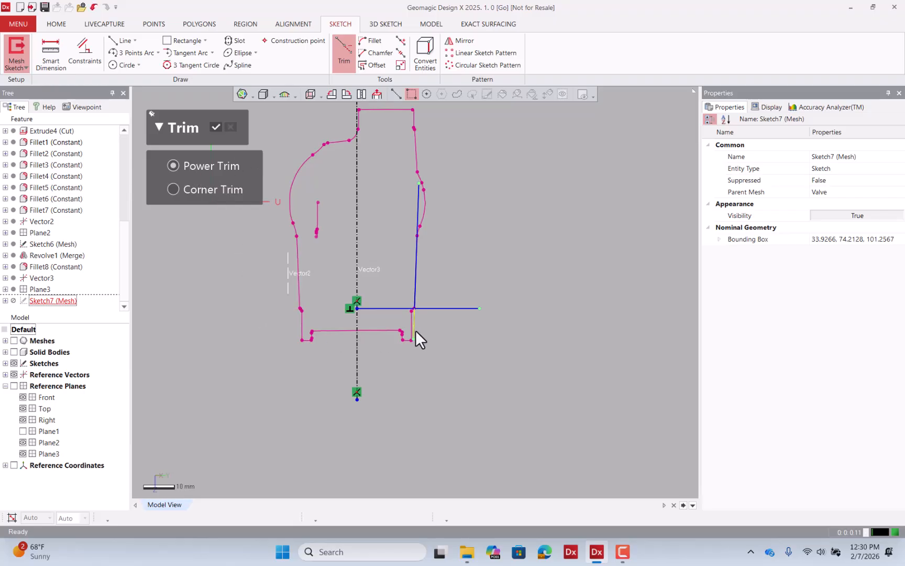
{"action": "left_click", "coordinate": [441, 309]}
Compare the sketch with the mesh, then draw a horizontal line from the profile's upper right corner across the centerline.
{"action": "mouse_move", "coordinate": [589, 312]}
{"action": "right_mouse_down"}
{"action": "mouse_move", "coordinate": [624, 183]}
{"action": "mouse_move", "coordinate": [235, 411]}
{"action": "right_mouse_up"}
{"action": "left_click", "coordinate": [14, 340]}
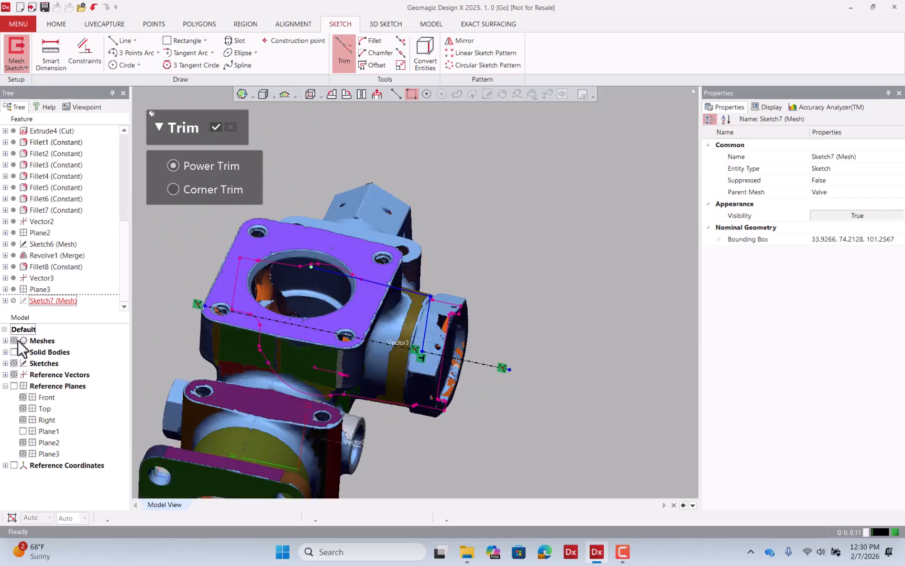
{"action": "mouse_move", "coordinate": [323, 388]}
{"action": "right_mouse_down"}
{"action": "mouse_move", "coordinate": [328, 339]}
{"action": "mouse_move", "coordinate": [370, 366]}
{"action": "mouse_move", "coordinate": [377, 397]}
{"action": "mouse_move", "coordinate": [345, 427]}
{"action": "mouse_move", "coordinate": [355, 266]}
{"action": "mouse_move", "coordinate": [338, 279]}
{"action": "mouse_move", "coordinate": [349, 161]}
{"action": "mouse_move", "coordinate": [374, 88]}
{"action": "right_mouse_up"}
{"action": "left_click", "coordinate": [375, 91]}
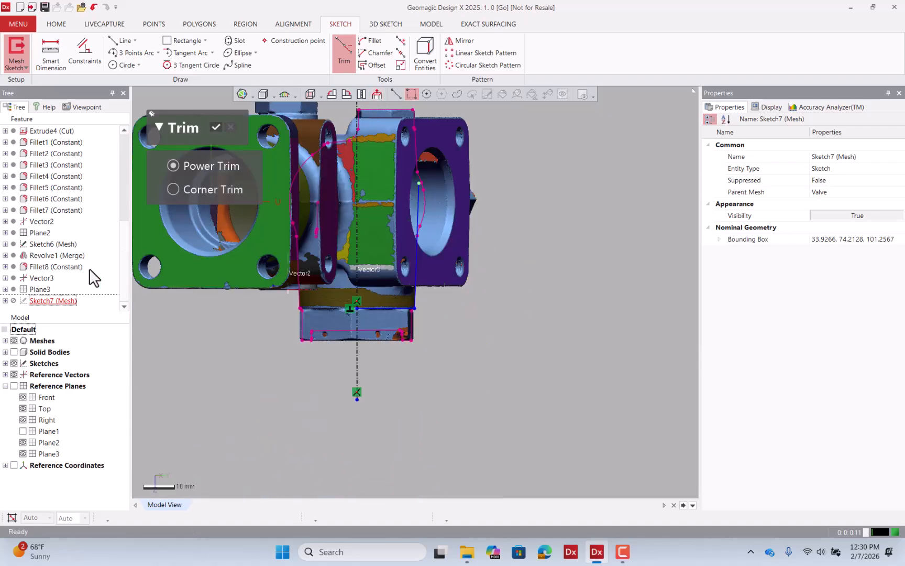
{"action": "left_click", "coordinate": [14, 341]}
{"action": "left_click", "coordinate": [122, 40]}
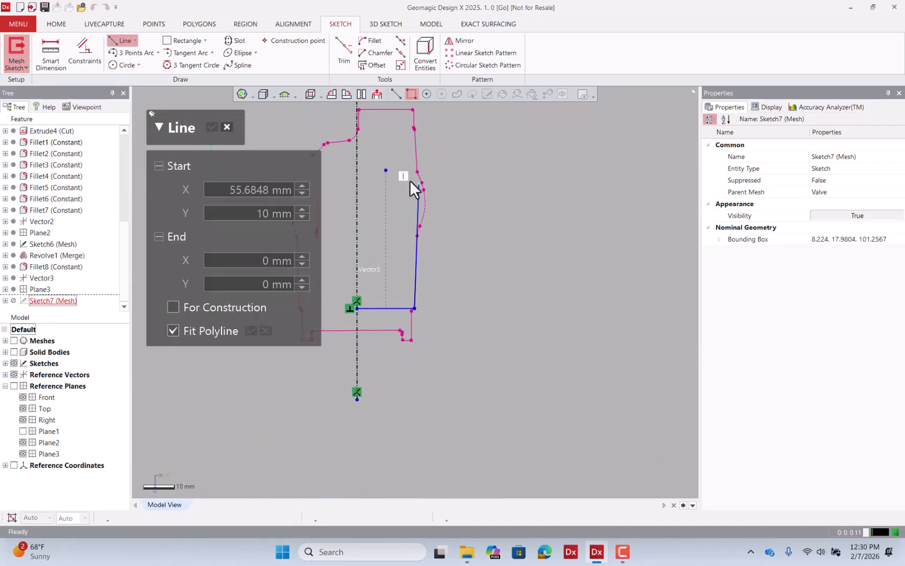
{"action": "left_click", "coordinate": [419, 184]}
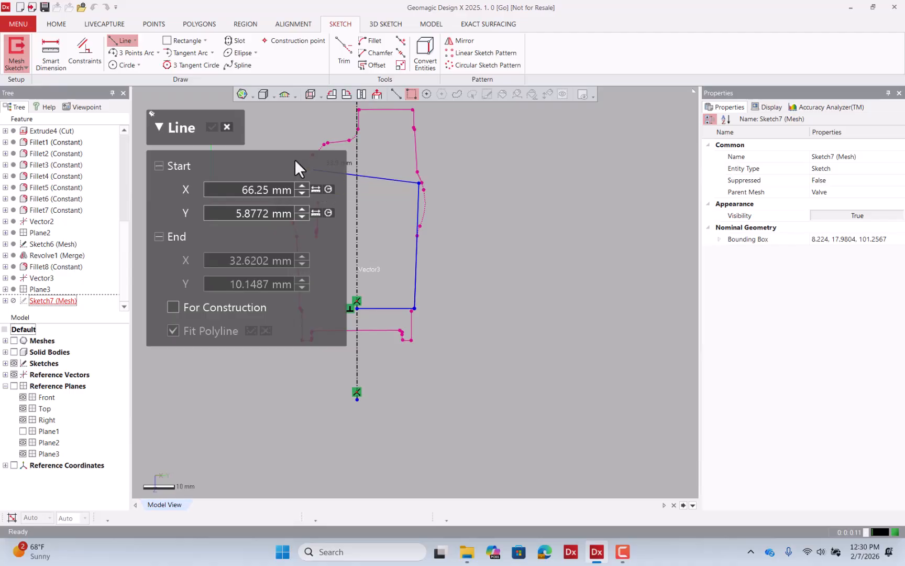
{"action": "scroll", "coordinate": [387, 200], "scroll_direction": "up", "scroll_amount": 4}
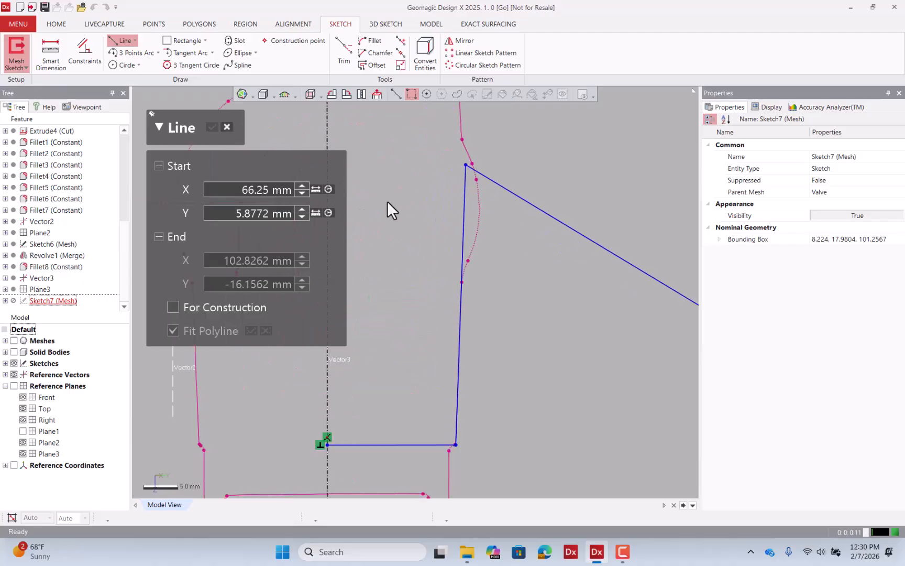
{"action": "scroll", "coordinate": [554, 253], "scroll_direction": "down", "scroll_amount": 5}
{"action": "scroll", "coordinate": [554, 253], "scroll_direction": "up", "scroll_amount": 1}
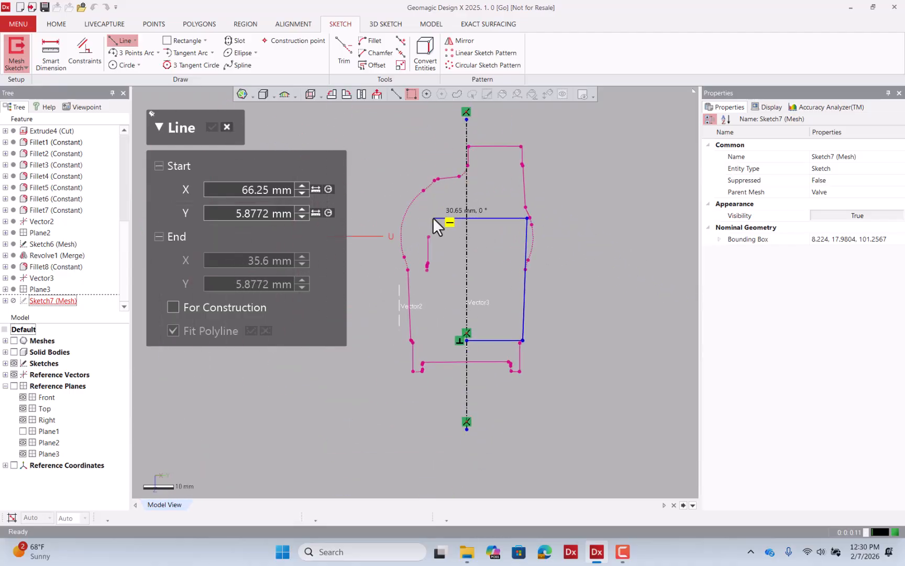
{"action": "left_click", "coordinate": [433, 217]}
Trim the new top line back to the centerline and exit the sketch.
{"action": "left_click", "coordinate": [343, 52]}
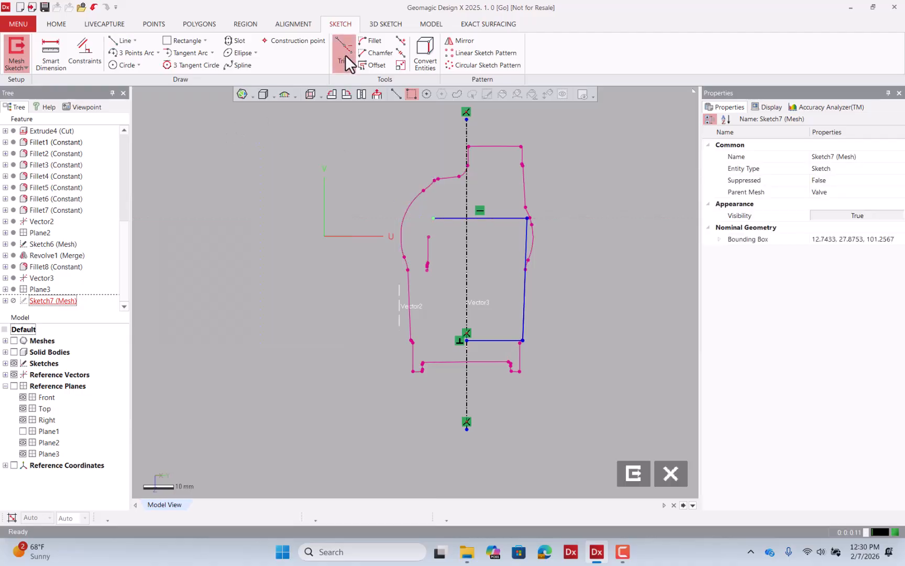
{"action": "left_click", "coordinate": [438, 218]}
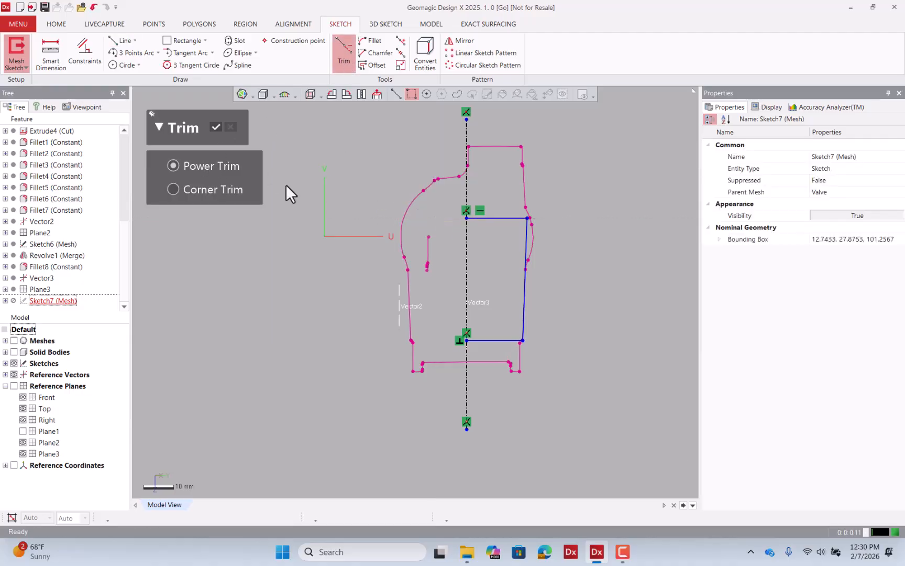
{"action": "left_click", "coordinate": [227, 127]}
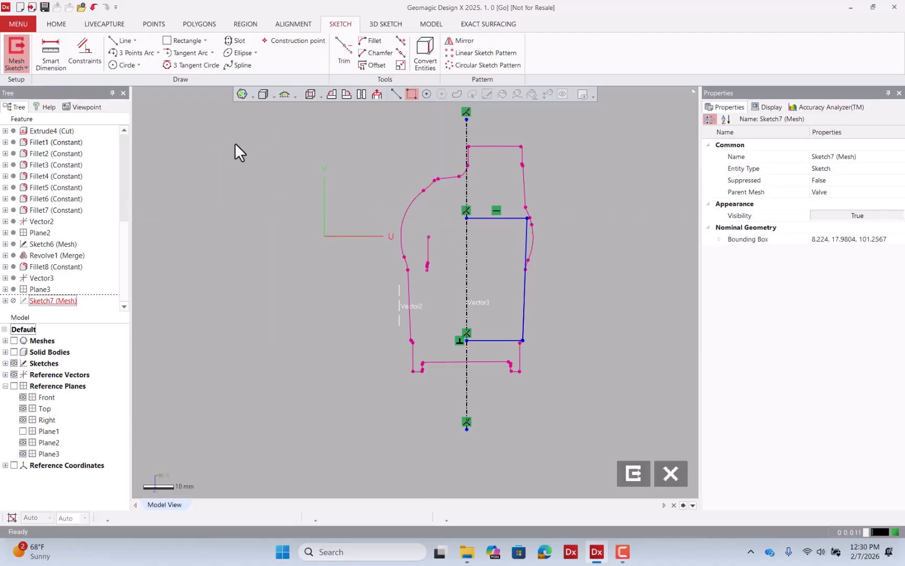
{"action": "left_click", "coordinate": [633, 473]}
Revolve the closed sketch loop 360° about the centerline, merging it with all bodies.
{"action": "mouse_move", "coordinate": [638, 465]}
{"action": "right_mouse_down"}
{"action": "mouse_move", "coordinate": [516, 243]}
{"action": "mouse_move", "coordinate": [394, 189]}
{"action": "right_mouse_up"}
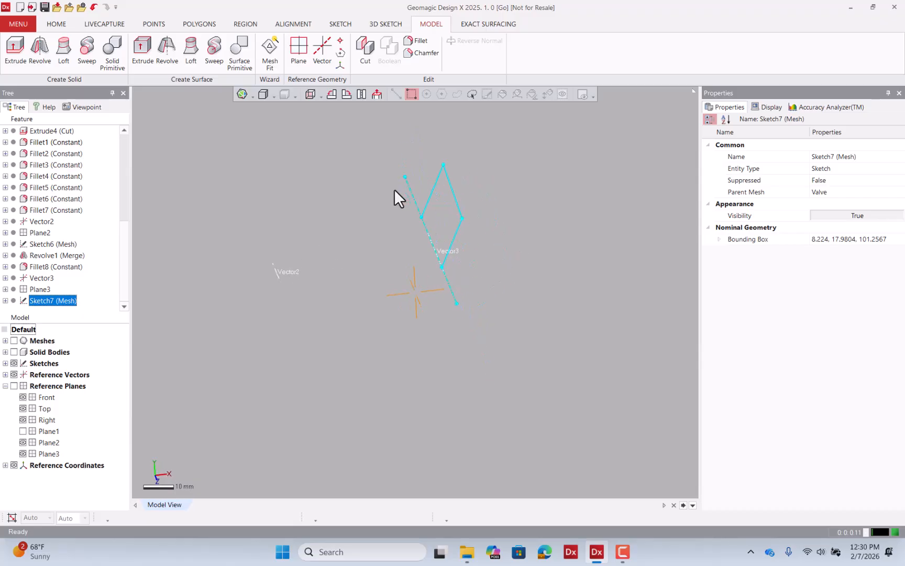
{"action": "left_click", "coordinate": [14, 351]}
{"action": "right_click_drag", "start_coordinate": [257, 367], "coordinate": [252, 233]}
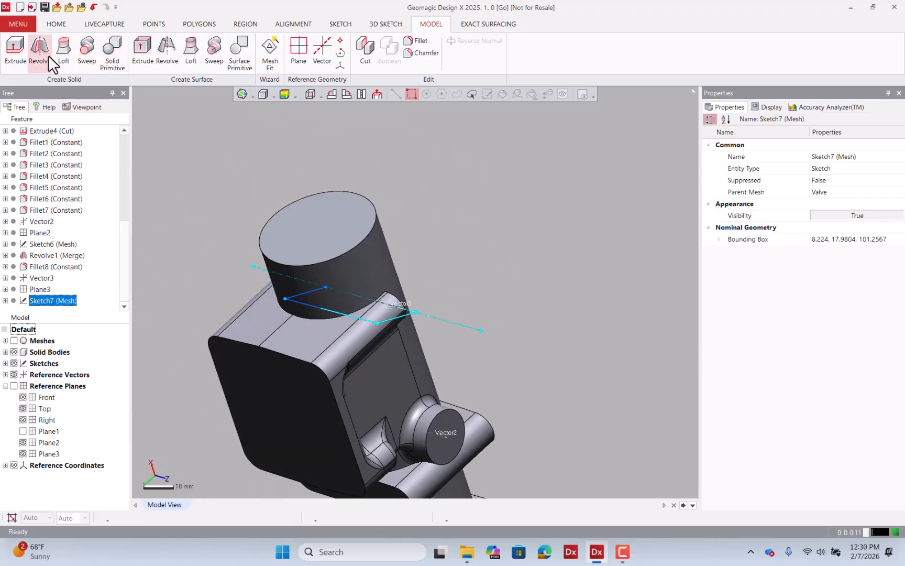
{"action": "left_click", "coordinate": [430, 25]}
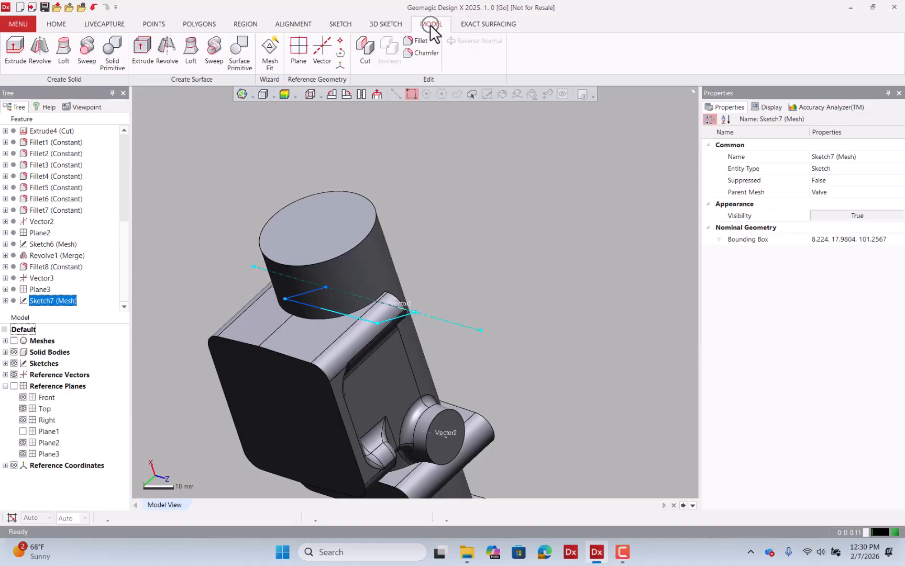
{"action": "left_click", "coordinate": [42, 46]}
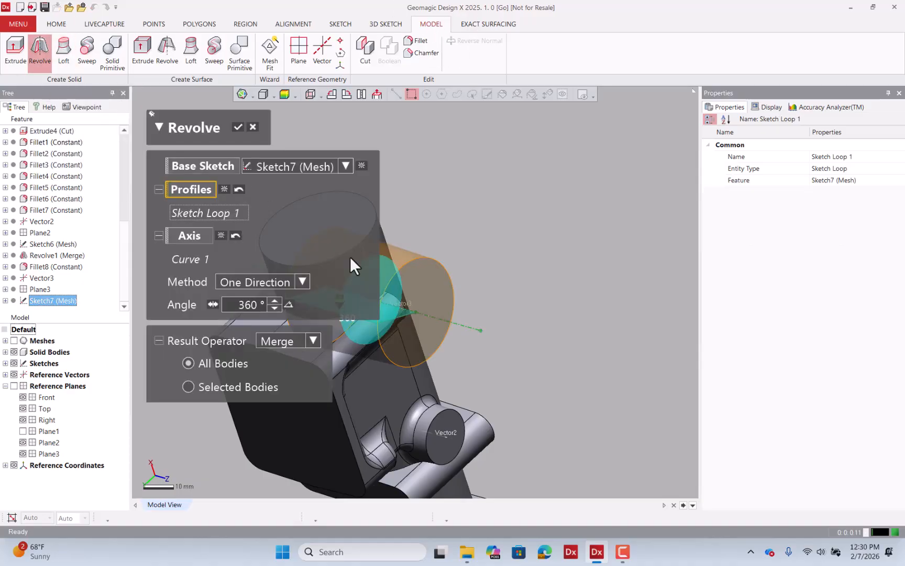
{"action": "right_click_drag", "start_coordinate": [349, 256], "coordinate": [253, 282]}
{"action": "left_click", "coordinate": [14, 341]}
{"action": "right_click_drag", "start_coordinate": [455, 328], "coordinate": [360, 263]}
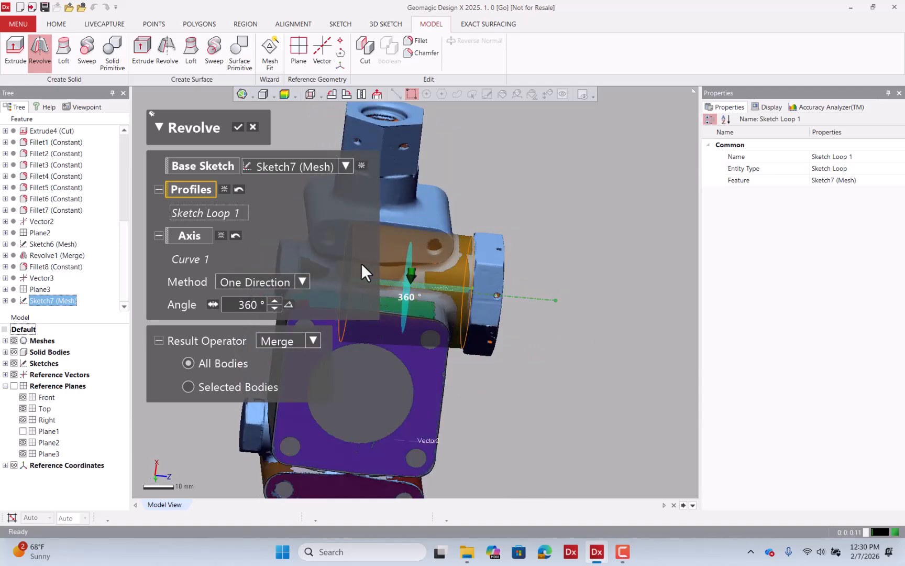
{"action": "left_click", "coordinate": [238, 126]}
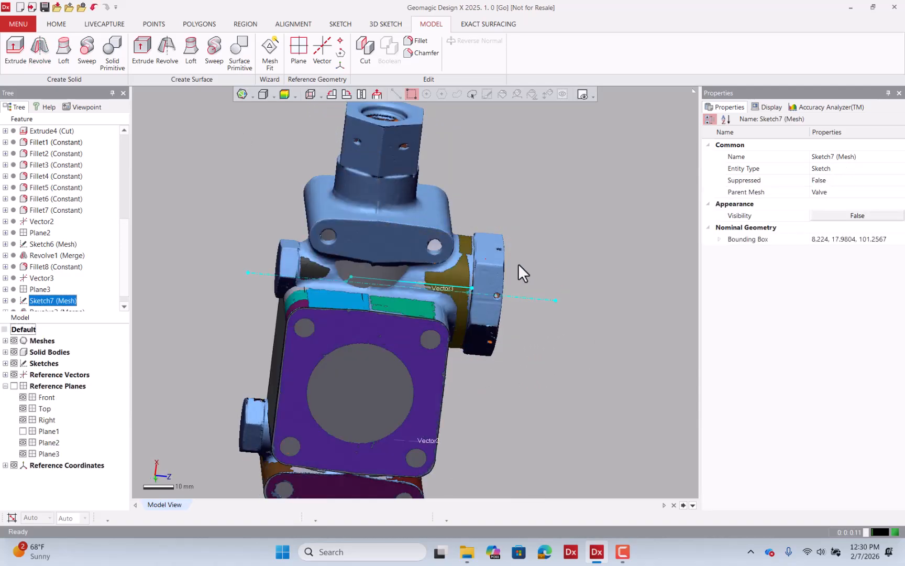
Inspect the revolved port against the scan by toggling the mesh and displaying the body's deviation map.
{"action": "left_click", "coordinate": [14, 340]}
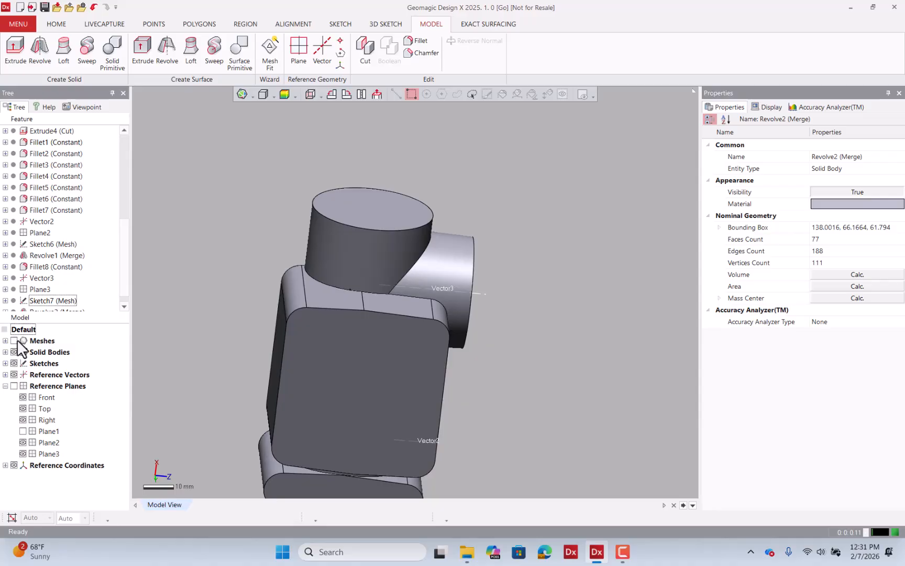
{"action": "left_click", "coordinate": [13, 340]}
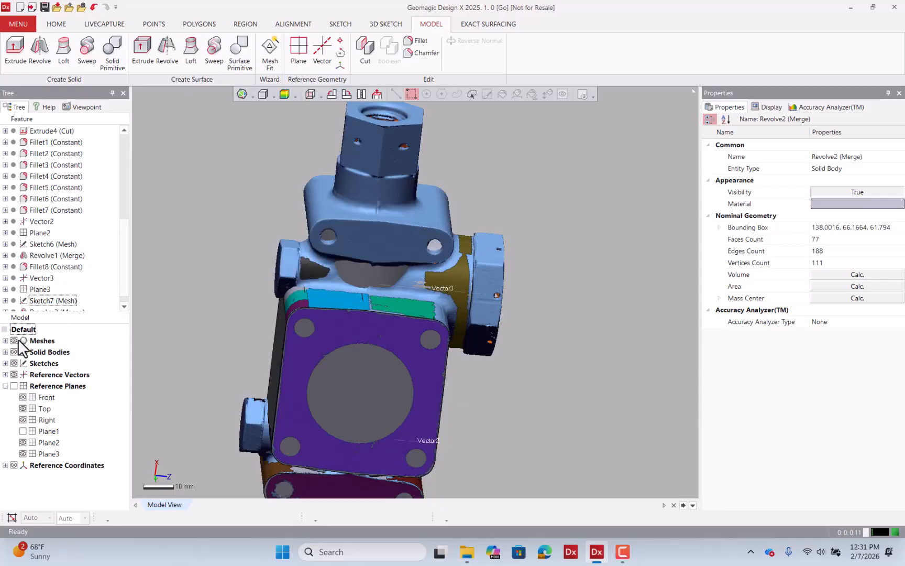
{"action": "left_click", "coordinate": [18, 339]}
{"action": "left_click", "coordinate": [18, 339]}
{"action": "left_click", "coordinate": [18, 339]}
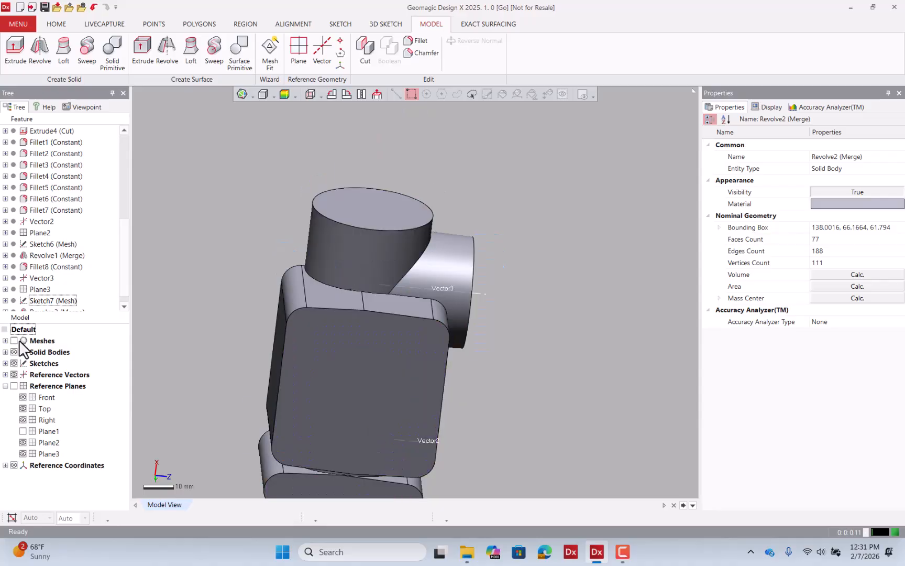
{"action": "left_click", "coordinate": [21, 340]}
{"action": "left_click", "coordinate": [17, 340]}
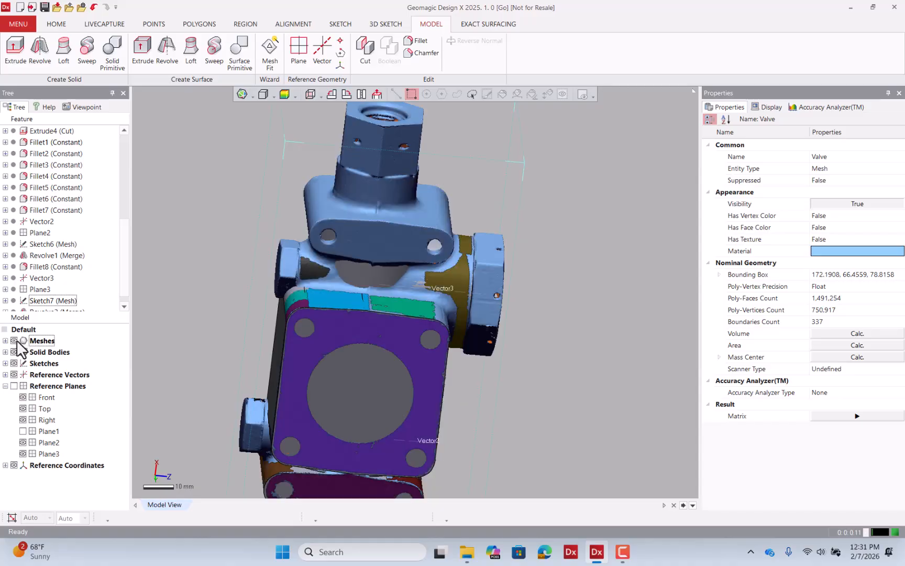
{"action": "right_click_drag", "start_coordinate": [386, 347], "coordinate": [290, 324]}
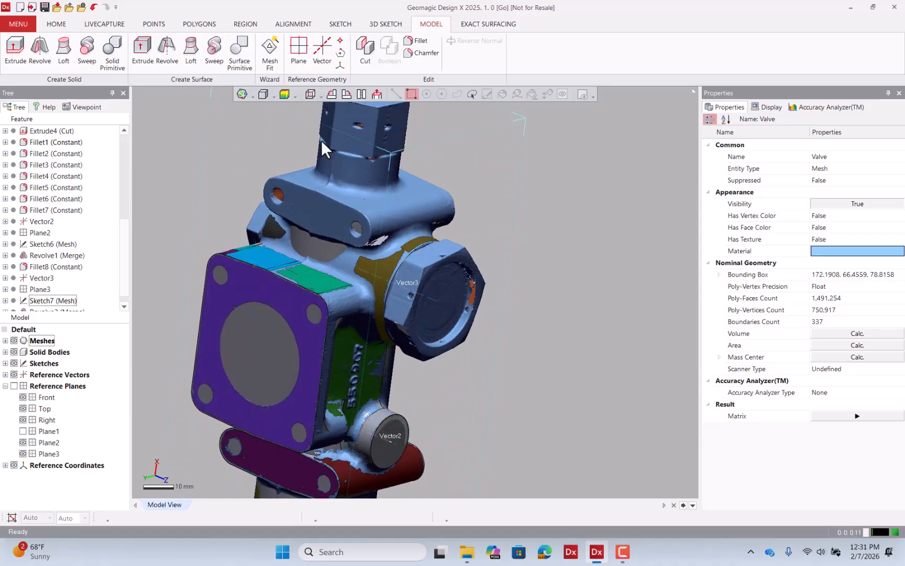
{"action": "left_click", "coordinate": [285, 94]}
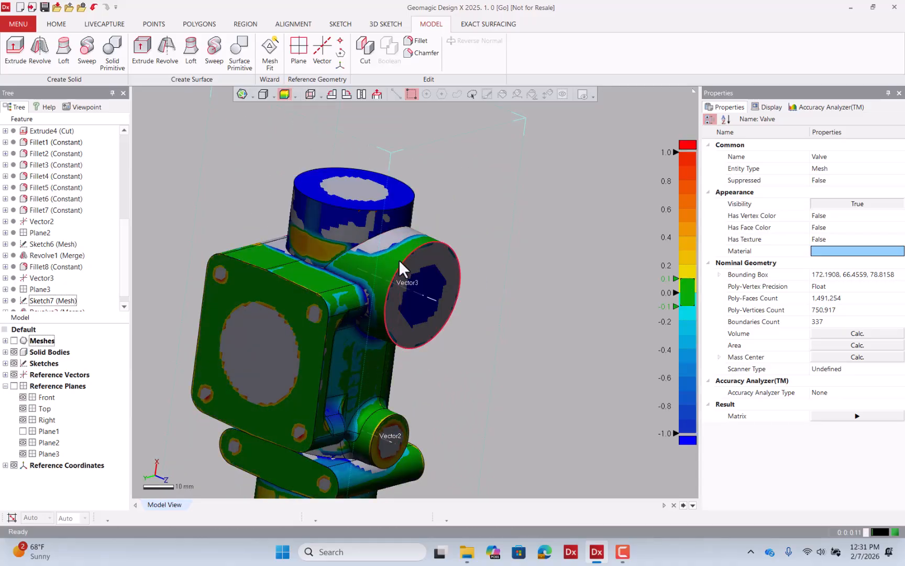
{"action": "scroll", "coordinate": [396, 259], "scroll_direction": "up", "scroll_amount": 3}
{"action": "mouse_move", "coordinate": [493, 248]}
{"action": "right_mouse_down"}
{"action": "mouse_move", "coordinate": [571, 285]}
{"action": "mouse_move", "coordinate": [545, 251]}
{"action": "right_mouse_up"}
{"action": "left_click", "coordinate": [419, 42]}
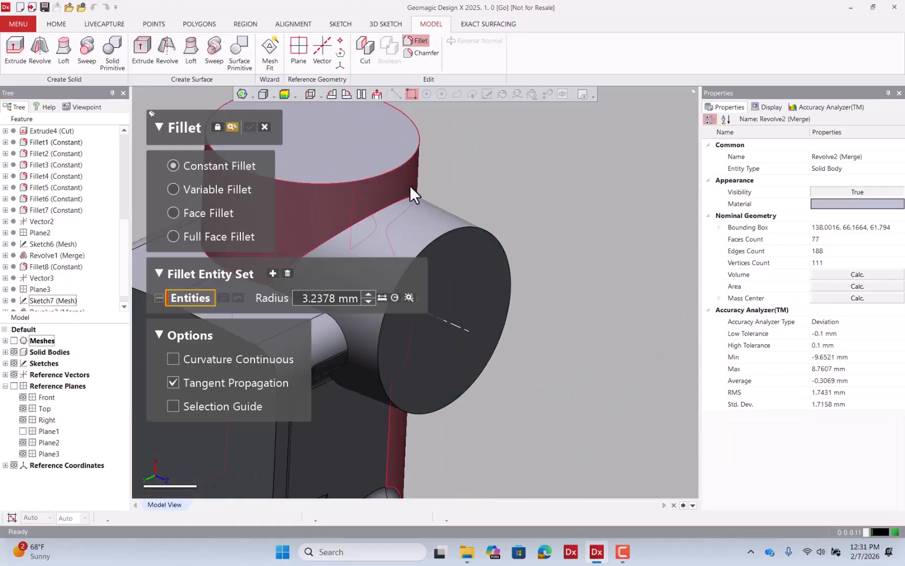
{"action": "left_click", "coordinate": [15, 340]}
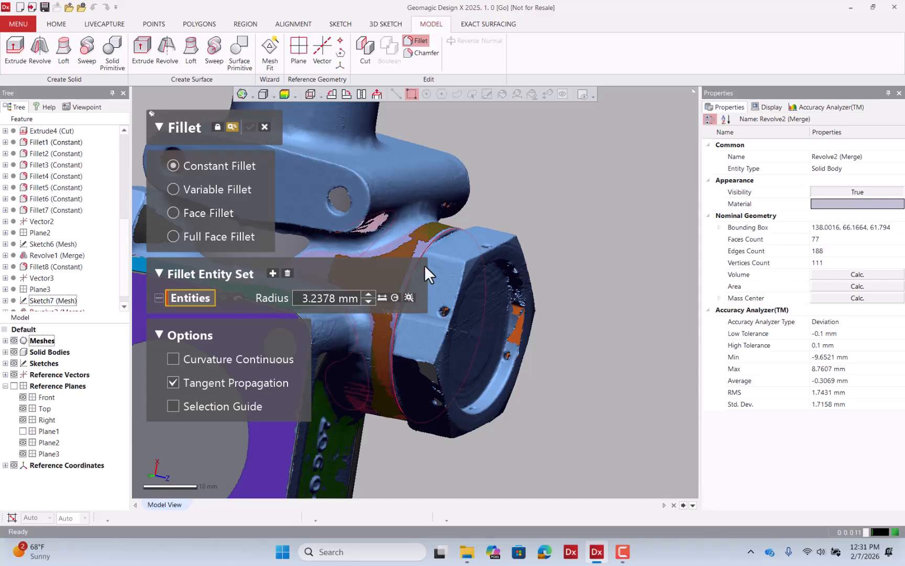
{"action": "right_click_drag", "start_coordinate": [424, 265], "coordinate": [512, 261]}
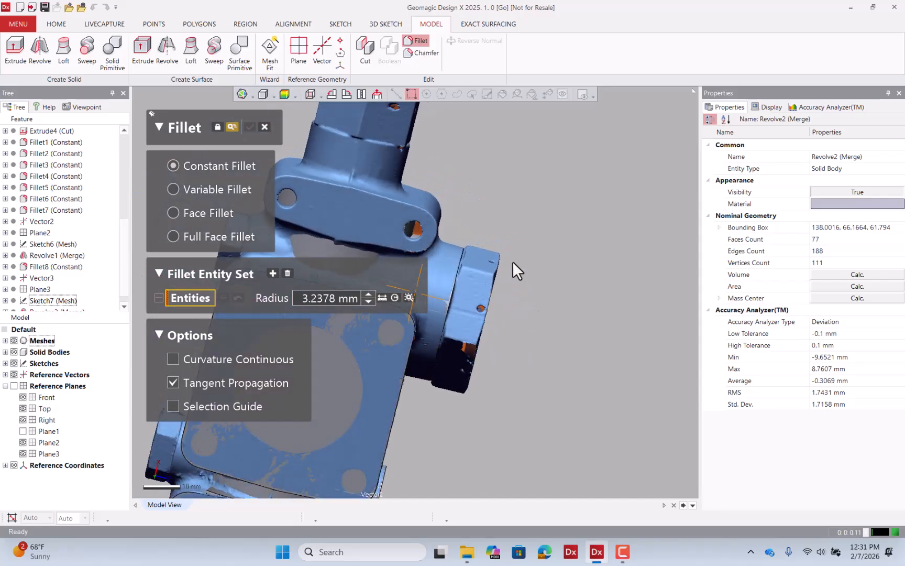
{"action": "left_click", "coordinate": [265, 125]}
Brush-select the upper flange ear's face on the mesh and insert it as a new region.
{"action": "right_click_drag", "start_coordinate": [319, 160], "coordinate": [358, 227]}
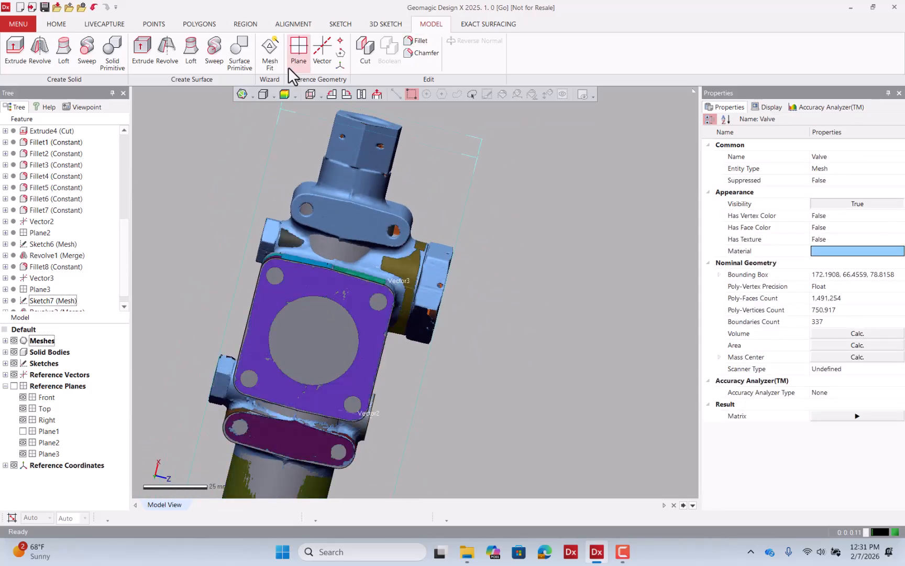
{"action": "left_click", "coordinate": [244, 24]}
{"action": "left_click", "coordinate": [547, 94]}
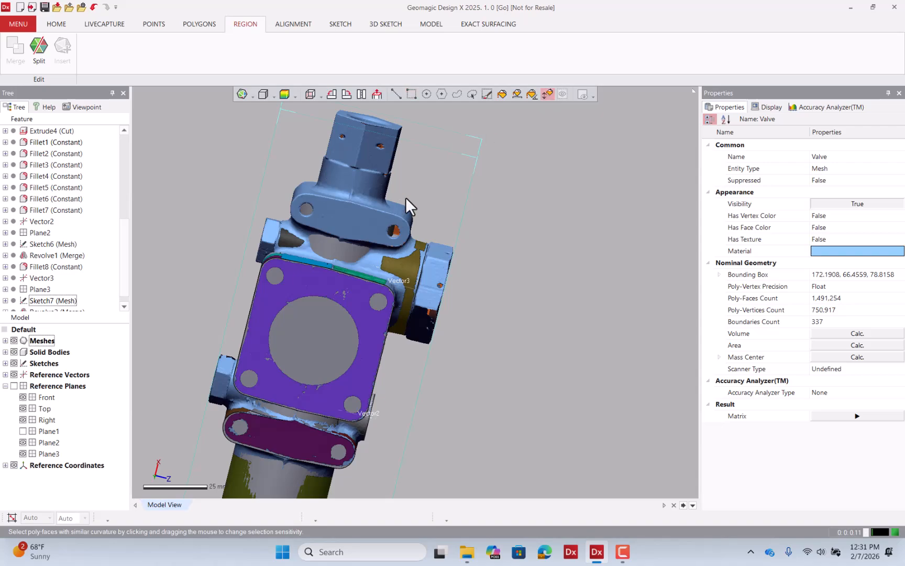
{"action": "left_click_drag", "start_coordinate": [352, 216], "coordinate": [372, 206]}
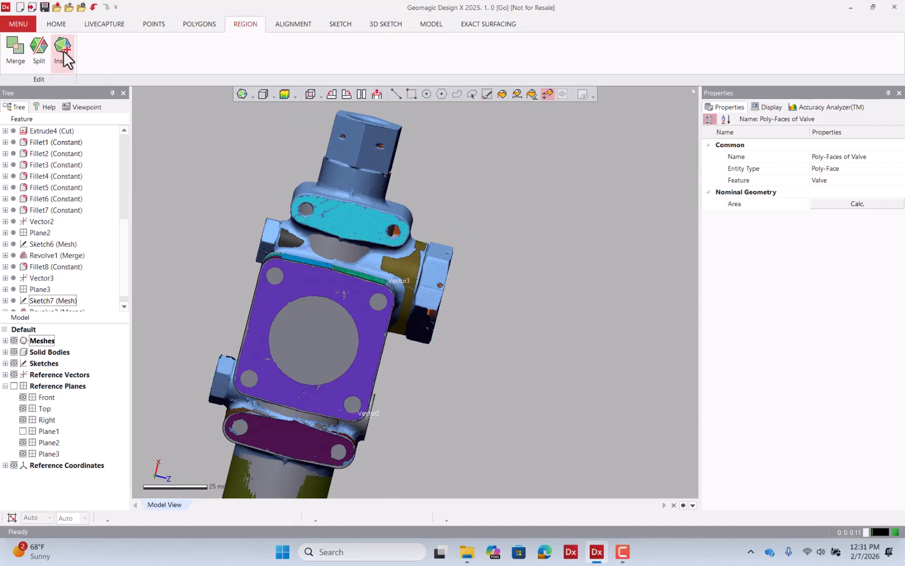
{"action": "left_click", "coordinate": [538, 259]}
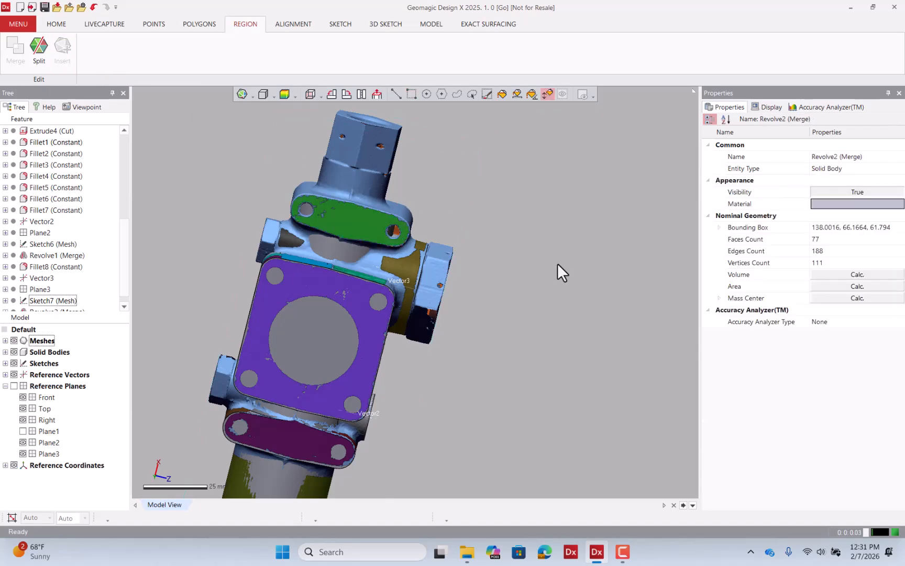
Select the flange ear's other face from a rotated view and insert it as a new region.
{"action": "mouse_move", "coordinate": [558, 263]}
{"action": "right_mouse_down"}
{"action": "mouse_move", "coordinate": [272, 283]}
{"action": "mouse_move", "coordinate": [590, 276]}
{"action": "mouse_move", "coordinate": [561, 246]}
{"action": "right_mouse_up"}
{"action": "left_click", "coordinate": [559, 238]}
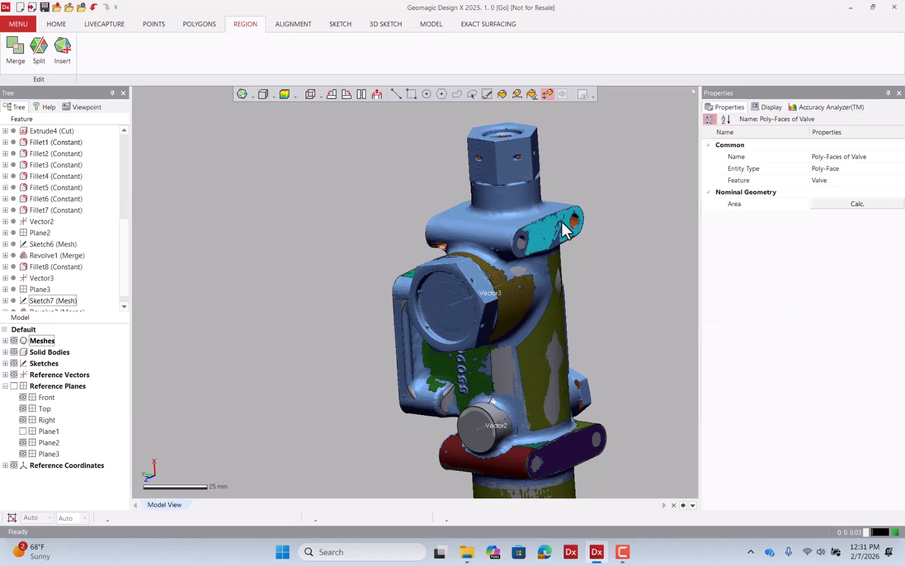
{"action": "left_click", "coordinate": [69, 56]}
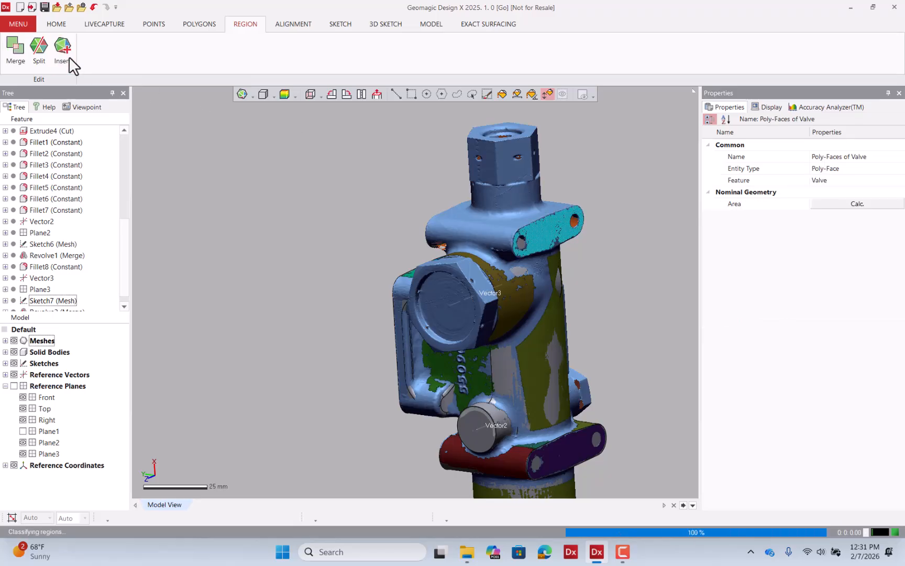
Start a mesh sketch from the upper flange ear's plane region, offsetting the section 0.75 mm from the base plane.
{"action": "left_click", "coordinate": [395, 96]}
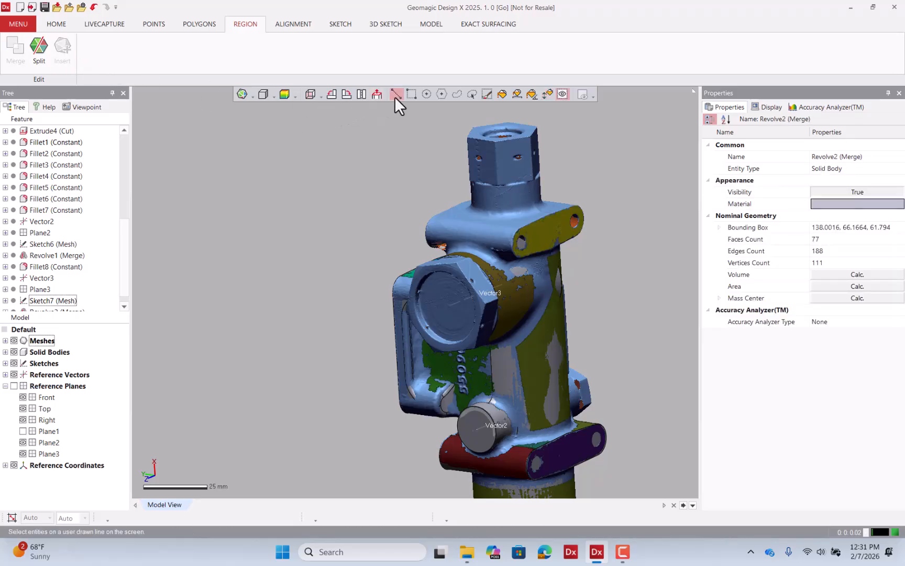
{"action": "right_click", "coordinate": [545, 231]}
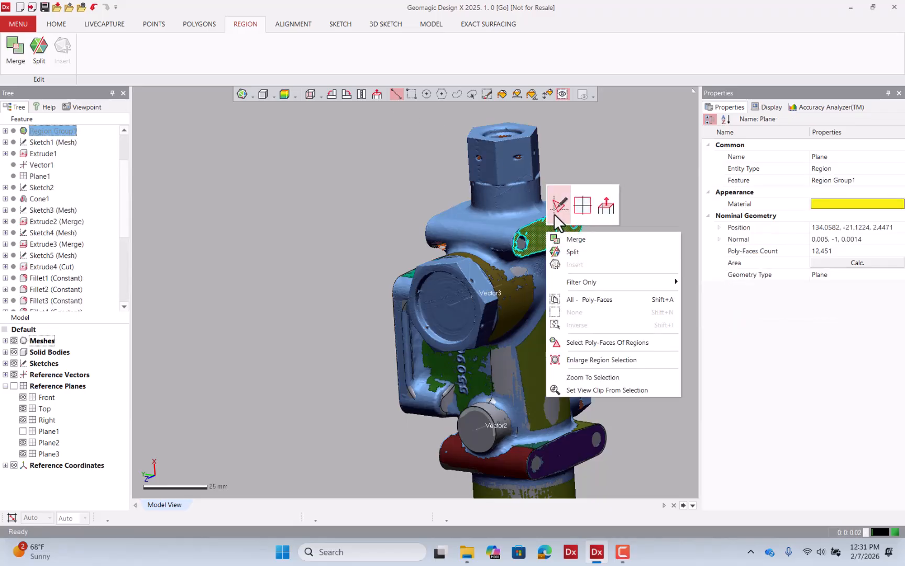
{"action": "left_click", "coordinate": [557, 213]}
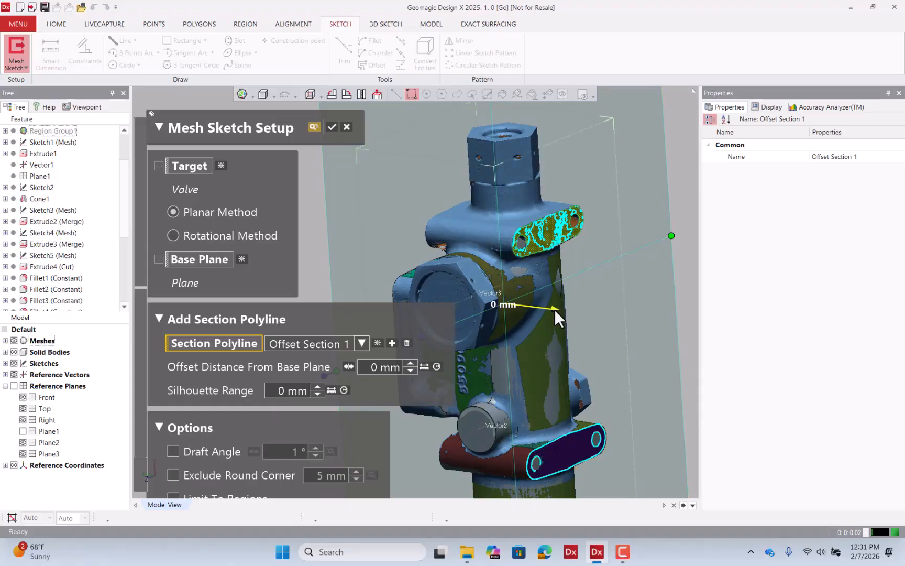
{"action": "left_click_drag", "start_coordinate": [554, 309], "coordinate": [552, 306]}
{"action": "right_click_drag", "start_coordinate": [558, 306], "coordinate": [510, 138]}
{"action": "scroll", "coordinate": [508, 181], "scroll_direction": "up", "scroll_amount": 6}
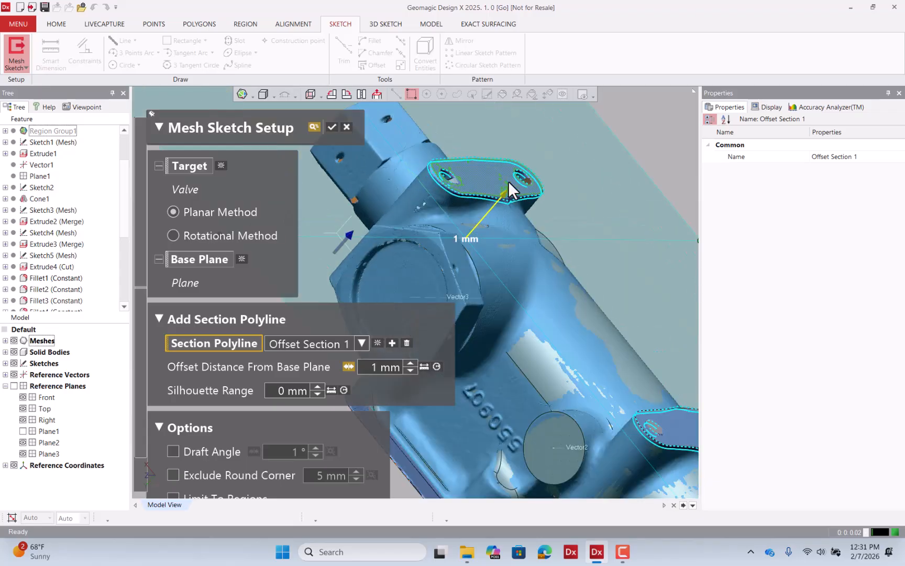
{"action": "right_click_drag", "start_coordinate": [512, 193], "coordinate": [461, 249]}
{"action": "left_click_drag", "start_coordinate": [453, 247], "coordinate": [454, 243]}
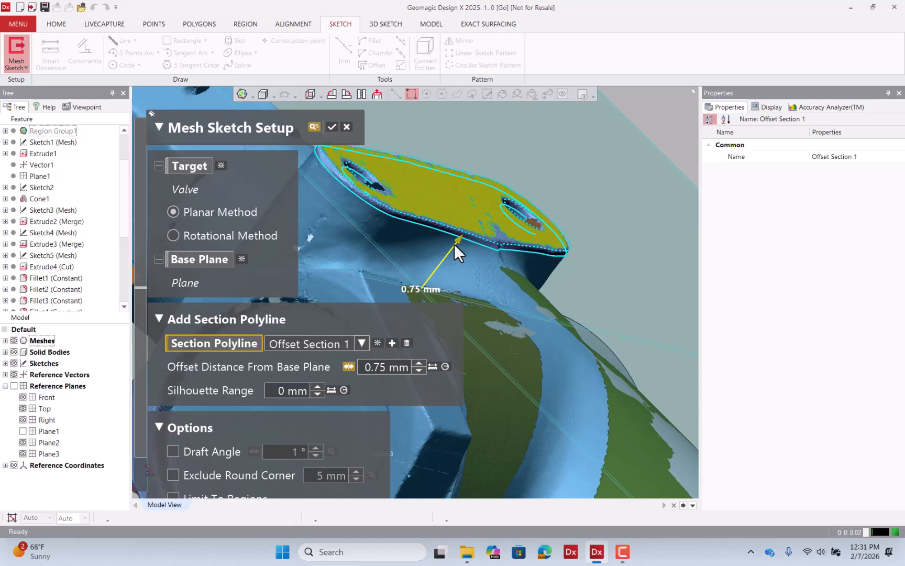
{"action": "left_click", "coordinate": [330, 127]}
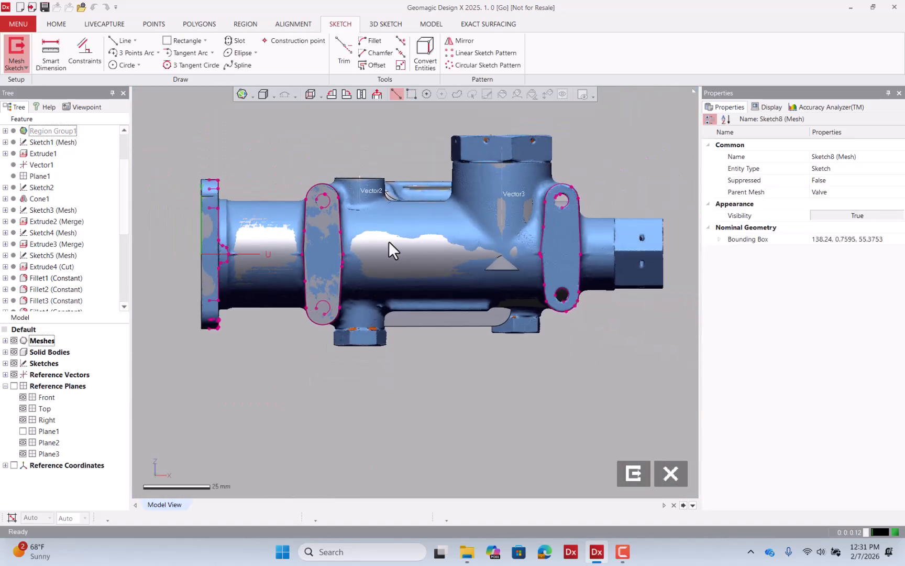
Hide the mesh and solid bodies, then fit lines along the ear outline's straight sides using Fit Polyline.
{"action": "left_click", "coordinate": [14, 340]}
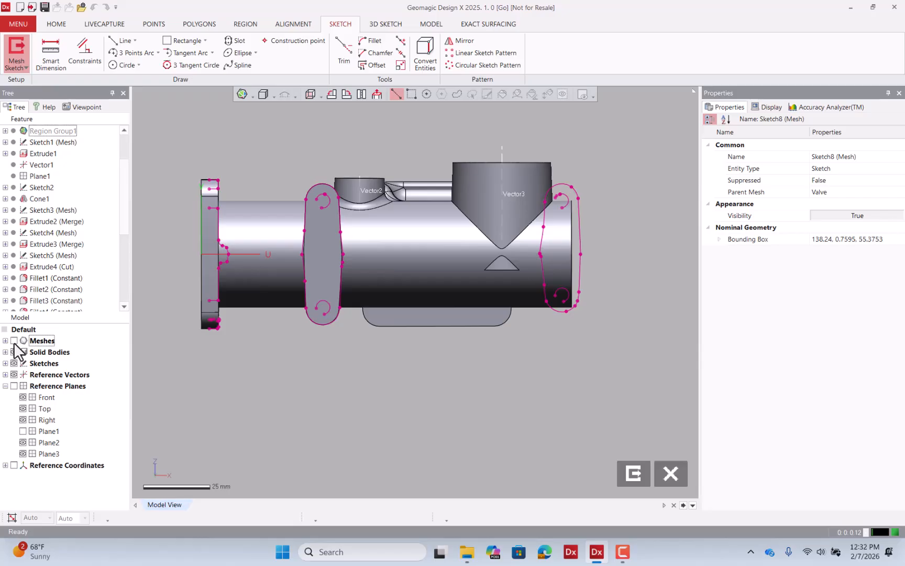
{"action": "left_click", "coordinate": [14, 352]}
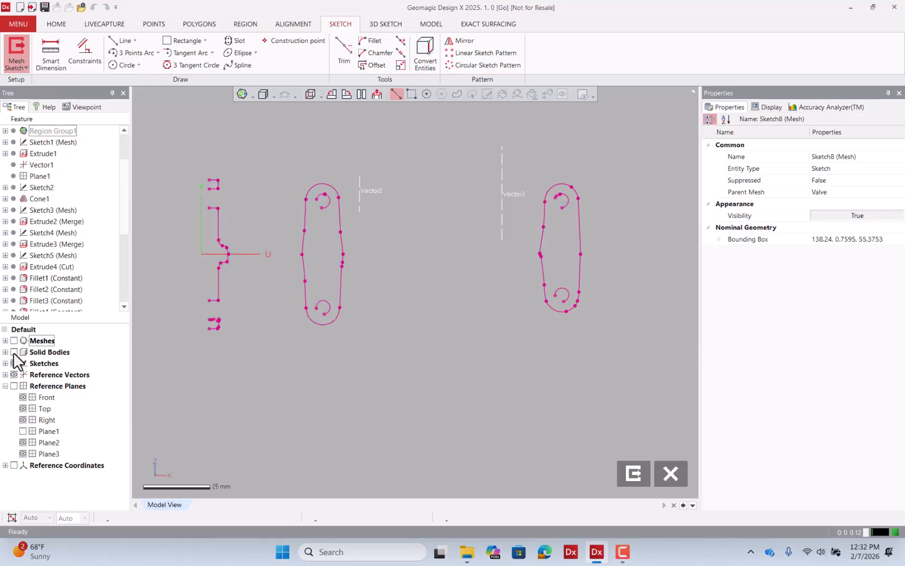
{"action": "scroll", "coordinate": [633, 261], "scroll_direction": "up", "scroll_amount": 4}
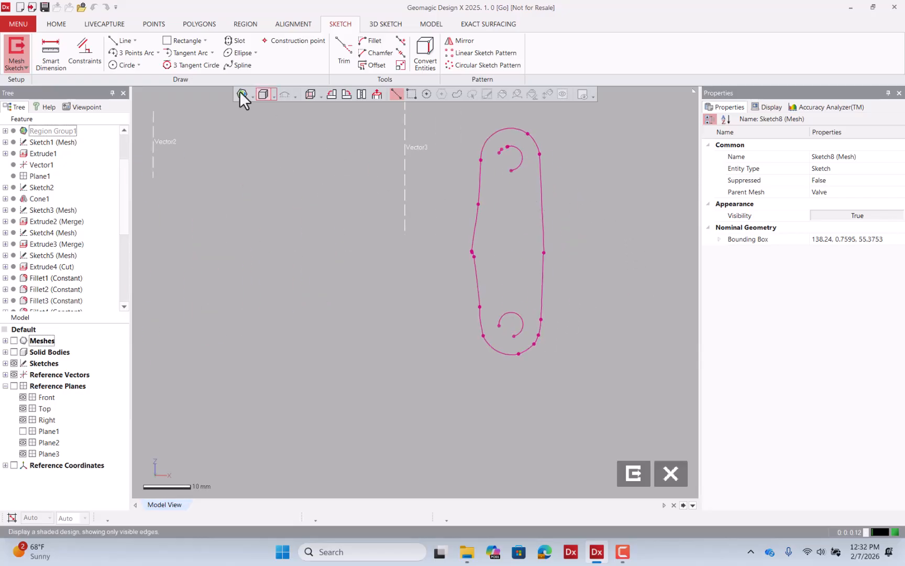
{"action": "left_click", "coordinate": [126, 42]}
{"action": "left_click", "coordinate": [539, 188]}
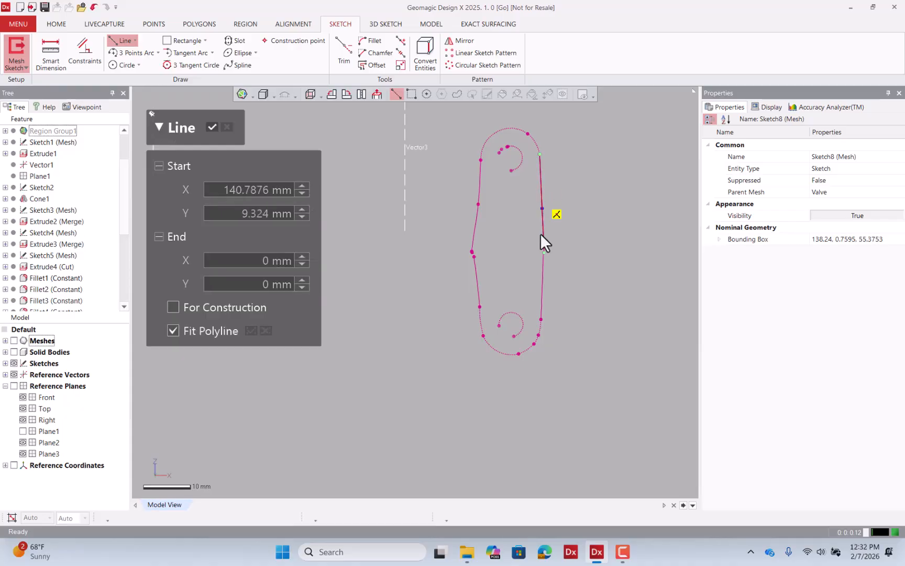
{"action": "left_click", "coordinate": [542, 280]}
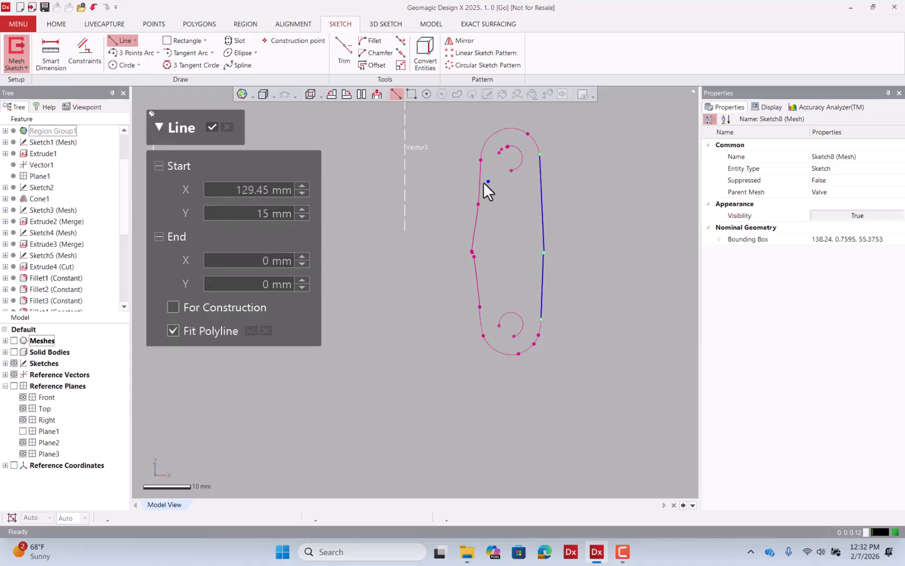
{"action": "left_click", "coordinate": [480, 180]}
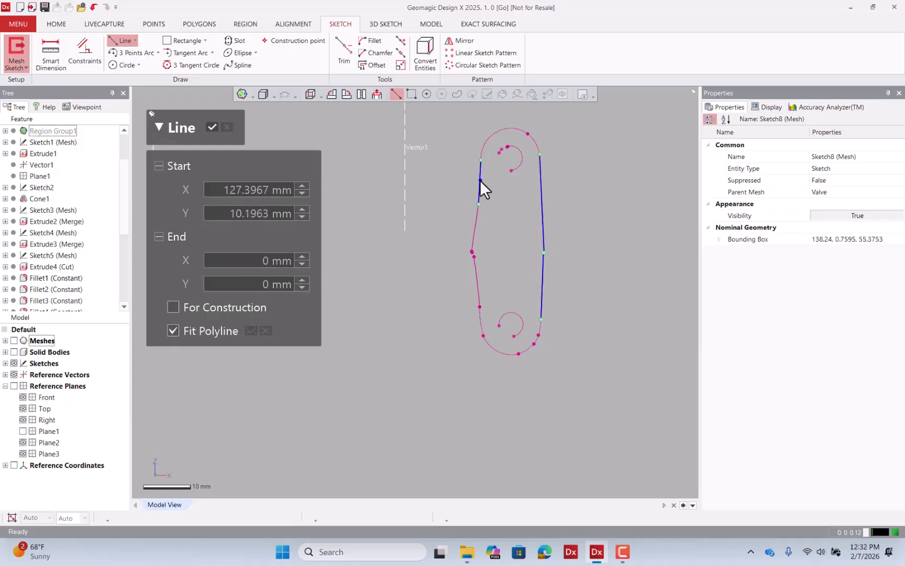
{"action": "left_click", "coordinate": [479, 287]}
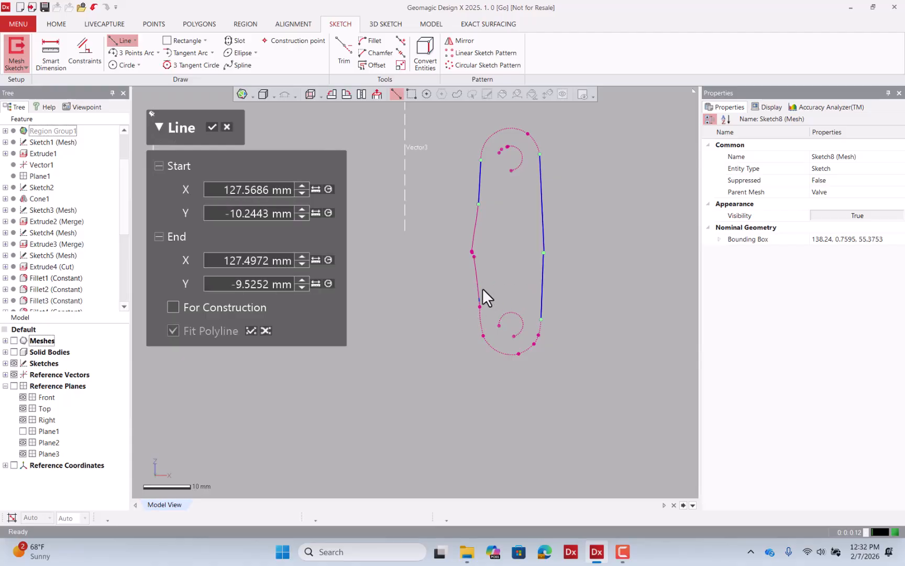
{"action": "left_click_drag", "start_coordinate": [490, 283], "coordinate": [462, 288]}
{"action": "left_click", "coordinate": [212, 126]}
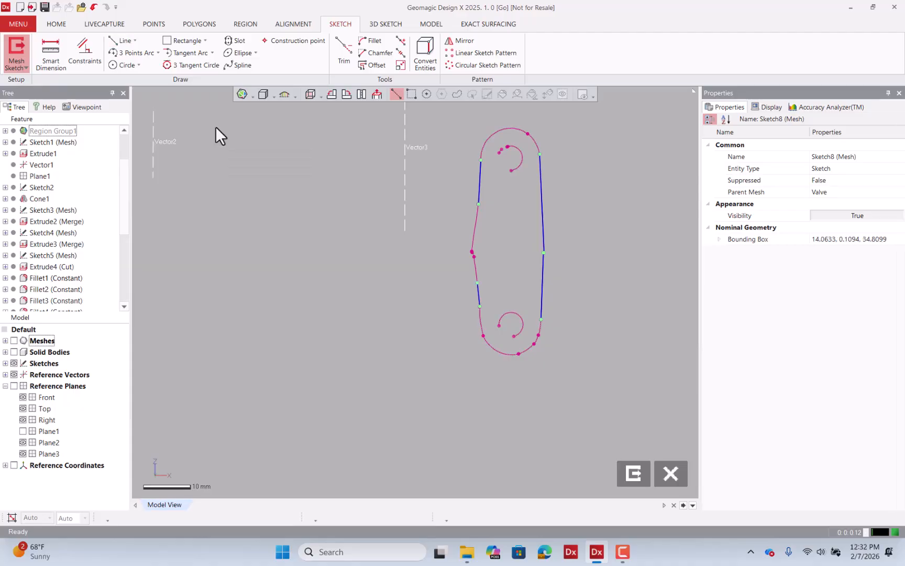
Corner-trim the fitted side lines so their ends join.
{"action": "left_click", "coordinate": [343, 51]}
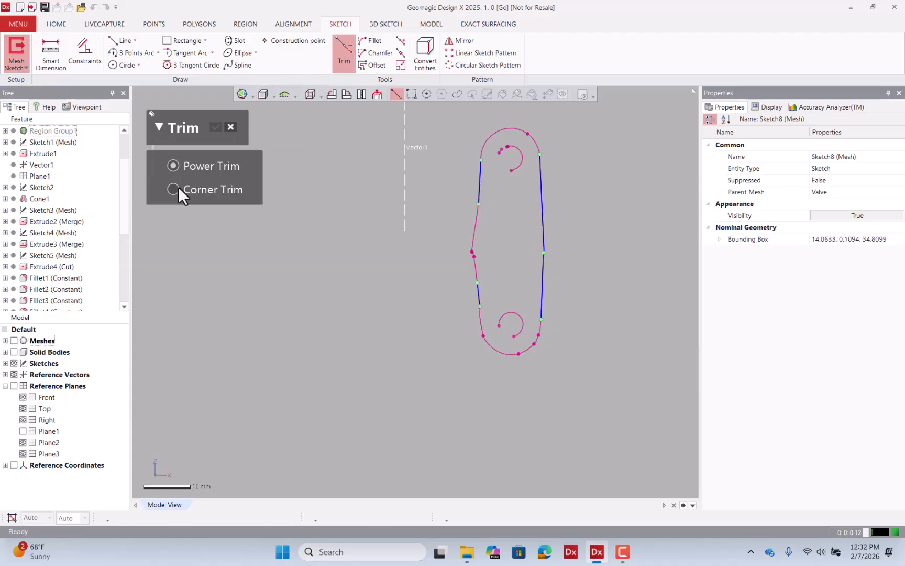
{"action": "left_click", "coordinate": [480, 190]}
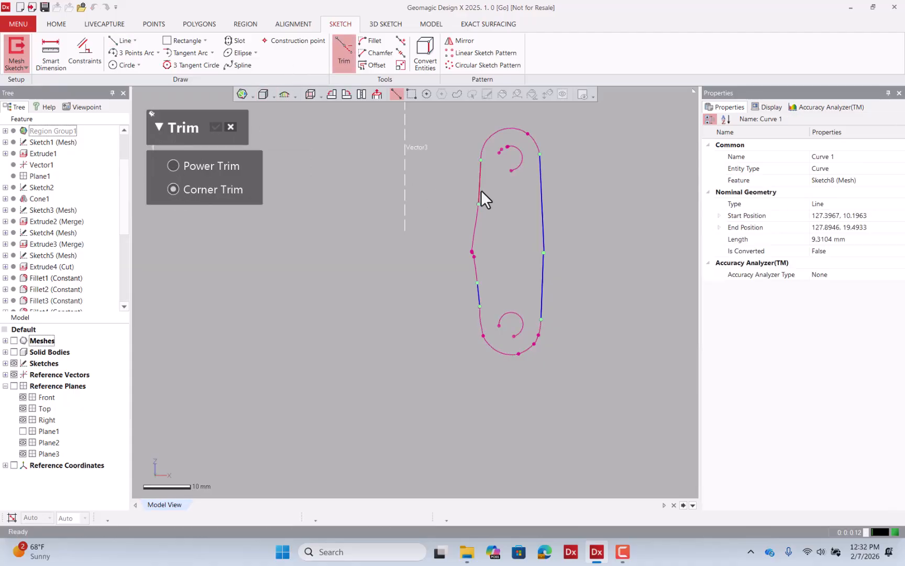
{"action": "left_click", "coordinate": [478, 291]}
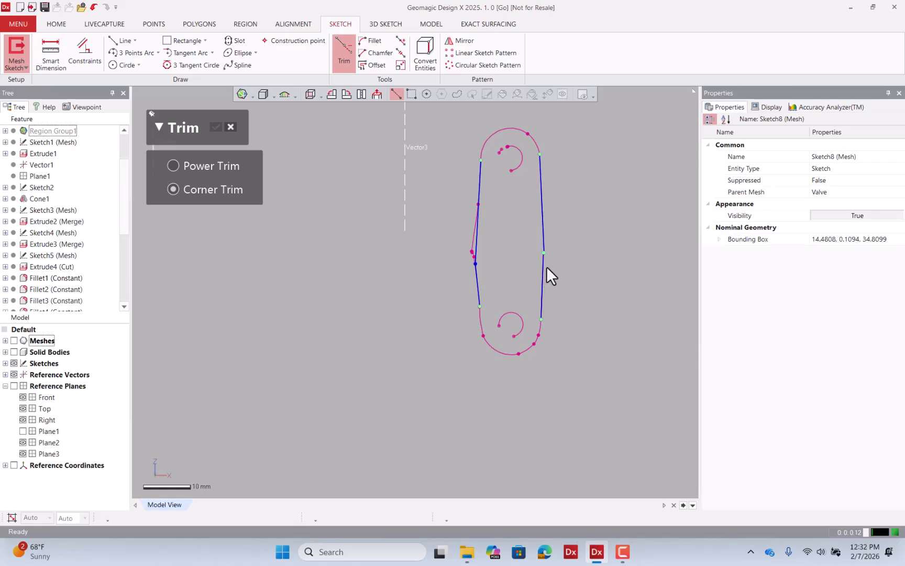
{"action": "left_click", "coordinate": [542, 218]}
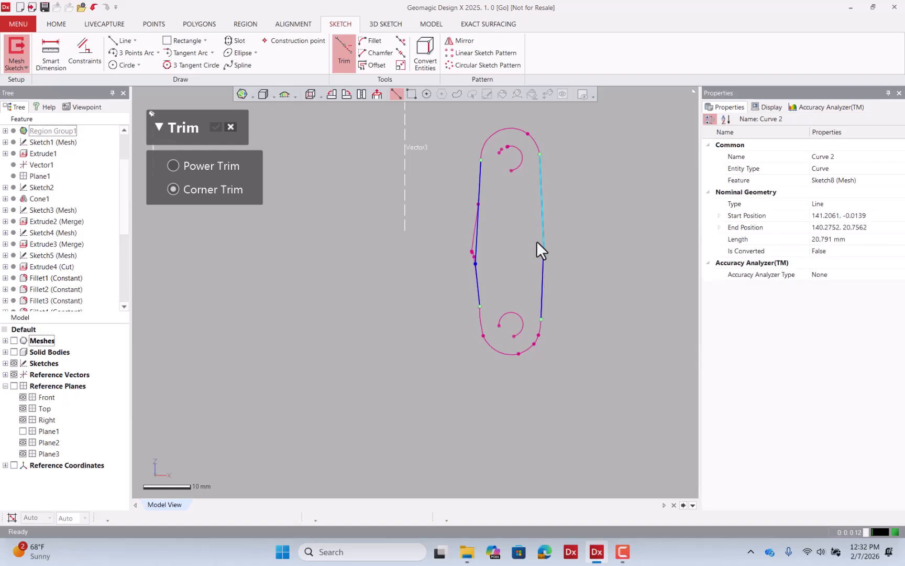
{"action": "left_click", "coordinate": [543, 274]}
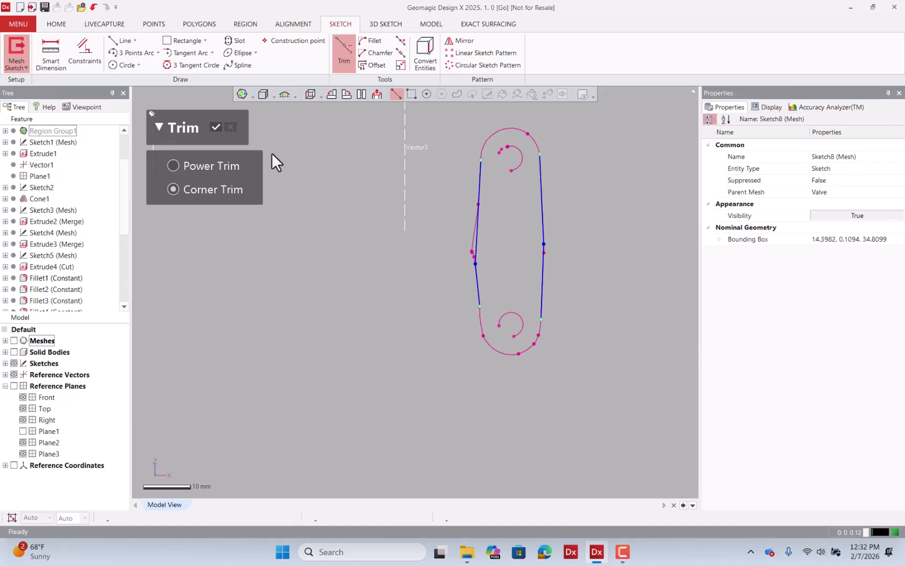
{"action": "left_click", "coordinate": [215, 127]}
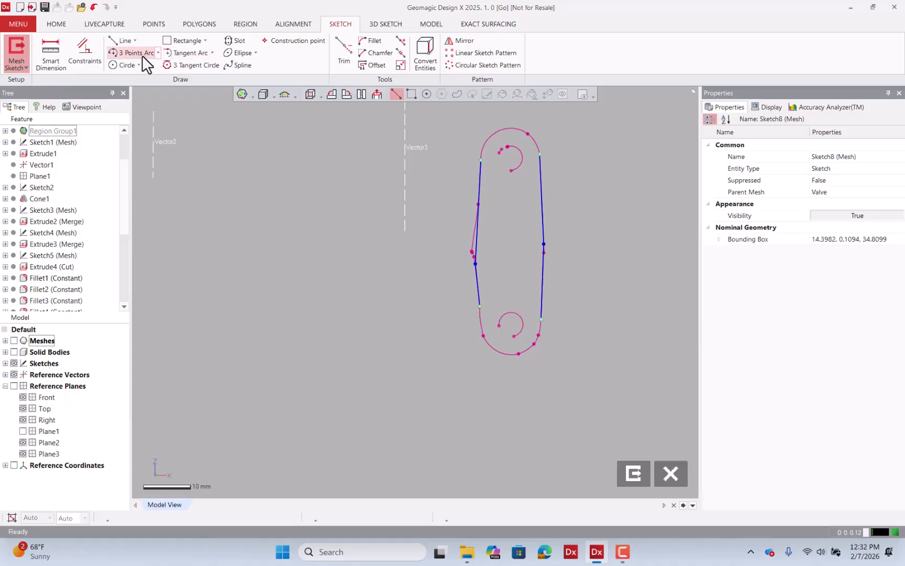
Fillet the two upper side lines with a 6.1496 mm radius.
{"action": "left_click", "coordinate": [366, 41]}
{"action": "left_click", "coordinate": [480, 167]}
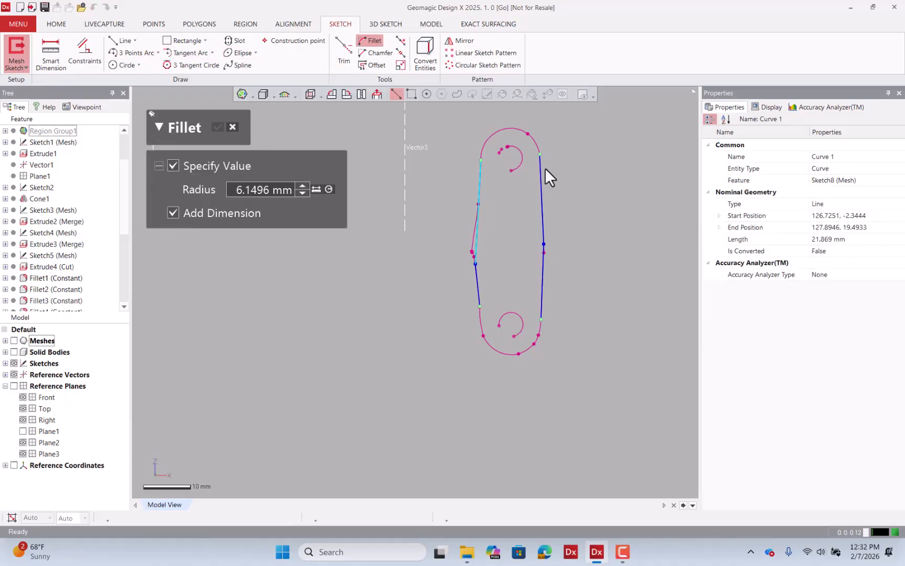
{"action": "left_click", "coordinate": [539, 165]}
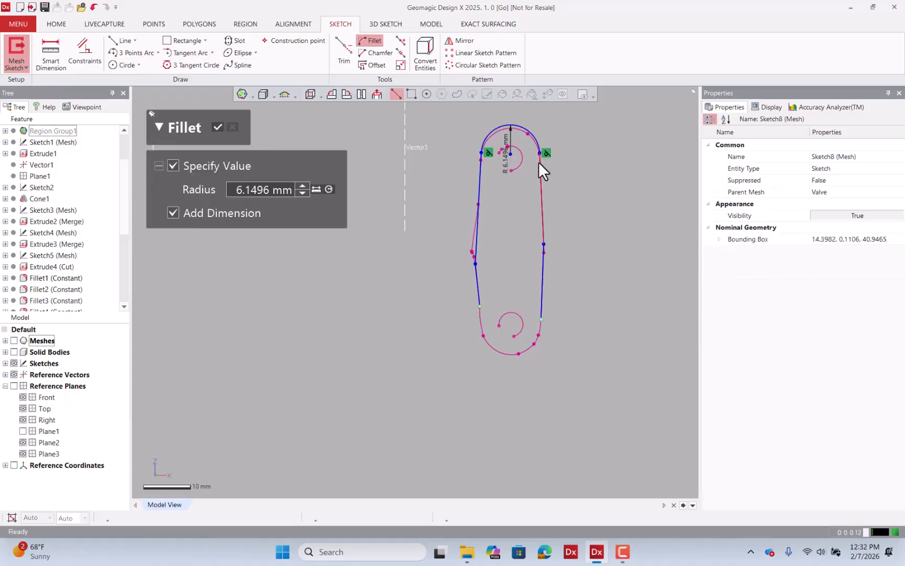
{"action": "left_click", "coordinate": [216, 128]}
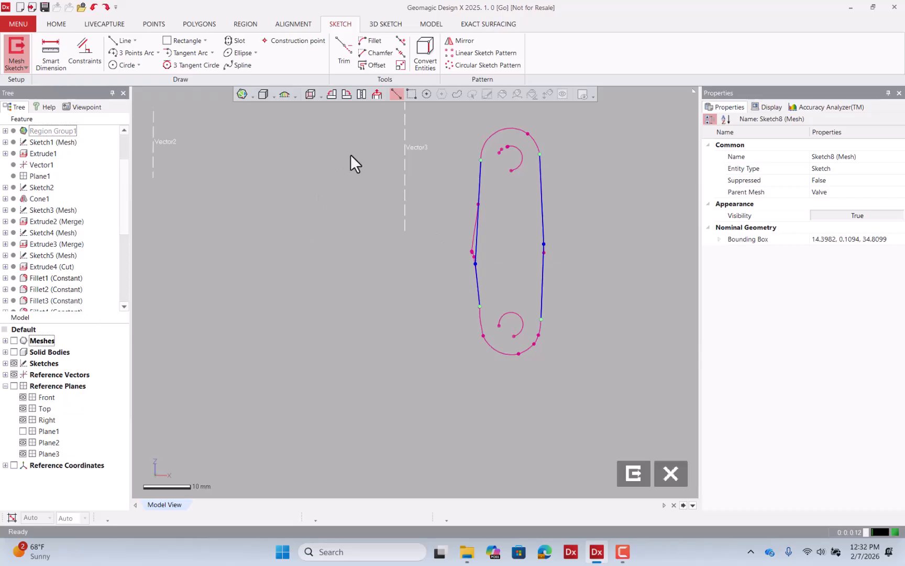
Delete all the fitted lines and fillet from the sketch.
{"action": "mouse_move", "coordinate": [447, 137]}
{"action": "left_mouse_down"}
{"action": "mouse_move", "coordinate": [547, 315]}
{"action": "mouse_move", "coordinate": [525, 310]}
{"action": "left_mouse_up"}
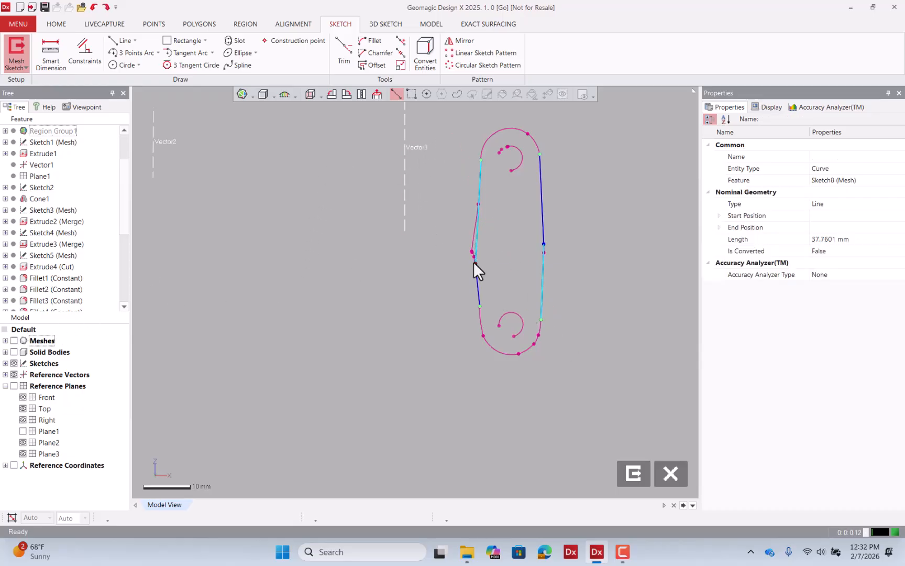
{"action": "key", "text": "Delete"}
{"action": "mouse_move", "coordinate": [573, 163]}
{"action": "left_mouse_down"}
{"action": "mouse_move", "coordinate": [459, 303]}
{"action": "mouse_move", "coordinate": [464, 296]}
{"action": "left_mouse_up"}
{"action": "key", "text": "Delete"}
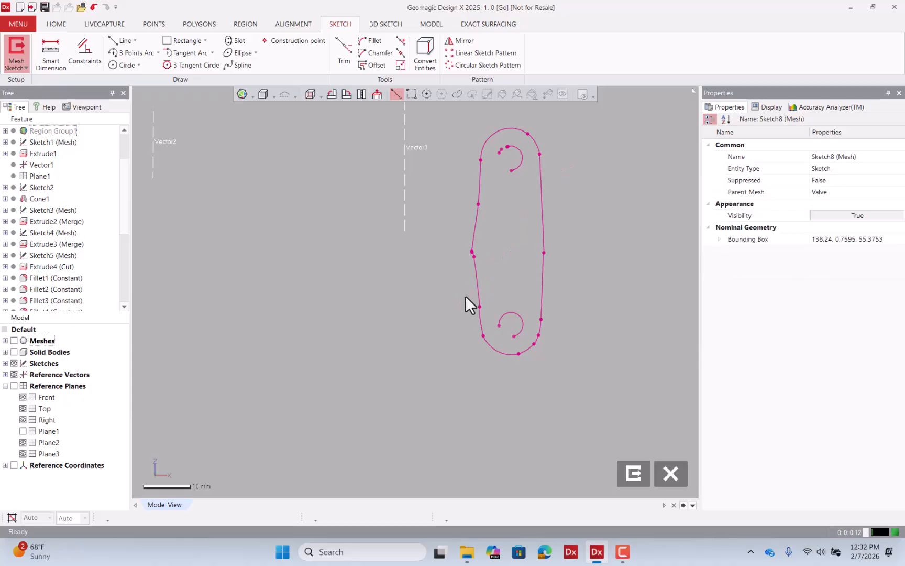
Show the mesh again and fit a line along the flange ear's left straight edge.
{"action": "left_click", "coordinate": [14, 340]}
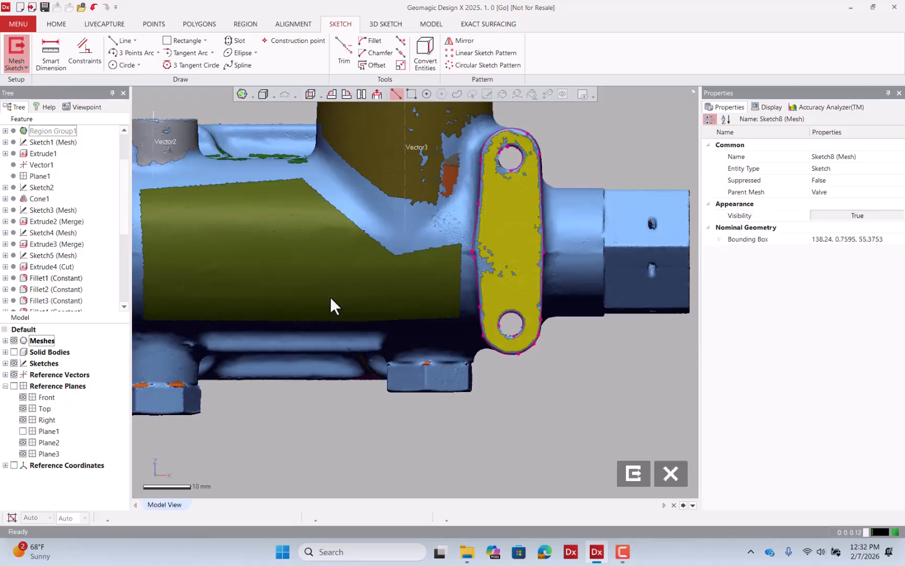
{"action": "scroll", "coordinate": [558, 200], "scroll_direction": "up", "scroll_amount": 2}
{"action": "scroll", "coordinate": [558, 200], "scroll_direction": "up", "scroll_amount": 1}
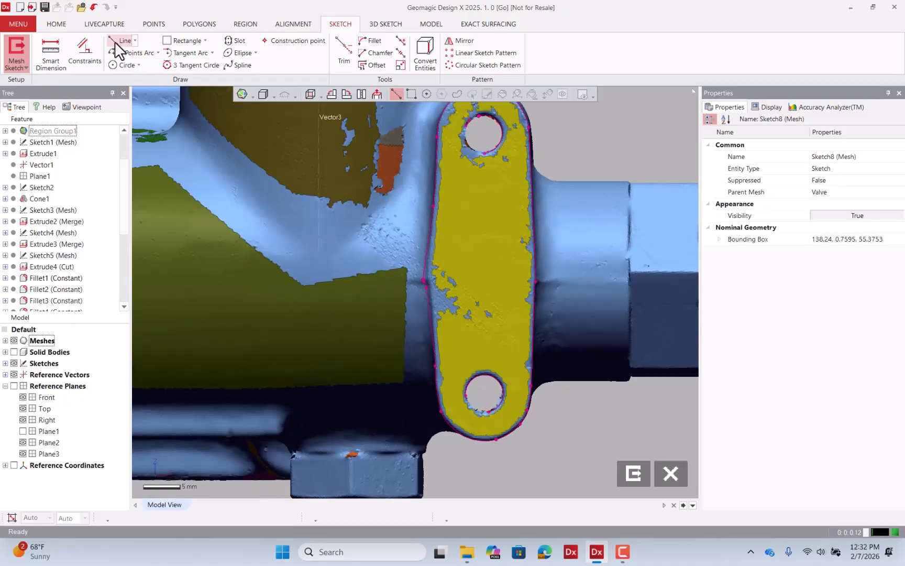
{"action": "left_click", "coordinate": [119, 41]}
{"action": "left_click", "coordinate": [436, 168]}
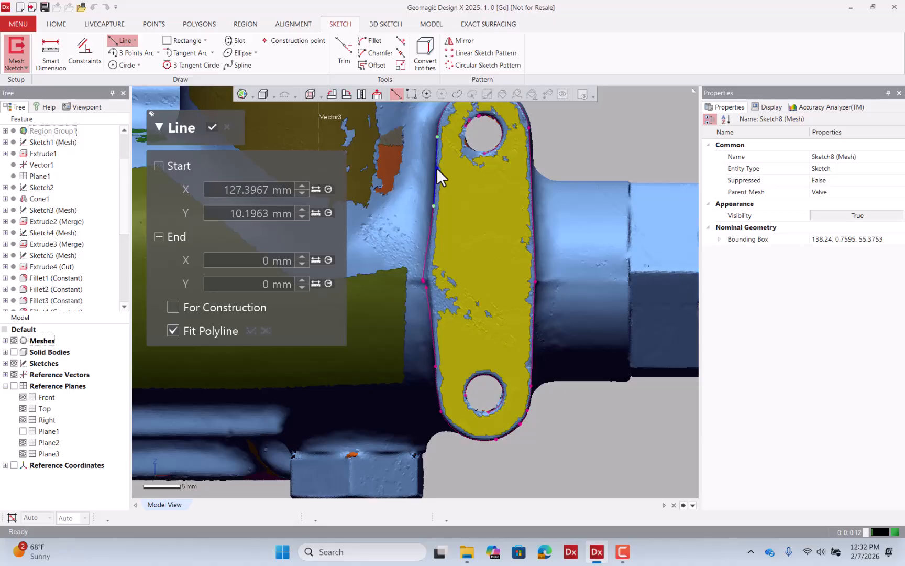
{"action": "left_click", "coordinate": [411, 94]}
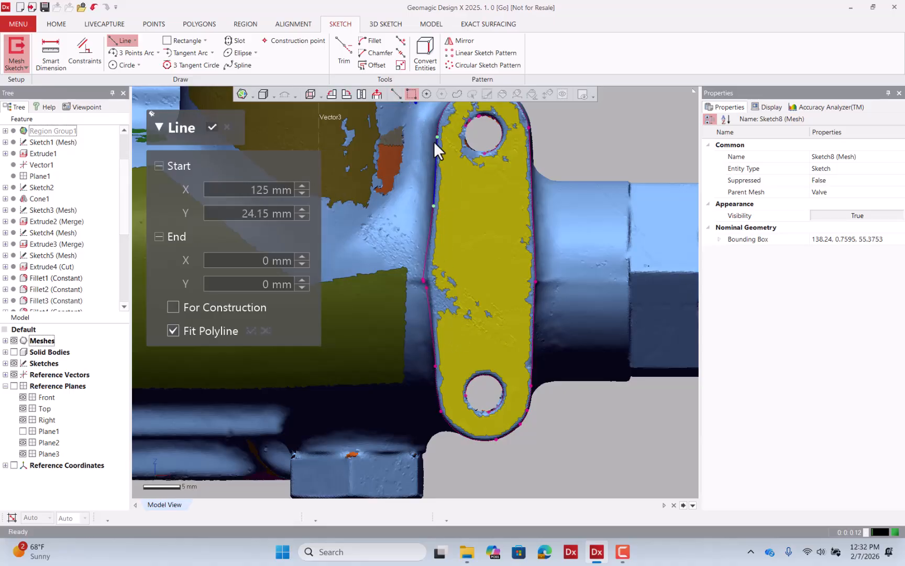
{"action": "left_click_drag", "start_coordinate": [452, 332], "coordinate": [425, 392]}
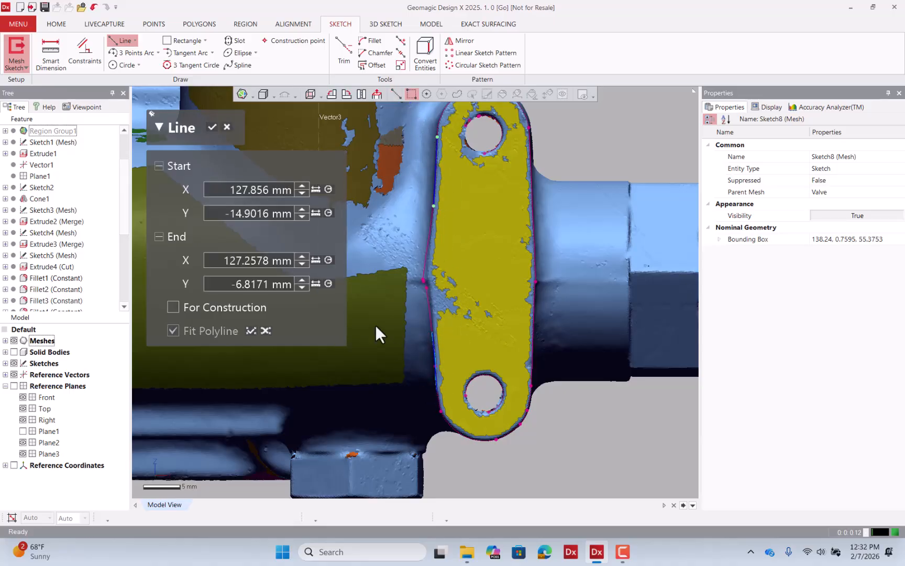
{"action": "left_click", "coordinate": [212, 126]}
Fit a line along the flange ear's right straight edge.
{"action": "left_click", "coordinate": [109, 43]}
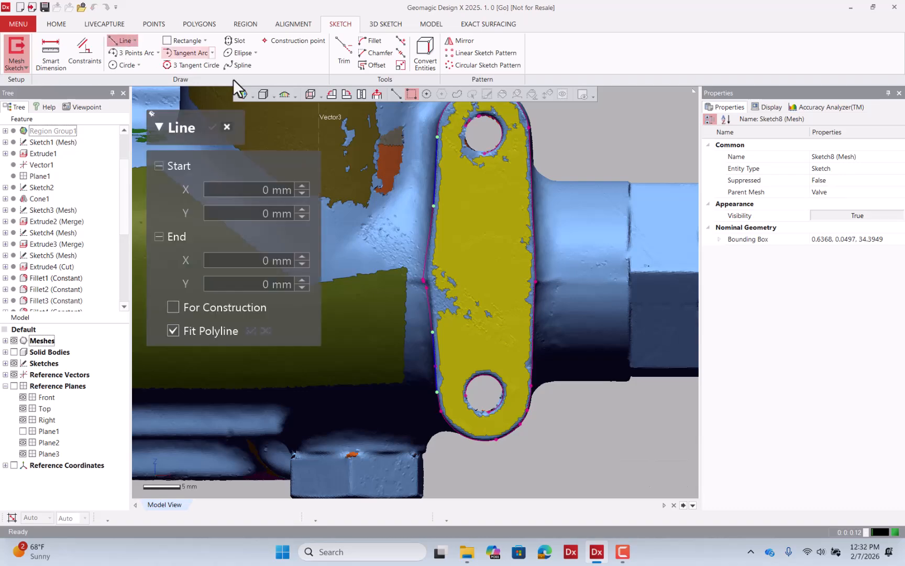
{"action": "left_click", "coordinate": [530, 181]}
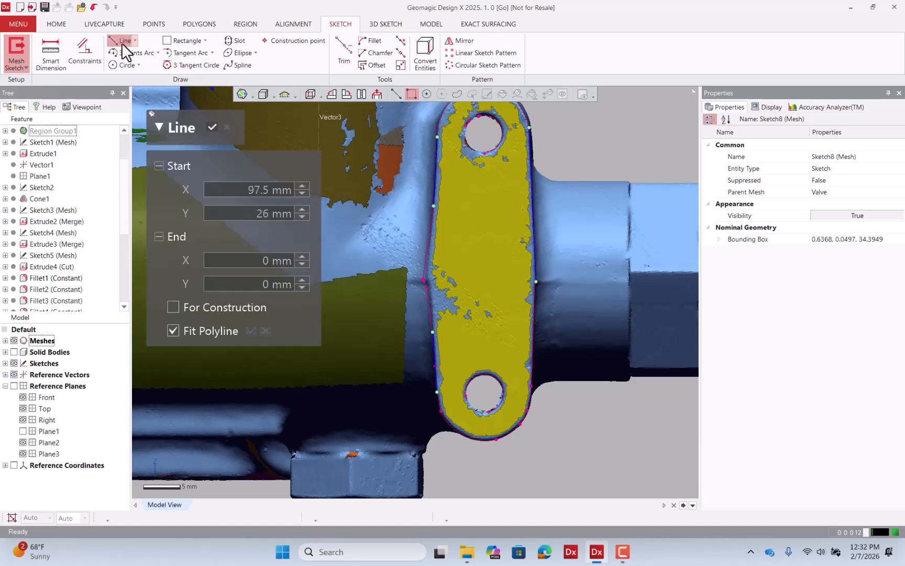
{"action": "left_click", "coordinate": [530, 336]}
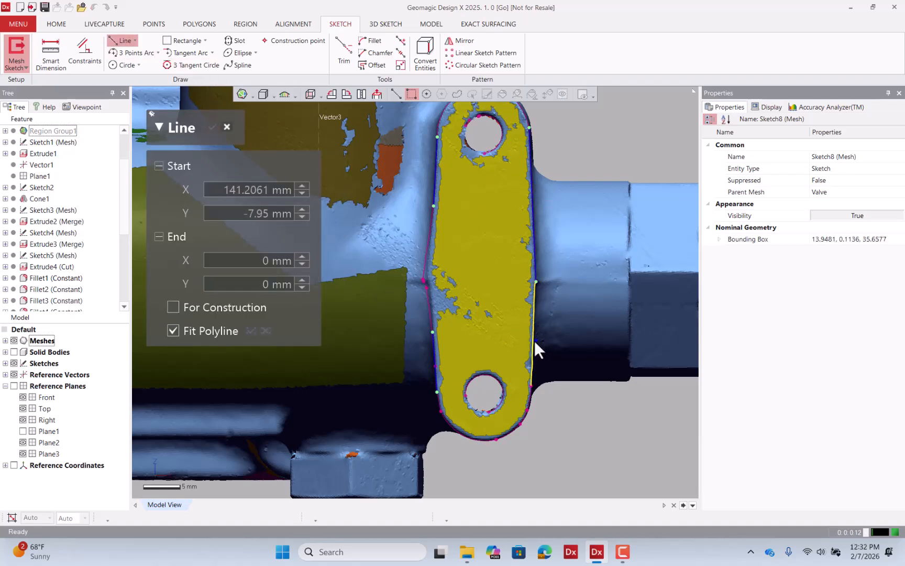
{"action": "left_click", "coordinate": [212, 127]}
Corner-trim the fitted ear edge lines so their ends meet.
{"action": "left_click", "coordinate": [341, 58]}
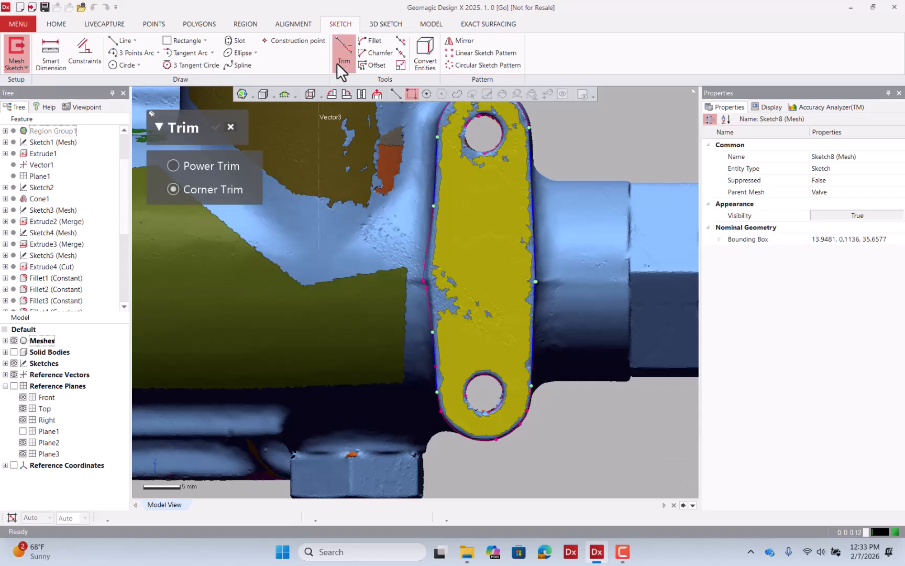
{"action": "left_click", "coordinate": [533, 294]}
{"action": "left_click", "coordinate": [531, 226]}
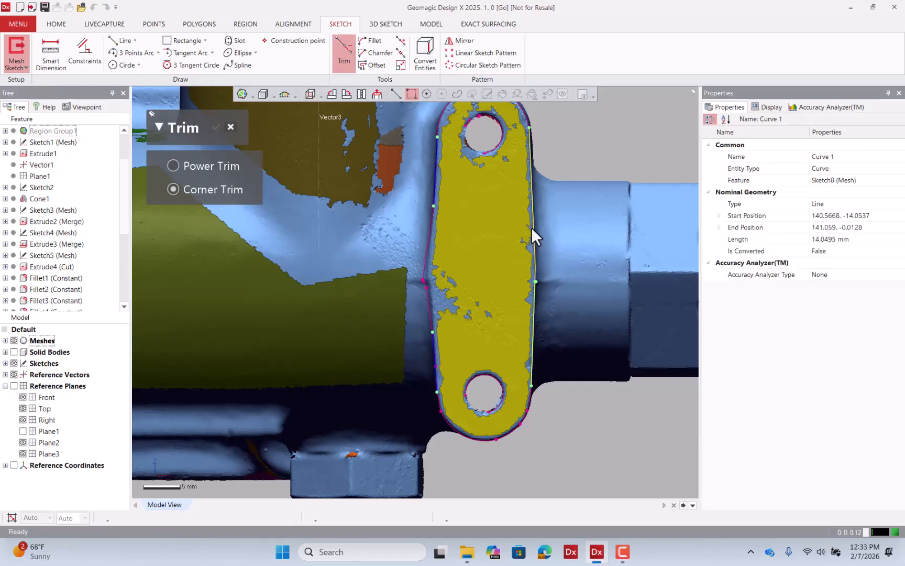
{"action": "left_click", "coordinate": [435, 347]}
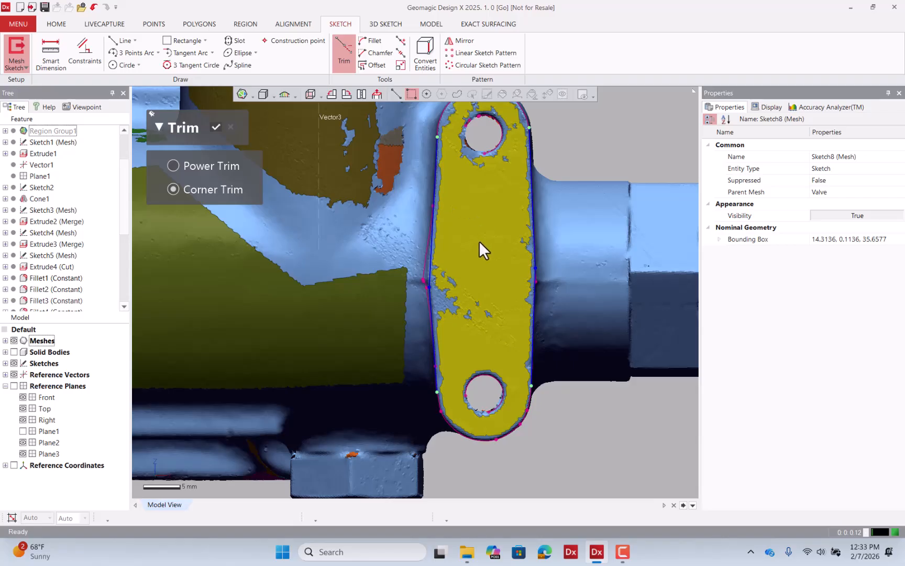
Fillet the two upper ear lines with an arc fitted to the mesh.
{"action": "scroll", "coordinate": [478, 240], "scroll_direction": "down", "scroll_amount": 3}
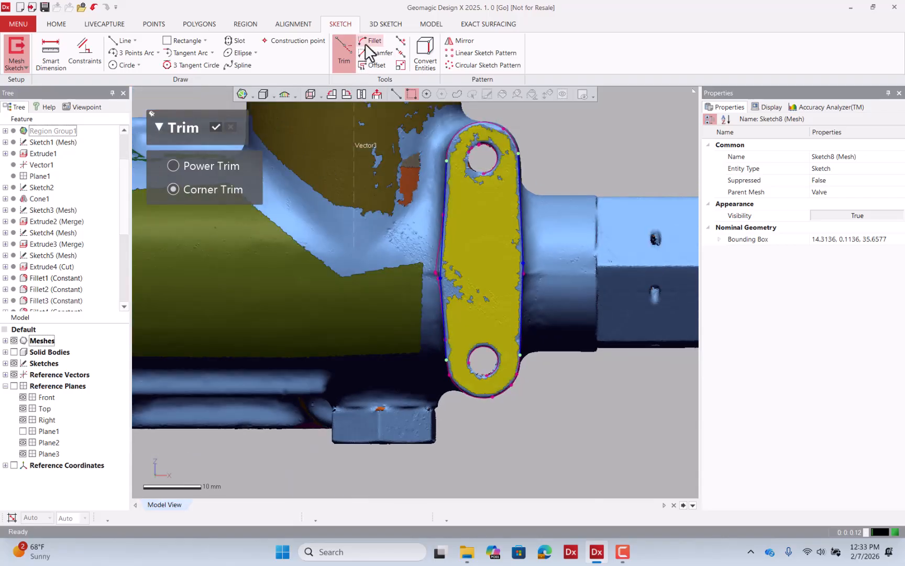
{"action": "left_click", "coordinate": [366, 41]}
{"action": "left_click", "coordinate": [205, 165]}
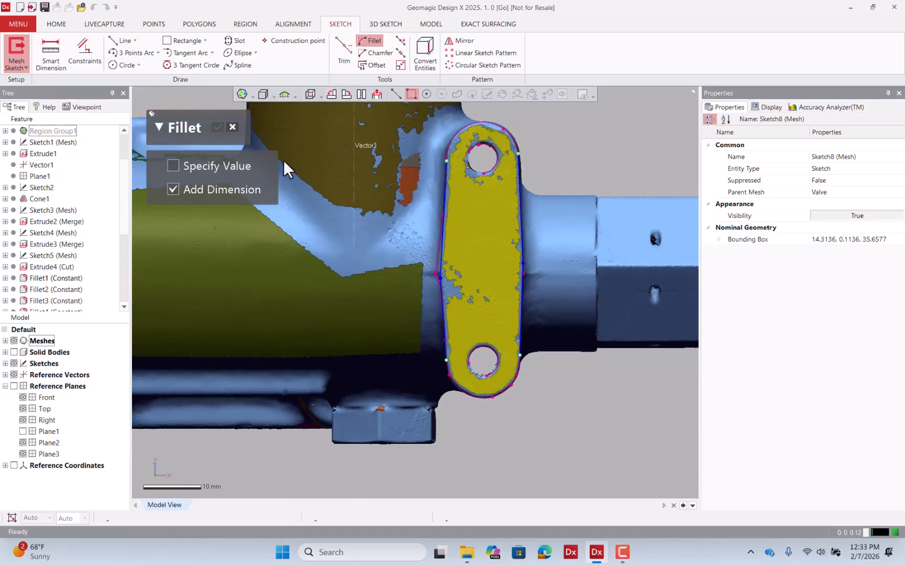
{"action": "left_click", "coordinate": [445, 169]}
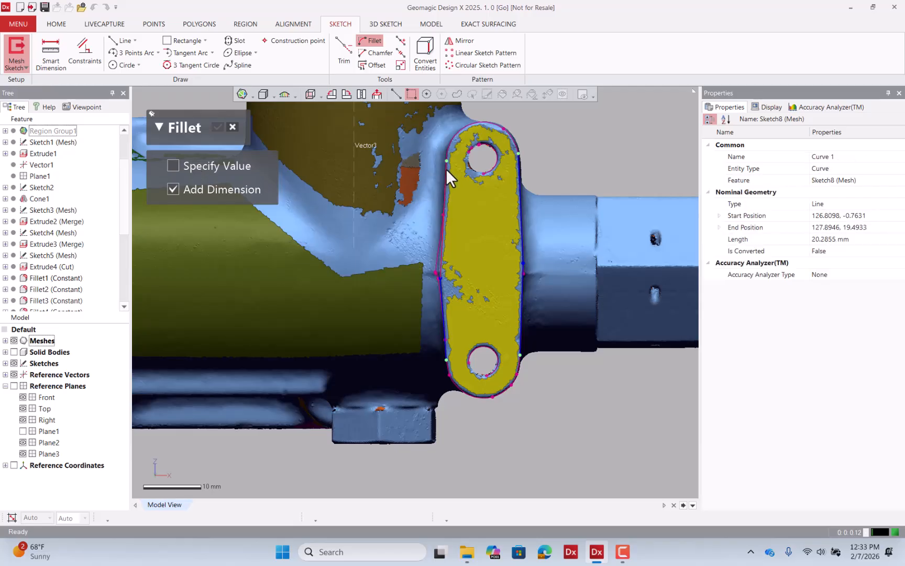
{"action": "left_click", "coordinate": [519, 171]}
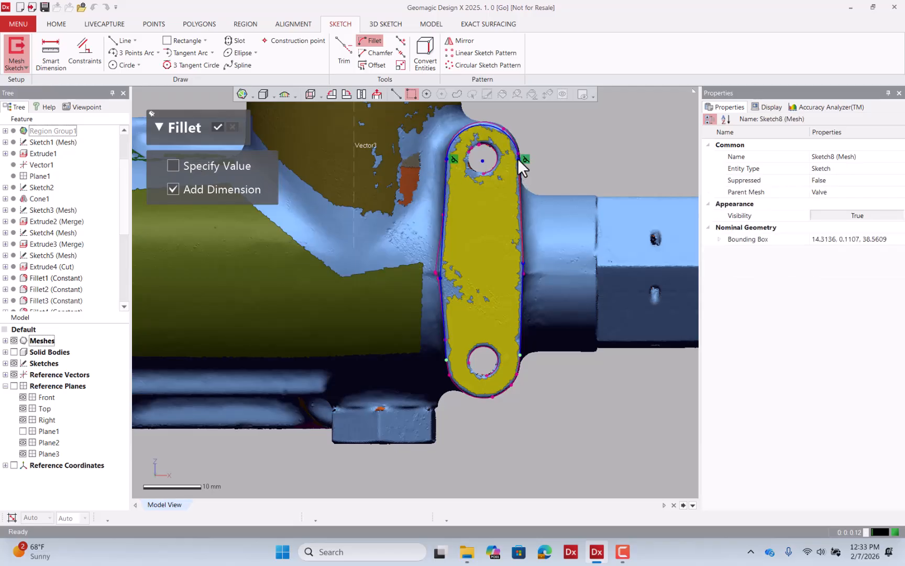
{"action": "left_click", "coordinate": [517, 156]}
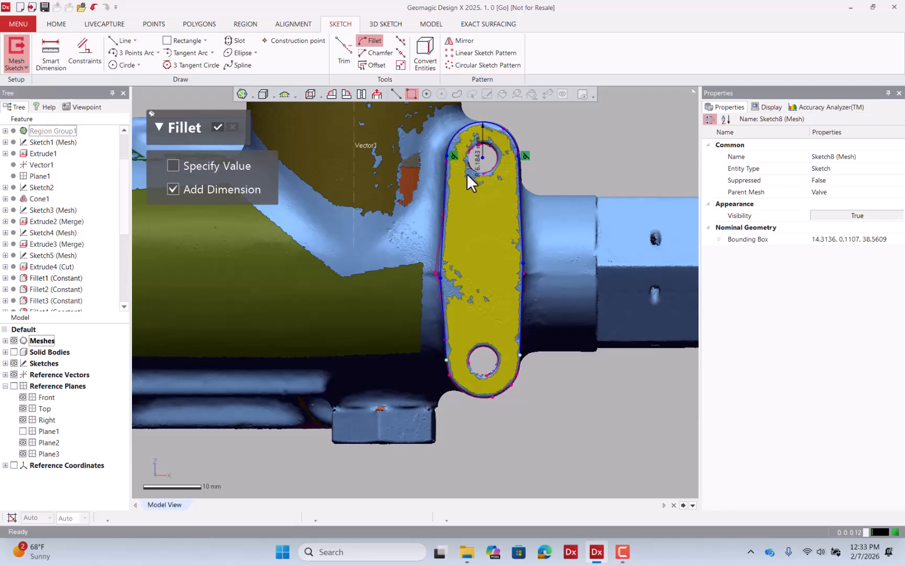
Hide the mesh and fillet the two lower ear lines with a specified 6.1843 mm radius.
{"action": "scroll", "coordinate": [487, 204], "scroll_direction": "down", "scroll_amount": 3}
{"action": "left_click", "coordinate": [14, 340]}
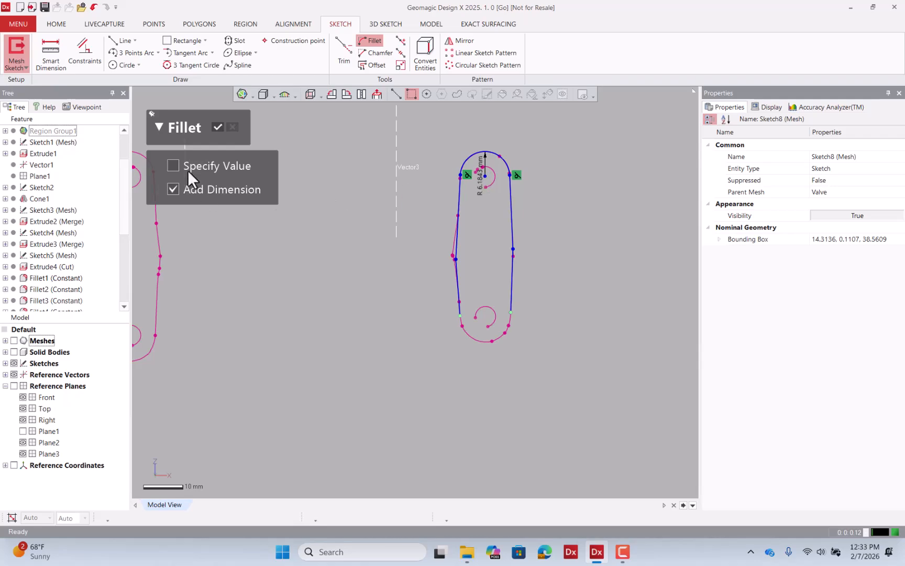
{"action": "left_click", "coordinate": [172, 165]}
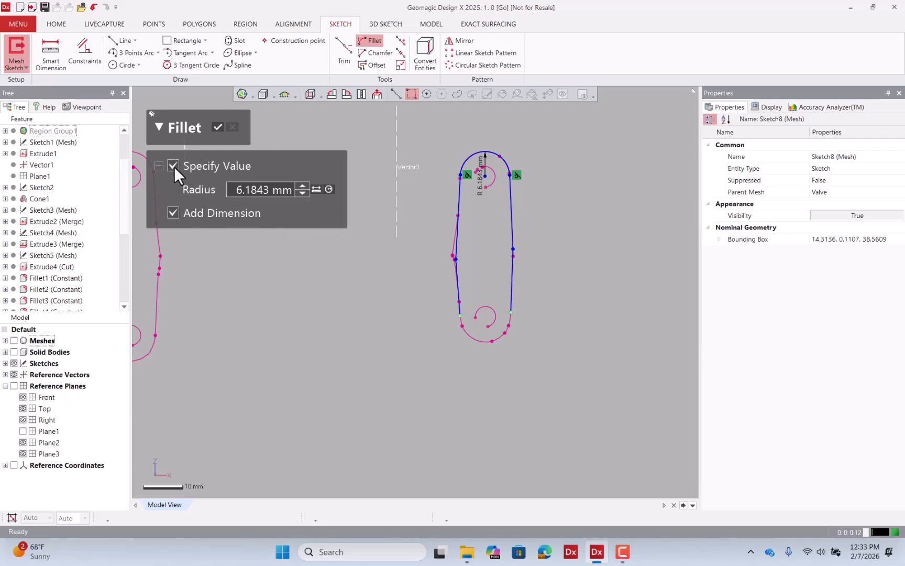
{"action": "left_click", "coordinate": [458, 303]}
{"action": "left_click", "coordinate": [512, 306]}
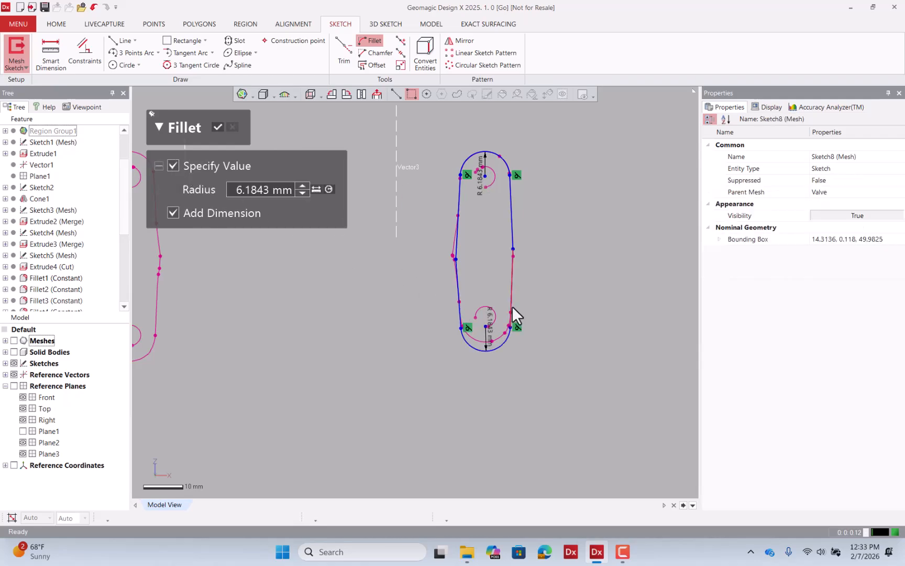
{"action": "left_click", "coordinate": [215, 127]}
Reposition the lower fillet's radius dimension.
{"action": "left_click", "coordinate": [489, 350]}
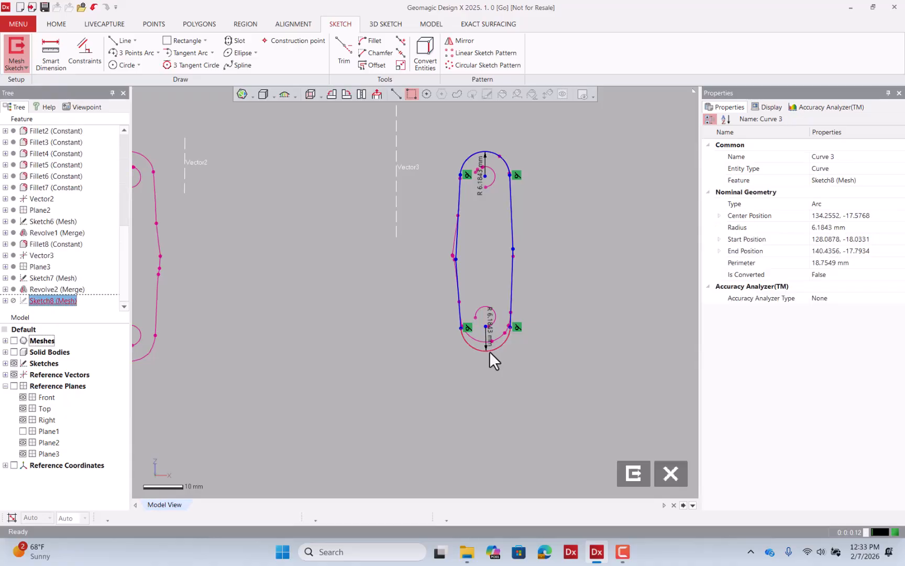
{"action": "left_click_drag", "start_coordinate": [489, 351], "coordinate": [488, 343]}
{"action": "left_click", "coordinate": [531, 353]}
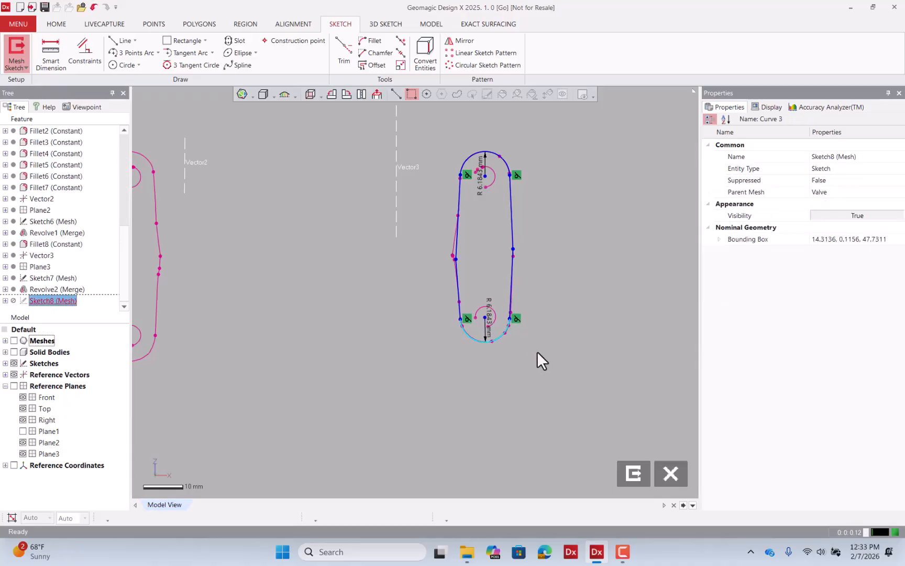
Exit the ear sketch and show the mesh again.
{"action": "right_click_drag", "start_coordinate": [580, 254], "coordinate": [479, 212]}
{"action": "mouse_move", "coordinate": [540, 201]}
{"action": "right_mouse_down"}
{"action": "mouse_move", "coordinate": [479, 219]}
{"action": "mouse_move", "coordinate": [456, 202]}
{"action": "mouse_move", "coordinate": [519, 237]}
{"action": "right_mouse_up"}
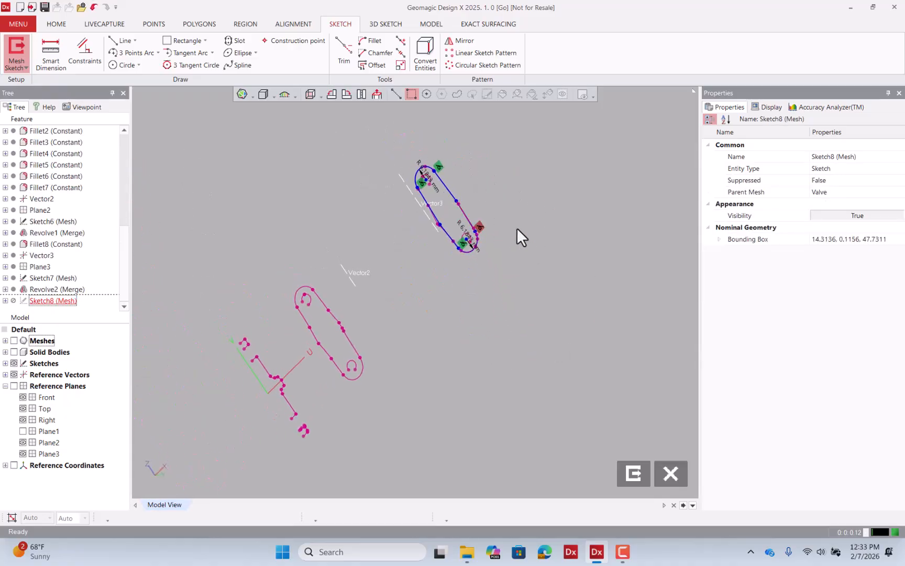
{"action": "left_click", "coordinate": [635, 472]}
{"action": "left_click", "coordinate": [14, 340]}
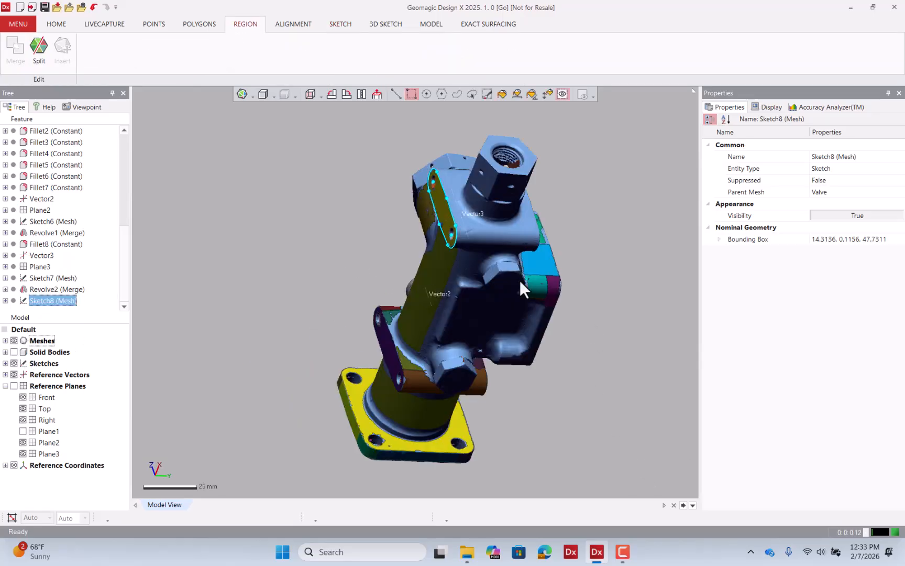
Extrude the ear sketch Up To Region, using the flange ear's planar face with Mean Distance Position.
{"action": "right_click_drag", "start_coordinate": [520, 280], "coordinate": [335, 190]}
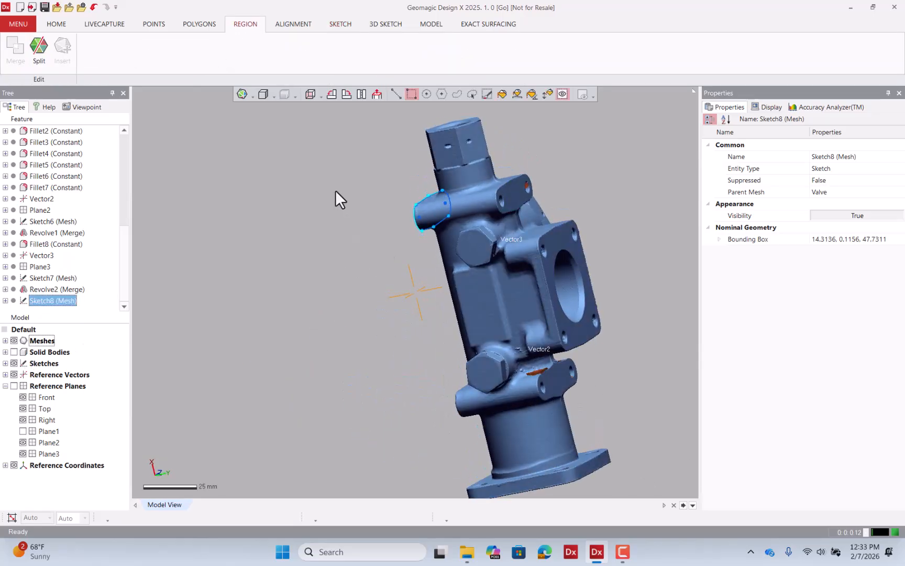
{"action": "left_click", "coordinate": [438, 23]}
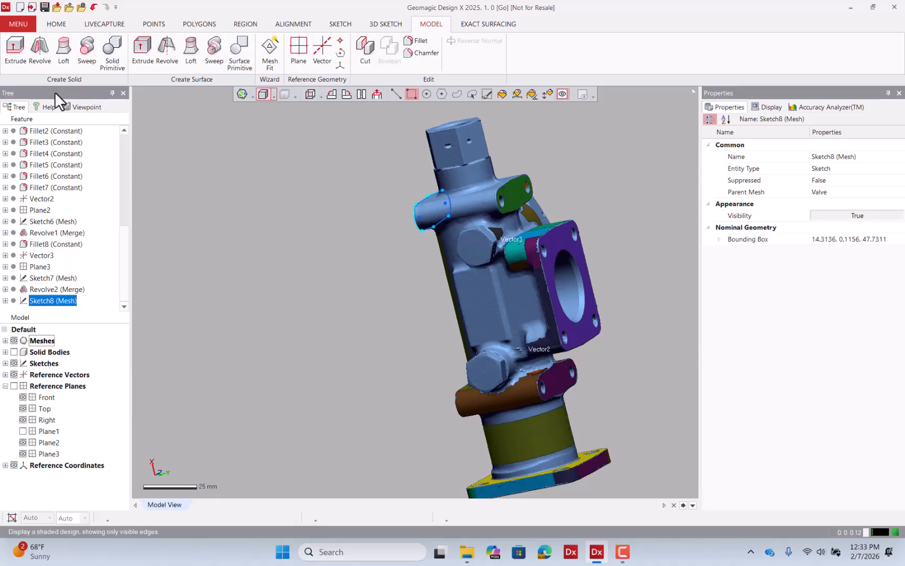
{"action": "left_click", "coordinate": [15, 50]}
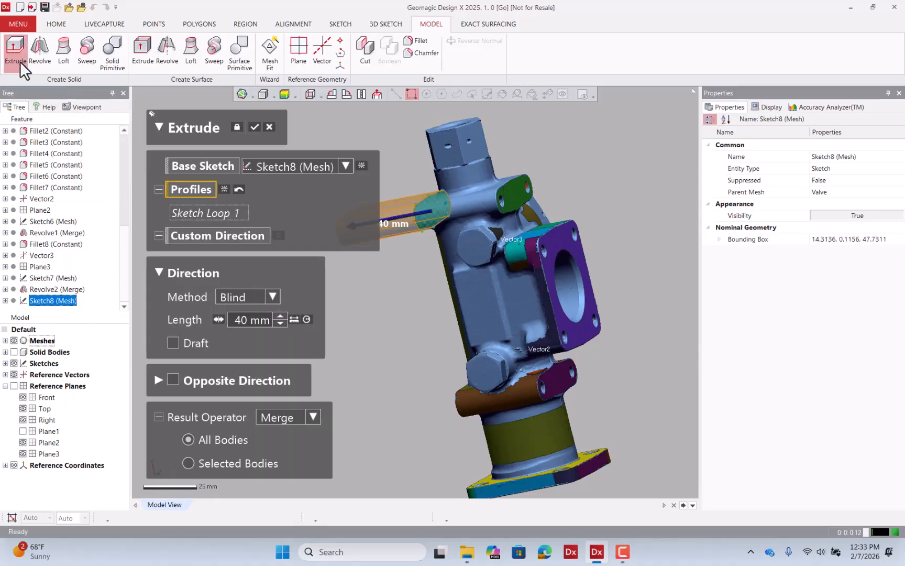
{"action": "left_click", "coordinate": [241, 296]}
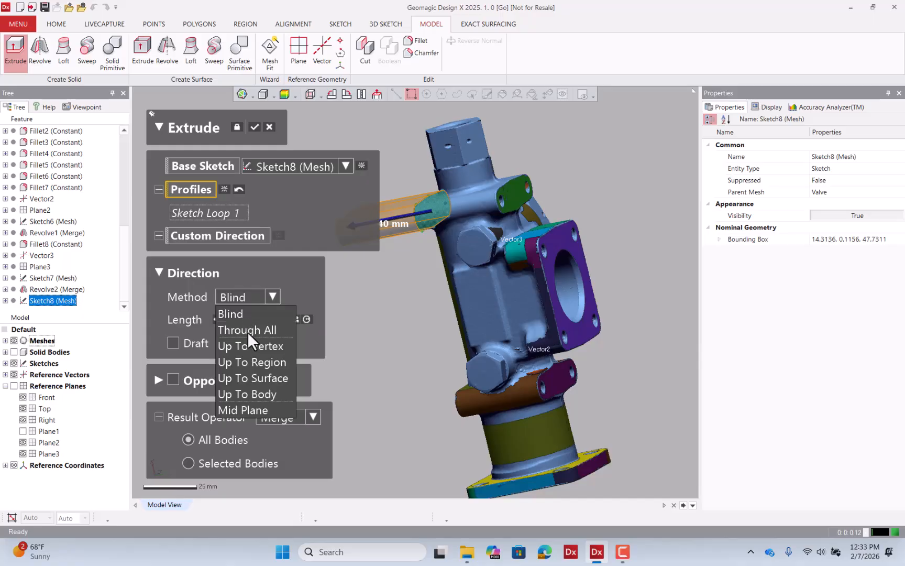
{"action": "left_click", "coordinate": [259, 362]}
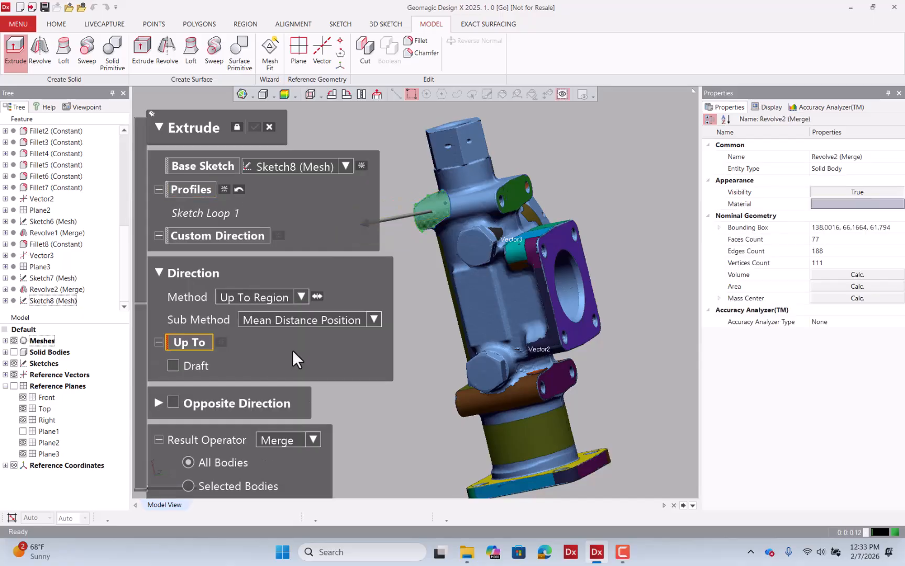
{"action": "left_click", "coordinate": [514, 200]}
{"action": "right_click_drag", "start_coordinate": [691, 331], "coordinate": [365, 328]}
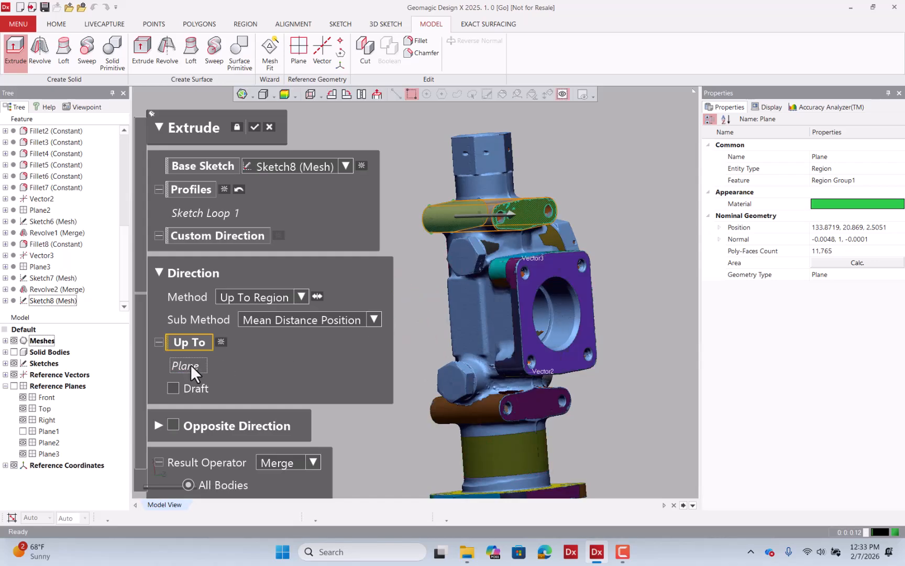
{"action": "left_click", "coordinate": [254, 126]}
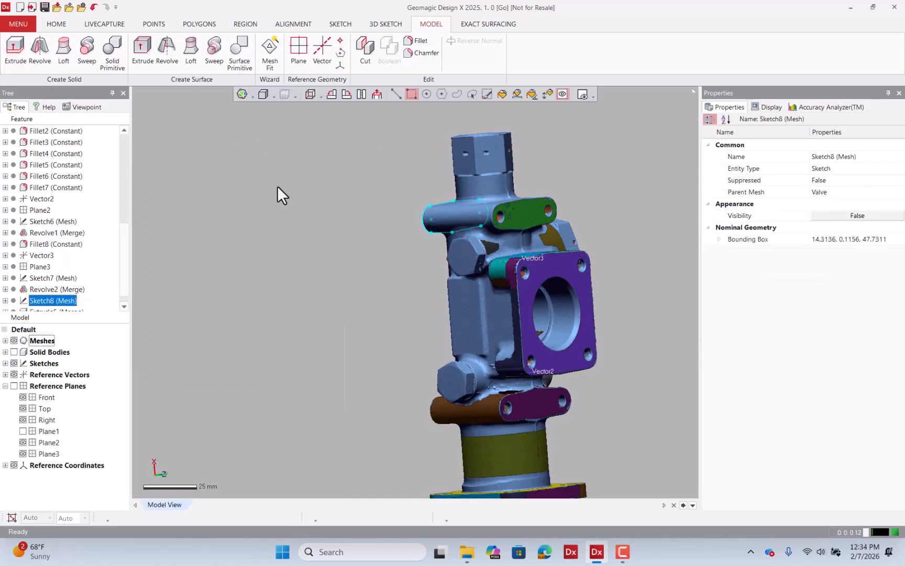
Compare the extruded ear with the scan by toggling mesh and body visibility while orbiting.
{"action": "left_click", "coordinate": [13, 352]}
{"action": "left_click", "coordinate": [14, 340]}
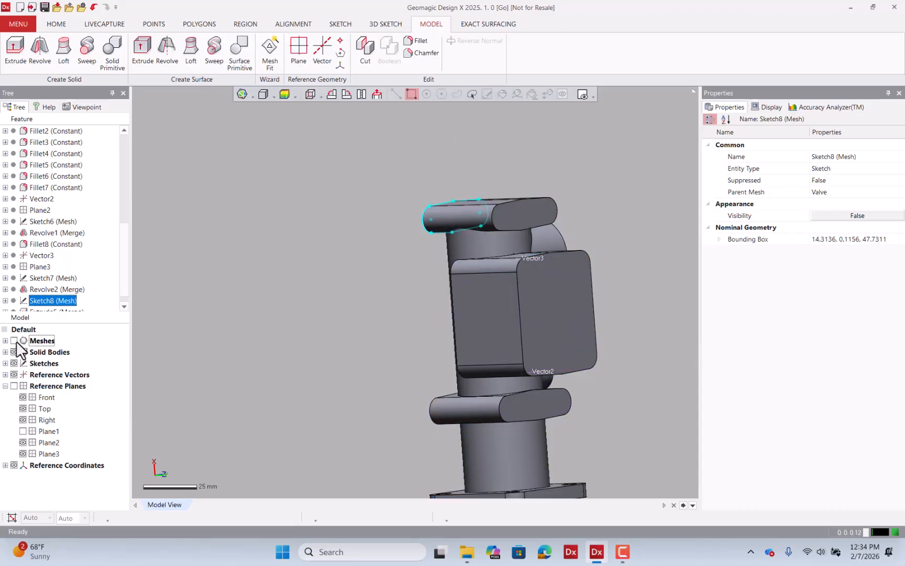
{"action": "left_click", "coordinate": [15, 341]}
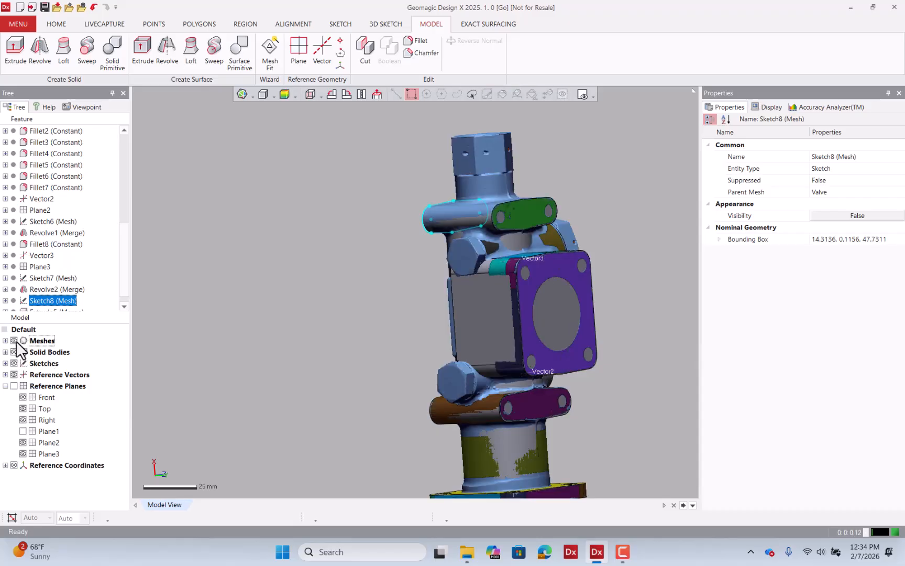
{"action": "left_click", "coordinate": [16, 340]}
{"action": "left_click", "coordinate": [16, 341]}
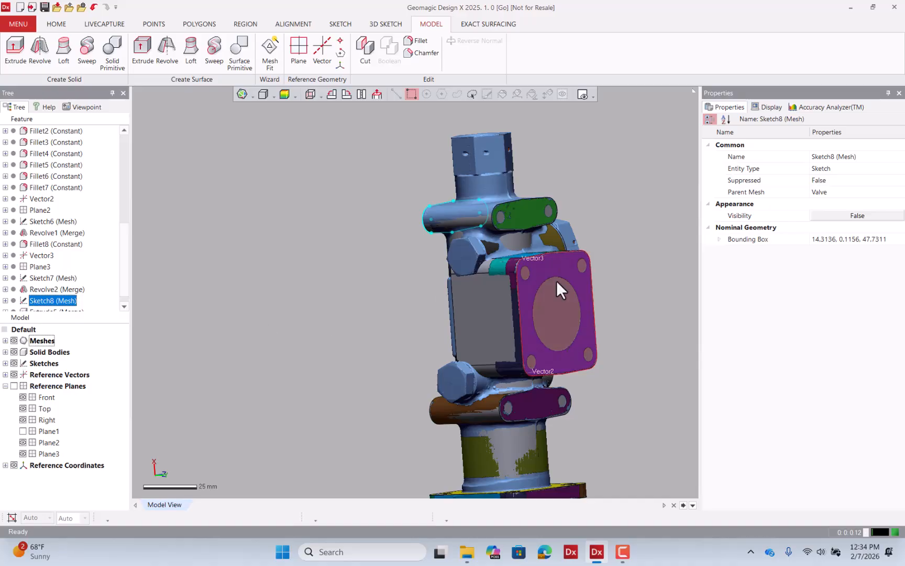
{"action": "right_click_drag", "start_coordinate": [556, 280], "coordinate": [229, 306]}
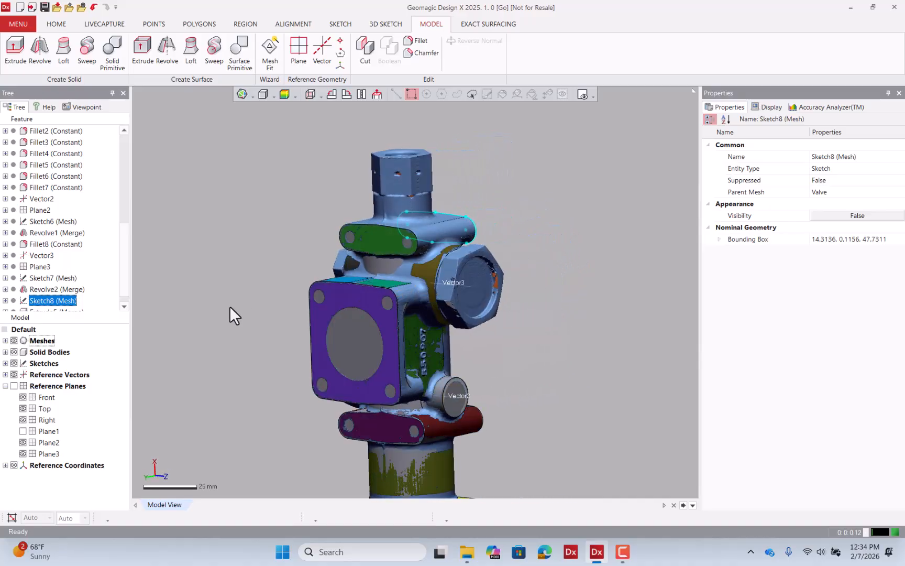
{"action": "left_click", "coordinate": [14, 341]}
{"action": "right_click_drag", "start_coordinate": [466, 225], "coordinate": [448, 199]}
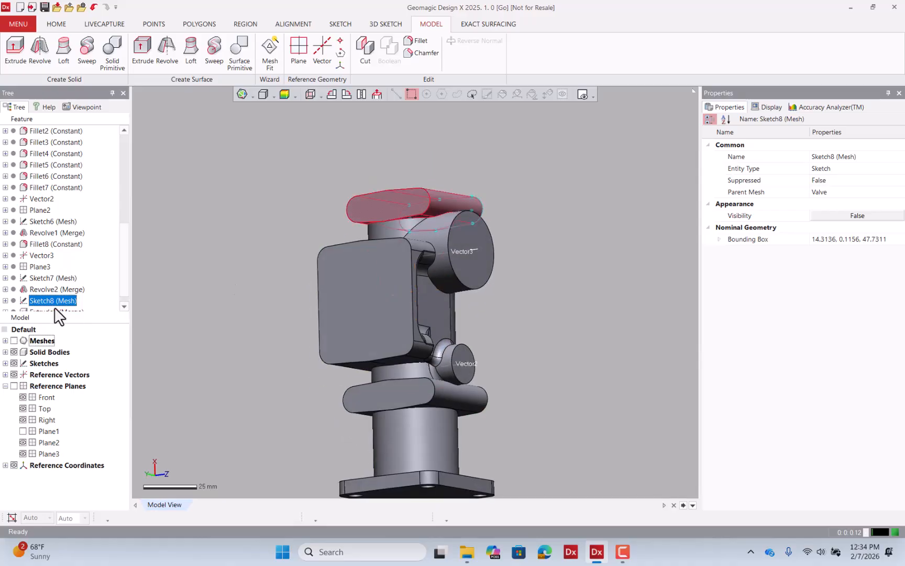
{"action": "left_click", "coordinate": [14, 341]}
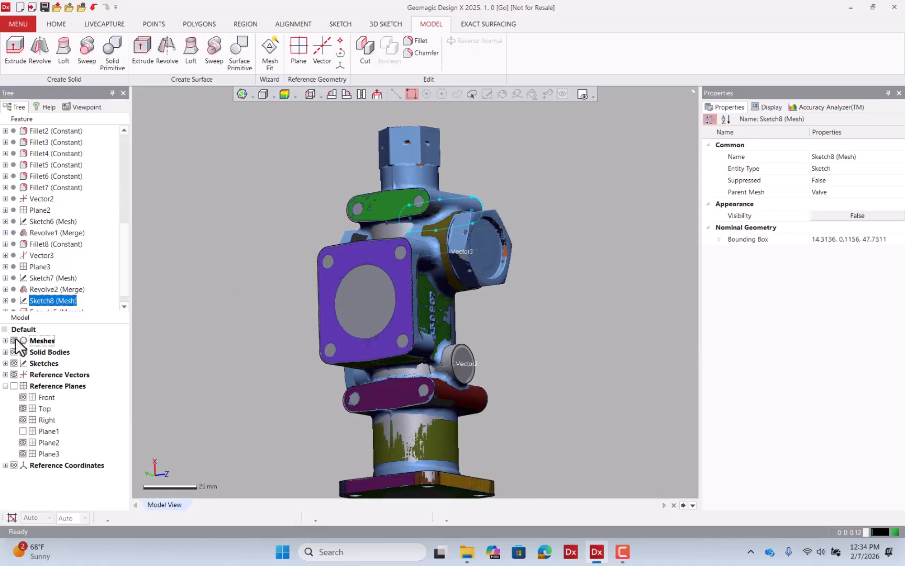
Display the deviation map between the solid body and the mesh and inspect the ear area.
{"action": "left_click", "coordinate": [283, 94]}
{"action": "left_click", "coordinate": [283, 94]}
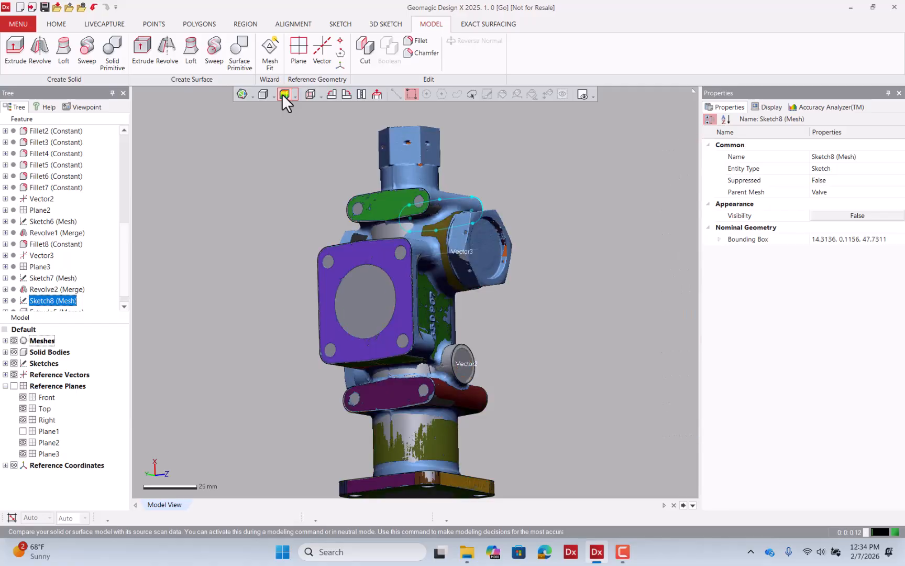
{"action": "left_click", "coordinate": [282, 94]}
{"action": "right_click_drag", "start_coordinate": [417, 165], "coordinate": [451, 265]}
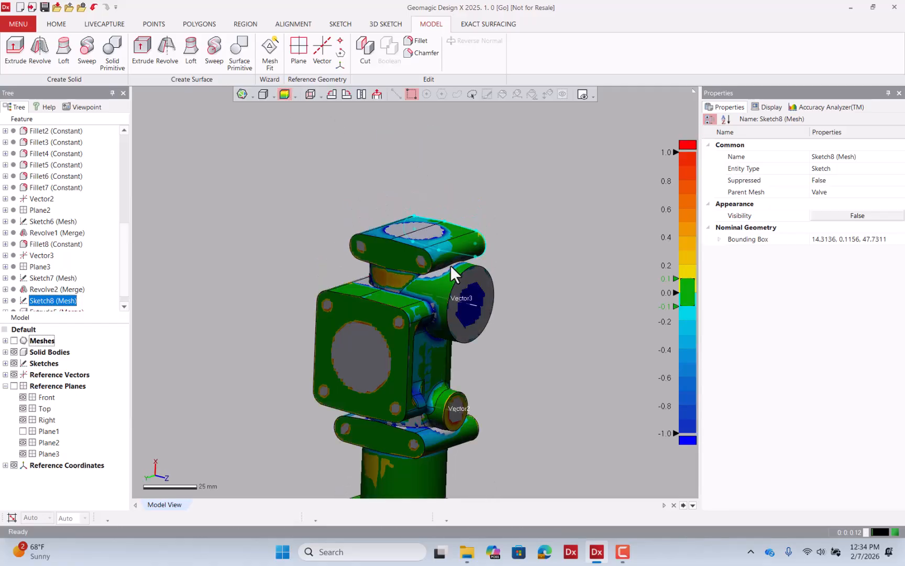
{"action": "scroll", "coordinate": [409, 269], "scroll_direction": "up", "scroll_amount": 3}
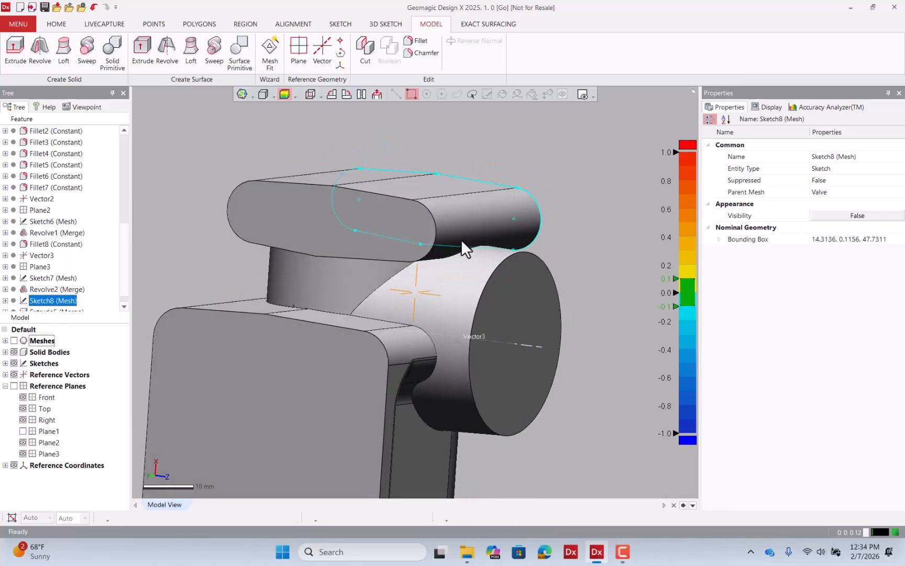
{"action": "right_click_drag", "start_coordinate": [416, 284], "coordinate": [255, 286]}
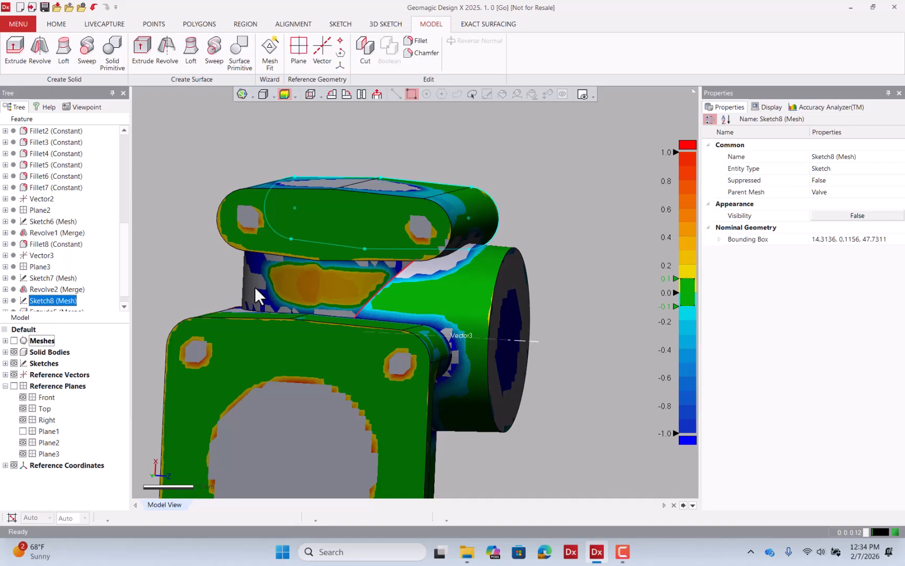
{"action": "left_click", "coordinate": [14, 340]}
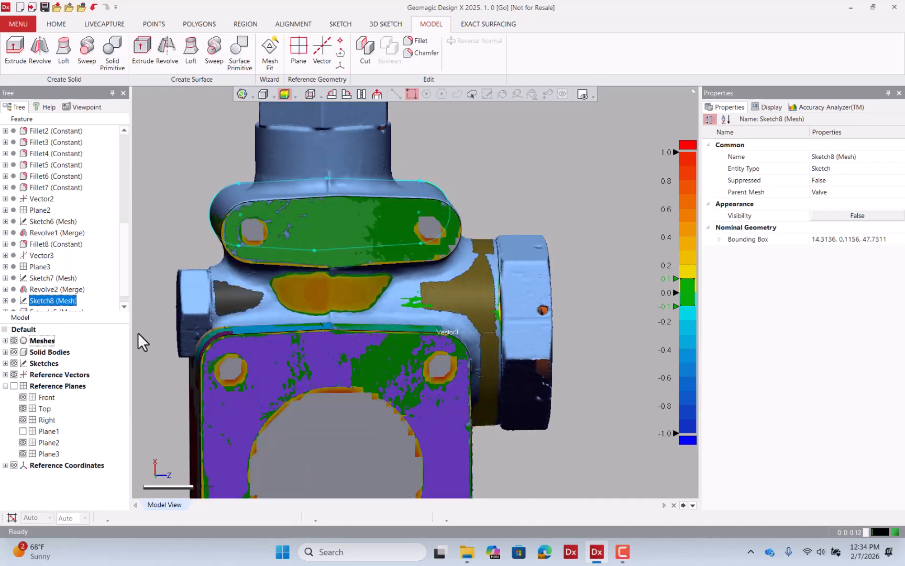
{"action": "scroll", "coordinate": [393, 332], "scroll_direction": "down", "scroll_amount": 3}
{"action": "mouse_move", "coordinate": [393, 331]}
{"action": "right_mouse_down"}
{"action": "mouse_move", "coordinate": [389, 292]}
{"action": "mouse_move", "coordinate": [392, 302]}
{"action": "right_mouse_up"}
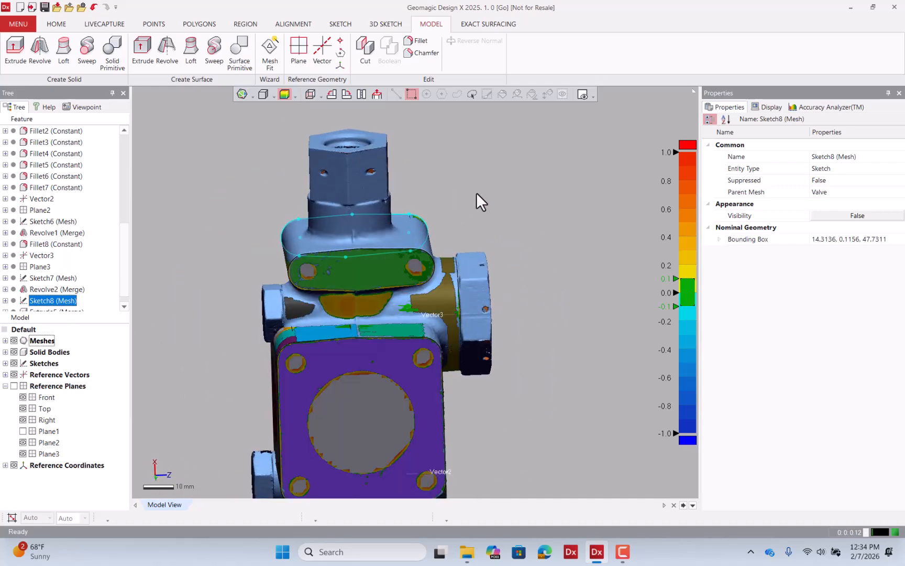
{"action": "left_click", "coordinate": [479, 189]}
{"action": "right_click_drag", "start_coordinate": [440, 223], "coordinate": [452, 193]}
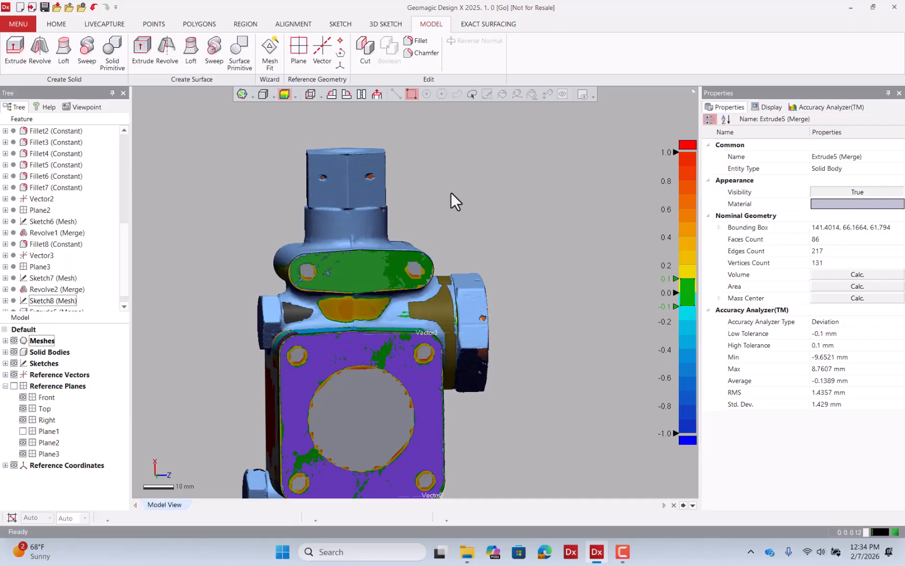
{"action": "left_click", "coordinate": [246, 24]}
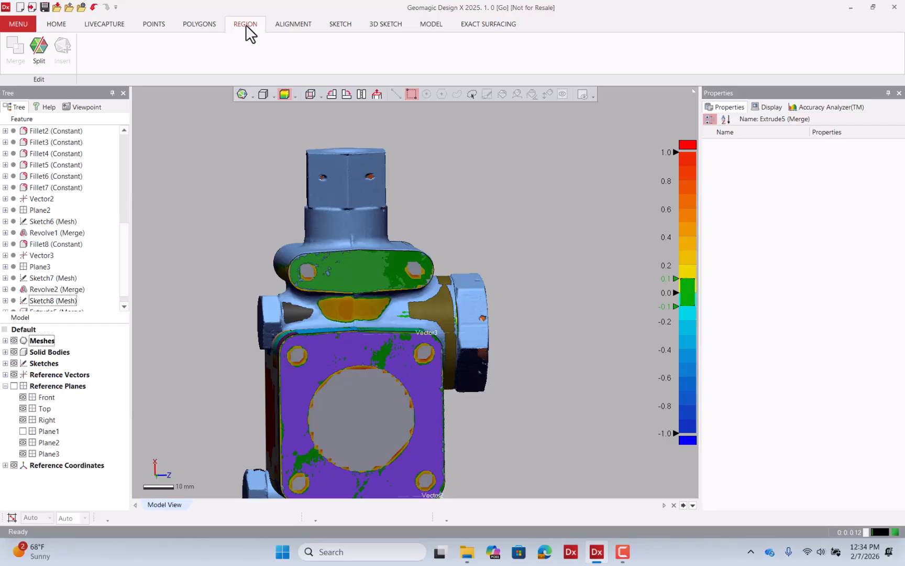
Lasso-select the band of mesh around the valve neck and insert it as a new region.
{"action": "left_click", "coordinate": [457, 93]}
{"action": "scroll", "coordinate": [331, 223], "scroll_direction": "up", "scroll_amount": 5}
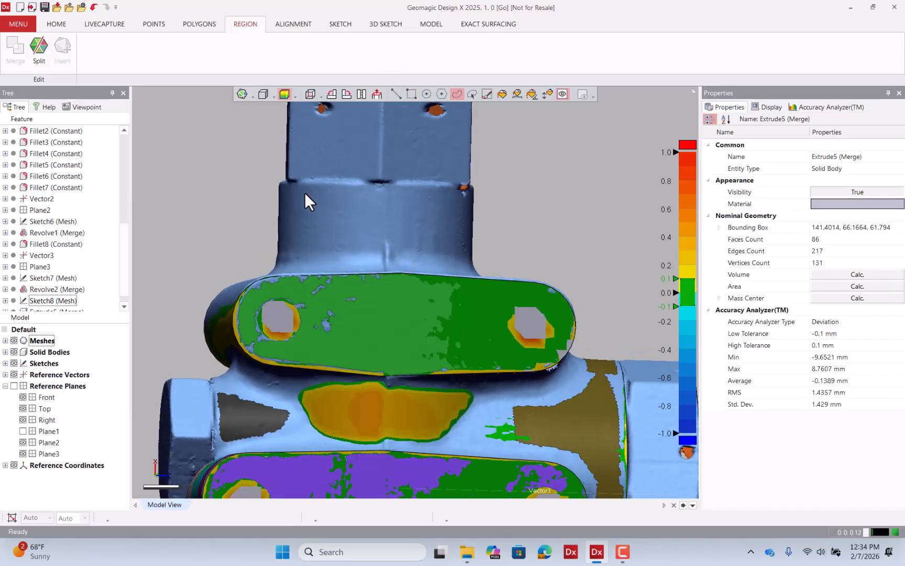
{"action": "left_click_drag", "start_coordinate": [295, 189], "coordinate": [488, 206]}
{"action": "left_click_drag", "start_coordinate": [227, 225], "coordinate": [224, 209]}
{"action": "right_click_drag", "start_coordinate": [544, 214], "coordinate": [473, 189]}
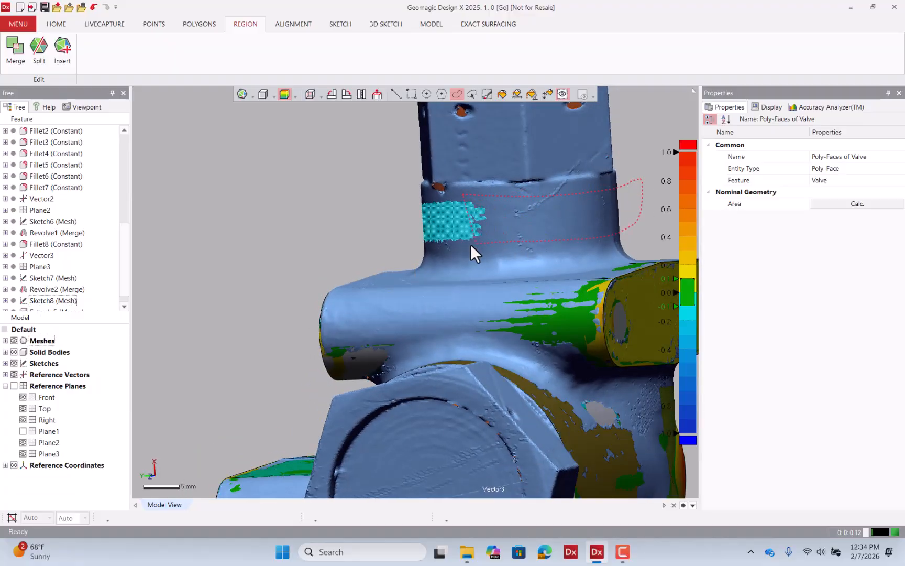
{"action": "left_click_drag", "start_coordinate": [365, 224], "coordinate": [366, 214]}
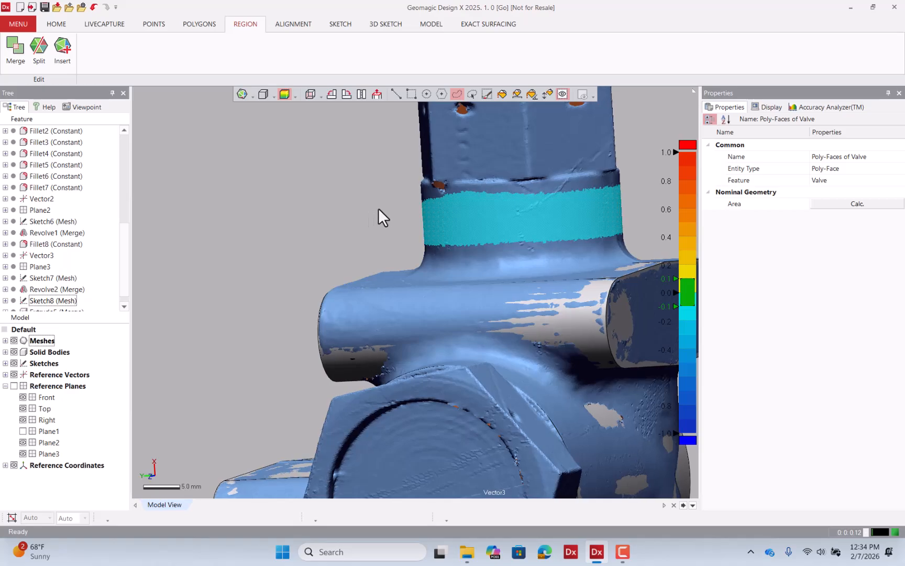
{"action": "mouse_move", "coordinate": [378, 208]}
{"action": "right_mouse_down"}
{"action": "mouse_move", "coordinate": [608, 215]}
{"action": "mouse_move", "coordinate": [621, 330]}
{"action": "mouse_move", "coordinate": [472, 221]}
{"action": "mouse_move", "coordinate": [401, 235]}
{"action": "mouse_move", "coordinate": [320, 151]}
{"action": "mouse_move", "coordinate": [429, 277]}
{"action": "mouse_move", "coordinate": [333, 86]}
{"action": "mouse_move", "coordinate": [299, 150]}
{"action": "right_mouse_up"}
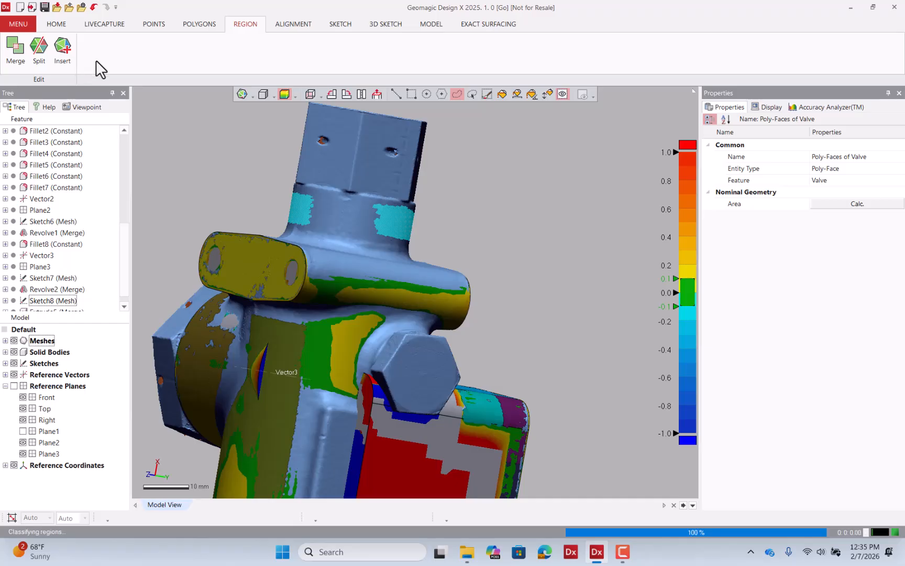
Show the mesh regions and select the new cylindrical neck region.
{"action": "left_click", "coordinate": [262, 95]}
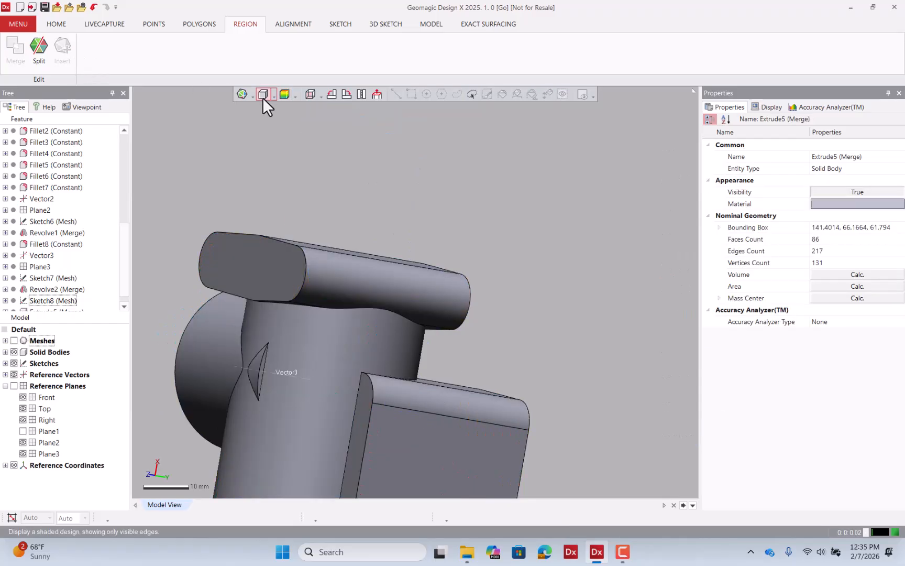
{"action": "left_click", "coordinate": [14, 341]}
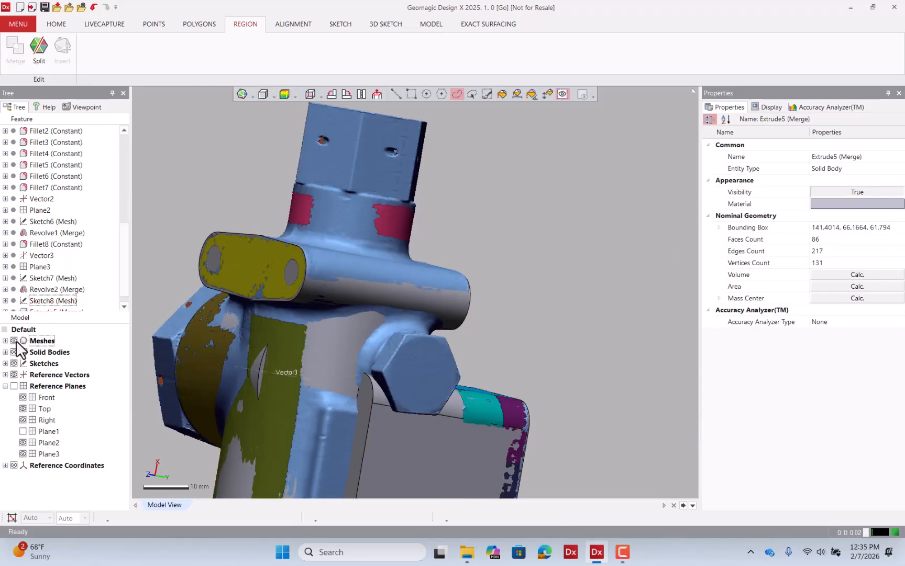
{"action": "left_click", "coordinate": [396, 94]}
{"action": "left_click", "coordinate": [390, 213]}
{"action": "right_click_drag", "start_coordinate": [533, 213], "coordinate": [422, 225]}
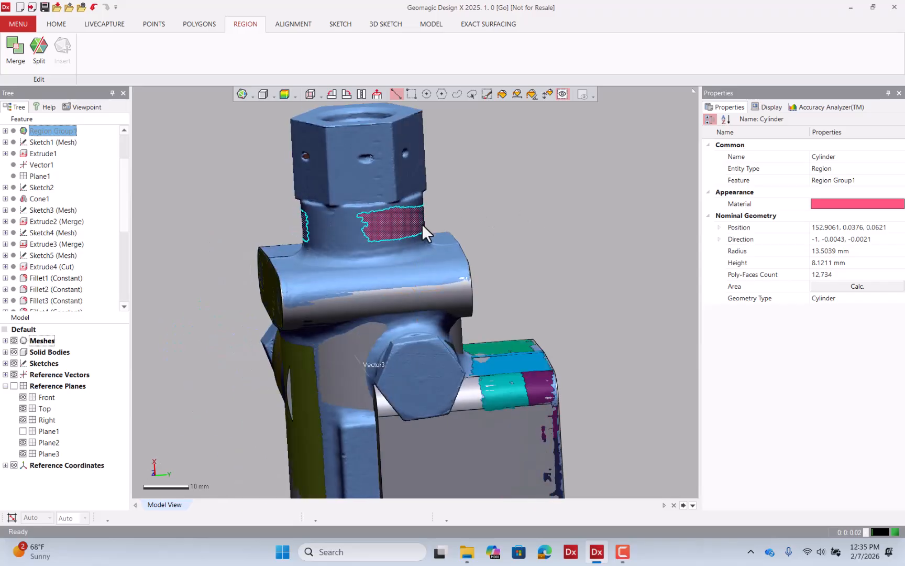
Create a Solid Primitive cylinder from the selected neck region, previewing it before confirming.
{"action": "left_click", "coordinate": [421, 26]}
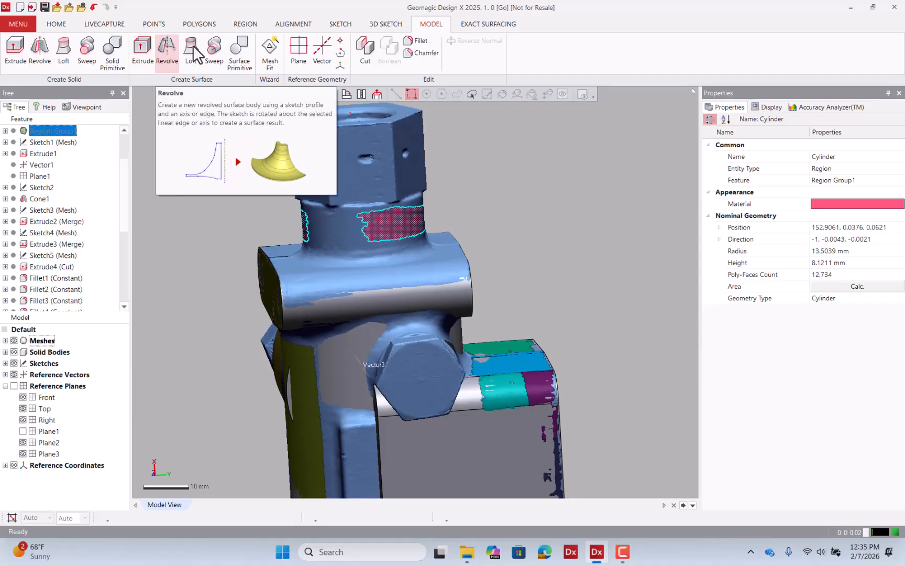
{"action": "left_click", "coordinate": [121, 53]}
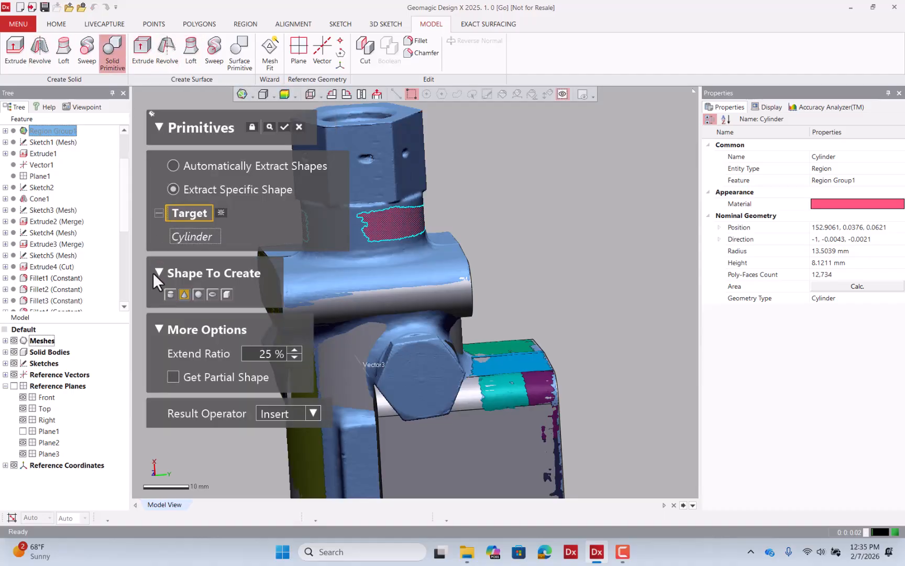
{"action": "left_click", "coordinate": [269, 127]}
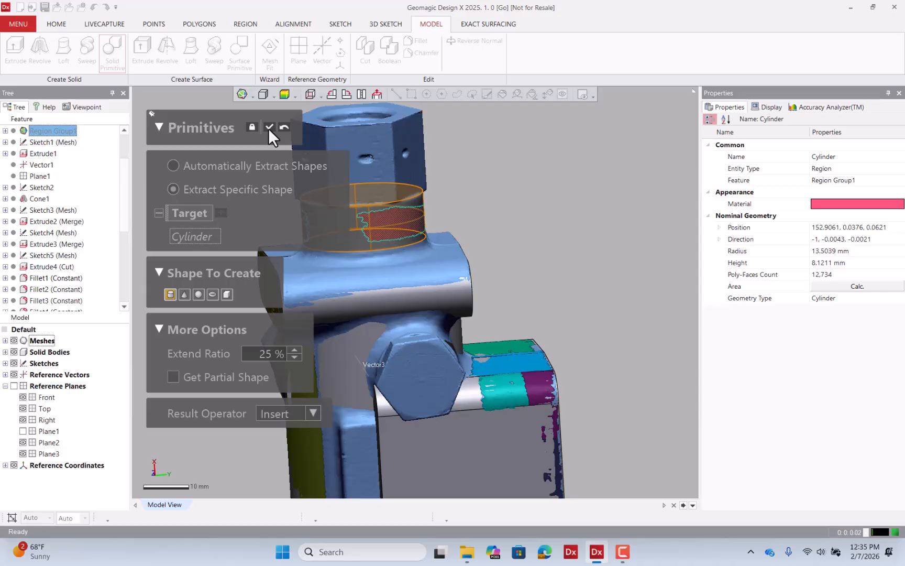
{"action": "left_click", "coordinate": [269, 127]}
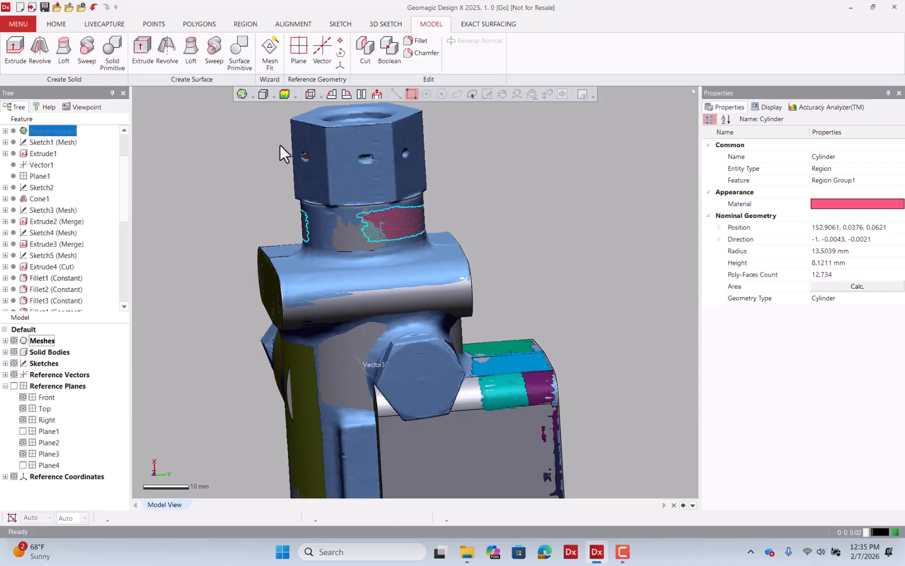
Review the new cylinder against the scan by toggling the deviation map and mesh visibility while orbiting.
{"action": "left_click", "coordinate": [285, 95]}
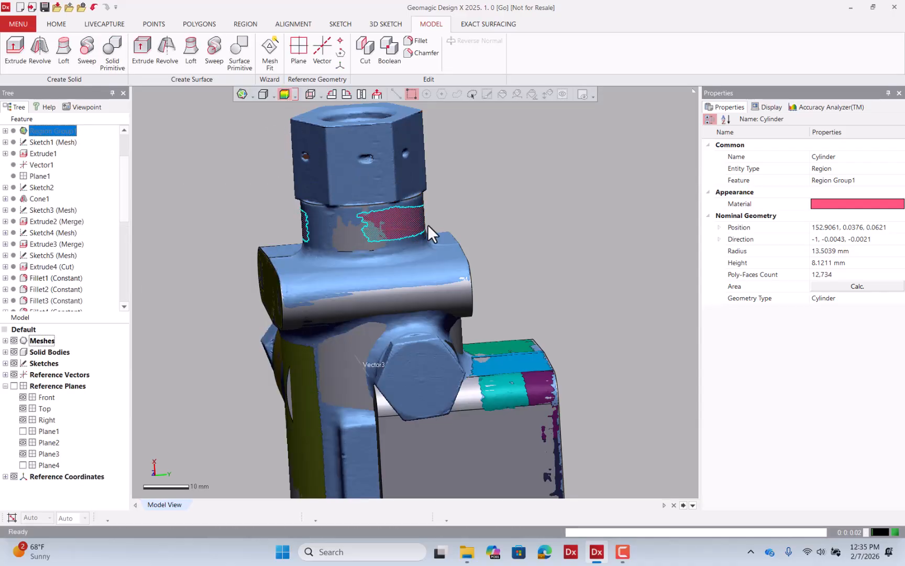
{"action": "right_click_drag", "start_coordinate": [477, 163], "coordinate": [233, 242]}
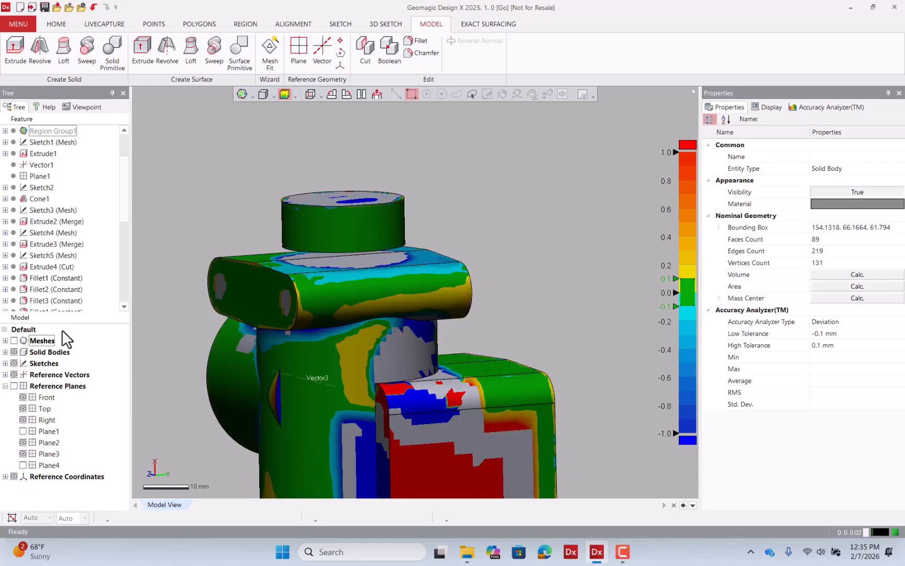
{"action": "left_click", "coordinate": [14, 340]}
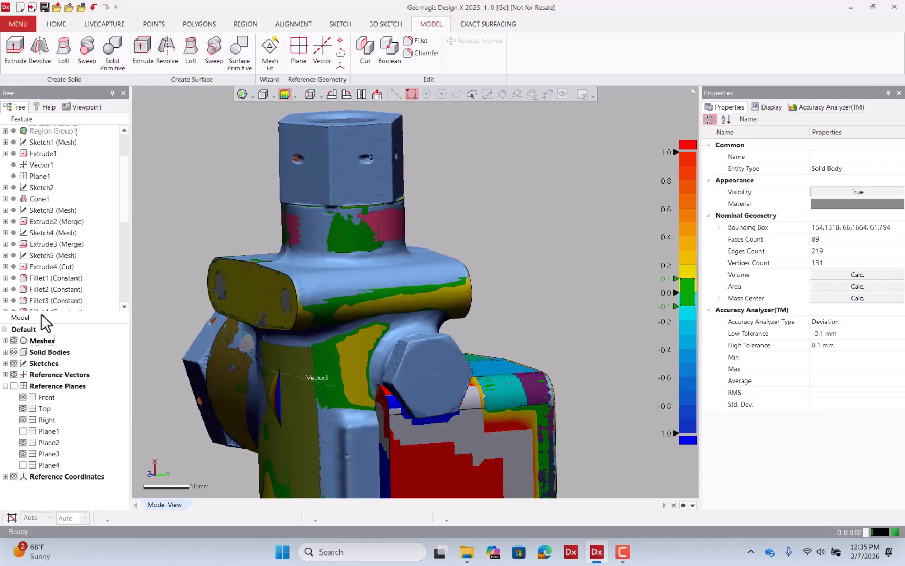
{"action": "left_click_drag", "start_coordinate": [122, 217], "coordinate": [119, 316]}
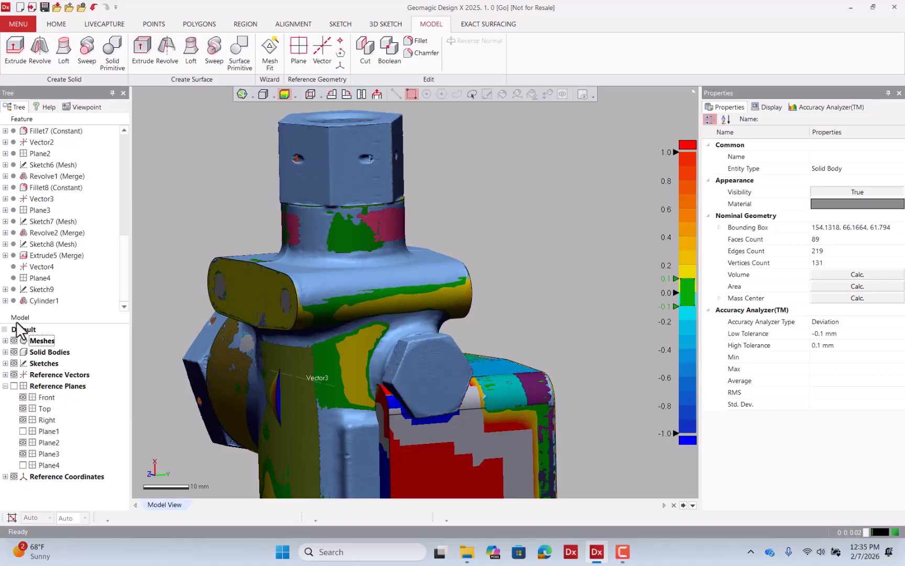
{"action": "left_click", "coordinate": [14, 340]}
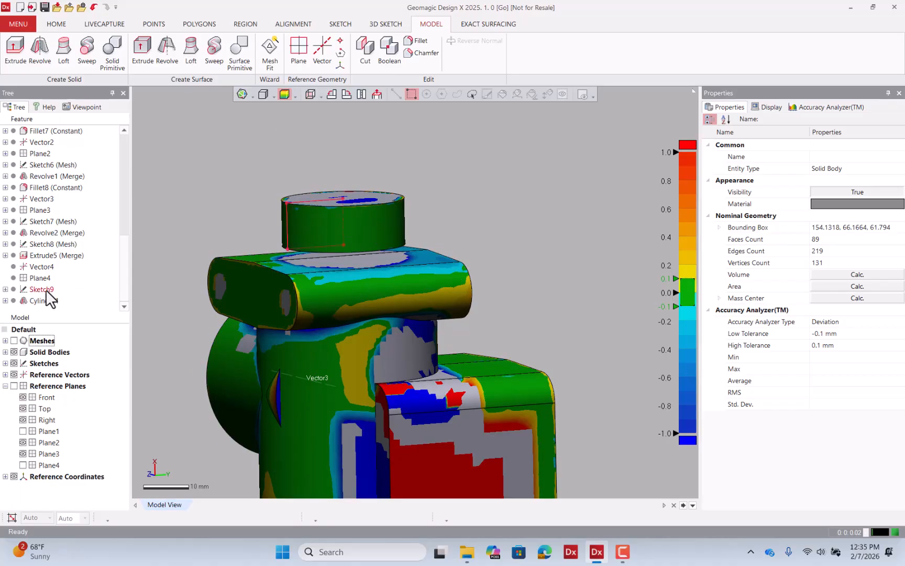
Edit Sketch9, dragging the profile rectangle's bottom line against the mesh, and exit the sketch.
{"action": "double_click", "coordinate": [42, 289]}
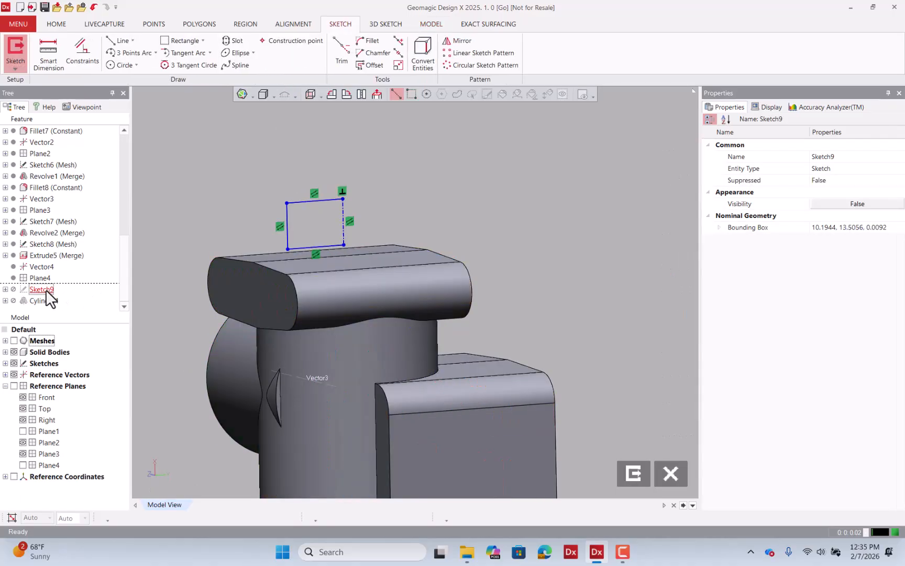
{"action": "left_click", "coordinate": [322, 246]}
{"action": "right_click_drag", "start_coordinate": [326, 275], "coordinate": [350, 283]}
{"action": "left_click", "coordinate": [14, 340]}
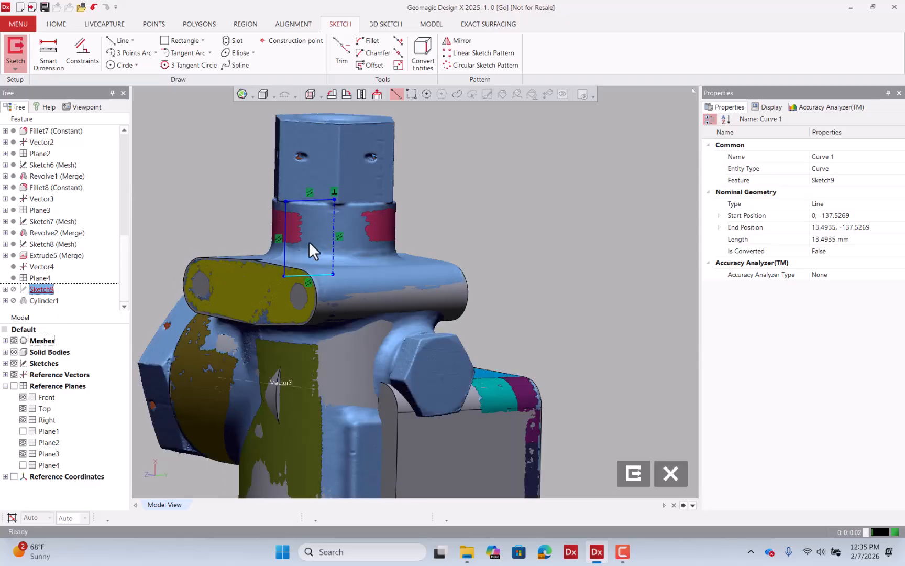
{"action": "mouse_move", "coordinate": [308, 241]}
{"action": "right_mouse_down"}
{"action": "mouse_move", "coordinate": [283, 227]}
{"action": "mouse_move", "coordinate": [262, 230]}
{"action": "mouse_move", "coordinate": [336, 238]}
{"action": "right_mouse_up"}
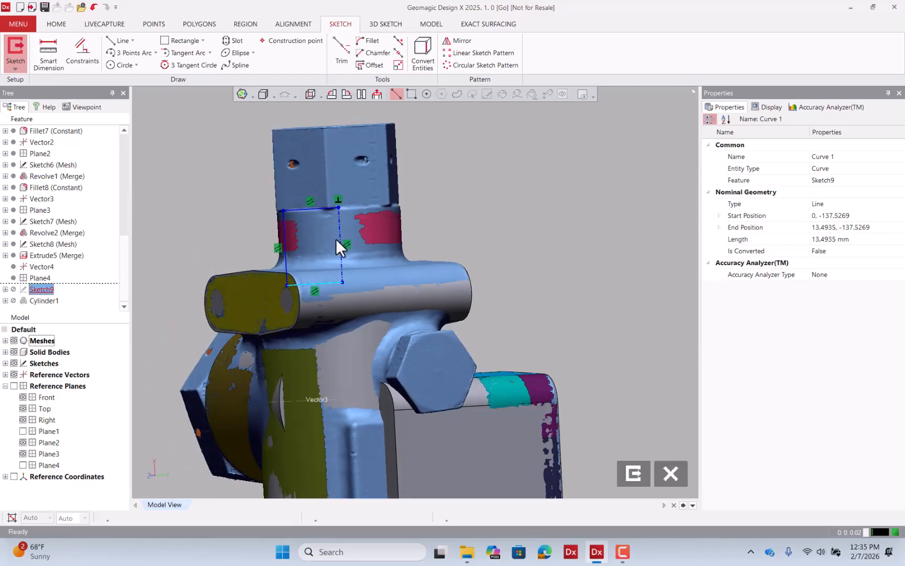
{"action": "left_click", "coordinate": [633, 472]}
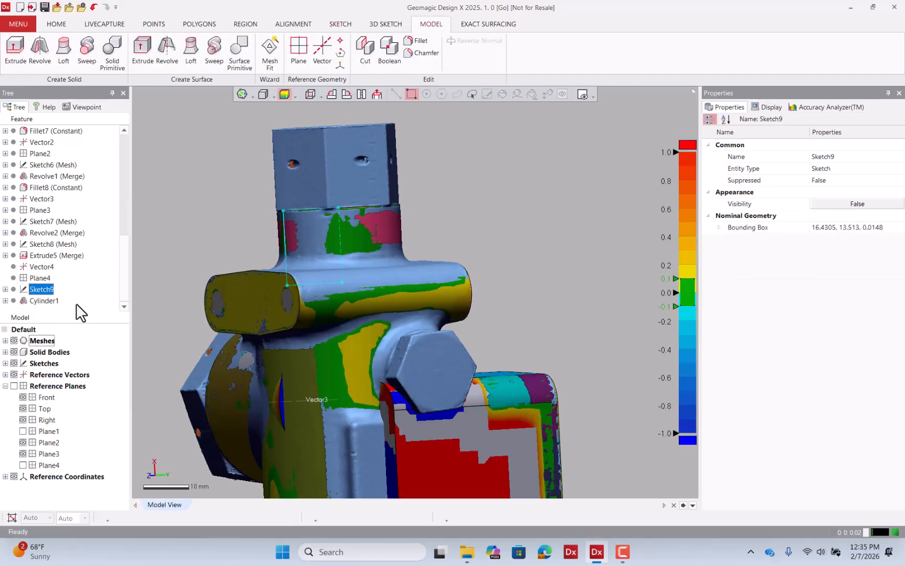
Edit the Cylinder1 revolve and set its result operator to Merge with all bodies.
{"action": "double_click", "coordinate": [46, 301]}
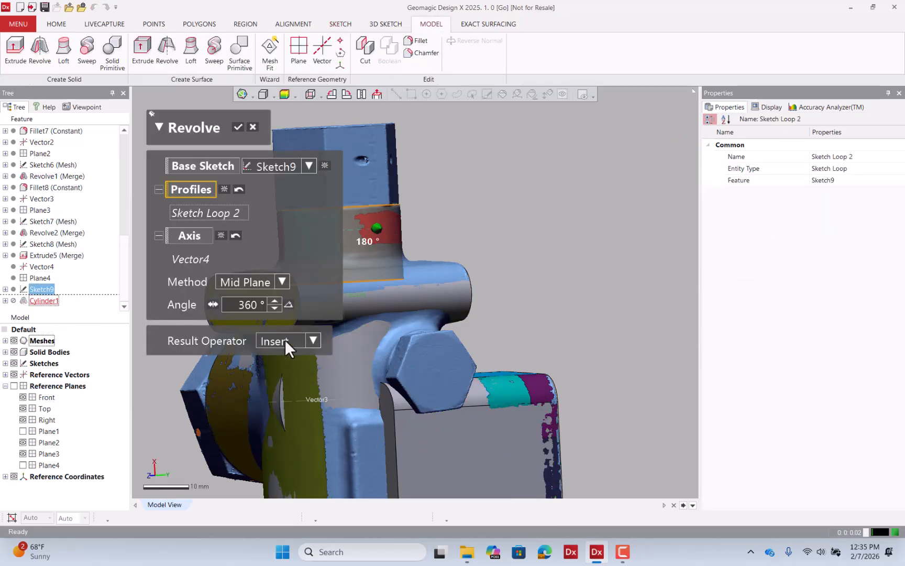
{"action": "left_click", "coordinate": [285, 341]}
{"action": "left_click", "coordinate": [288, 382]}
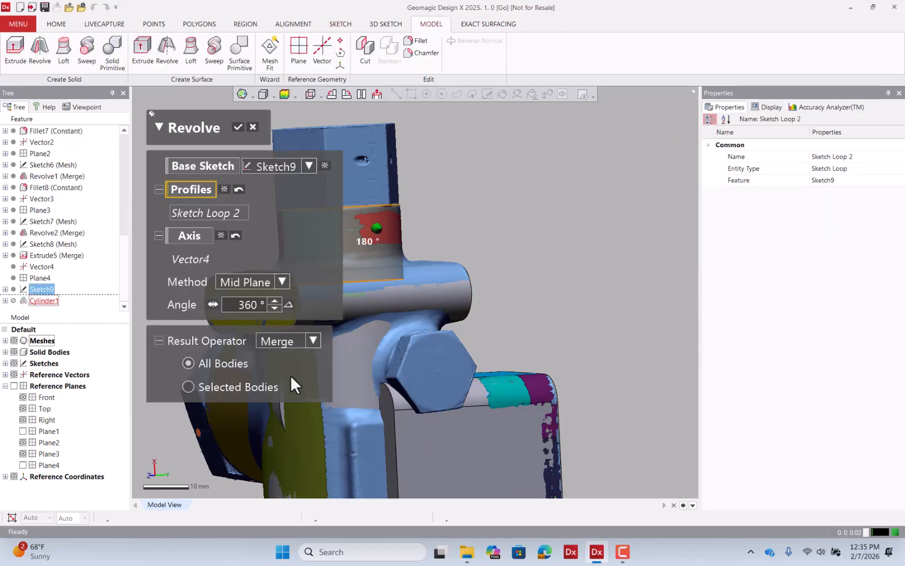
{"action": "left_click", "coordinate": [238, 126]}
Inspect the merged body's deviation map and select a face of the side revolve.
{"action": "left_click", "coordinate": [15, 340]}
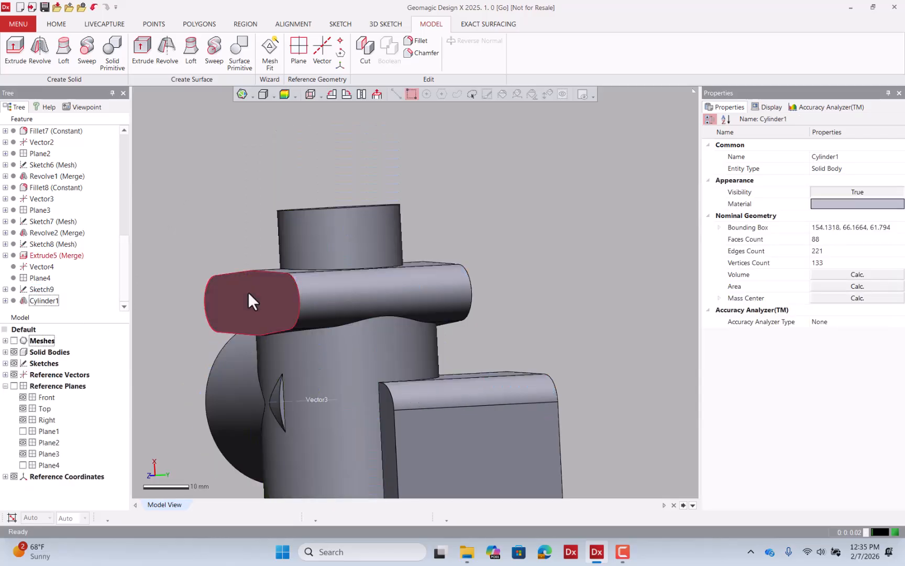
{"action": "right_click_drag", "start_coordinate": [248, 291], "coordinate": [505, 263]}
{"action": "left_click", "coordinate": [284, 94]}
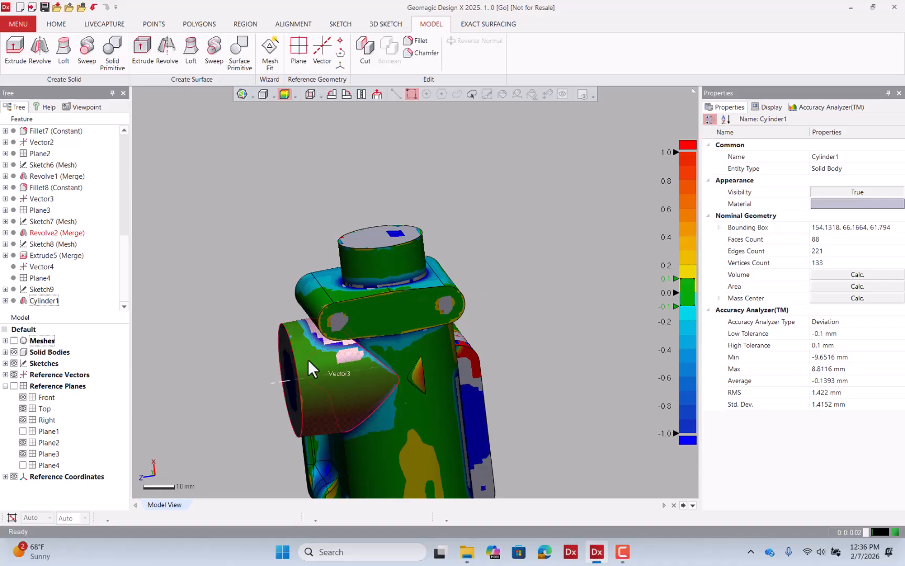
{"action": "left_click", "coordinate": [325, 366]}
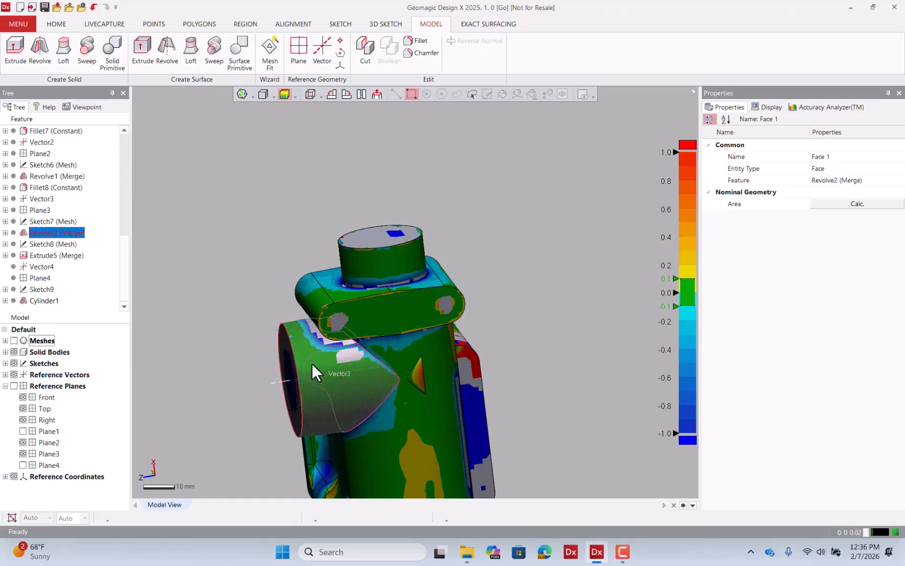
Edit Sketch7 (Mesh), moving the profile's vertical line to fit the scan, and exit the sketch.
{"action": "double_click", "coordinate": [70, 221]}
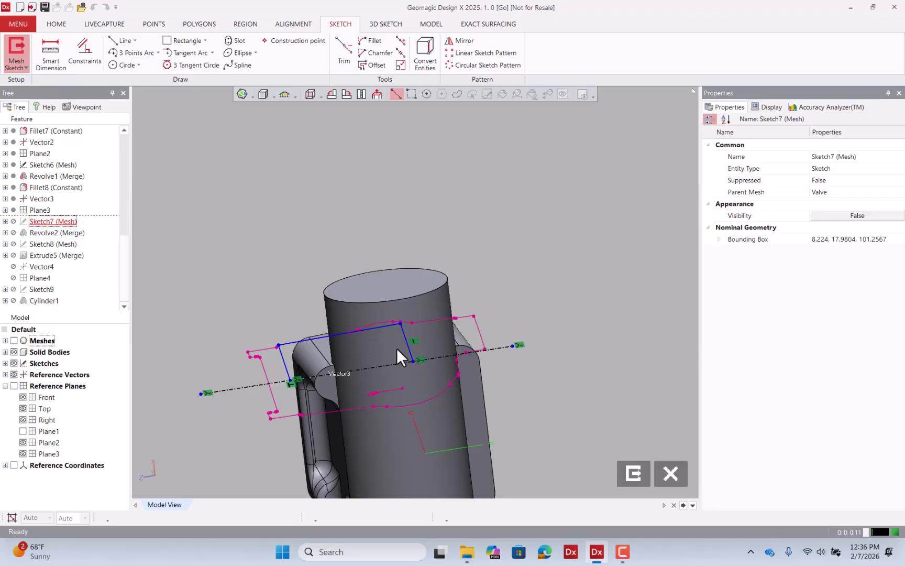
{"action": "left_click", "coordinate": [27, 338]}
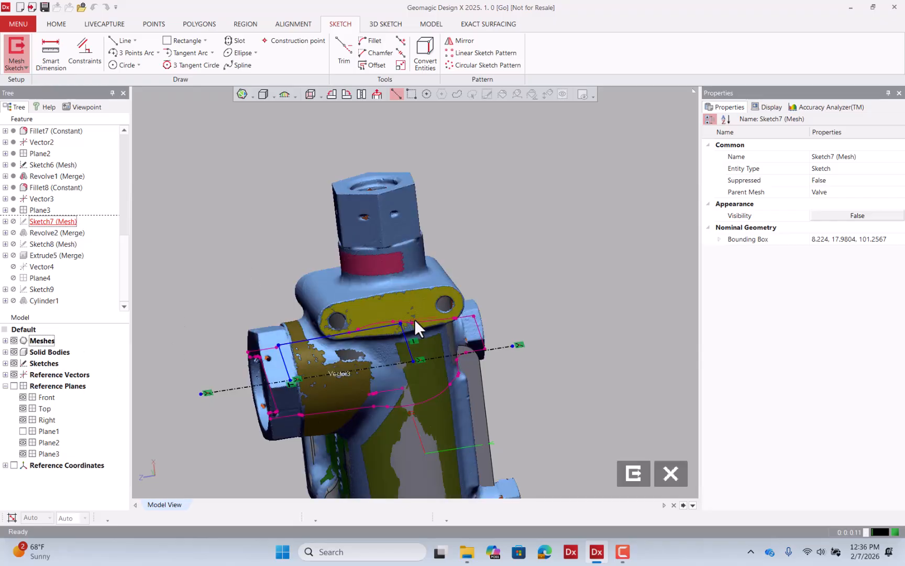
{"action": "left_click", "coordinate": [377, 93]}
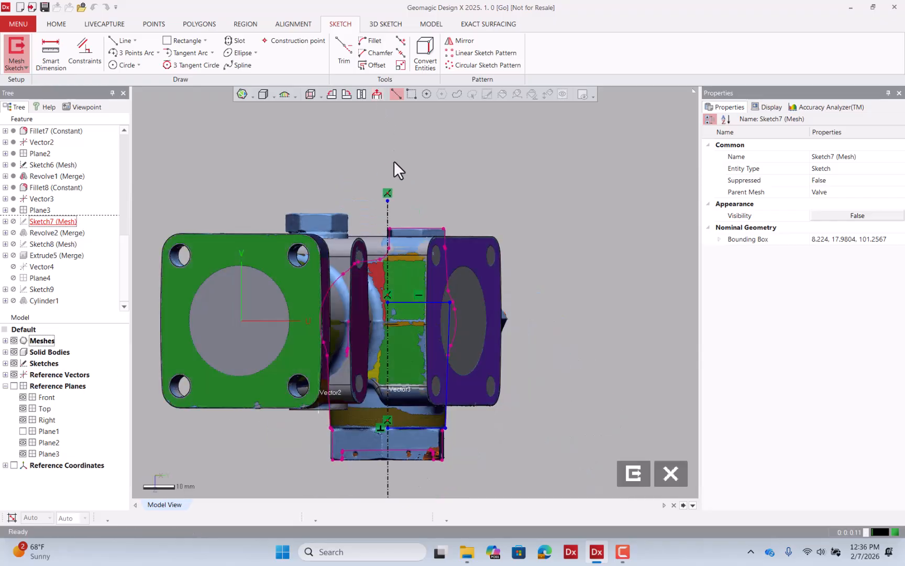
{"action": "mouse_move", "coordinate": [373, 254]}
{"action": "right_mouse_down"}
{"action": "mouse_move", "coordinate": [434, 467]}
{"action": "mouse_move", "coordinate": [596, 366]}
{"action": "mouse_move", "coordinate": [513, 385]}
{"action": "mouse_move", "coordinate": [349, 360]}
{"action": "mouse_move", "coordinate": [353, 282]}
{"action": "mouse_move", "coordinate": [410, 258]}
{"action": "right_mouse_up"}
{"action": "scroll", "coordinate": [409, 258], "scroll_direction": "up", "scroll_amount": 3}
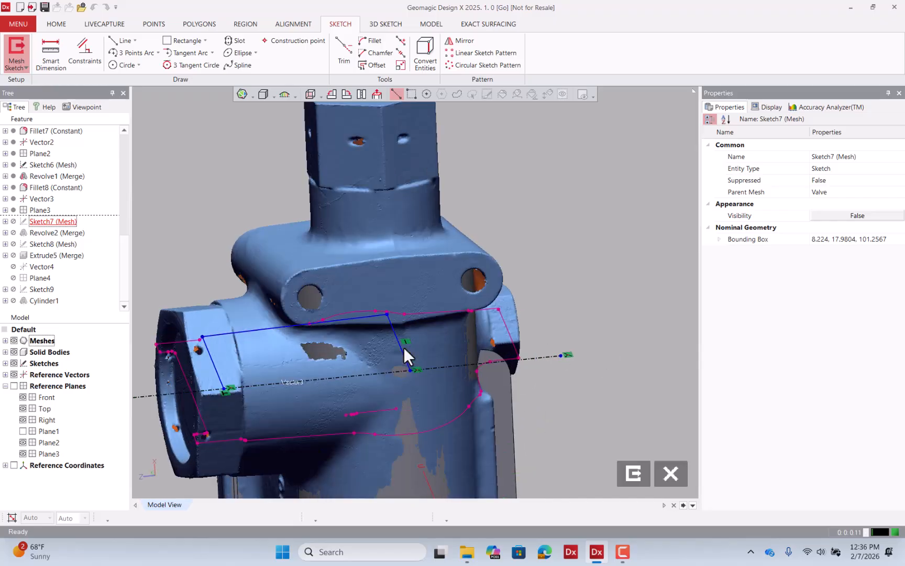
{"action": "mouse_move", "coordinate": [404, 347]}
{"action": "right_mouse_down"}
{"action": "mouse_move", "coordinate": [390, 359]}
{"action": "mouse_move", "coordinate": [402, 373]}
{"action": "right_mouse_up"}
{"action": "left_click", "coordinate": [408, 342]}
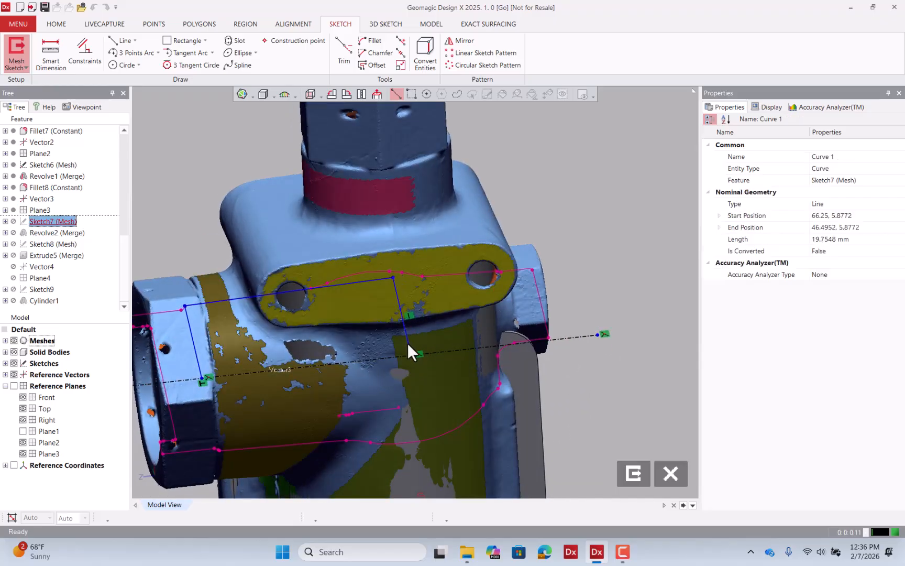
{"action": "left_click_drag", "start_coordinate": [407, 342], "coordinate": [390, 349]}
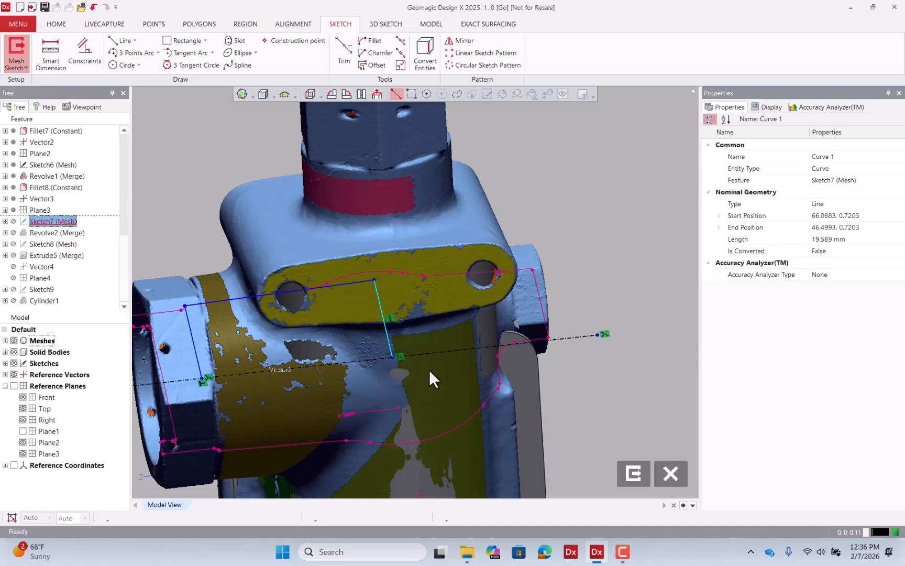
{"action": "left_click", "coordinate": [634, 474]}
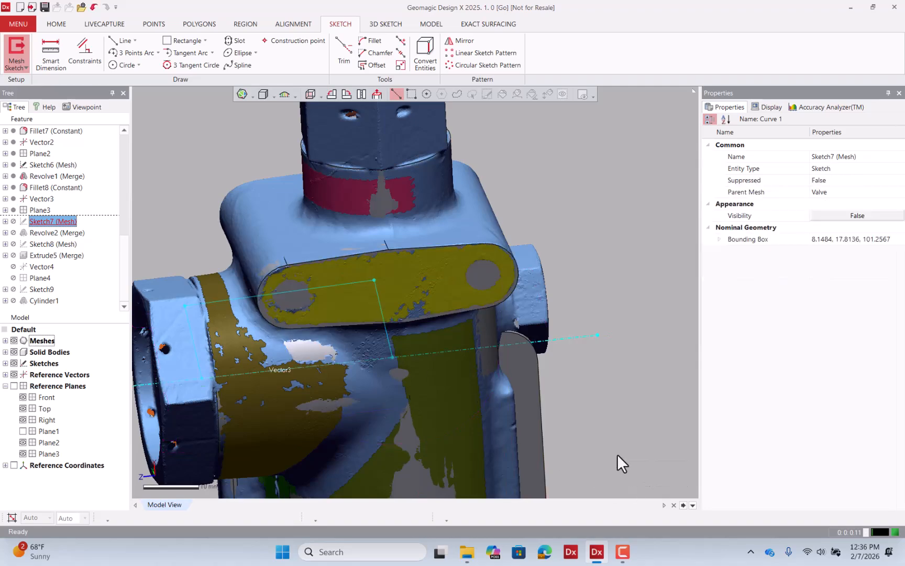
Hide the mesh, re-edit Sketch7 (Mesh) to shift the profile's vertical line slightly further left, and exit the sketch.
{"action": "left_click", "coordinate": [14, 340]}
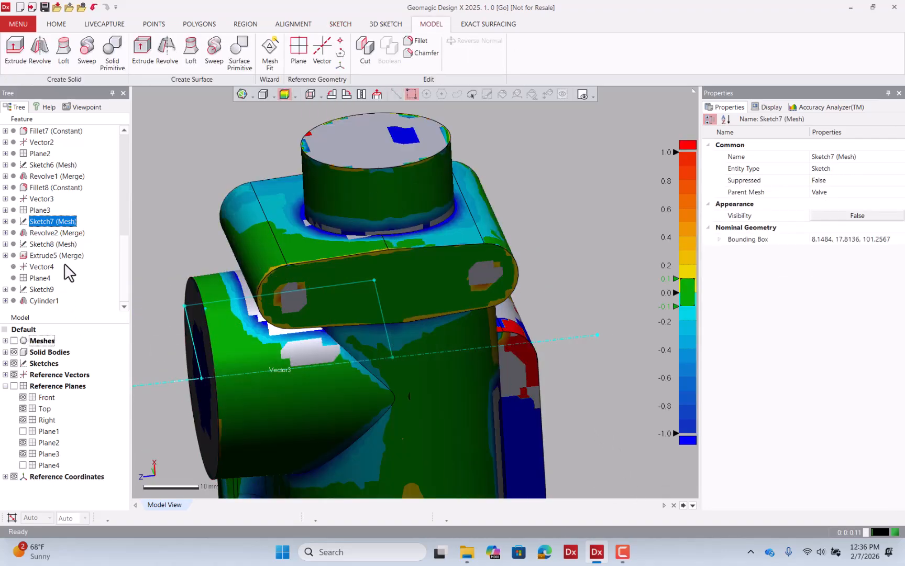
{"action": "double_click", "coordinate": [67, 224]}
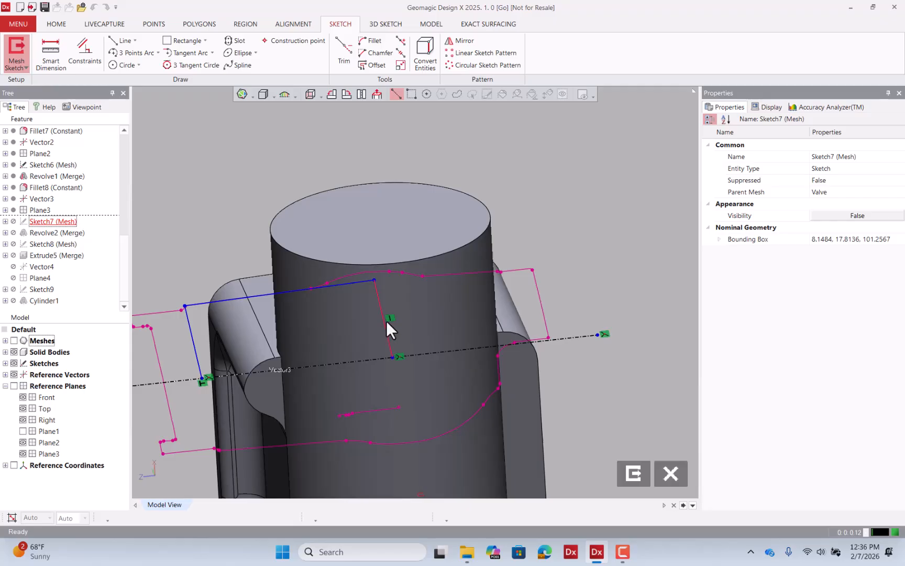
{"action": "left_click_drag", "start_coordinate": [384, 321], "coordinate": [377, 321]}
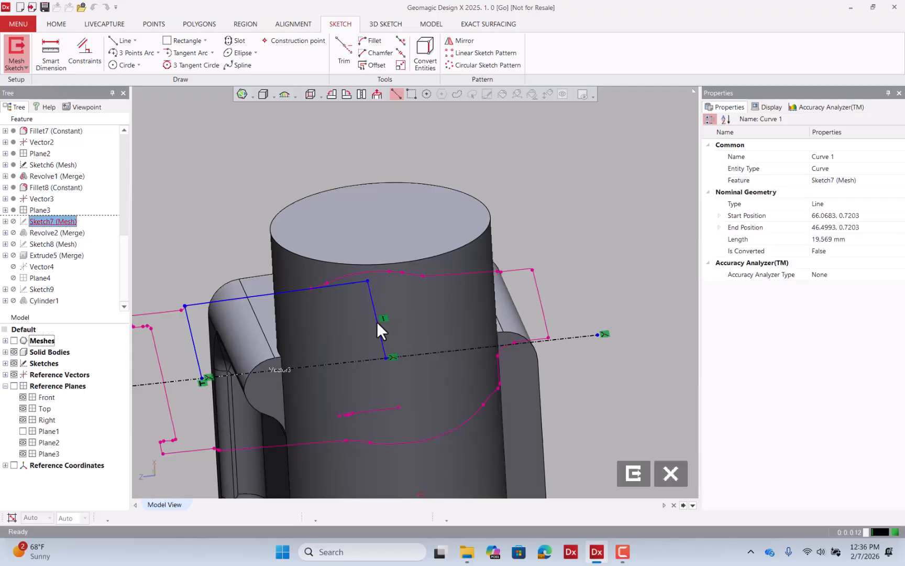
{"action": "left_click", "coordinate": [633, 474]}
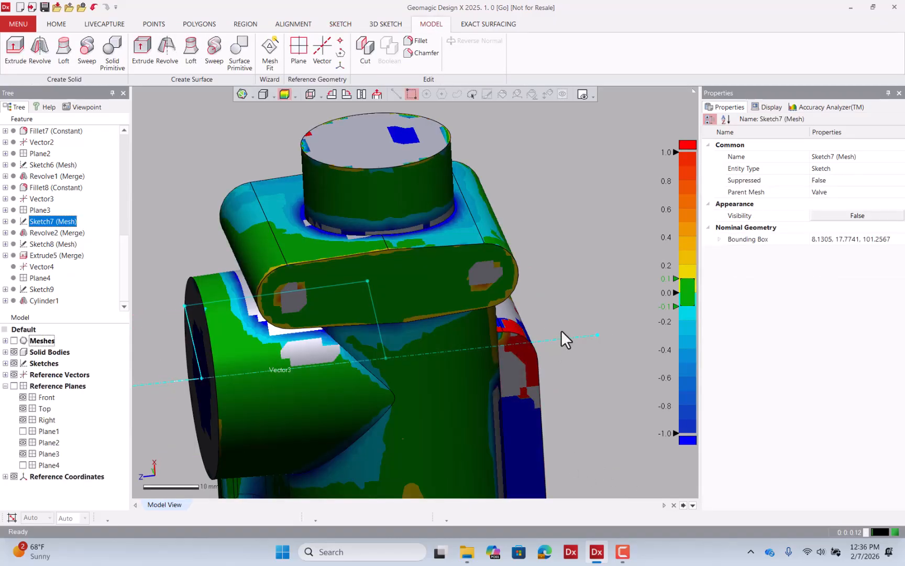
Inspect the model and scan from several angles, toggling mesh and solid body visibility.
{"action": "right_click_drag", "start_coordinate": [392, 401], "coordinate": [521, 309]}
{"action": "scroll", "coordinate": [380, 214], "scroll_direction": "down", "scroll_amount": 5}
{"action": "right_click_drag", "start_coordinate": [379, 214], "coordinate": [426, 257]}
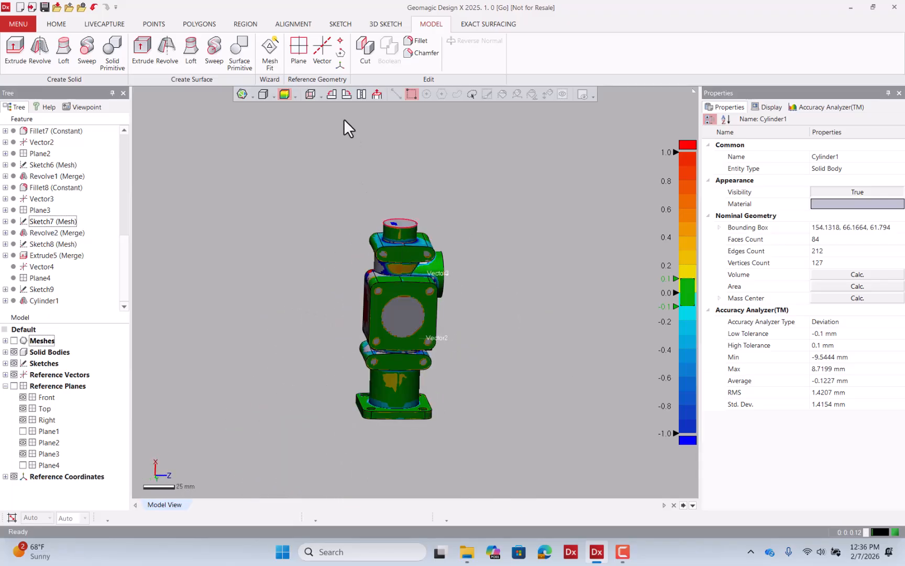
{"action": "left_click", "coordinate": [288, 93]}
{"action": "right_click_drag", "start_coordinate": [287, 99], "coordinate": [378, 297]}
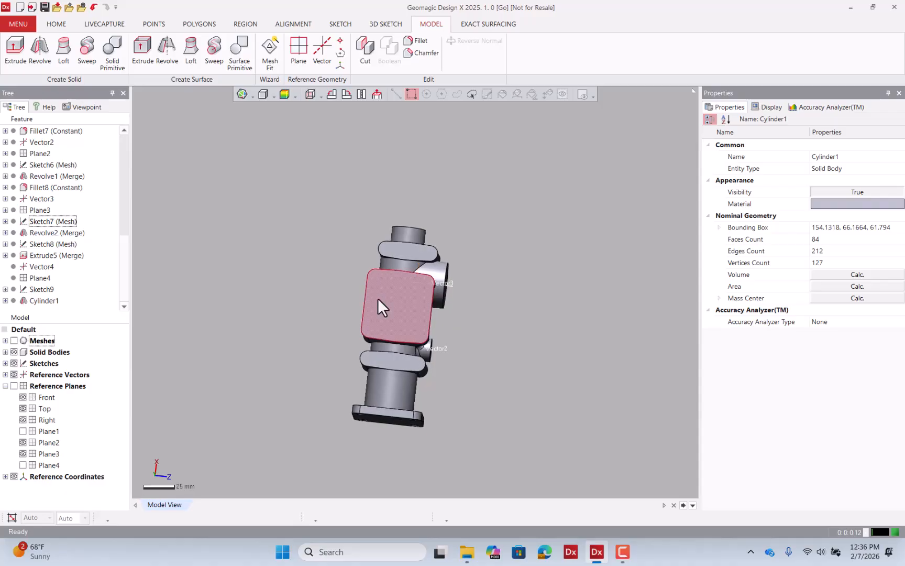
{"action": "left_click", "coordinate": [14, 340]}
{"action": "left_click", "coordinate": [14, 351]}
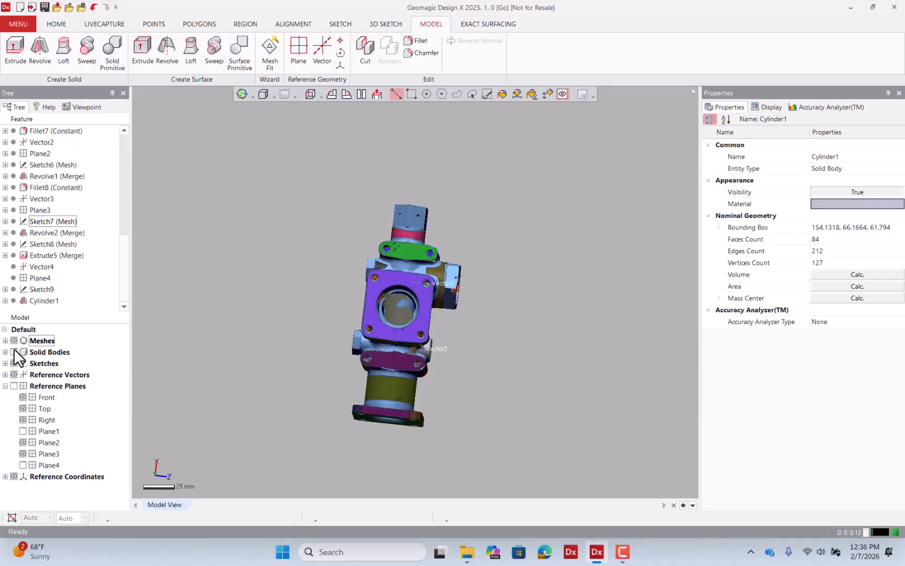
{"action": "right_click_drag", "start_coordinate": [366, 346], "coordinate": [488, 302]}
{"action": "scroll", "coordinate": [408, 235], "scroll_direction": "up", "scroll_amount": 5}
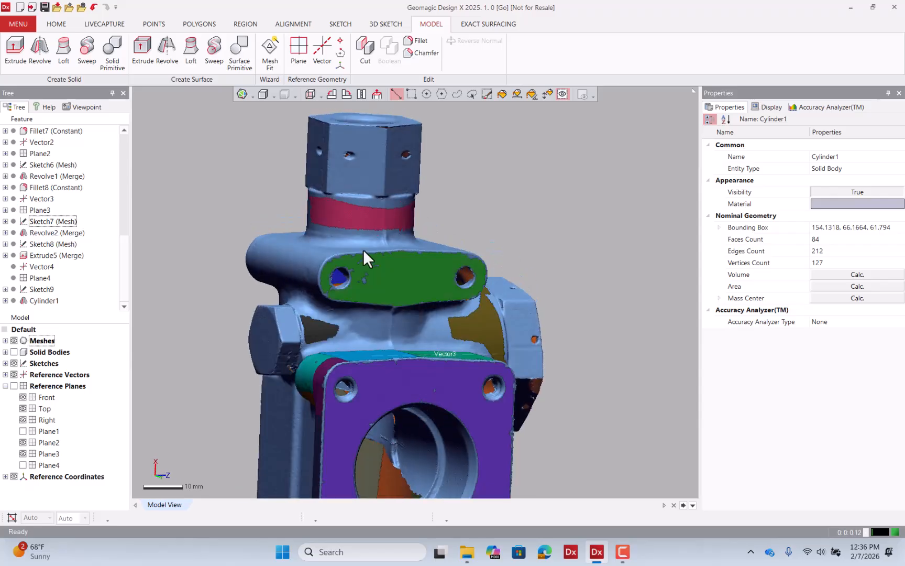
{"action": "left_click", "coordinate": [547, 94]}
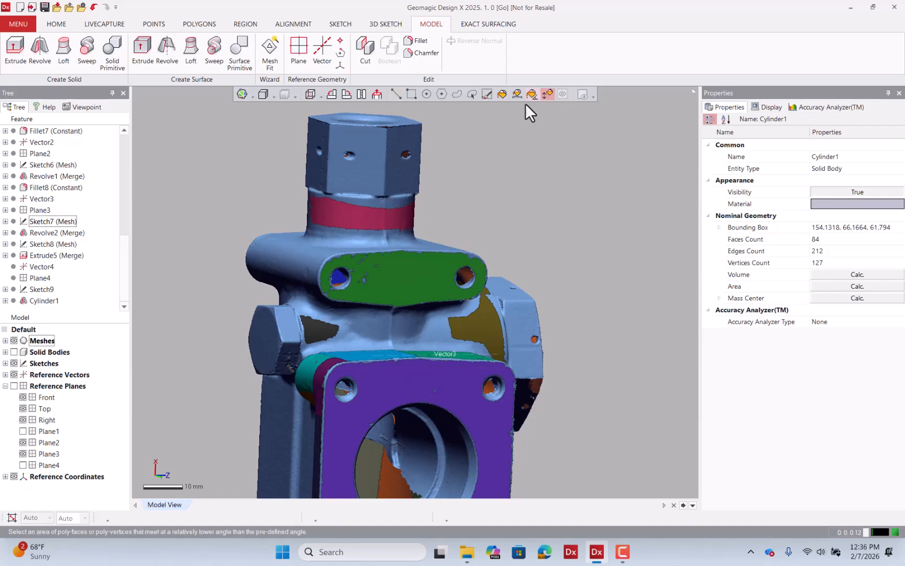
{"action": "left_click", "coordinate": [377, 169]}
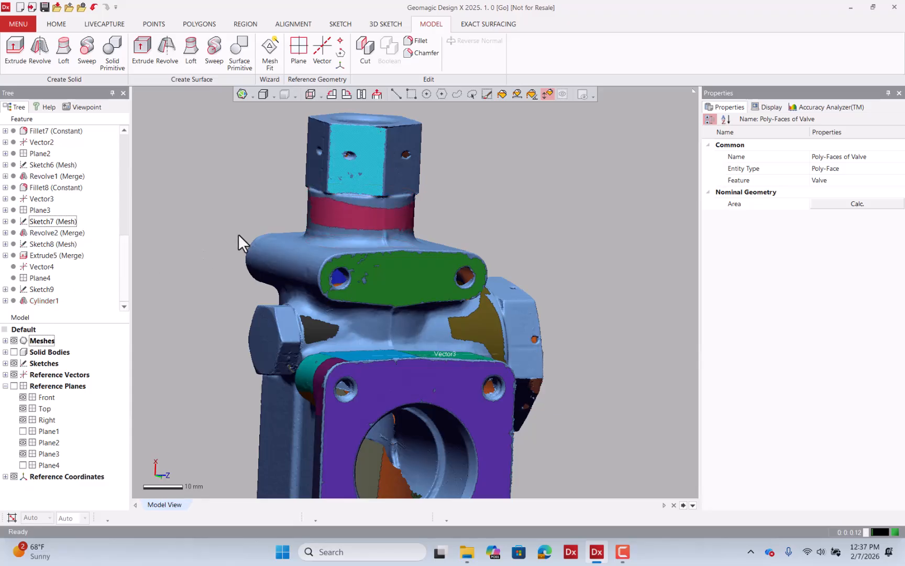
{"action": "left_click", "coordinate": [104, 262]}
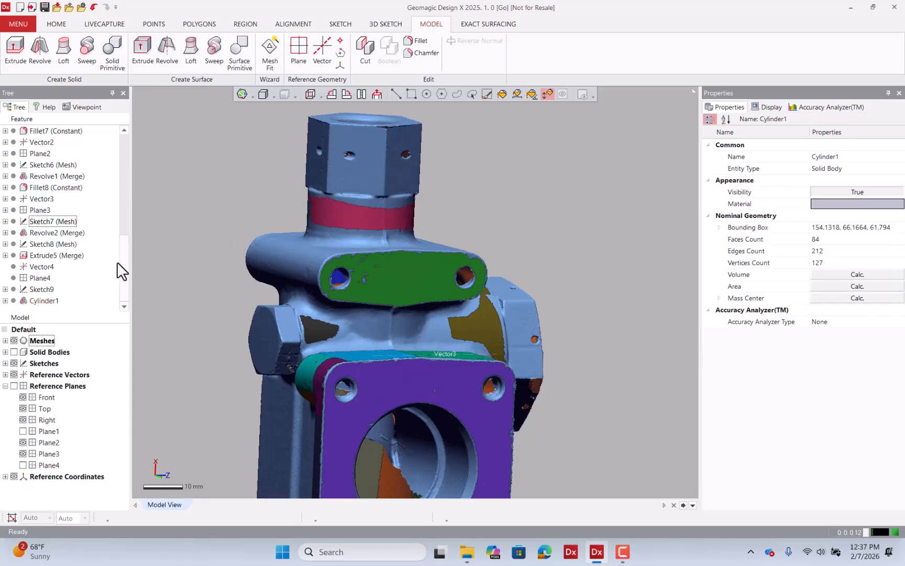
Hide the mesh and start a Mesh Sketch using the neck cylinder's top face as the base plane.
{"action": "left_click", "coordinate": [14, 341]}
{"action": "right_click", "coordinate": [368, 189]}
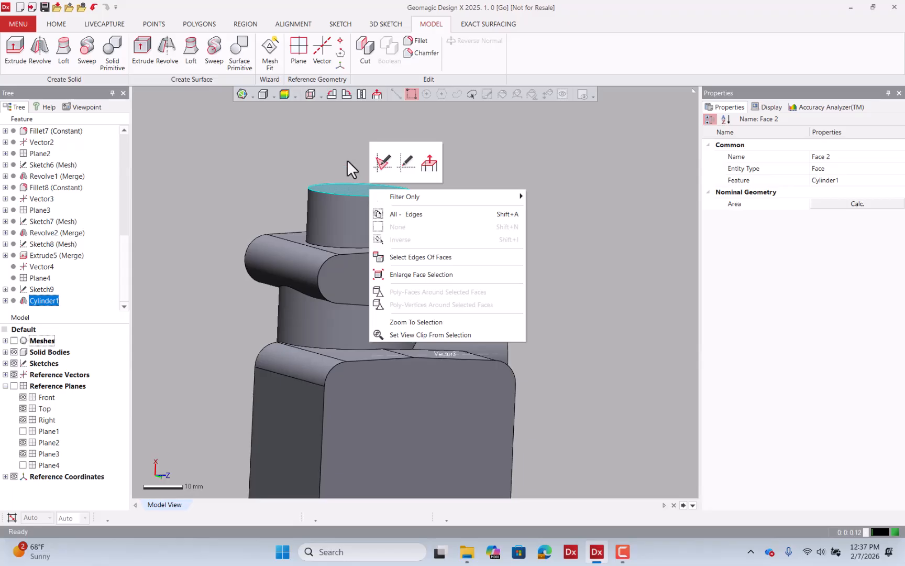
{"action": "right_click_drag", "start_coordinate": [347, 159], "coordinate": [349, 201]}
{"action": "left_click", "coordinate": [464, 153]}
{"action": "right_click", "coordinate": [361, 183]}
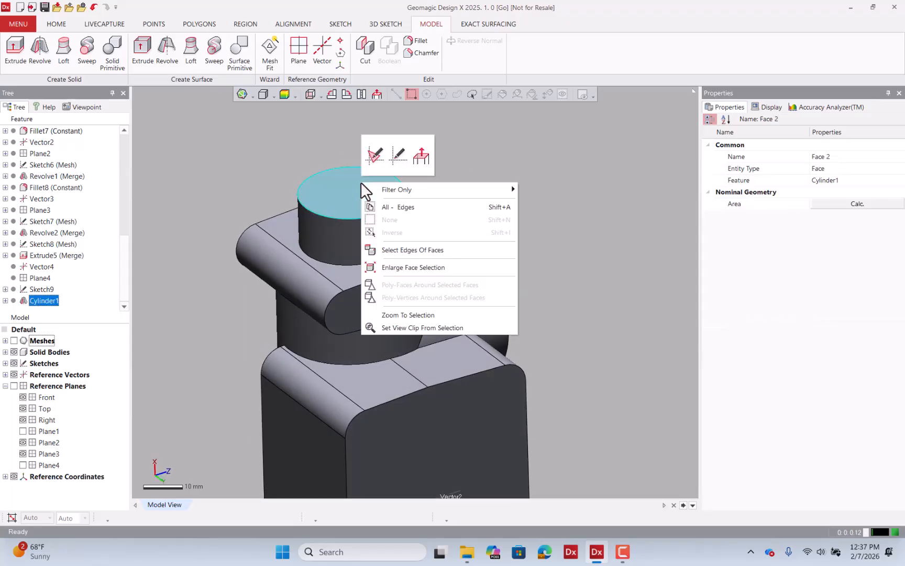
{"action": "left_click", "coordinate": [373, 155]}
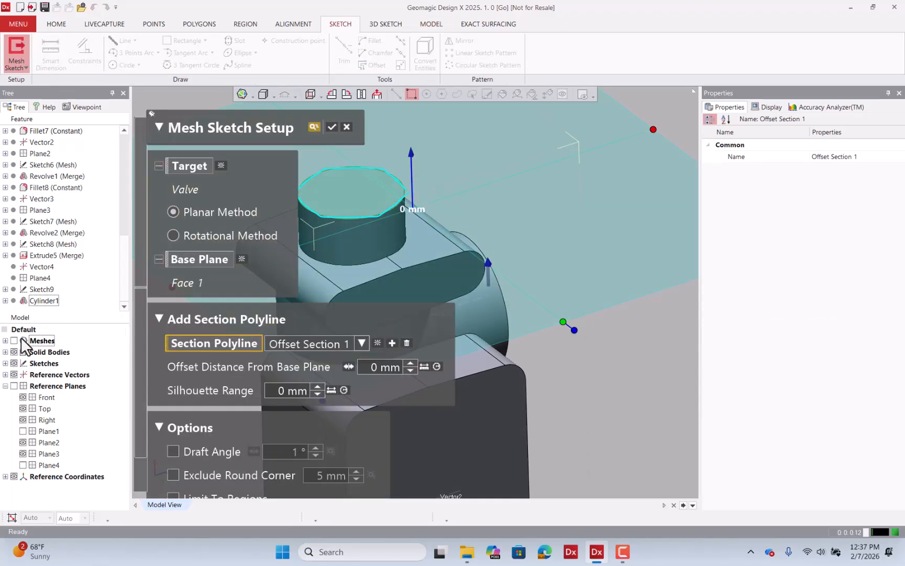
Show the mesh, set the section polyline offset to 1.5 mm through the hex nut, and confirm the mesh sketch.
{"action": "left_click", "coordinate": [18, 340]}
{"action": "left_click_drag", "start_coordinate": [410, 193], "coordinate": [409, 188]}
{"action": "scroll", "coordinate": [560, 204], "scroll_direction": "down", "scroll_amount": 1}
{"action": "scroll", "coordinate": [560, 207], "scroll_direction": "down", "scroll_amount": 2}
{"action": "mouse_move", "coordinate": [559, 207]}
{"action": "right_mouse_down"}
{"action": "mouse_move", "coordinate": [510, 247]}
{"action": "mouse_move", "coordinate": [568, 198]}
{"action": "right_mouse_up"}
{"action": "right_click_drag", "start_coordinate": [480, 194], "coordinate": [438, 207]}
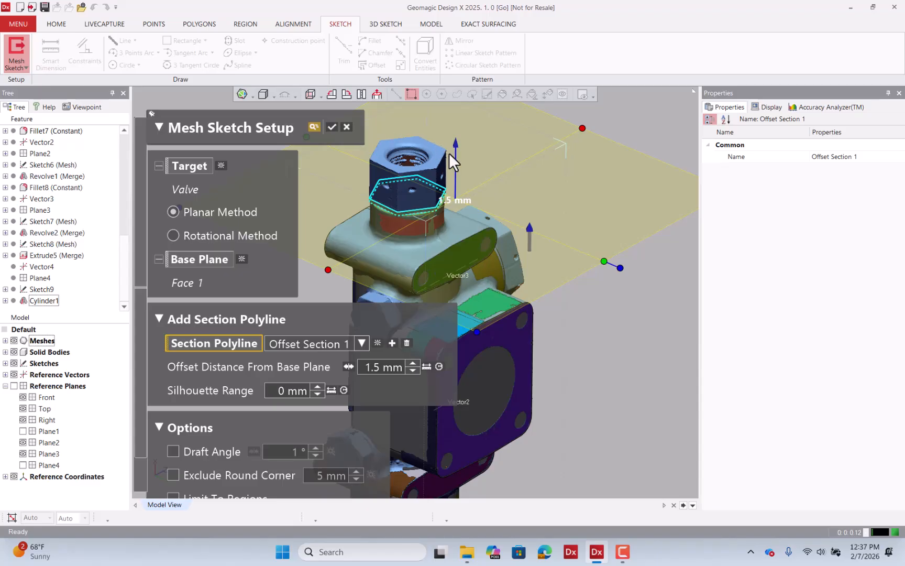
{"action": "left_click_drag", "start_coordinate": [456, 155], "coordinate": [456, 156]}
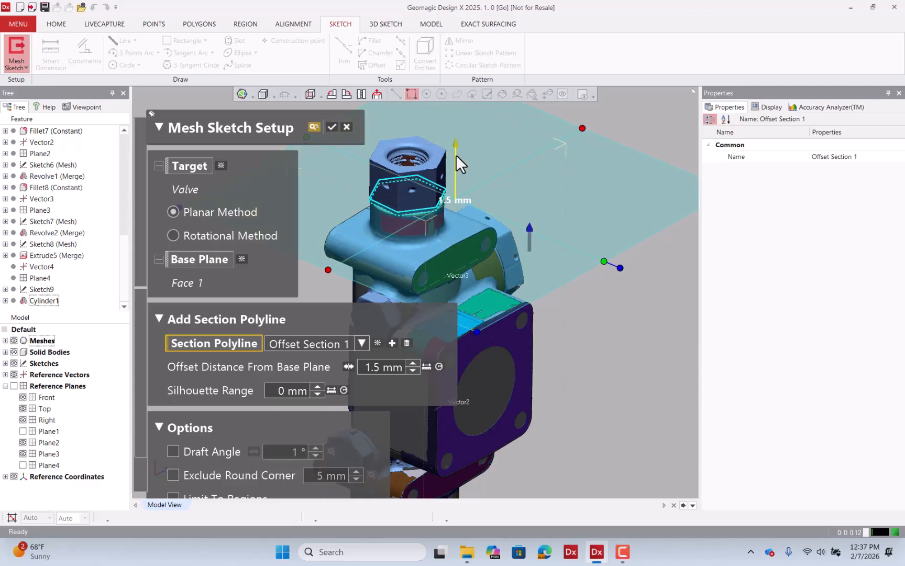
{"action": "left_click", "coordinate": [332, 127]}
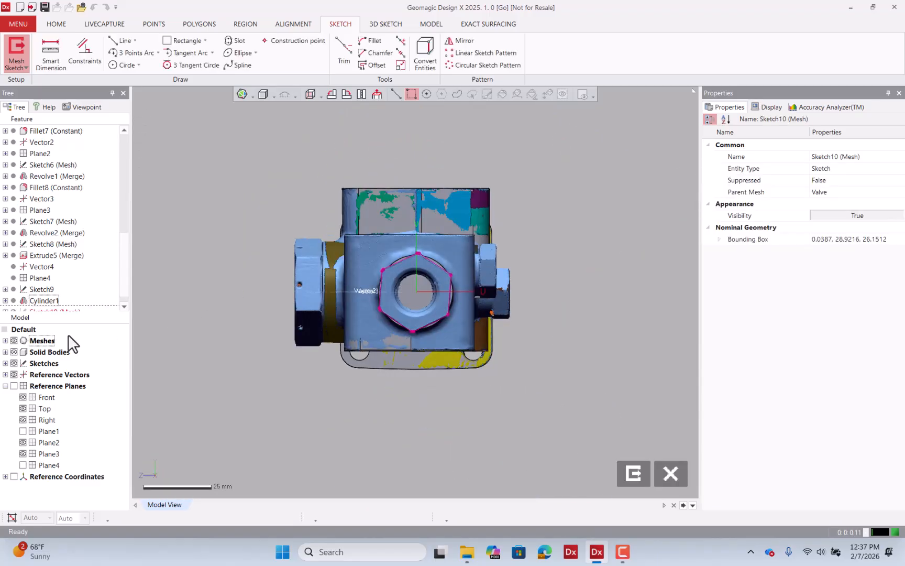
Hide mesh and bodies, then fit lines to the hexagon section polyline's segments with the Line tool.
{"action": "left_click", "coordinate": [14, 340]}
{"action": "left_click", "coordinate": [14, 351]}
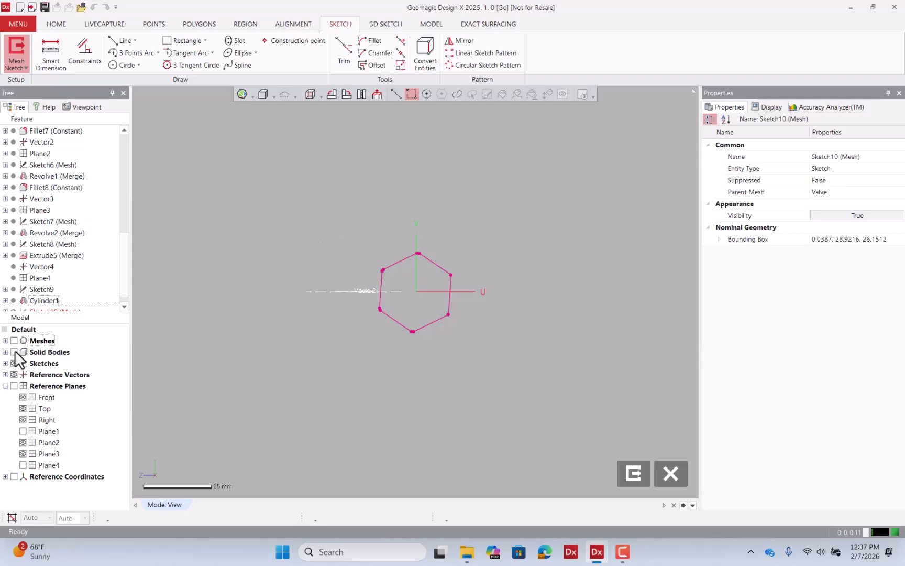
{"action": "left_click", "coordinate": [121, 42]}
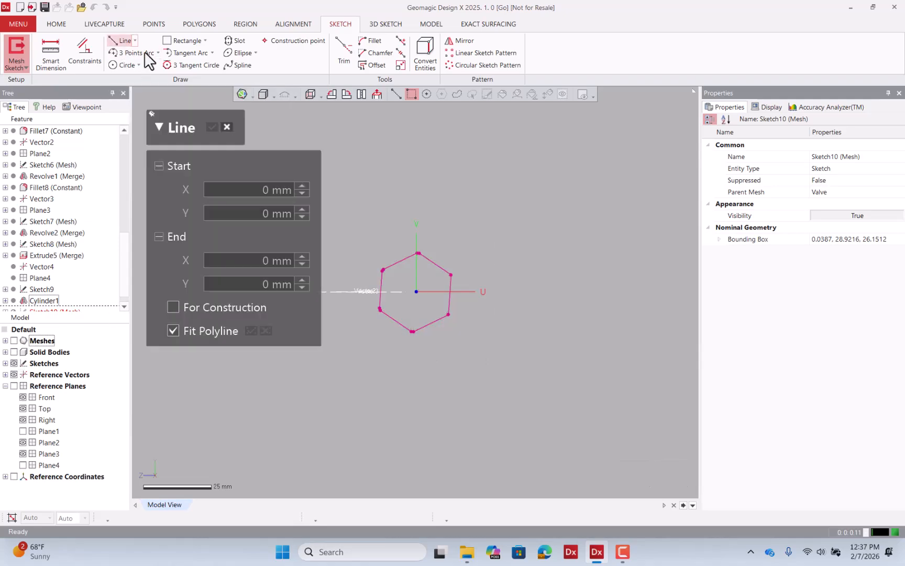
{"action": "left_click", "coordinate": [403, 262]}
{"action": "left_click", "coordinate": [443, 272]}
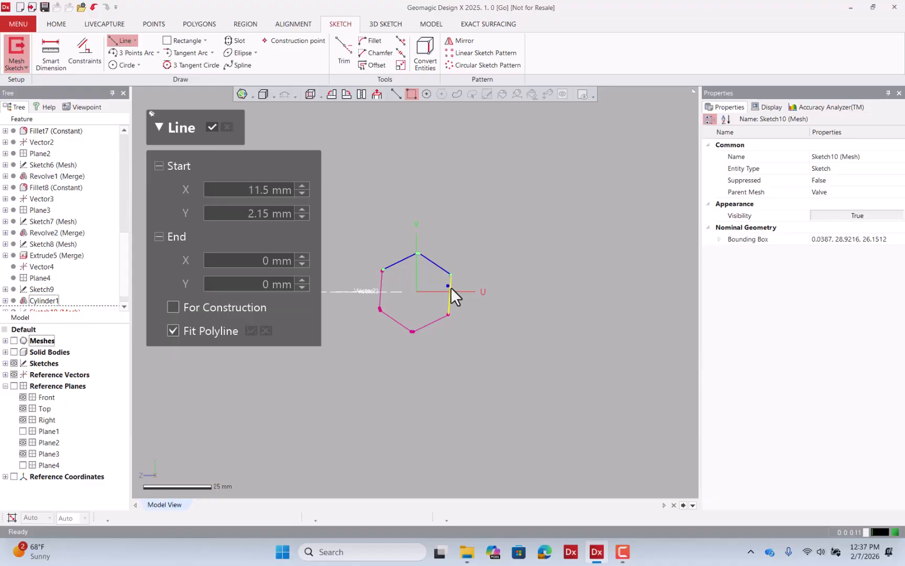
{"action": "left_click", "coordinate": [442, 319]}
{"action": "left_click", "coordinate": [393, 319]}
{"action": "left_click", "coordinate": [380, 287]}
{"action": "left_click", "coordinate": [212, 126]}
Select all the hexagon lines and apply constraints to them.
{"action": "left_click_drag", "start_coordinate": [330, 217], "coordinate": [482, 356]}
{"action": "left_click", "coordinate": [80, 52]}
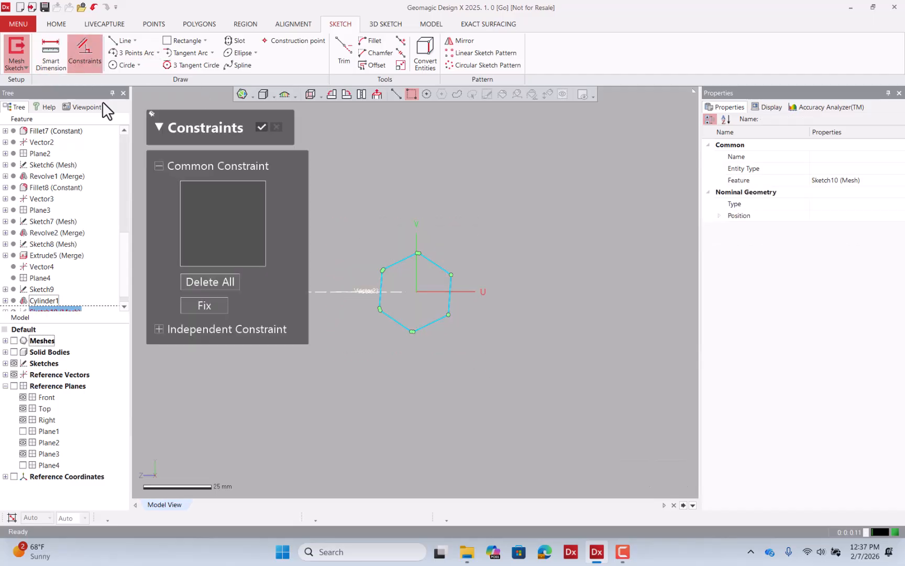
{"action": "left_click", "coordinate": [261, 127]}
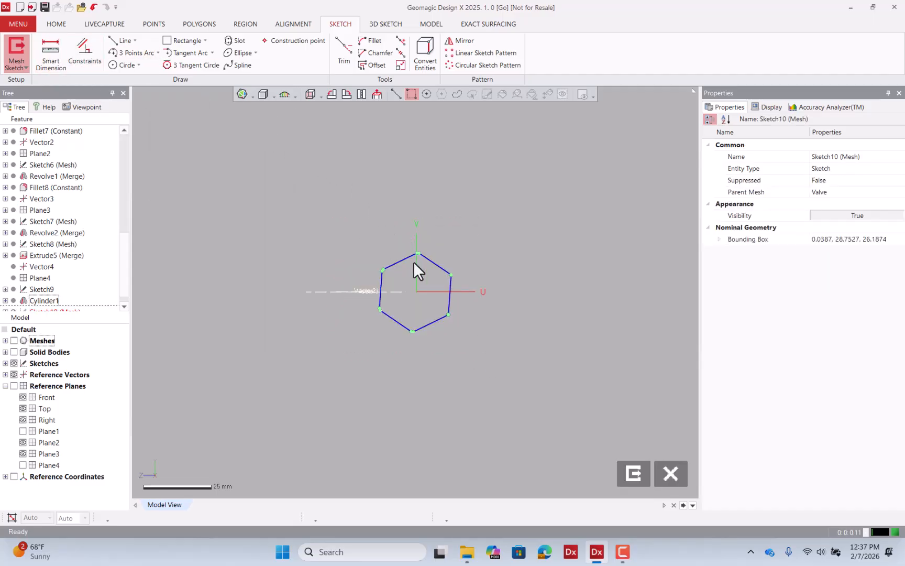
Start trimming the hexagon's corners with the Trim tool.
{"action": "left_click", "coordinate": [343, 52]}
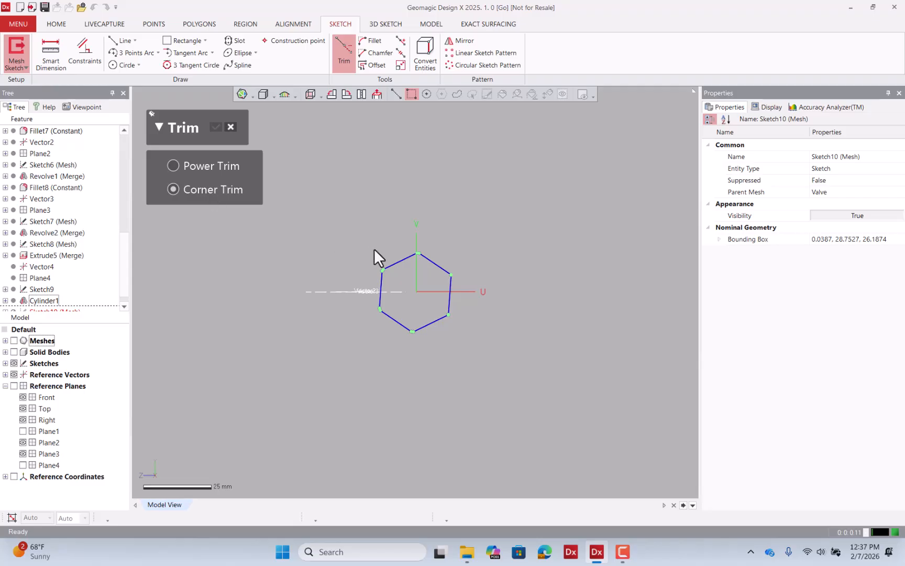
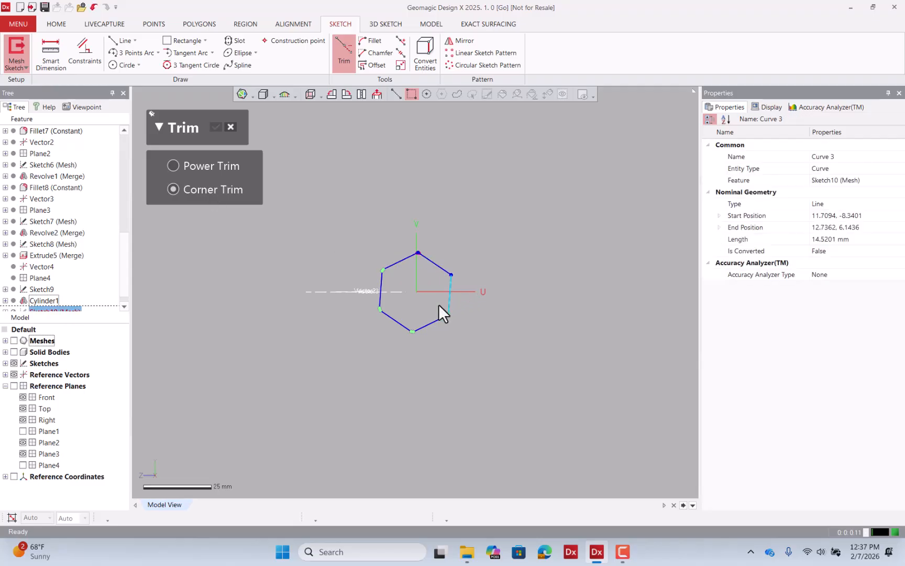
Corner-trim the remaining hexagon corners in the sketch and close the Trim command.
{"action": "left_click", "coordinate": [436, 321]}
{"action": "left_click", "coordinate": [425, 325]}
{"action": "left_click", "coordinate": [403, 326]}
{"action": "left_click", "coordinate": [392, 319]}
{"action": "left_click", "coordinate": [379, 300]}
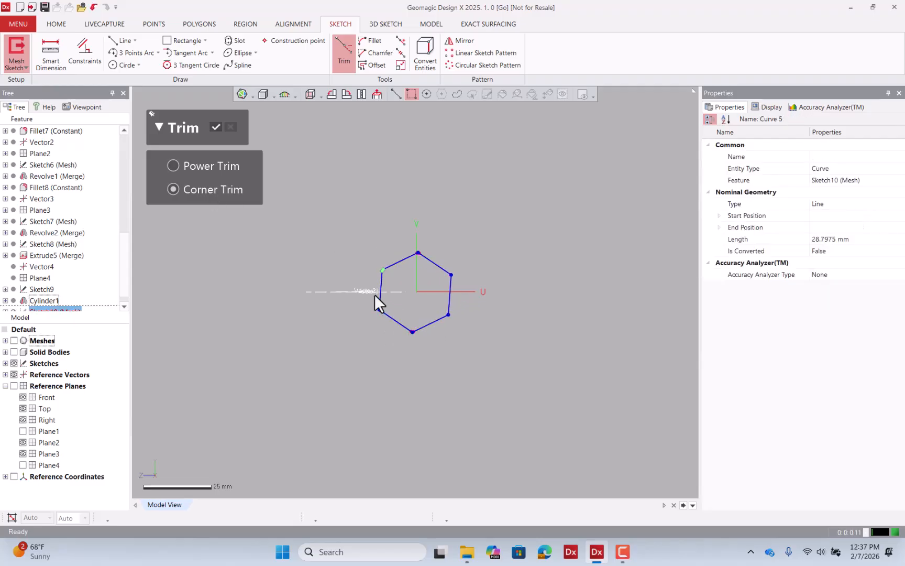
{"action": "left_click", "coordinate": [231, 127]}
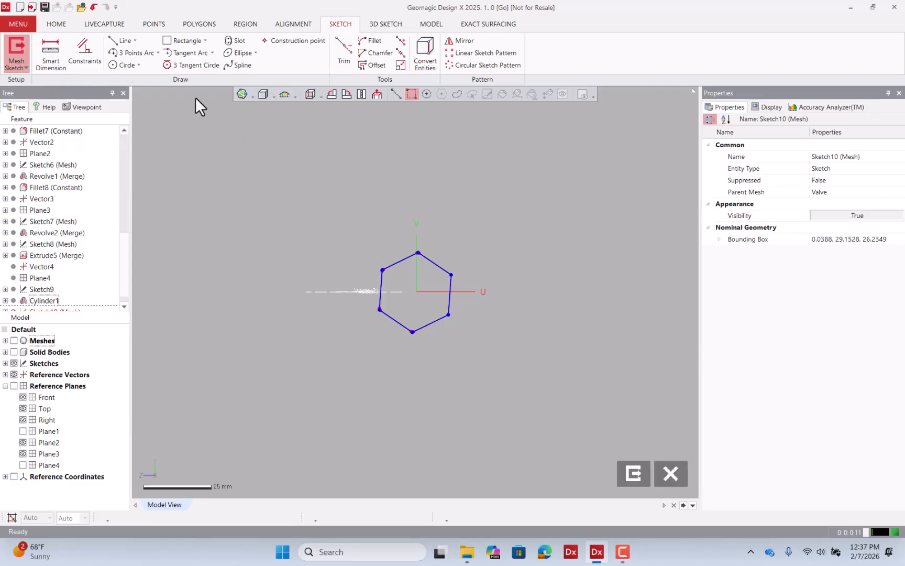
{"action": "left_click", "coordinate": [405, 259]}
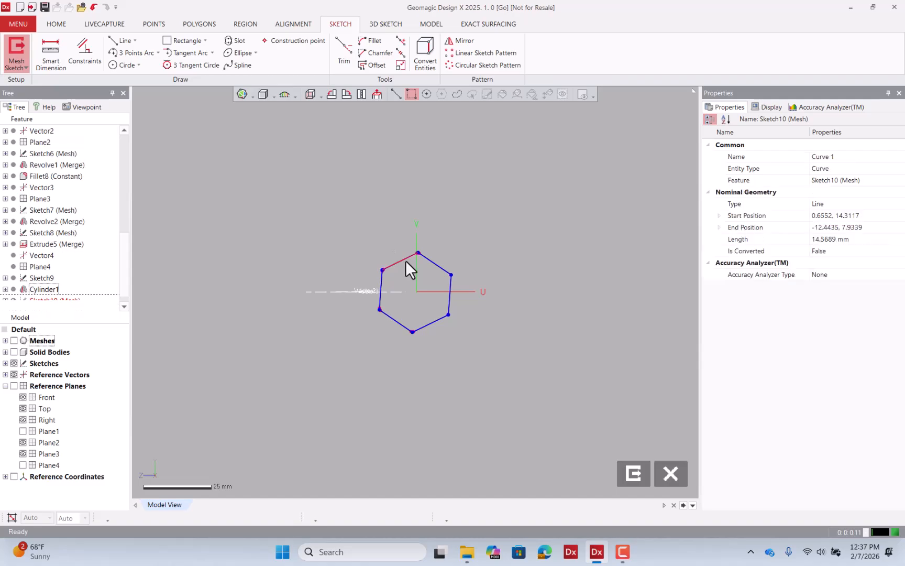
{"action": "left_click", "coordinate": [437, 266]}
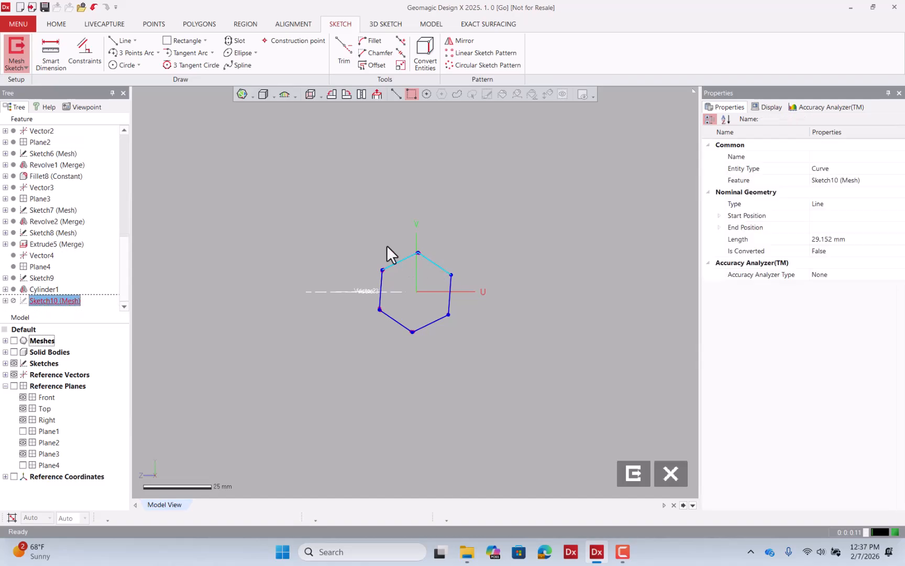
{"action": "left_click", "coordinate": [88, 58]}
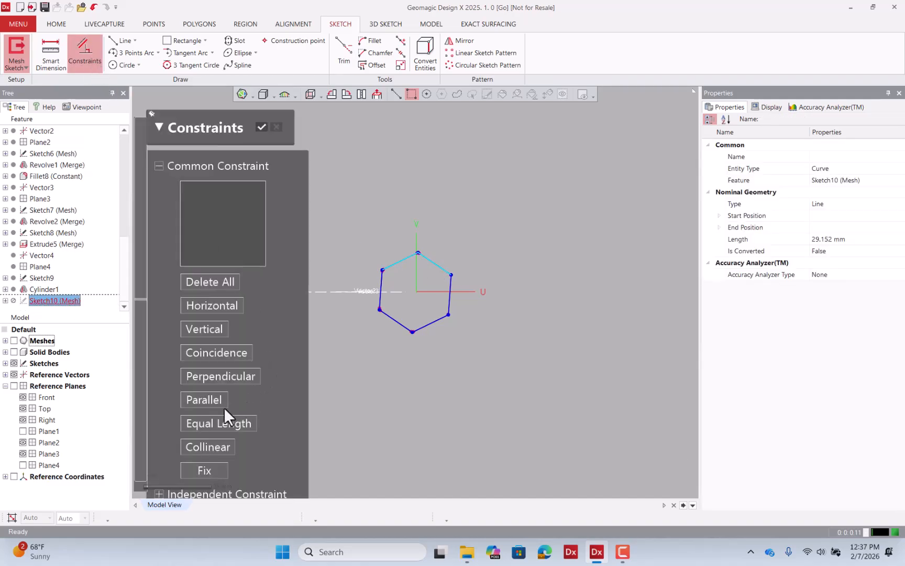
{"action": "left_click", "coordinate": [262, 127]}
Constrain all six hexagon edges to Equal Length and exit the mesh sketch.
{"action": "left_click", "coordinate": [397, 263]}
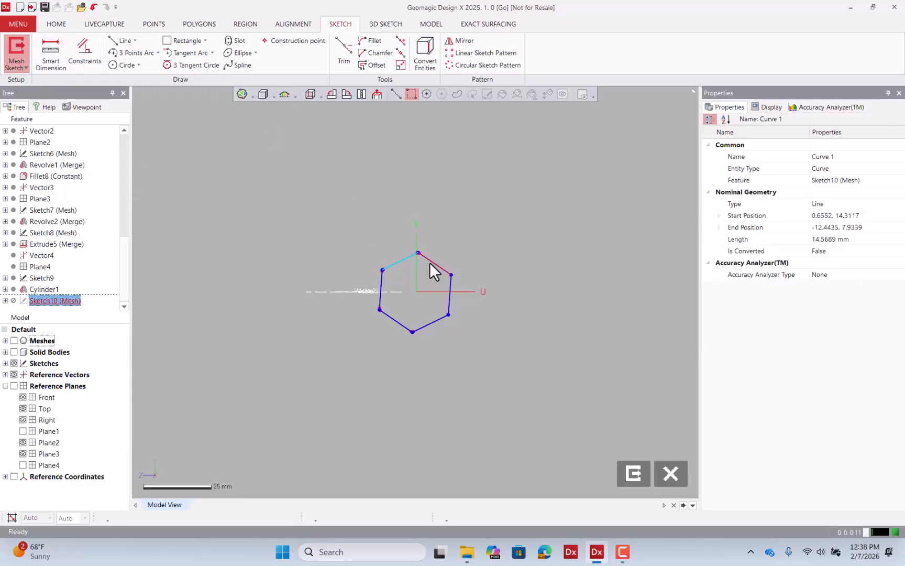
{"action": "left_click", "coordinate": [429, 261]}
{"action": "left_click", "coordinate": [451, 302]}
{"action": "left_click", "coordinate": [428, 324]}
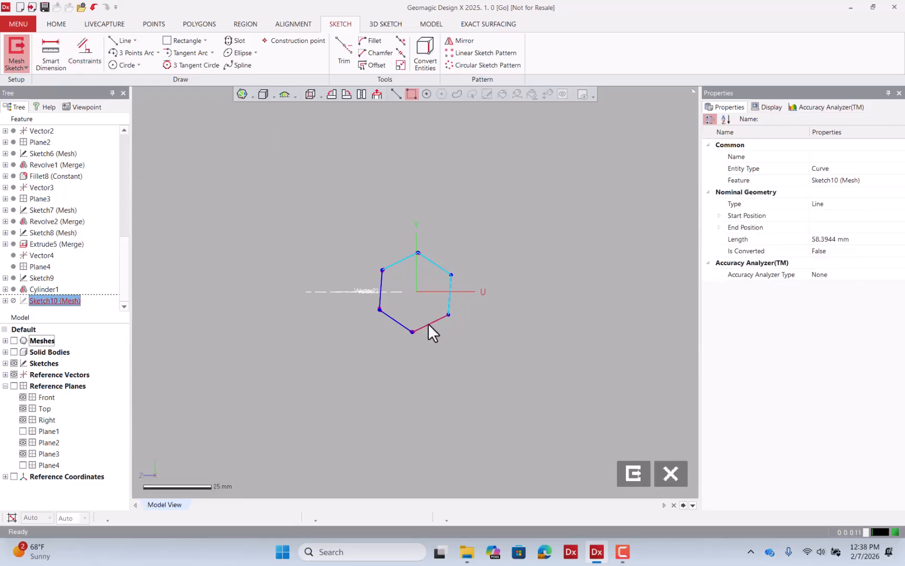
{"action": "left_click", "coordinate": [397, 326]}
{"action": "left_click", "coordinate": [381, 301]}
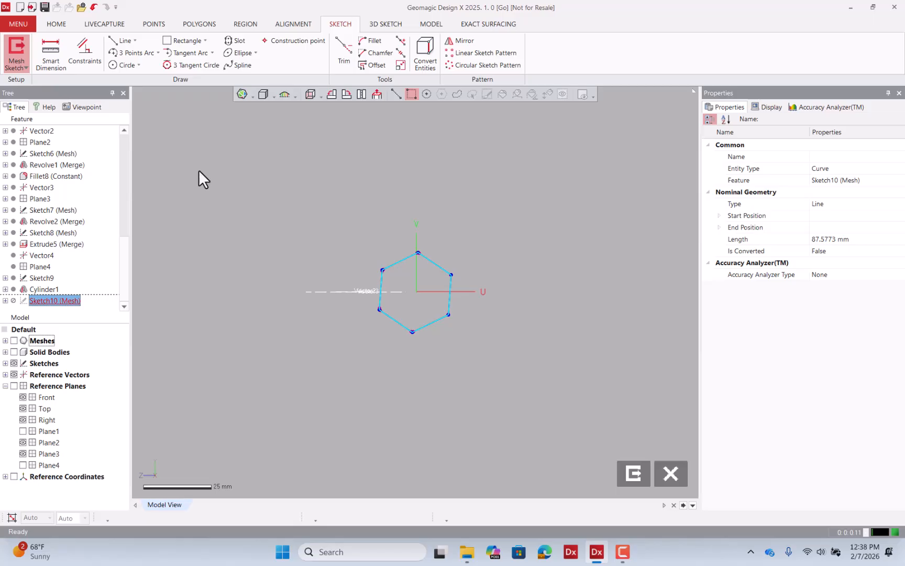
{"action": "left_click", "coordinate": [85, 60]}
{"action": "left_click", "coordinate": [241, 375]}
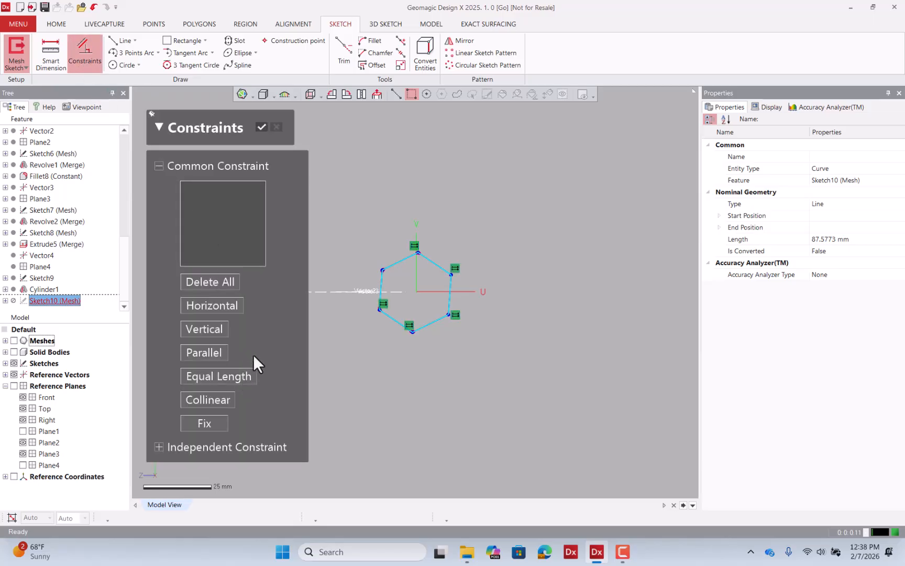
{"action": "left_click", "coordinate": [262, 127]}
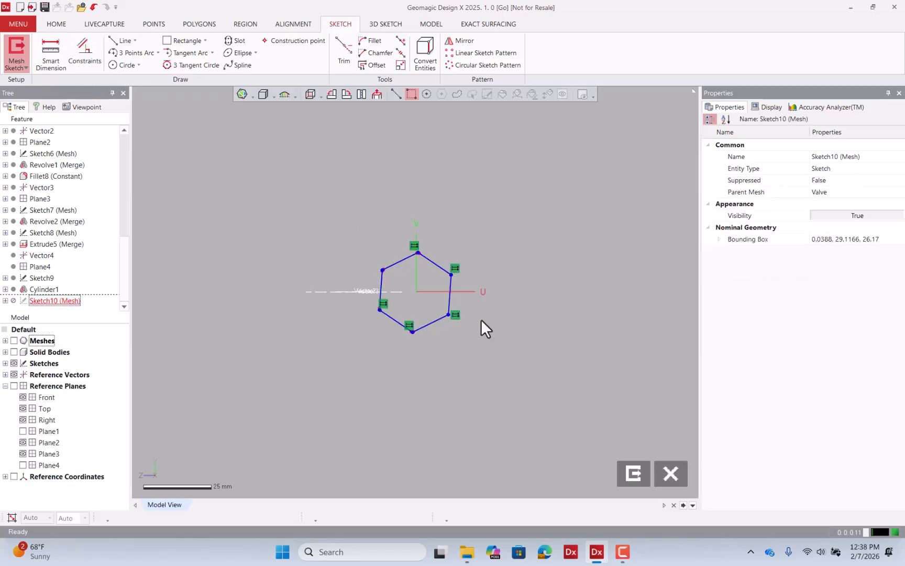
{"action": "left_click", "coordinate": [632, 474]}
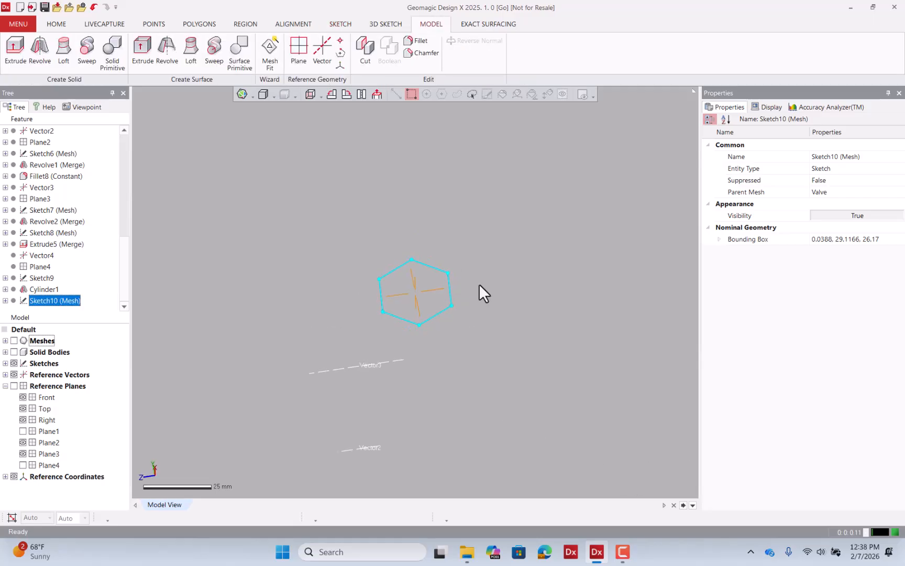
Show the solid bodies and mesh and inspect the top face region of the hex nut.
{"action": "left_click", "coordinate": [17, 351]}
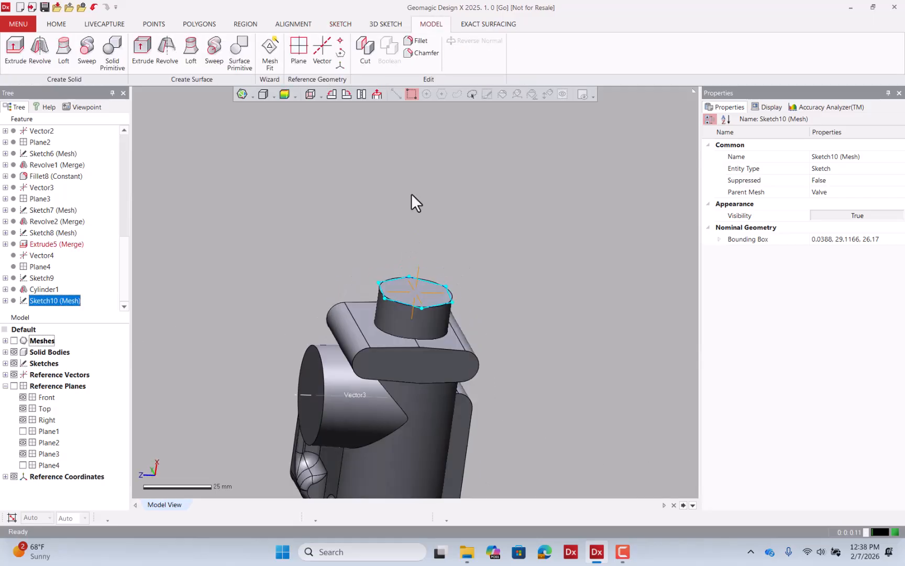
{"action": "left_click", "coordinate": [15, 340]}
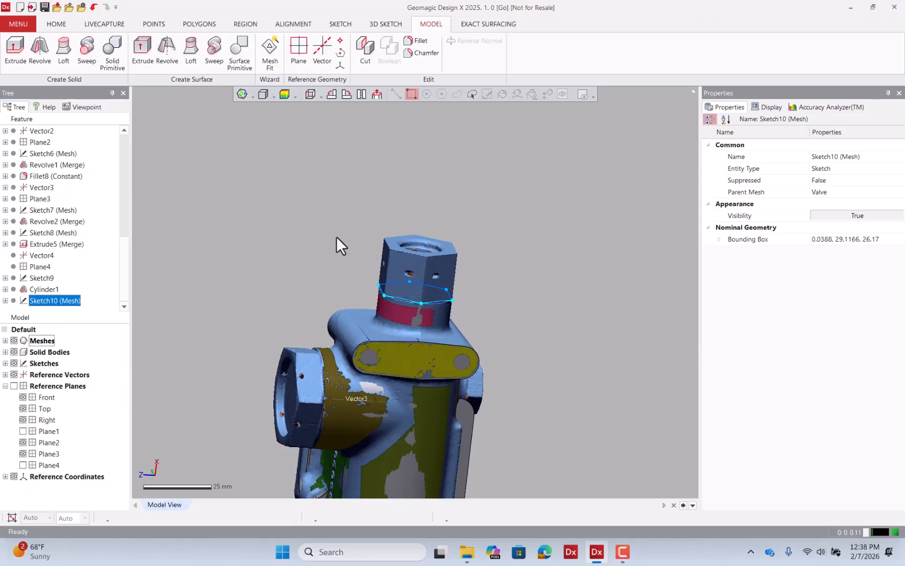
{"action": "left_click", "coordinate": [239, 147]}
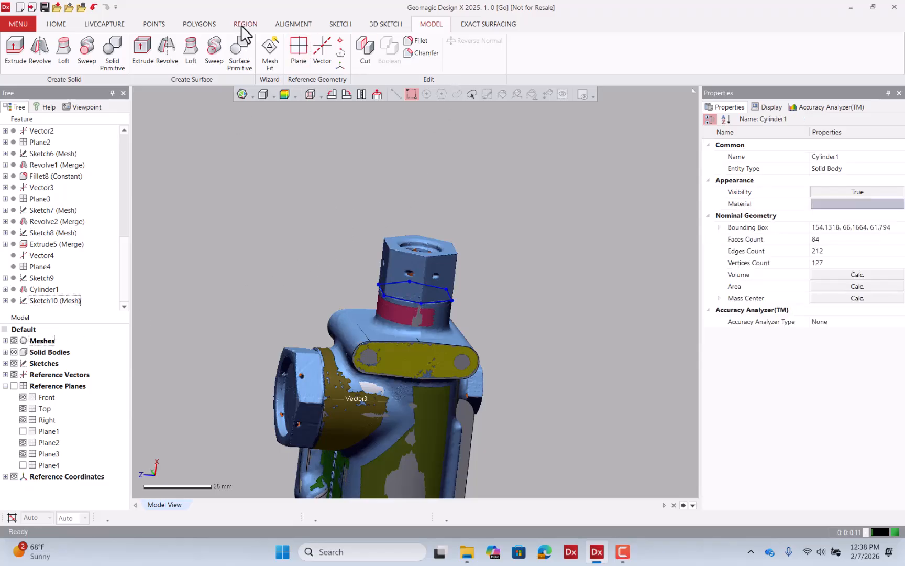
{"action": "left_click", "coordinate": [245, 24]}
{"action": "scroll", "coordinate": [440, 244], "scroll_direction": "up", "scroll_amount": 5}
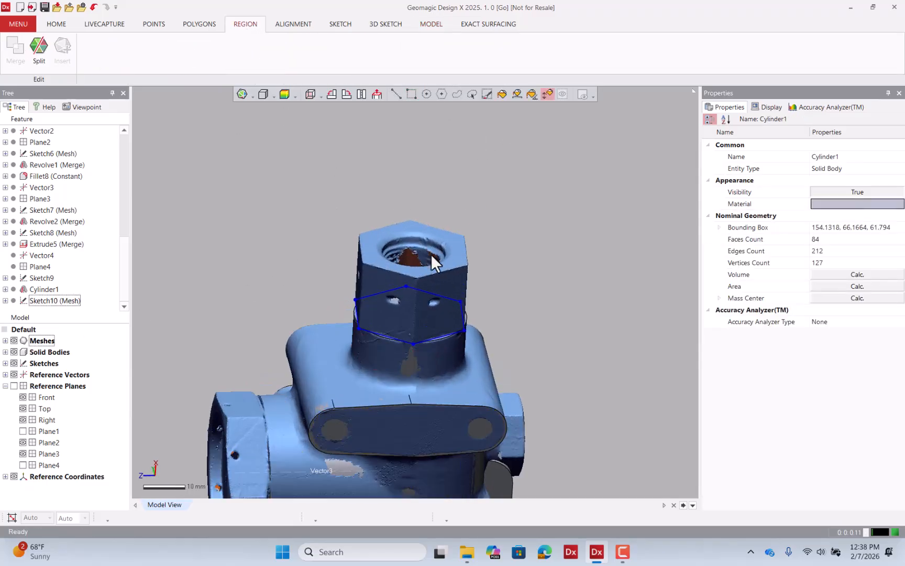
{"action": "left_click", "coordinate": [458, 257]}
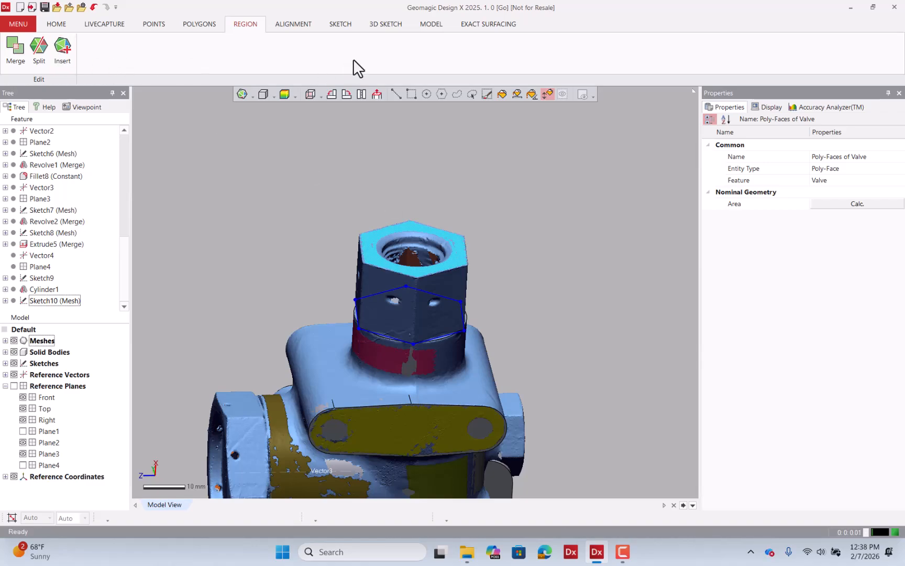
{"action": "key", "text": "Escape"}
{"action": "left_click", "coordinate": [430, 26]}
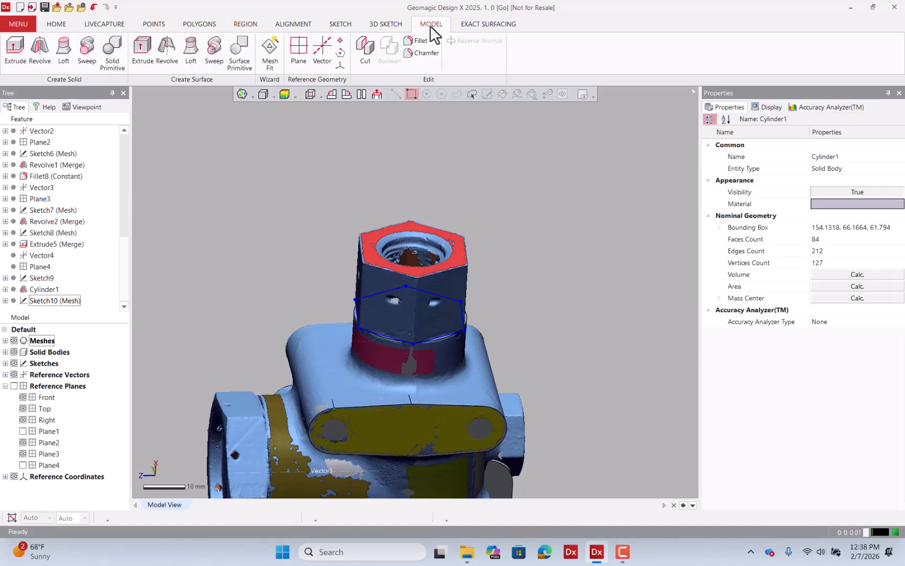
Extrude the hexagon sketch with the Up To Region method to the nut's top face region.
{"action": "left_click", "coordinate": [14, 58]}
{"action": "left_click", "coordinate": [355, 313]}
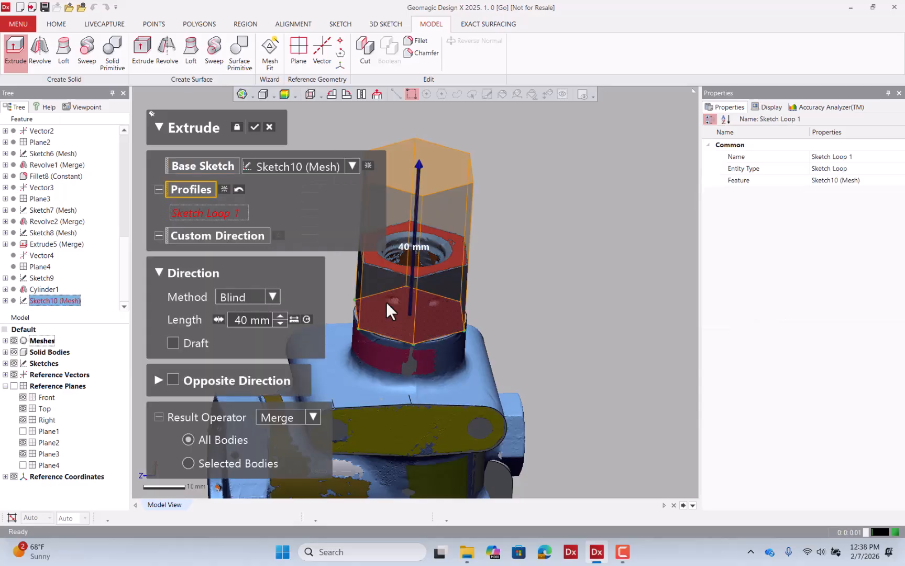
{"action": "left_click", "coordinate": [262, 296]}
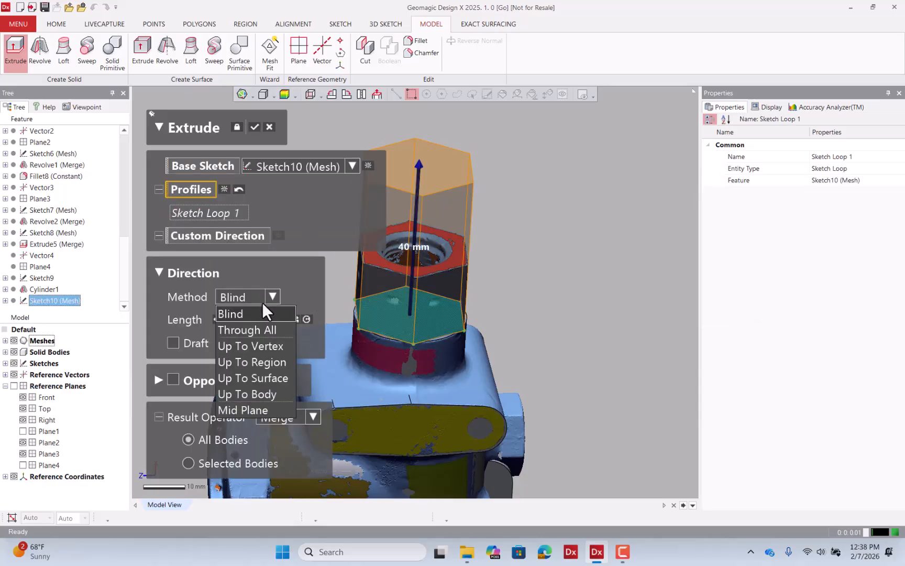
{"action": "left_click", "coordinate": [274, 363]}
{"action": "left_click", "coordinate": [451, 254]}
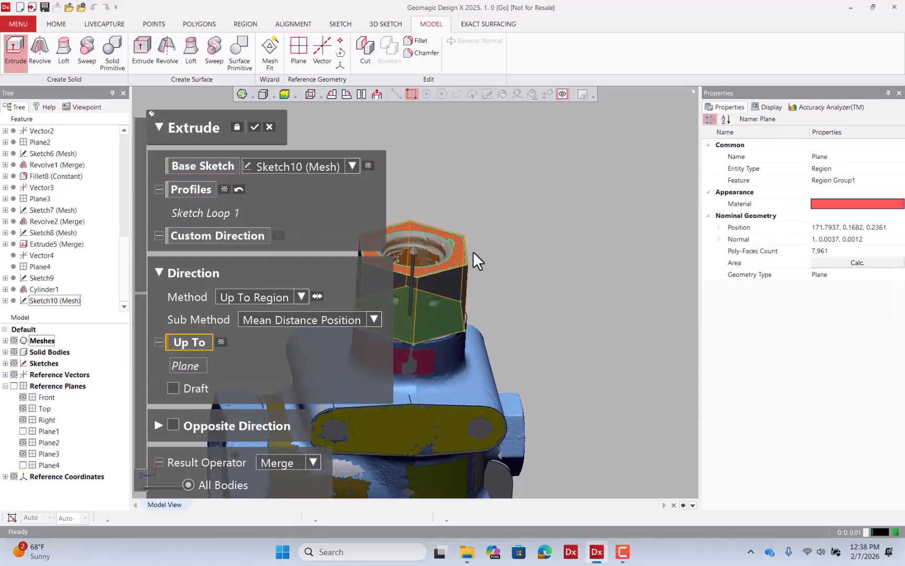
{"action": "left_click", "coordinate": [252, 126]}
Toggle the mesh visibility and orbit to compare the extruded nut and side boss with the scan.
{"action": "left_click", "coordinate": [16, 341]}
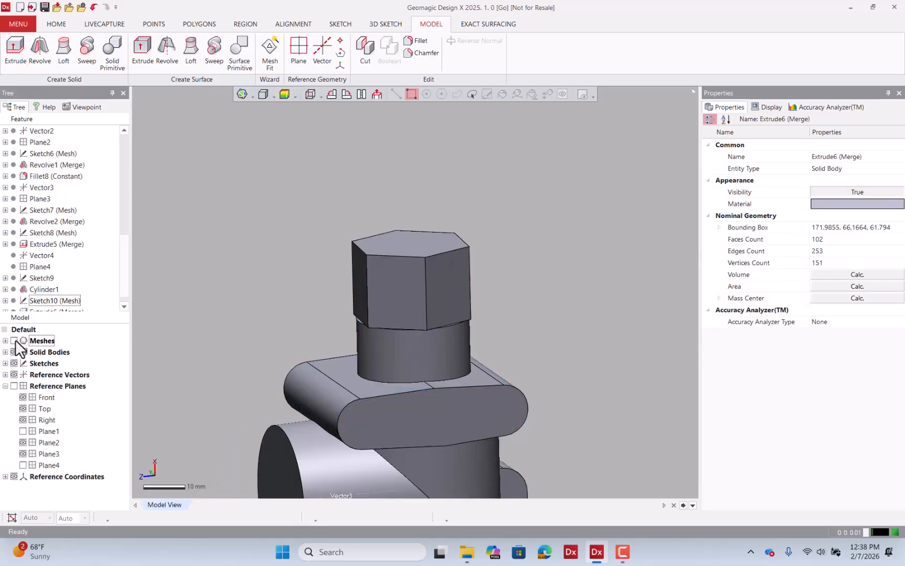
{"action": "left_click", "coordinate": [17, 341]}
{"action": "scroll", "coordinate": [355, 262], "scroll_direction": "down", "scroll_amount": 3}
{"action": "right_click_drag", "start_coordinate": [369, 307], "coordinate": [368, 299]}
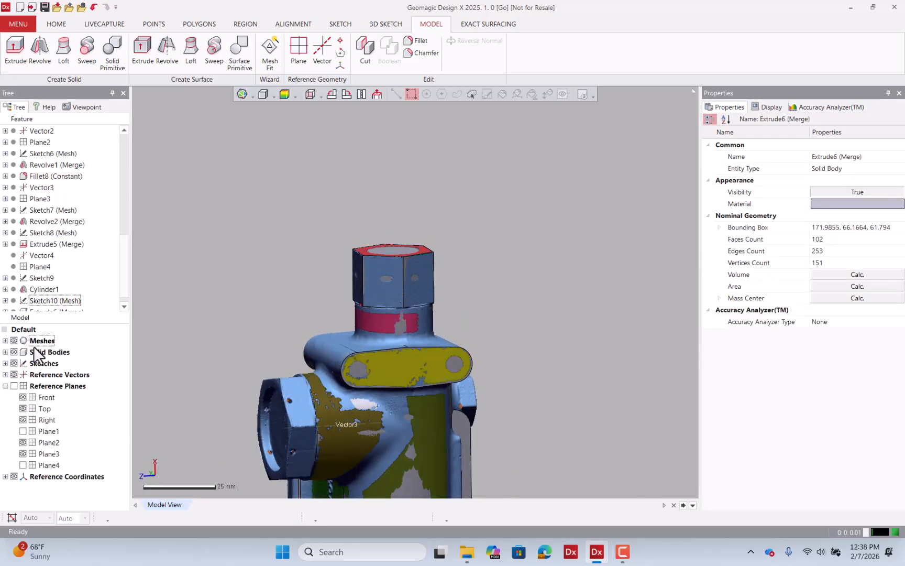
{"action": "left_click", "coordinate": [15, 341]}
{"action": "scroll", "coordinate": [299, 377], "scroll_direction": "up", "scroll_amount": 2}
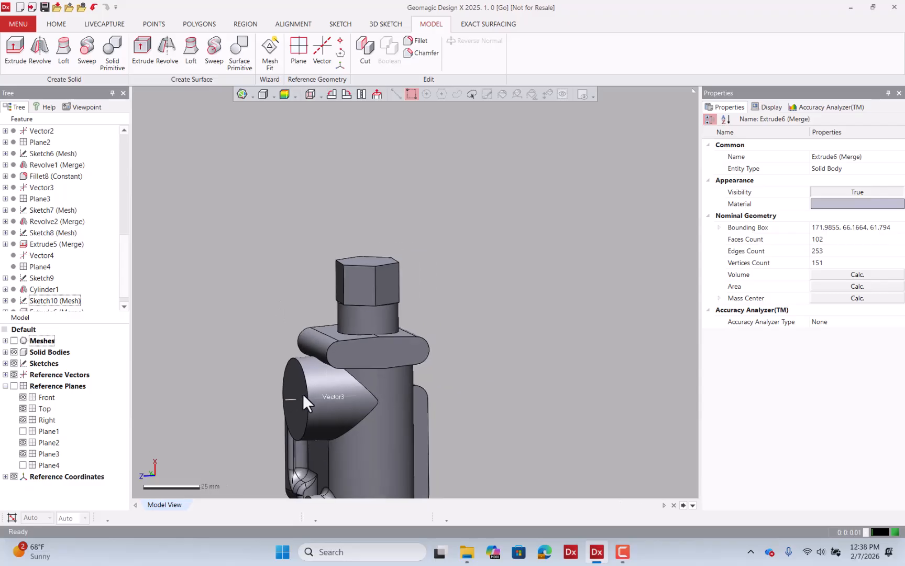
{"action": "left_click", "coordinate": [15, 341]}
{"action": "scroll", "coordinate": [320, 373], "scroll_direction": "up", "scroll_amount": 2}
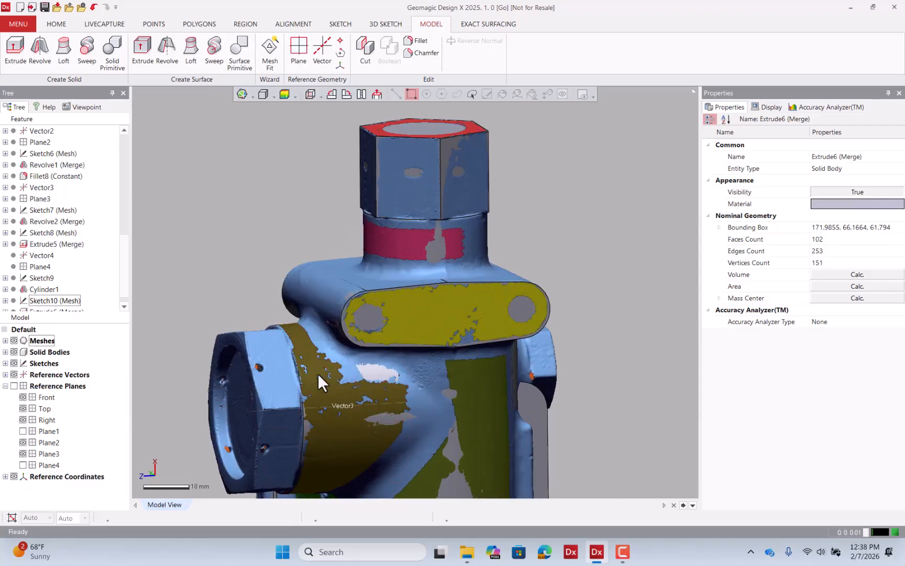
{"action": "left_click", "coordinate": [16, 341]}
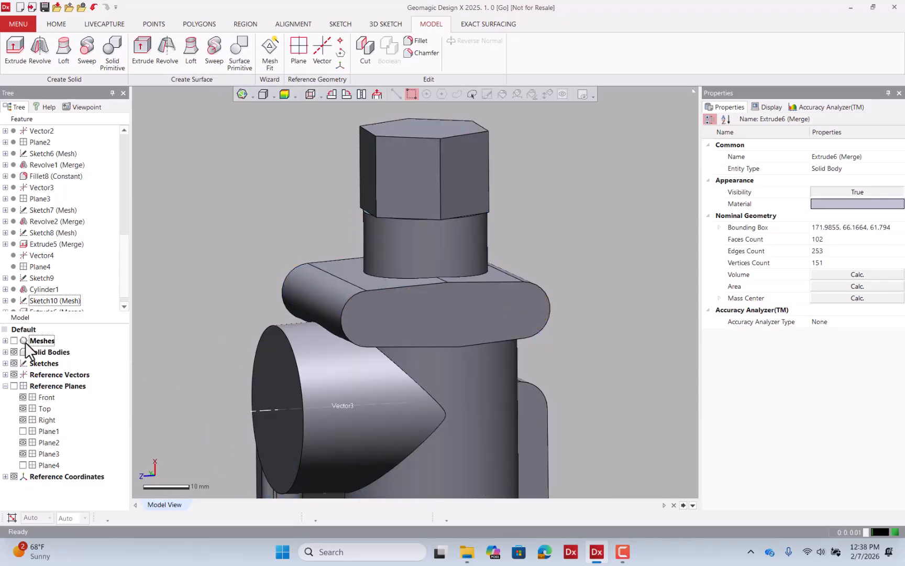
{"action": "left_click", "coordinate": [14, 341]}
{"action": "right_click_drag", "start_coordinate": [278, 388], "coordinate": [460, 396]}
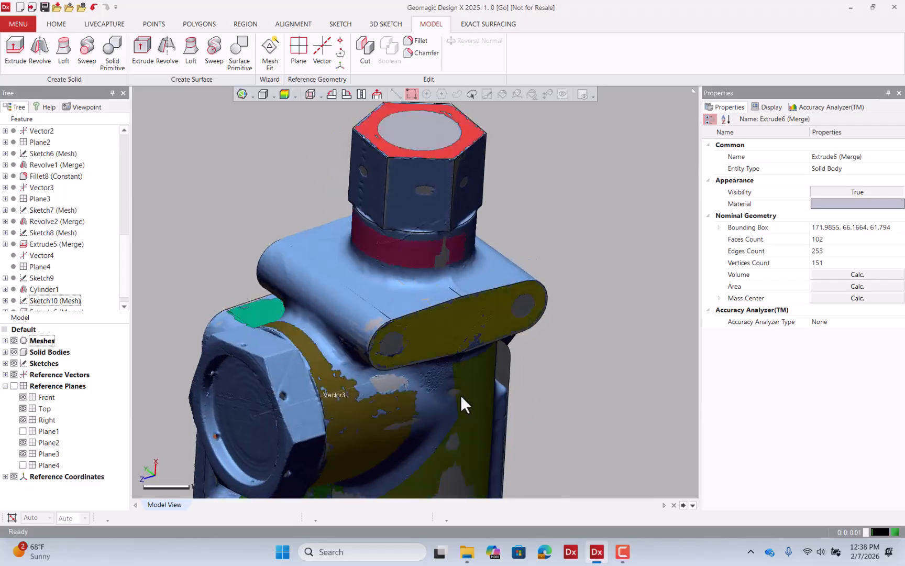
{"action": "left_click", "coordinate": [15, 339]}
{"action": "right_click_drag", "start_coordinate": [301, 361], "coordinate": [283, 368]}
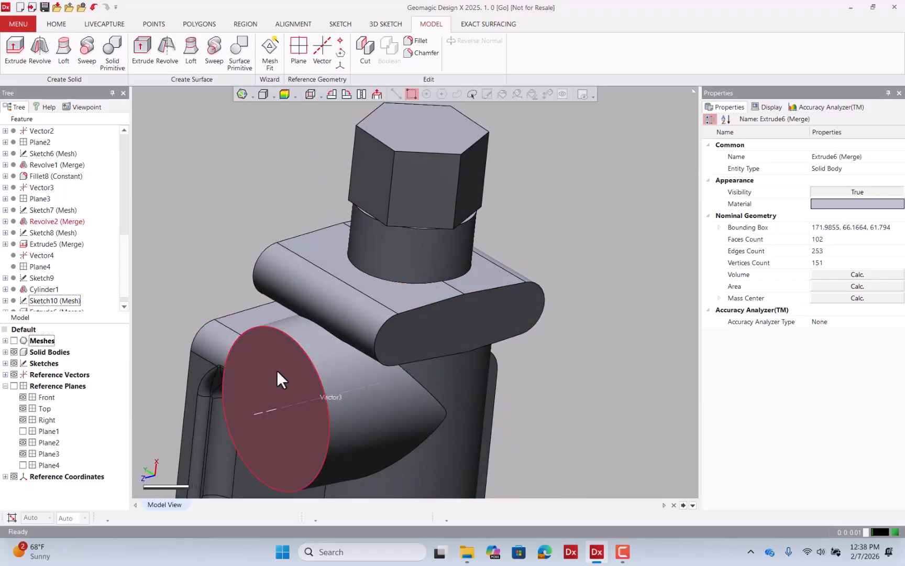
Start a mesh sketch on the side boss's end face with the section plane offset 2.5 mm.
{"action": "right_click", "coordinate": [276, 370]}
{"action": "left_click", "coordinate": [291, 347]}
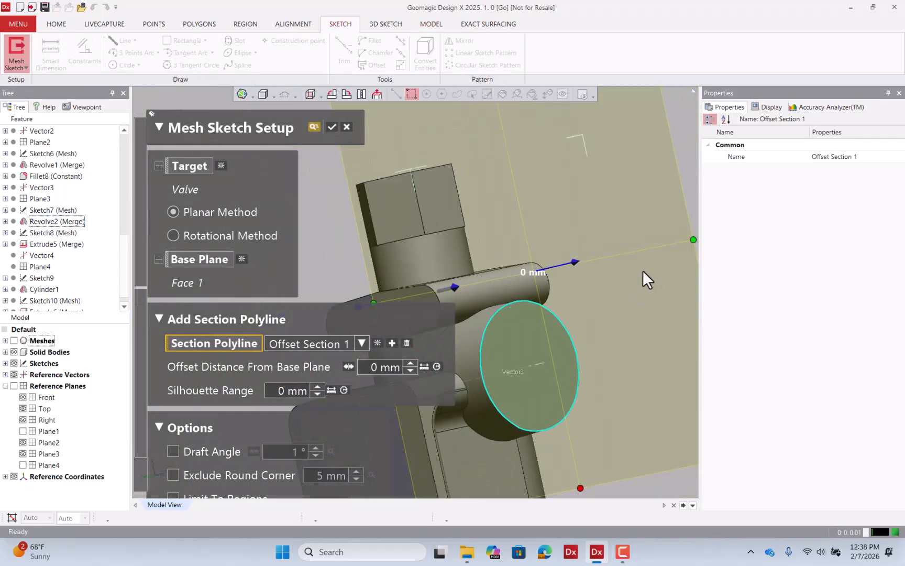
{"action": "left_click", "coordinate": [14, 340]}
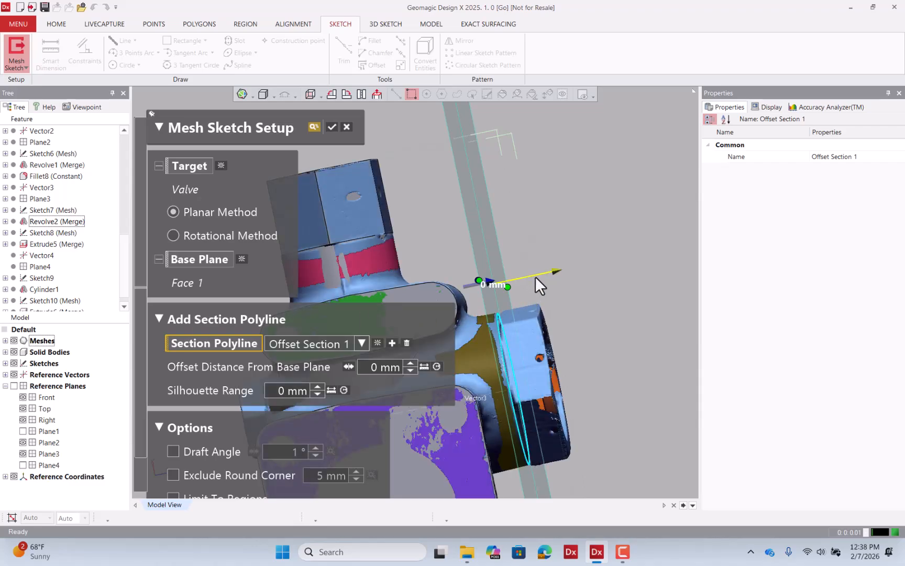
{"action": "left_click_drag", "start_coordinate": [534, 275], "coordinate": [547, 276]}
{"action": "right_click_drag", "start_coordinate": [544, 283], "coordinate": [462, 319]}
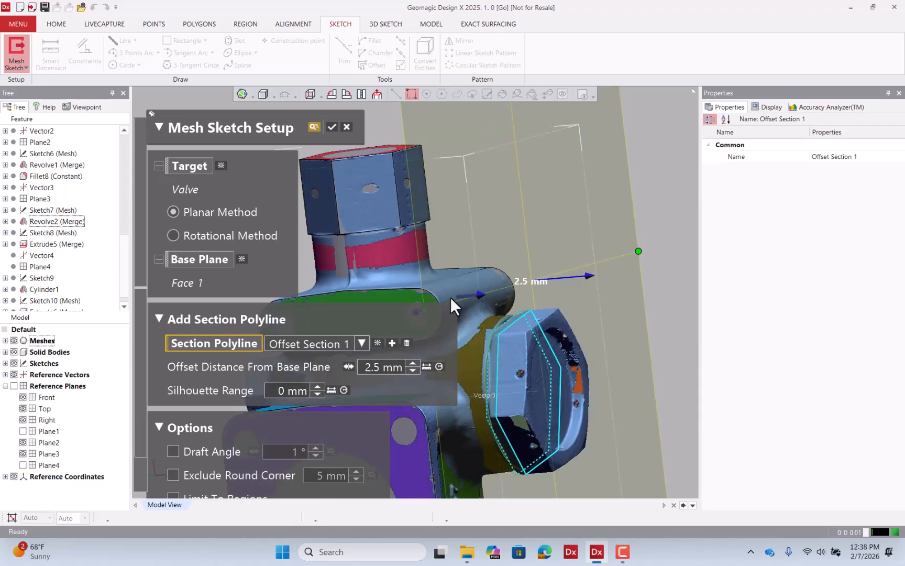
{"action": "left_click", "coordinate": [332, 121]}
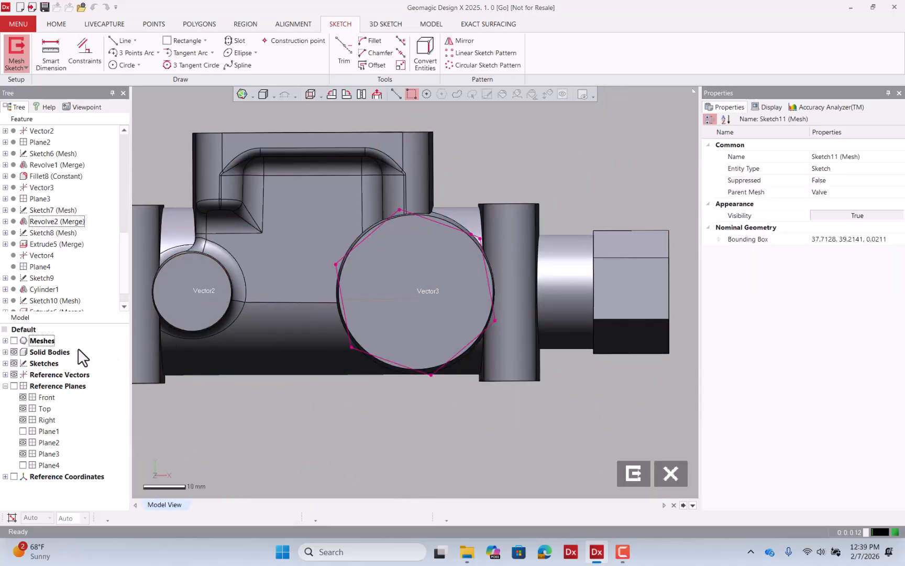
Hide the mesh and solid bodies, then fit six lines along the hexagonal section polyline of the side boss nut.
{"action": "left_click", "coordinate": [14, 340]}
{"action": "left_click", "coordinate": [14, 341]}
{"action": "left_click", "coordinate": [14, 341]}
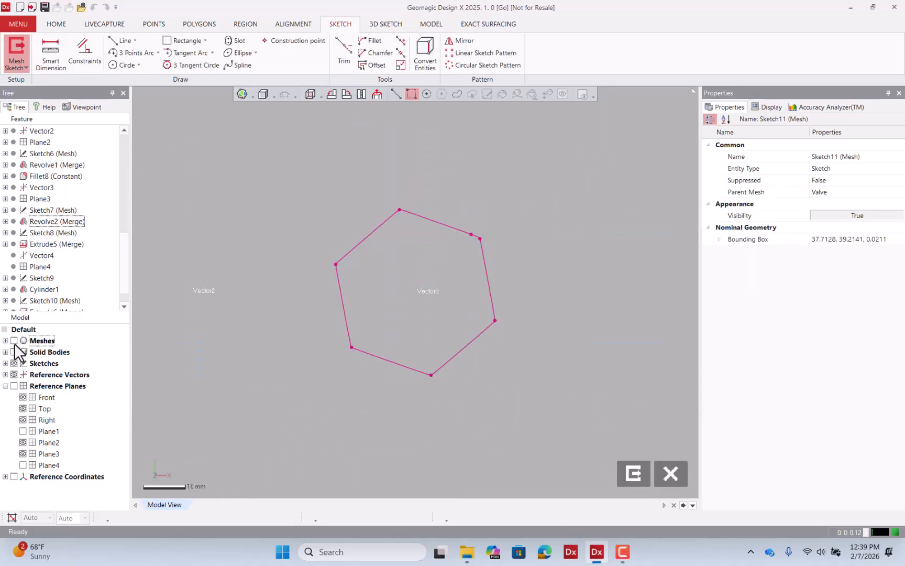
{"action": "left_click", "coordinate": [128, 43]}
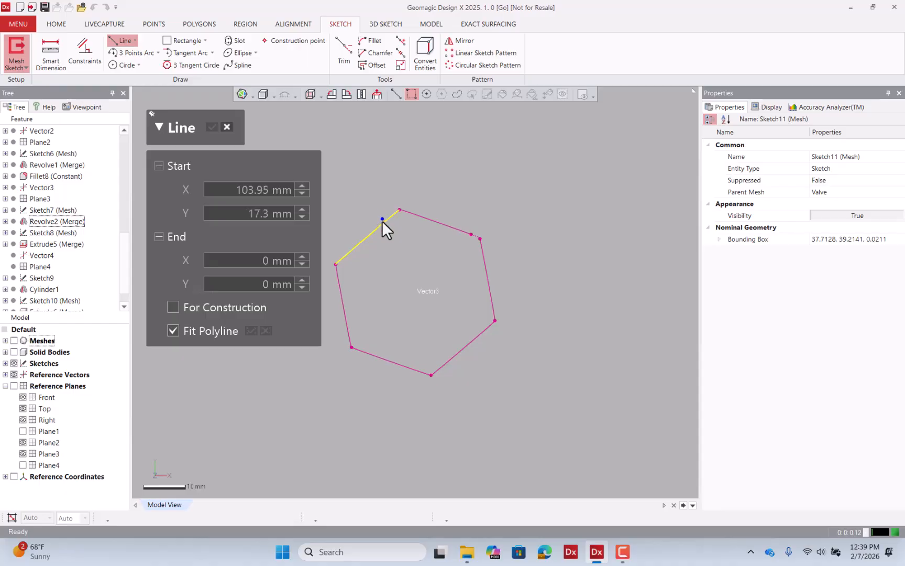
{"action": "left_click", "coordinate": [382, 221]}
{"action": "left_click", "coordinate": [426, 219]}
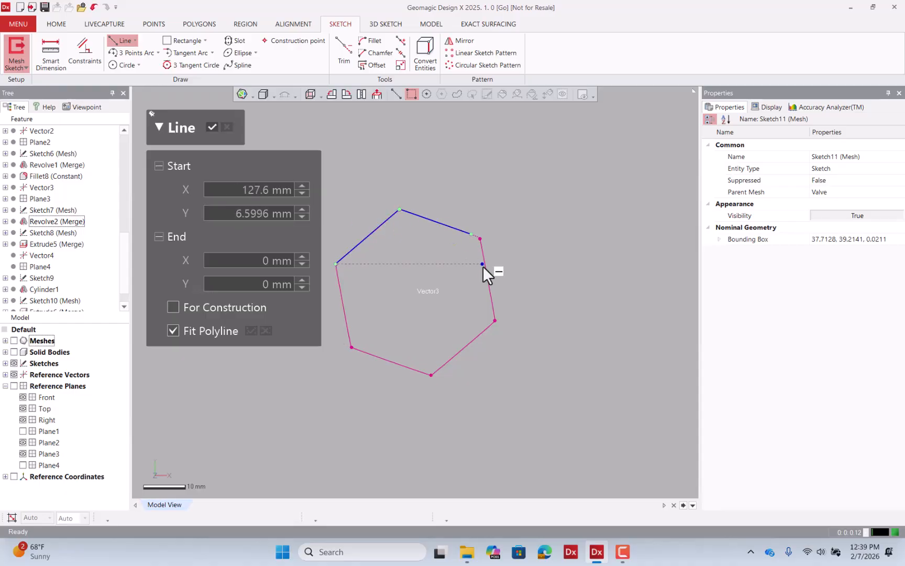
{"action": "left_click", "coordinate": [483, 266]}
{"action": "left_click", "coordinate": [474, 335]}
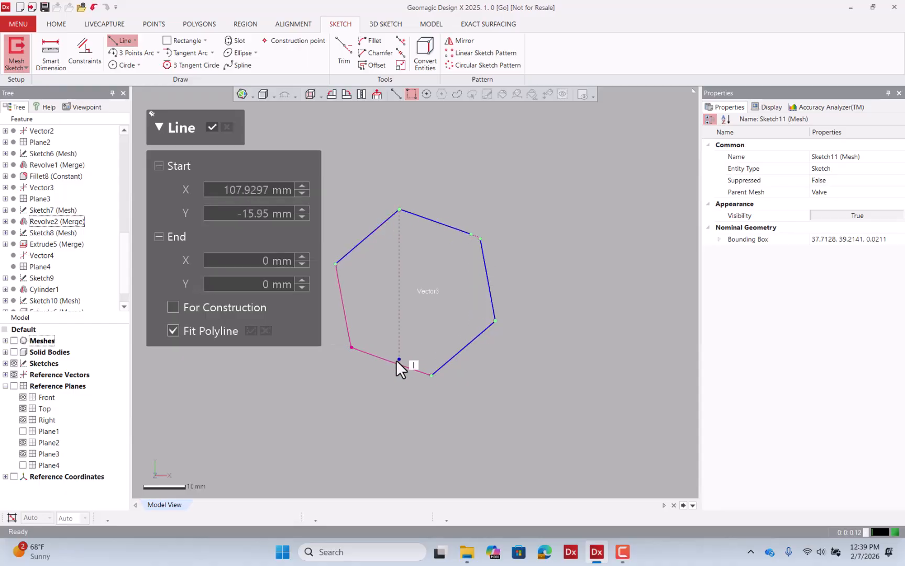
{"action": "left_click", "coordinate": [393, 362]}
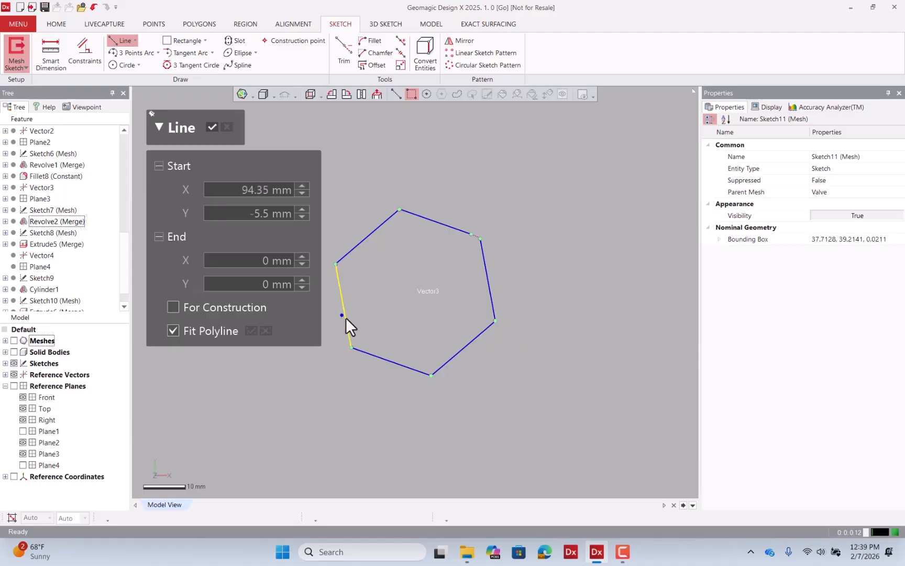
{"action": "left_click", "coordinate": [346, 318]}
{"action": "left_click", "coordinate": [215, 124]}
Corner-trim the hexagon lines so their ends meet at the corners.
{"action": "left_click", "coordinate": [345, 55]}
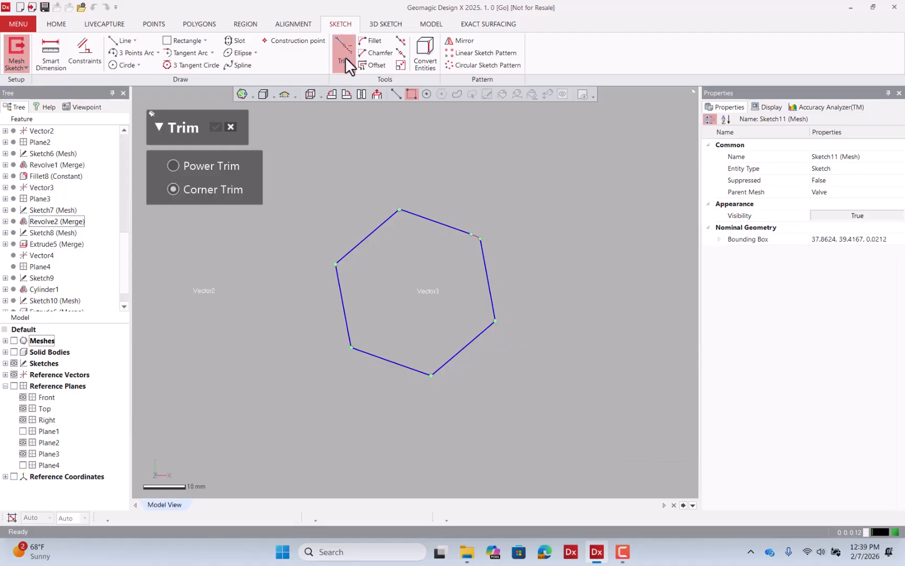
{"action": "mouse_move", "coordinate": [364, 203]}
{"action": "left_mouse_down"}
{"action": "mouse_move", "coordinate": [449, 212]}
{"action": "mouse_move", "coordinate": [507, 276]}
{"action": "mouse_move", "coordinate": [493, 354]}
{"action": "mouse_move", "coordinate": [436, 356]}
{"action": "mouse_move", "coordinate": [368, 377]}
{"action": "mouse_move", "coordinate": [344, 323]}
{"action": "mouse_move", "coordinate": [314, 292]}
{"action": "left_mouse_up"}
{"action": "left_click", "coordinate": [229, 128]}
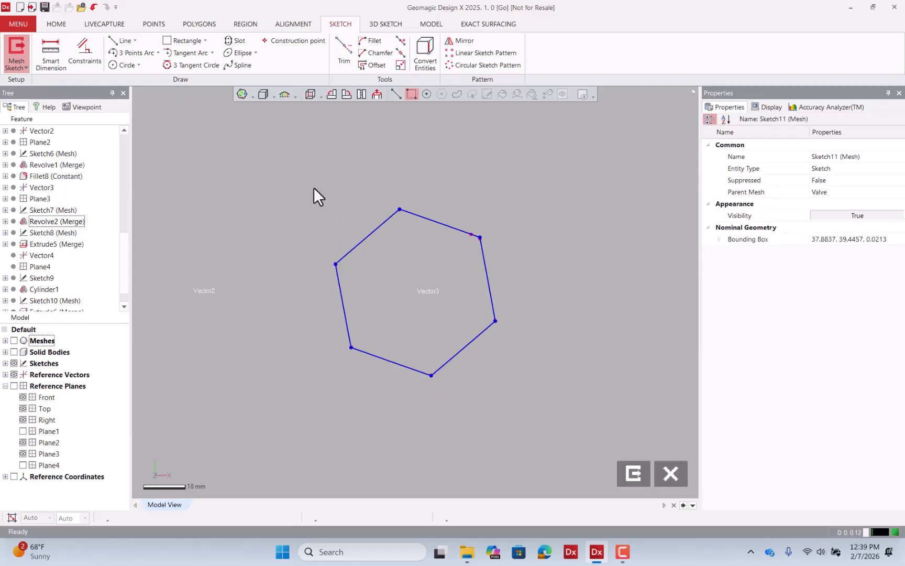
Select all six hexagon lines and constrain them to equal length.
{"action": "left_click", "coordinate": [374, 230]}
{"action": "left_click", "coordinate": [441, 223]}
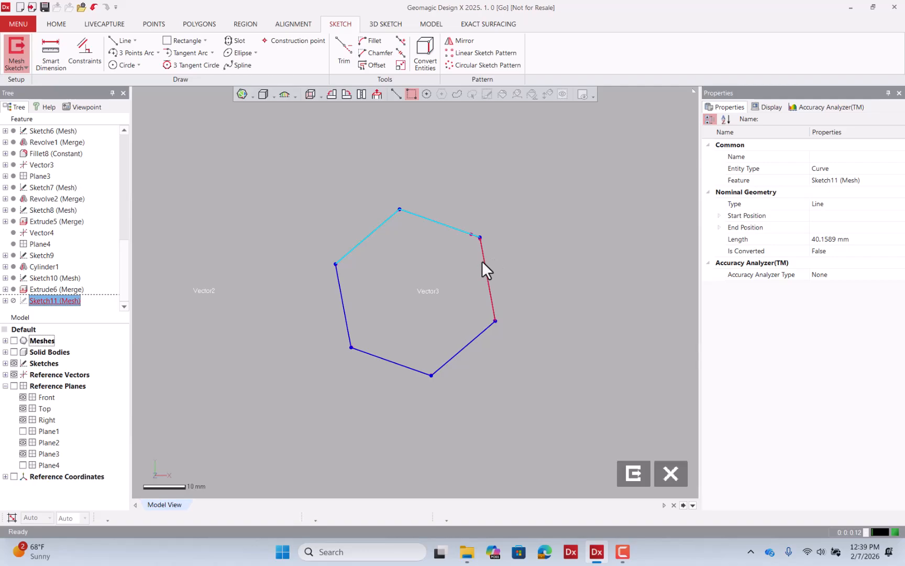
{"action": "left_click", "coordinate": [482, 261]}
{"action": "left_click", "coordinate": [471, 342]}
{"action": "left_click", "coordinate": [391, 362]}
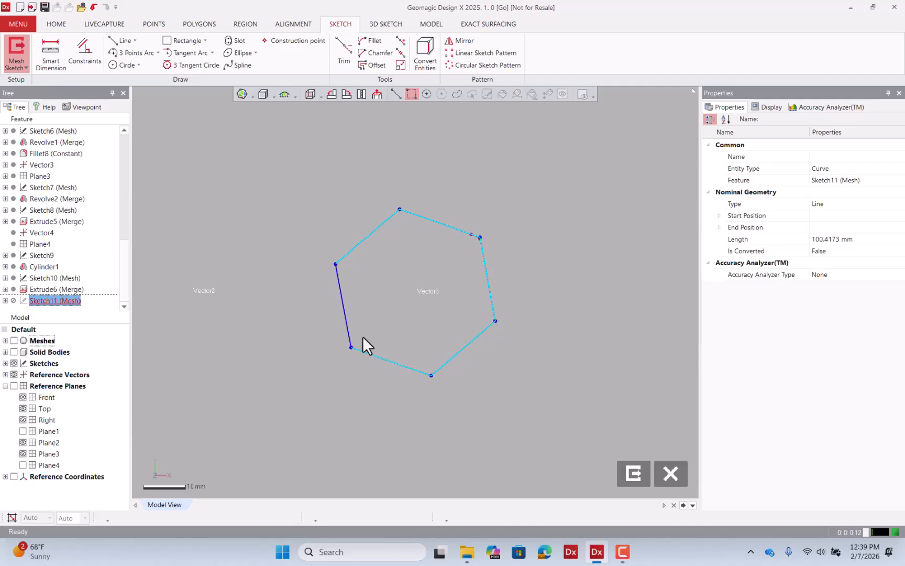
{"action": "left_click", "coordinate": [342, 305]}
{"action": "left_click", "coordinate": [75, 62]}
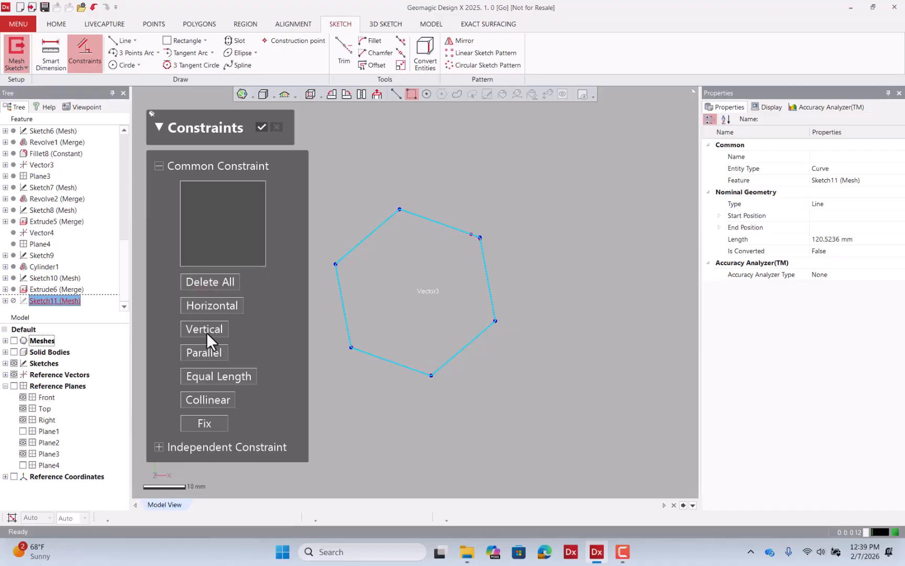
{"action": "left_click", "coordinate": [233, 375]}
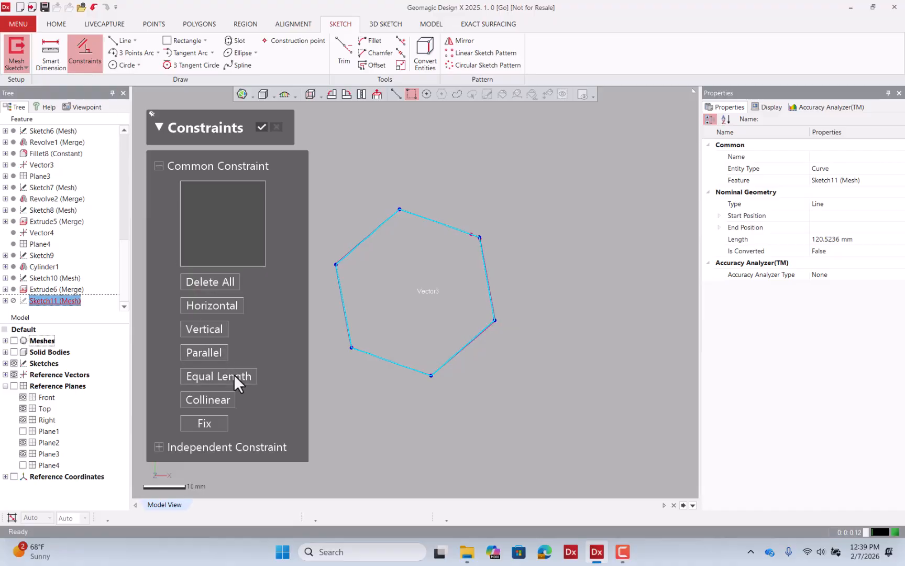
{"action": "left_click", "coordinate": [261, 127]}
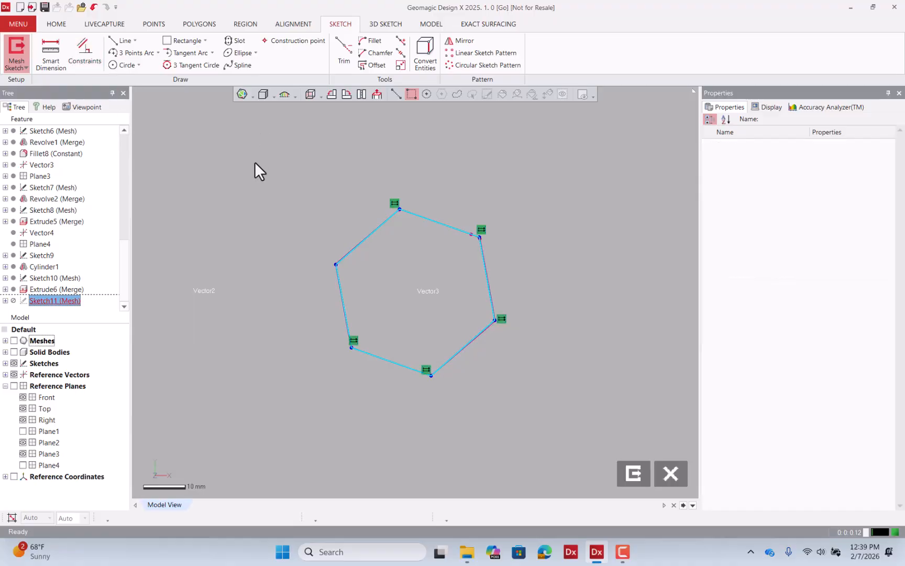
Constrain both pairs of remaining opposite hexagon sides to be parallel and exit the sketch.
{"action": "left_click", "coordinate": [370, 238]}
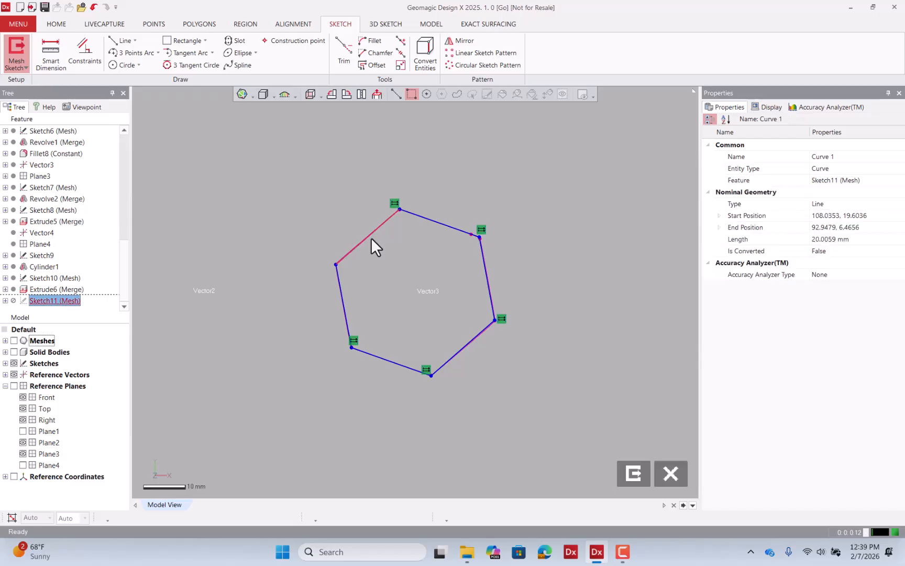
{"action": "left_click", "coordinate": [460, 353], "text": "ctrl"}
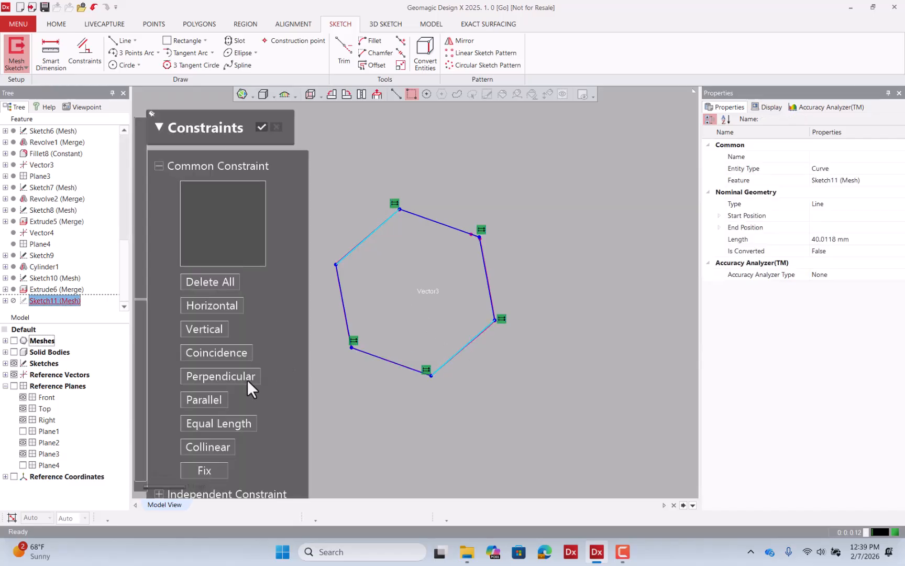
{"action": "left_click", "coordinate": [215, 399]}
{"action": "left_click", "coordinate": [263, 127]}
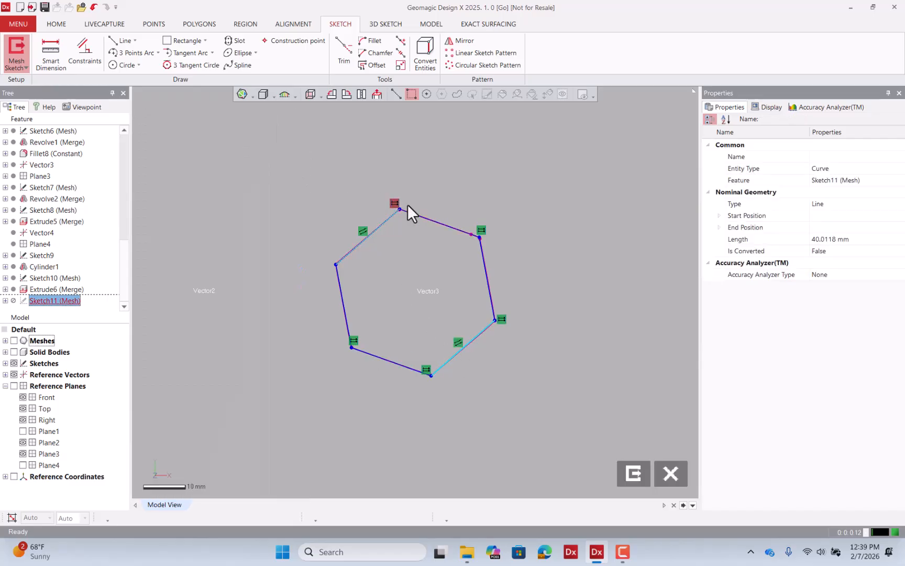
{"action": "left_click", "coordinate": [484, 273]}
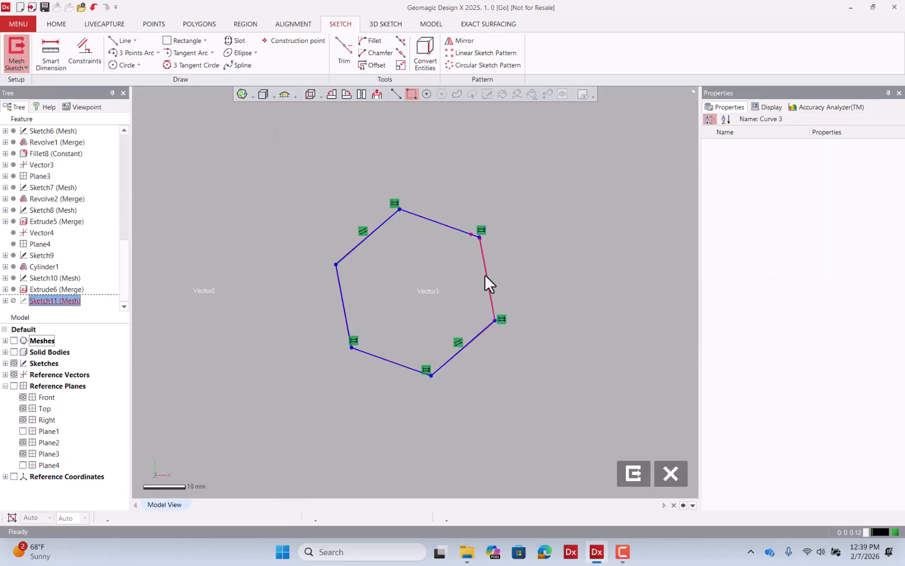
{"action": "left_click", "coordinate": [340, 290], "text": "ctrl"}
{"action": "left_click", "coordinate": [217, 399]}
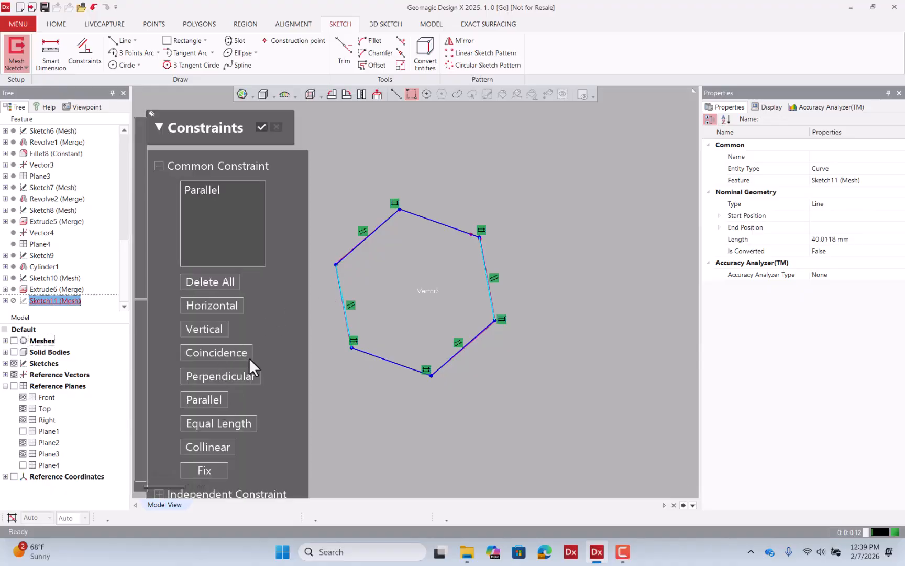
{"action": "left_click", "coordinate": [264, 127]}
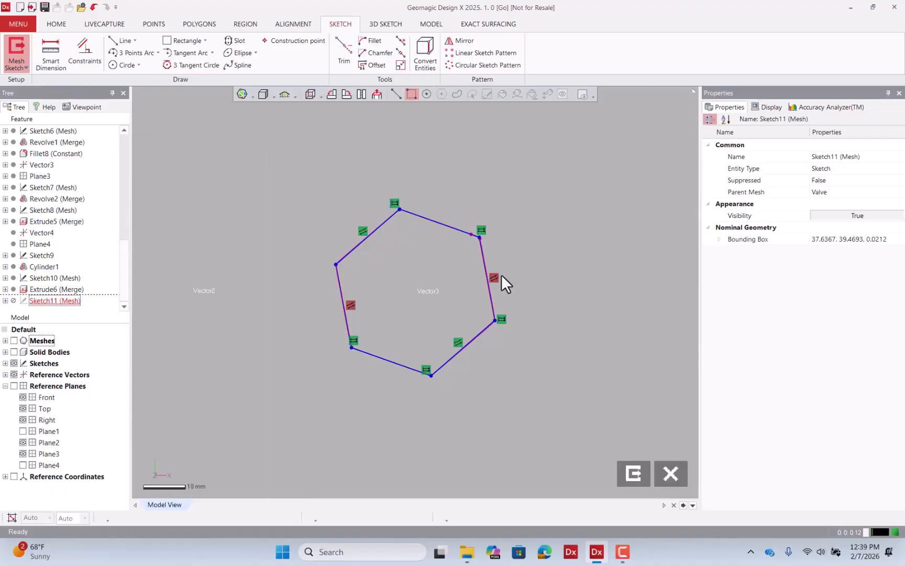
{"action": "left_click", "coordinate": [632, 473]}
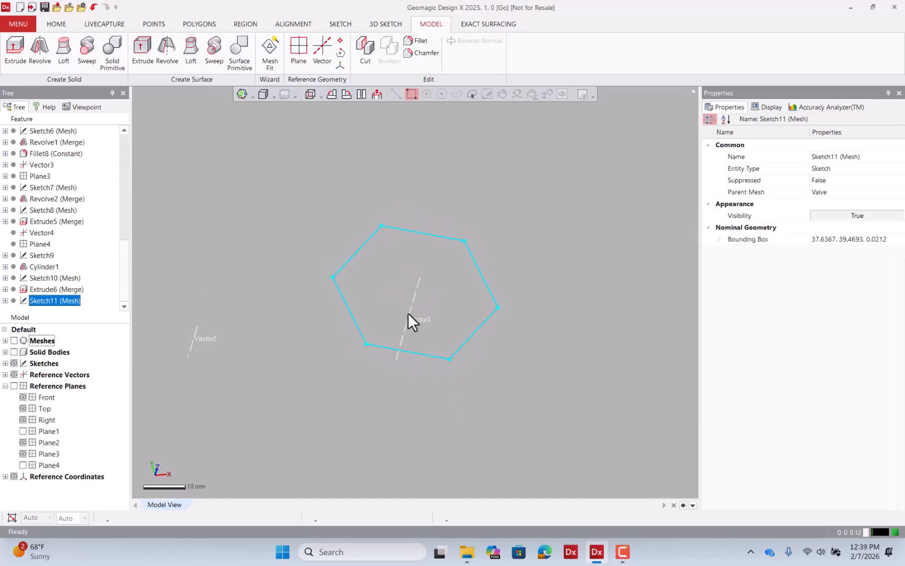
Extrude the hexagon sketch with the Up To Region method to the side nut's end face region.
{"action": "left_click", "coordinate": [14, 340]}
{"action": "right_click_drag", "start_coordinate": [308, 298], "coordinate": [353, 190]}
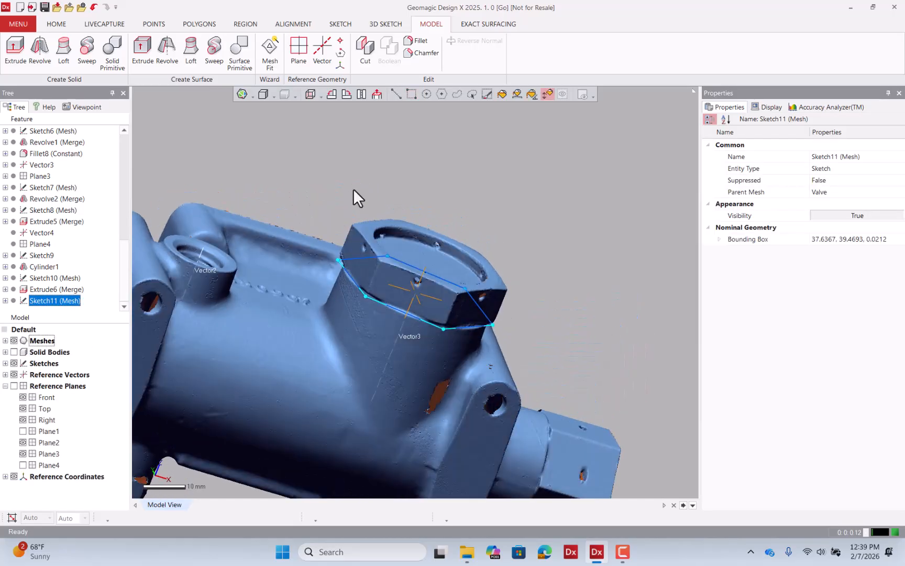
{"action": "left_click", "coordinate": [492, 280]}
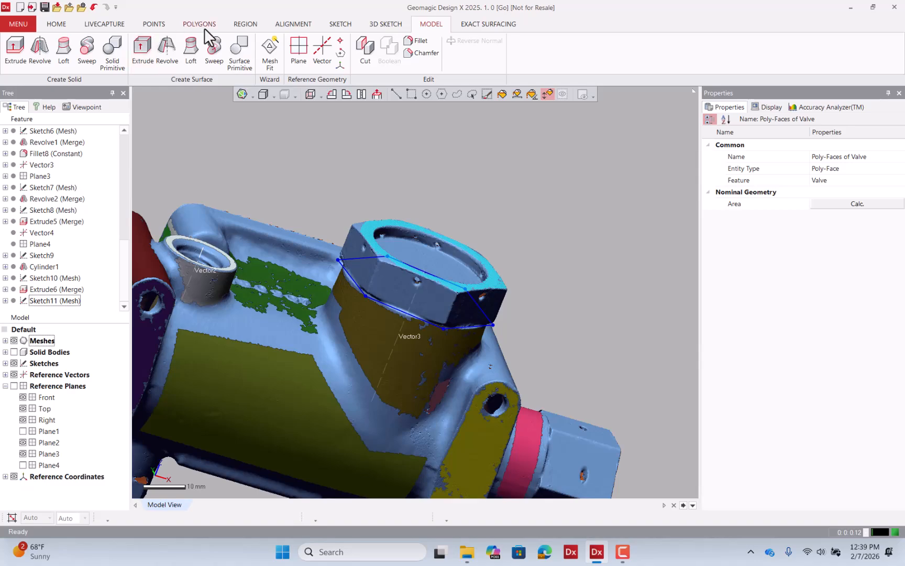
{"action": "left_click", "coordinate": [244, 24]}
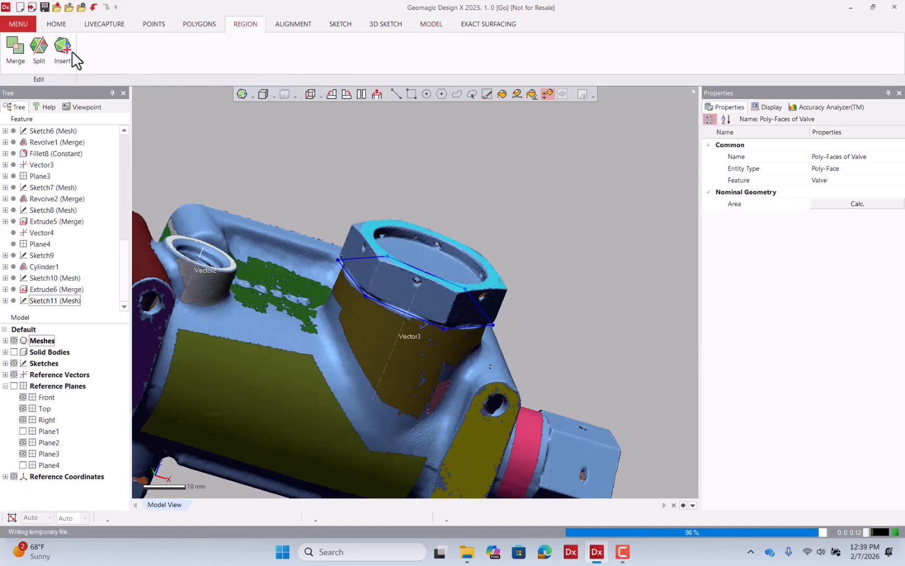
{"action": "left_click", "coordinate": [430, 24]}
{"action": "left_click", "coordinate": [21, 50]}
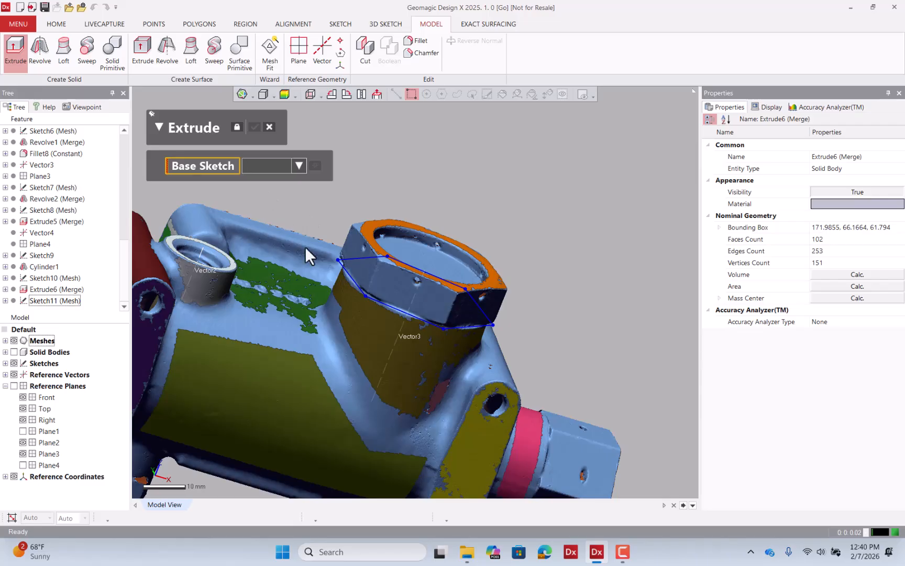
{"action": "left_click", "coordinate": [348, 275]}
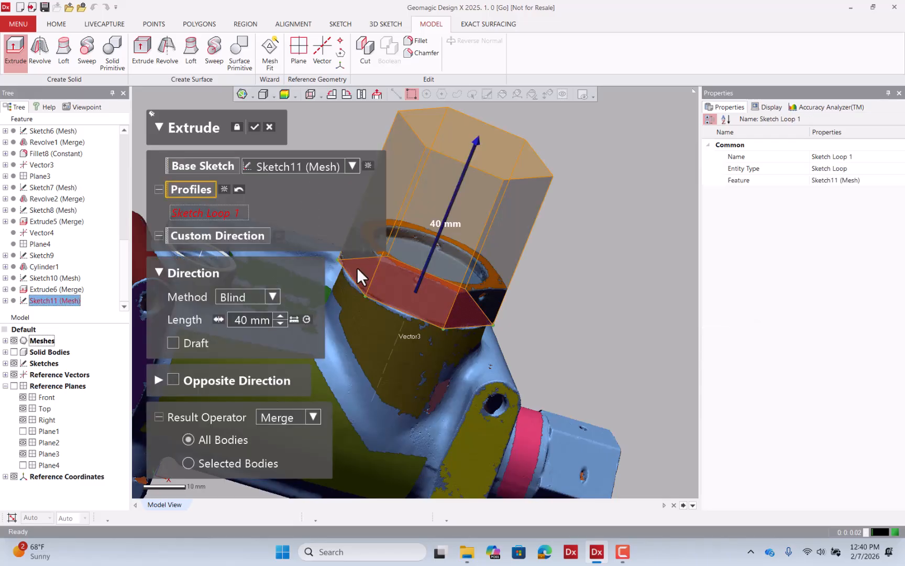
{"action": "left_click", "coordinate": [263, 295]}
{"action": "left_click", "coordinate": [266, 363]}
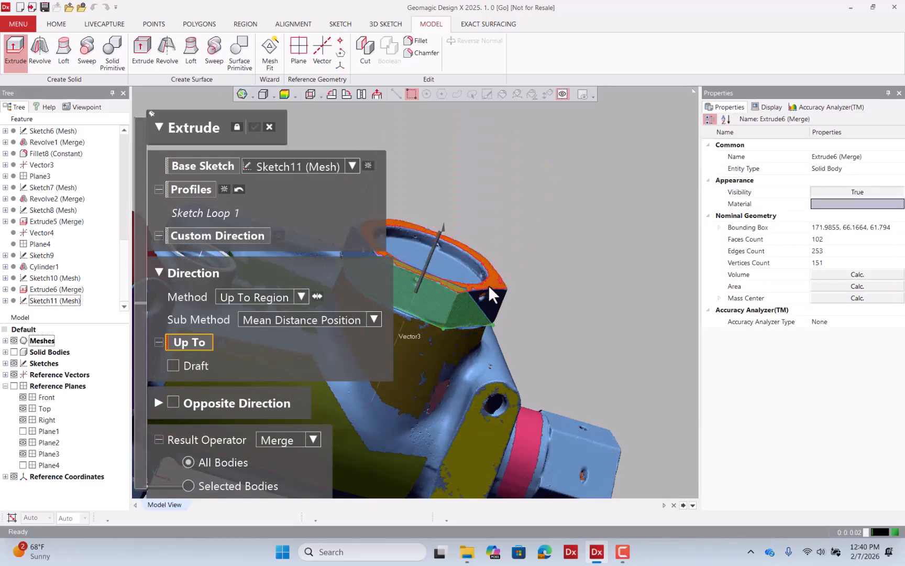
{"action": "left_click", "coordinate": [488, 282]}
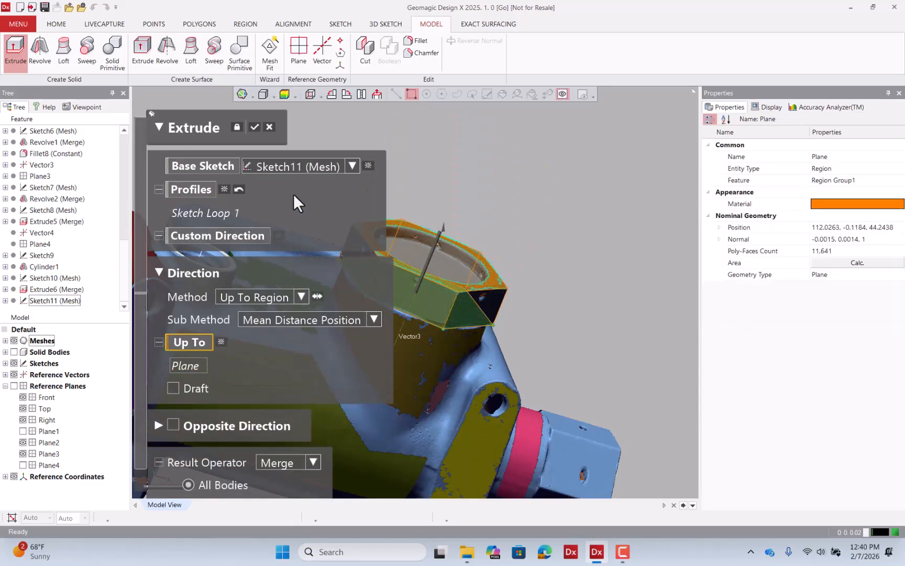
{"action": "left_click", "coordinate": [255, 127]}
Show the solid bodies and start a mesh sketch on the new nut's end face region.
{"action": "left_click", "coordinate": [14, 351]}
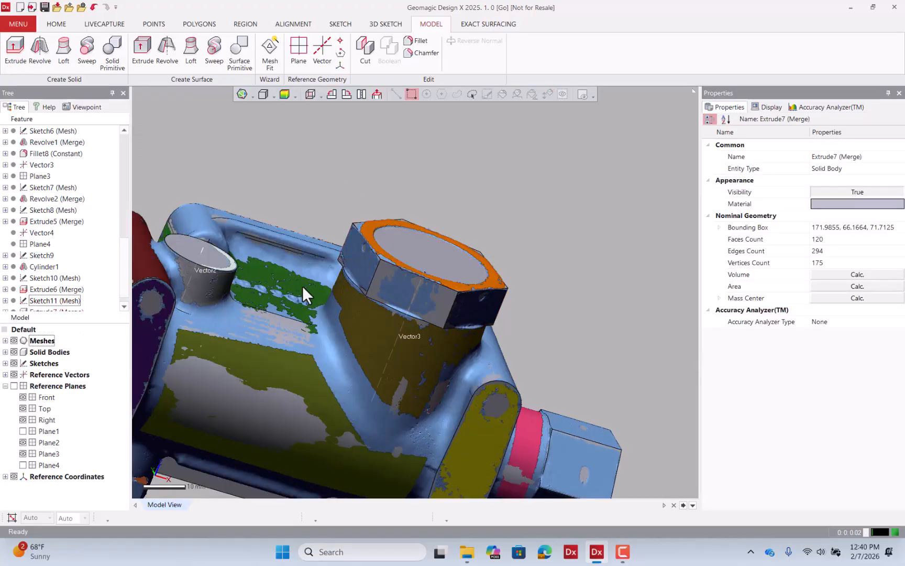
{"action": "right_click", "coordinate": [427, 251]}
{"action": "left_click", "coordinate": [438, 225]}
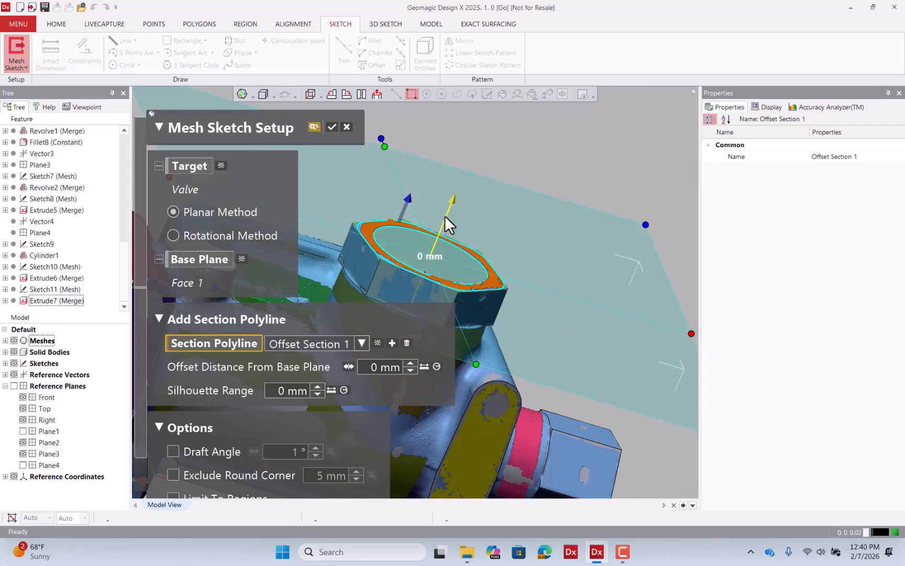
{"action": "left_click_drag", "start_coordinate": [445, 214], "coordinate": [447, 220]}
{"action": "left_click", "coordinate": [330, 127]}
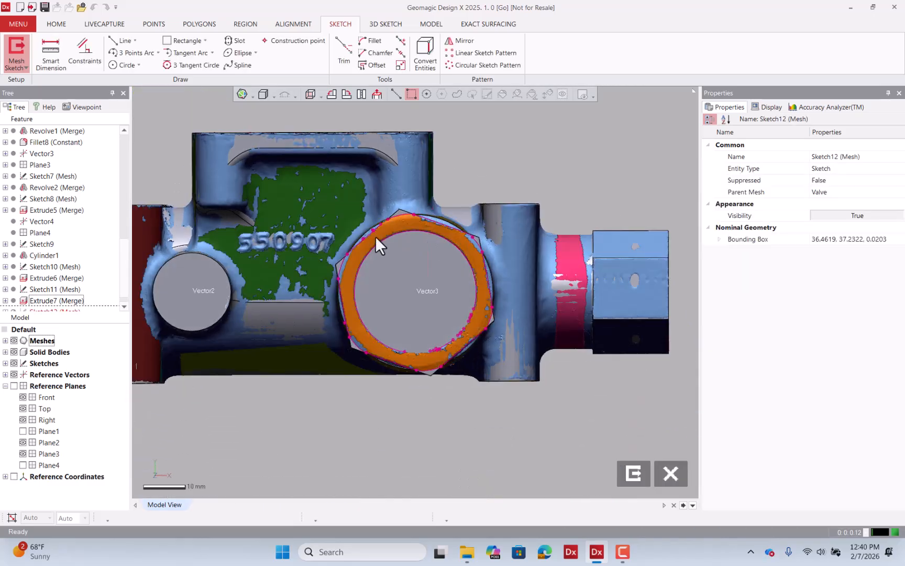
Fit a circle to the inner bore section polyline of the nut and exit the sketch.
{"action": "left_click", "coordinate": [15, 340]}
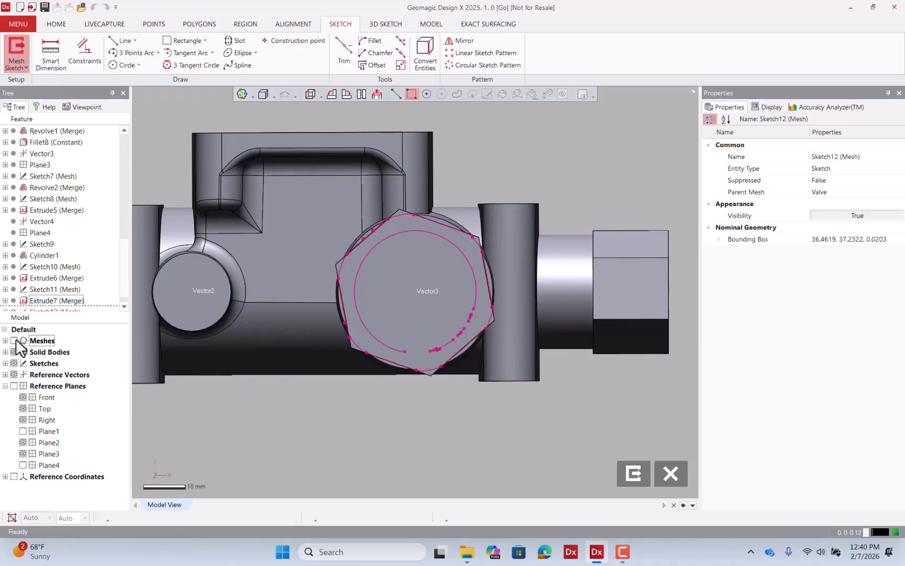
{"action": "left_click", "coordinate": [14, 352]}
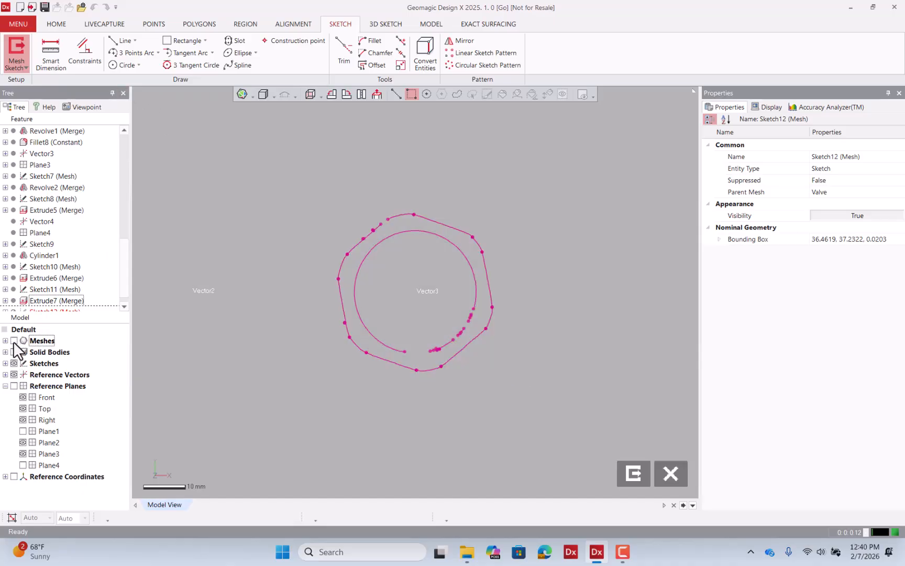
{"action": "left_click", "coordinate": [14, 341]}
{"action": "left_click", "coordinate": [125, 65]}
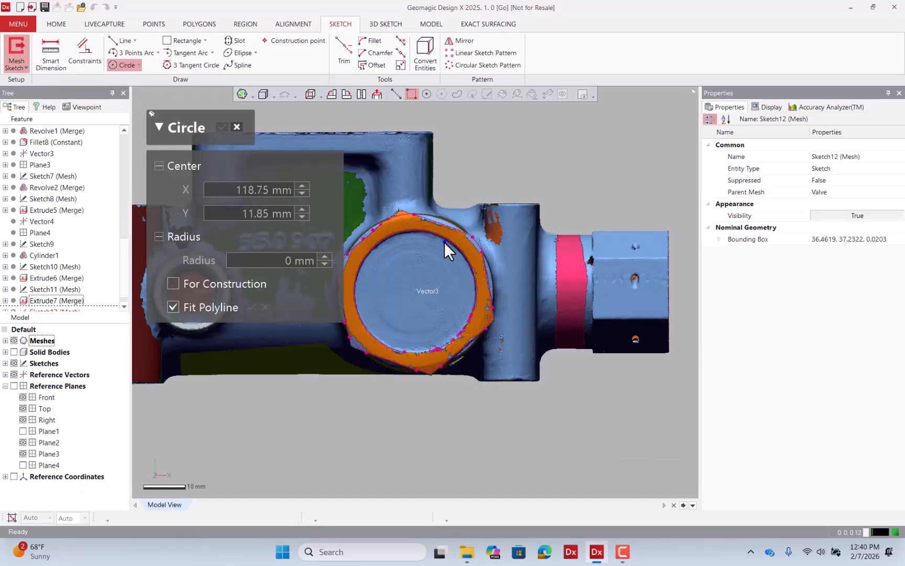
{"action": "left_click", "coordinate": [448, 240]}
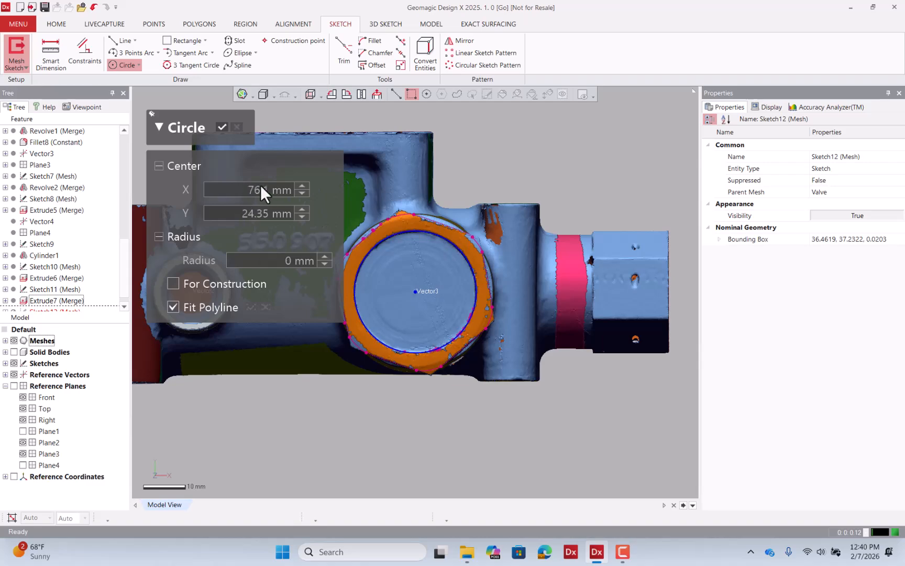
{"action": "left_click", "coordinate": [222, 128]}
{"action": "left_click", "coordinate": [633, 481]}
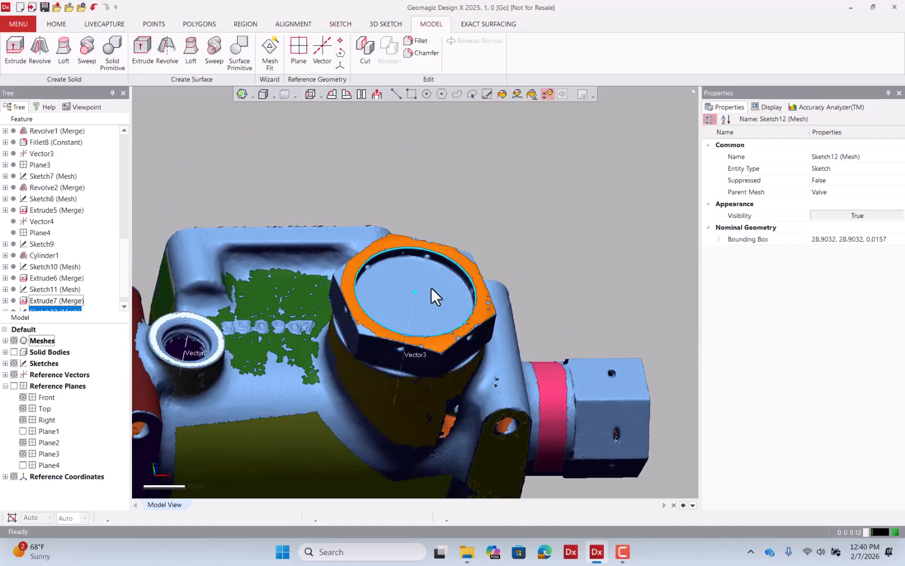
Insert a separate region for the circular face inside the nut's bore.
{"action": "left_click", "coordinate": [426, 273]}
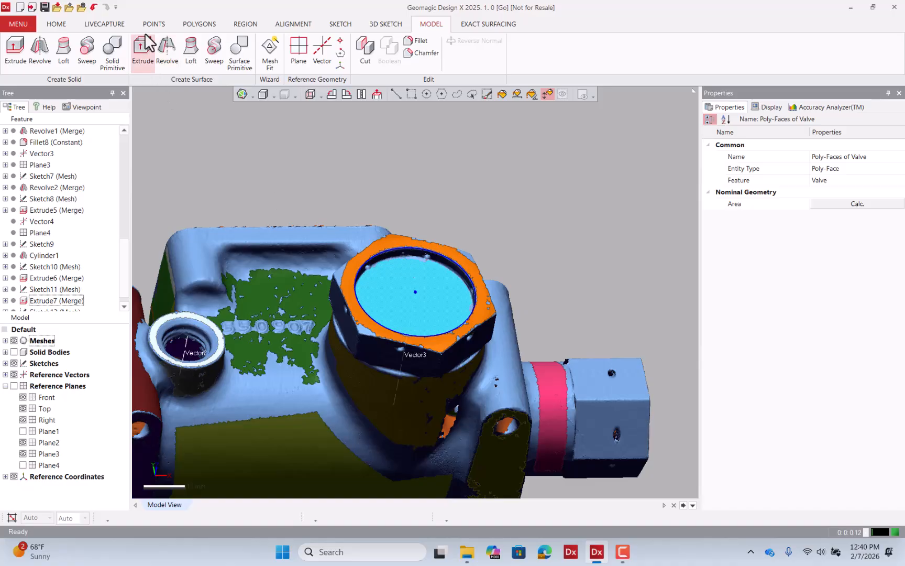
{"action": "left_click", "coordinate": [244, 24]}
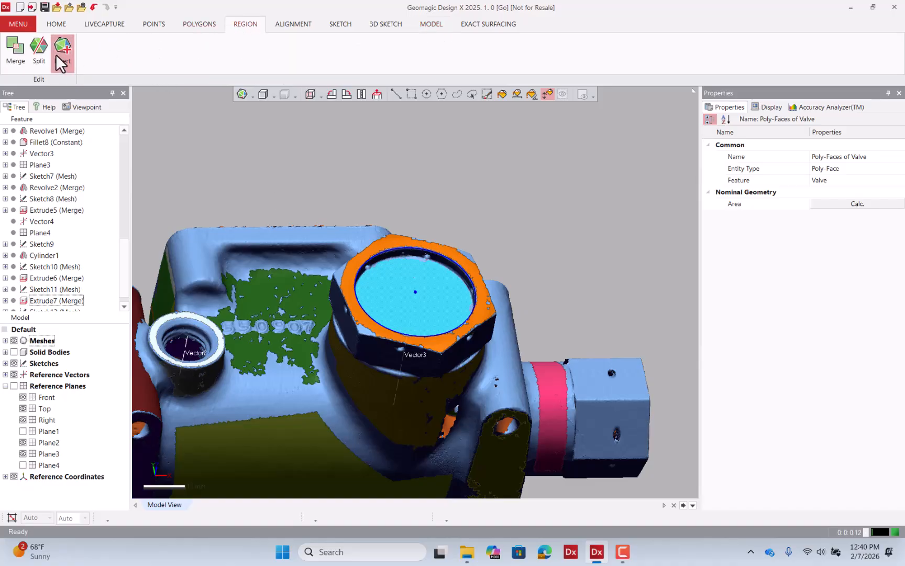
{"action": "left_click", "coordinate": [418, 299]}
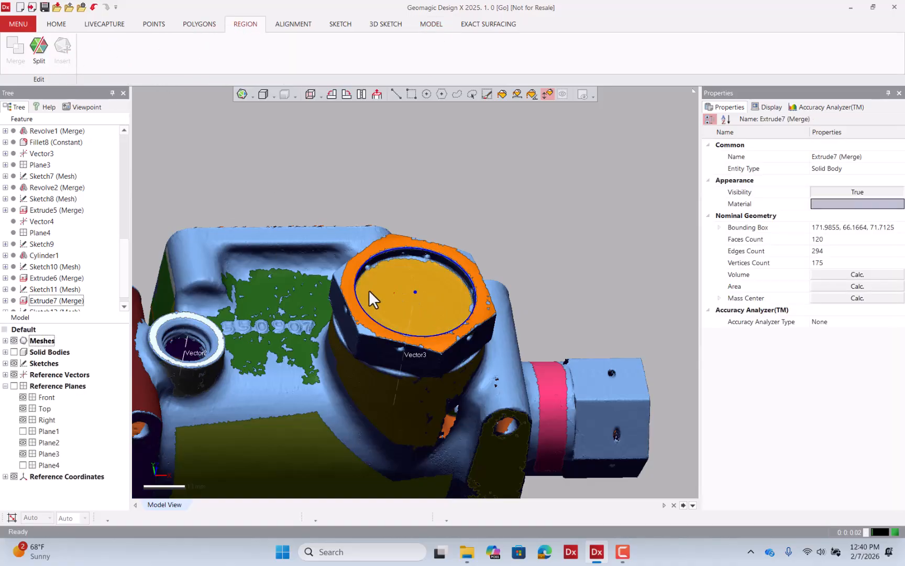
{"action": "scroll", "coordinate": [125, 280], "scroll_direction": "down", "scroll_amount": 1}
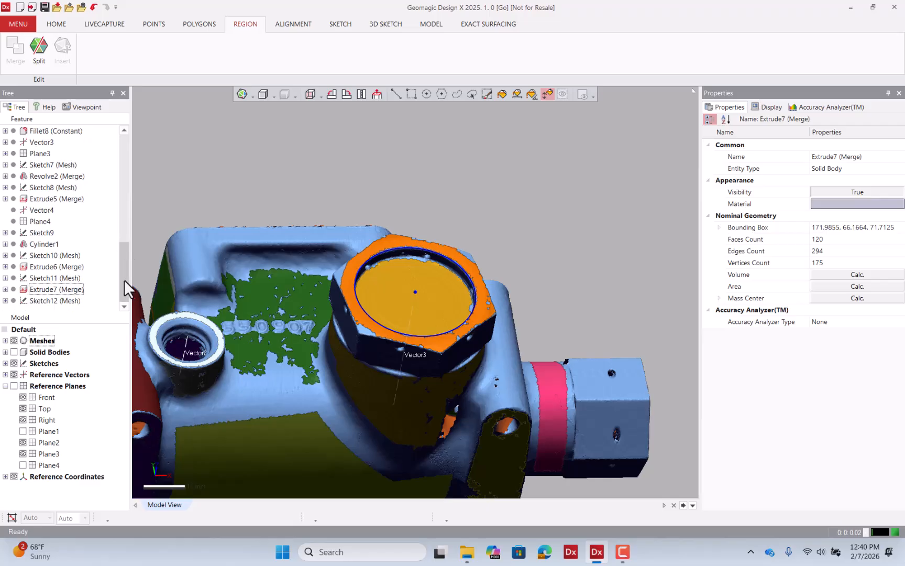
{"action": "left_click", "coordinate": [431, 25]}
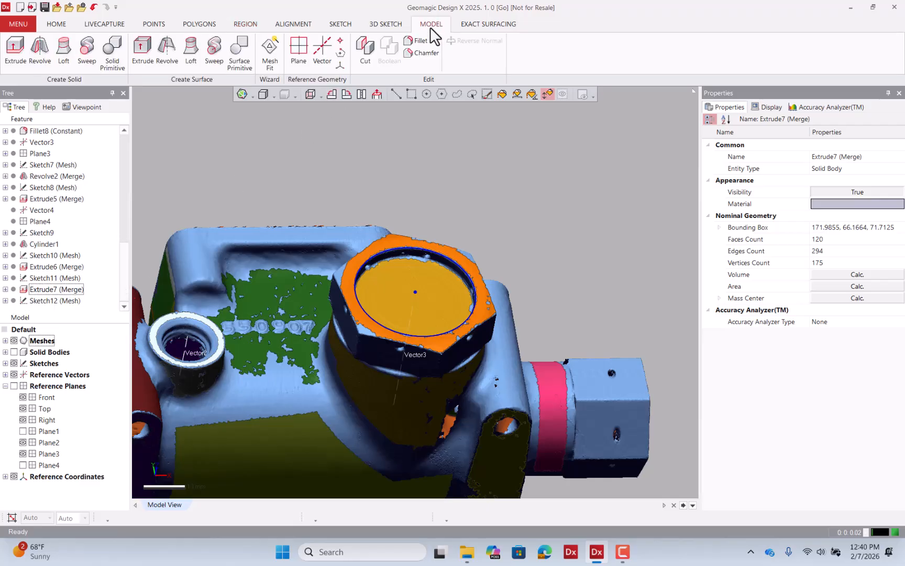
Cut-extrude the bore circle sketch with the Up To Region method to the nut's inner bore face region.
{"action": "left_click", "coordinate": [15, 48]}
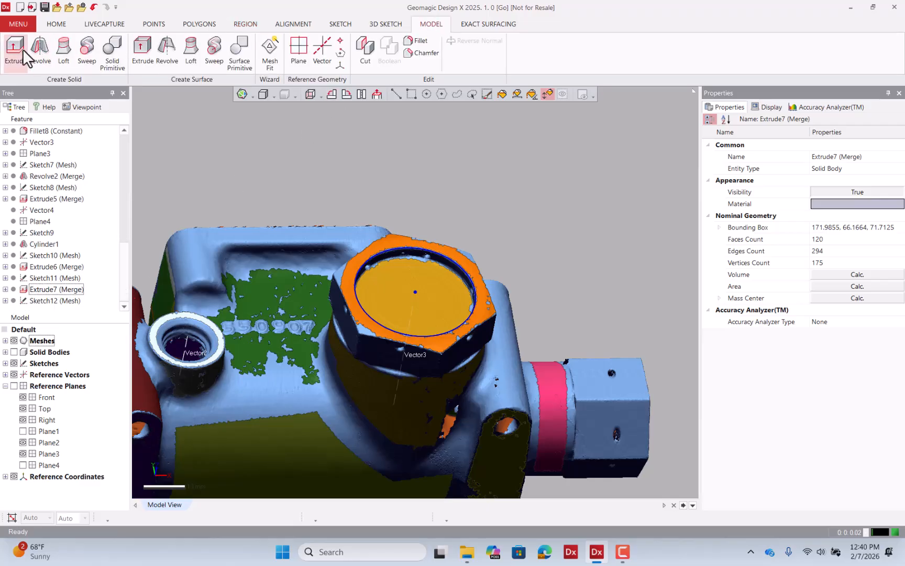
{"action": "left_click", "coordinate": [428, 250]}
{"action": "left_click", "coordinate": [265, 294]}
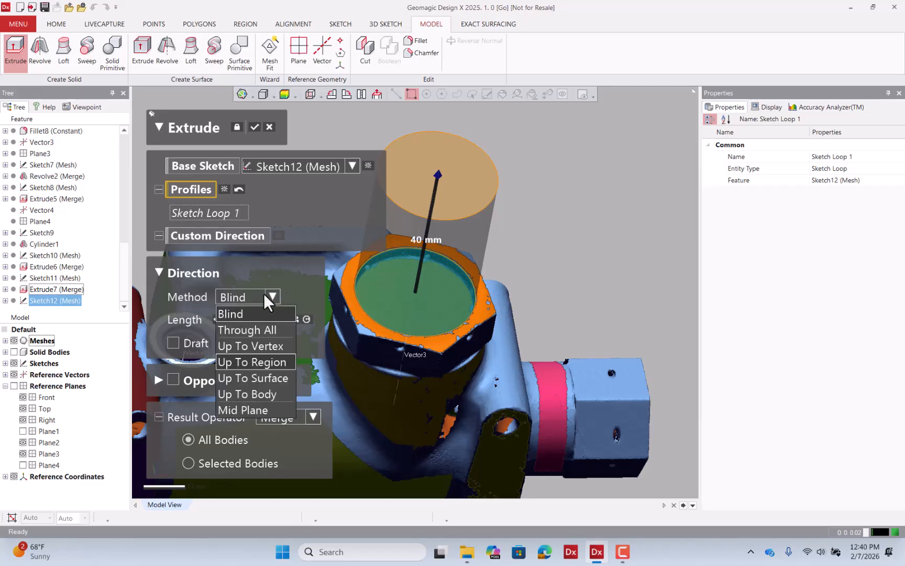
{"action": "left_click", "coordinate": [252, 362]}
{"action": "left_click", "coordinate": [421, 315]}
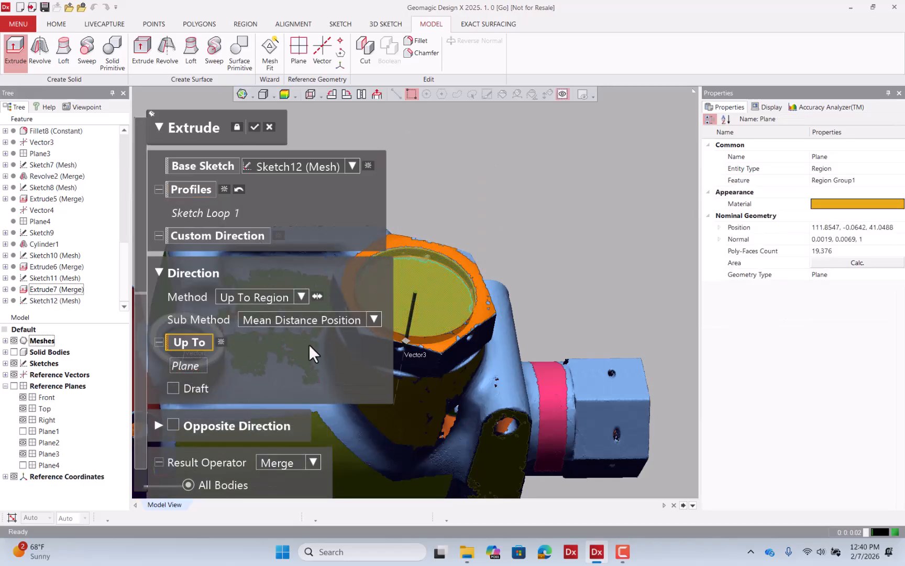
{"action": "left_click", "coordinate": [282, 463]}
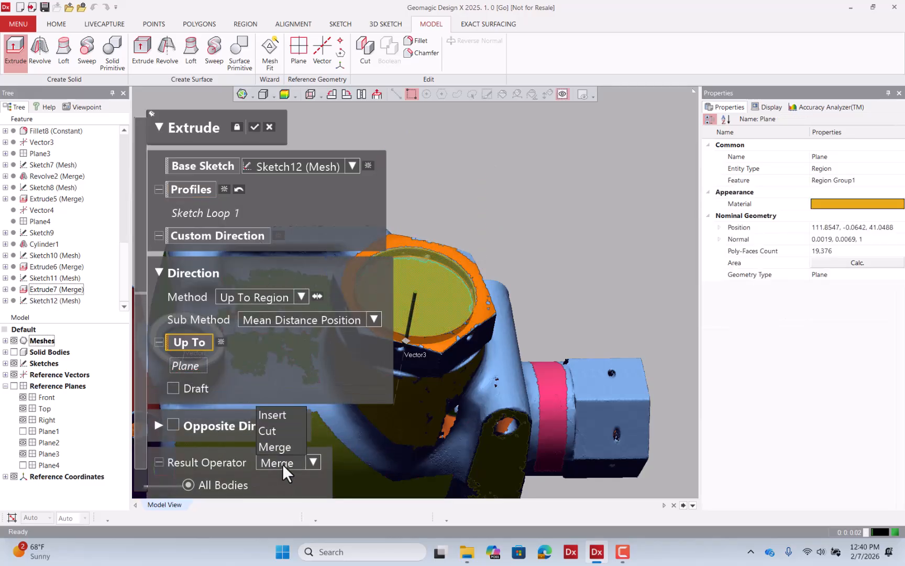
{"action": "left_click", "coordinate": [275, 431]}
{"action": "left_click", "coordinate": [255, 127]}
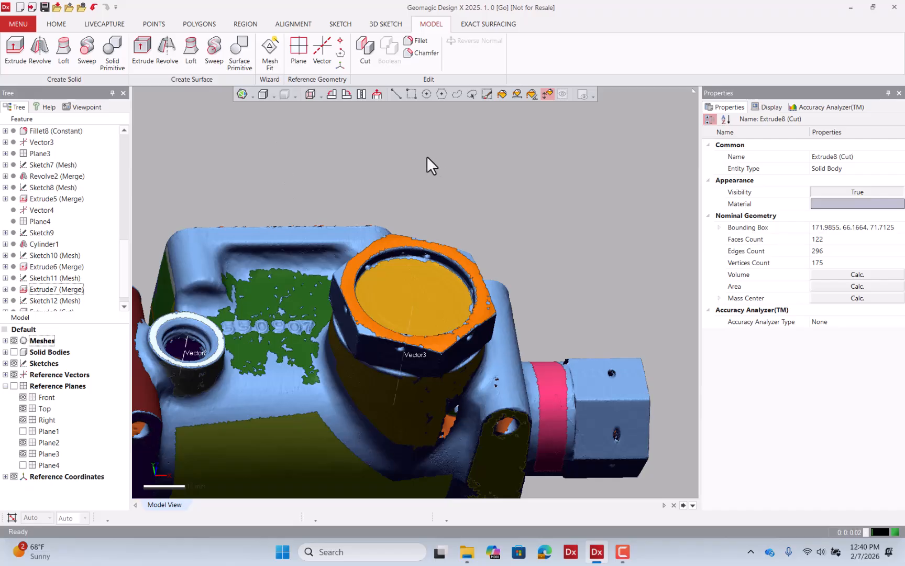
Display the deviation map comparing the solid body against the scanned mesh.
{"action": "left_click", "coordinate": [14, 352]}
{"action": "right_click_drag", "start_coordinate": [445, 314], "coordinate": [408, 178]}
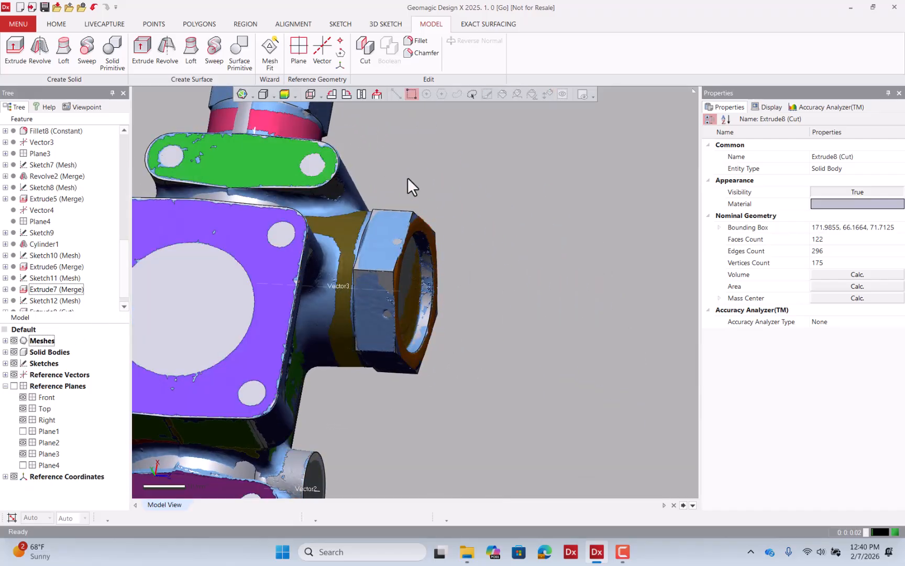
{"action": "left_click", "coordinate": [285, 94]}
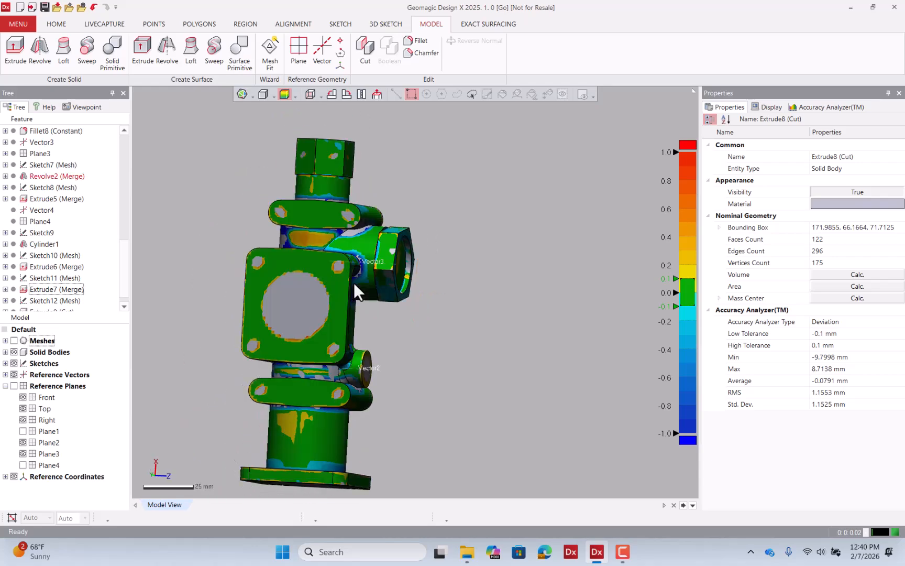
{"action": "scroll", "coordinate": [354, 225], "scroll_direction": "up", "scroll_amount": 3}
Fillet the two edges where the side nut boss meets the upper lug with a 4 mm radius.
{"action": "left_click", "coordinate": [416, 41]}
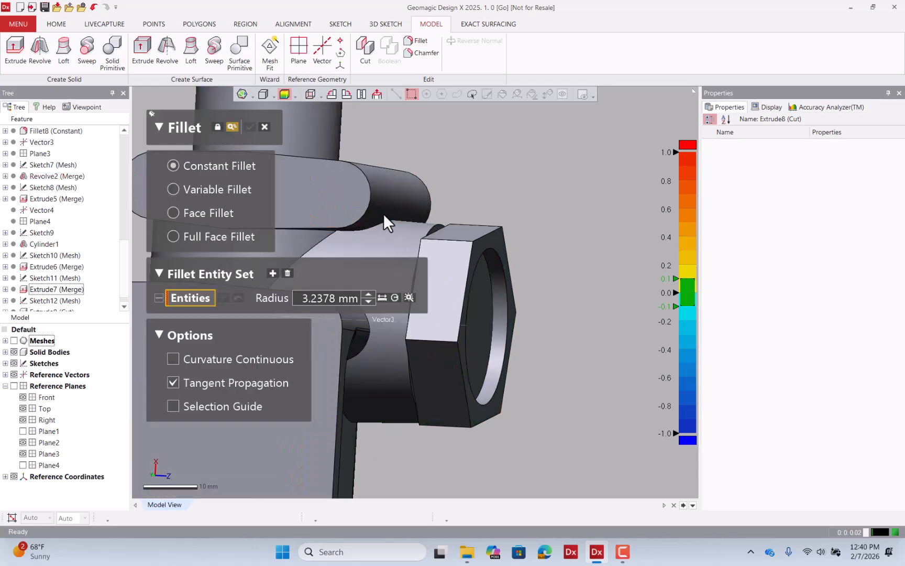
{"action": "right_click_drag", "start_coordinate": [381, 165], "coordinate": [375, 184]}
{"action": "left_click", "coordinate": [328, 242]}
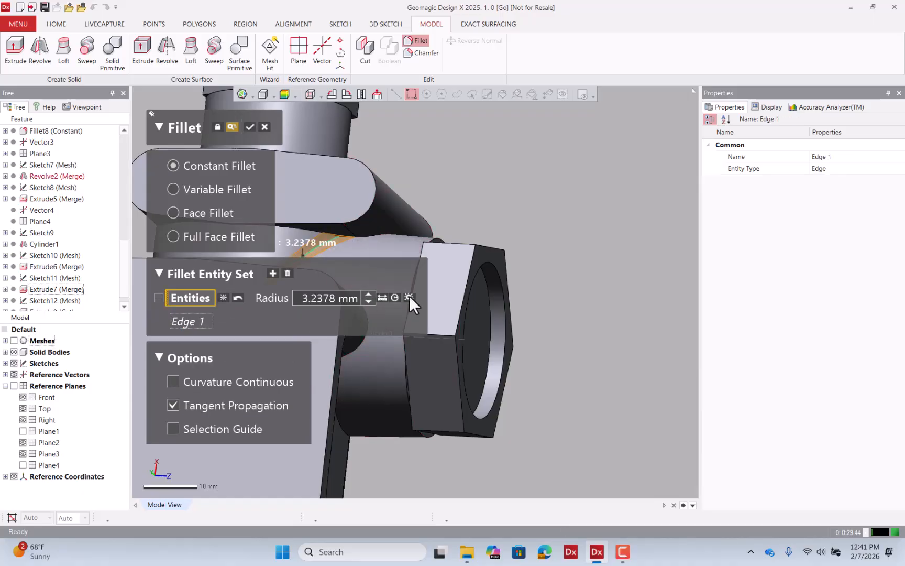
{"action": "left_click", "coordinate": [385, 297]}
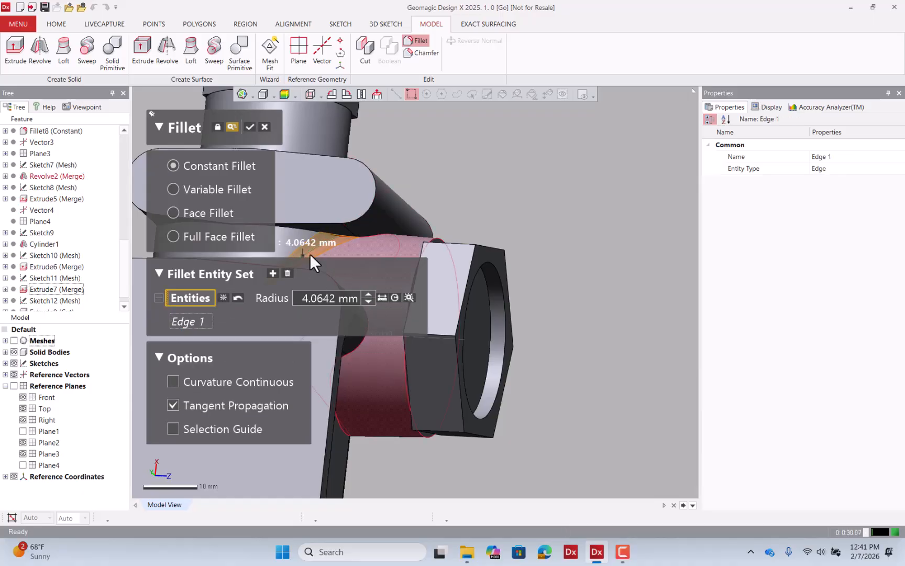
{"action": "double_click", "coordinate": [323, 297]}
{"action": "type", "text": "4"}
{"action": "key", "text": "Return"}
{"action": "scroll", "coordinate": [541, 299], "scroll_direction": "down", "scroll_amount": 3}
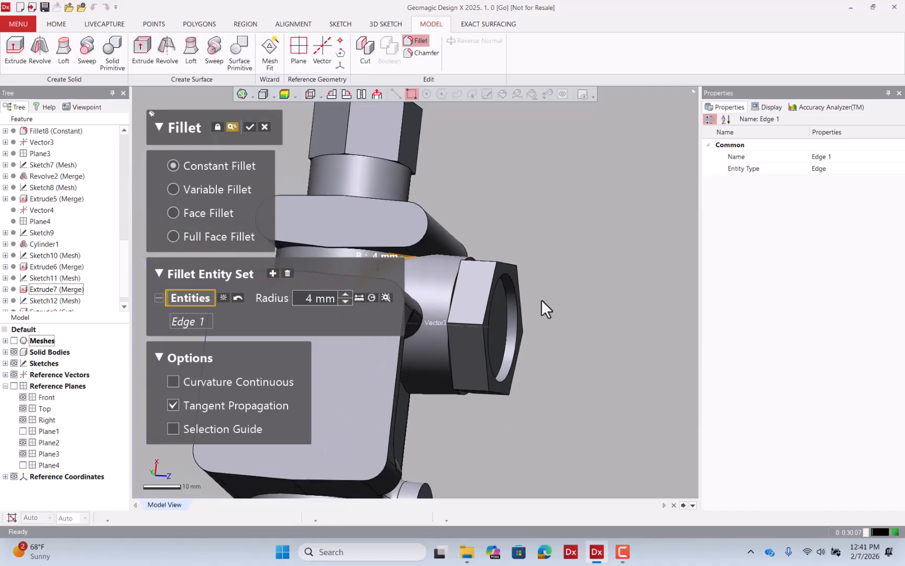
{"action": "right_click_drag", "start_coordinate": [541, 299], "coordinate": [335, 164]}
{"action": "left_click", "coordinate": [575, 251]}
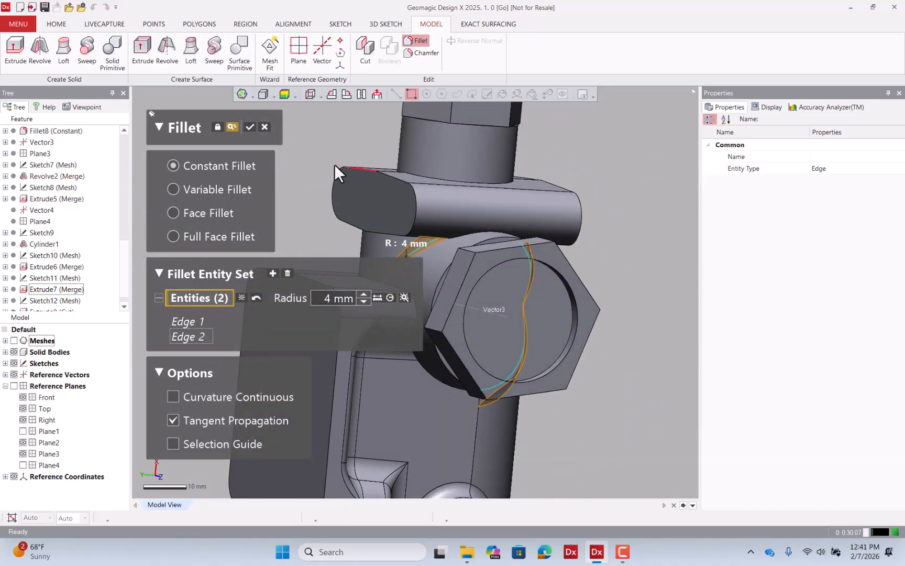
{"action": "left_click", "coordinate": [249, 127]}
Fillet the edge where the upper lug joins the top of the side boss with a 4 mm radius.
{"action": "right_click_drag", "start_coordinate": [447, 229], "coordinate": [490, 140]}
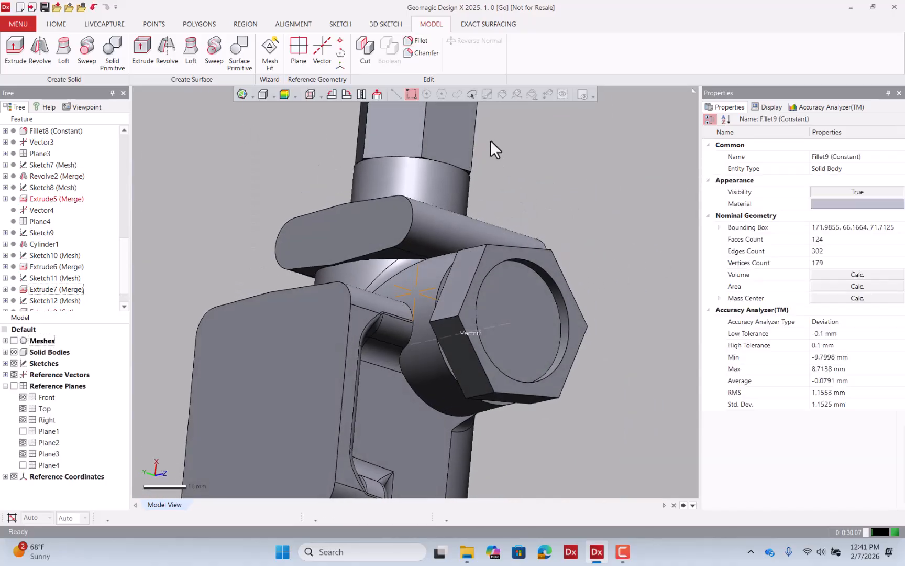
{"action": "left_click", "coordinate": [413, 42]}
{"action": "left_click", "coordinate": [407, 260]}
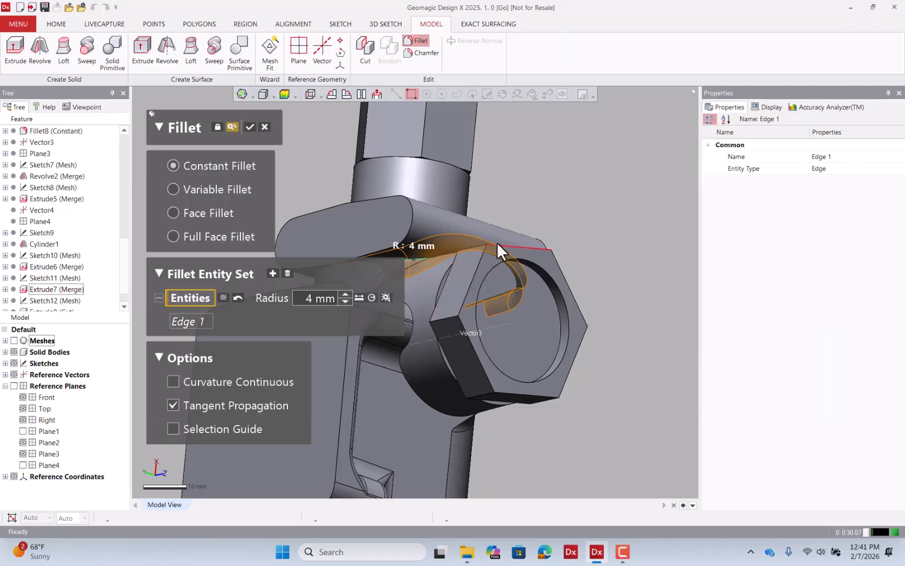
{"action": "right_click_drag", "start_coordinate": [425, 238], "coordinate": [336, 240]}
{"action": "left_click", "coordinate": [249, 127]}
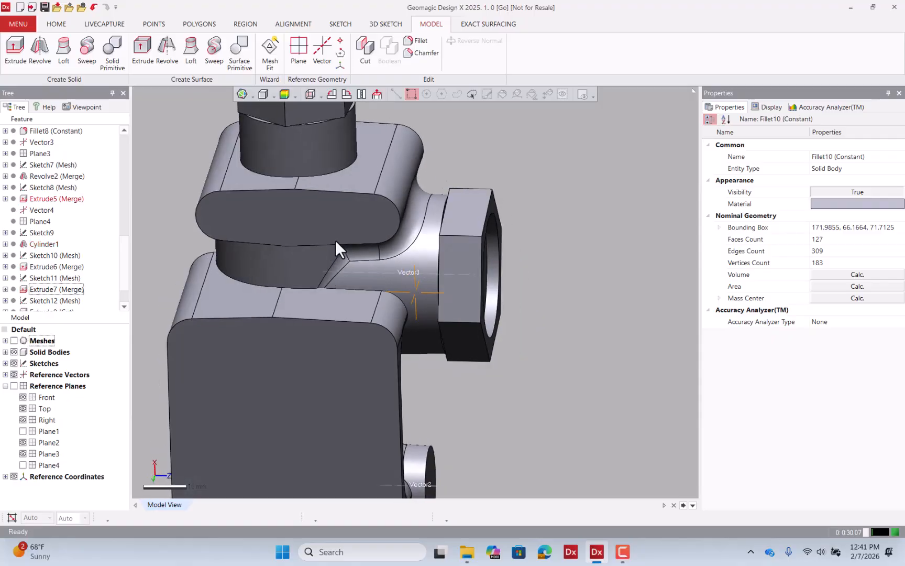
Inspect the deviation map around the new lug-to-boss fillet.
{"action": "left_click", "coordinate": [14, 341]}
{"action": "left_click", "coordinate": [14, 341]}
{"action": "left_click", "coordinate": [284, 94]}
{"action": "right_click_drag", "start_coordinate": [309, 131], "coordinate": [434, 223]}
{"action": "left_click", "coordinate": [426, 232]}
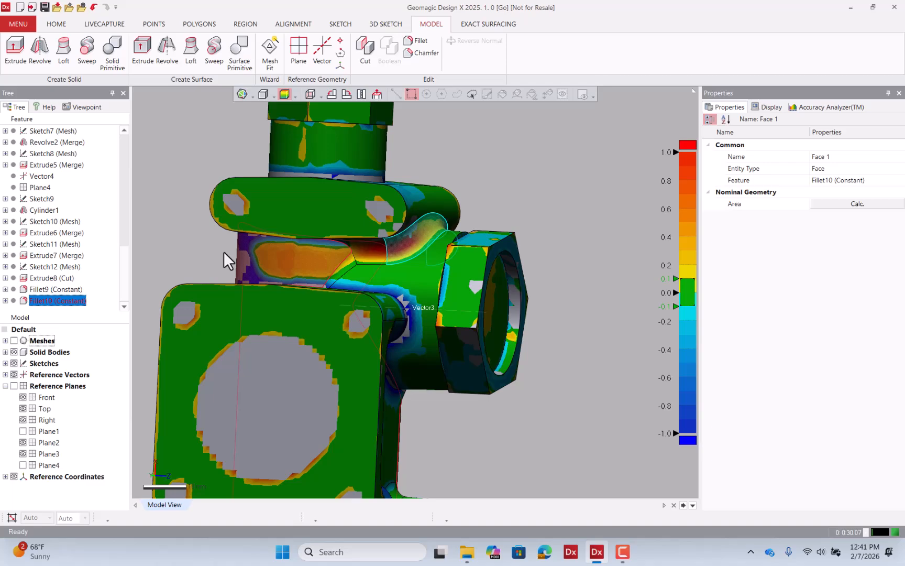
Edit the last fillet to a 3 mm radius and add four more edges along the lug-to-boss junction.
{"action": "double_click", "coordinate": [51, 303]}
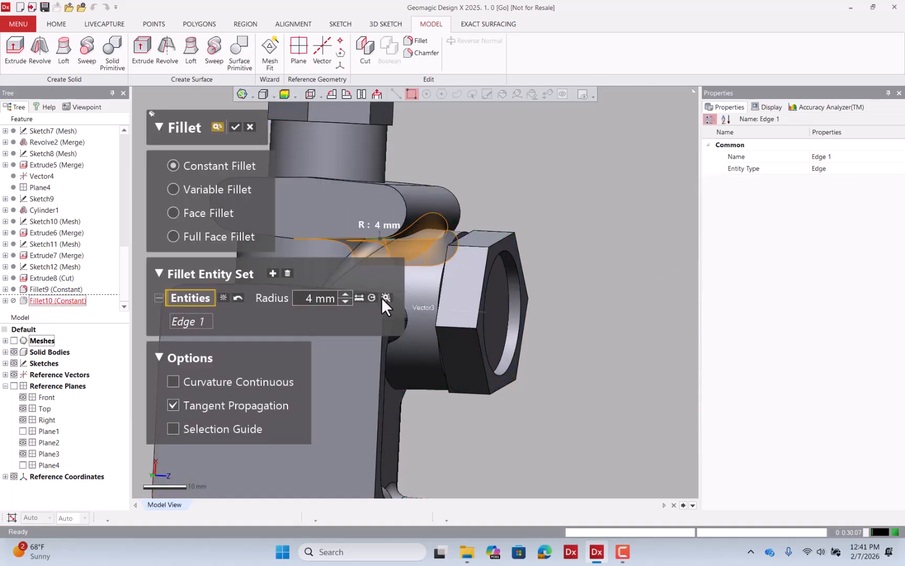
{"action": "left_click", "coordinate": [384, 298]}
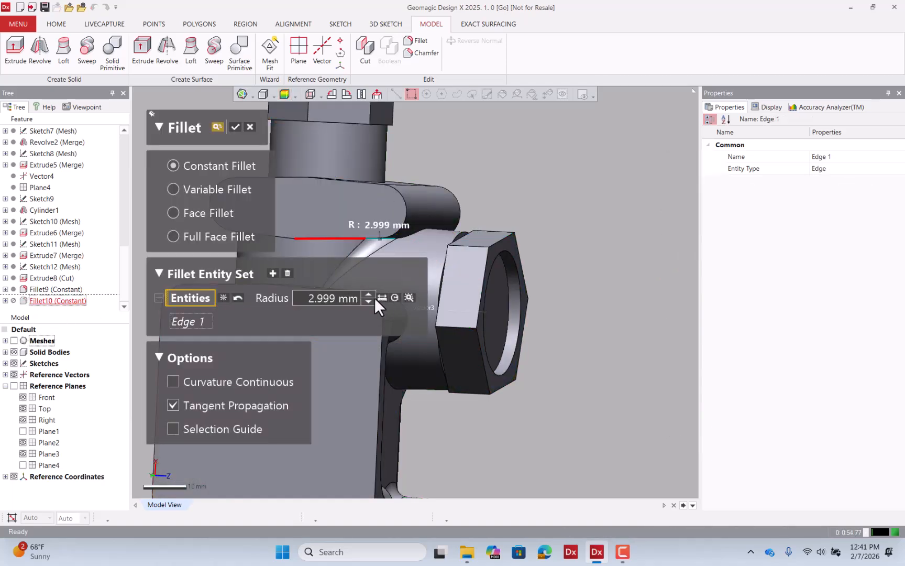
{"action": "left_click", "coordinate": [327, 298]}
{"action": "type", "text": "3"}
{"action": "key", "text": "Return"}
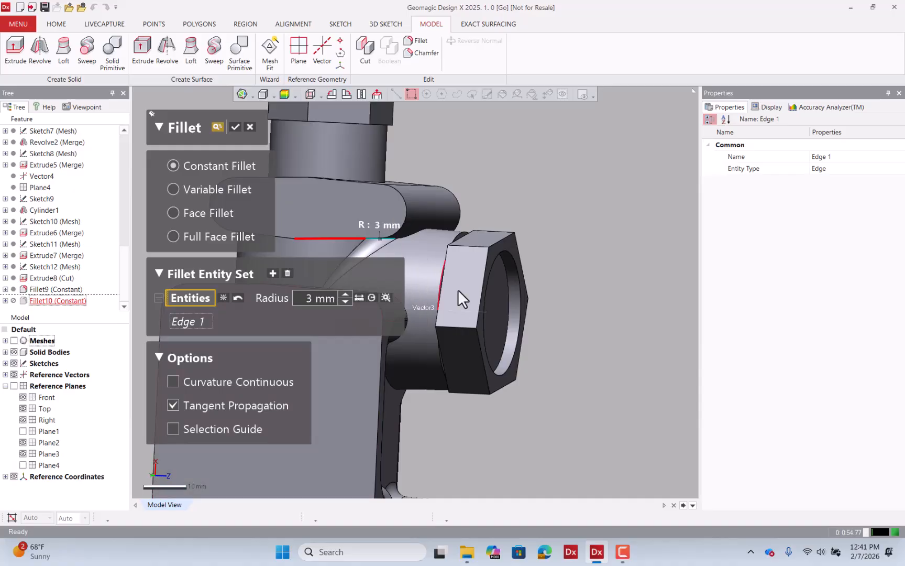
{"action": "right_click_drag", "start_coordinate": [457, 289], "coordinate": [573, 191]}
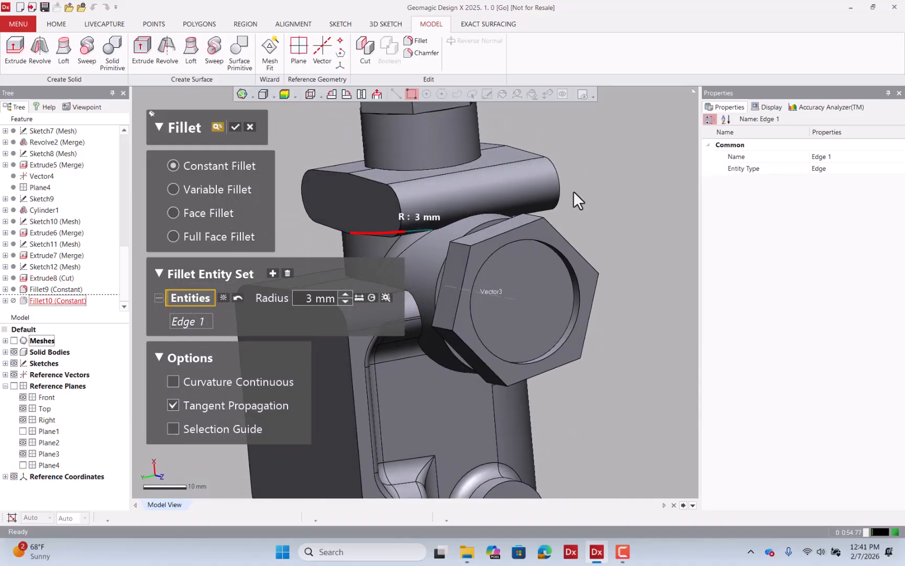
{"action": "left_click", "coordinate": [479, 214]}
{"action": "right_click_drag", "start_coordinate": [587, 231], "coordinate": [450, 237]}
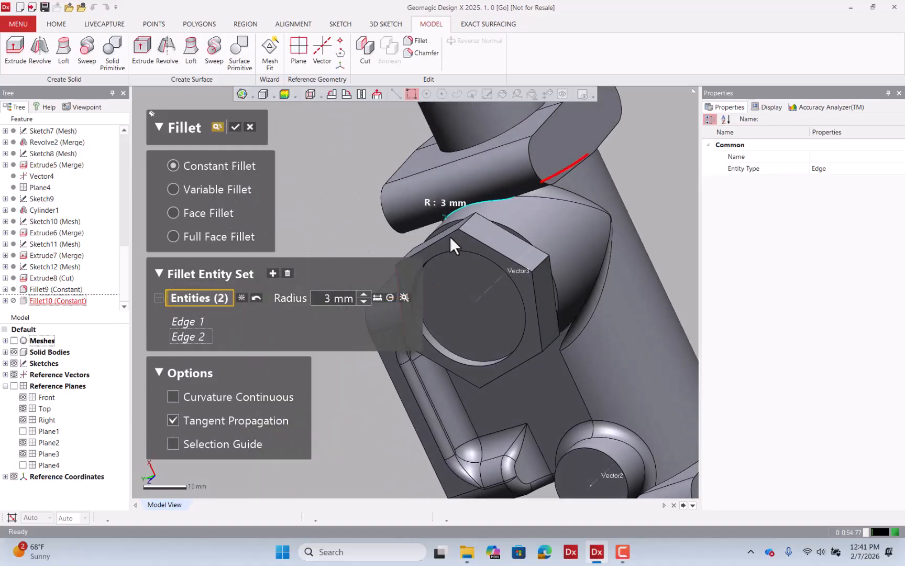
{"action": "right_click_drag", "start_coordinate": [530, 183], "coordinate": [548, 142]}
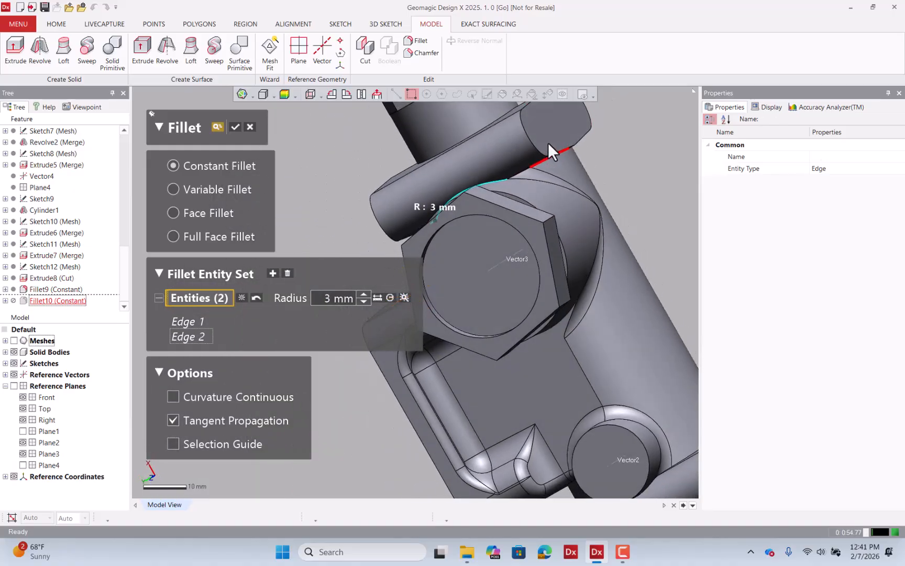
{"action": "left_click", "coordinate": [524, 171]}
{"action": "right_click_drag", "start_coordinate": [536, 182], "coordinate": [509, 134]}
{"action": "left_click", "coordinate": [414, 187]}
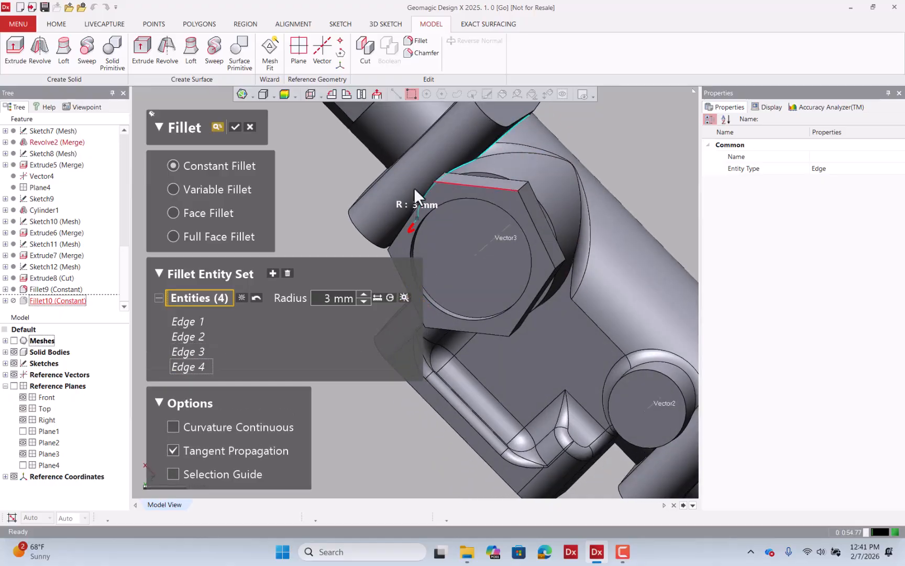
{"action": "right_click_drag", "start_coordinate": [414, 187], "coordinate": [484, 200]}
{"action": "right_click_drag", "start_coordinate": [403, 234], "coordinate": [552, 228]}
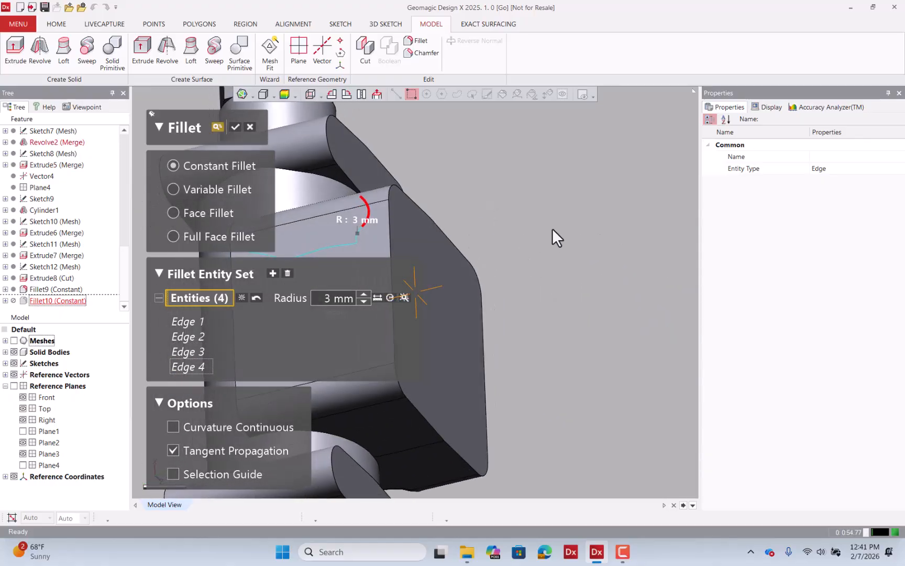
{"action": "left_click", "coordinate": [332, 180]}
{"action": "right_click_drag", "start_coordinate": [349, 181], "coordinate": [198, 146]}
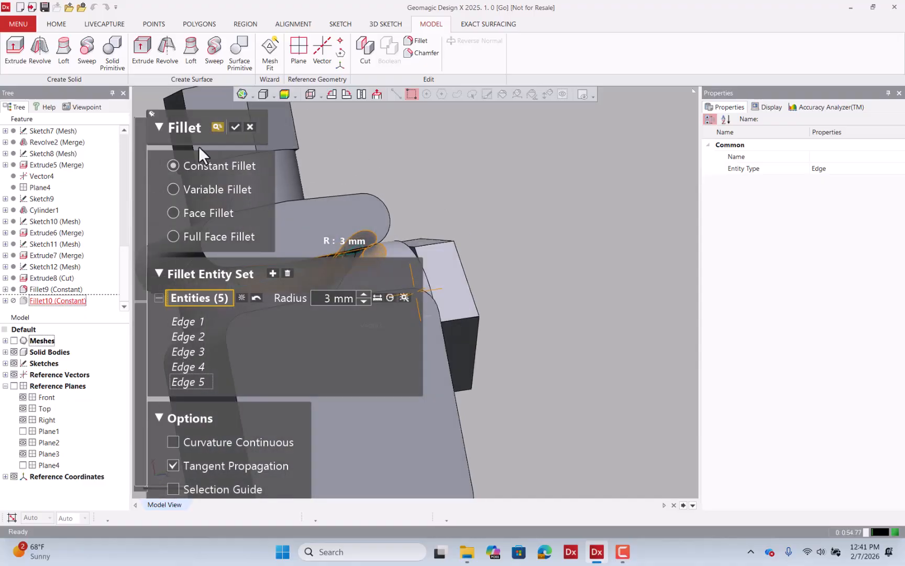
{"action": "left_click", "coordinate": [235, 127]}
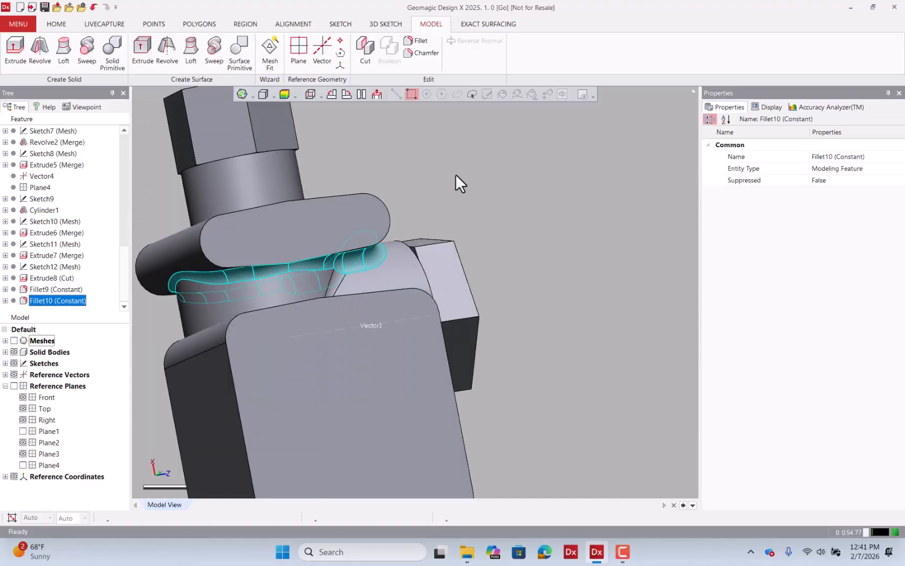
Review the deviation map over the whole body with the mesh shown.
{"action": "left_click", "coordinate": [491, 204]}
{"action": "left_click", "coordinate": [284, 94]}
{"action": "right_click_drag", "start_coordinate": [398, 157], "coordinate": [499, 296]}
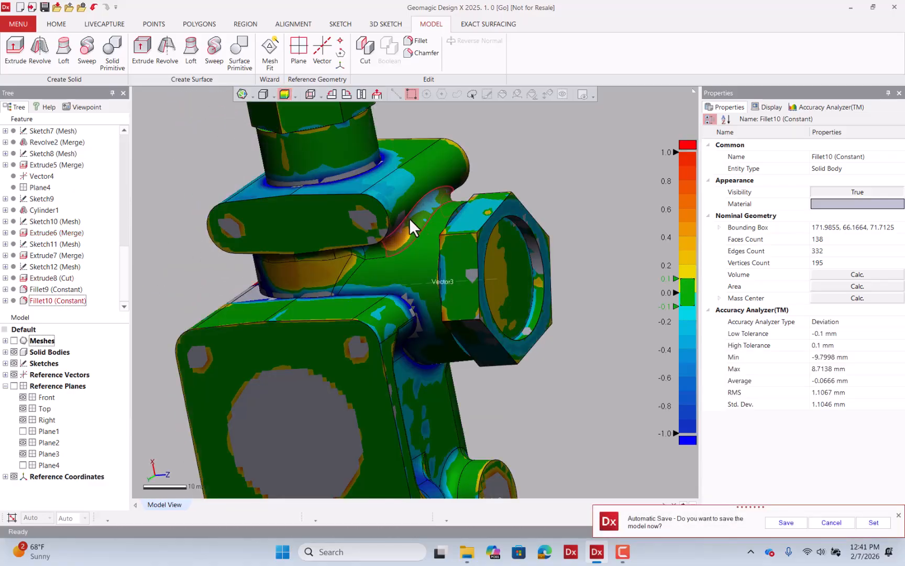
{"action": "scroll", "coordinate": [446, 219], "scroll_direction": "down", "scroll_amount": 3}
{"action": "right_click_drag", "start_coordinate": [424, 262], "coordinate": [416, 231]}
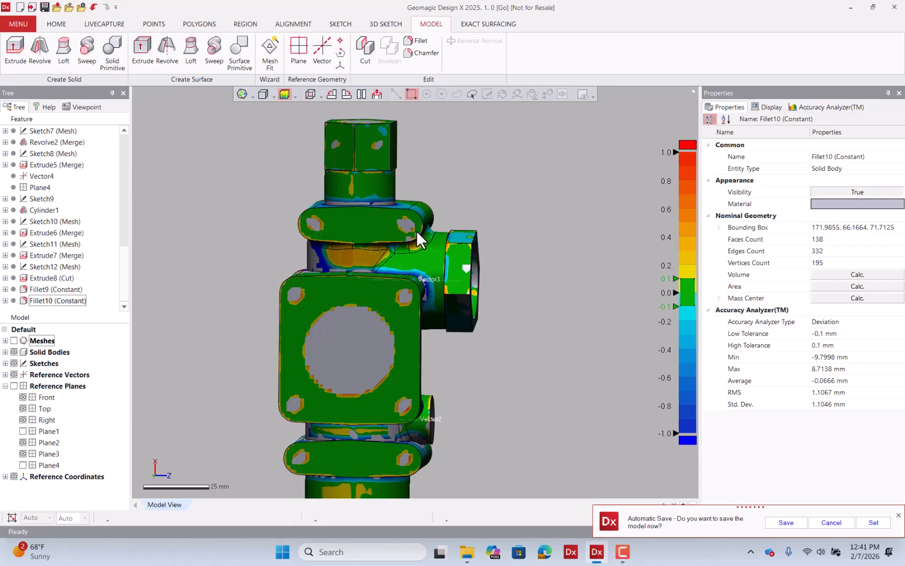
{"action": "left_click", "coordinate": [14, 341]}
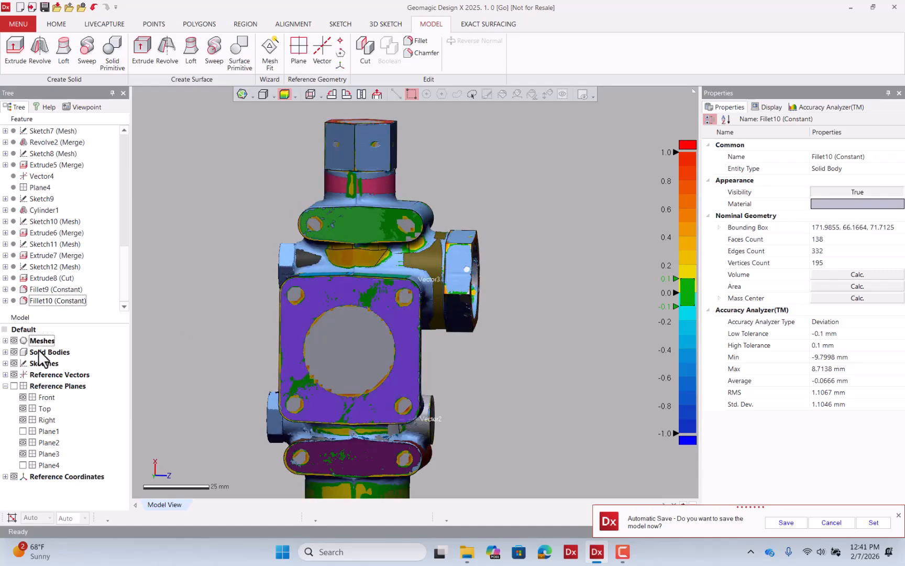
{"action": "scroll", "coordinate": [392, 341], "scroll_direction": "down", "scroll_amount": 1}
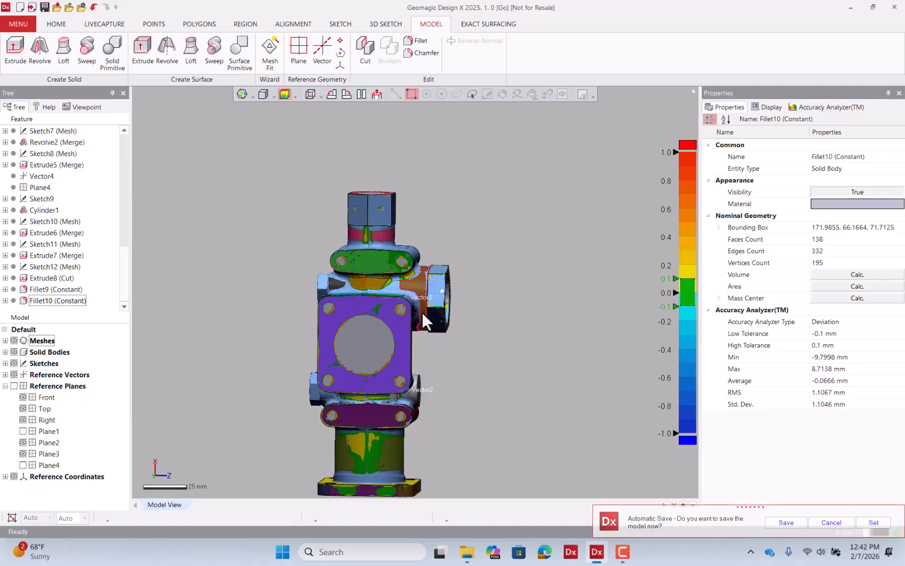
{"action": "scroll", "coordinate": [421, 312], "scroll_direction": "down", "scroll_amount": 1}
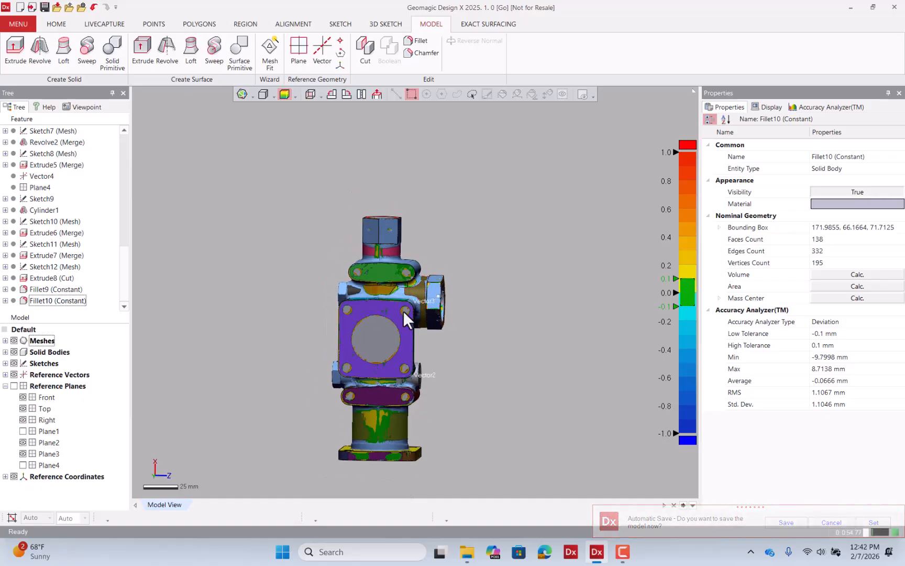
Inspect the solid body's deviation colours up close with the mesh temporarily hidden.
{"action": "left_click", "coordinate": [15, 341]}
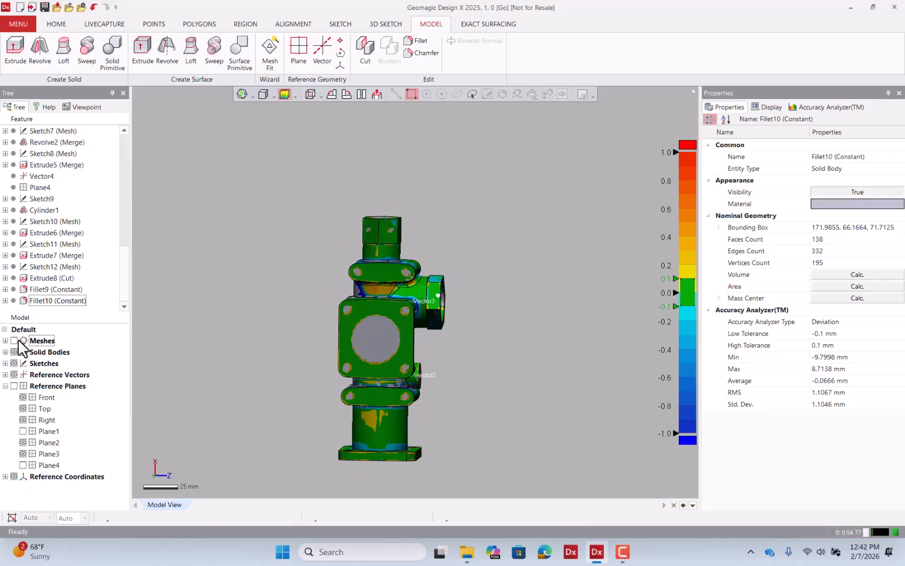
{"action": "scroll", "coordinate": [408, 401], "scroll_direction": "up", "scroll_amount": 3}
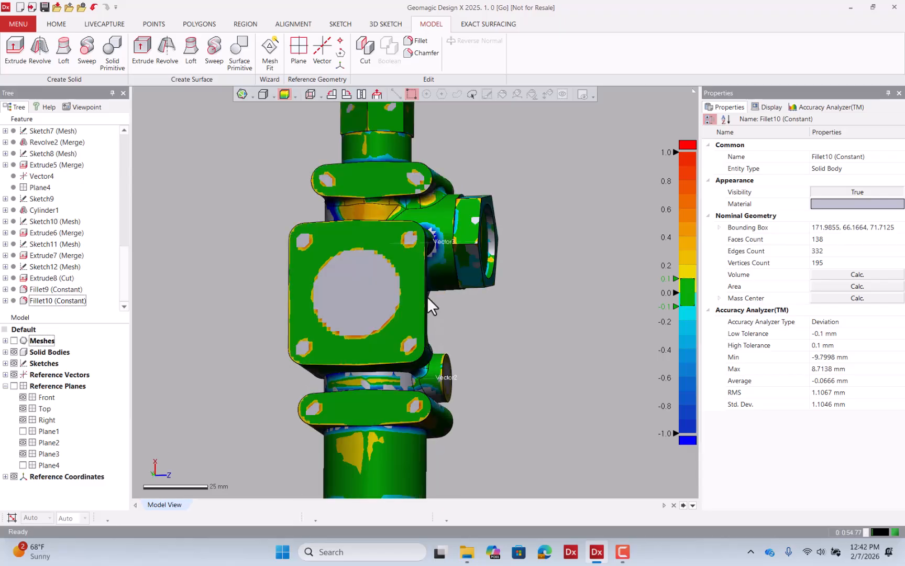
{"action": "left_click", "coordinate": [13, 341]}
Turn off the accuracy analyzer display and hide the solid bodies so only the colored mesh regions show.
{"action": "left_click", "coordinate": [285, 93]}
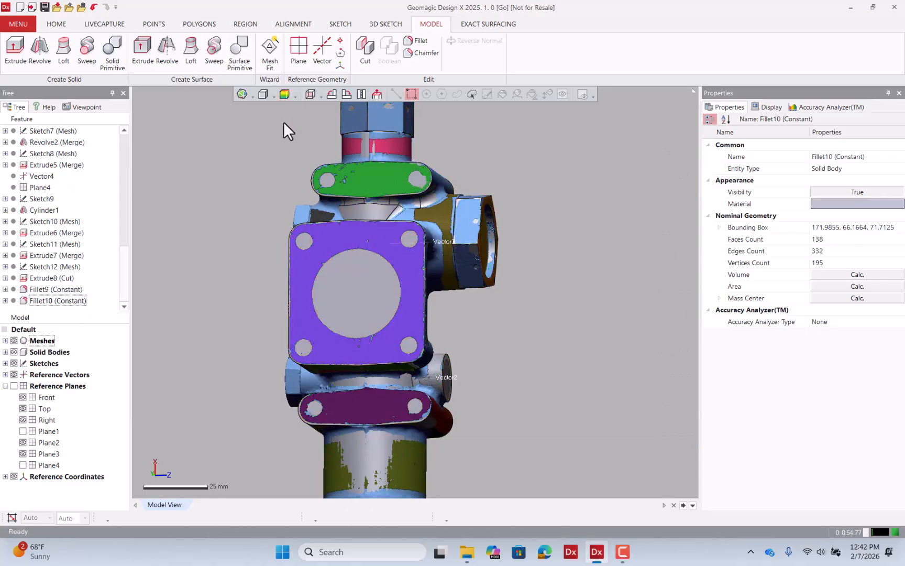
{"action": "left_click", "coordinate": [14, 352]}
{"action": "left_click", "coordinate": [395, 96]}
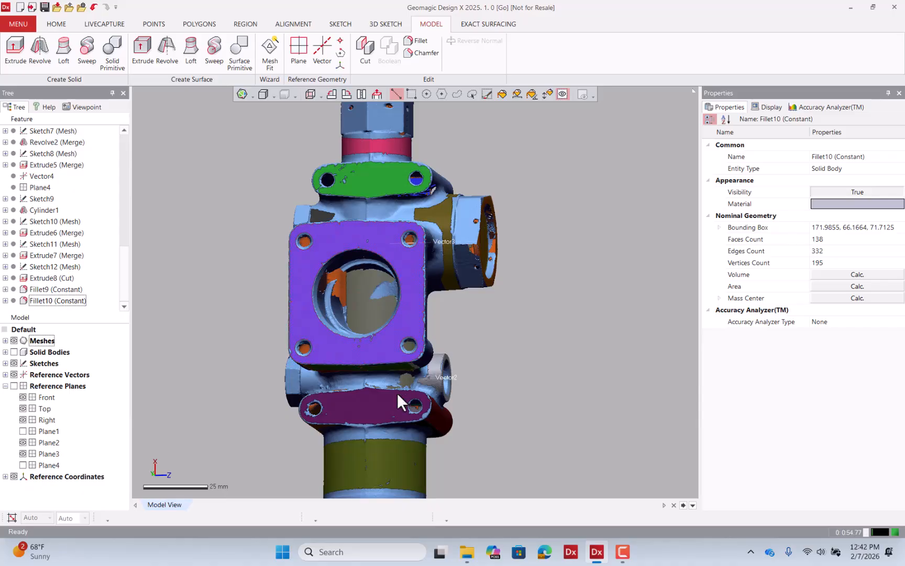
Select the conical mesh region around the small lower side port and examine it.
{"action": "left_click", "coordinate": [394, 412]}
{"action": "scroll", "coordinate": [472, 300], "scroll_direction": "down", "scroll_amount": 3}
{"action": "right_click_drag", "start_coordinate": [474, 325], "coordinate": [365, 285]}
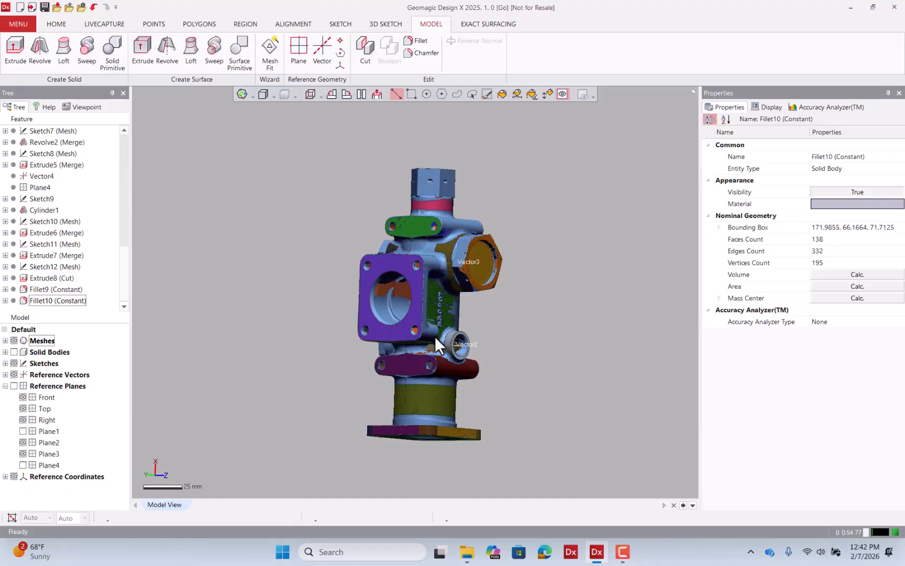
{"action": "scroll", "coordinate": [445, 341], "scroll_direction": "up", "scroll_amount": 1}
{"action": "scroll", "coordinate": [451, 342], "scroll_direction": "up", "scroll_amount": 2}
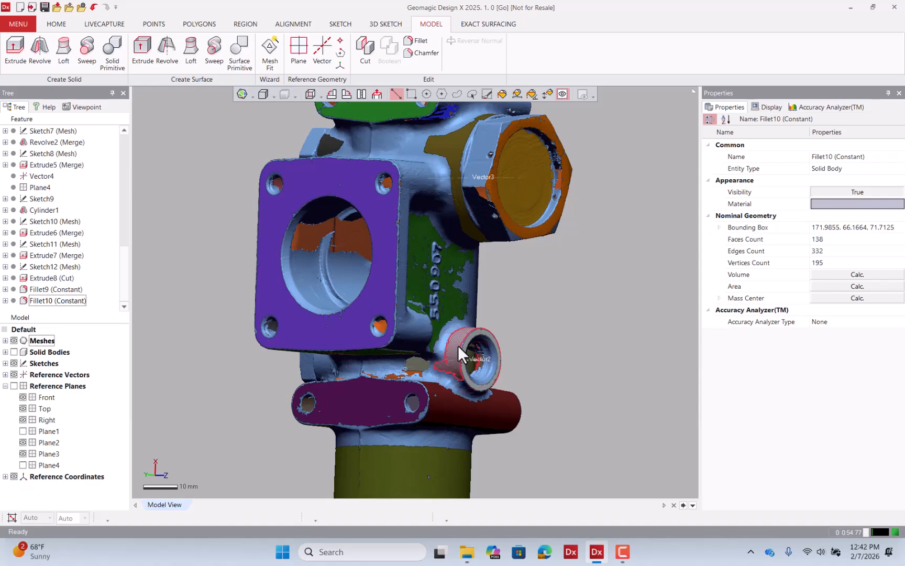
{"action": "left_click", "coordinate": [458, 346]}
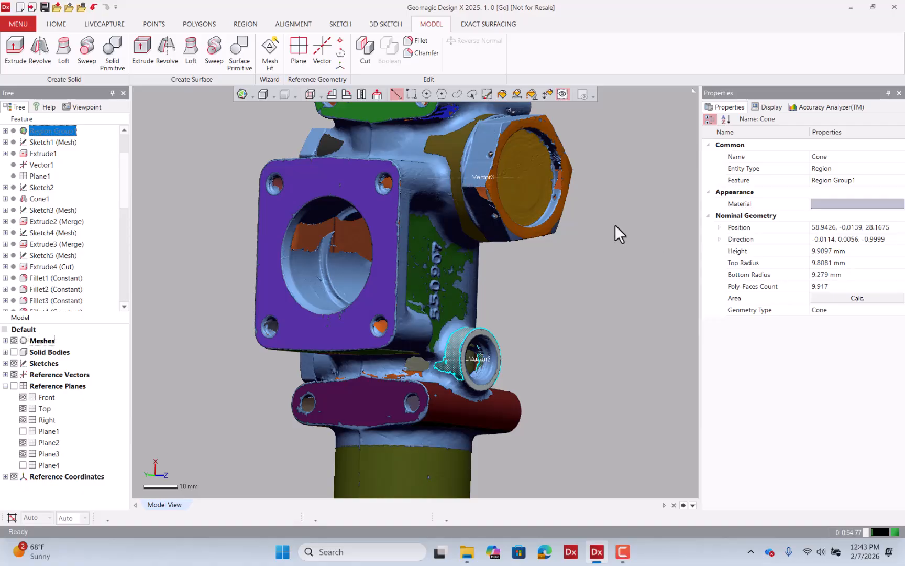
{"action": "scroll", "coordinate": [576, 228], "scroll_direction": "down", "scroll_amount": 3}
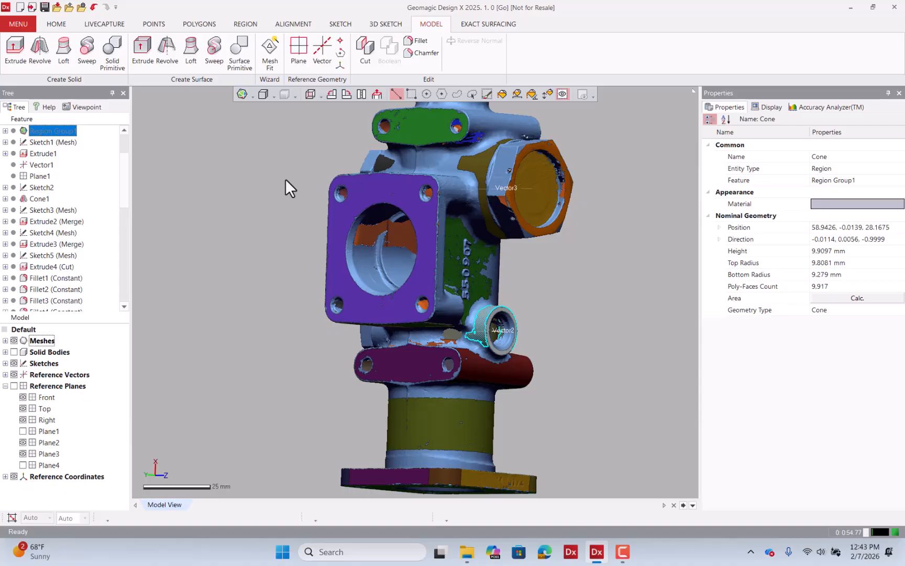
{"action": "scroll", "coordinate": [324, 284], "scroll_direction": "down", "scroll_amount": 2}
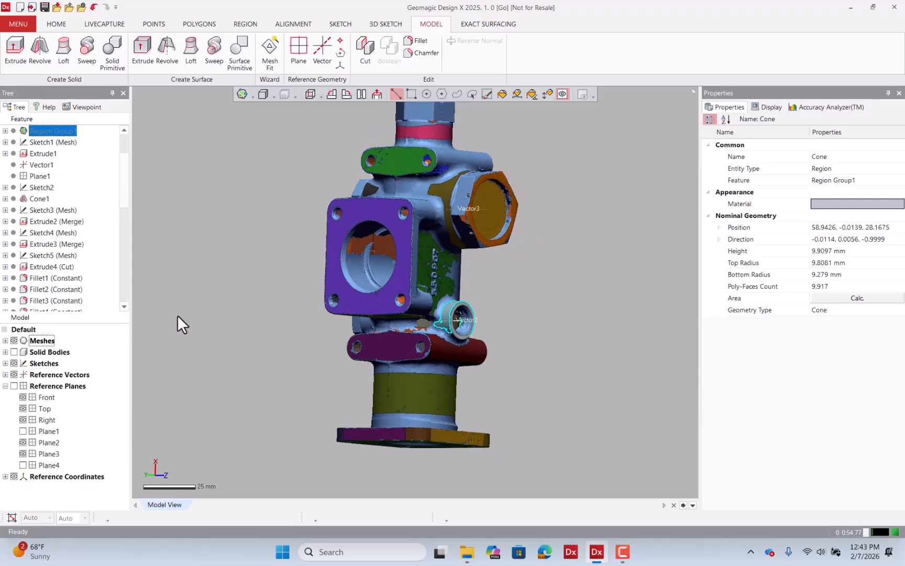
Show the solid bodies again and select the body to view its properties.
{"action": "left_click", "coordinate": [14, 352]}
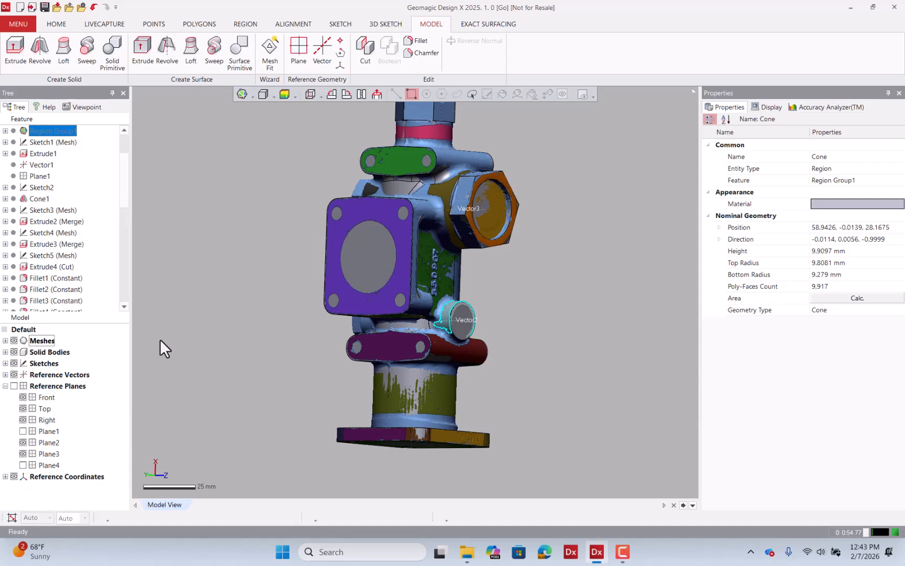
{"action": "right_click_drag", "start_coordinate": [438, 376], "coordinate": [501, 413]}
{"action": "left_click", "coordinate": [493, 381]}
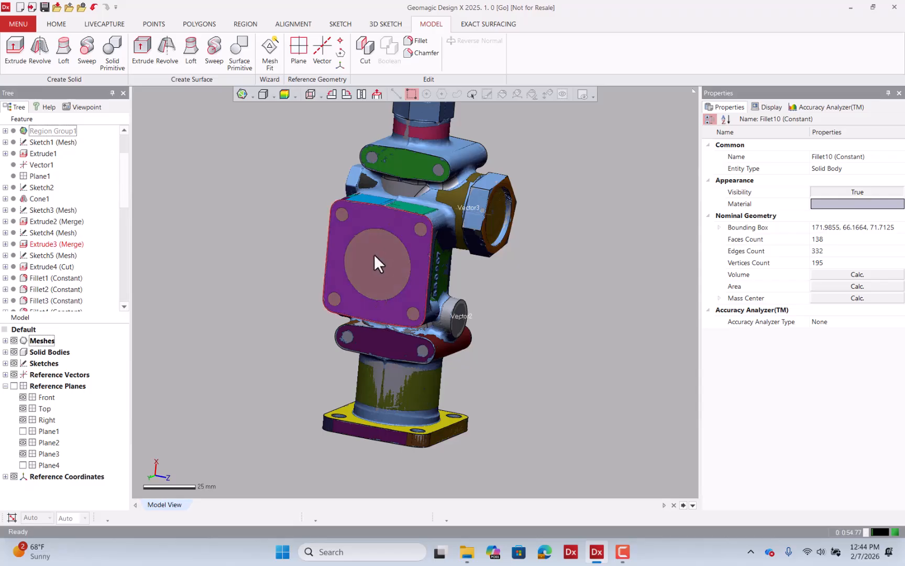
{"action": "left_click", "coordinate": [623, 552]}
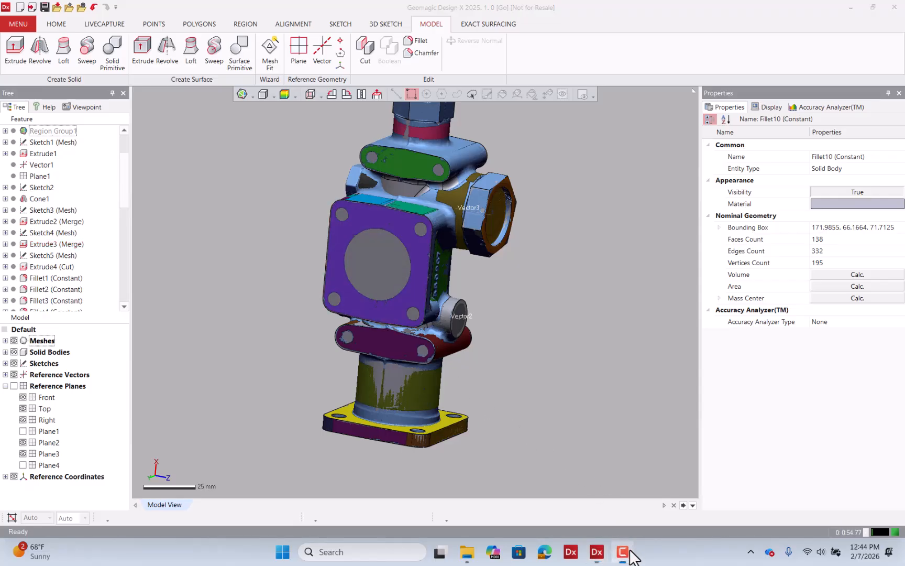